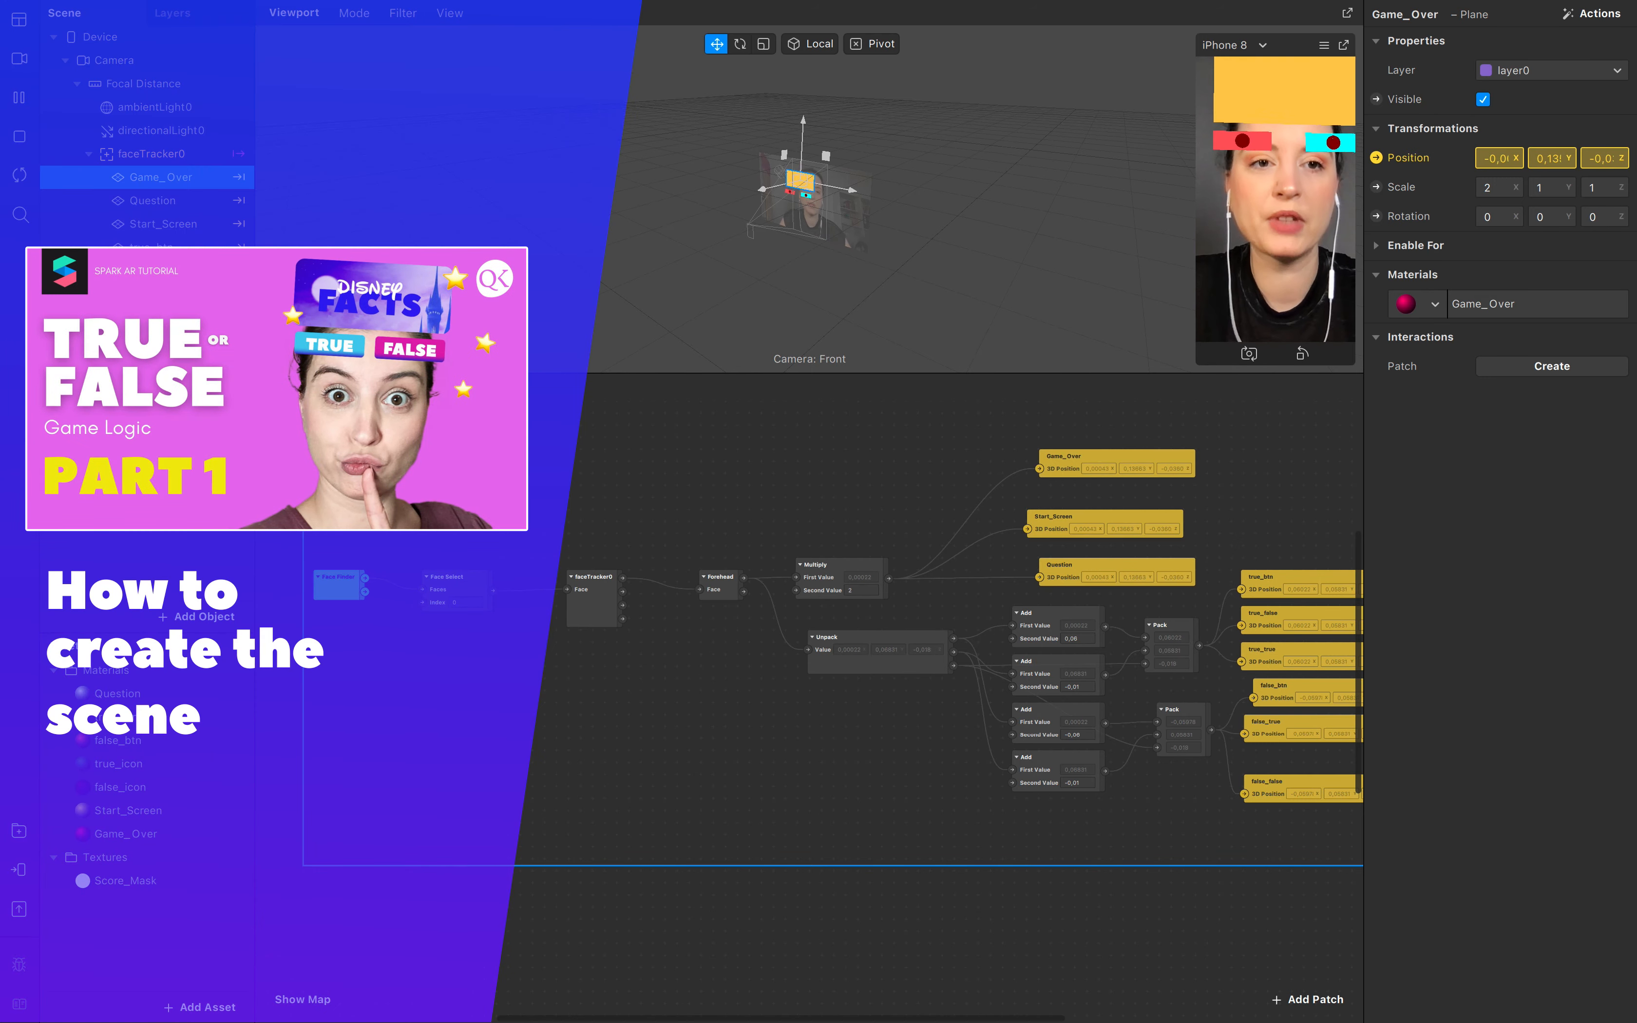
Step: Examine the question, screen, button and icon planes under faceTracker0 and the materials used for them
{"action": "left_click", "coordinate": [188, 228]}
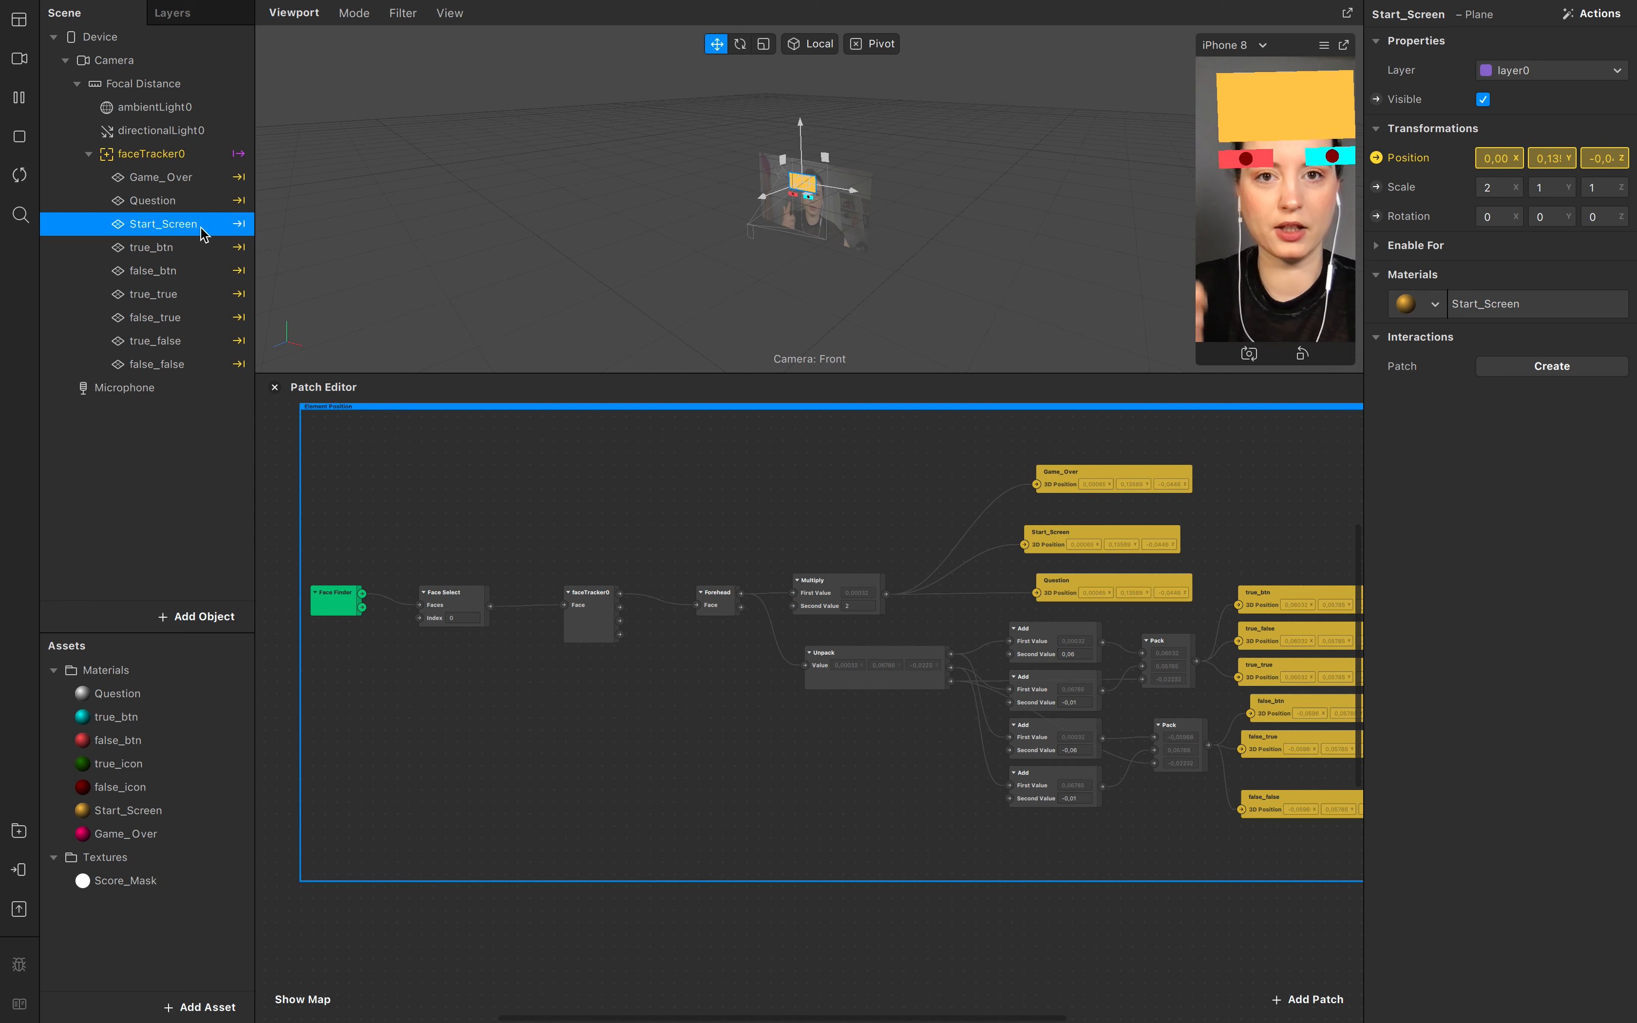
{"action": "left_click", "coordinate": [118, 201]}
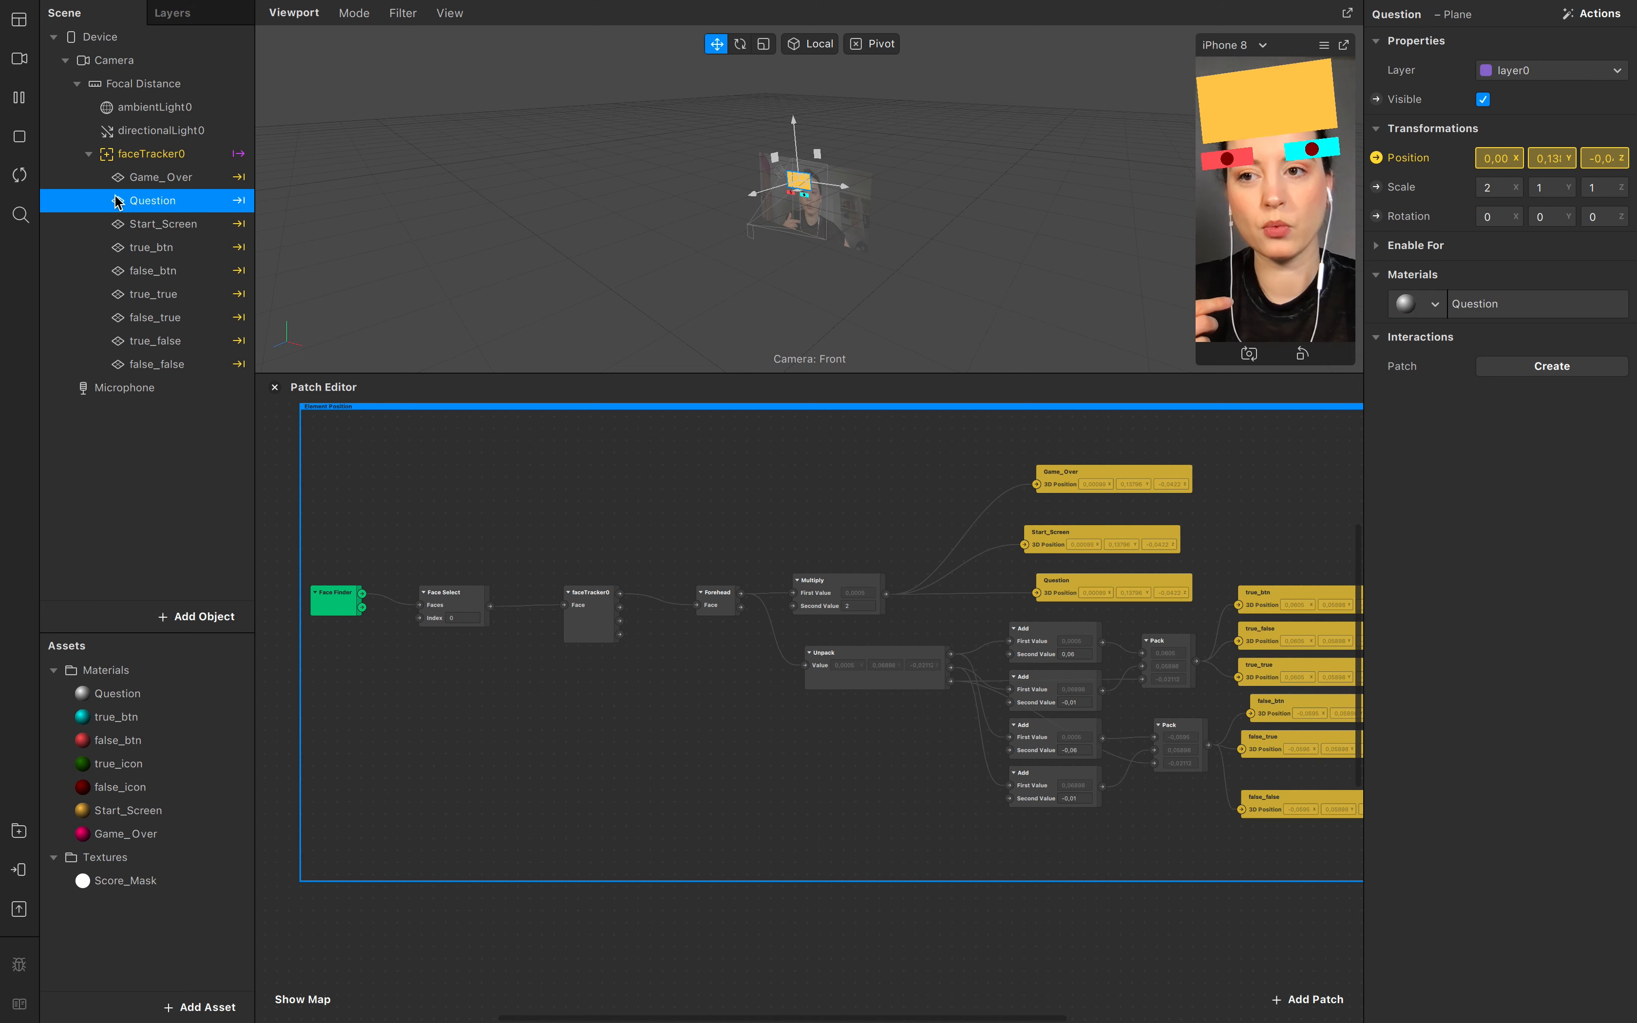
{"action": "left_click", "coordinate": [169, 180]}
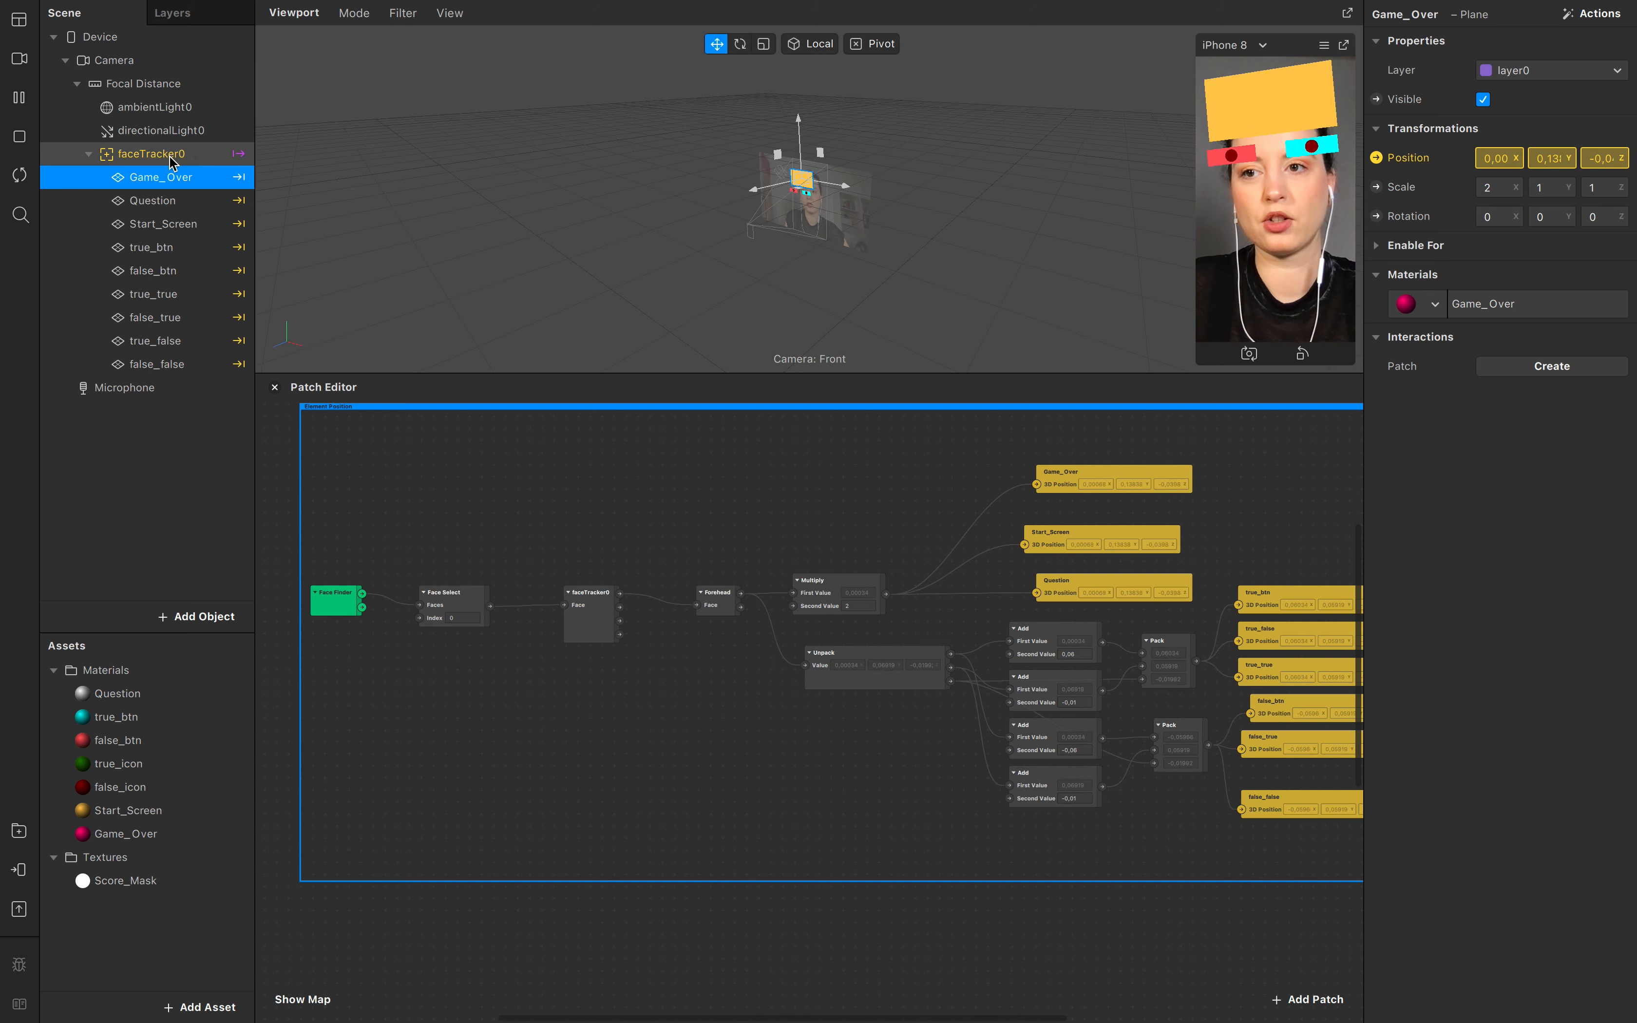
{"action": "left_click", "coordinate": [173, 271]}
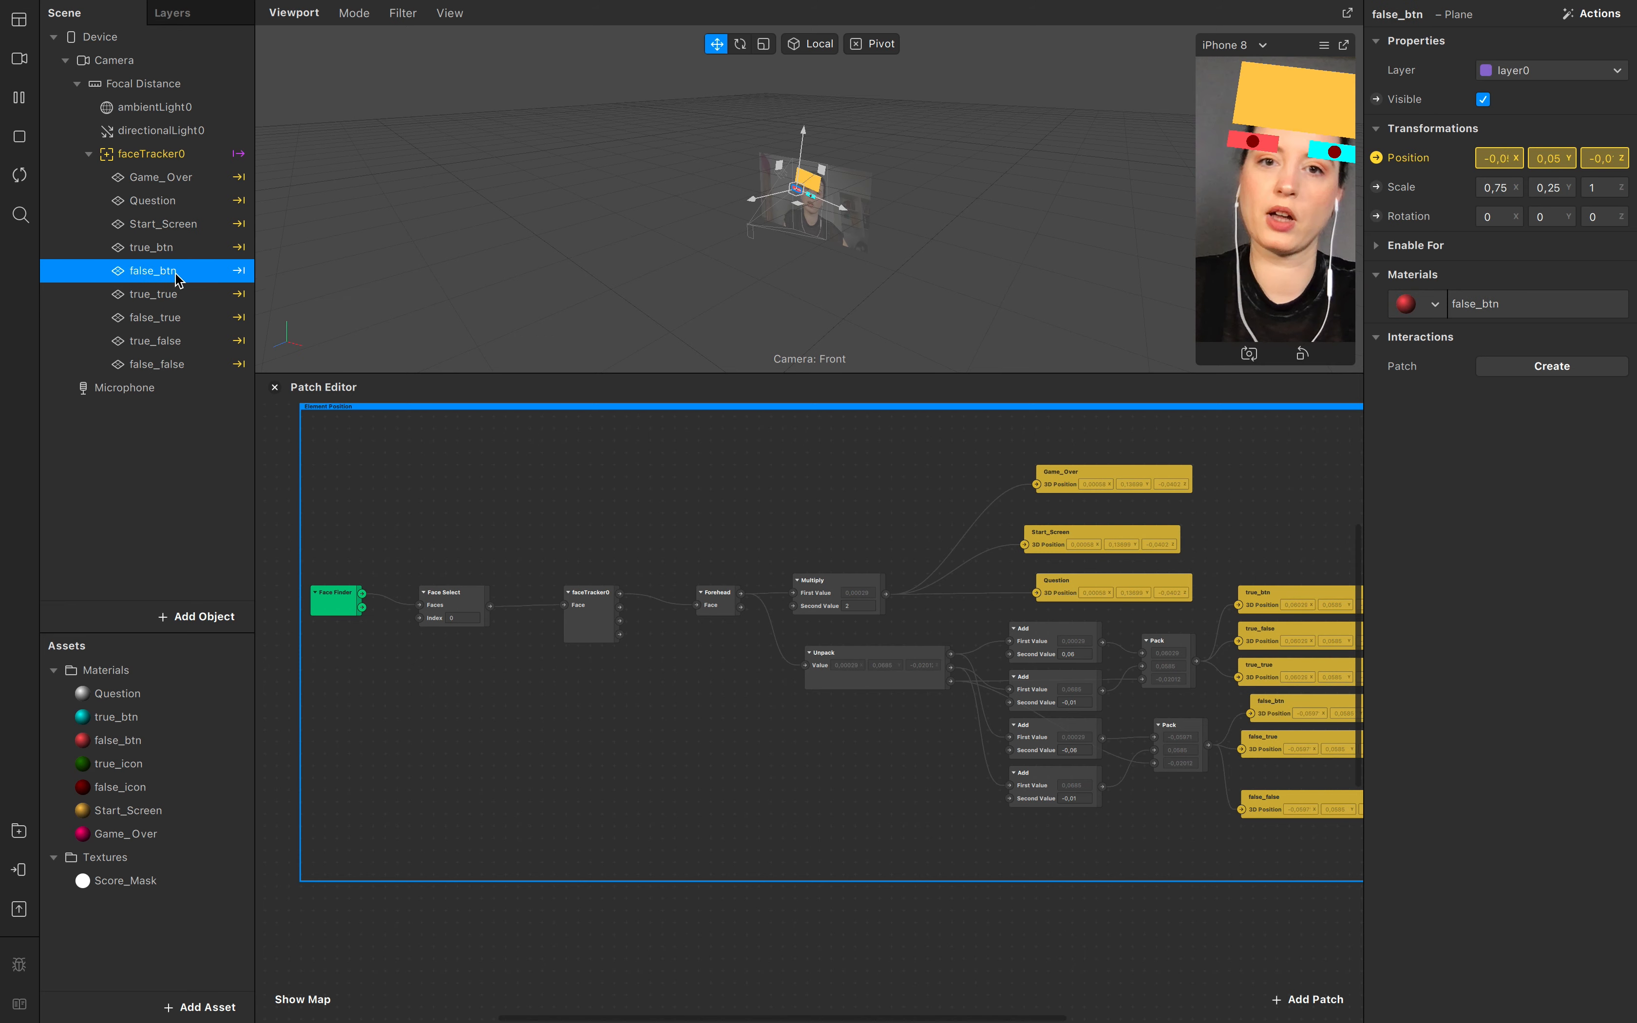
{"action": "left_click", "coordinate": [176, 319]}
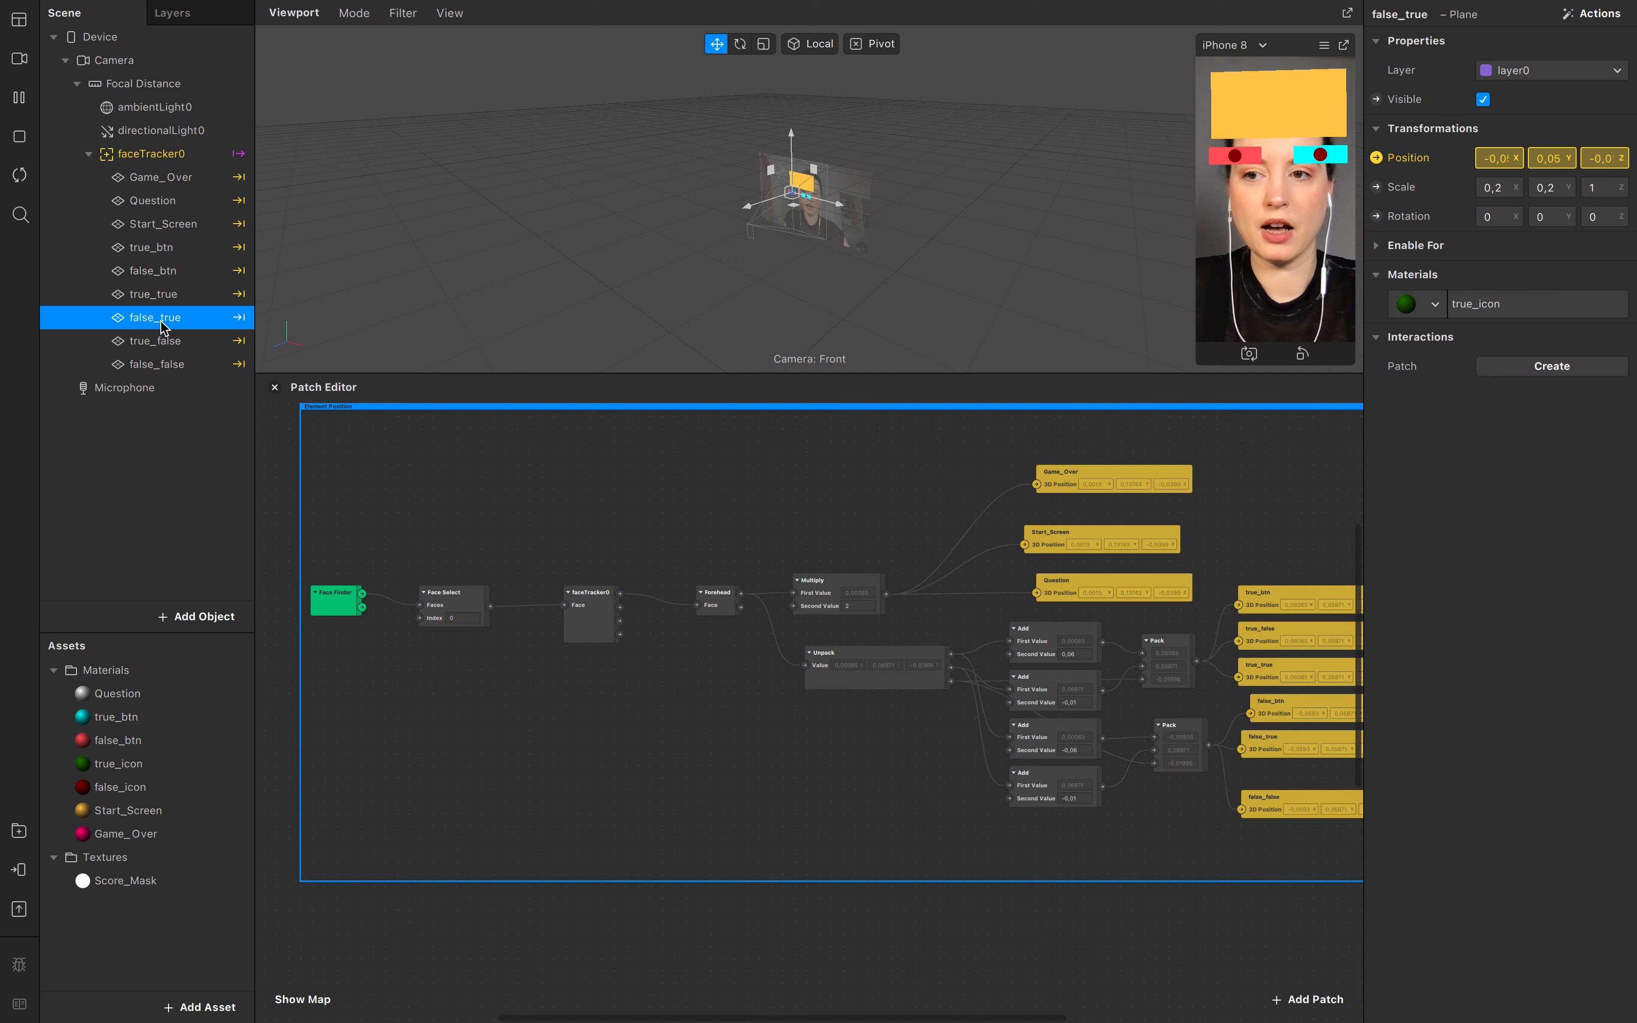
{"action": "left_click", "coordinate": [152, 247]}
{"action": "left_click", "coordinate": [155, 341]}
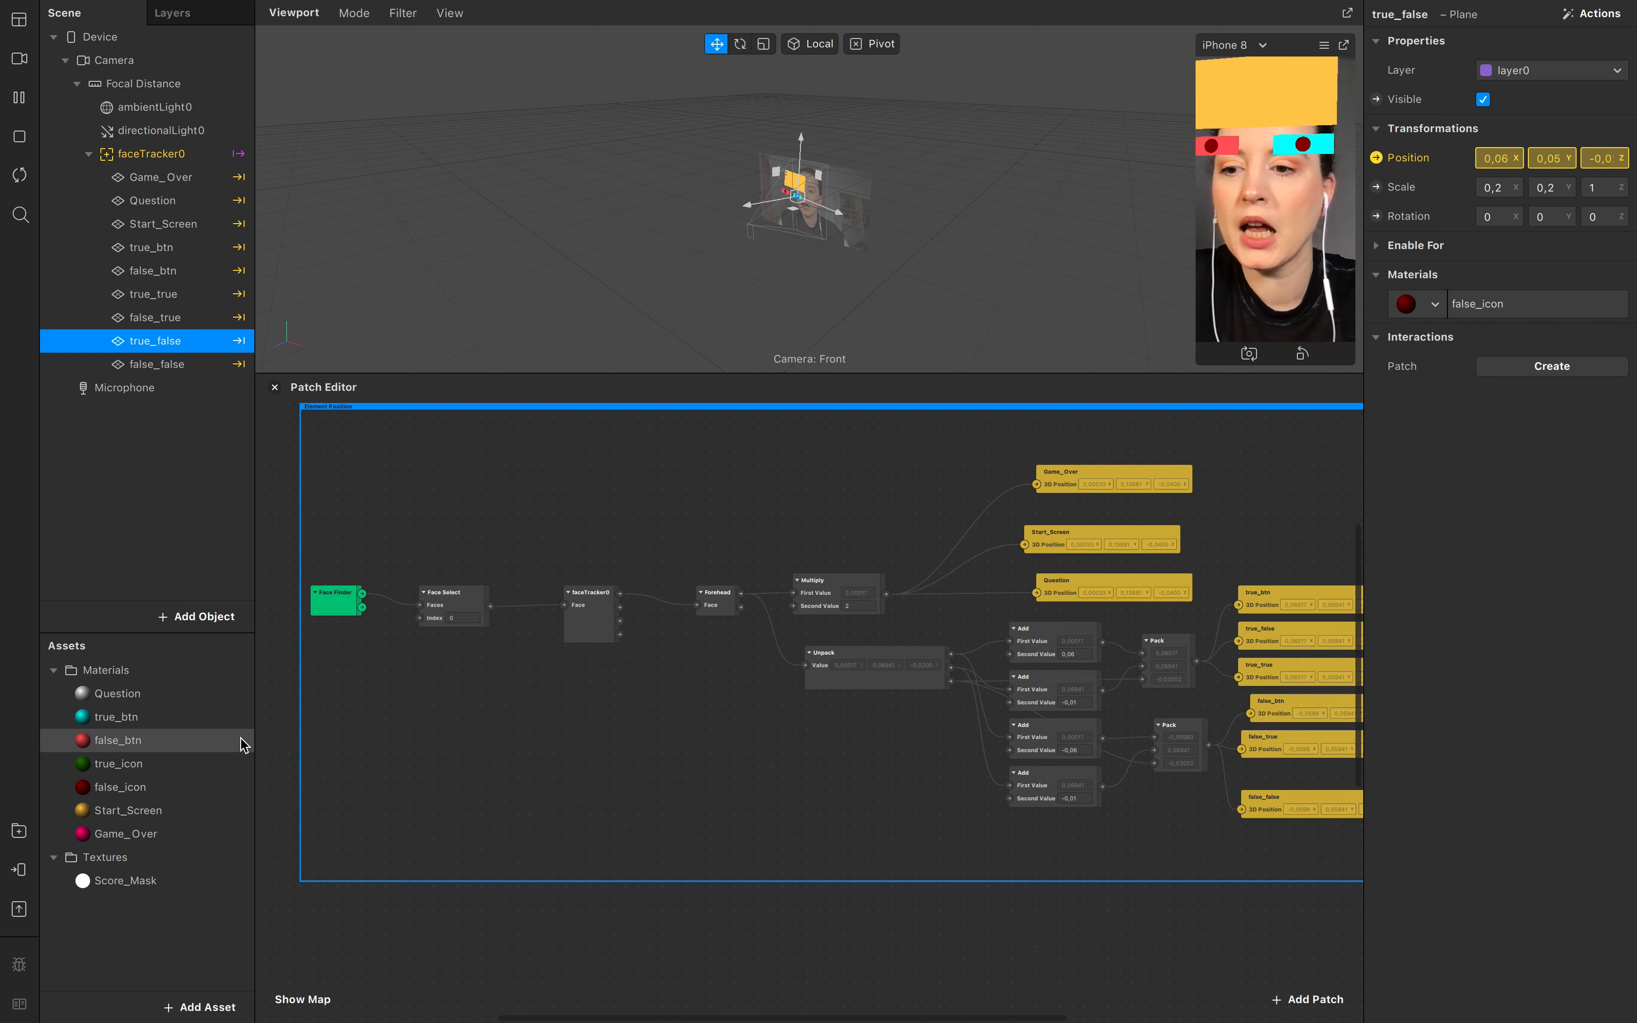
{"action": "left_click", "coordinate": [124, 701]}
{"action": "left_click", "coordinate": [126, 739]}
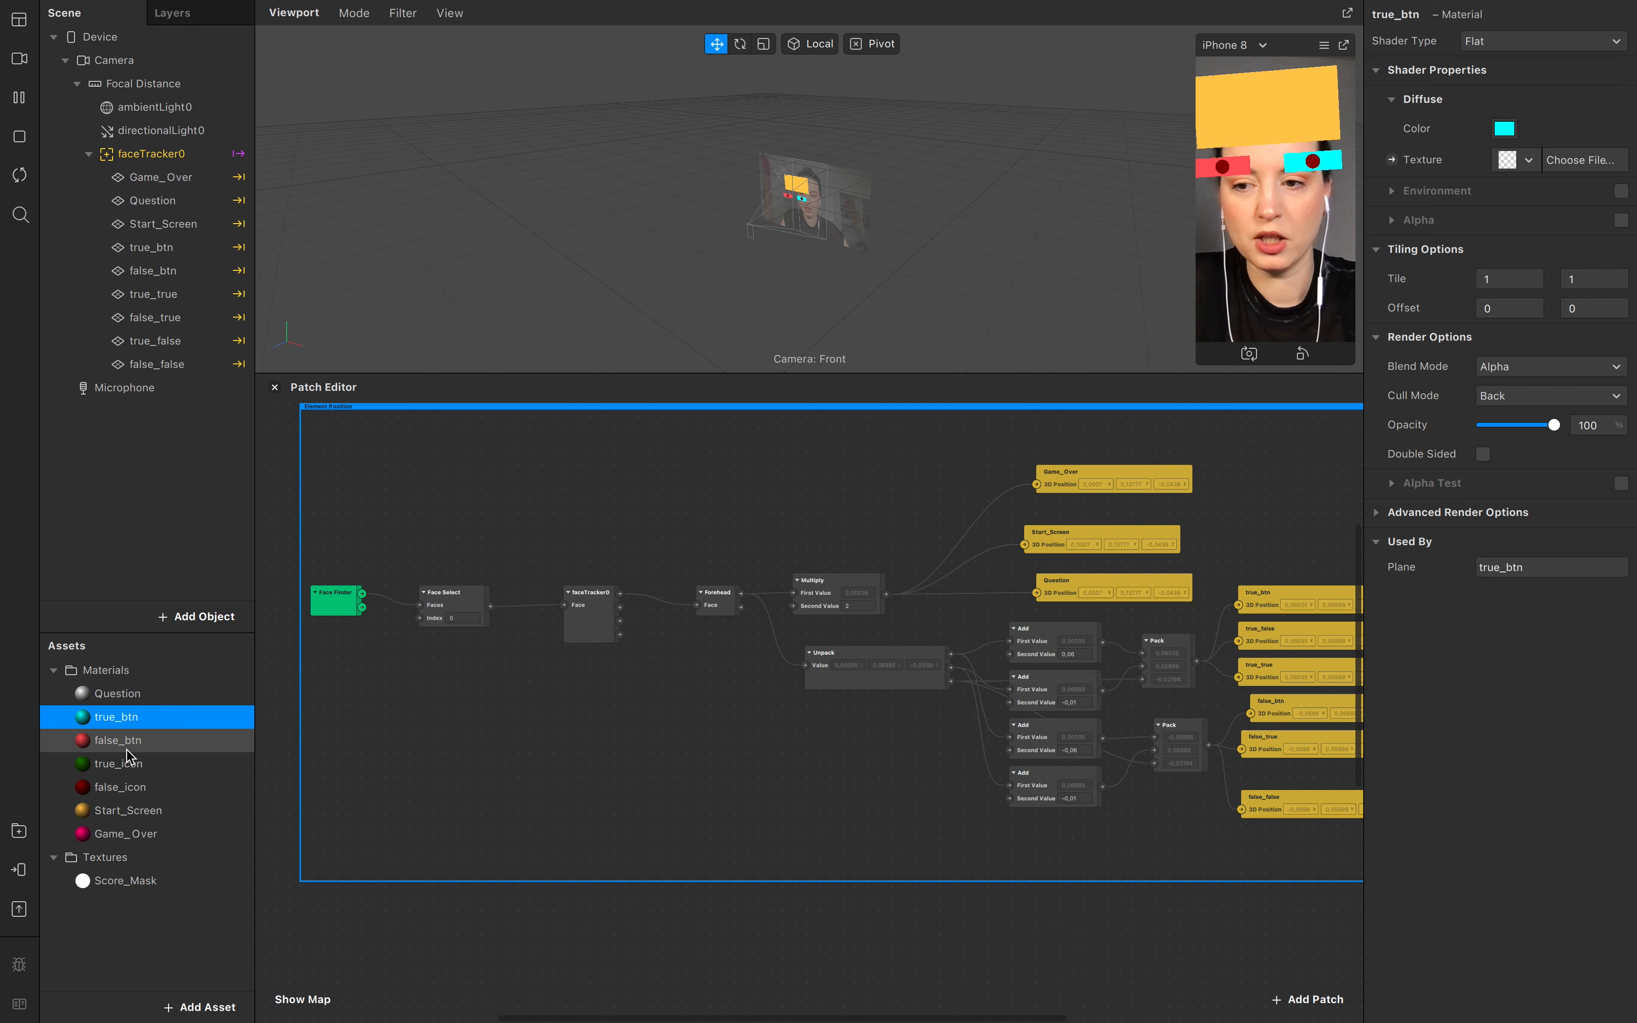
{"action": "left_click", "coordinate": [132, 788]}
{"action": "left_click", "coordinate": [137, 814]}
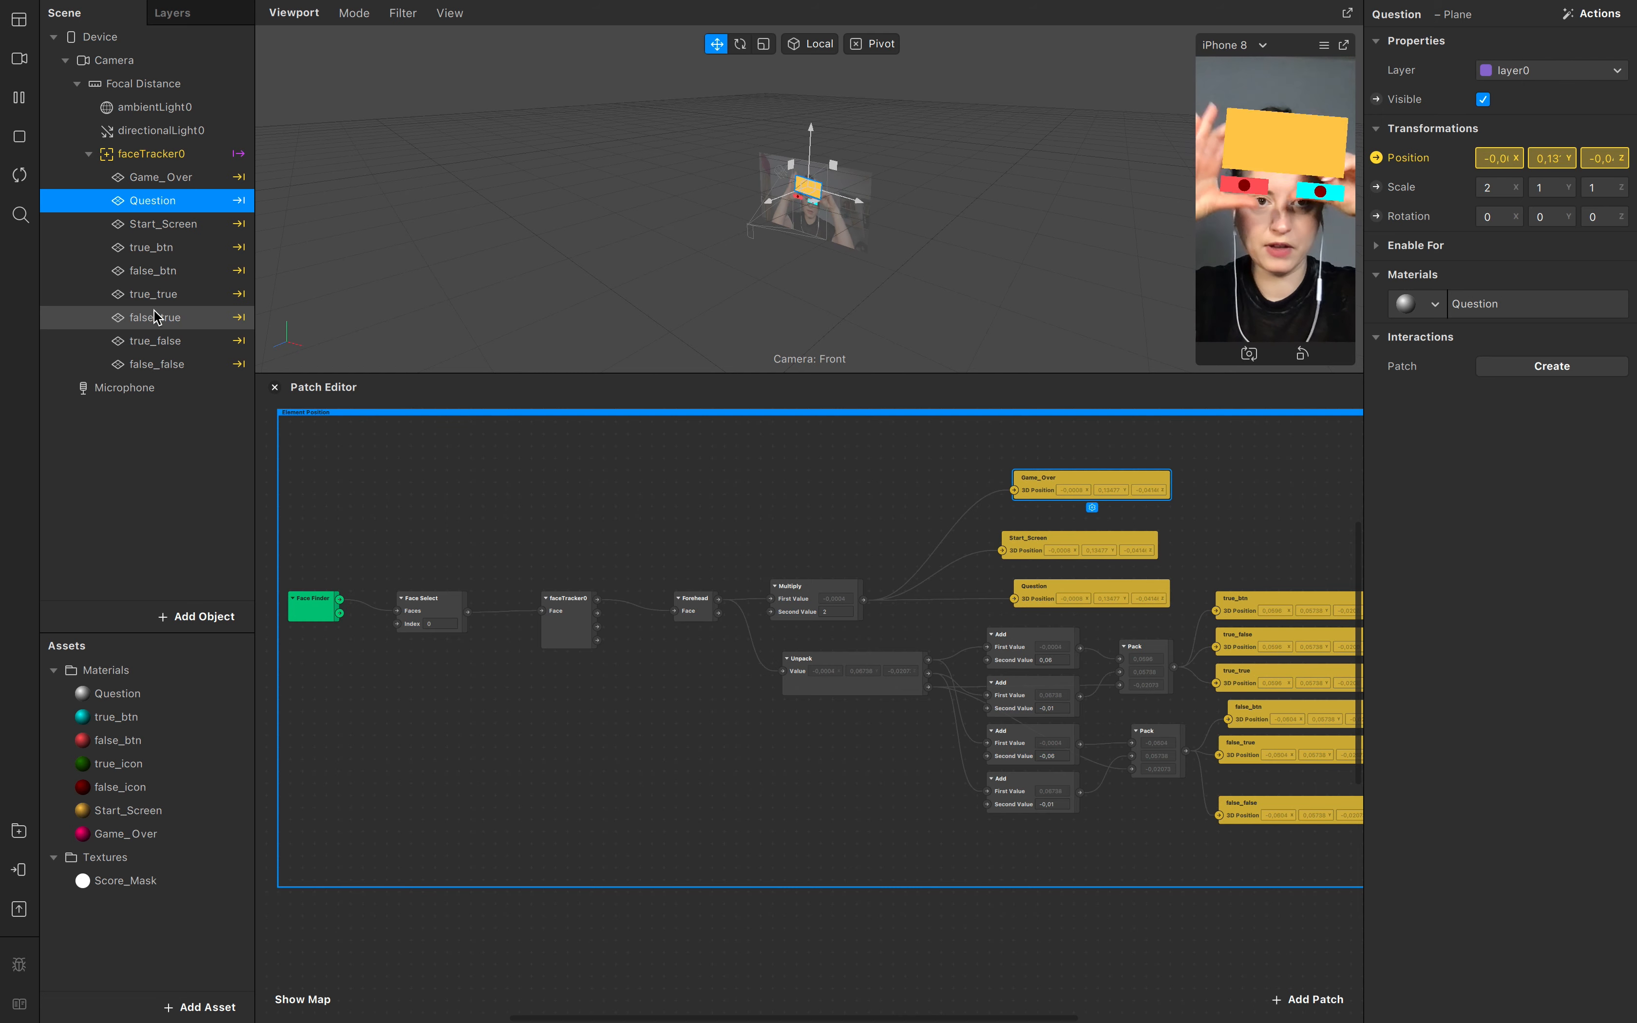
Step: Examine the Forehead patch and the Position On Face options available for the Game_Over plane
{"action": "left_click", "coordinate": [697, 609]}
{"action": "left_click", "coordinate": [132, 180]}
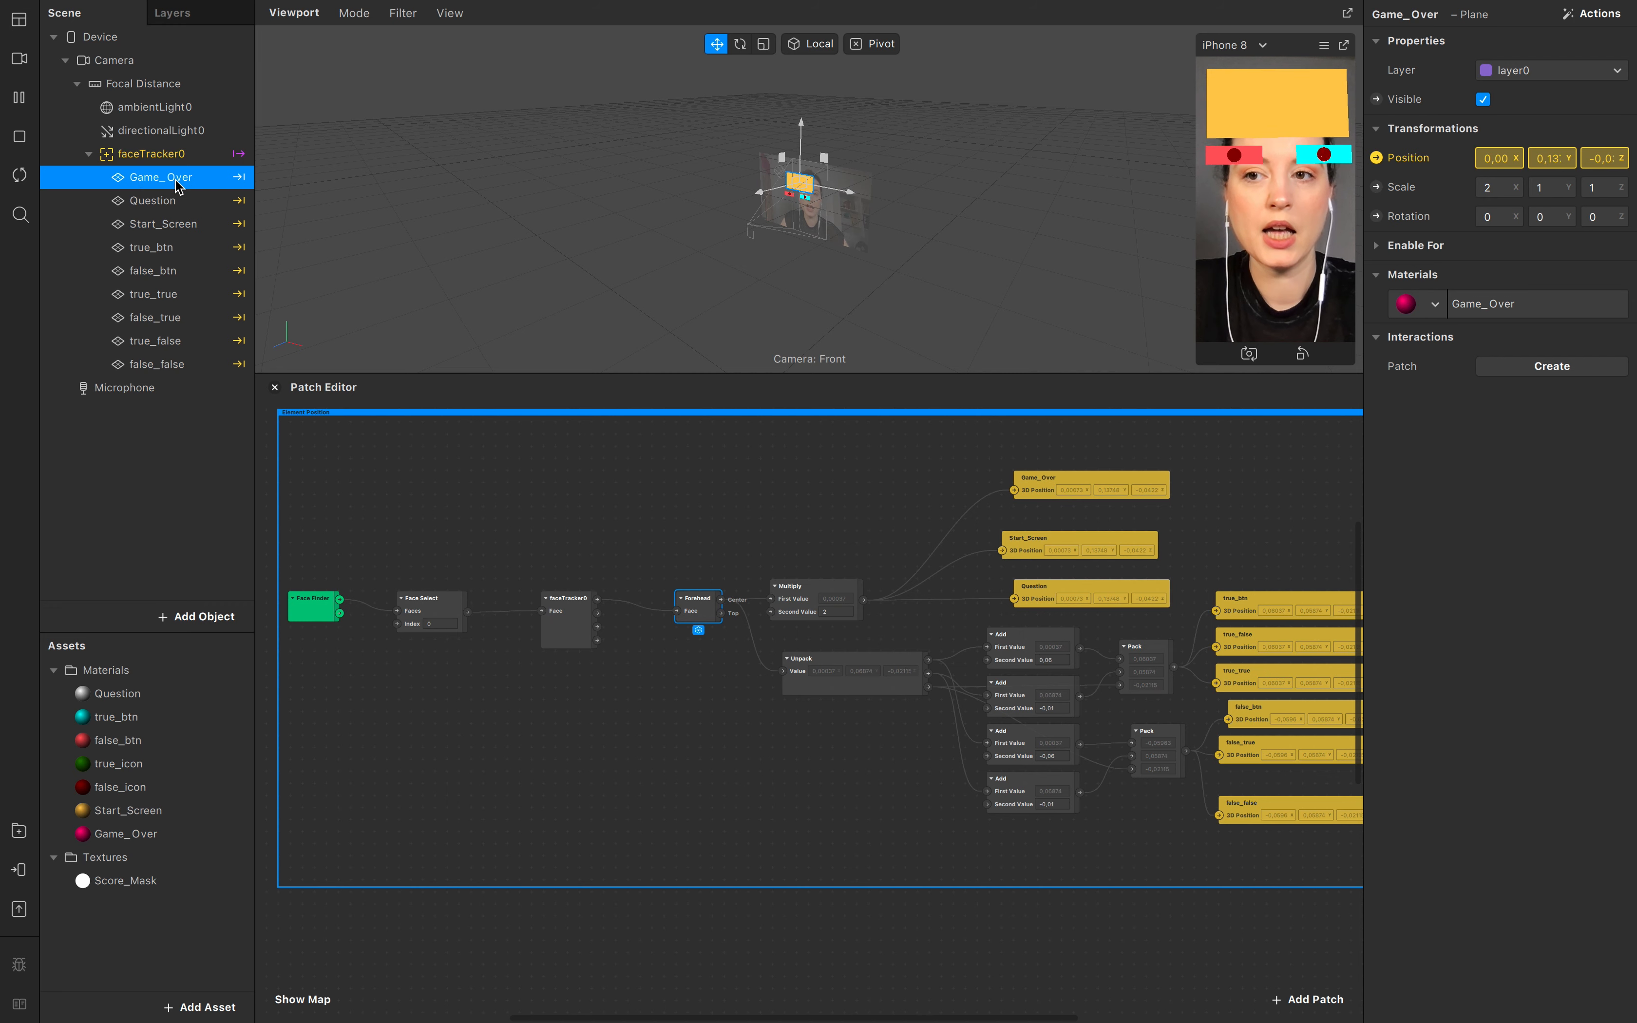
{"action": "left_click", "coordinate": [1569, 20]}
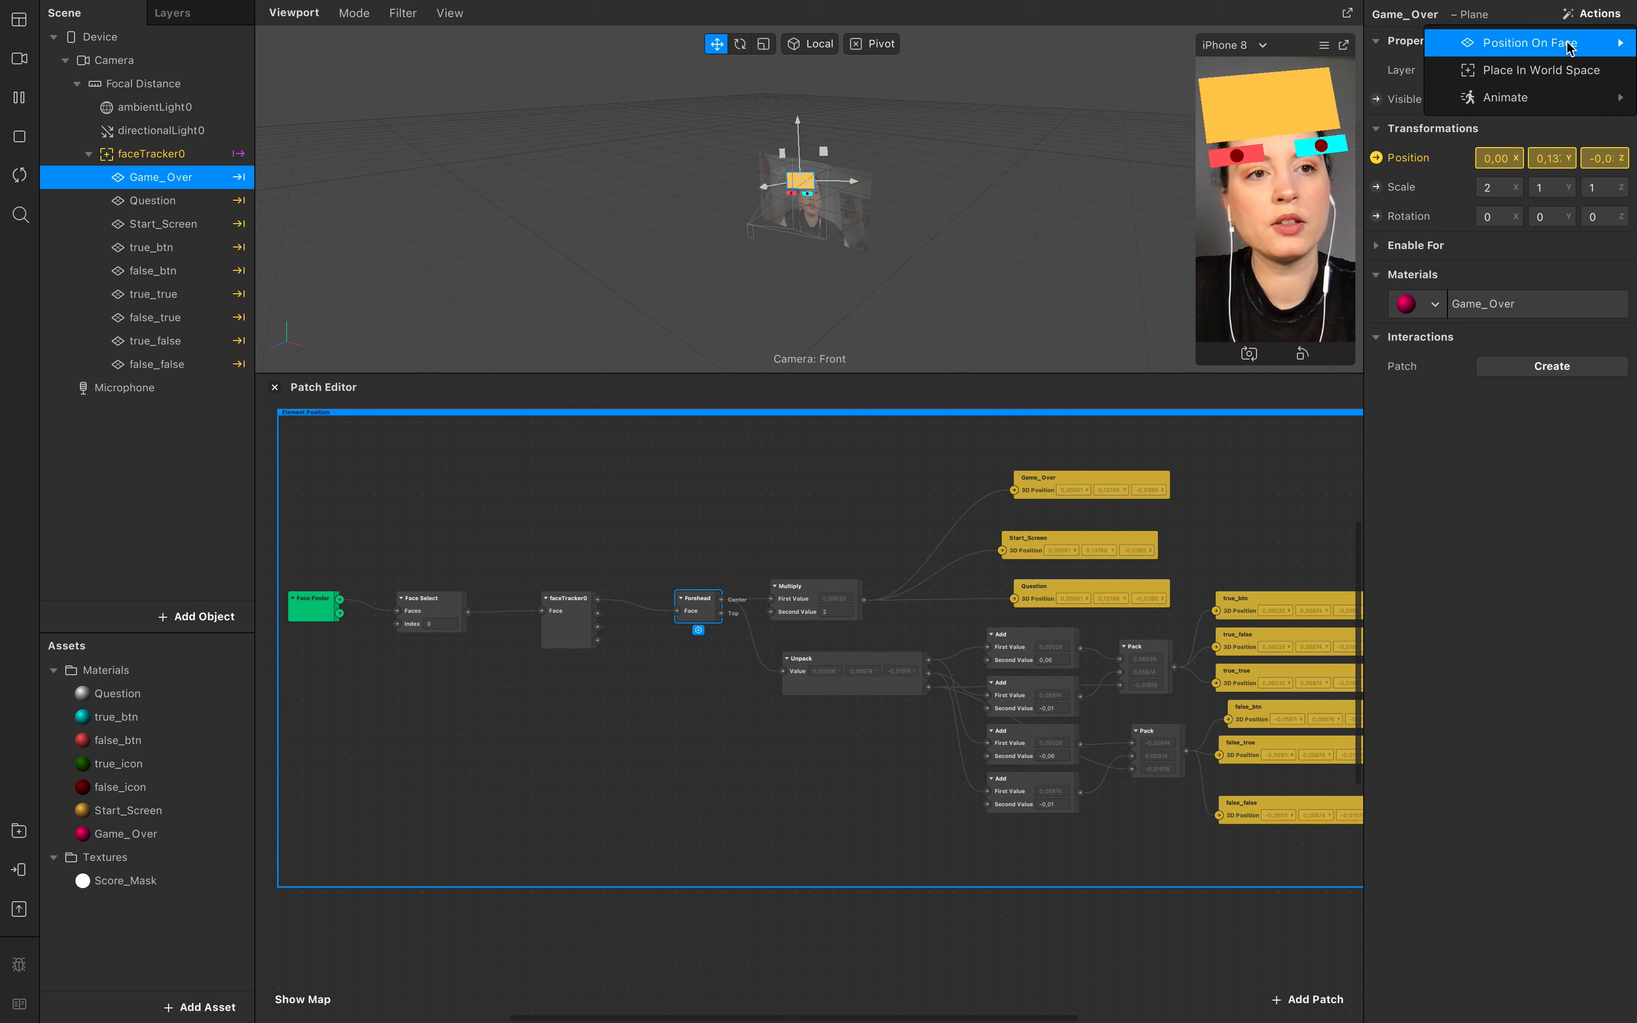
{"action": "mouse_move", "coordinate": [1531, 46]}
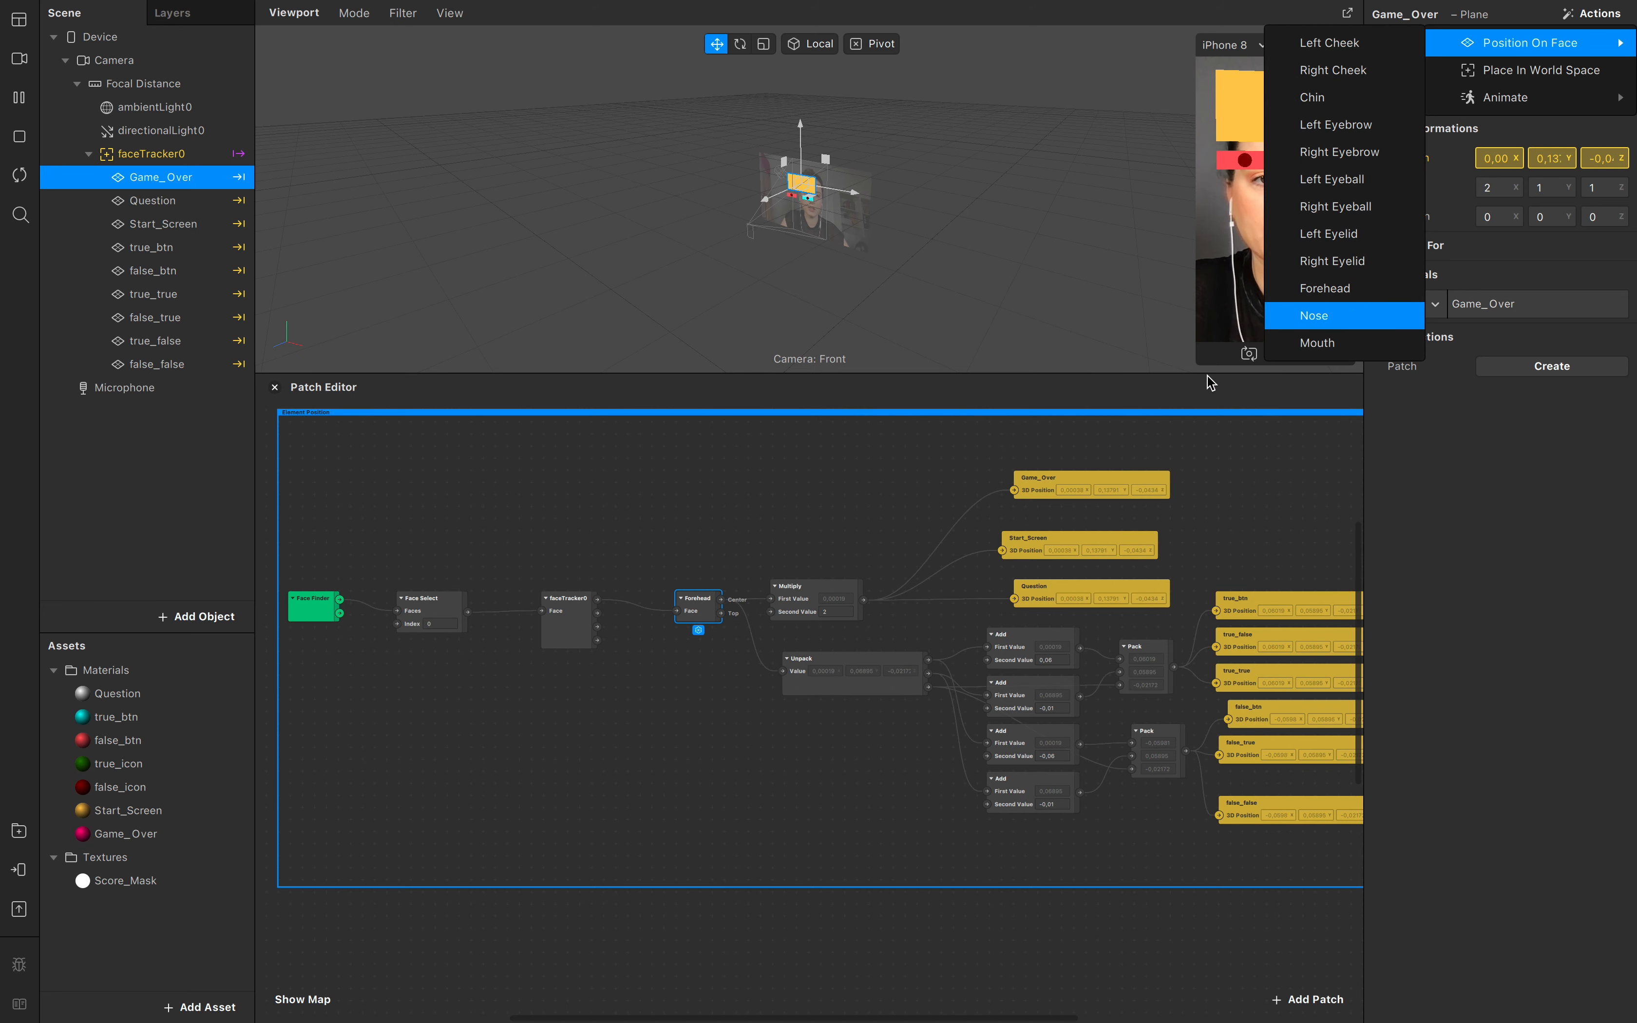
{"action": "left_click", "coordinate": [886, 777]}
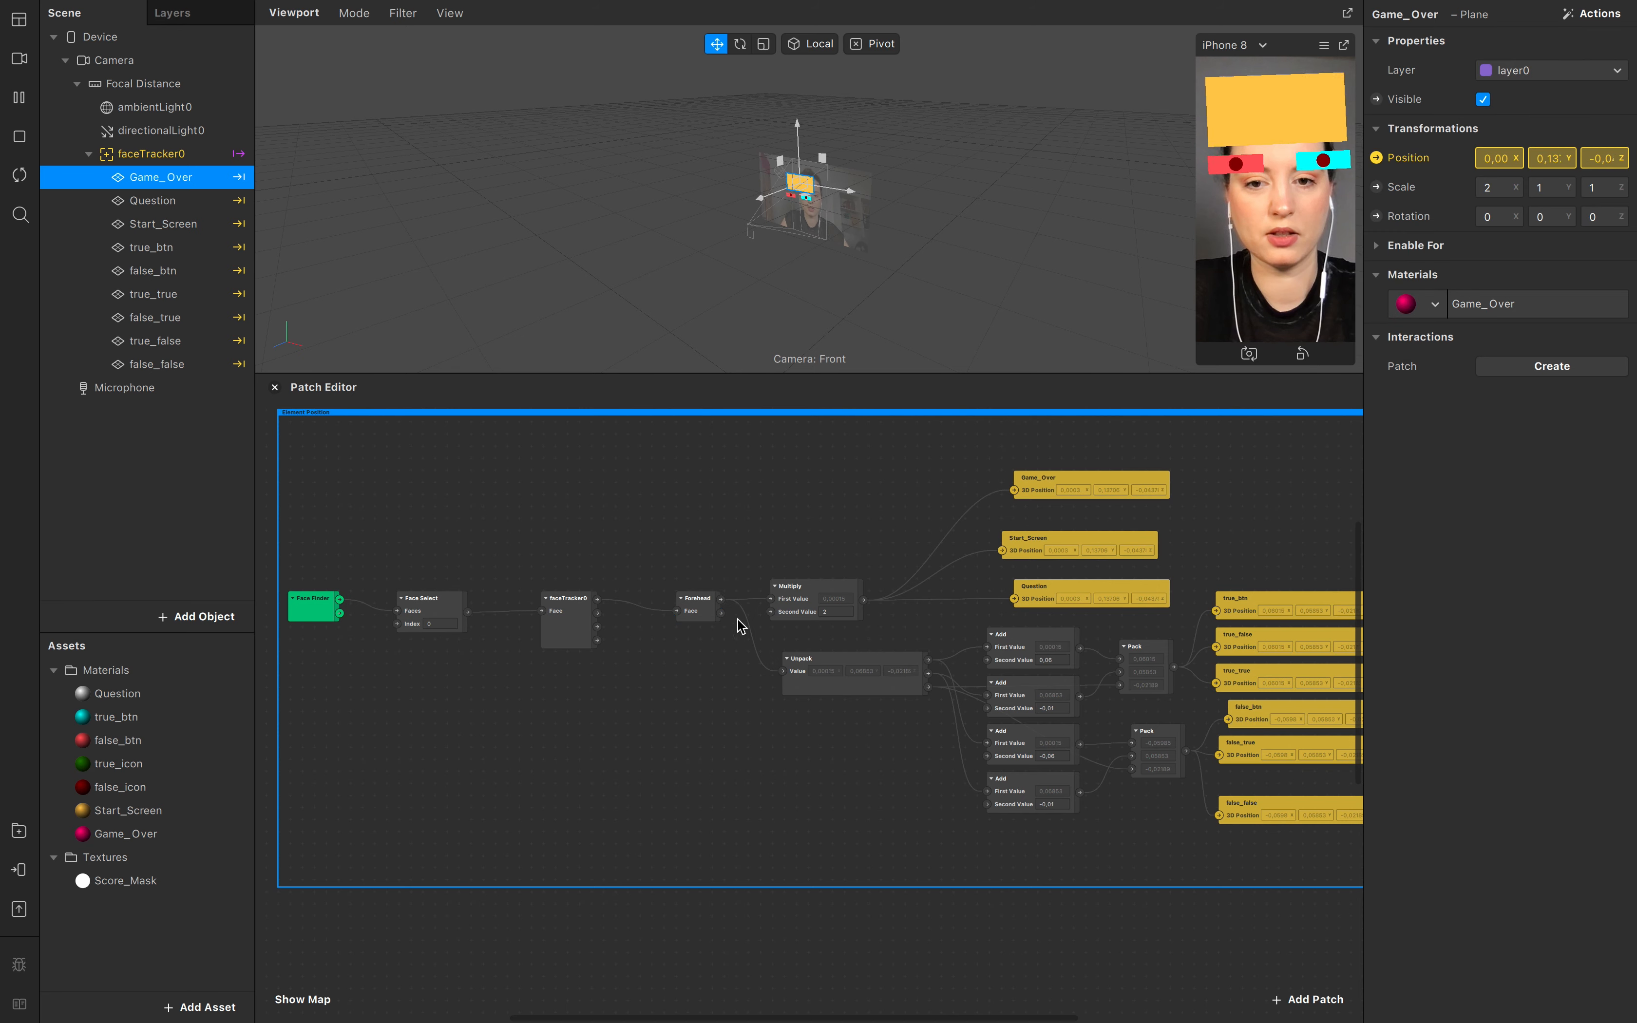
Step: Try 0 and 1 as the Multiply patch's second value, and set it back to 2
{"action": "left_click", "coordinate": [808, 592]}
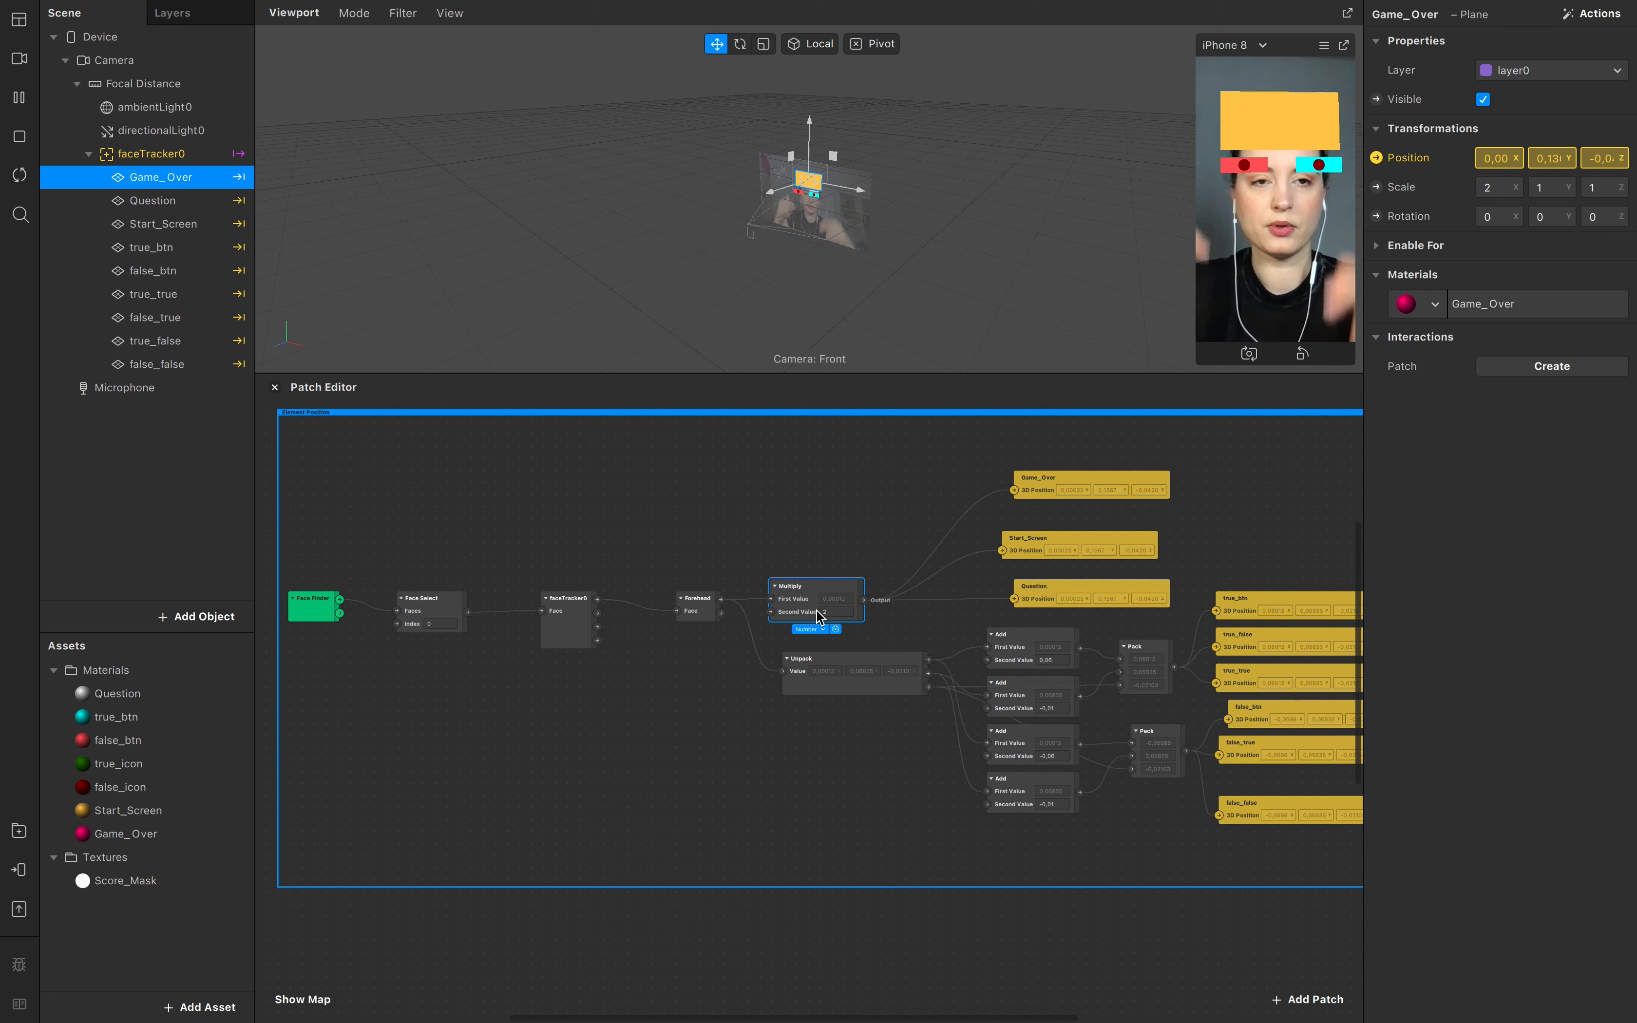
{"action": "left_click", "coordinate": [843, 610]}
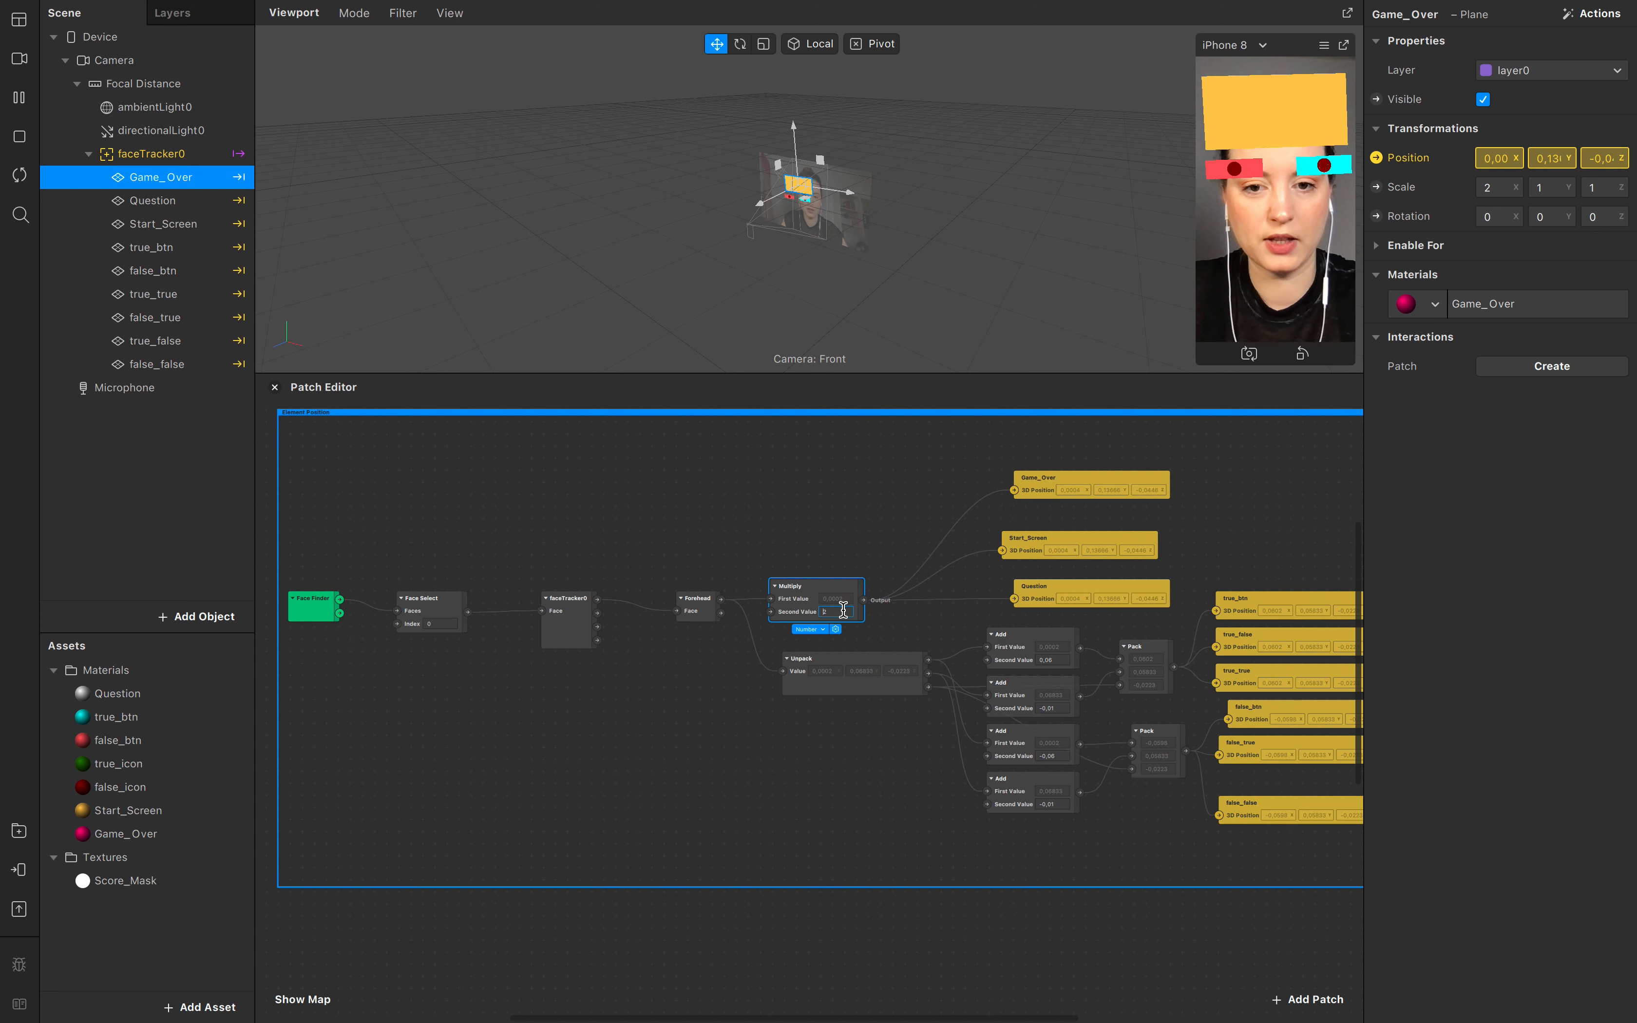
{"action": "left_click", "coordinate": [903, 637]}
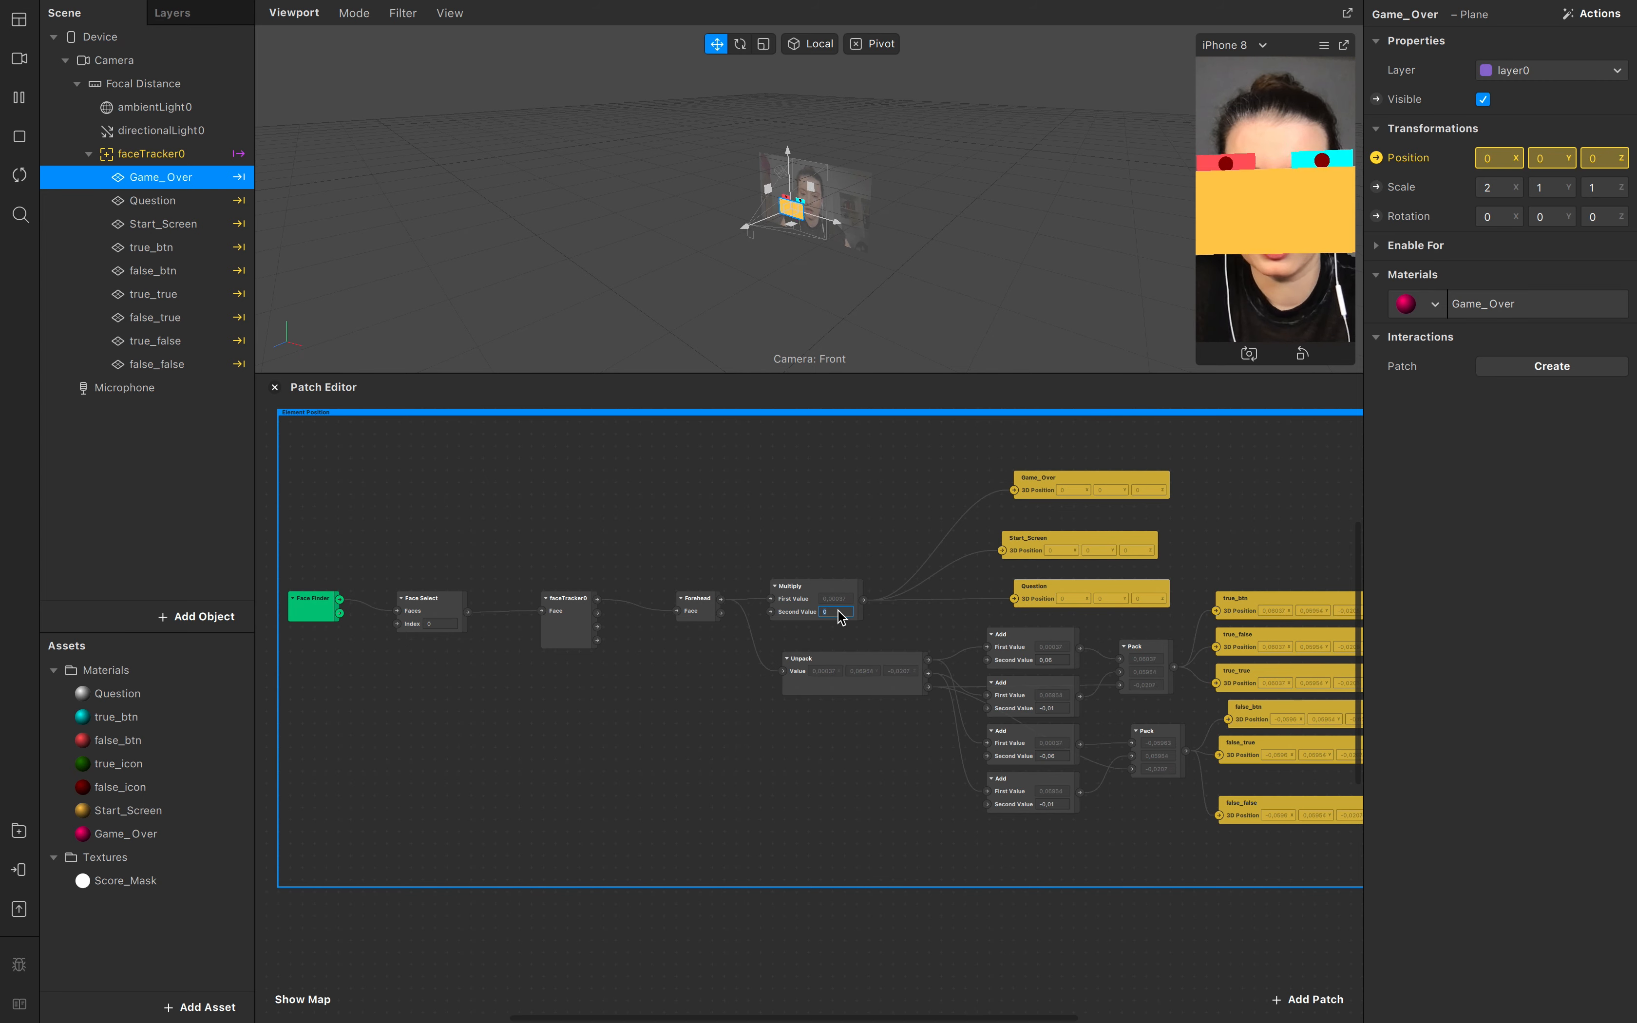
{"action": "left_click", "coordinate": [881, 639]}
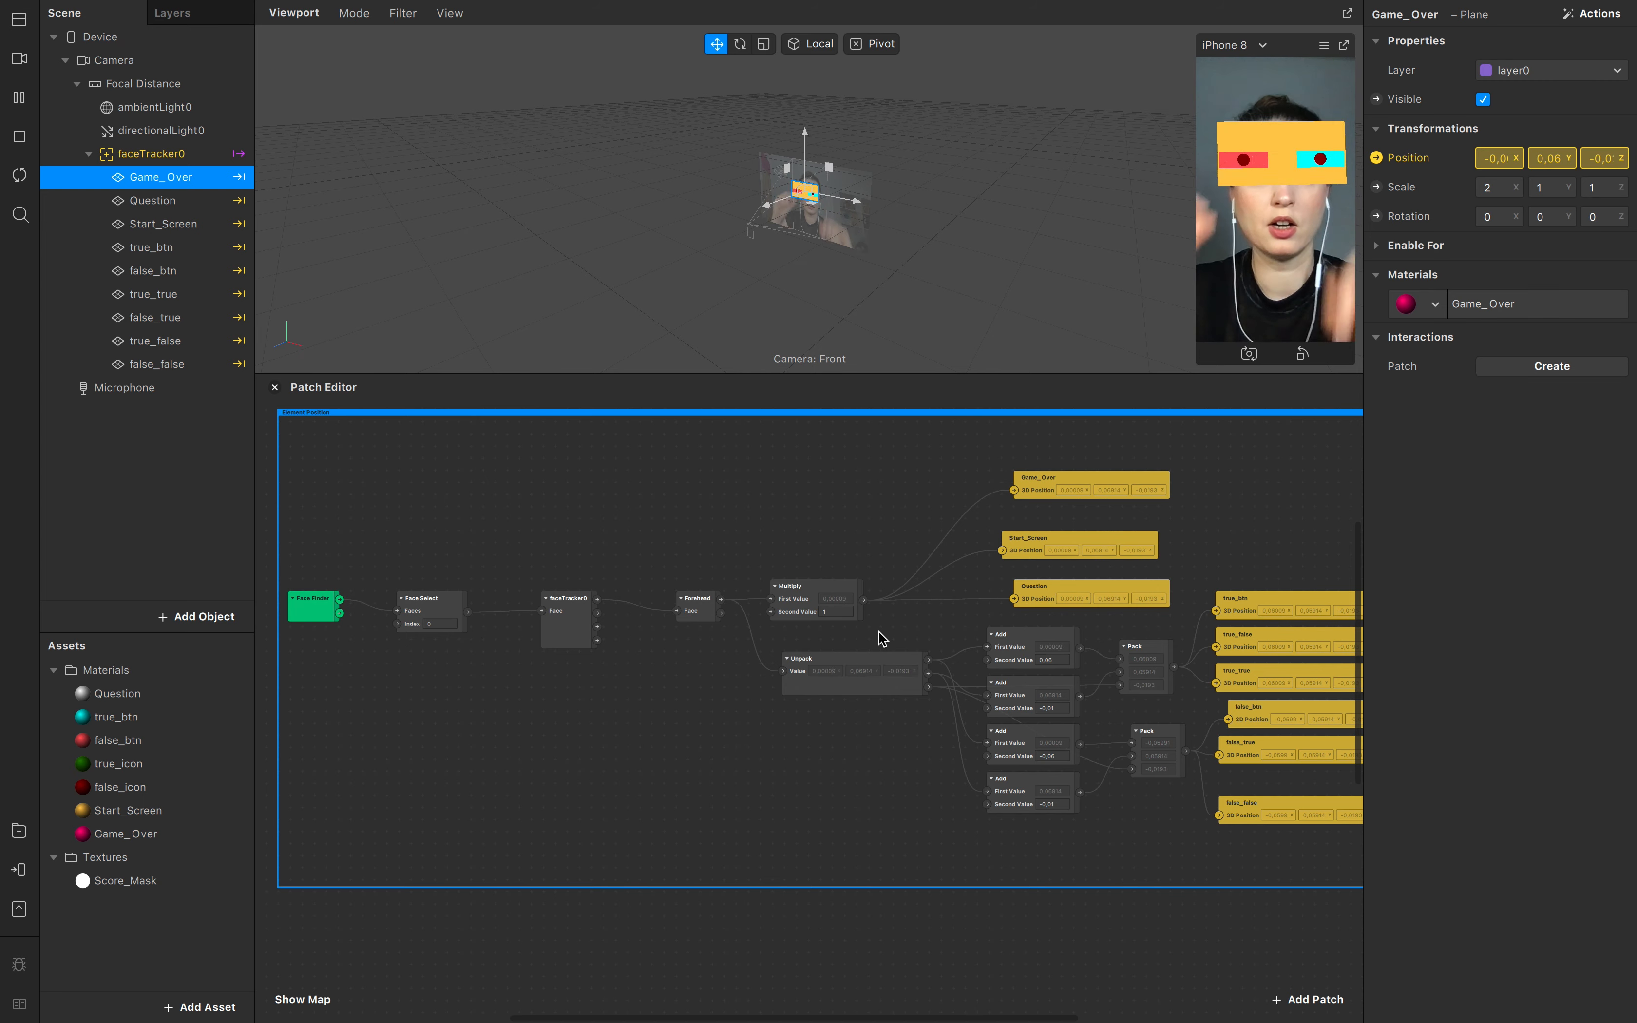
{"action": "left_click", "coordinate": [838, 612]}
{"action": "left_click", "coordinate": [898, 651]}
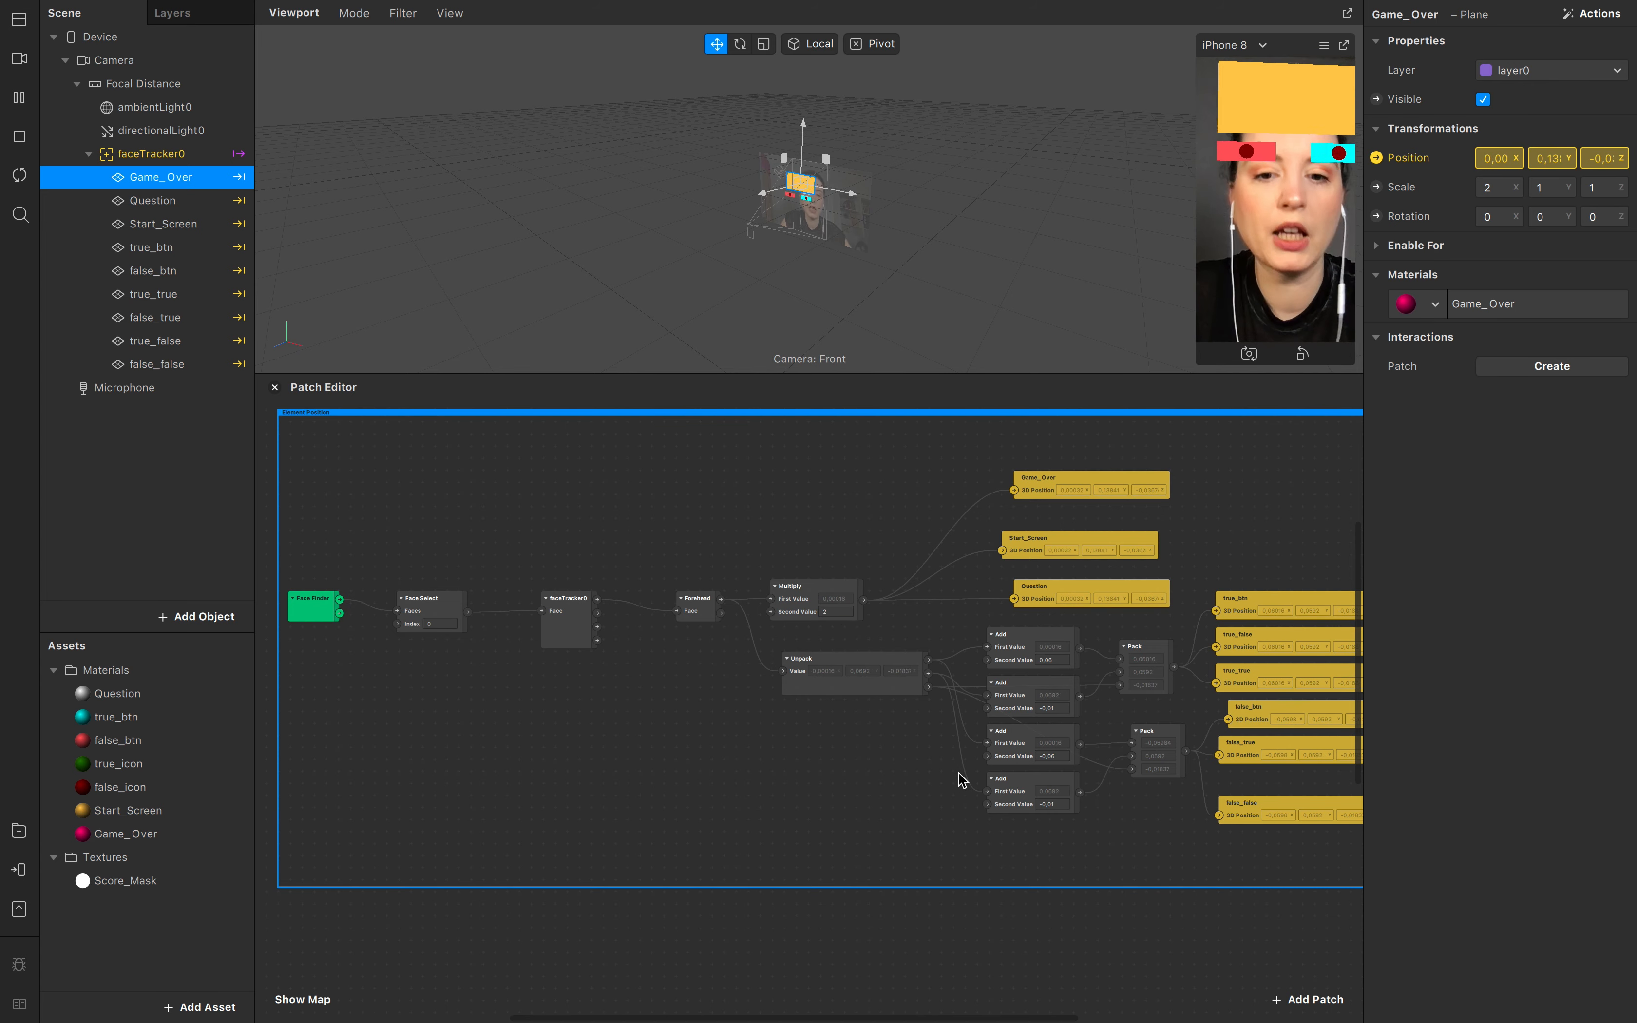
Step: Add a Sender patch connected to the Face output of the Face Select patch
{"action": "scroll", "coordinate": [956, 770], "scroll_direction": "right", "scroll_amount": 4}
{"action": "left_click", "coordinate": [714, 671]}
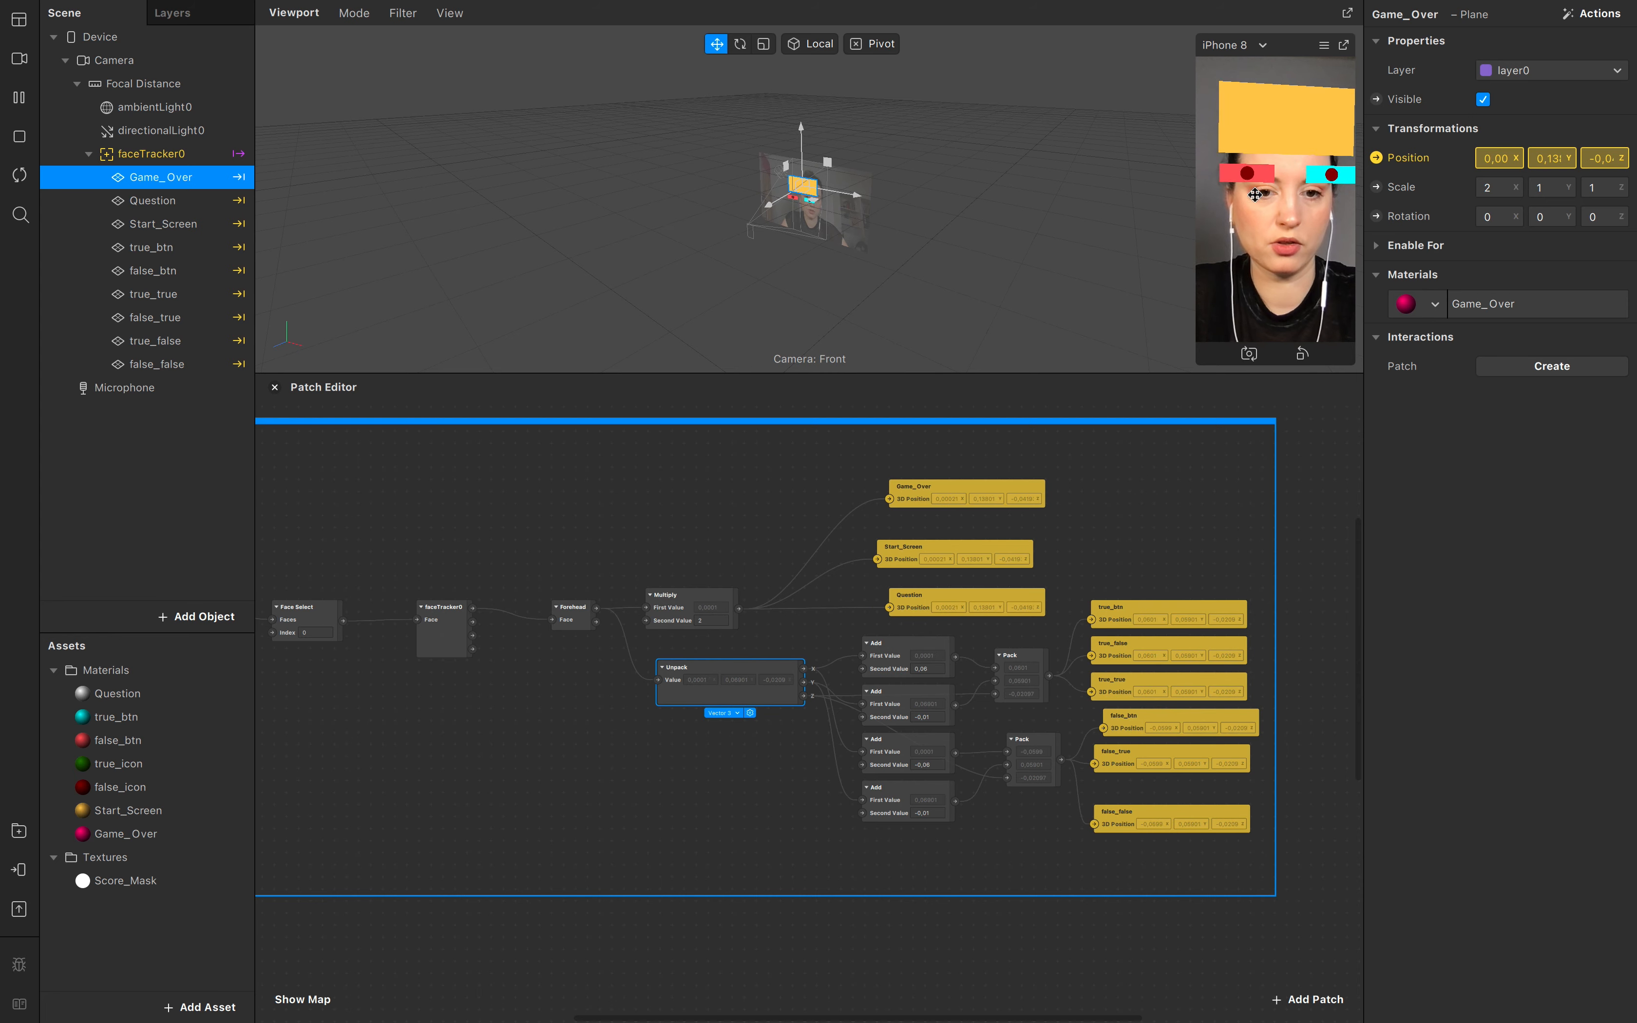
{"action": "scroll", "coordinate": [890, 928], "scroll_direction": "left", "scroll_amount": 7}
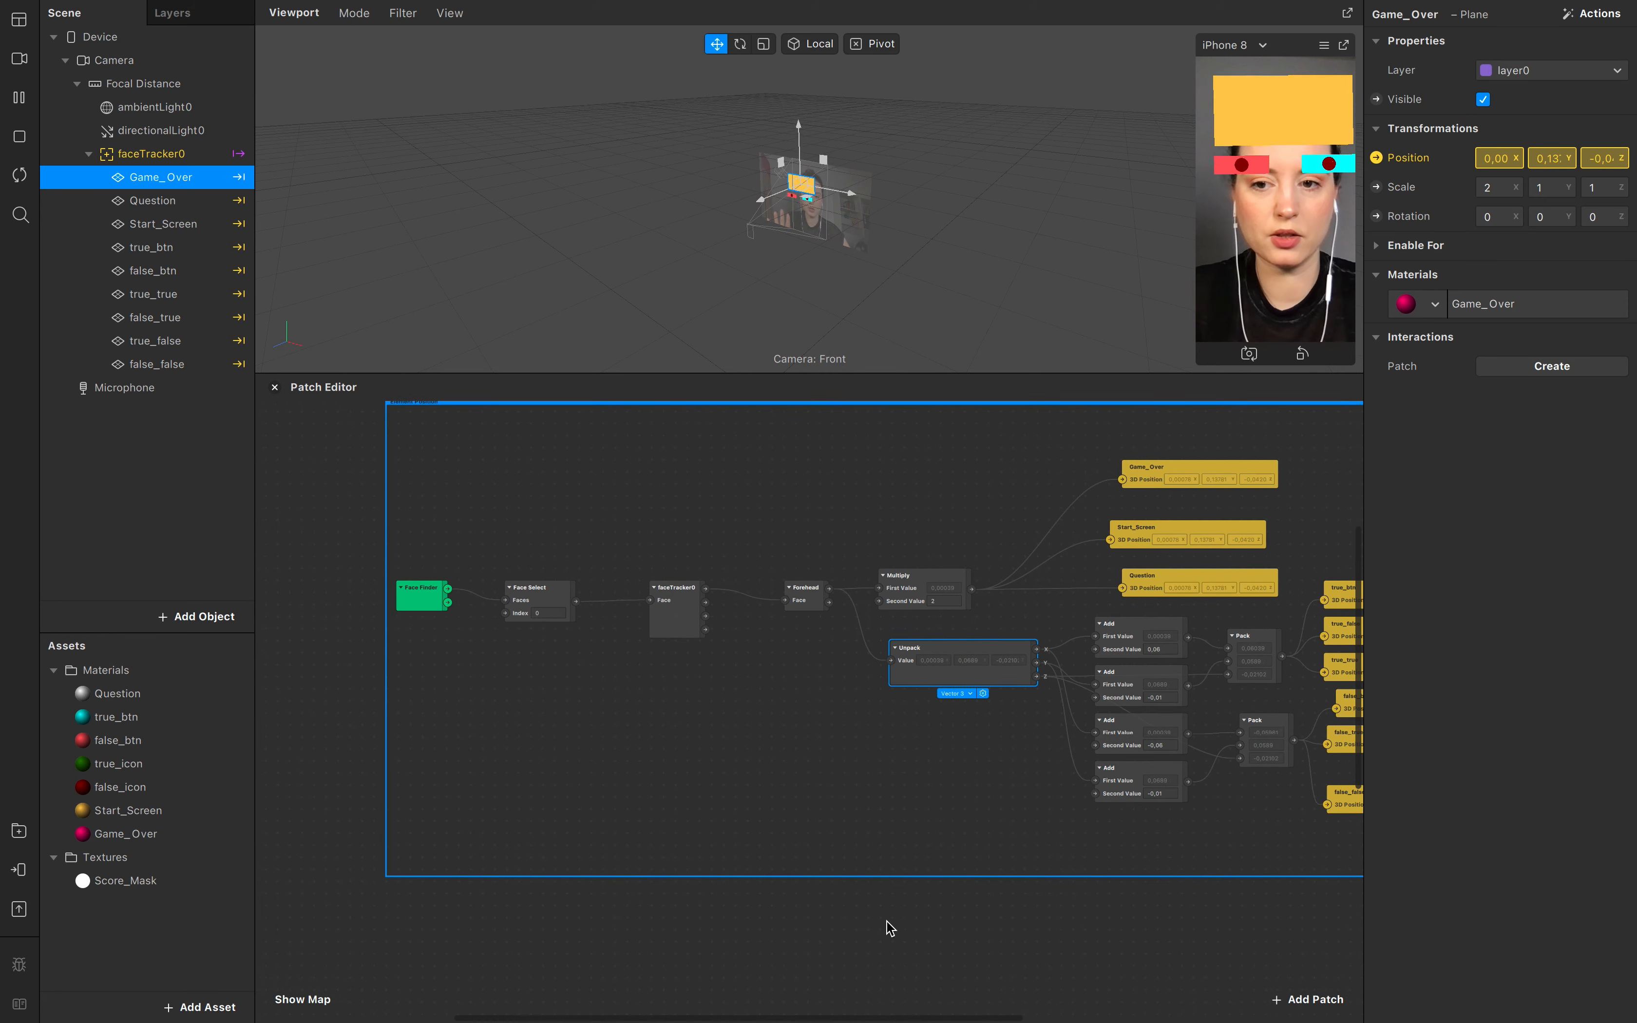
{"action": "left_click", "coordinate": [701, 604]}
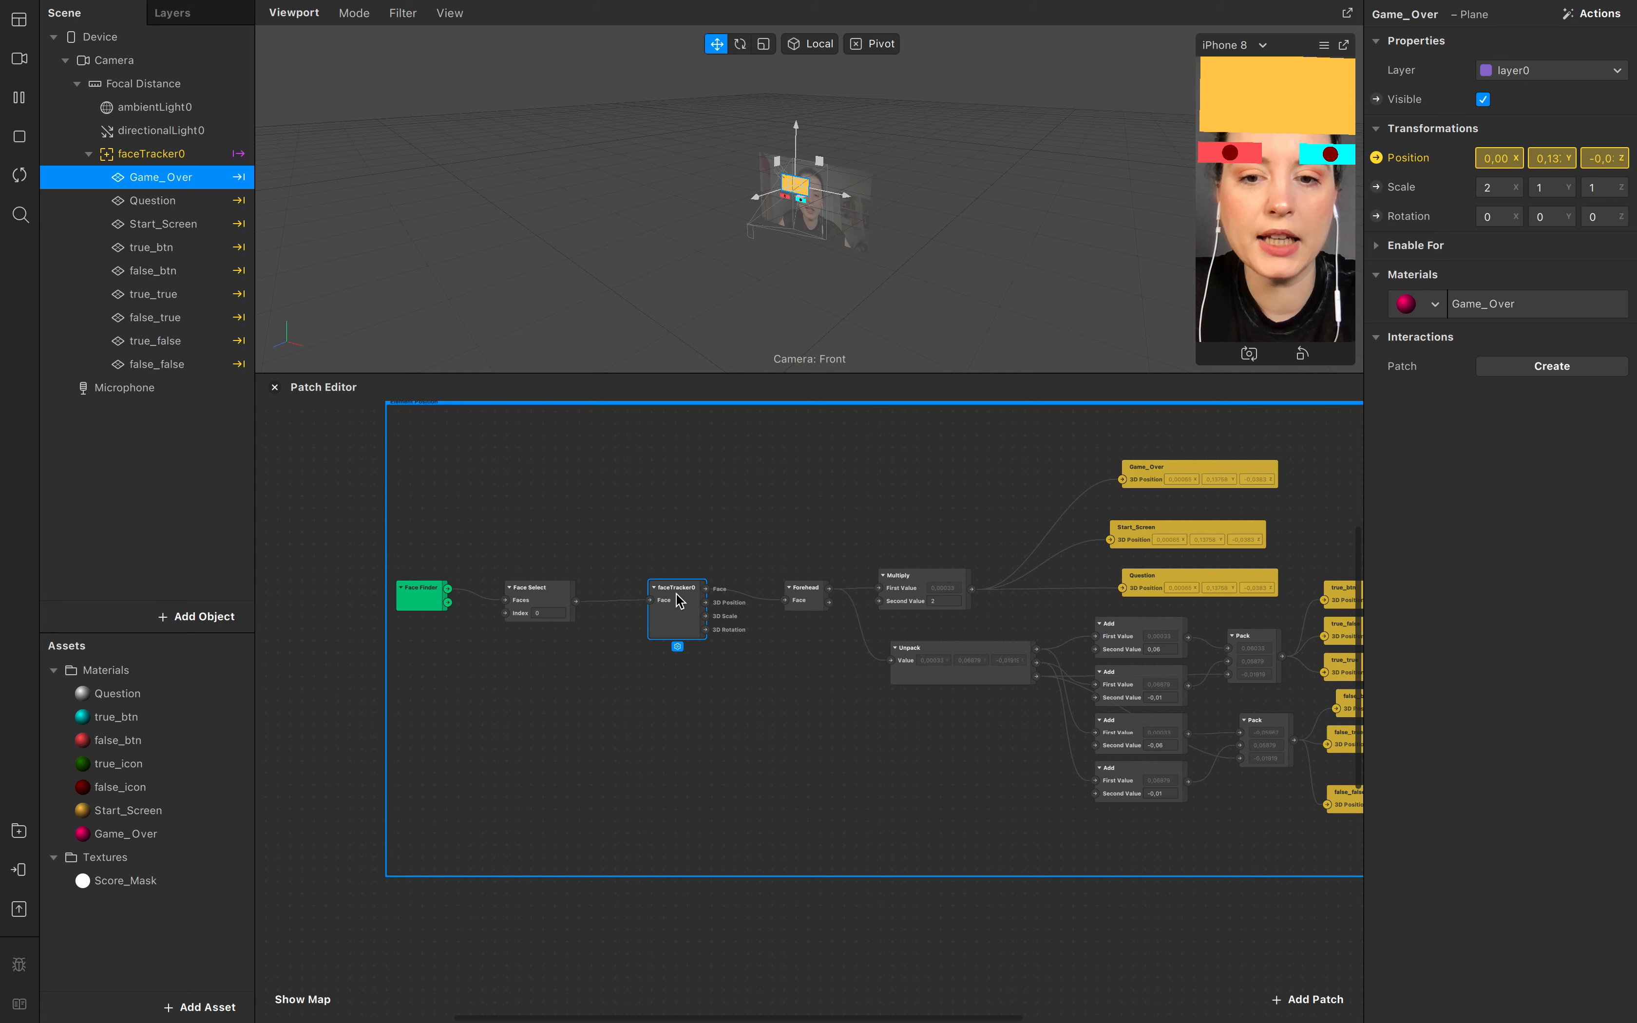
{"action": "left_click", "coordinate": [575, 601]}
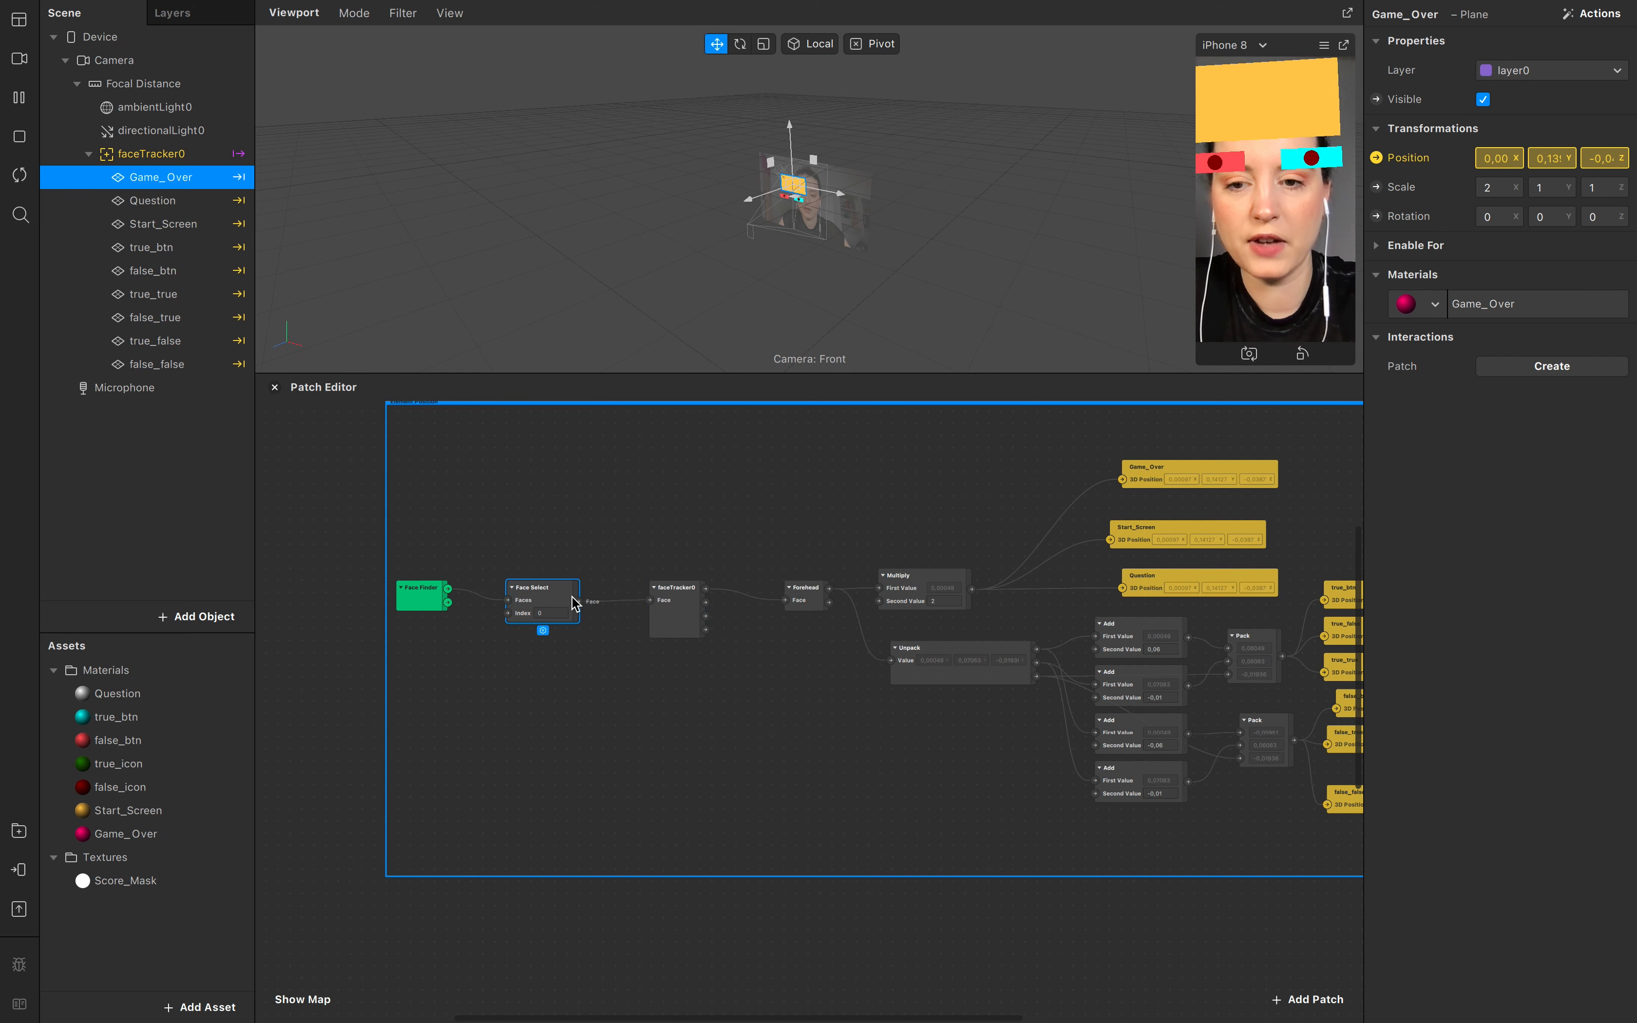
{"action": "double_click", "coordinate": [658, 748]}
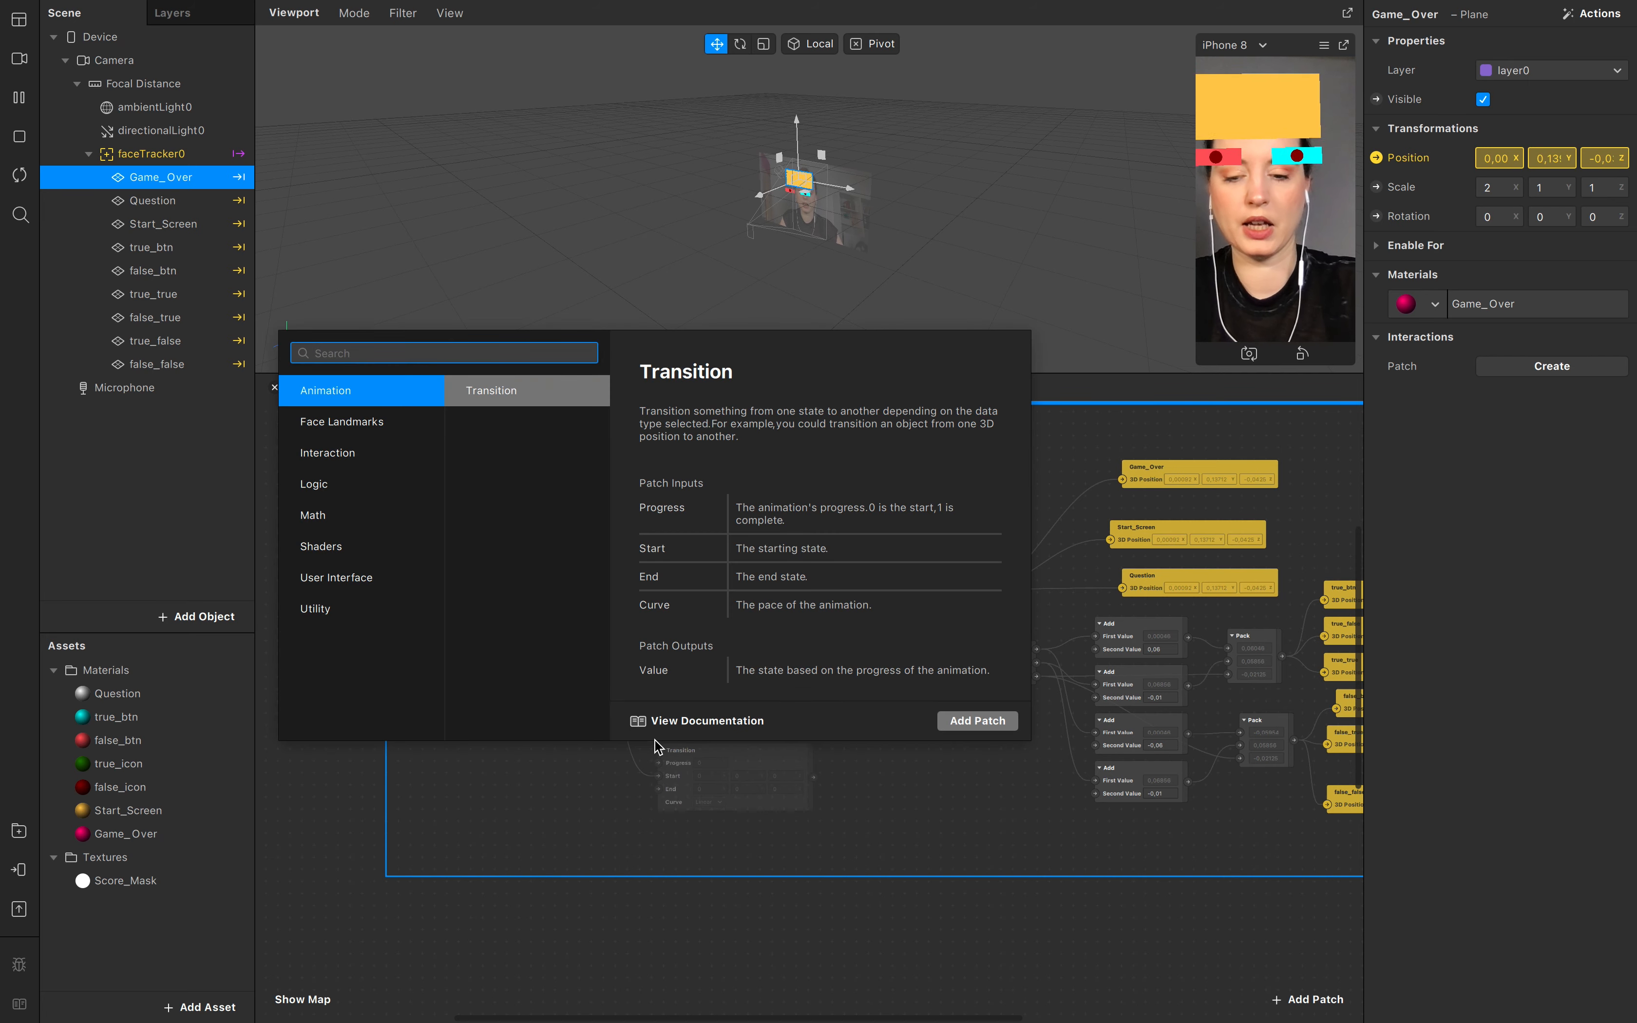
{"action": "type", "text": "sender"}
{"action": "key", "text": "Return"}
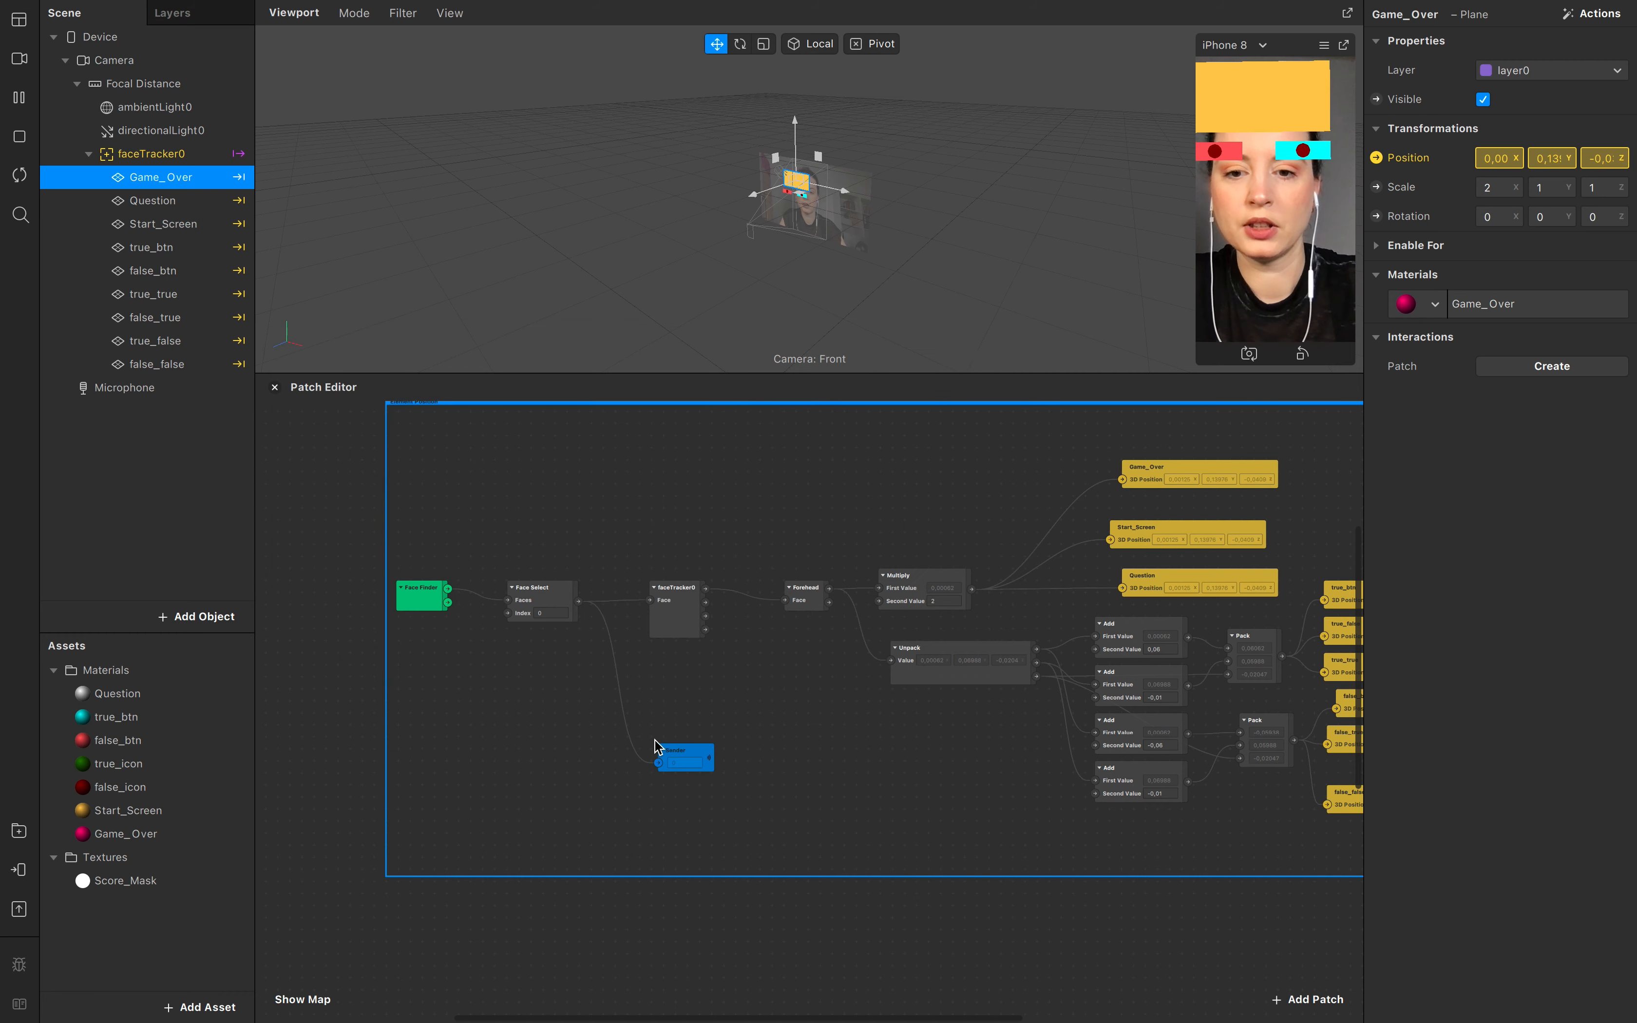
Step: Place the sender patch just below faceTracker0 and rename it Head_Rotation
{"action": "left_click_drag", "start_coordinate": [709, 746], "coordinate": [702, 695]}
{"action": "double_click", "coordinate": [685, 698]}
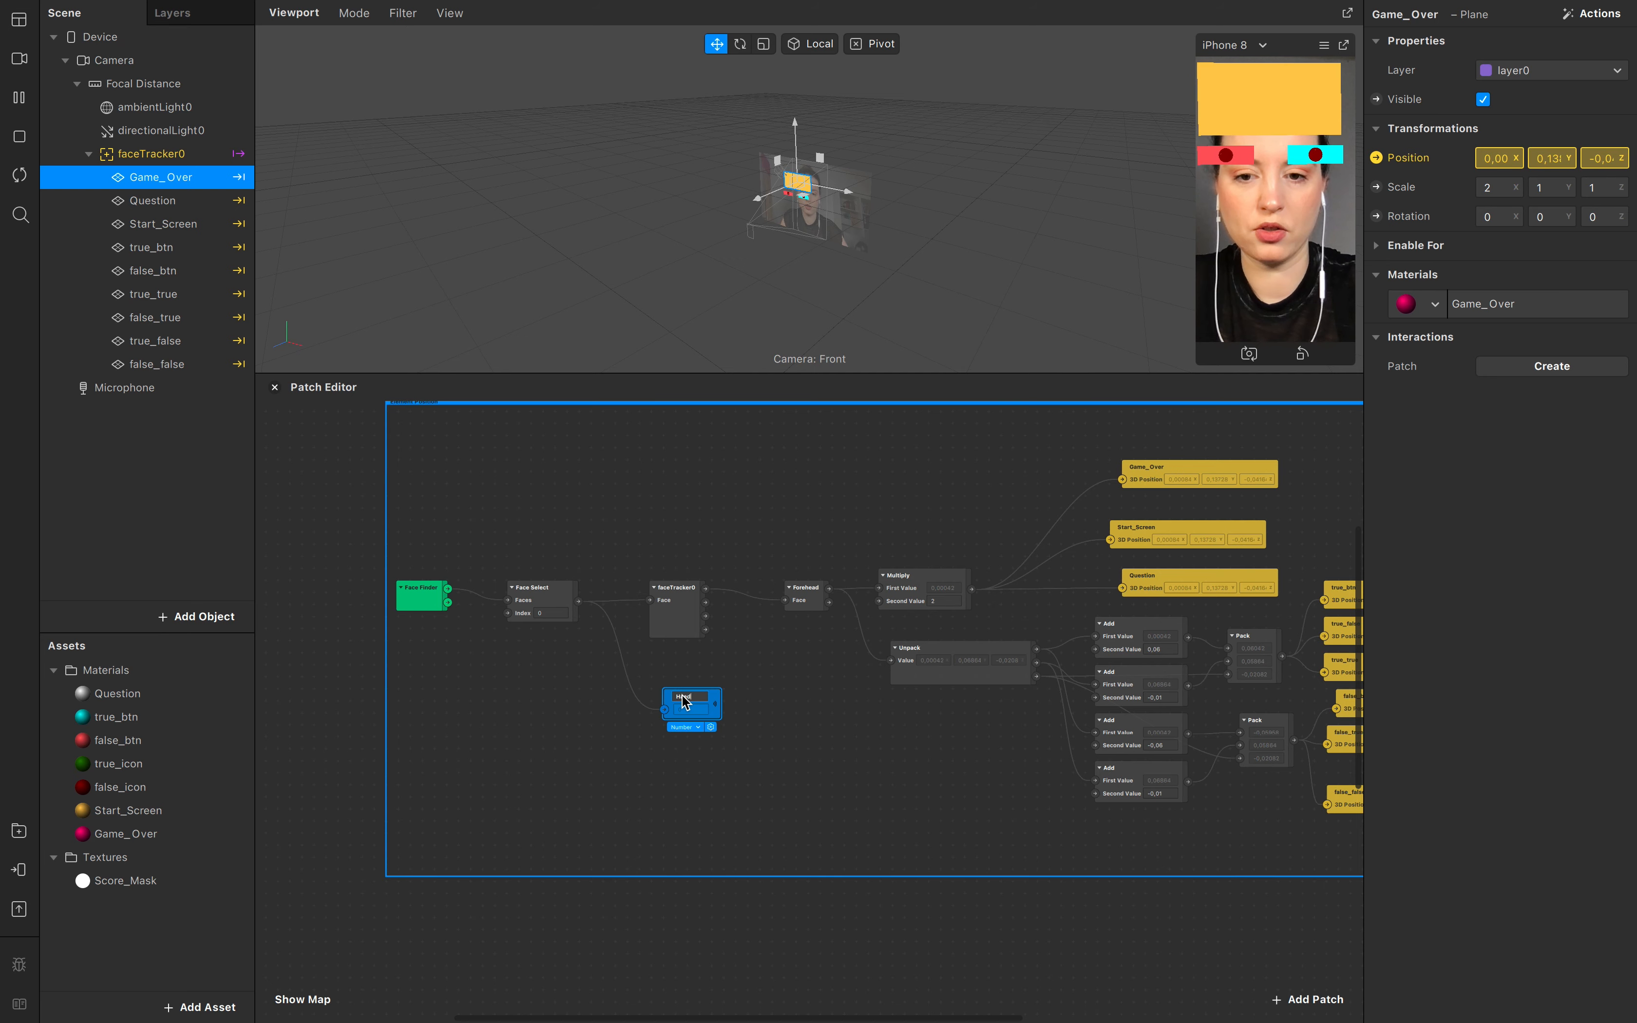
{"action": "type", "text": "Head_Rot"}
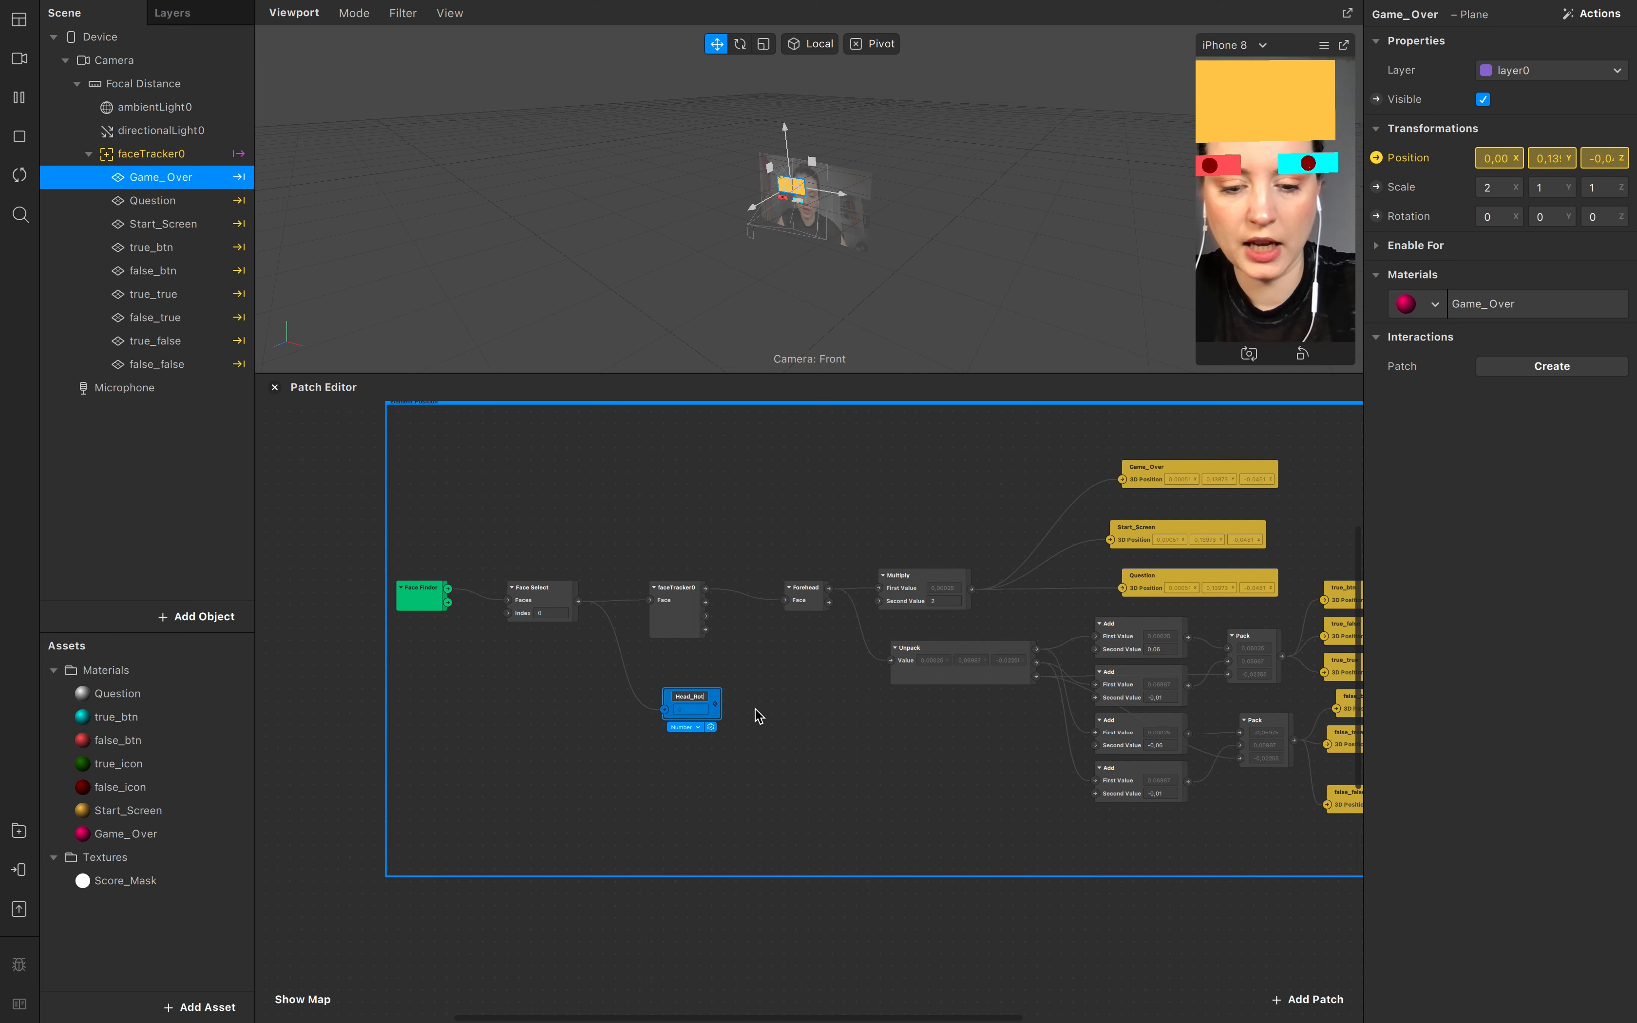
{"action": "key", "text": "Return"}
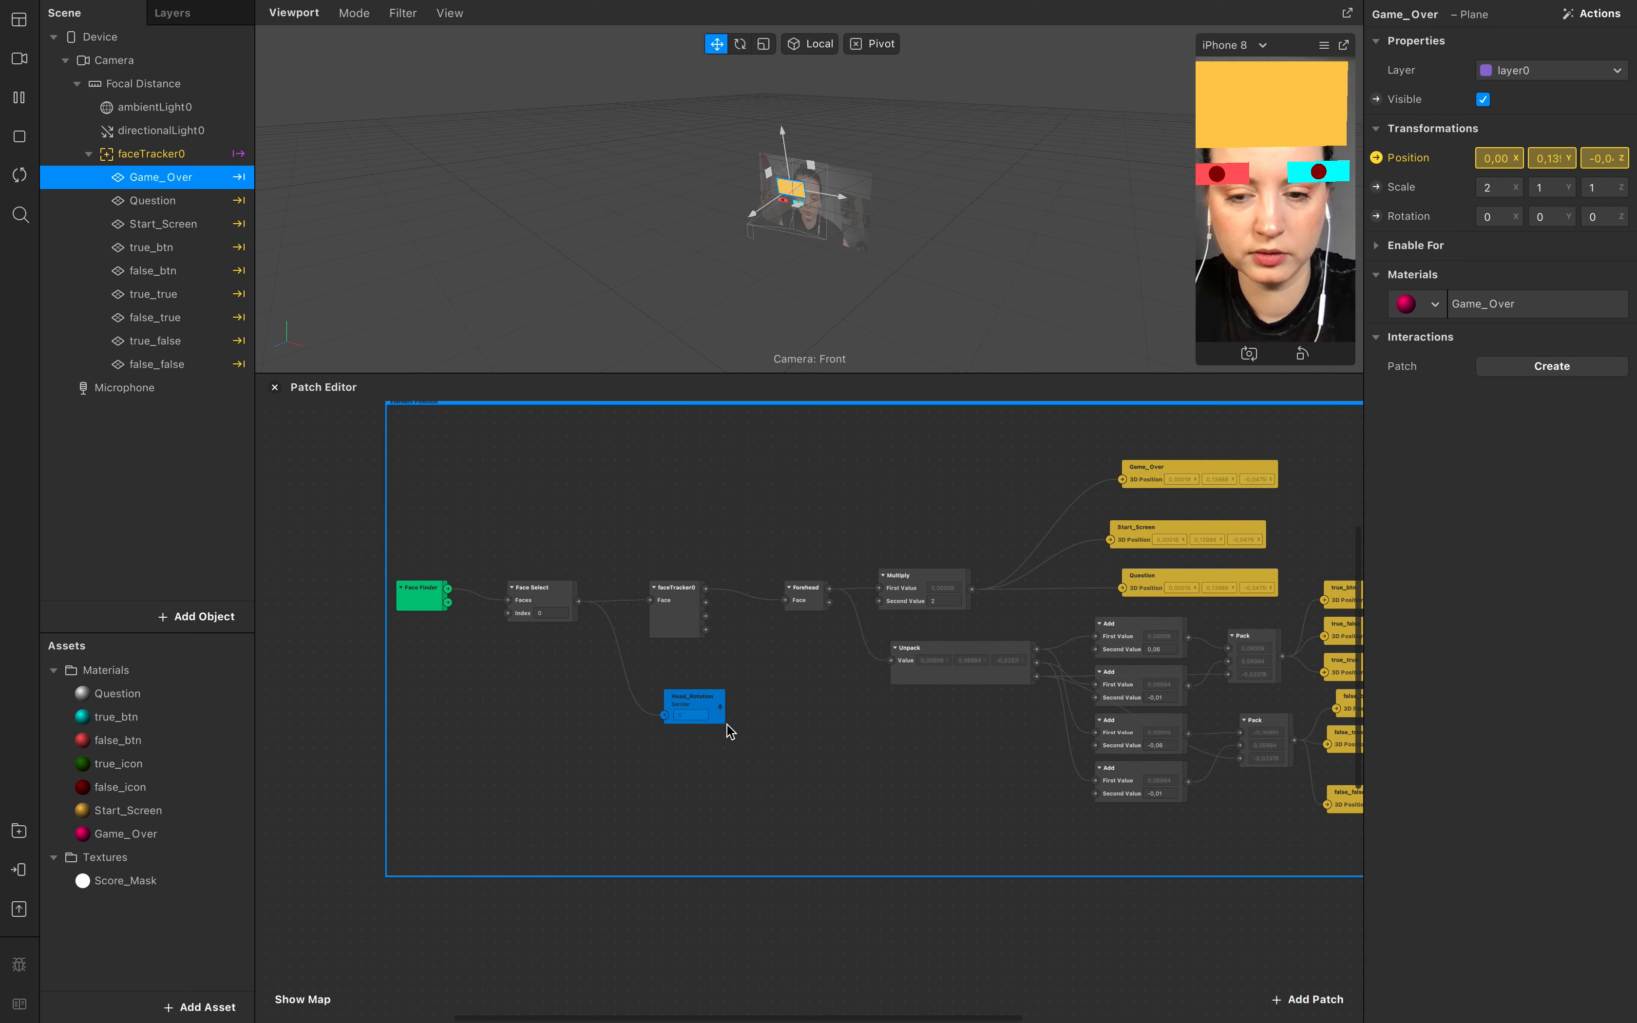
Step: Create a receiver patch from the Head_Rotation sender
{"action": "scroll", "coordinate": [731, 731], "scroll_direction": "up", "scroll_amount": 2}
{"action": "scroll", "coordinate": [725, 745], "scroll_direction": "up", "scroll_amount": 5}
{"action": "scroll", "coordinate": [725, 745], "scroll_direction": "down", "scroll_amount": 5}
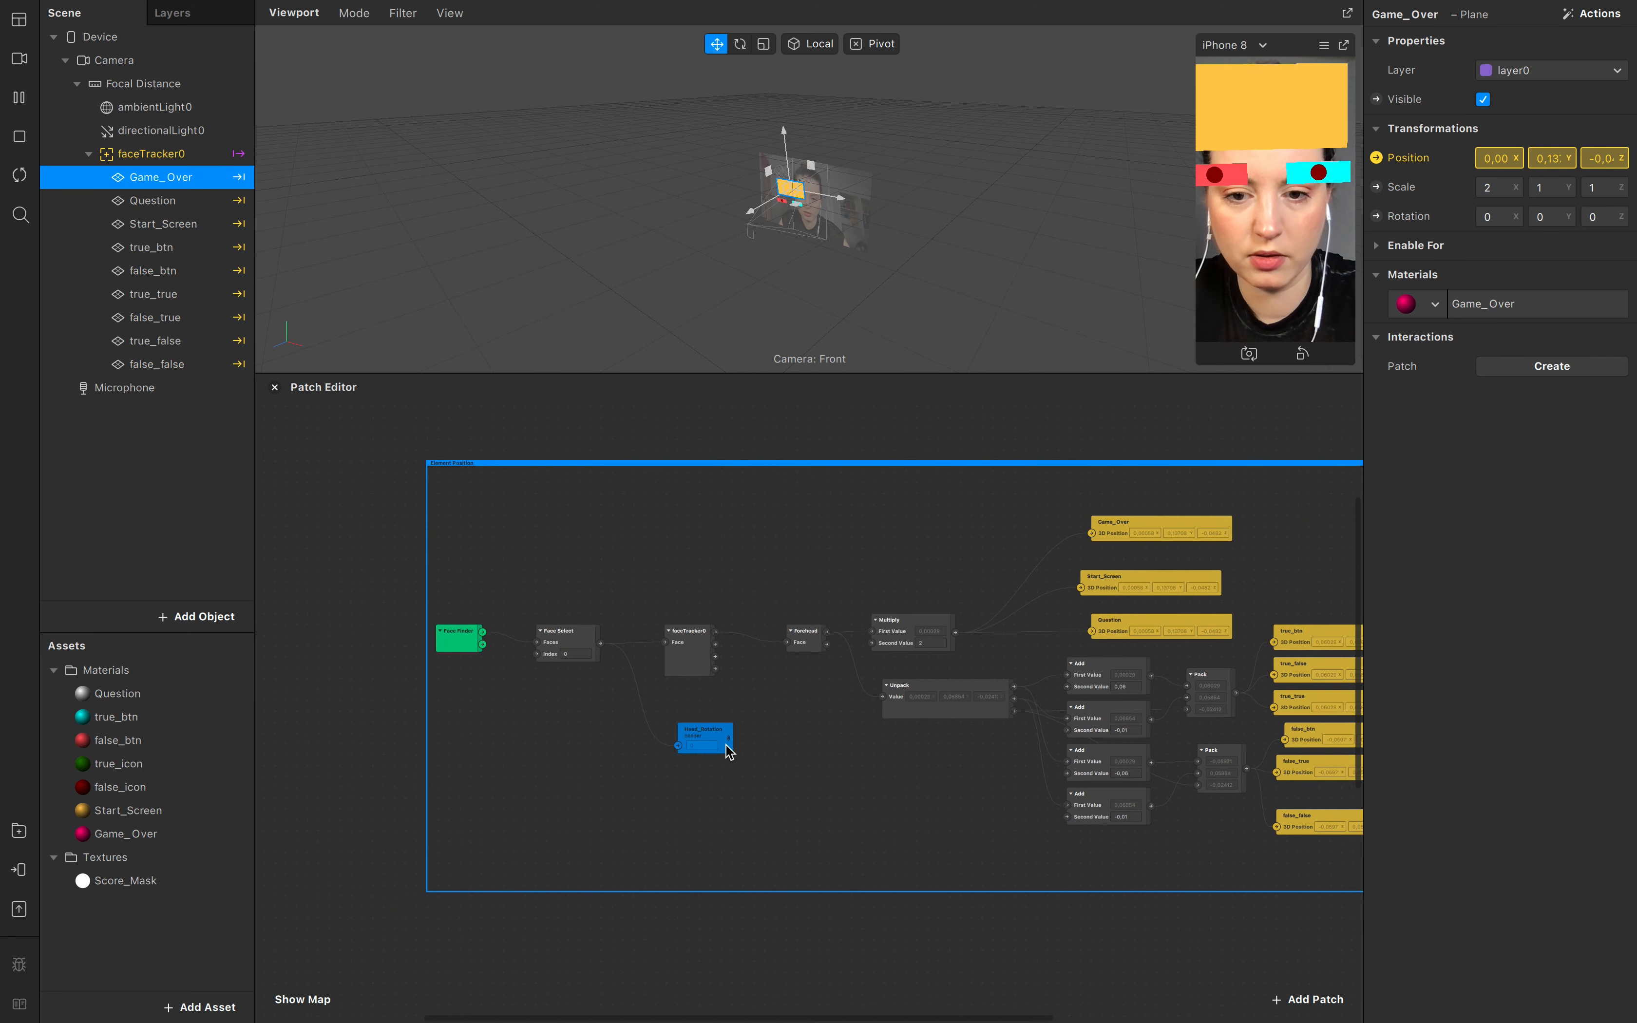
{"action": "scroll", "coordinate": [726, 744], "scroll_direction": "up", "scroll_amount": 8}
{"action": "scroll", "coordinate": [726, 744], "scroll_direction": "down", "scroll_amount": 8}
{"action": "scroll", "coordinate": [726, 750], "scroll_direction": "up", "scroll_amount": 4}
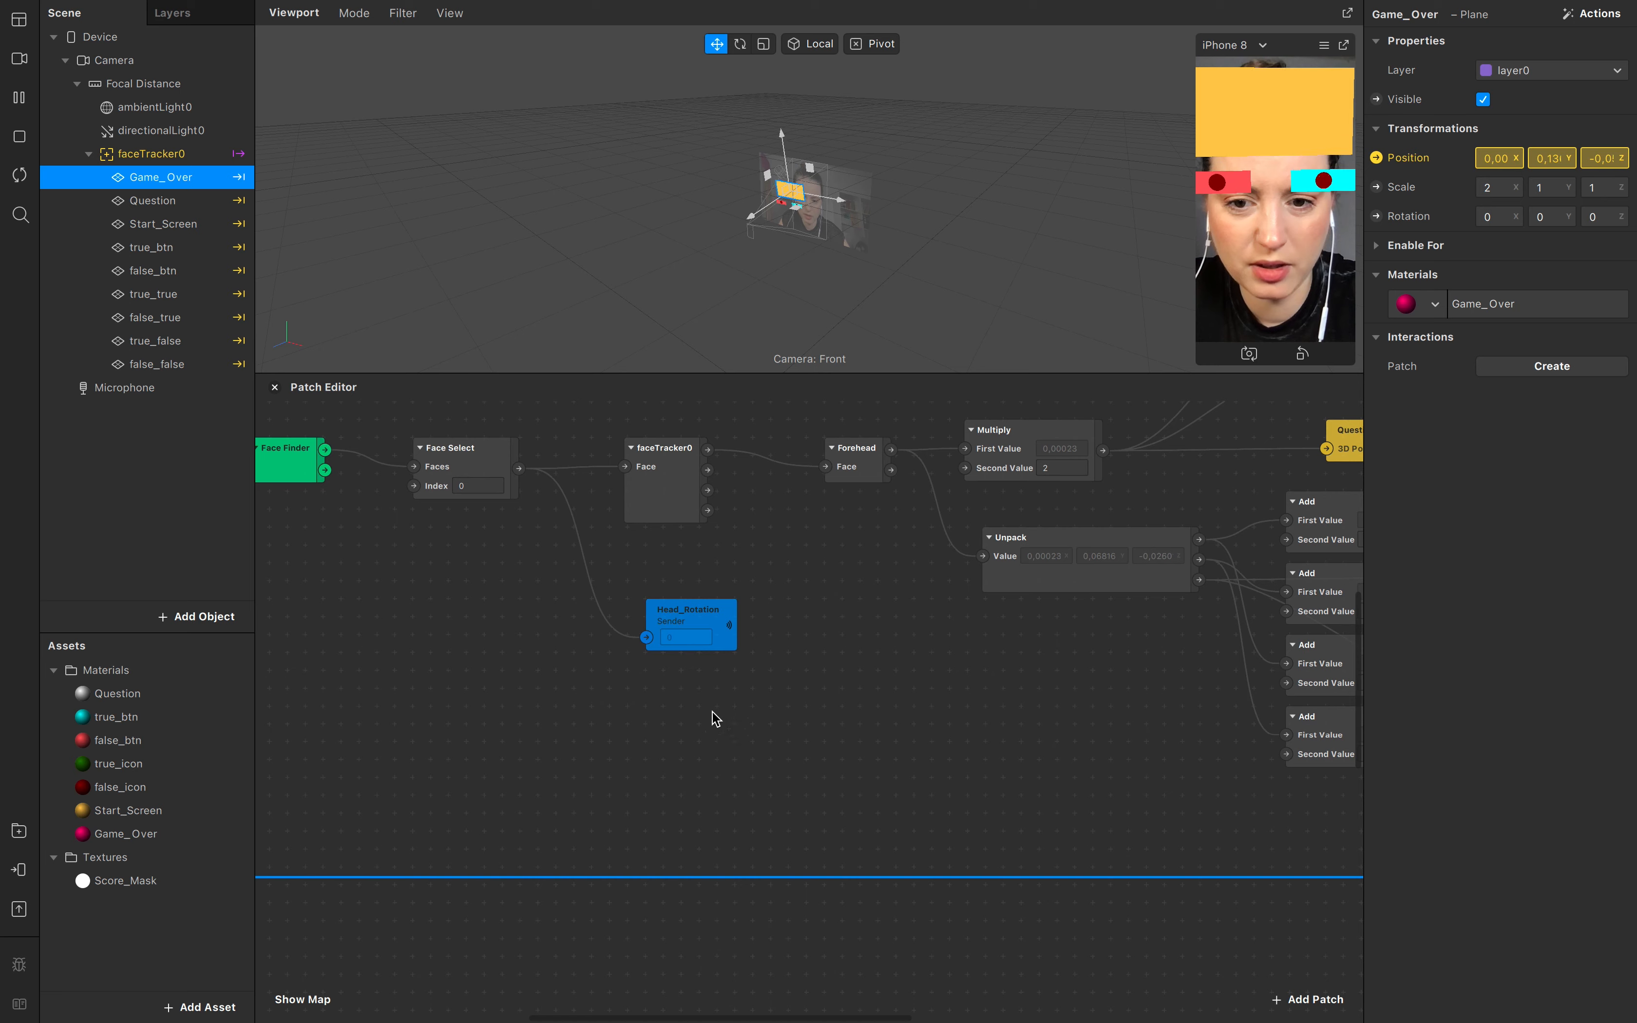
{"action": "scroll", "coordinate": [719, 728], "scroll_direction": "up", "scroll_amount": 2}
{"action": "scroll", "coordinate": [720, 727], "scroll_direction": "left", "scroll_amount": 2}
{"action": "left_click", "coordinate": [776, 670]}
{"action": "right_click", "coordinate": [778, 719]}
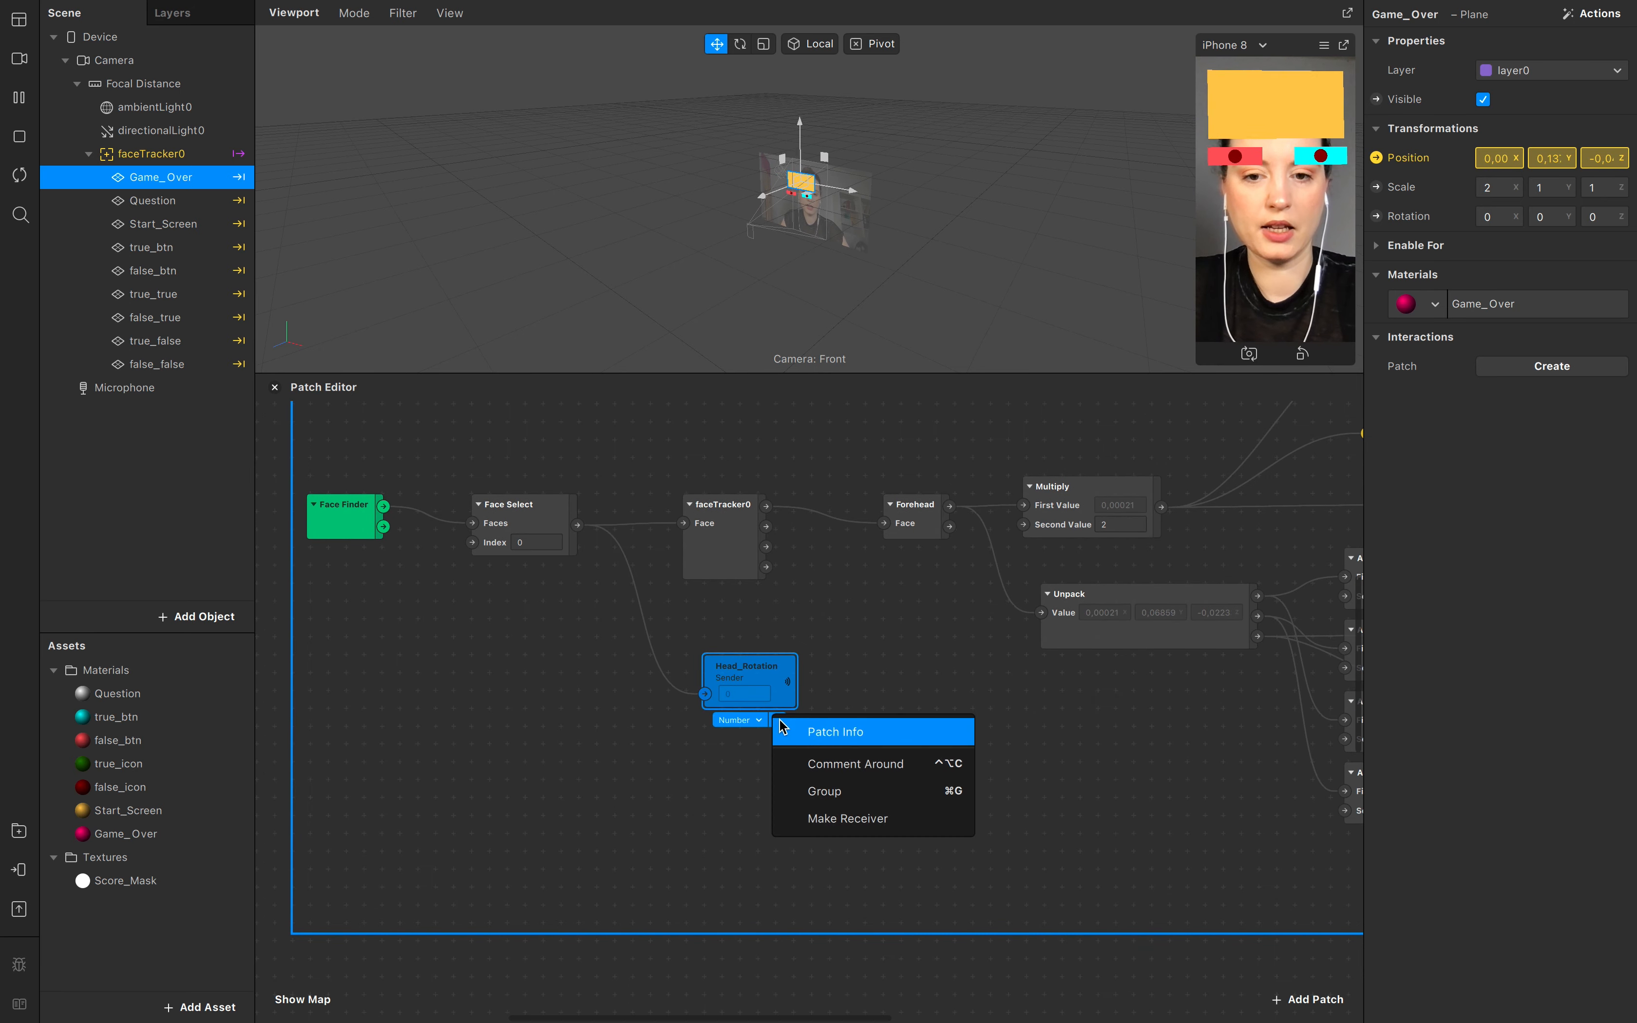
{"action": "left_click", "coordinate": [857, 821]}
Step: Move the Head_Rotation receiver well below the comment frame that holds the position patches
{"action": "left_click_drag", "start_coordinate": [985, 666], "coordinate": [826, 919]}
{"action": "scroll", "coordinate": [825, 927], "scroll_direction": "down", "scroll_amount": 5}
{"action": "left_click_drag", "start_coordinate": [836, 614], "coordinate": [571, 822]}
{"action": "scroll", "coordinate": [572, 822], "scroll_direction": "down", "scroll_amount": 5}
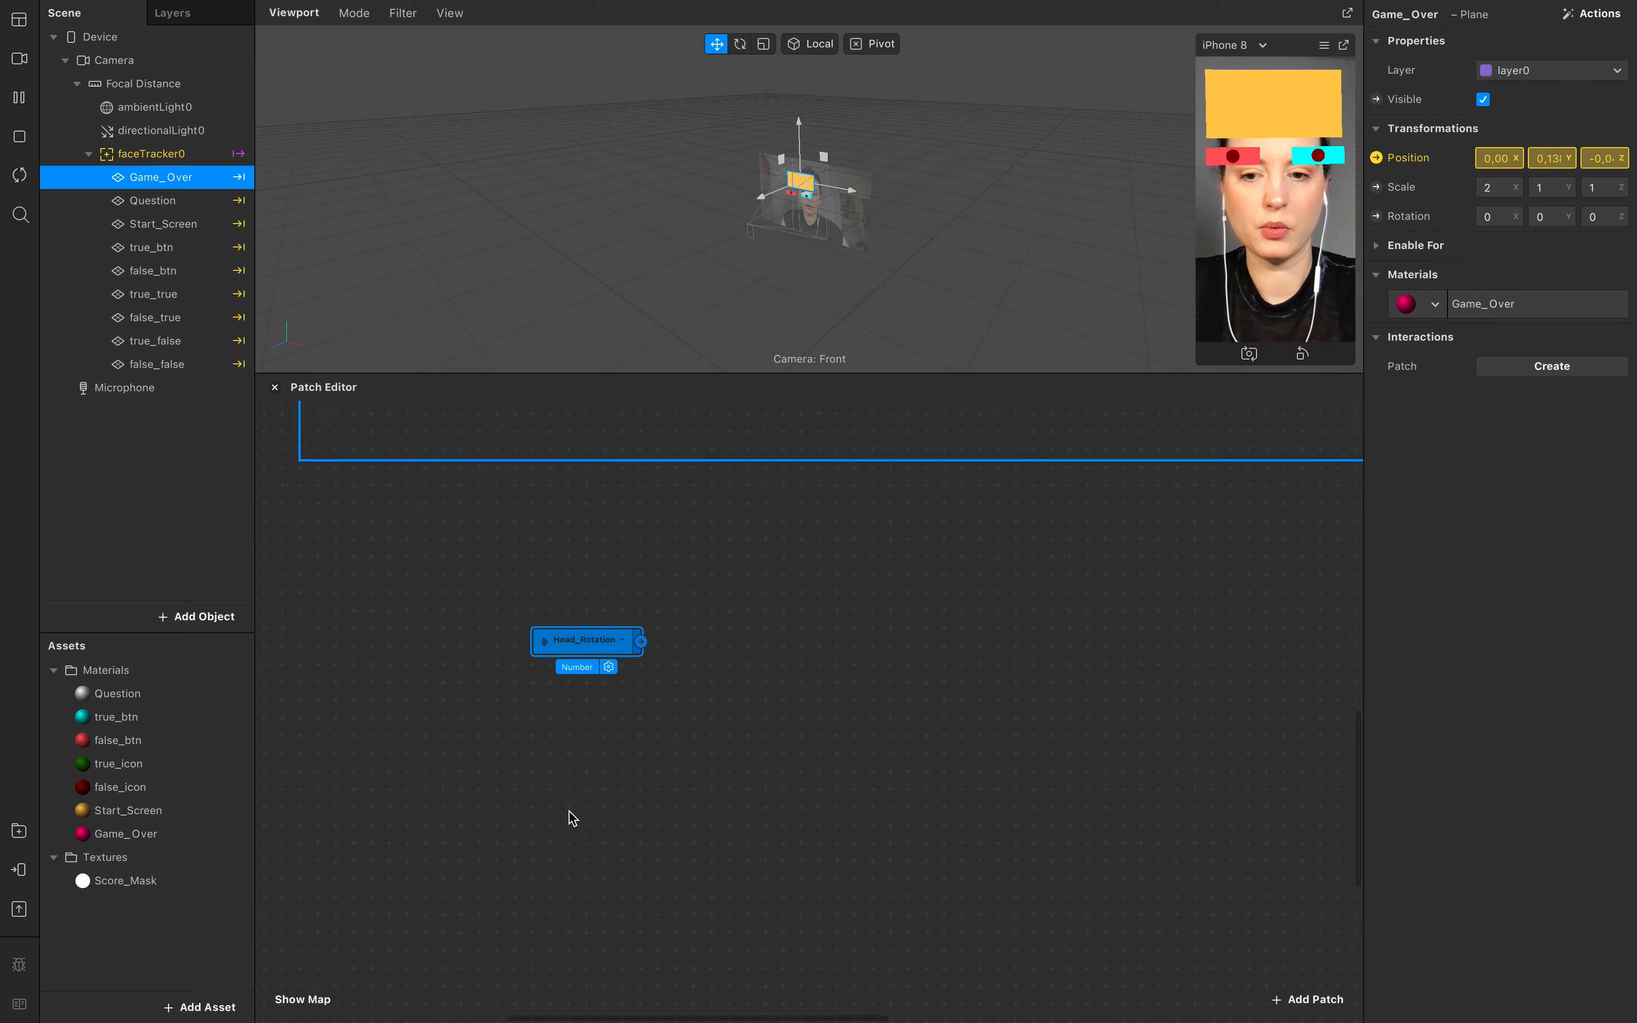
{"action": "scroll", "coordinate": [584, 832], "scroll_direction": "up", "scroll_amount": 5}
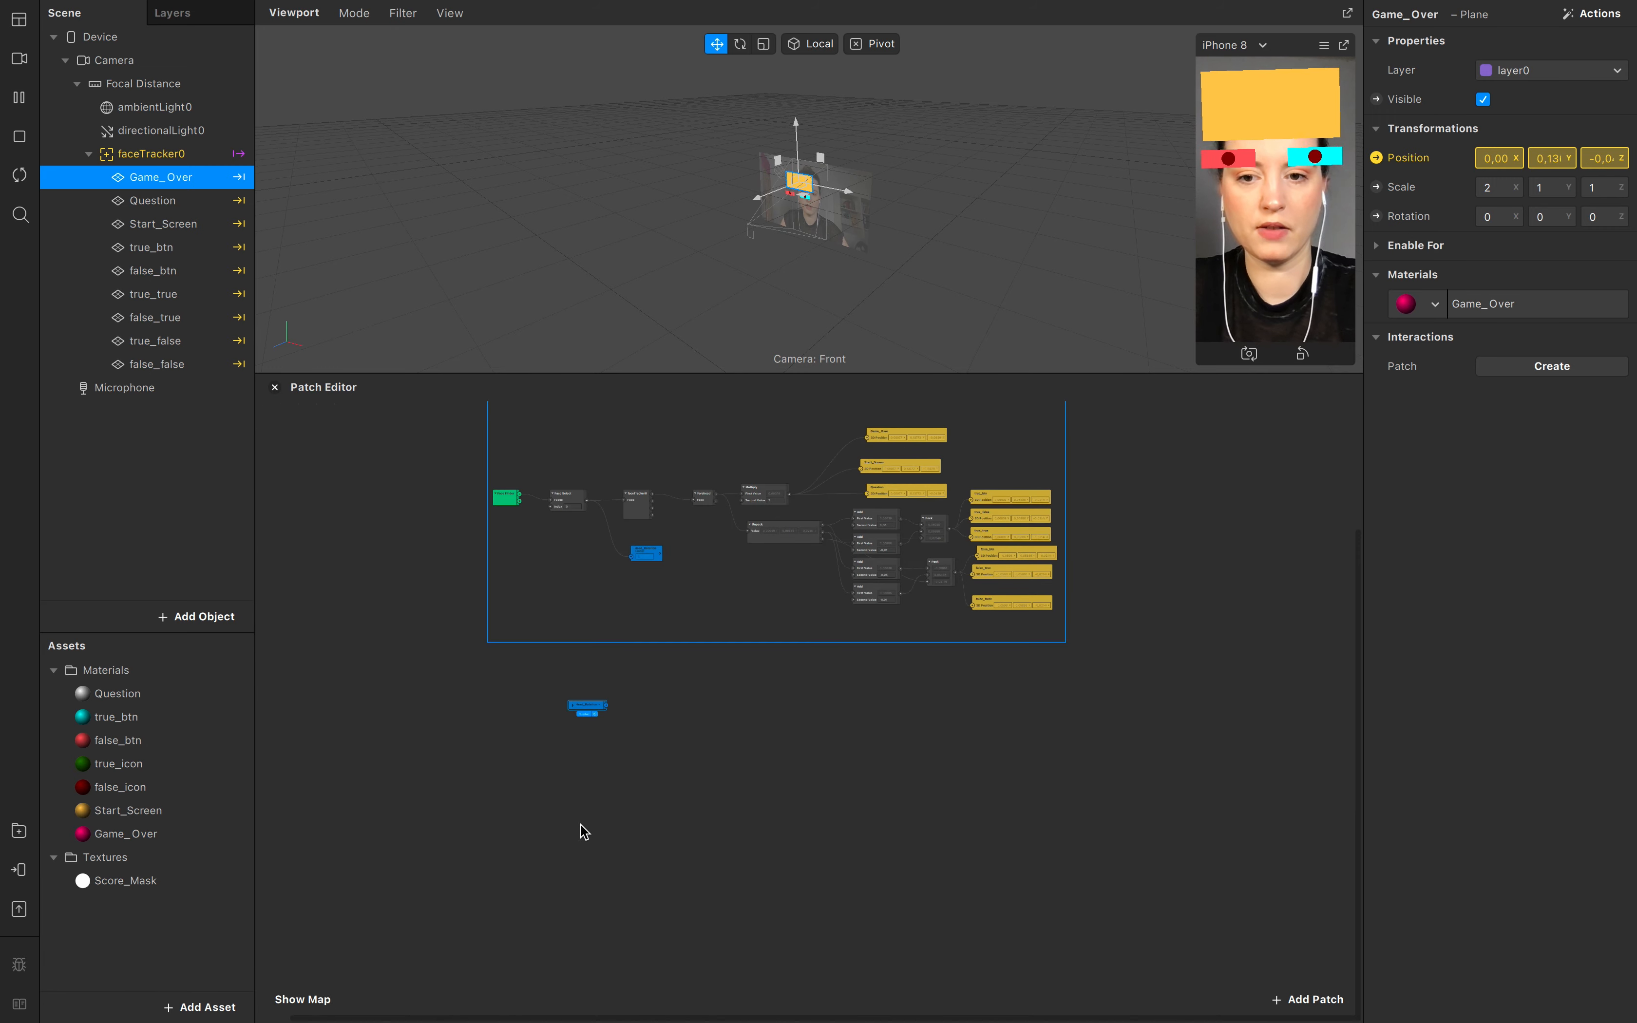
{"action": "left_click_drag", "start_coordinate": [581, 716], "coordinate": [561, 935]}
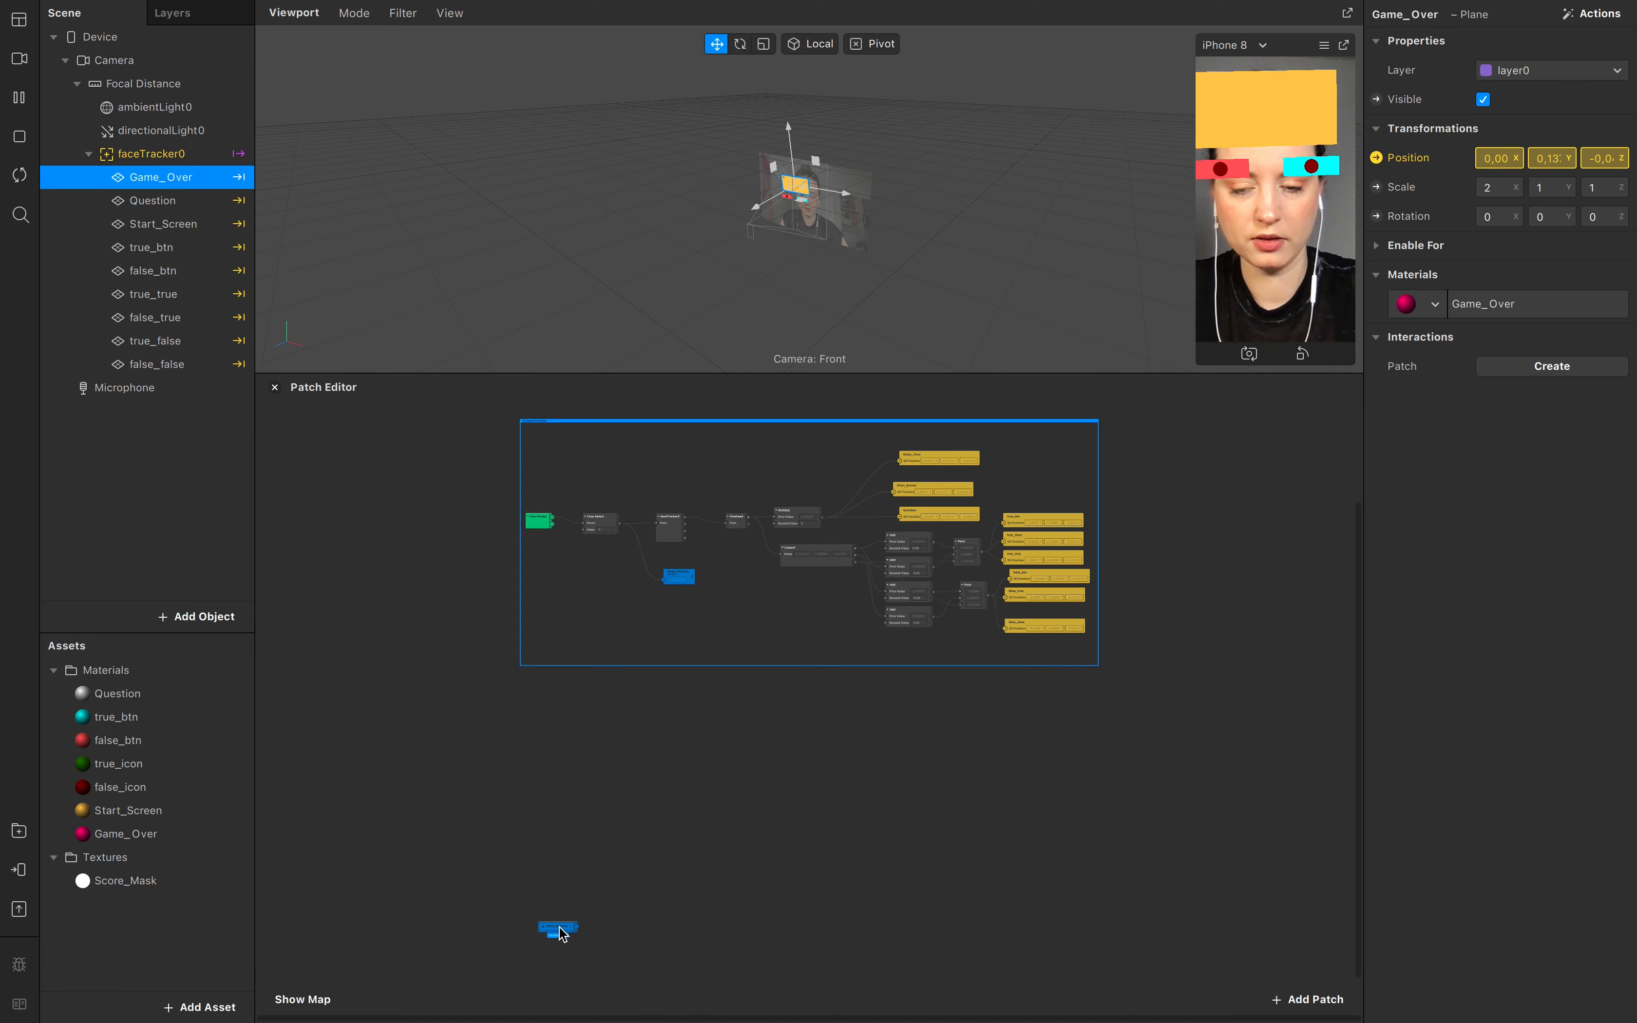
{"action": "scroll", "coordinate": [559, 928], "scroll_direction": "up", "scroll_amount": 5}
{"action": "scroll", "coordinate": [560, 927], "scroll_direction": "down", "scroll_amount": 4}
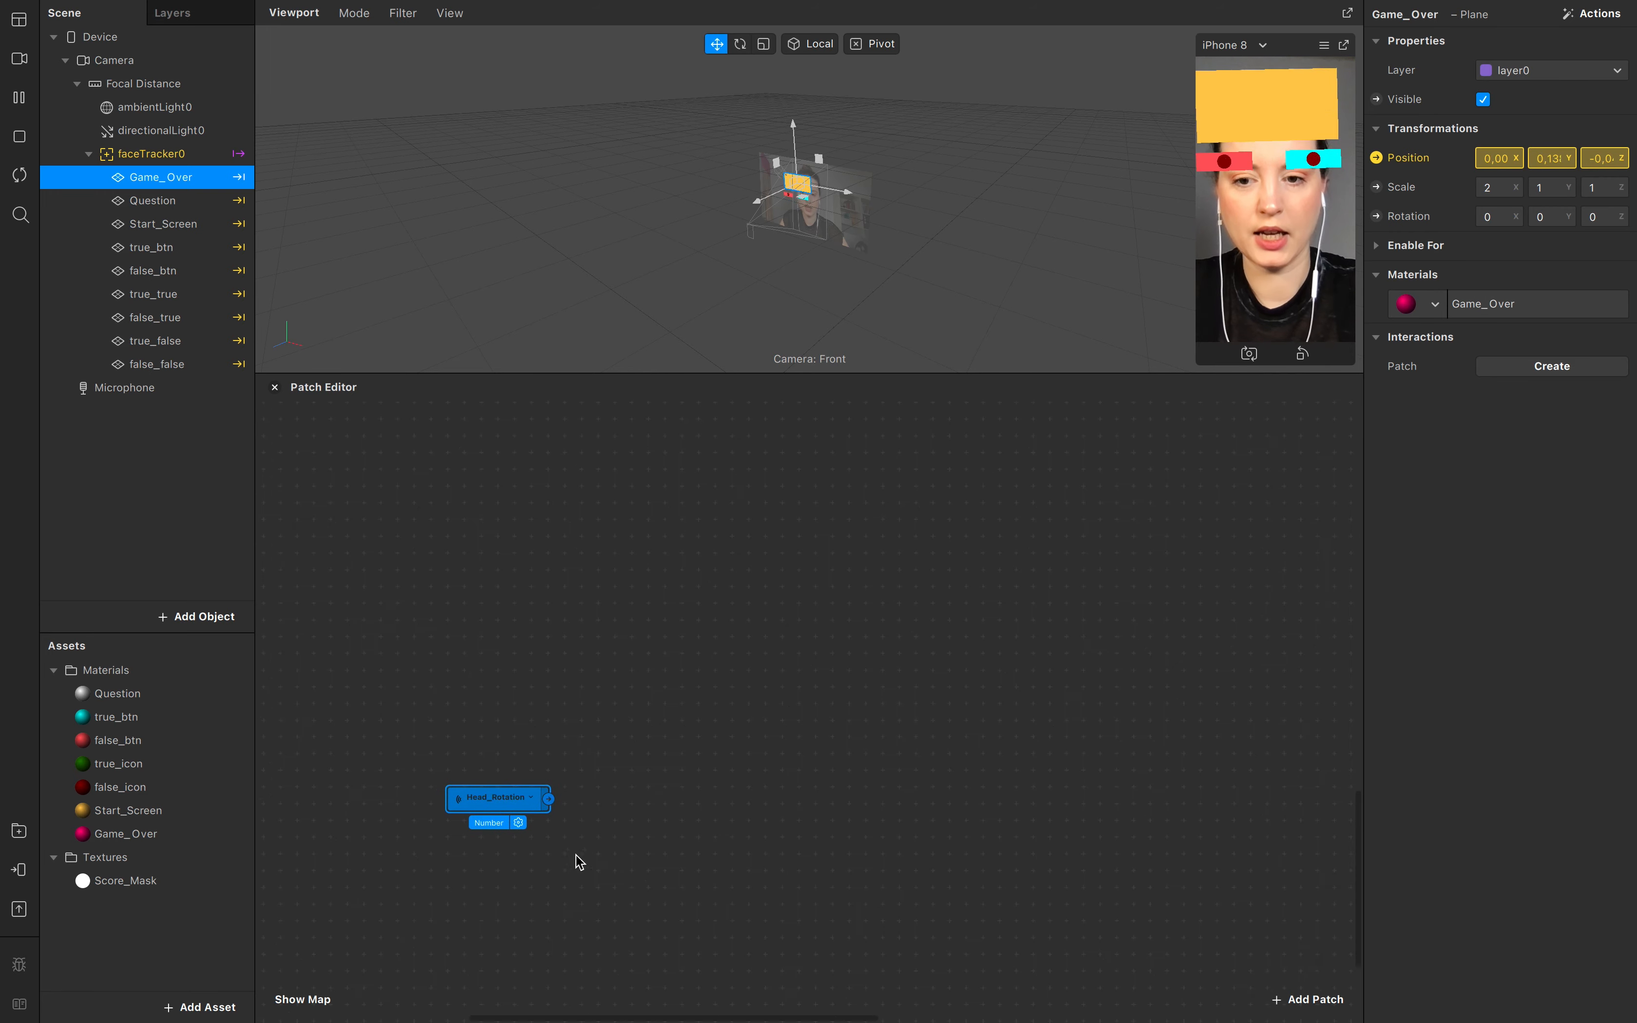
Step: Add a Head Rotation patch fed by the Head_Rotation receiver and place it just beside the receiver
{"action": "left_click_drag", "start_coordinate": [548, 800], "coordinate": [681, 767]}
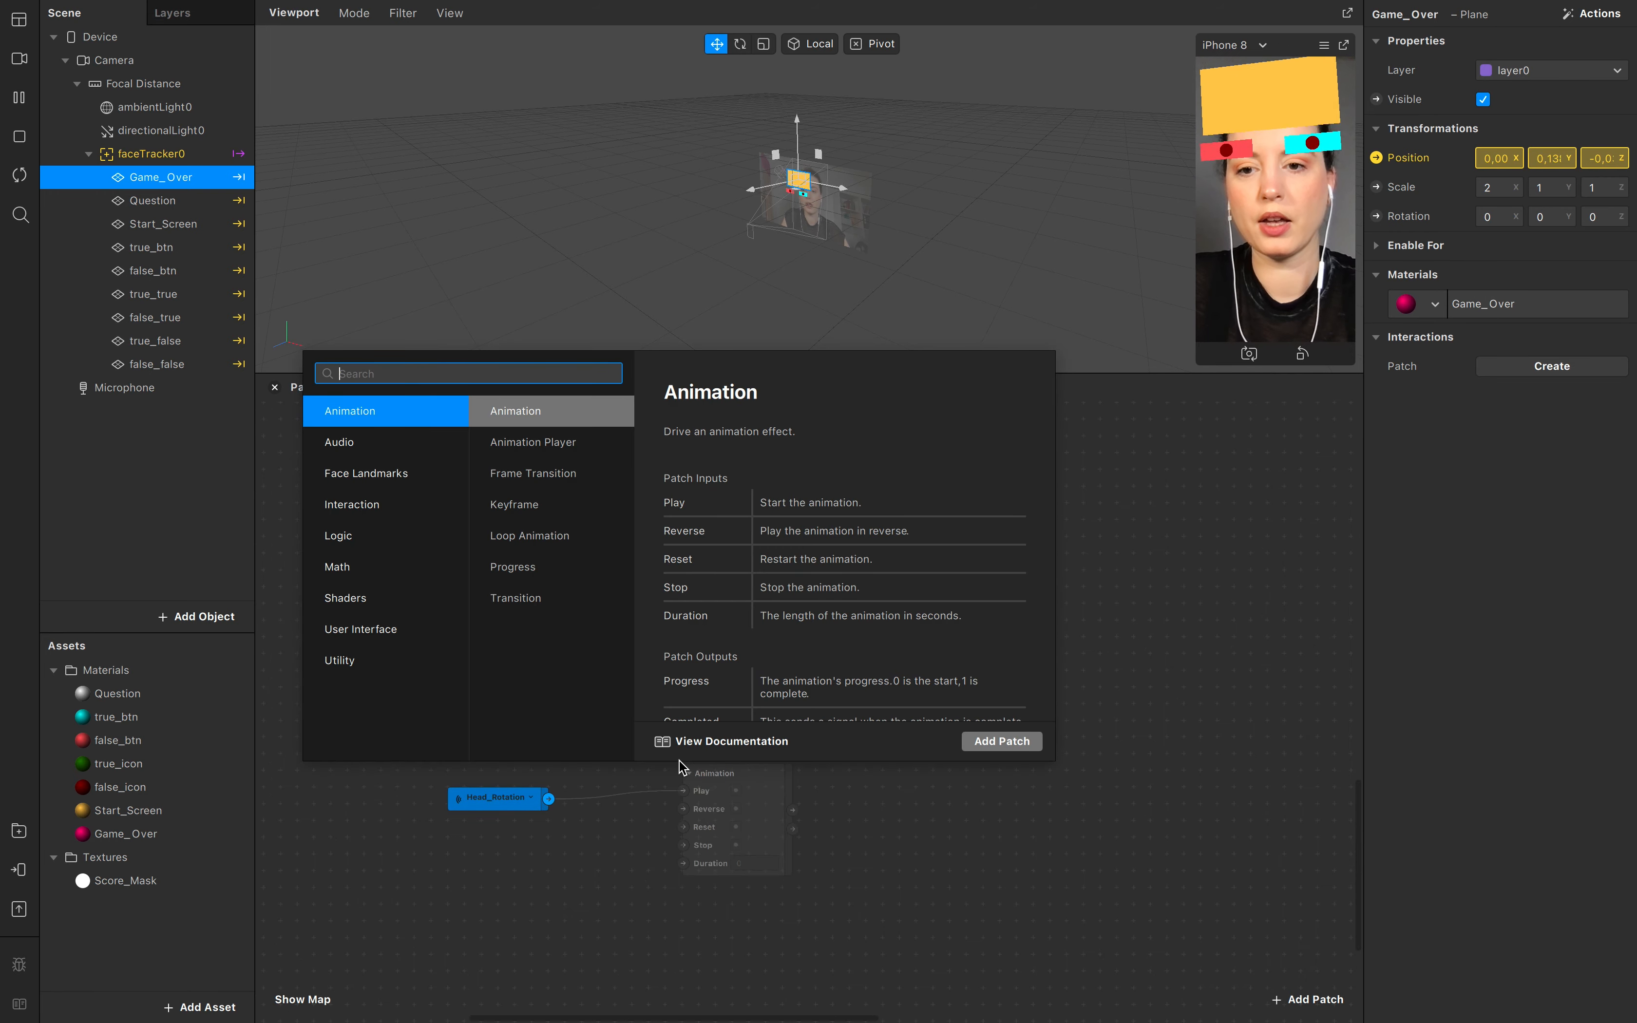
{"action": "type", "text": "head"}
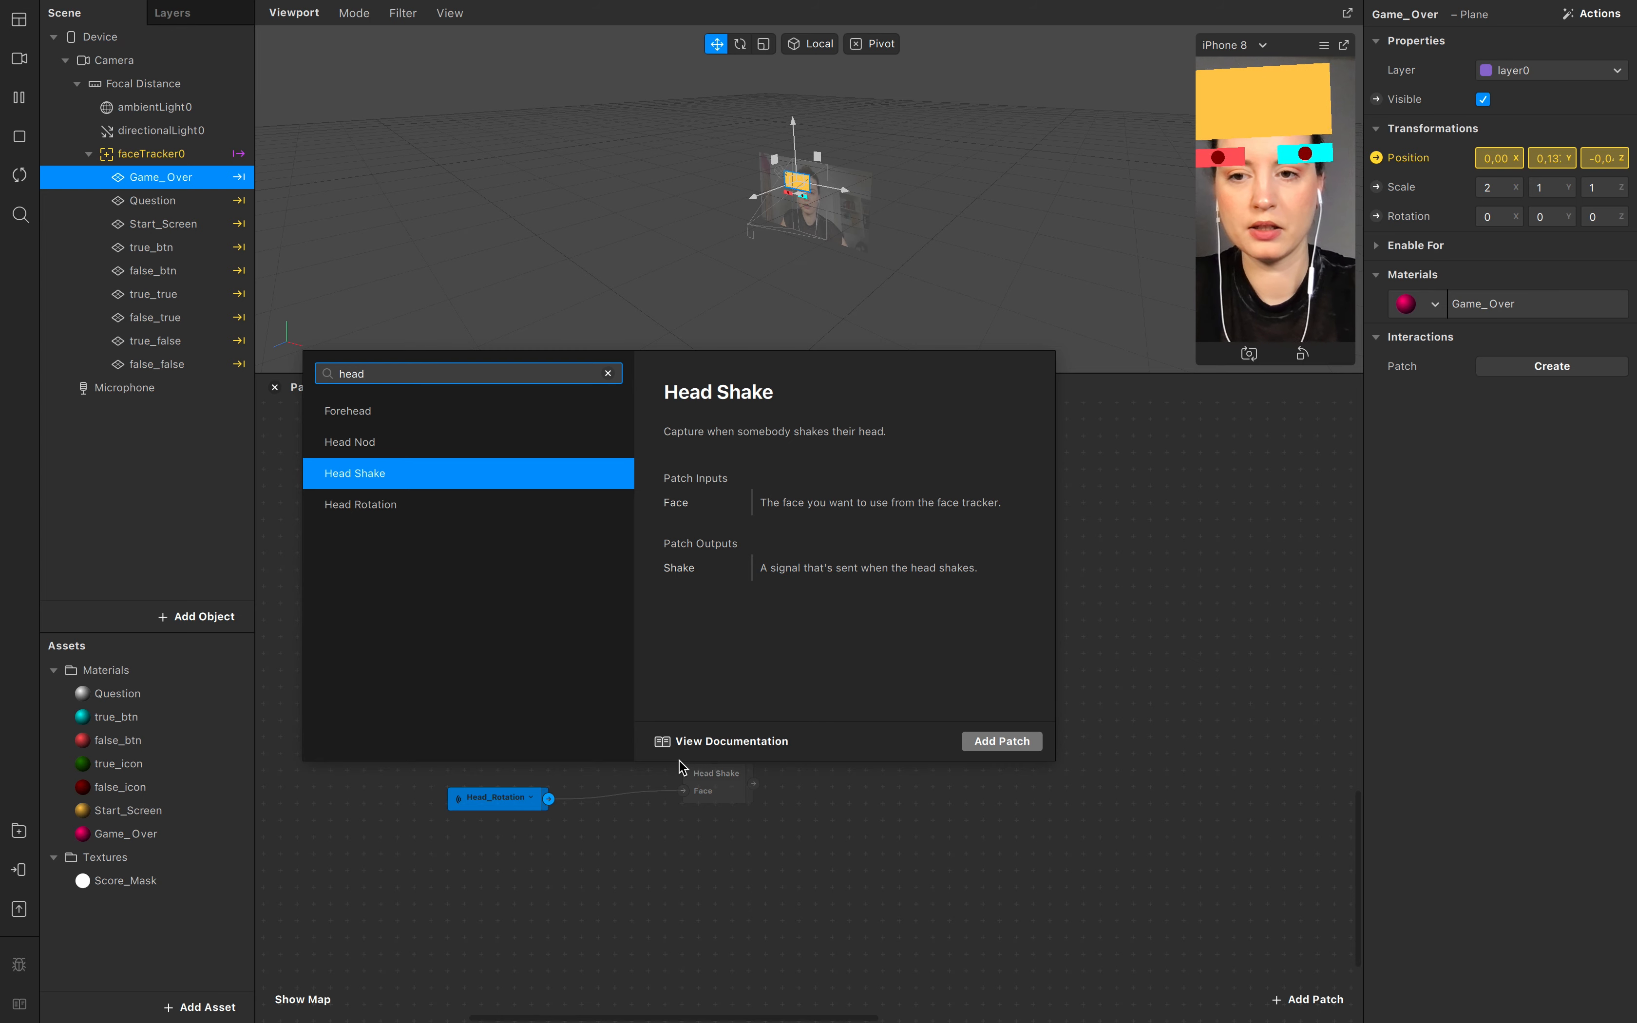
{"action": "left_click", "coordinate": [420, 514]}
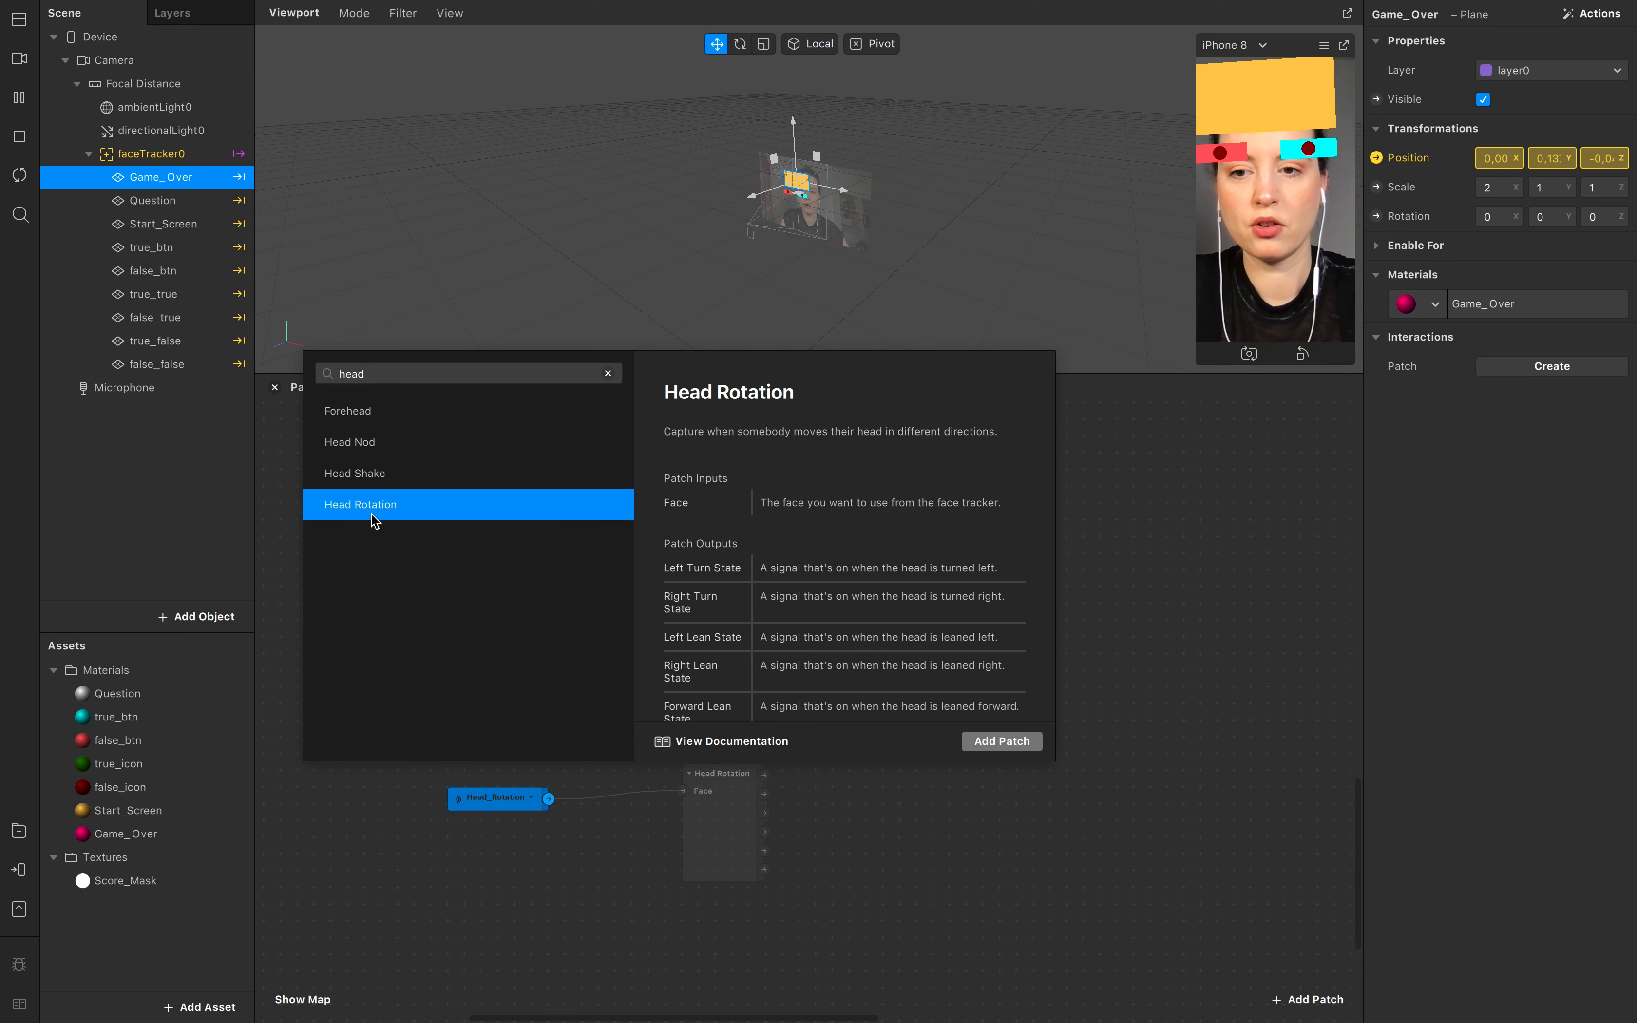
{"action": "left_click", "coordinate": [1002, 741]}
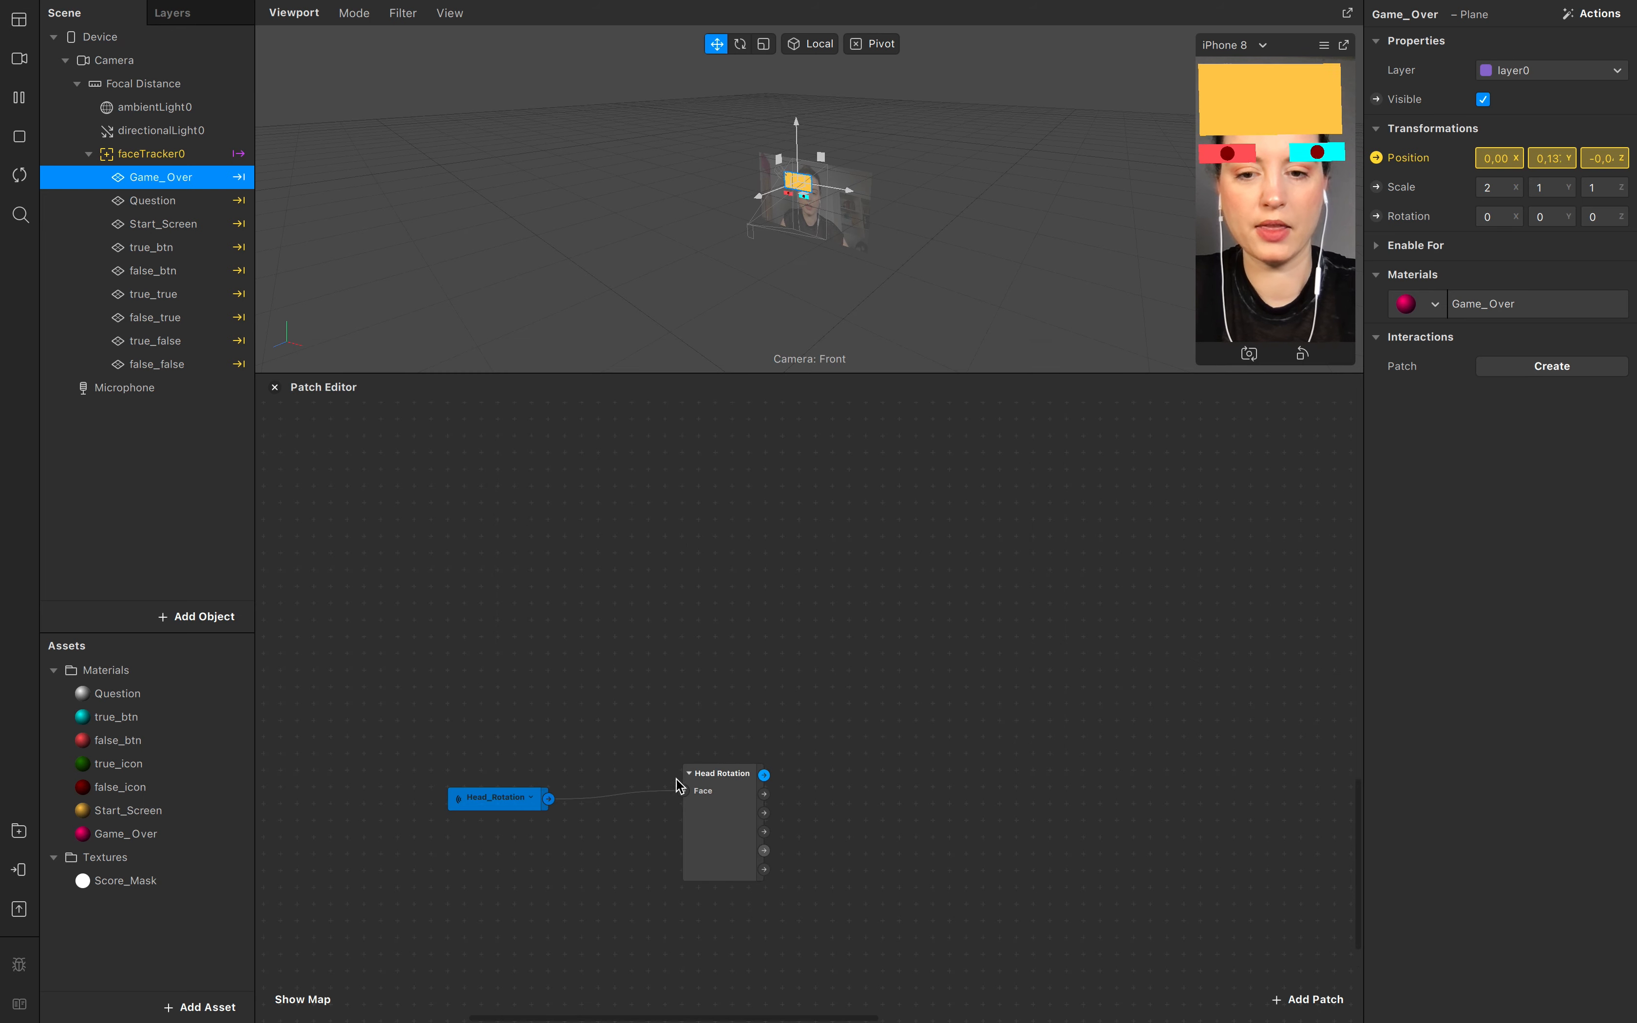
{"action": "left_click", "coordinate": [688, 820]}
{"action": "left_click_drag", "start_coordinate": [687, 816], "coordinate": [667, 804]}
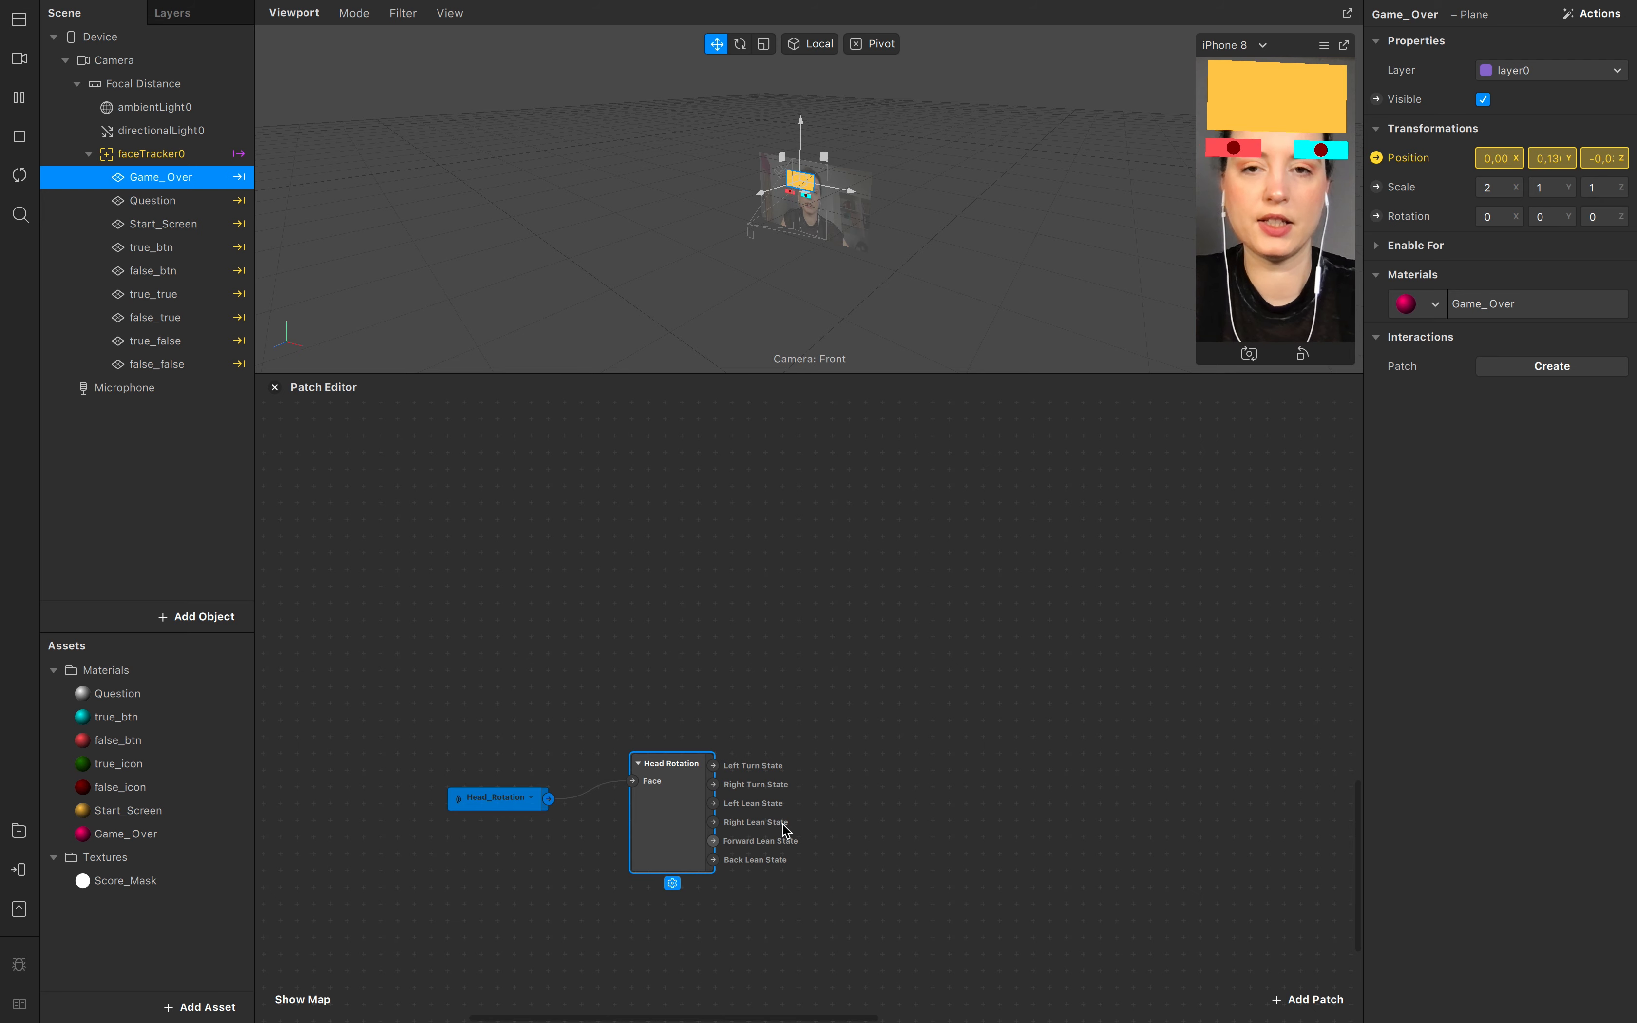
Step: Add a Screen Tap patch in the empty area well above the Head_Rotation patches
{"action": "scroll", "coordinate": [867, 807], "scroll_direction": "down", "scroll_amount": 1}
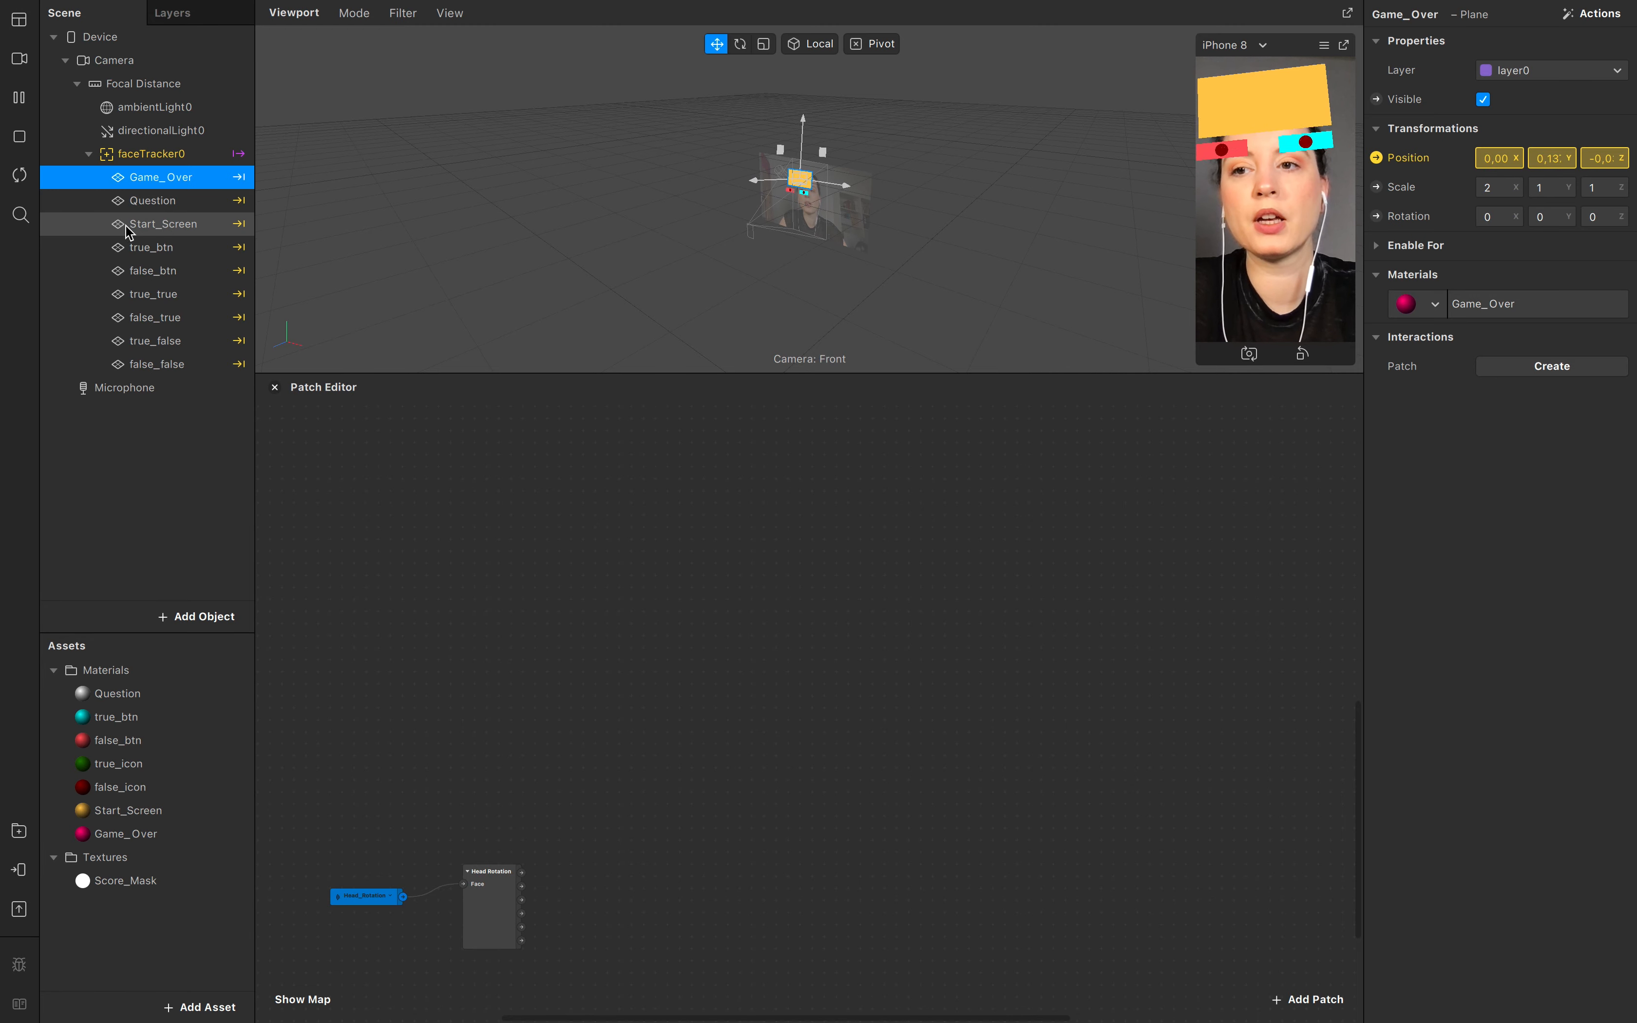
{"action": "left_click", "coordinate": [179, 203]}
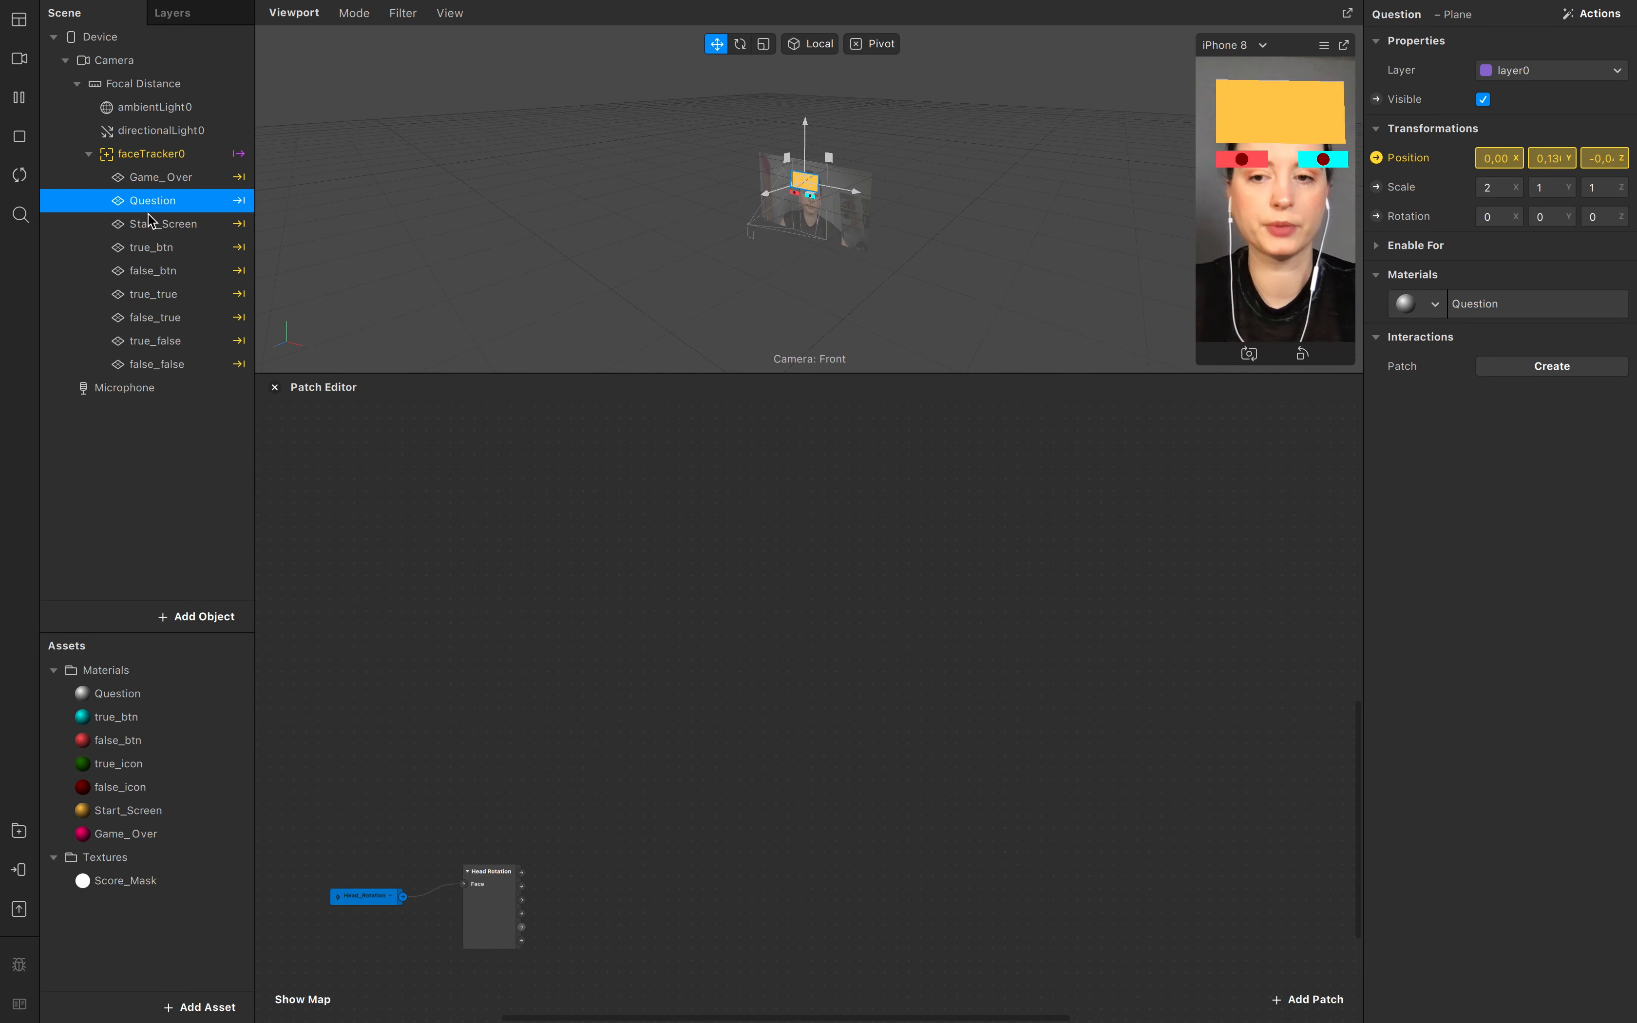
{"action": "right_click", "coordinate": [430, 539]}
{"action": "type", "text": "scfre"}
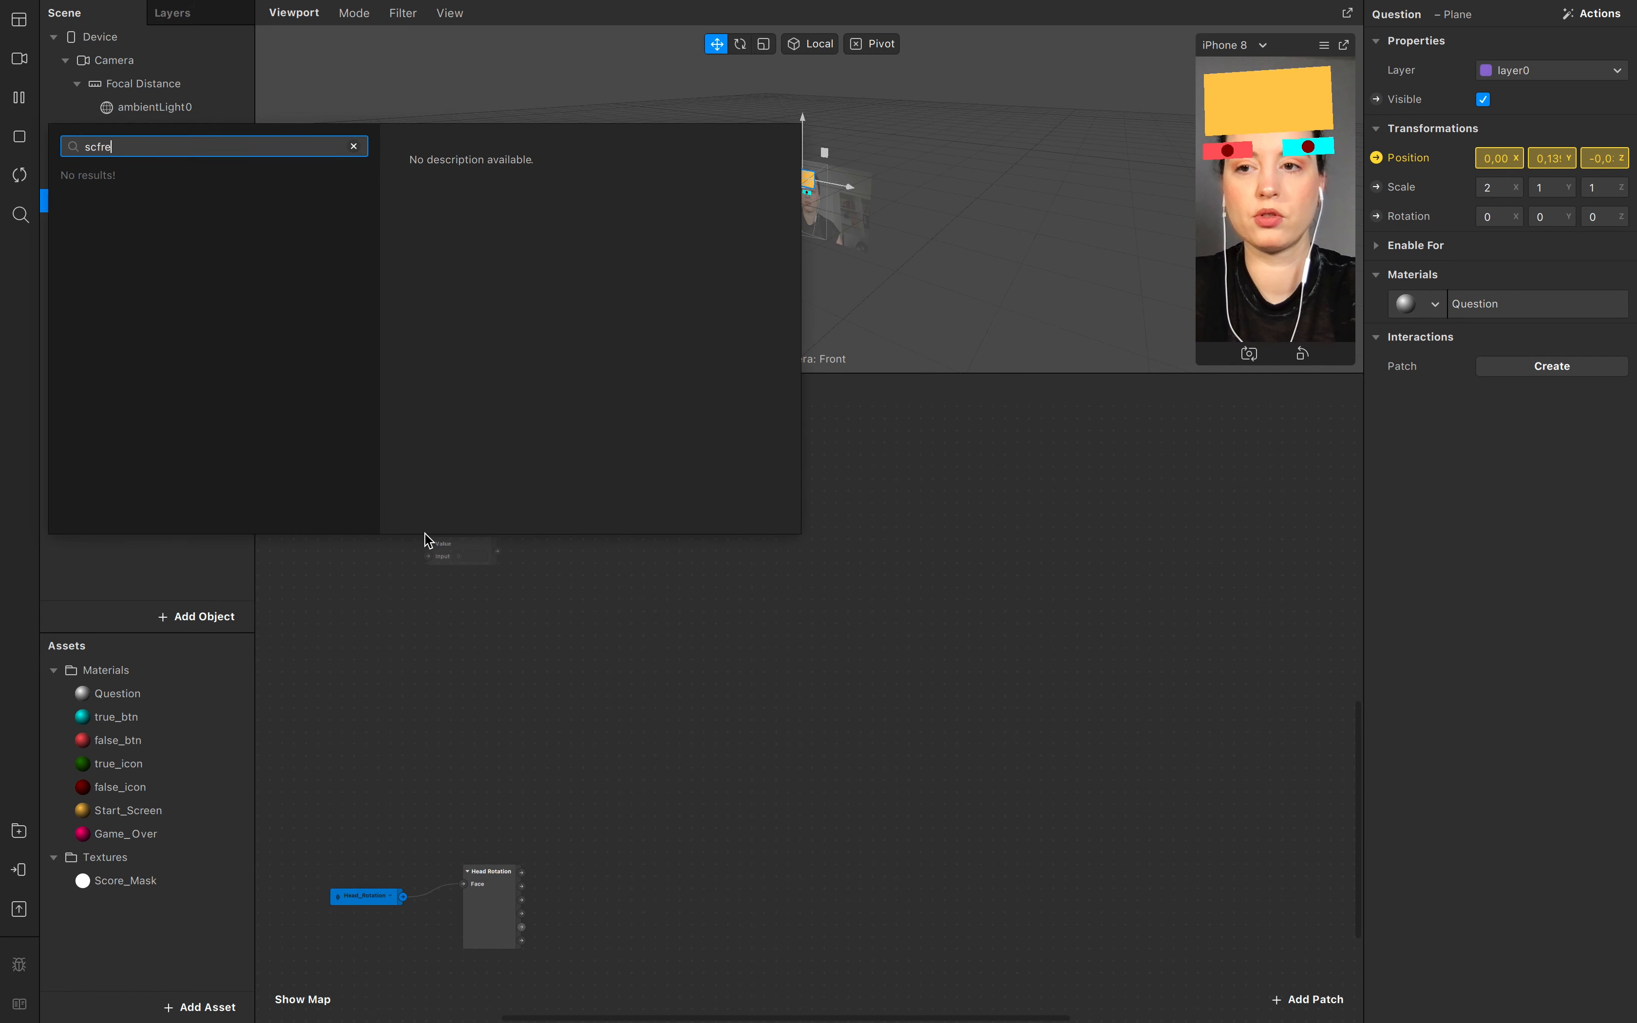
{"action": "key", "text": "BackSpace"}
{"action": "key", "text": "BackSpace"}
{"action": "key", "text": "BackSpace"}
{"action": "key", "text": "Down"}
{"action": "key", "text": "Down"}
{"action": "key", "text": "Down"}
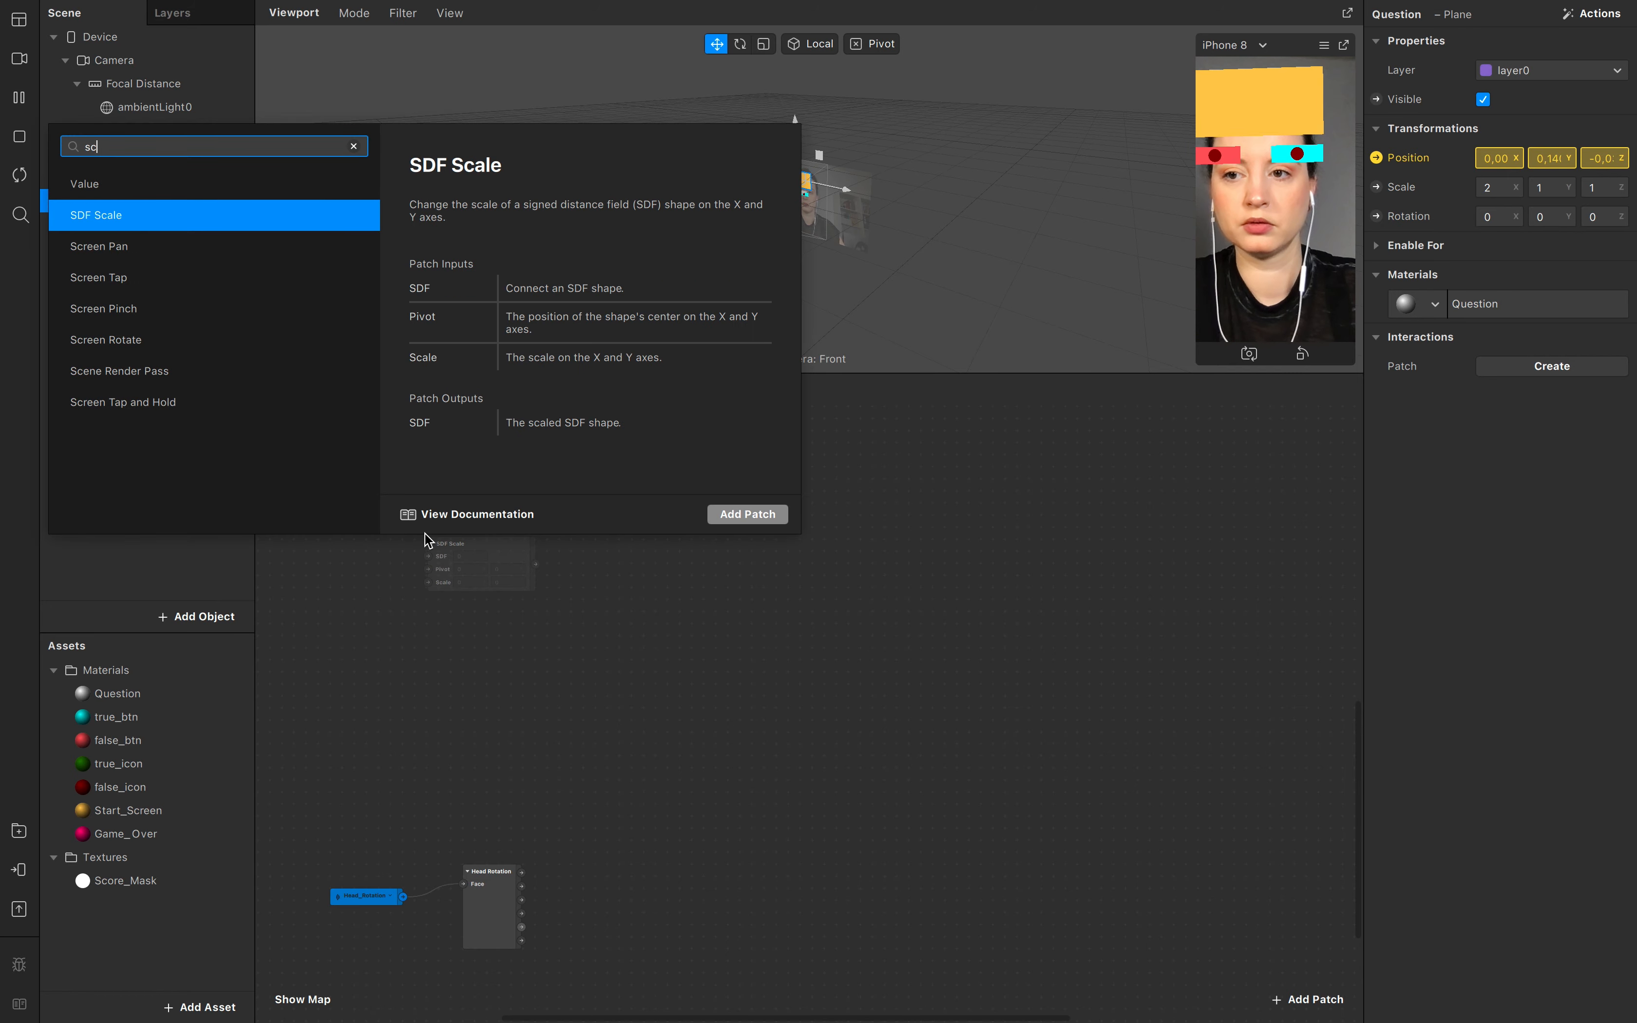
{"action": "key", "text": "Return"}
Step: Add a Switch patch whose Flip input is driven by the Screen Tap output
{"action": "left_click_drag", "start_coordinate": [479, 545], "coordinate": [589, 590]}
{"action": "type", "text": "switch"}
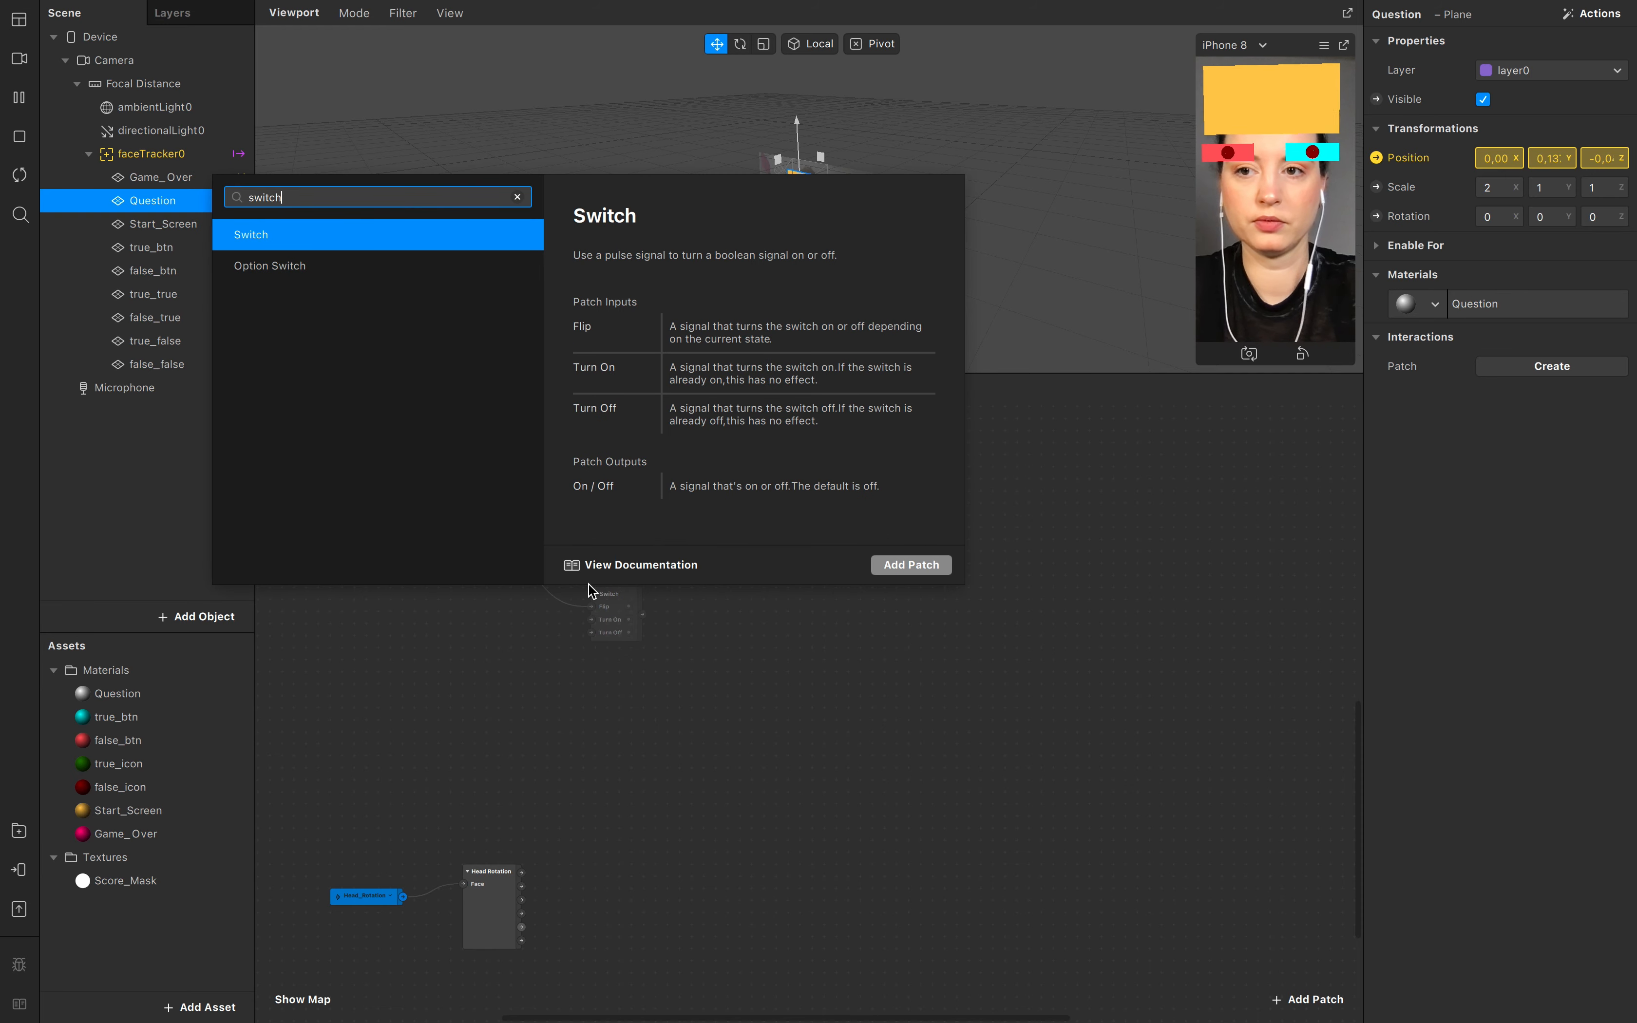
{"action": "key", "text": "Return"}
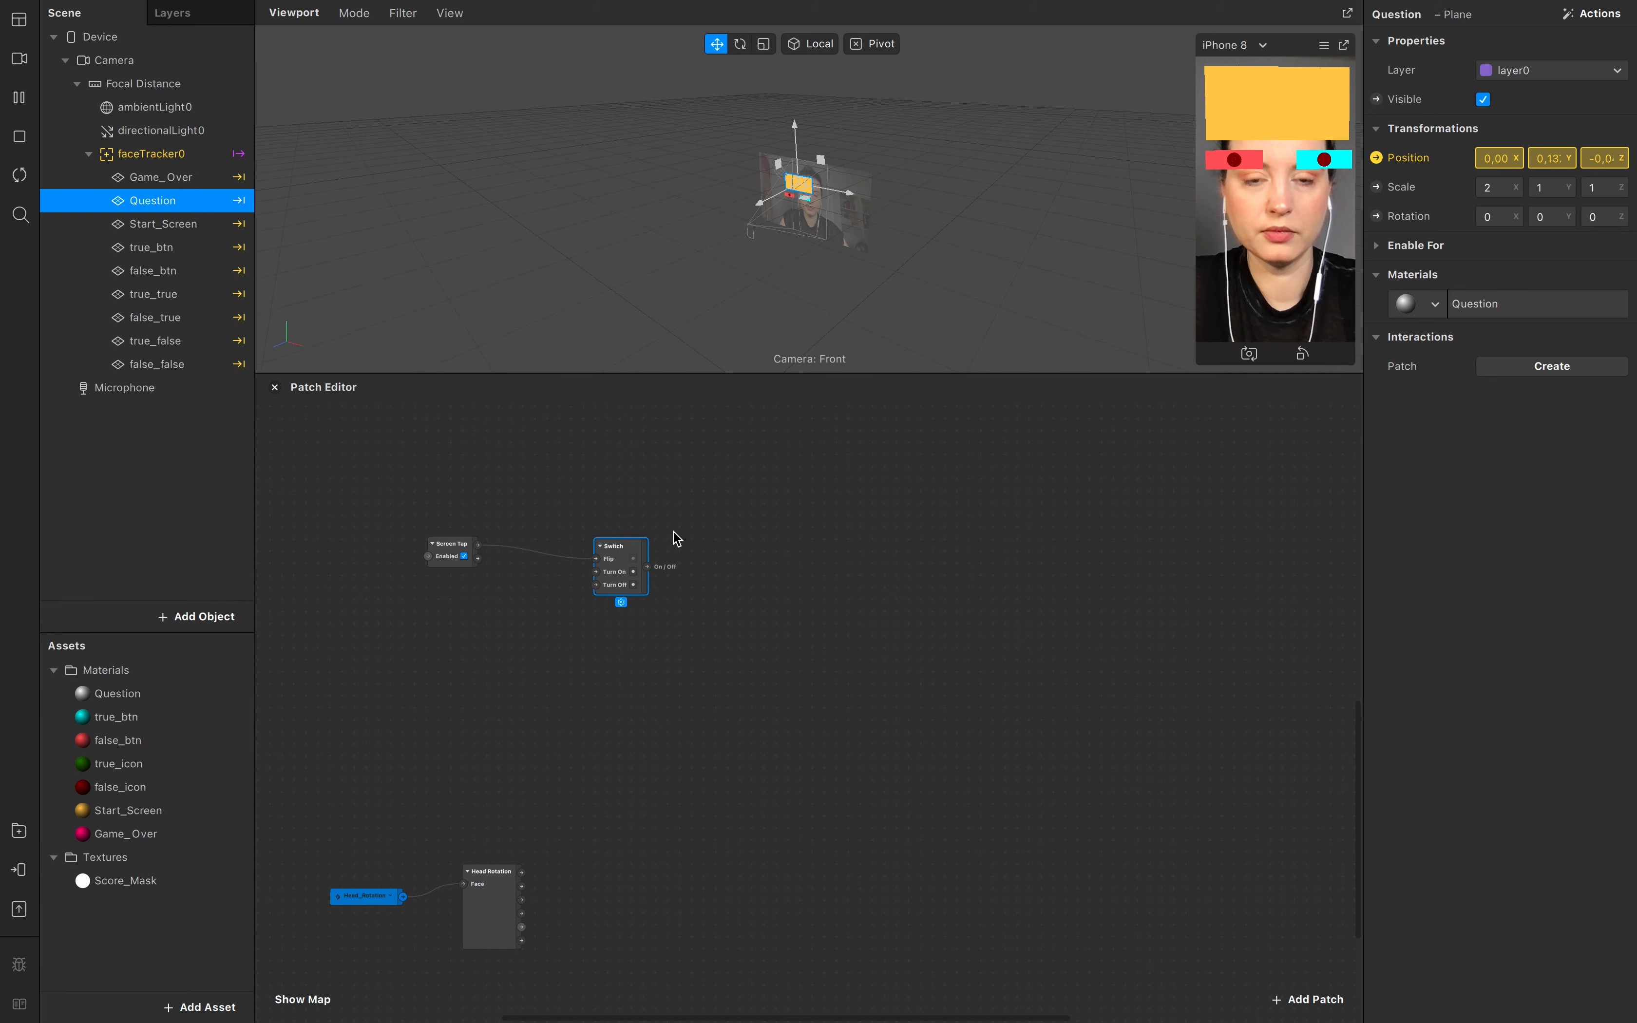
Step: Add a second Switch patch above the first and connect Screen Tap to its Turn On input instead of Flip
{"action": "left_click_drag", "start_coordinate": [480, 545], "coordinate": [565, 472]}
{"action": "type", "text": "switch"}
{"action": "key", "text": "Return"}
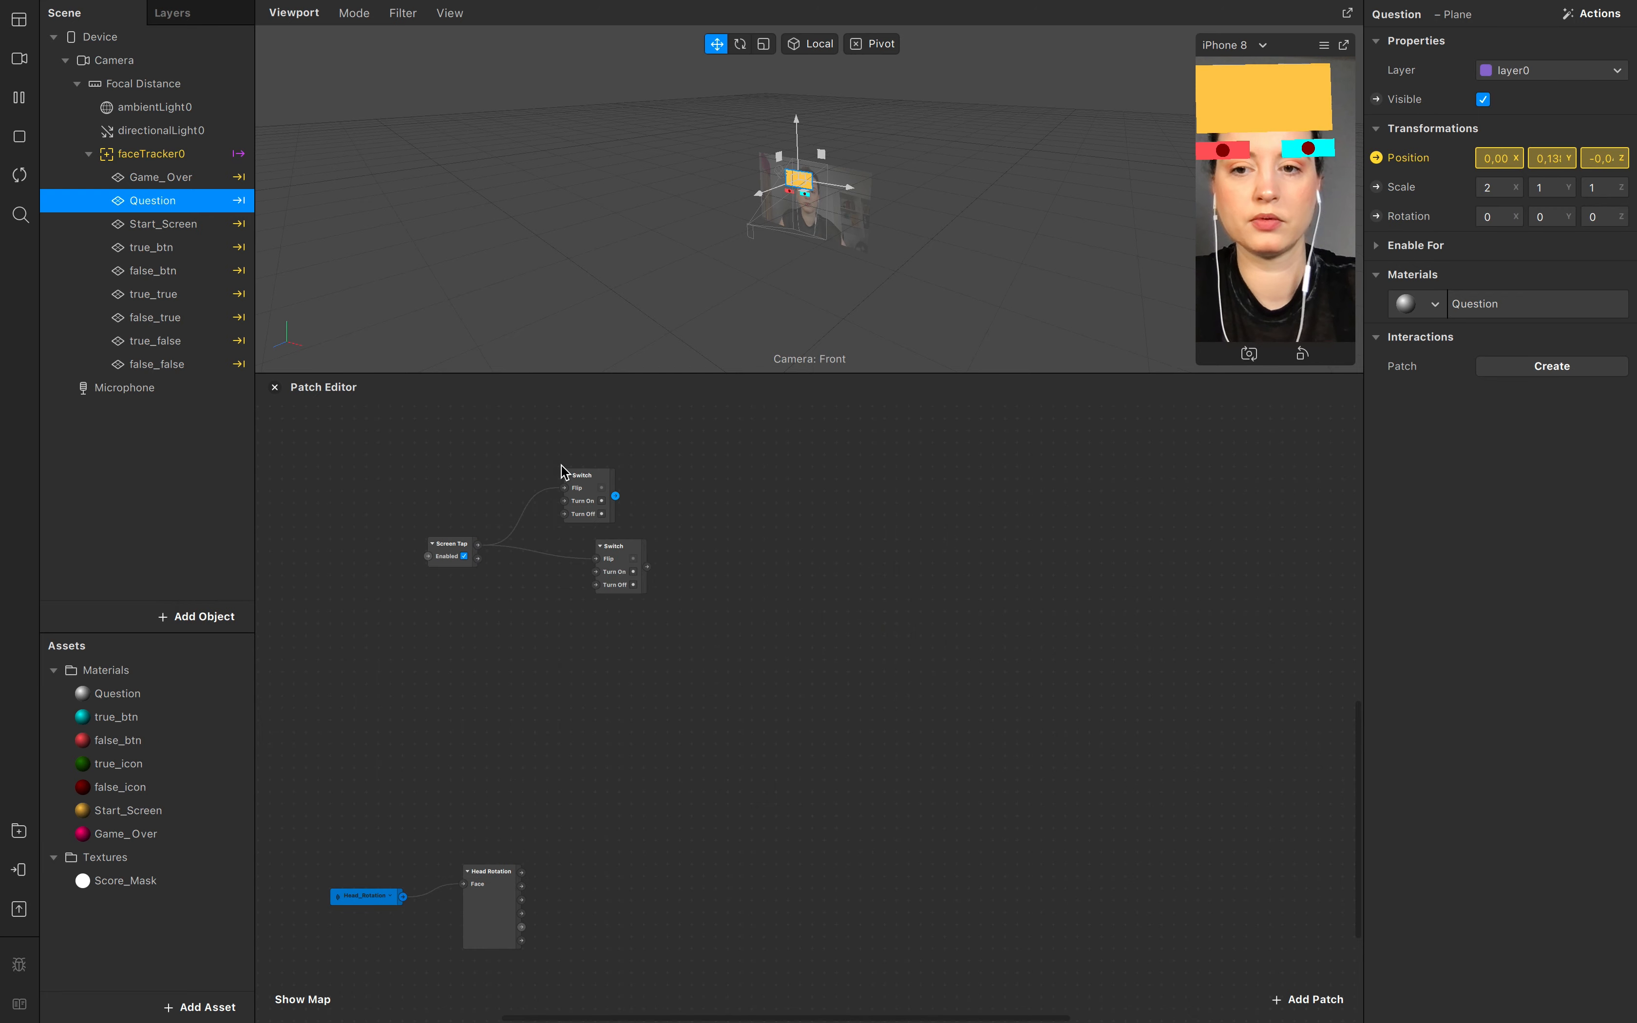
{"action": "left_click", "coordinate": [544, 510]}
{"action": "key", "text": "Delete"}
{"action": "left_click_drag", "start_coordinate": [478, 545], "coordinate": [599, 499]}
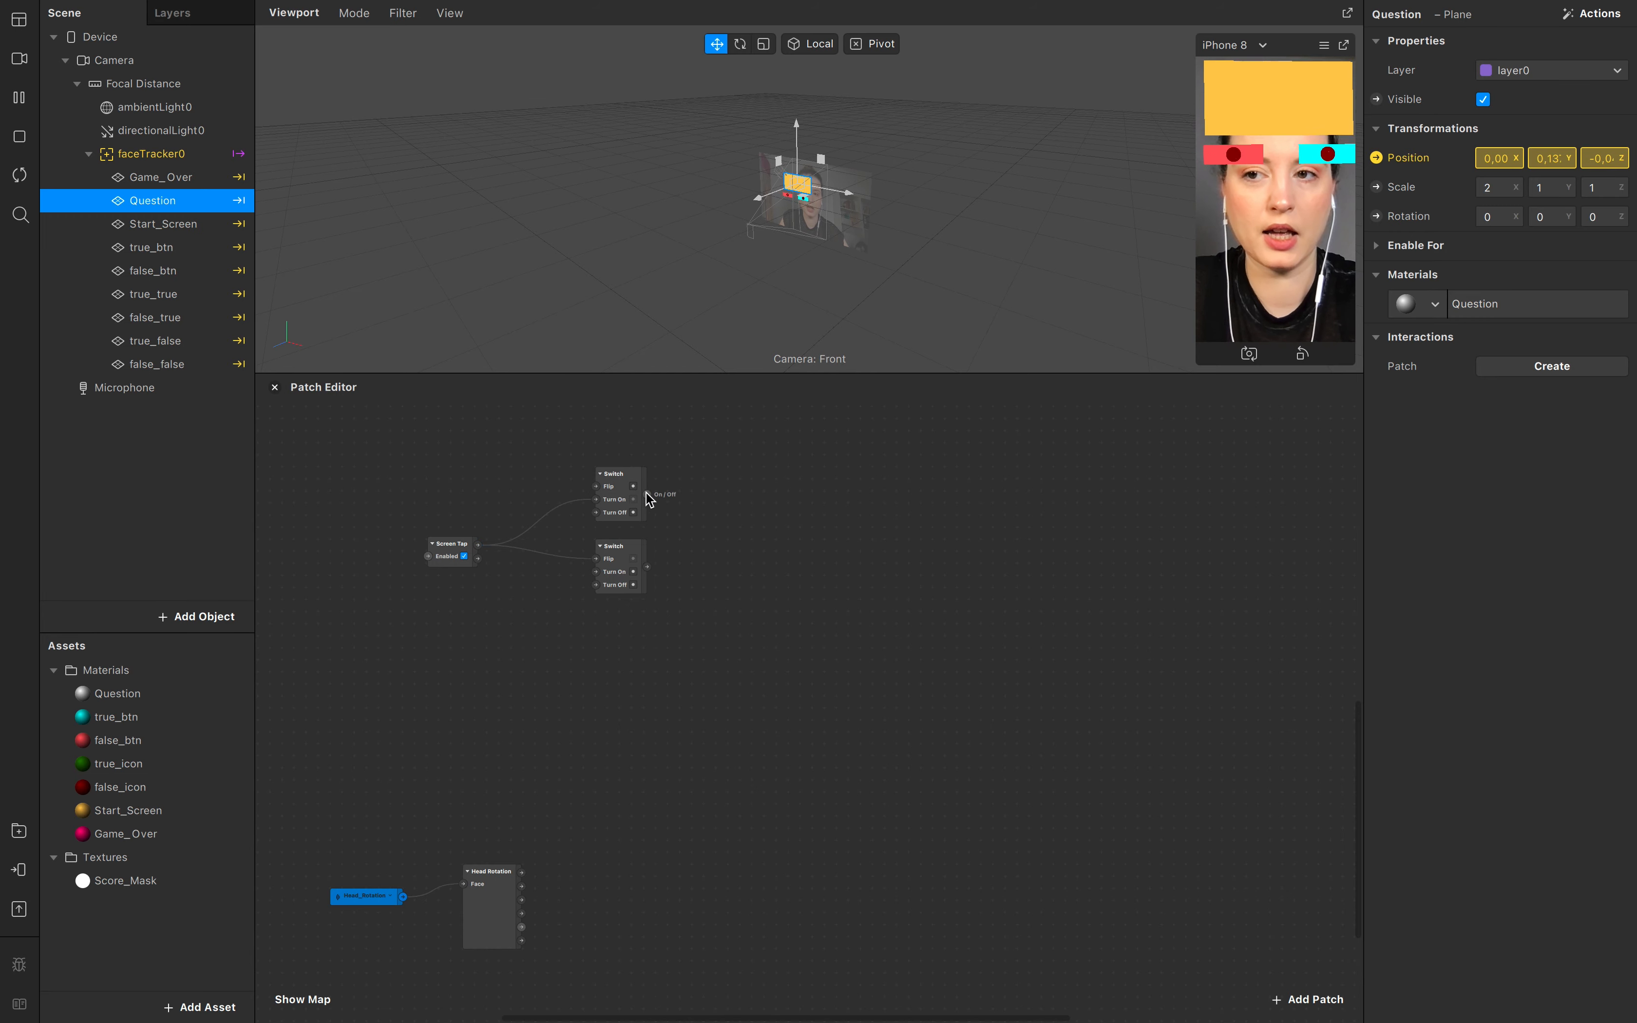
Step: Drive the Start_Screen plane's visibility from the upper Switch through a Not patch
{"action": "left_click", "coordinate": [162, 225]}
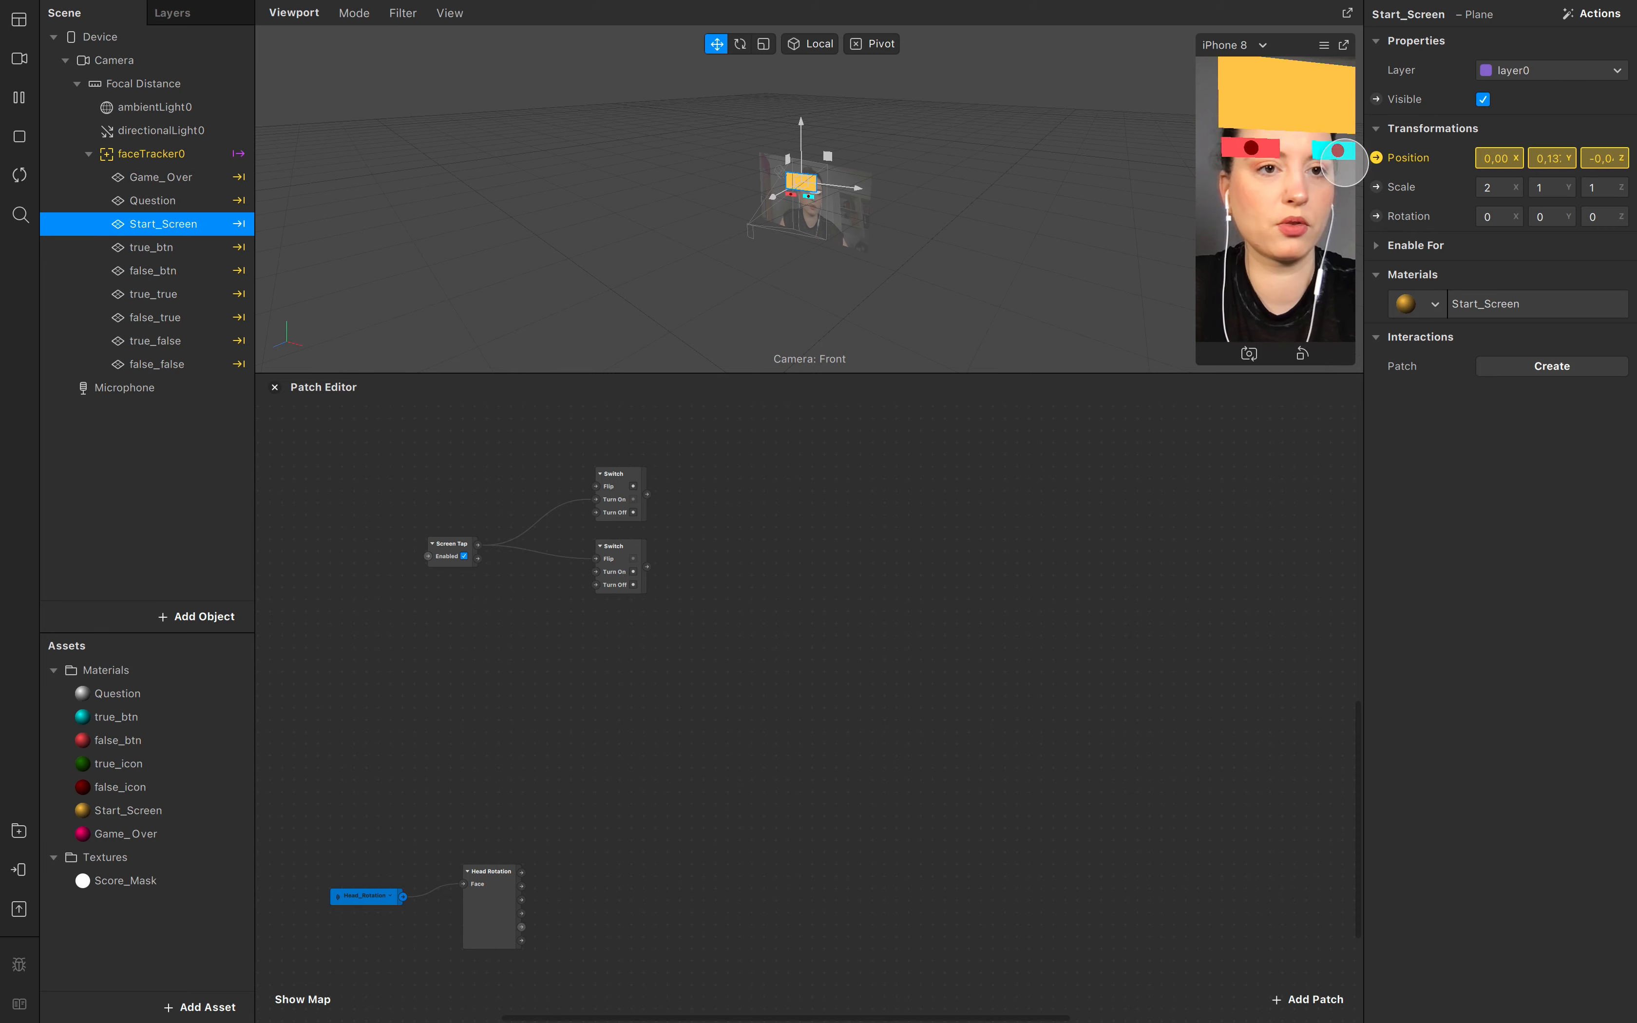
{"action": "left_click", "coordinate": [1377, 99]}
{"action": "left_click_drag", "start_coordinate": [811, 736], "coordinate": [678, 501]}
{"action": "type", "text": "not"}
{"action": "key", "text": "Return"}
{"action": "left_click_drag", "start_coordinate": [722, 519], "coordinate": [684, 486]}
Step: Restart the preview and line up the Not and Start_Screen patches in a row beside the upper Switch
{"action": "left_click", "coordinate": [19, 176]}
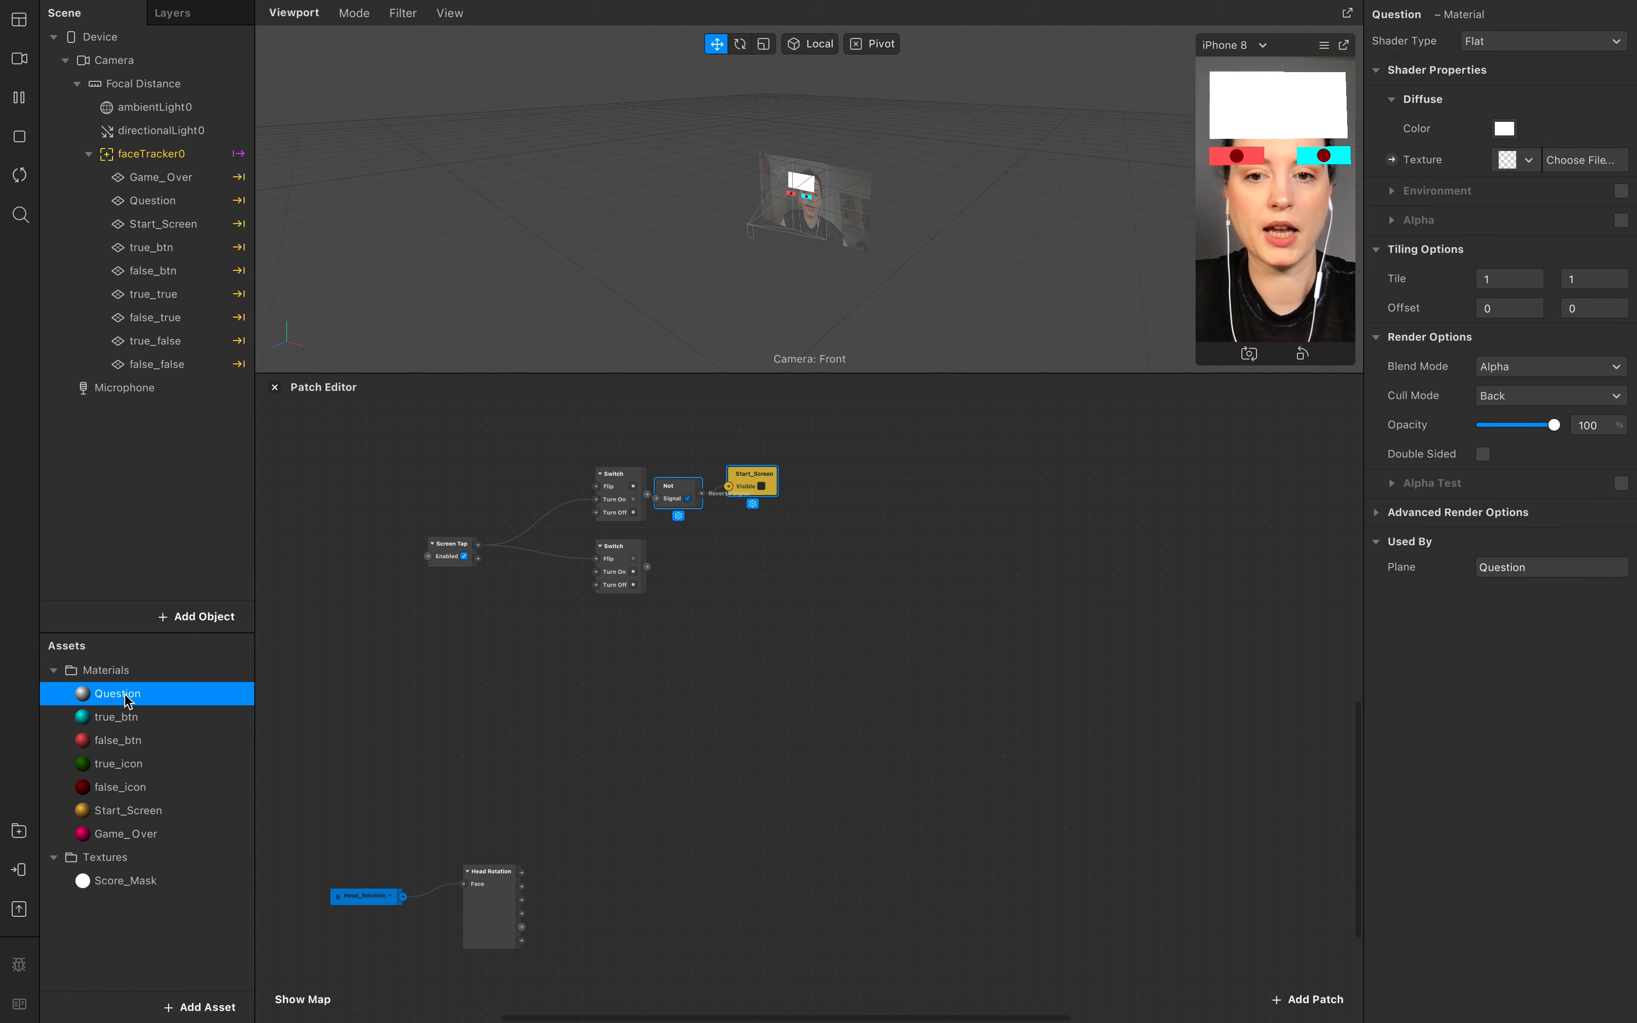
{"action": "mouse_move", "coordinate": [825, 509]}
{"action": "left_mouse_down"}
{"action": "mouse_move", "coordinate": [650, 462]}
{"action": "mouse_move", "coordinate": [708, 470]}
{"action": "mouse_move", "coordinate": [671, 447]}
{"action": "mouse_move", "coordinate": [778, 515]}
{"action": "left_mouse_up"}
{"action": "mouse_move", "coordinate": [685, 494]}
{"action": "left_mouse_down"}
{"action": "mouse_move", "coordinate": [724, 485]}
{"action": "mouse_move", "coordinate": [708, 481]}
{"action": "left_mouse_up"}
{"action": "left_click", "coordinate": [756, 622]}
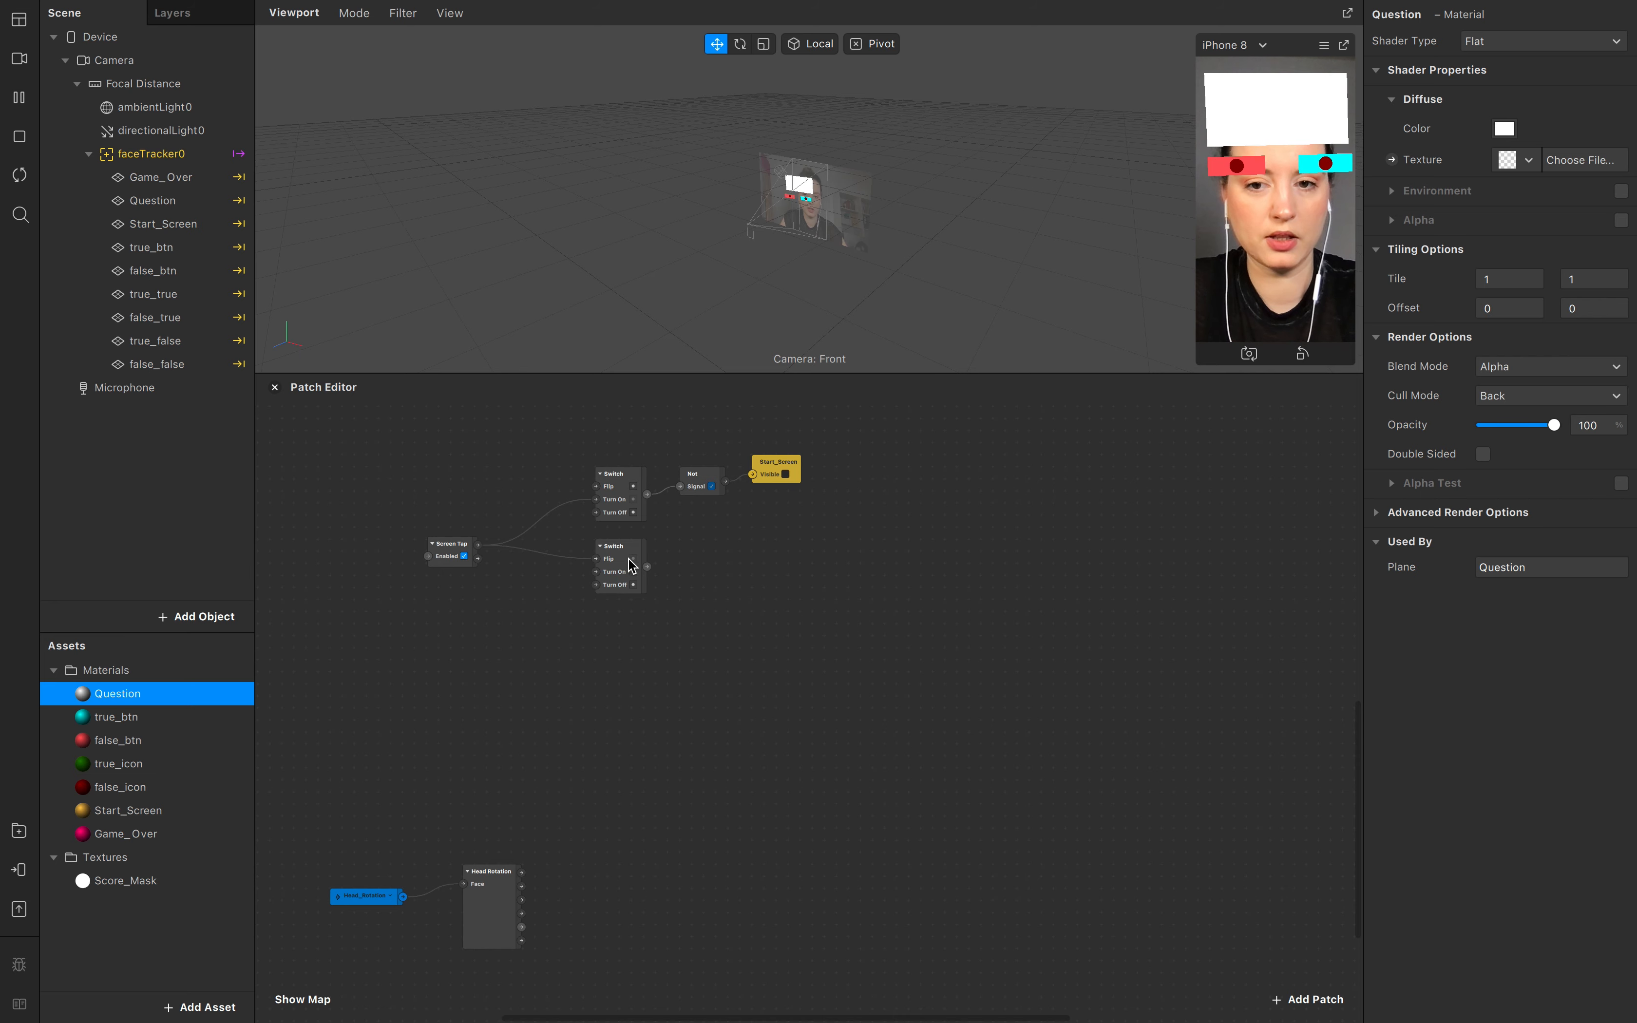
Step: Remove the connection between Screen Tap and the lower Switch's Flip input
{"action": "left_click", "coordinate": [615, 568]}
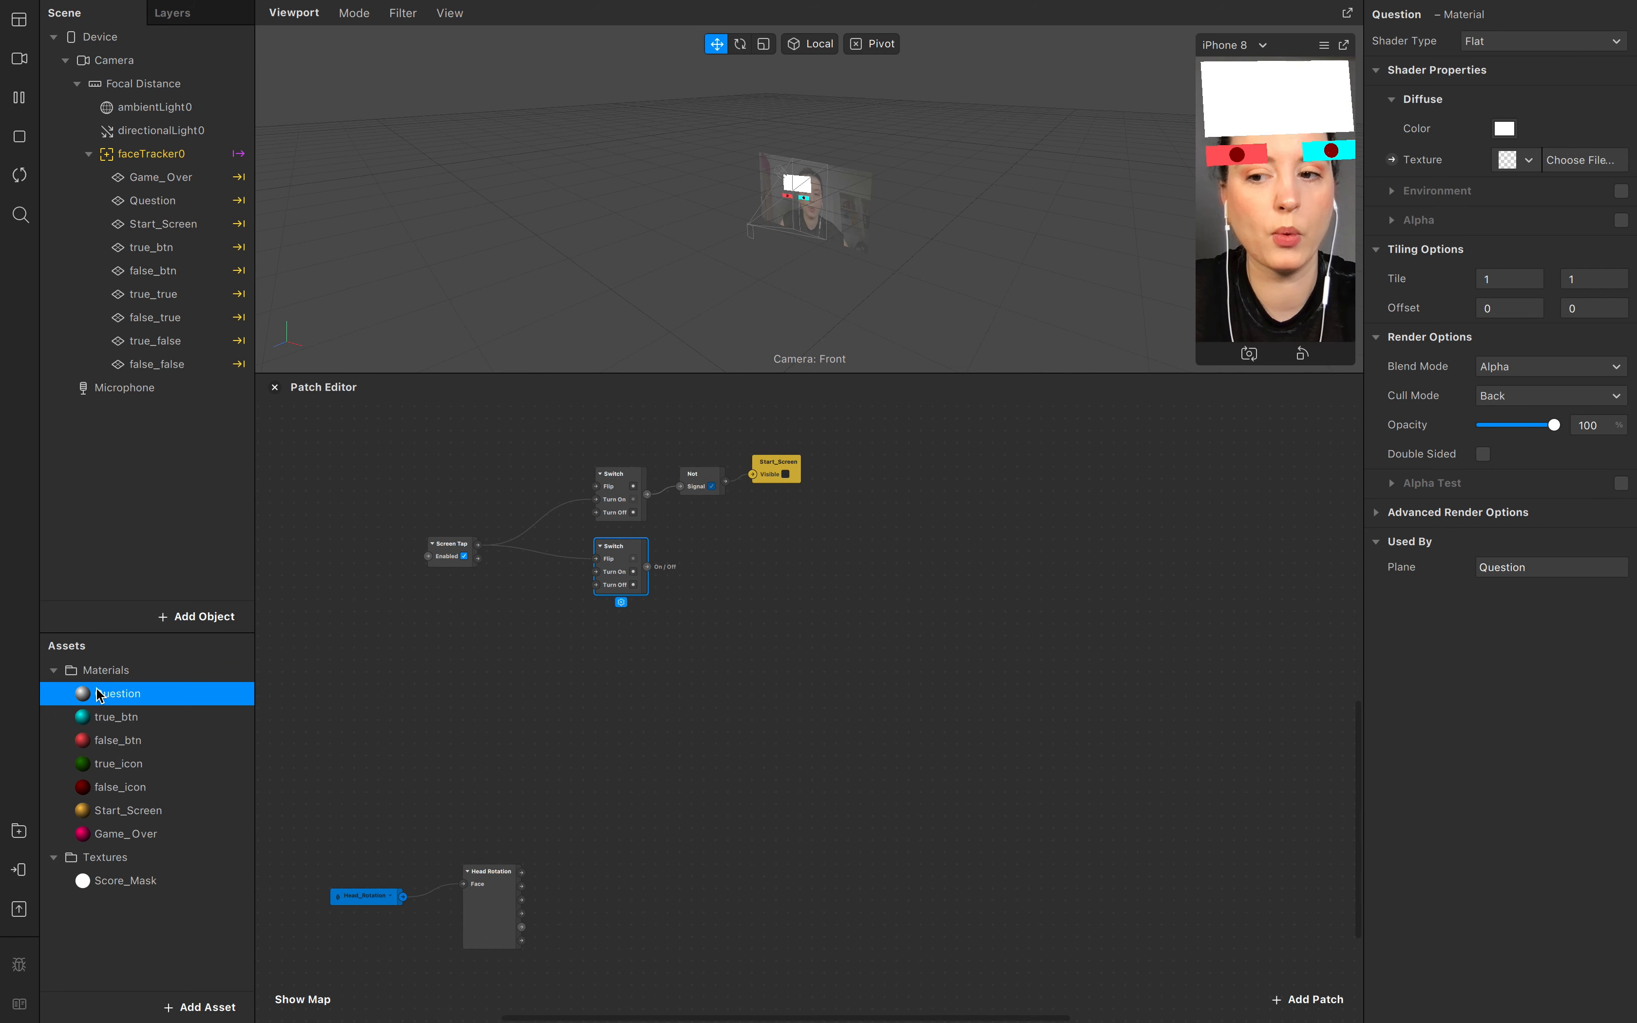
{"action": "left_click", "coordinate": [700, 576]}
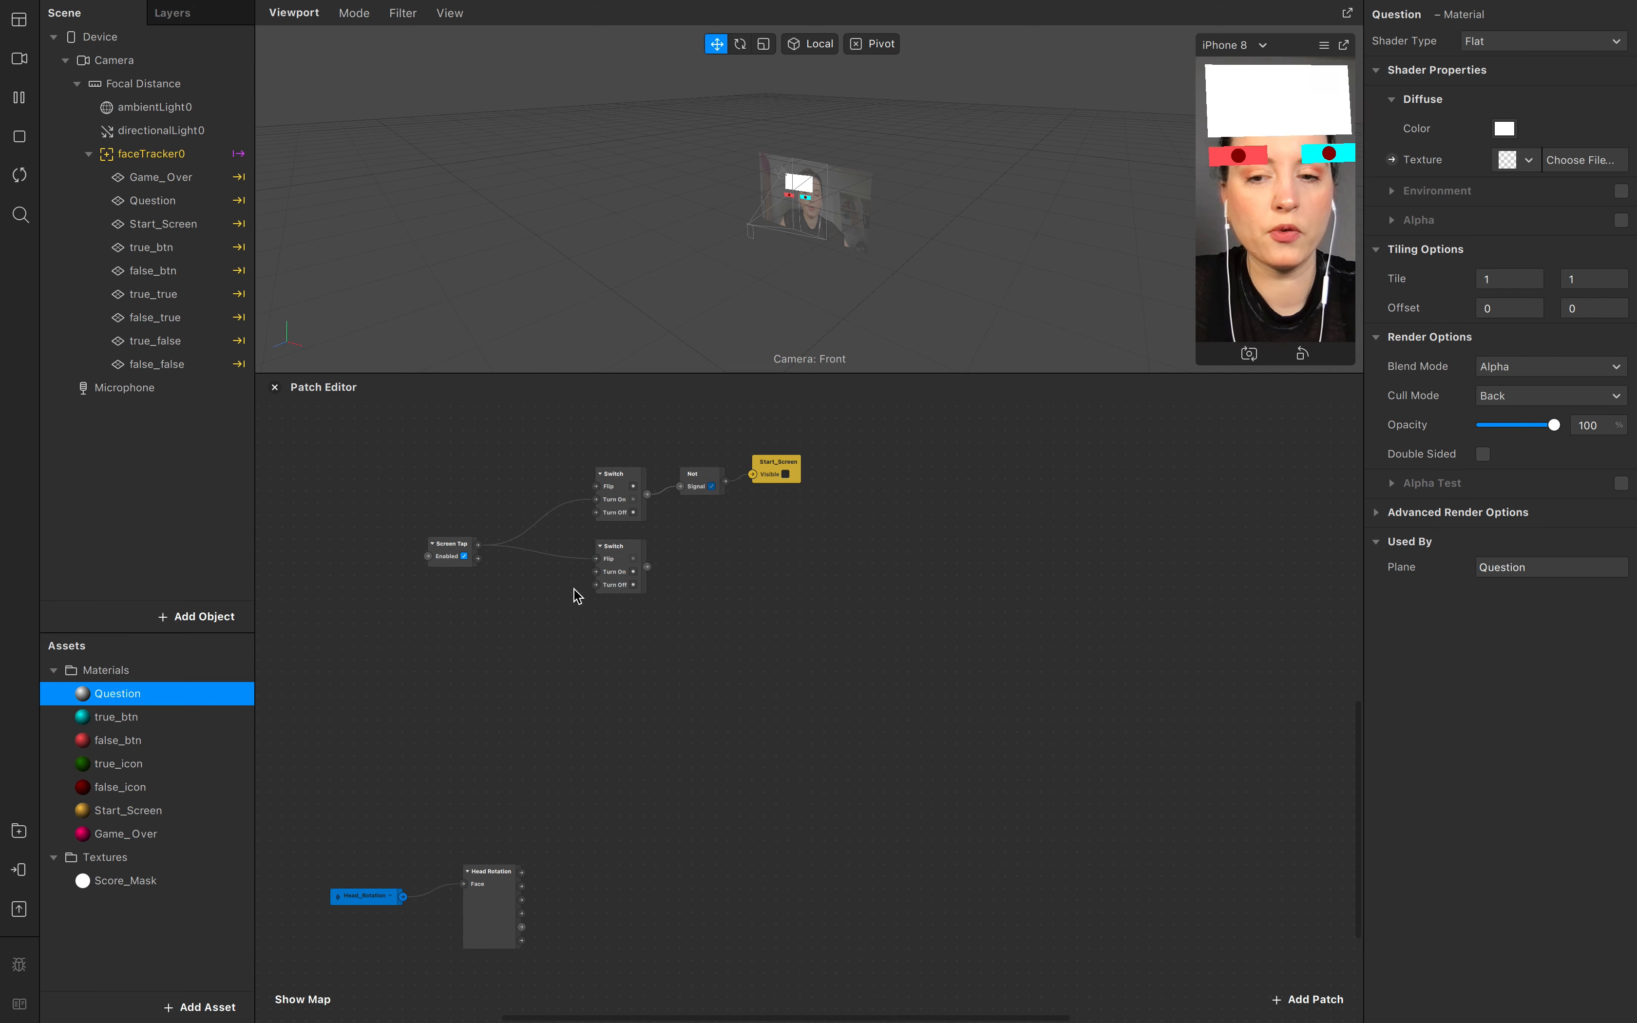
{"action": "left_click", "coordinate": [564, 555]}
{"action": "key", "text": "Delete"}
Step: Connect Screen Tap to the lower Switch's Turn On input and chain a Pulse and a Random patch after that Switch
{"action": "left_click_drag", "start_coordinate": [479, 544], "coordinate": [772, 565]}
{"action": "type", "text": "rand"}
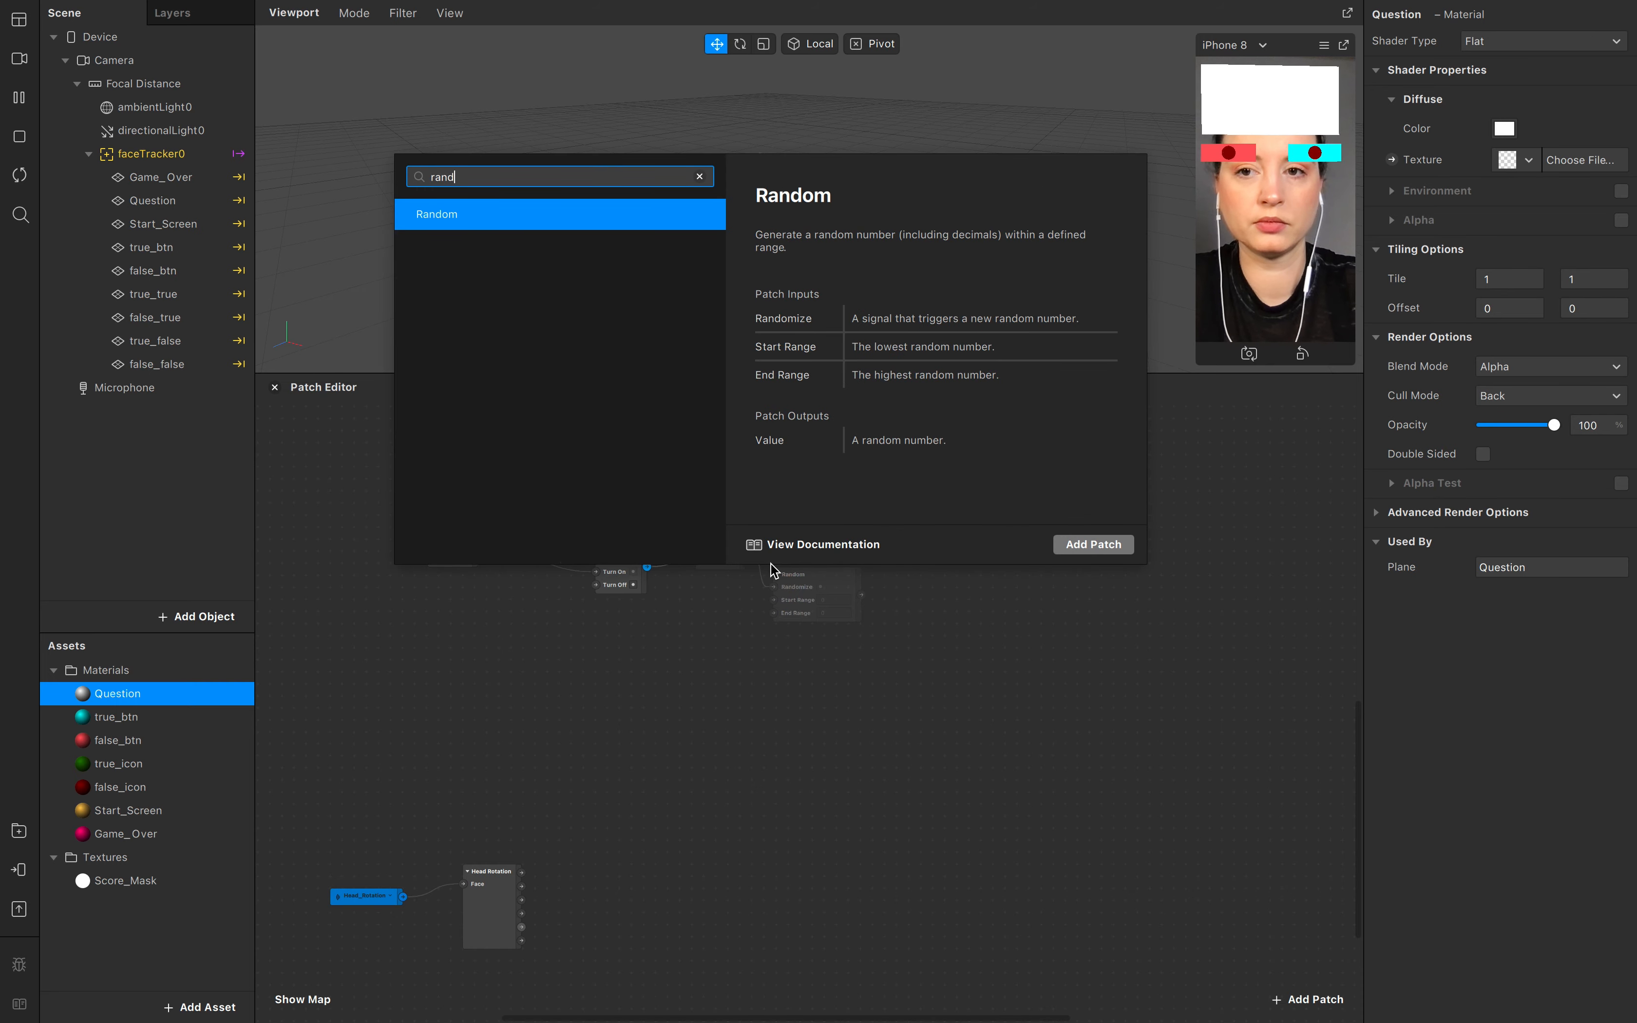
{"action": "key", "text": "Return"}
Step: Chain a Round patch and a Value patch after the Random patch's output
{"action": "left_click_drag", "start_coordinate": [831, 585], "coordinate": [974, 558]}
{"action": "type", "text": "round"}
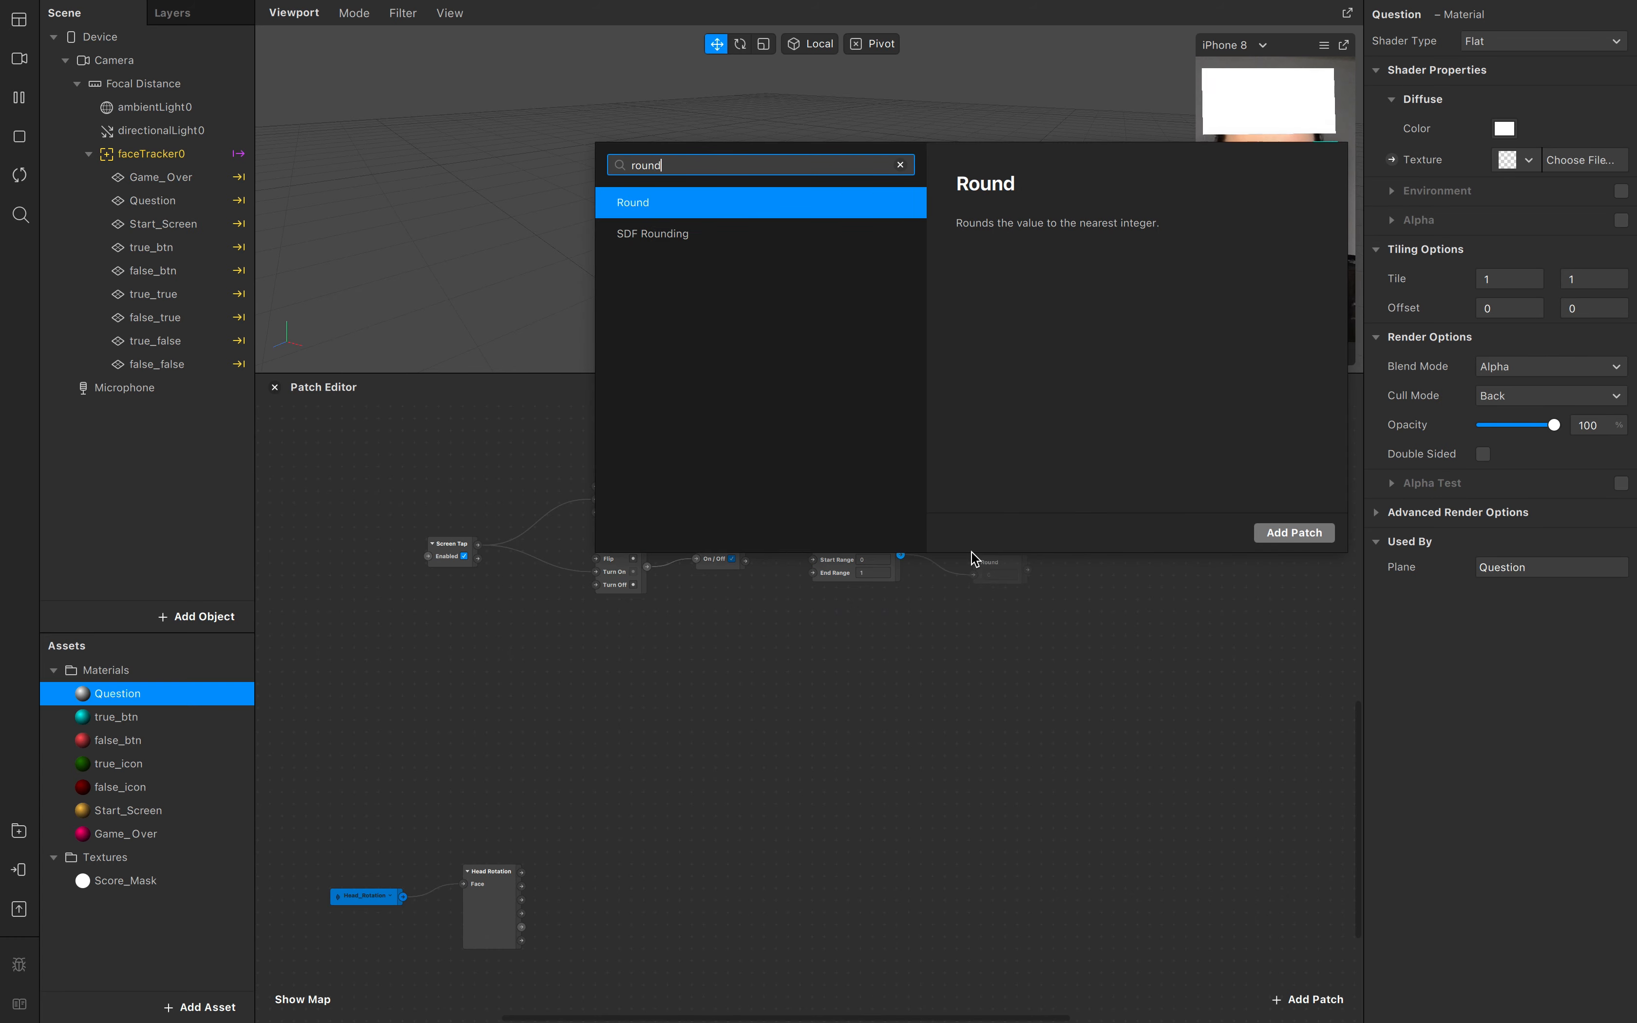
{"action": "key", "text": "Return"}
{"action": "left_click_drag", "start_coordinate": [1029, 570], "coordinate": [1078, 538]}
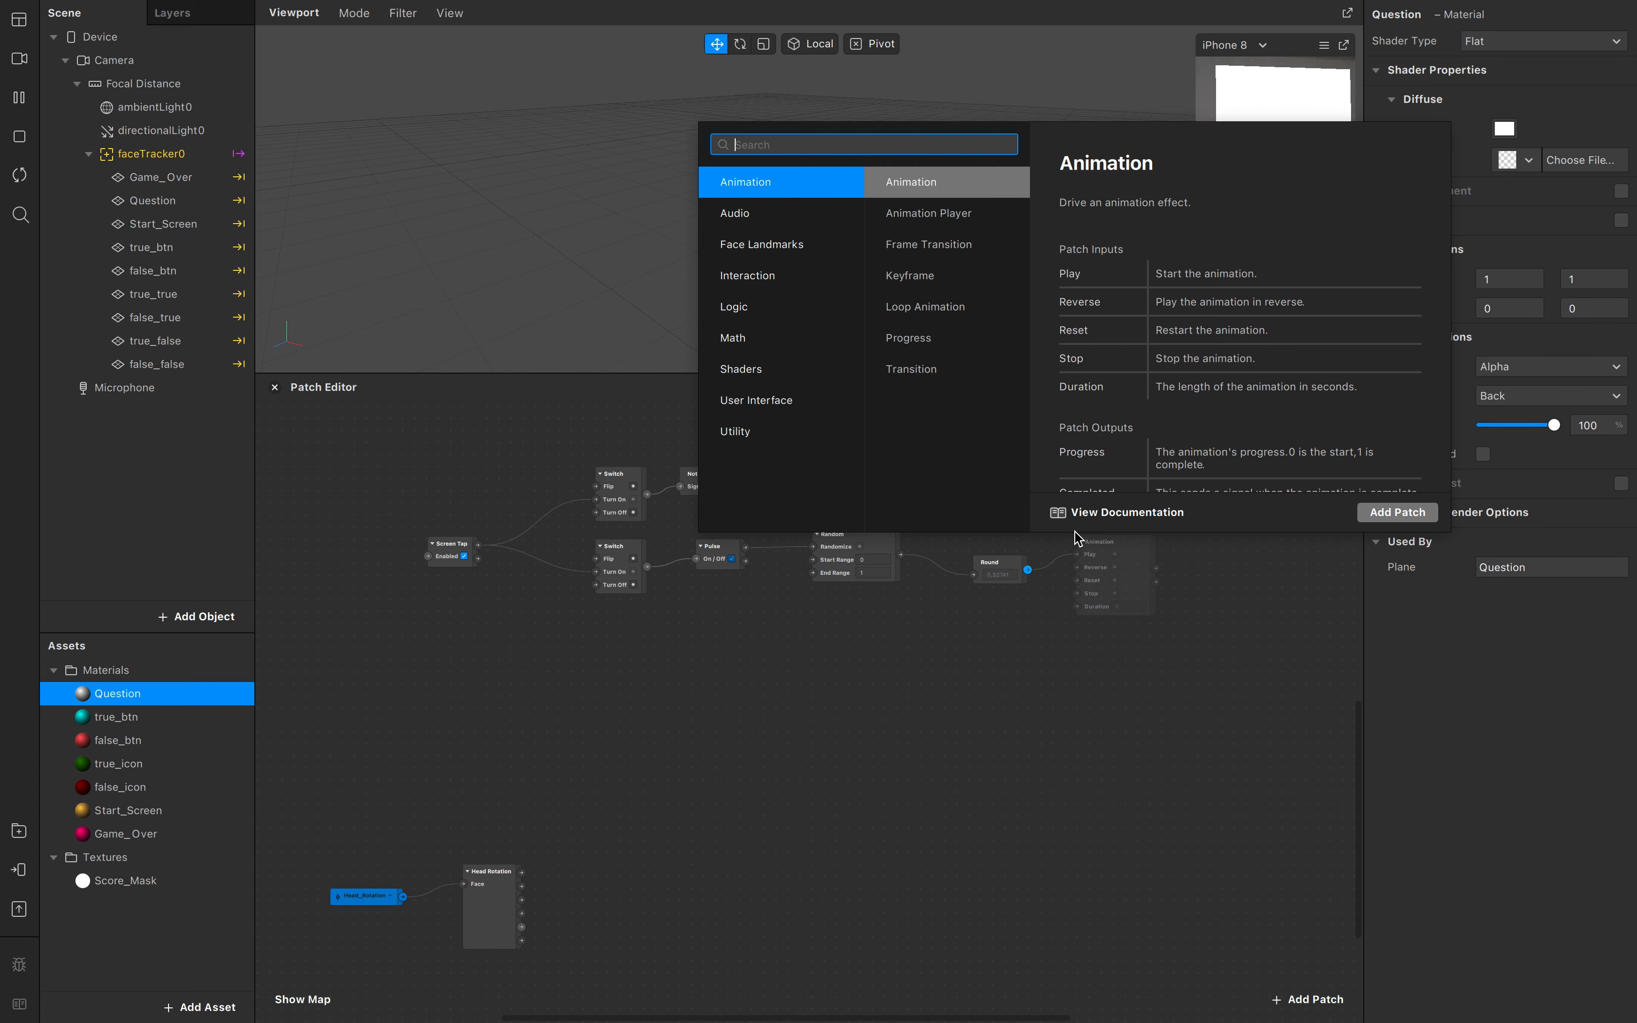
{"action": "type", "text": "val"}
{"action": "key", "text": "Return"}
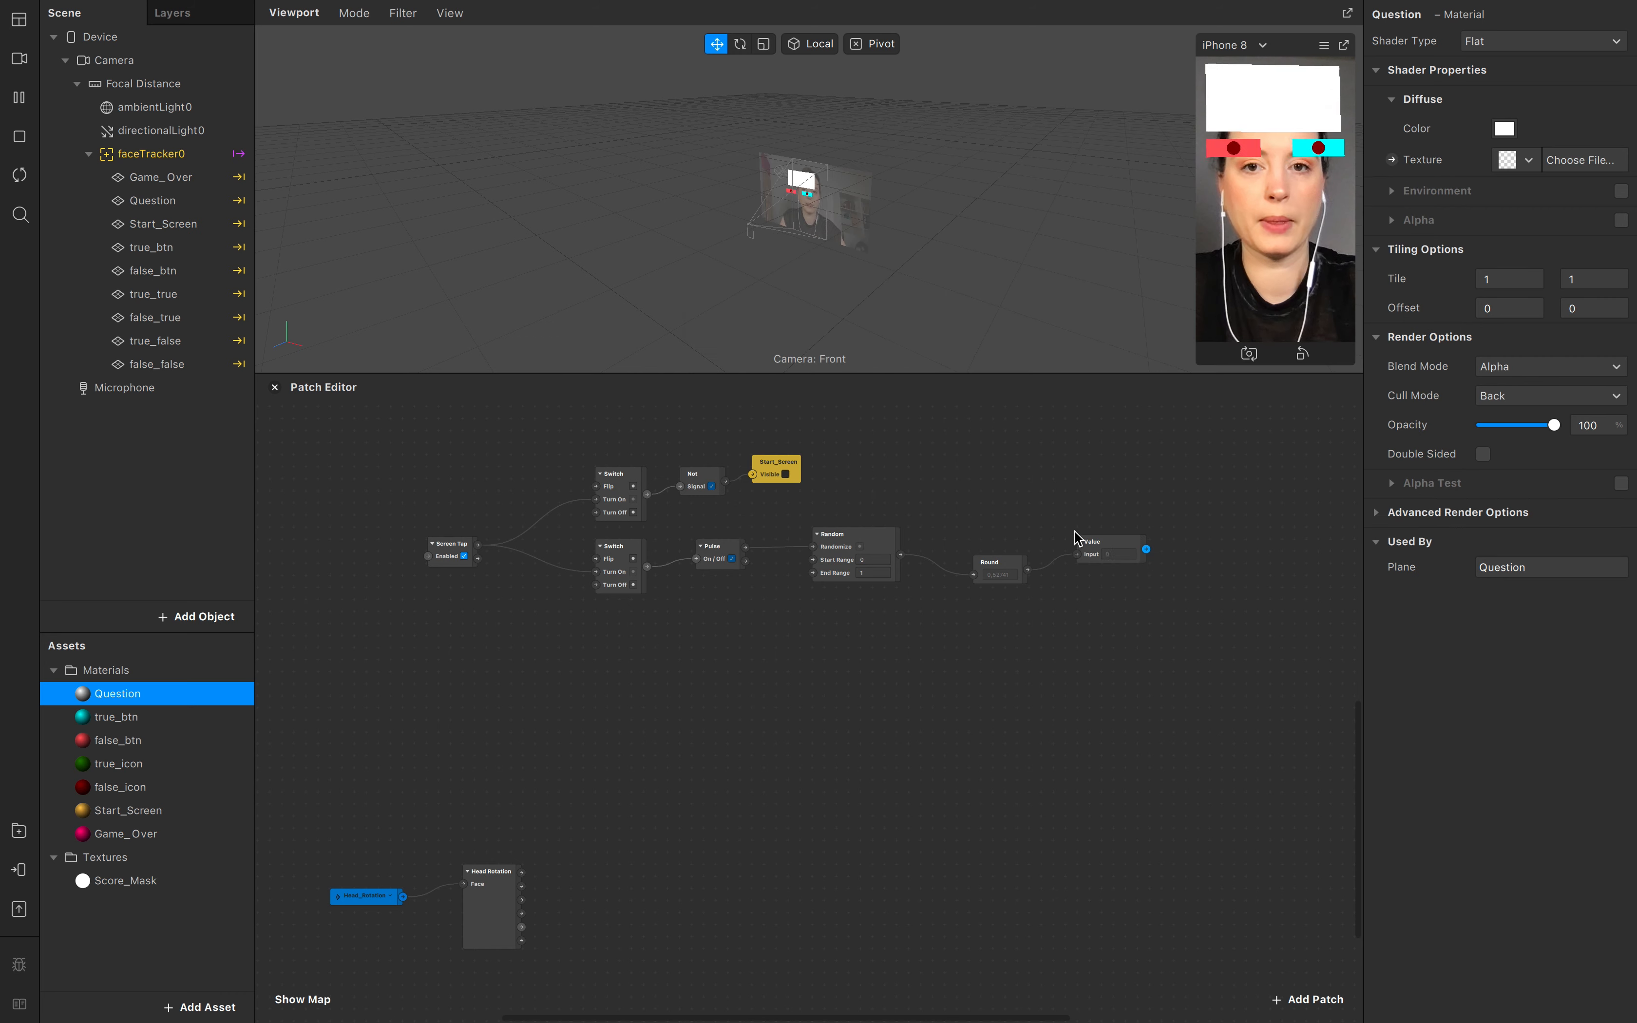
Step: Set the Random patch's End Range to 9 and align the Random and Value patches with the lower Switch row
{"action": "left_click", "coordinate": [873, 548]}
{"action": "left_click_drag", "start_coordinate": [873, 548], "coordinate": [872, 557]}
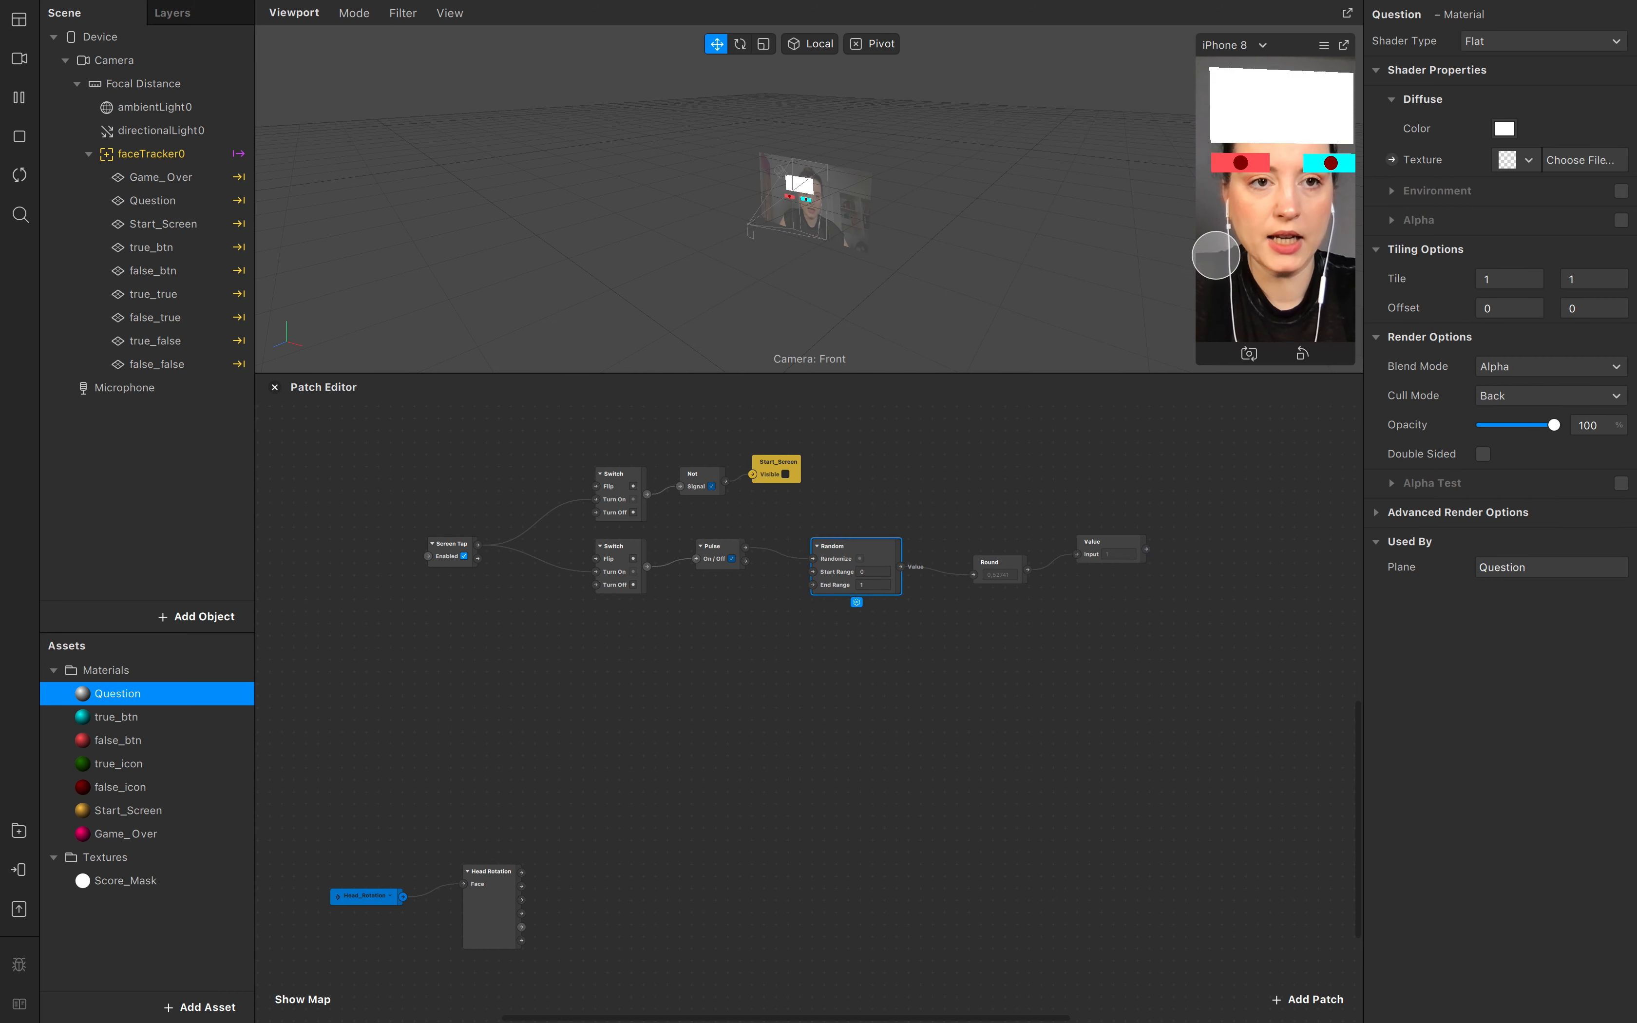
{"action": "left_click", "coordinate": [867, 581]}
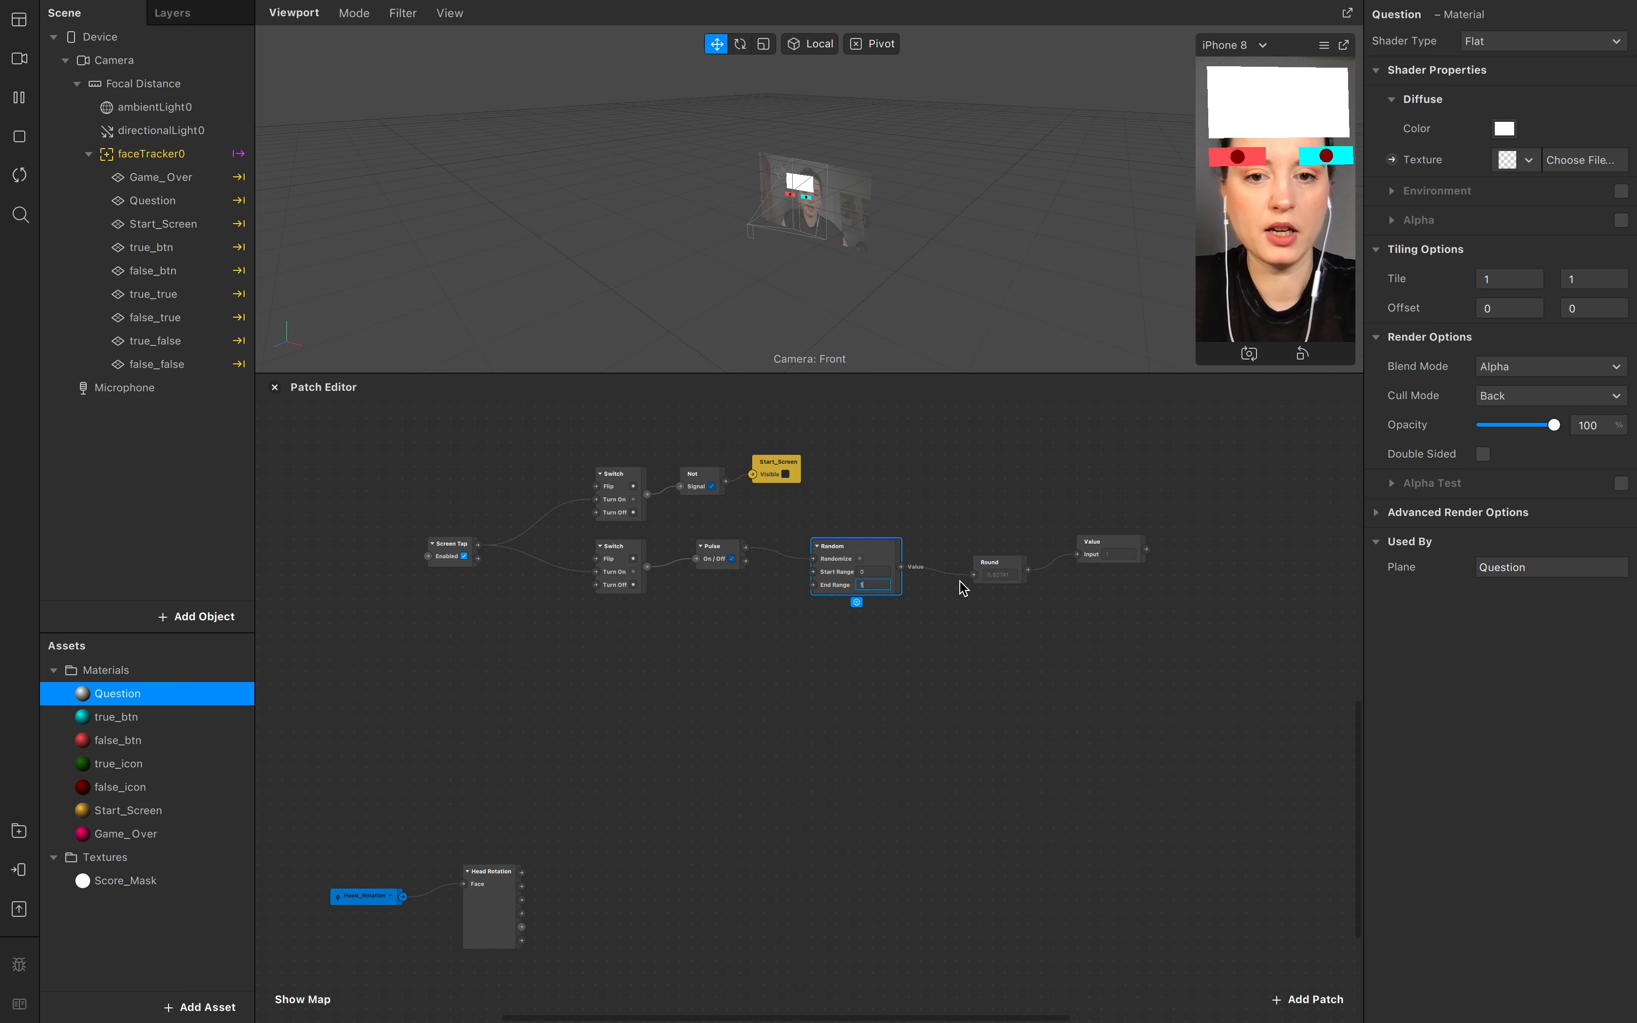
{"action": "left_click", "coordinate": [1002, 658]}
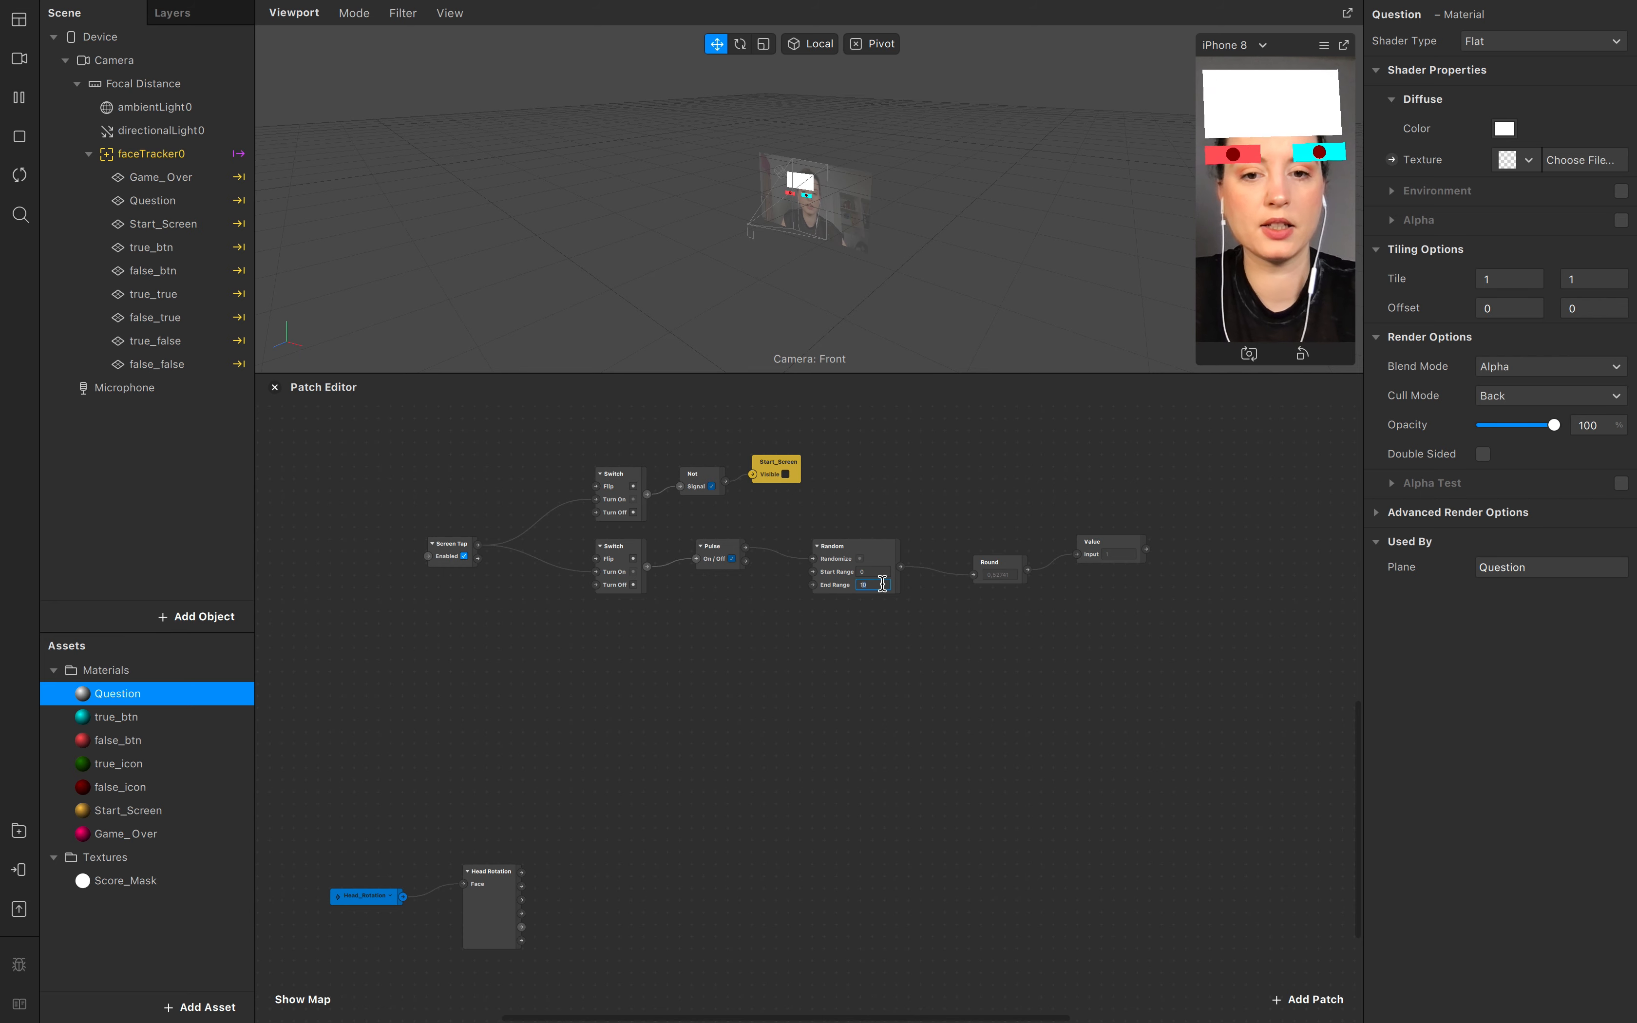
{"action": "left_click", "coordinate": [928, 730]}
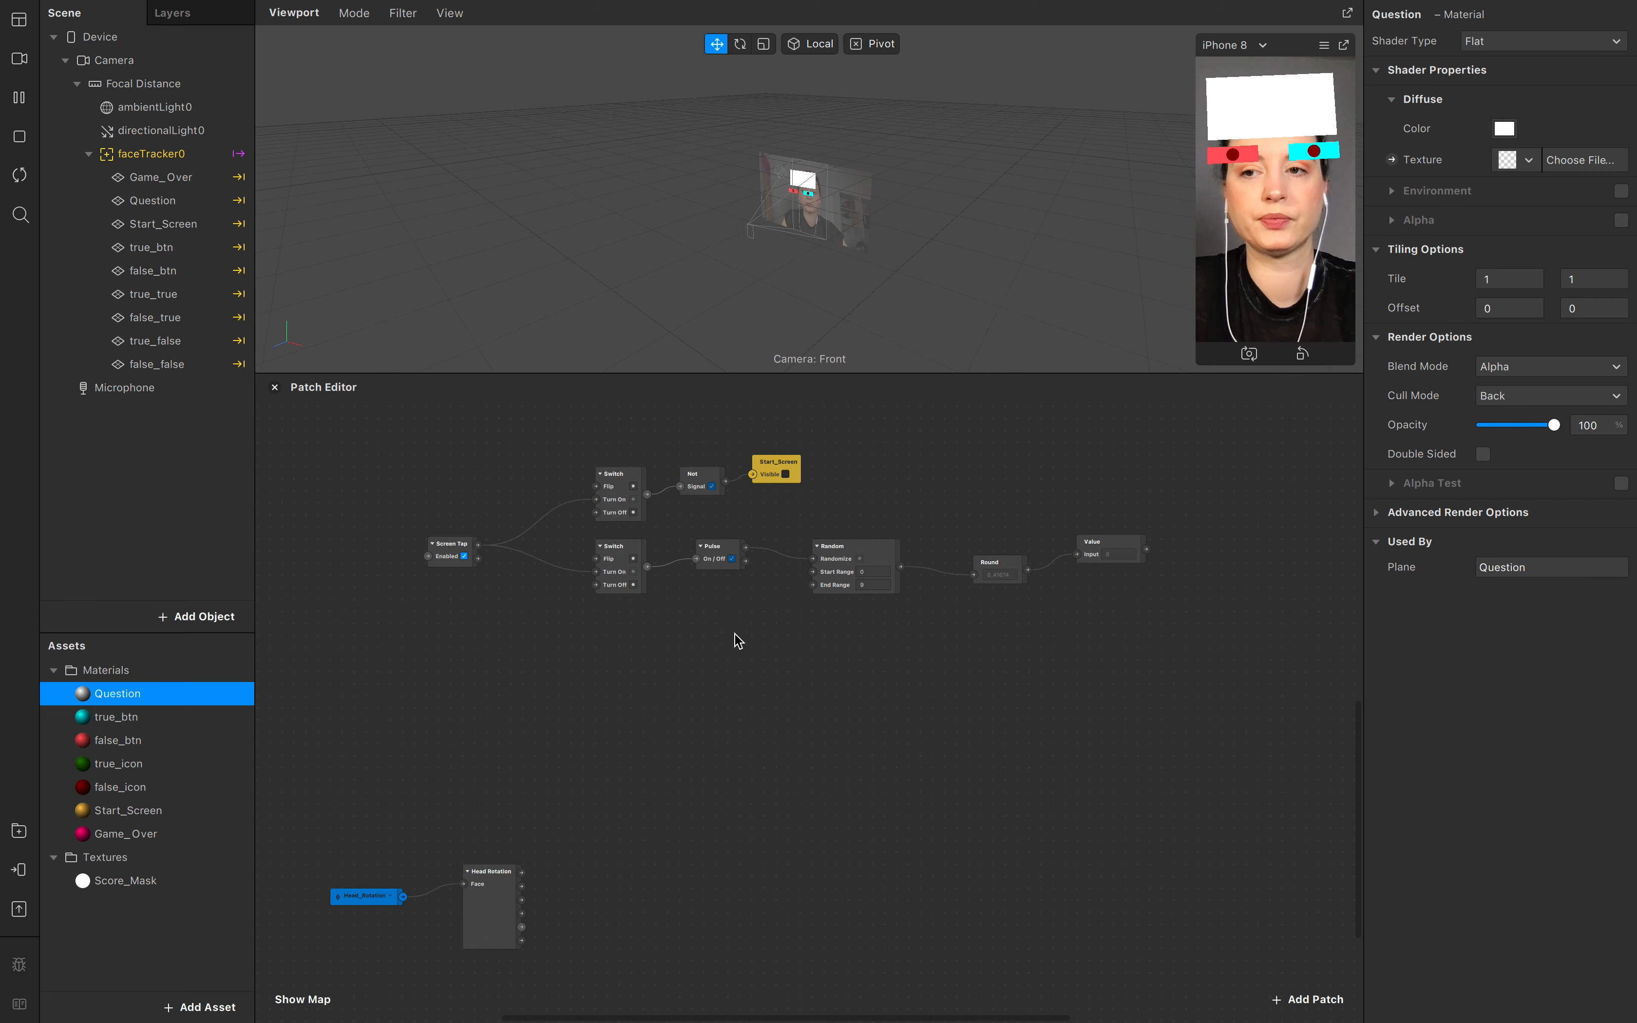
{"action": "left_click", "coordinate": [19, 175]}
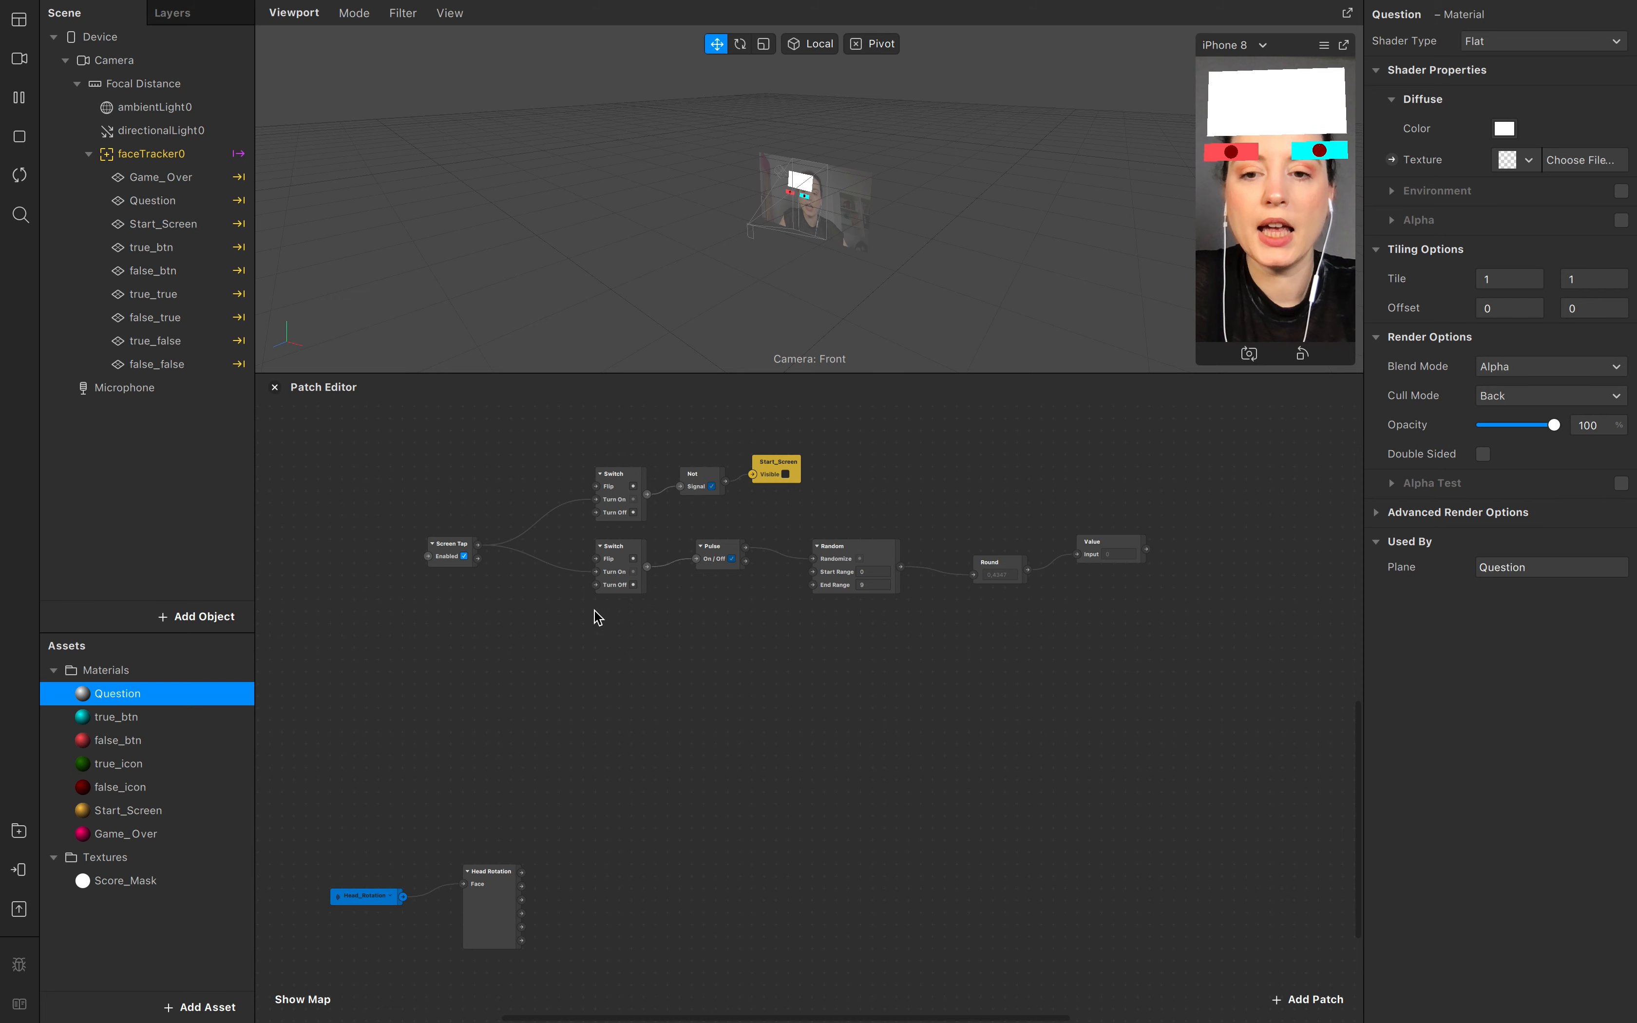
{"action": "left_click", "coordinate": [1115, 551]}
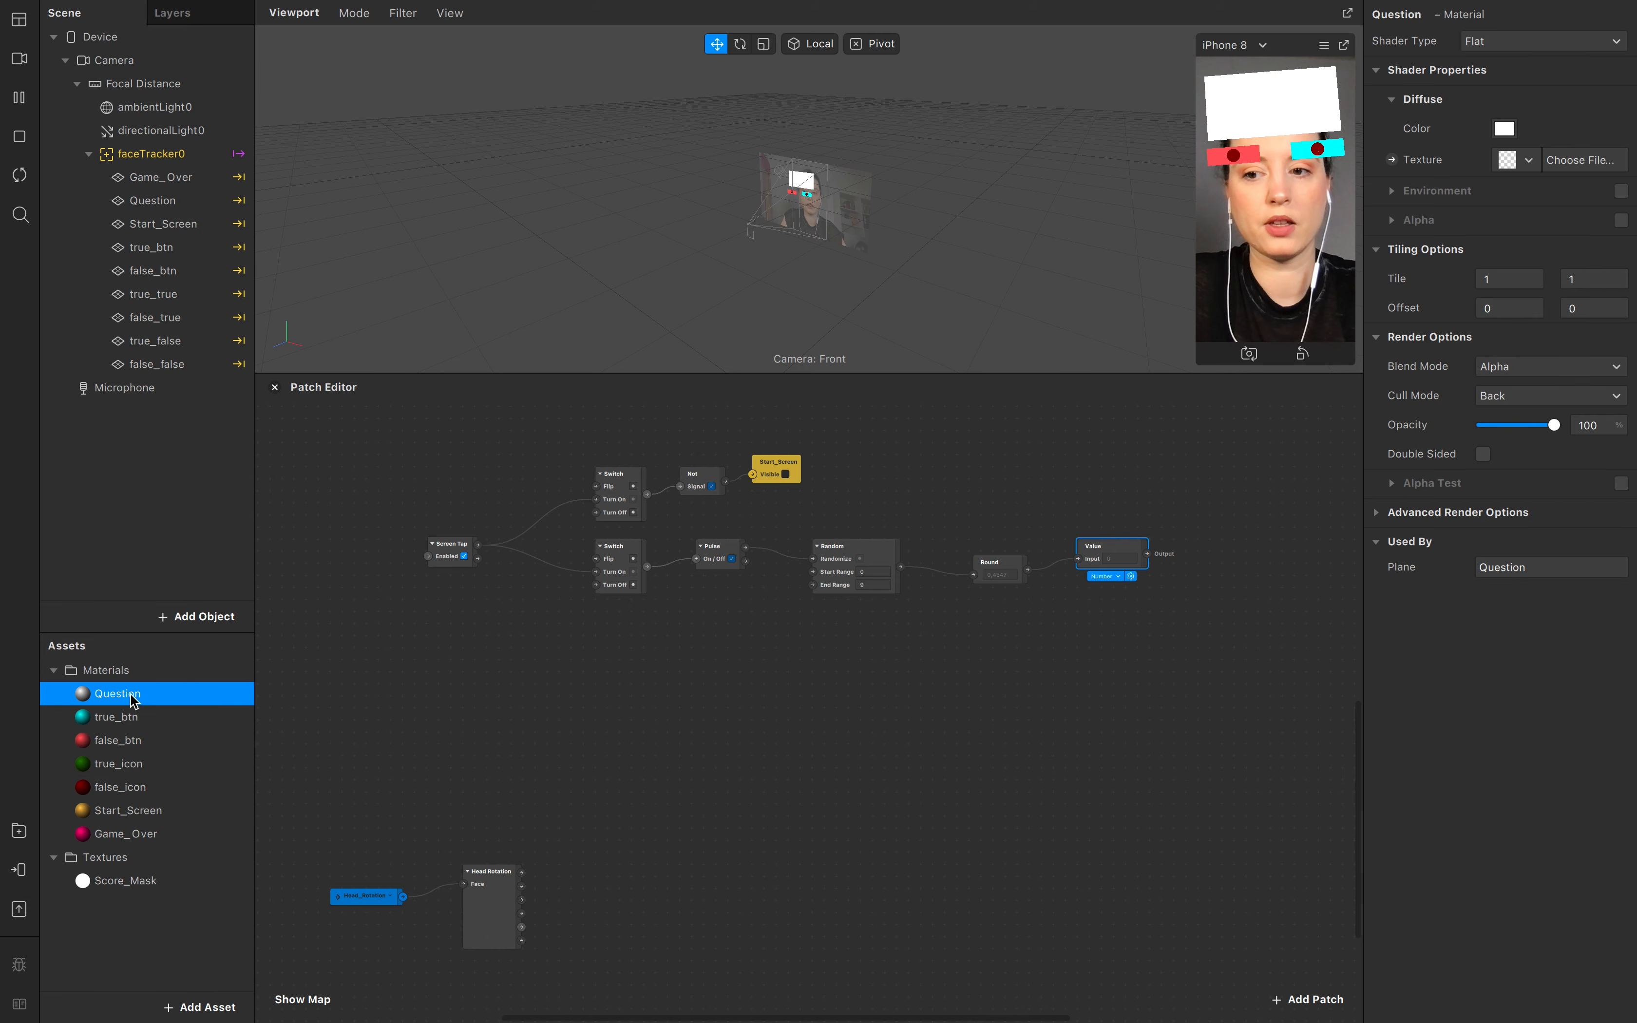
Step: Assign a new animation sequence as the Question material's texture and rename it animationQuestion
{"action": "left_click", "coordinate": [1527, 160]}
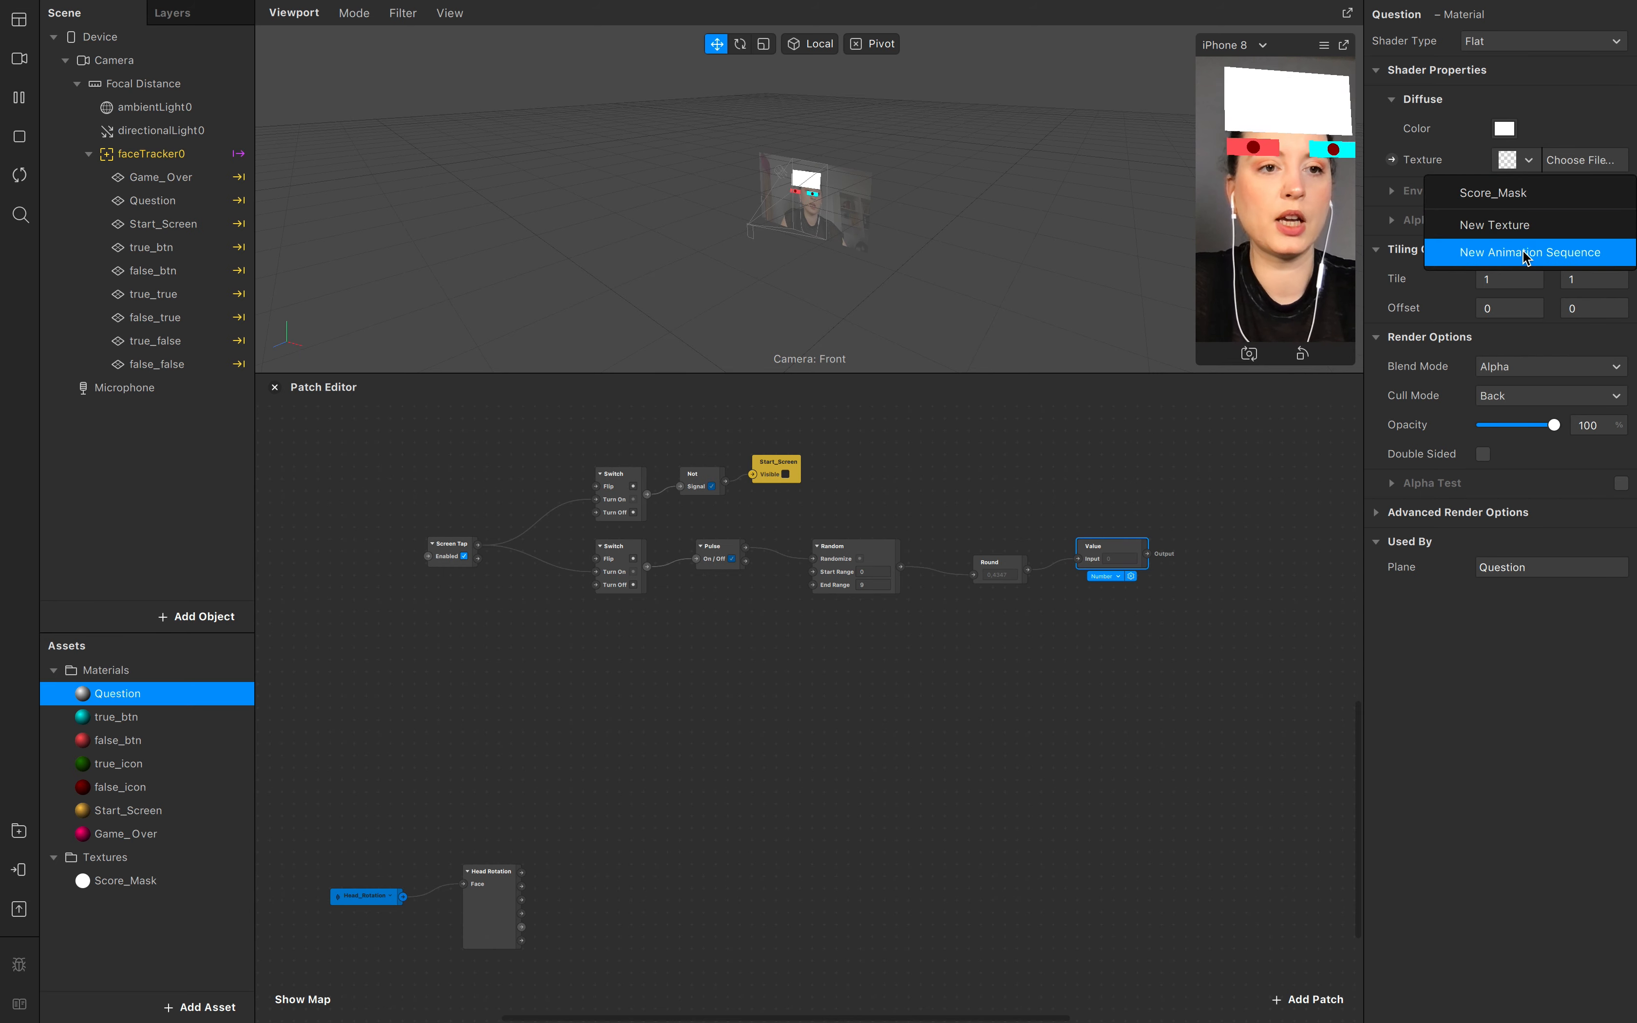
{"action": "left_click", "coordinate": [1475, 259]}
{"action": "left_click", "coordinate": [221, 937], "text": "super"}
{"action": "double_click", "coordinate": [225, 928]}
{"action": "left_click", "coordinate": [225, 928]}
{"action": "key", "text": "shift+Left"}
{"action": "key", "text": "shift+Left"}
{"action": "key", "text": "shift+Left"}
{"action": "key", "text": "shift+Left"}
{"action": "key", "text": "shift+Left"}
{"action": "key", "text": "shift+Left"}
{"action": "key", "text": "shift+Left"}
{"action": "key", "text": "shift+Left"}
{"action": "key", "text": "shift+Left"}
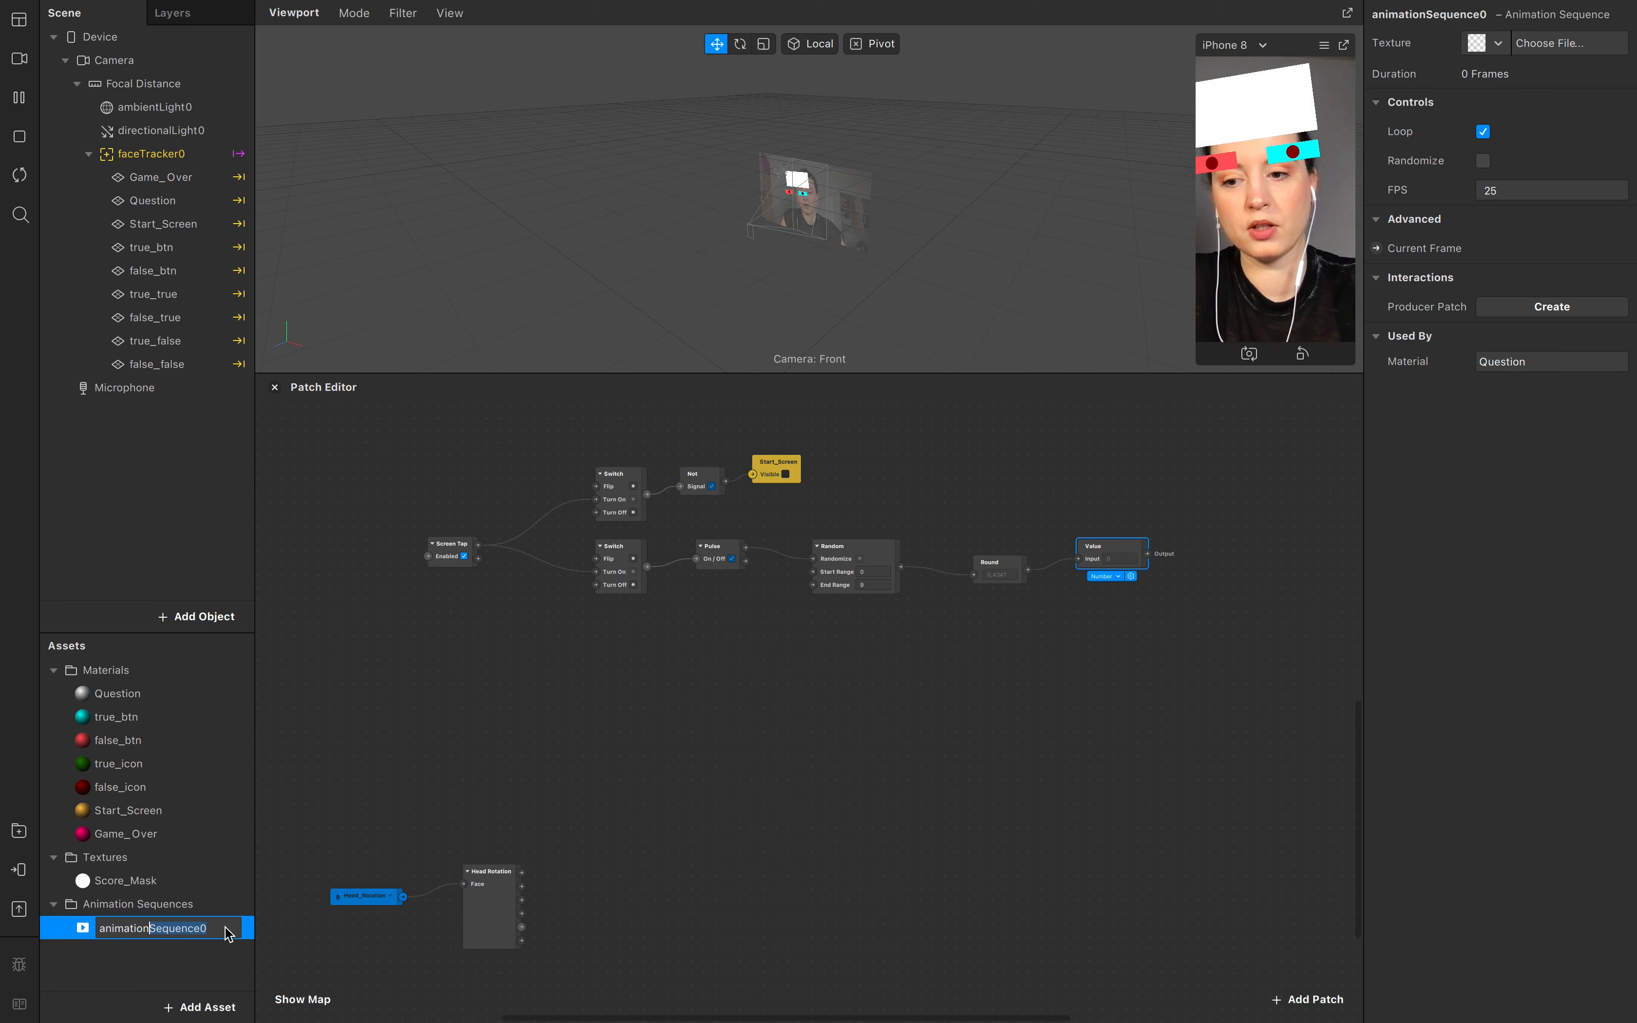
{"action": "key", "text": "BackSpace"}
{"action": "type", "text": "Question"}
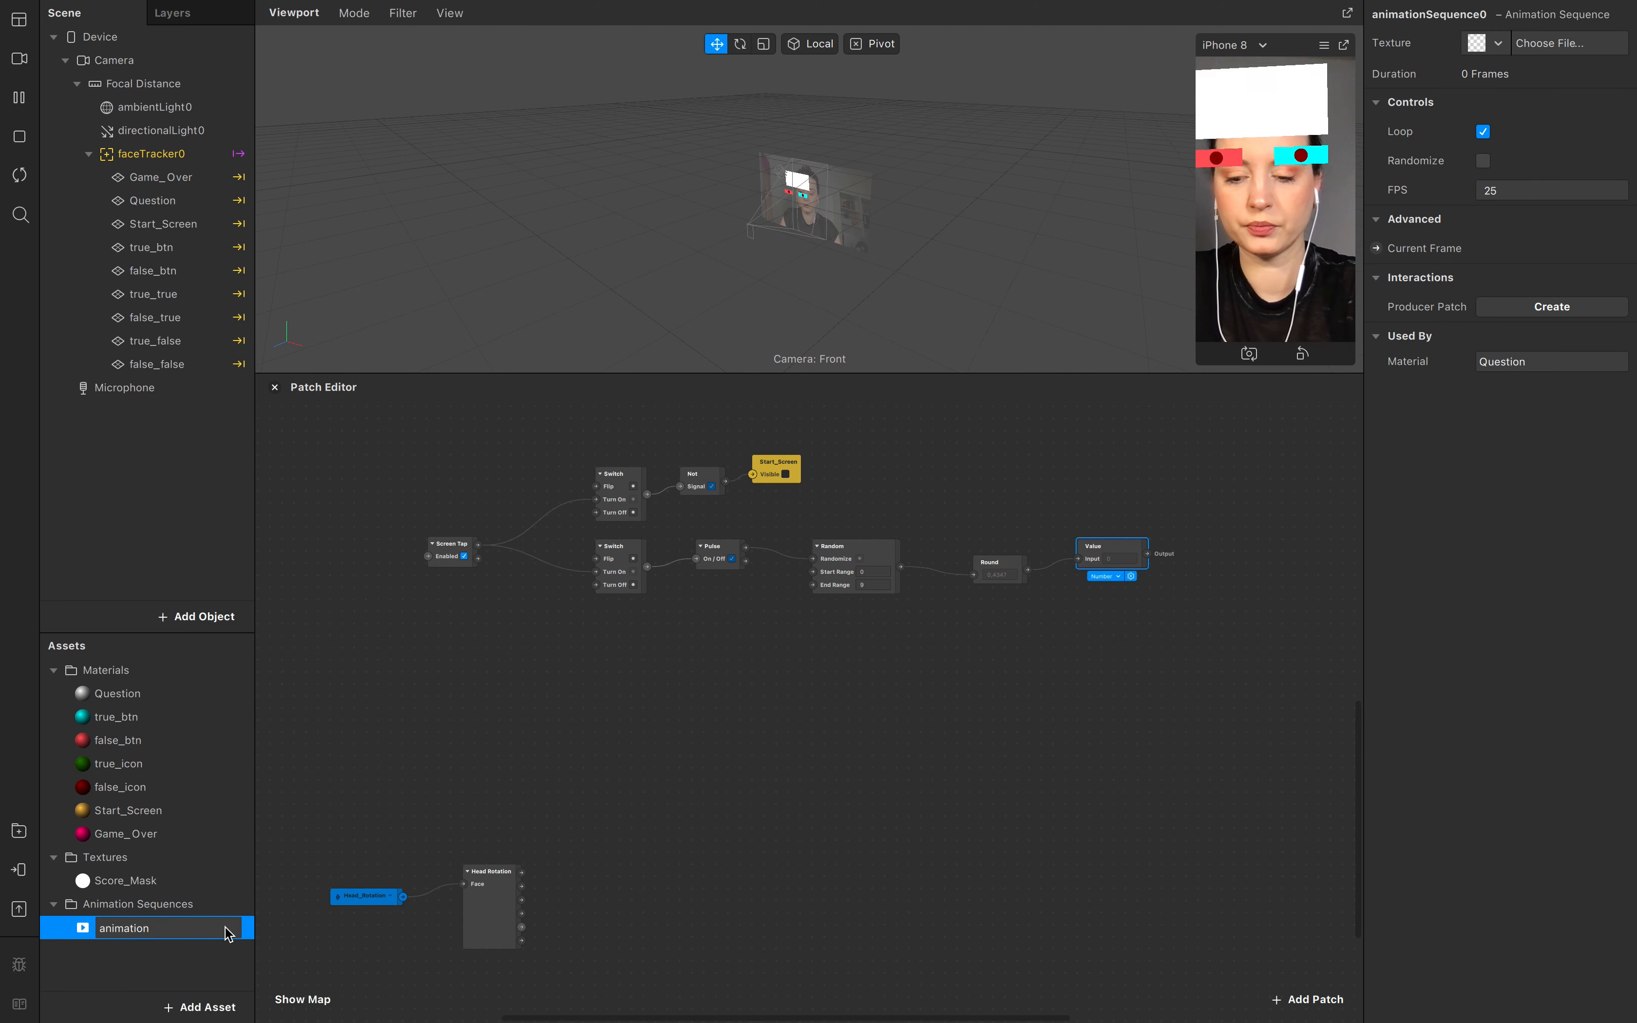
{"action": "left_click", "coordinate": [166, 985]}
{"action": "left_click", "coordinate": [170, 935]}
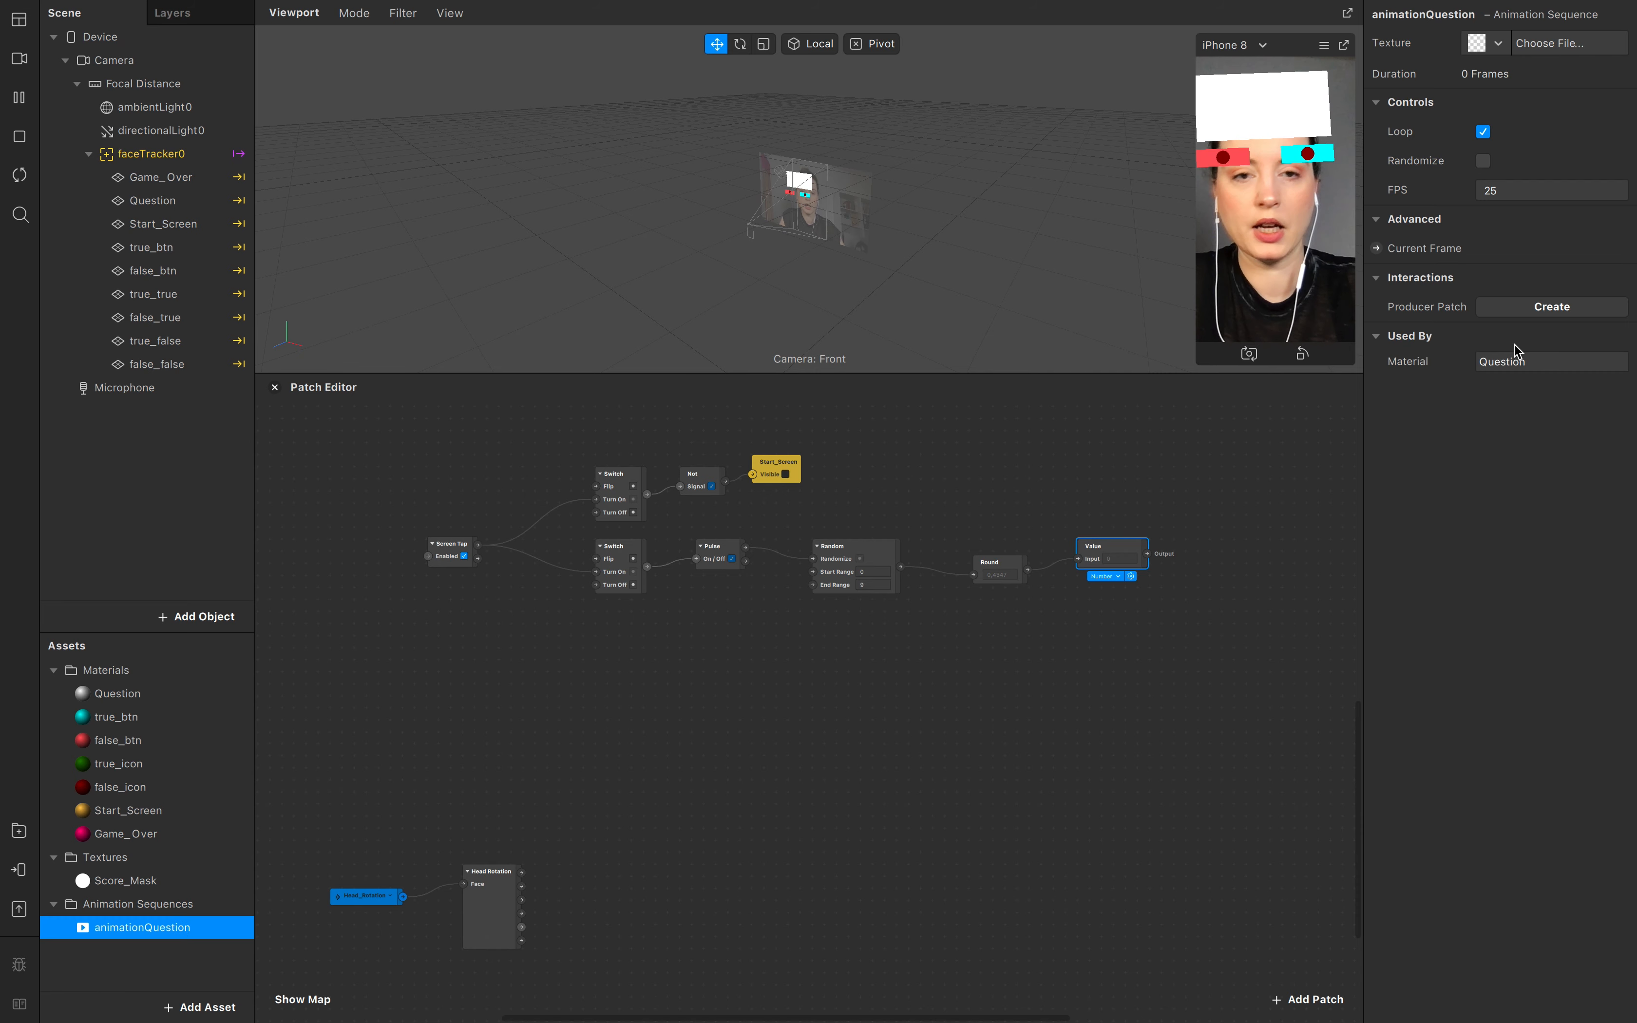
Step: Open the file picker for a new animationQuestion texture and preview the question images from 0.png through 9.png
{"action": "left_click", "coordinate": [1497, 41]}
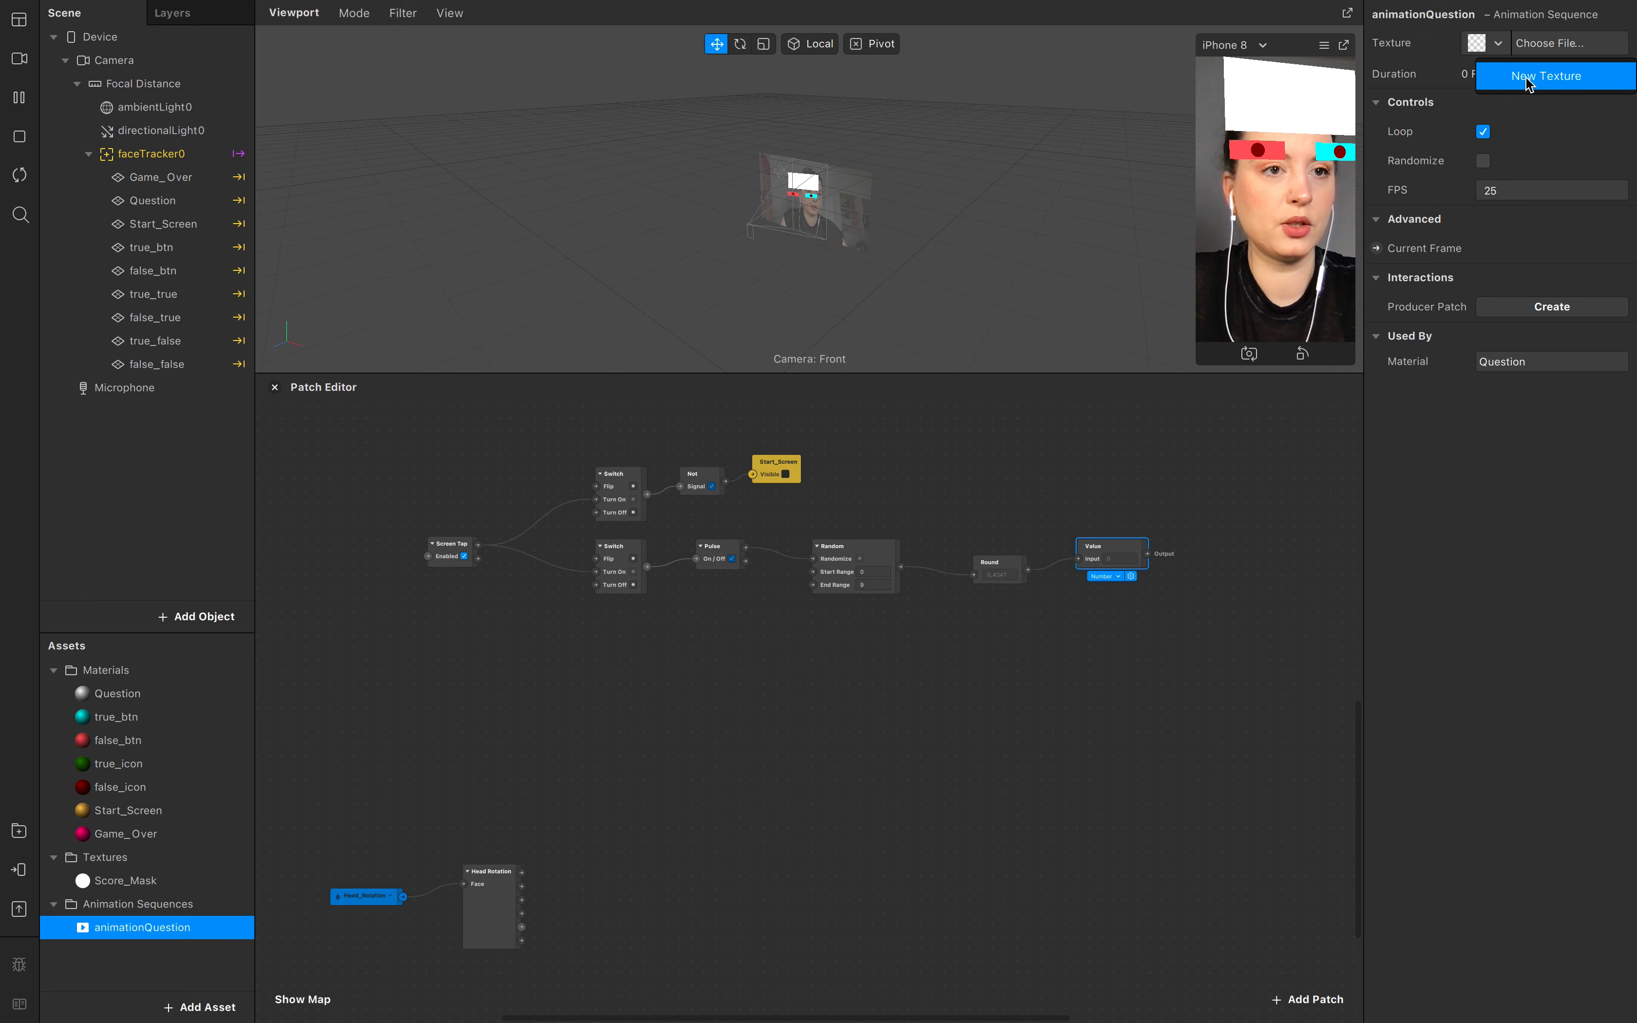
{"action": "left_click", "coordinate": [1526, 76]}
{"action": "left_click", "coordinate": [660, 254]}
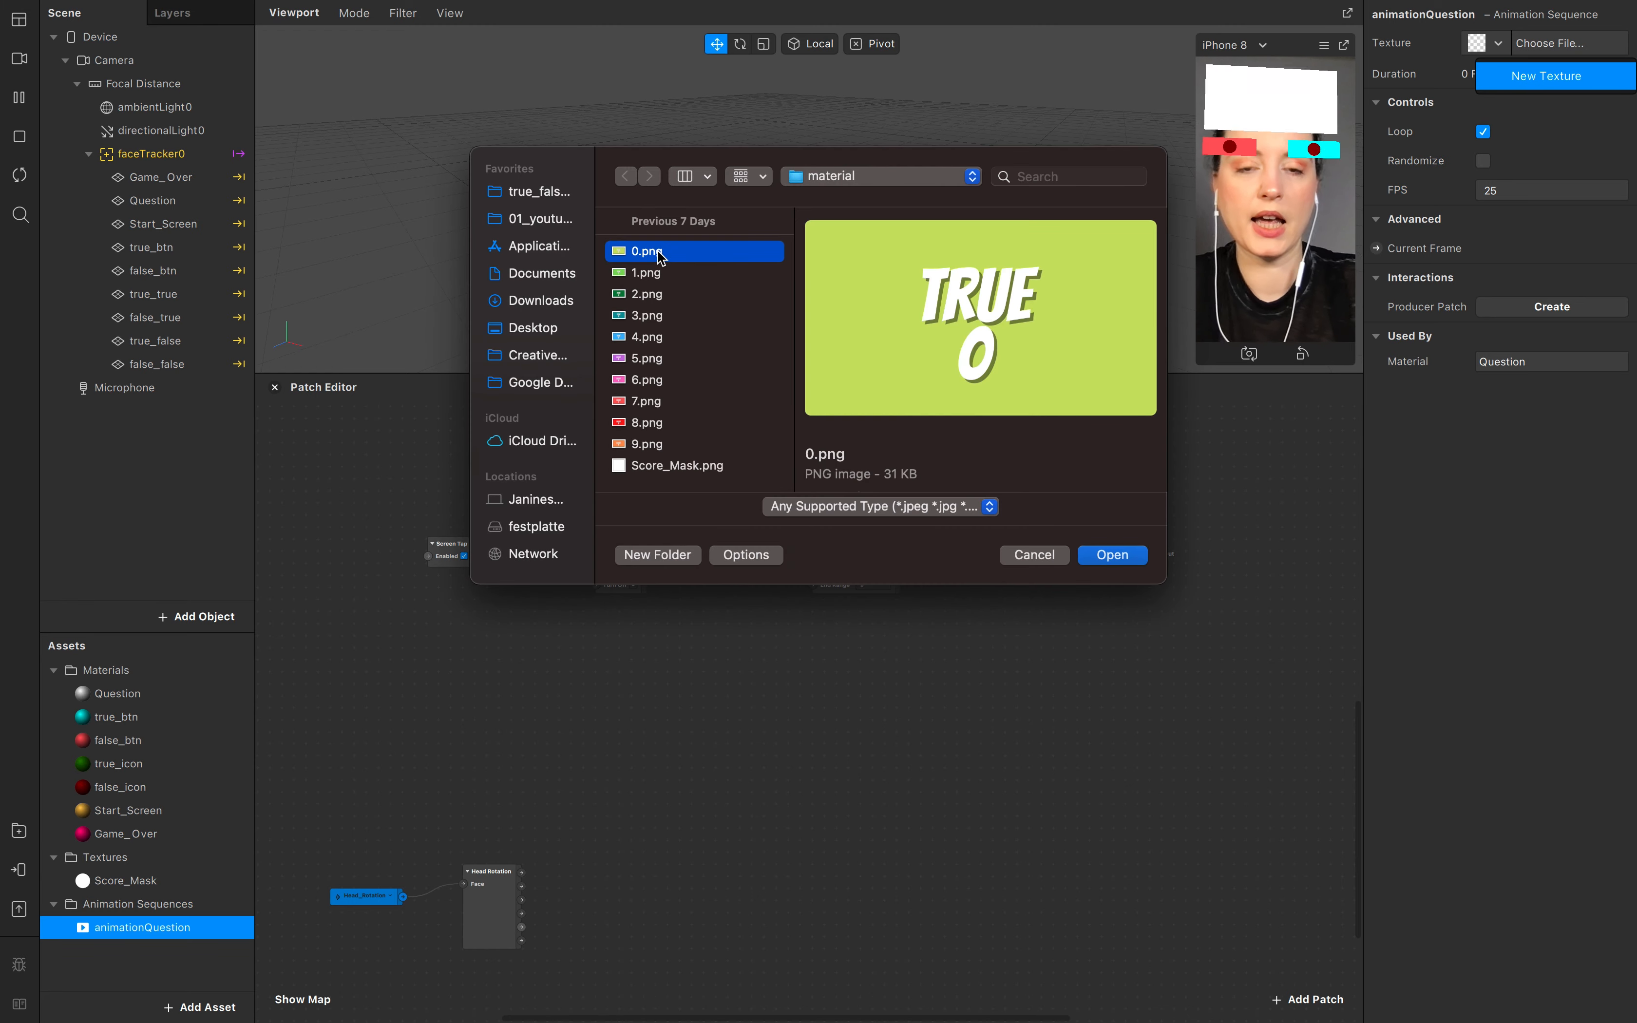
{"action": "key", "text": "space"}
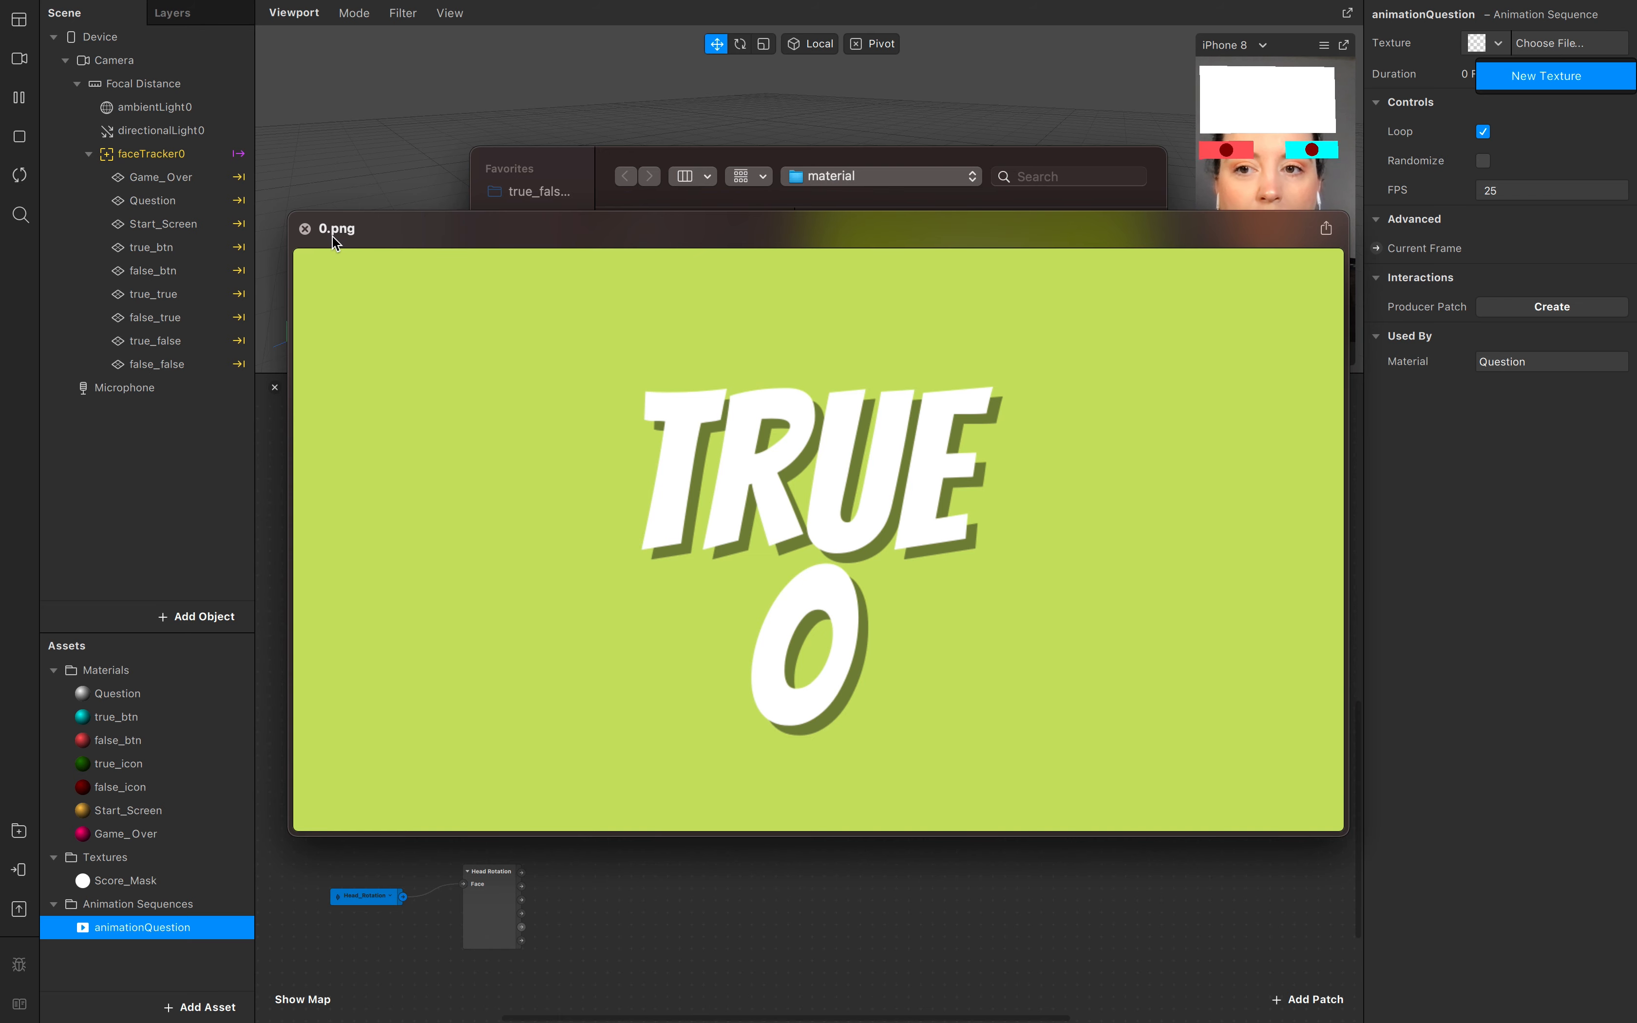
{"action": "key", "text": "Down"}
{"action": "key", "text": "Down"}
{"action": "key", "text": "Down"}
{"action": "key", "text": "Down"}
{"action": "key", "text": "Down"}
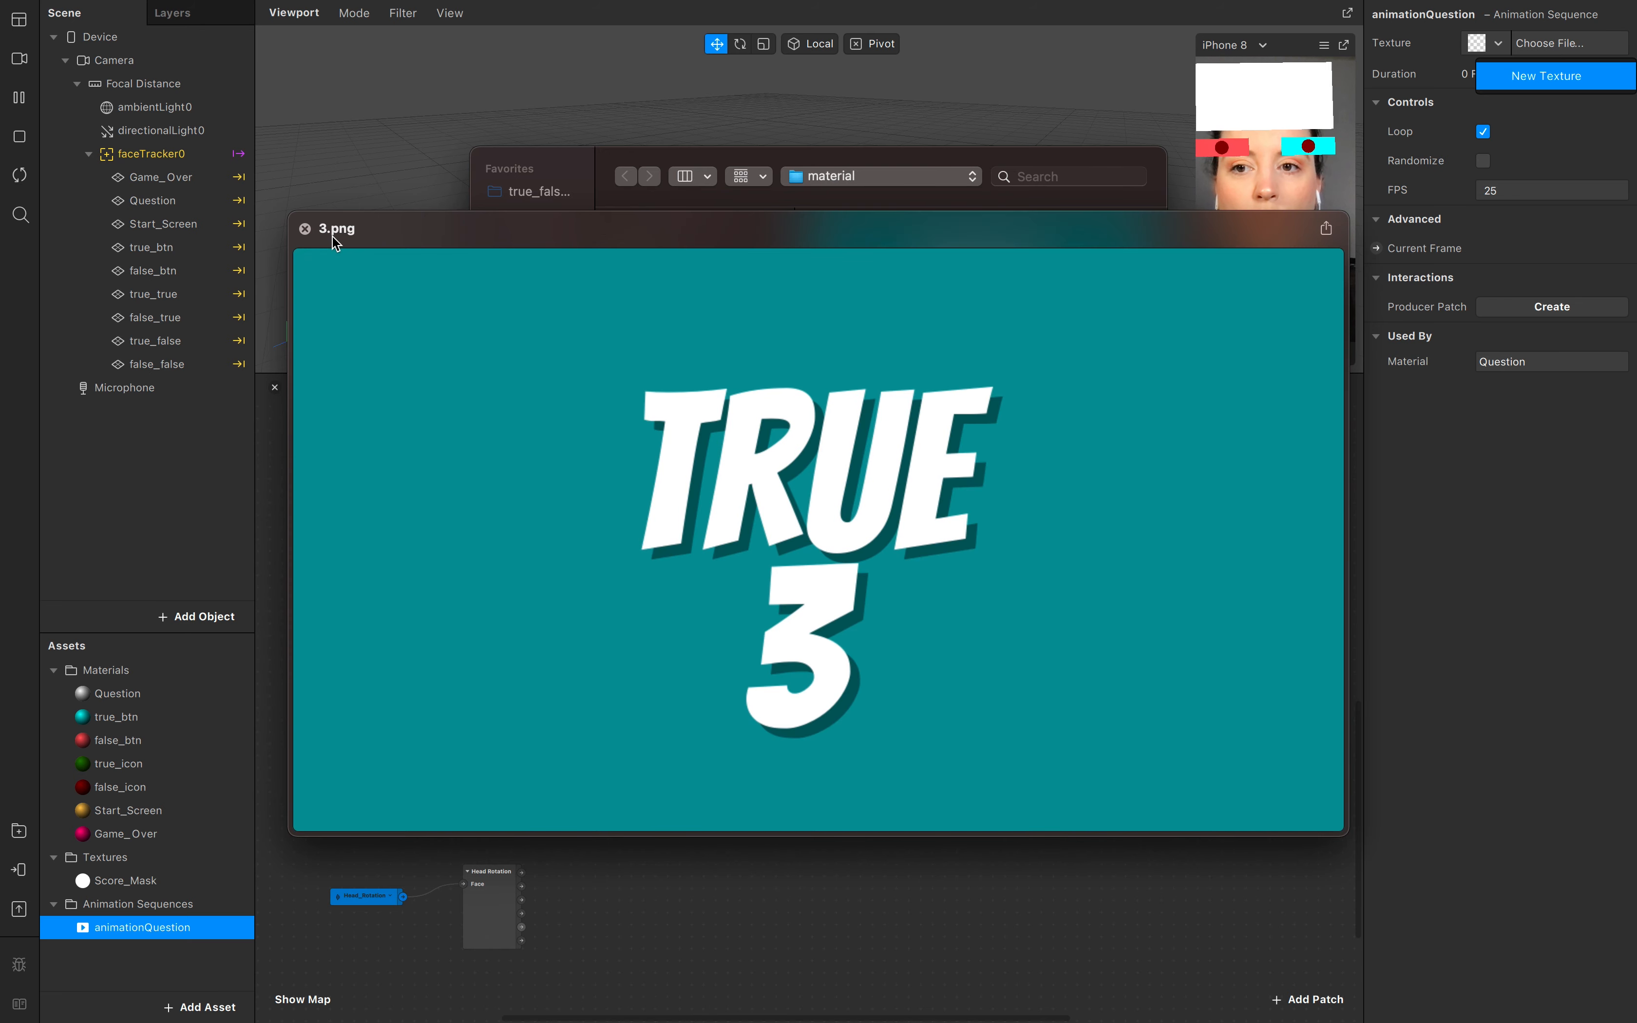
{"action": "key", "text": "Down"}
{"action": "key", "text": "Down"}
{"action": "key", "text": "Down"}
{"action": "key", "text": "Down"}
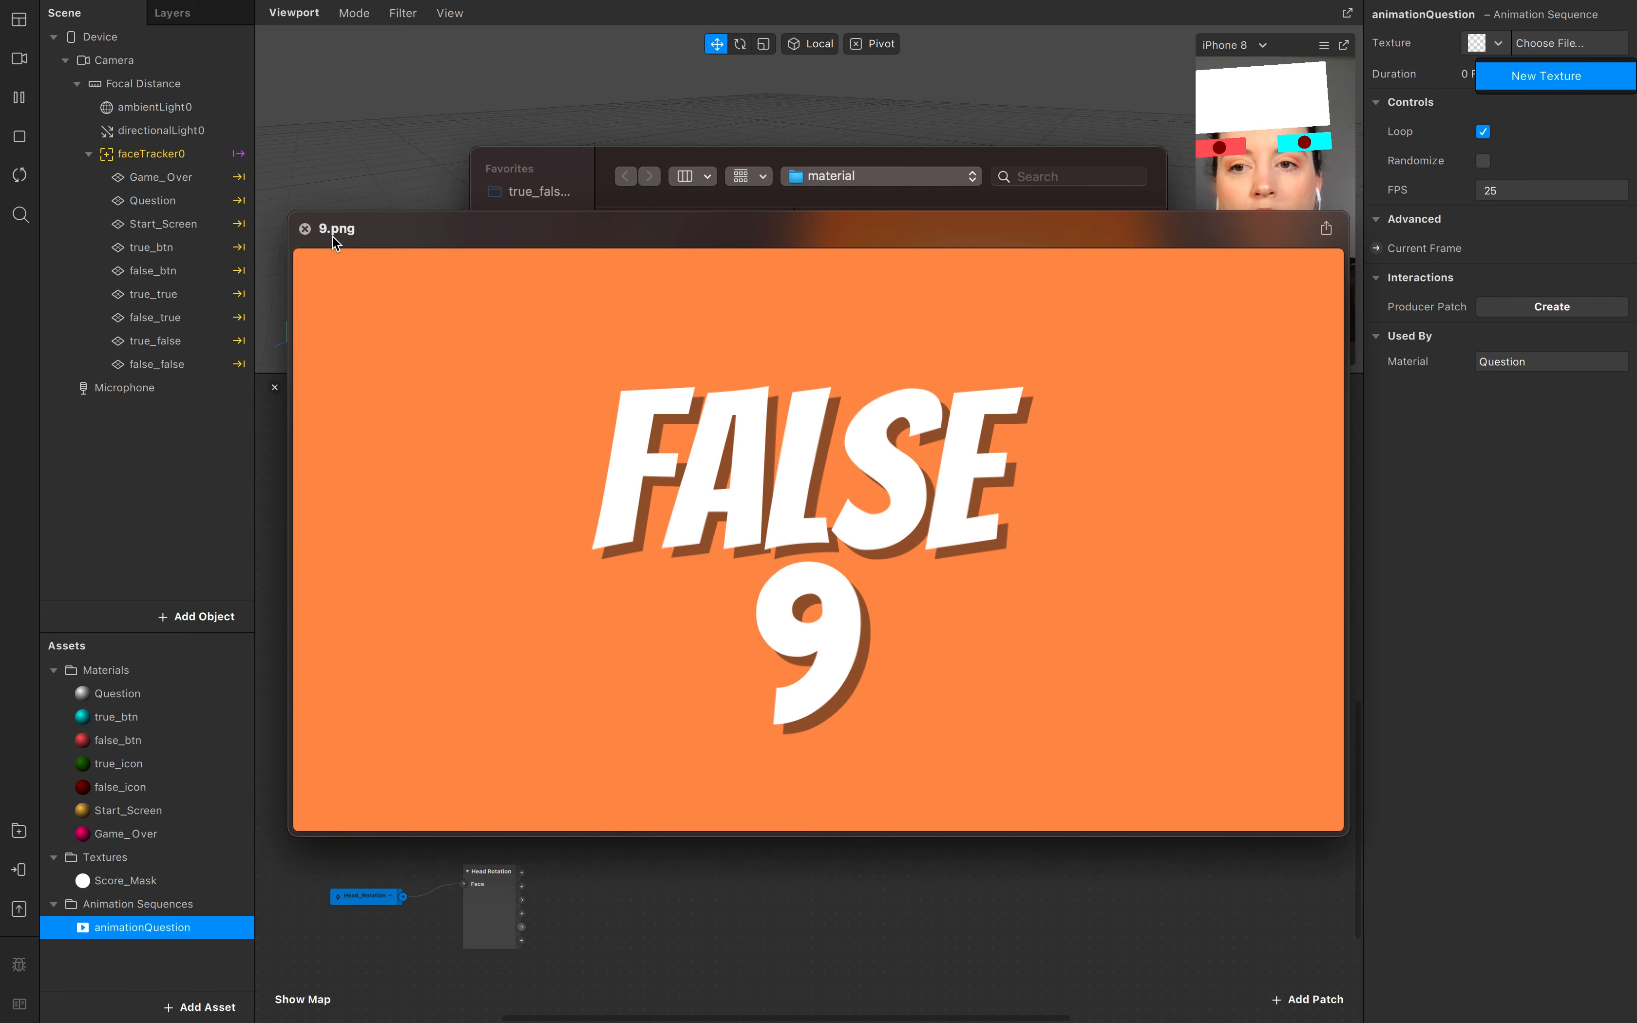
{"action": "key", "text": "space"}
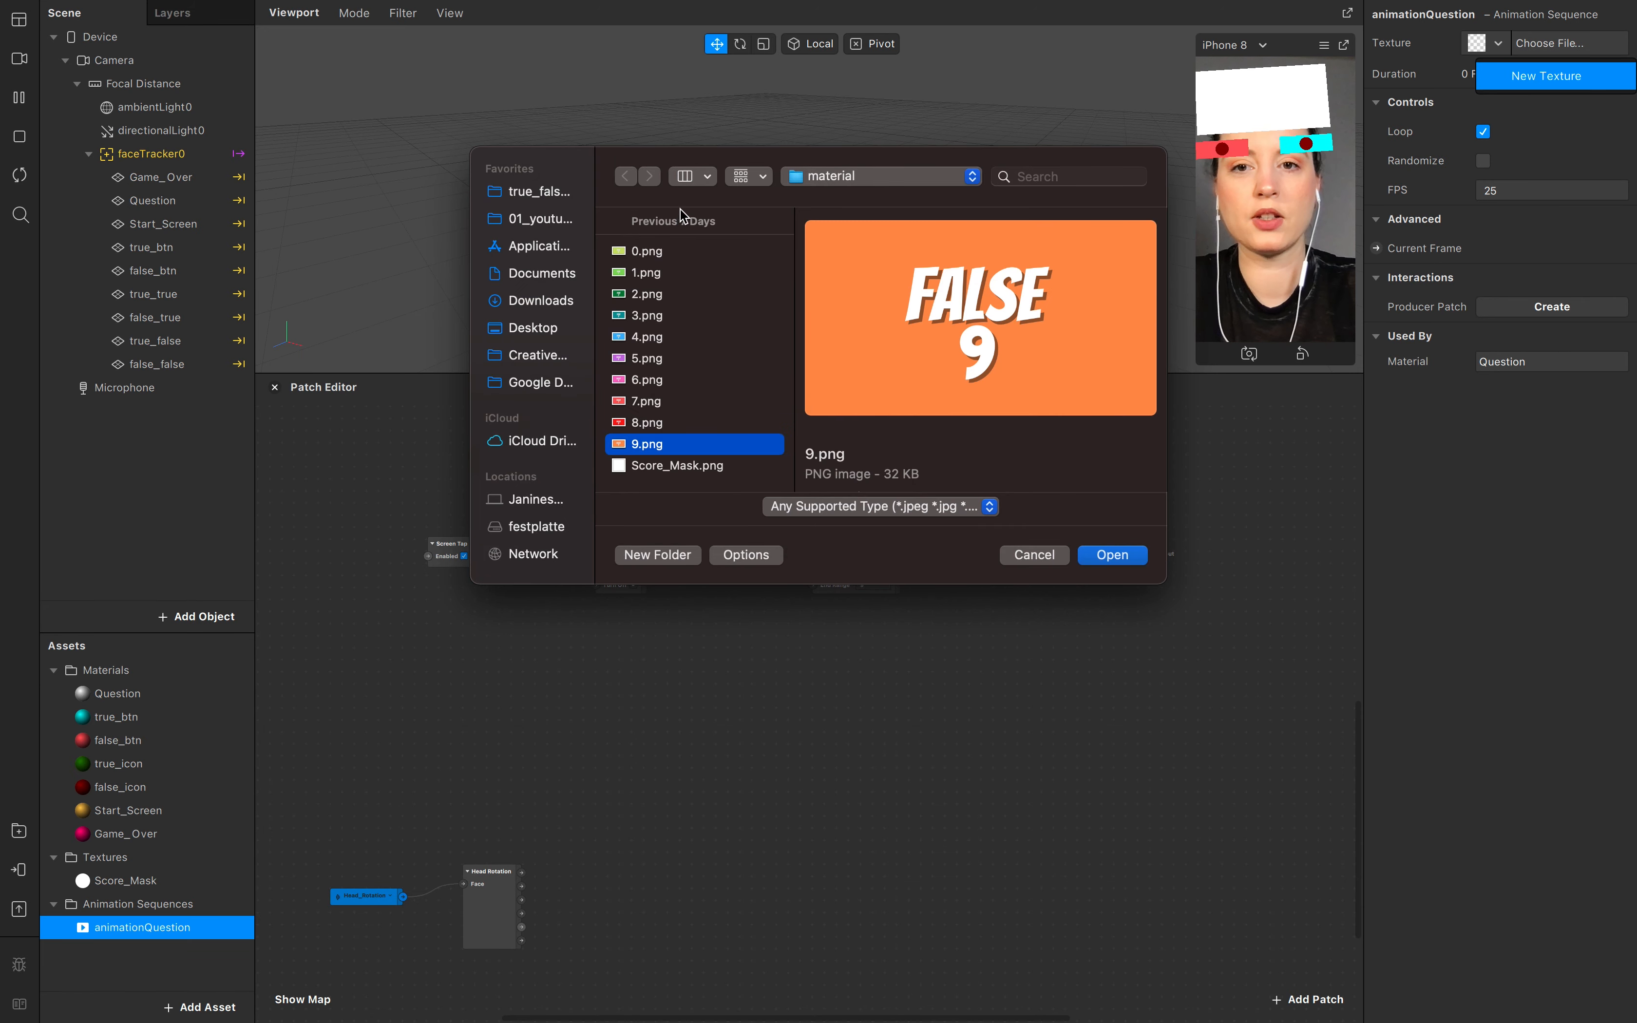
Step: Check the numbered question images again and load them together as the animationQuestion sequence's texture
{"action": "left_click", "coordinate": [649, 252], "text": "shift"}
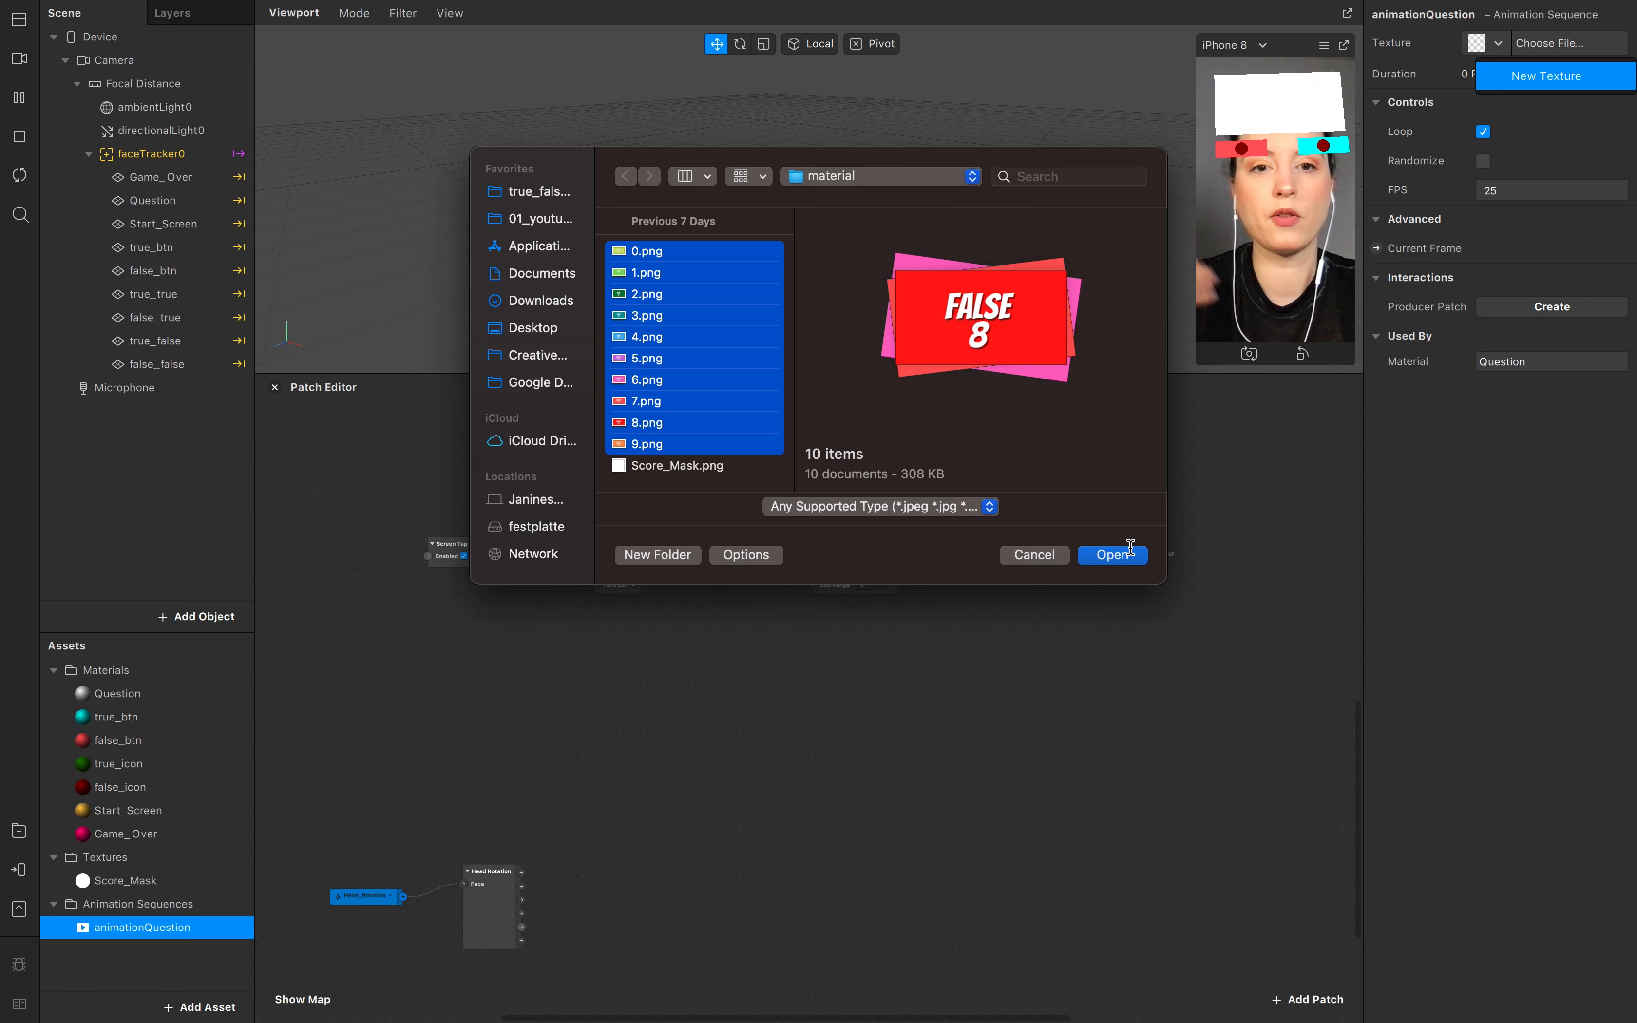
{"action": "left_click", "coordinate": [714, 487]}
{"action": "left_click", "coordinate": [651, 256]}
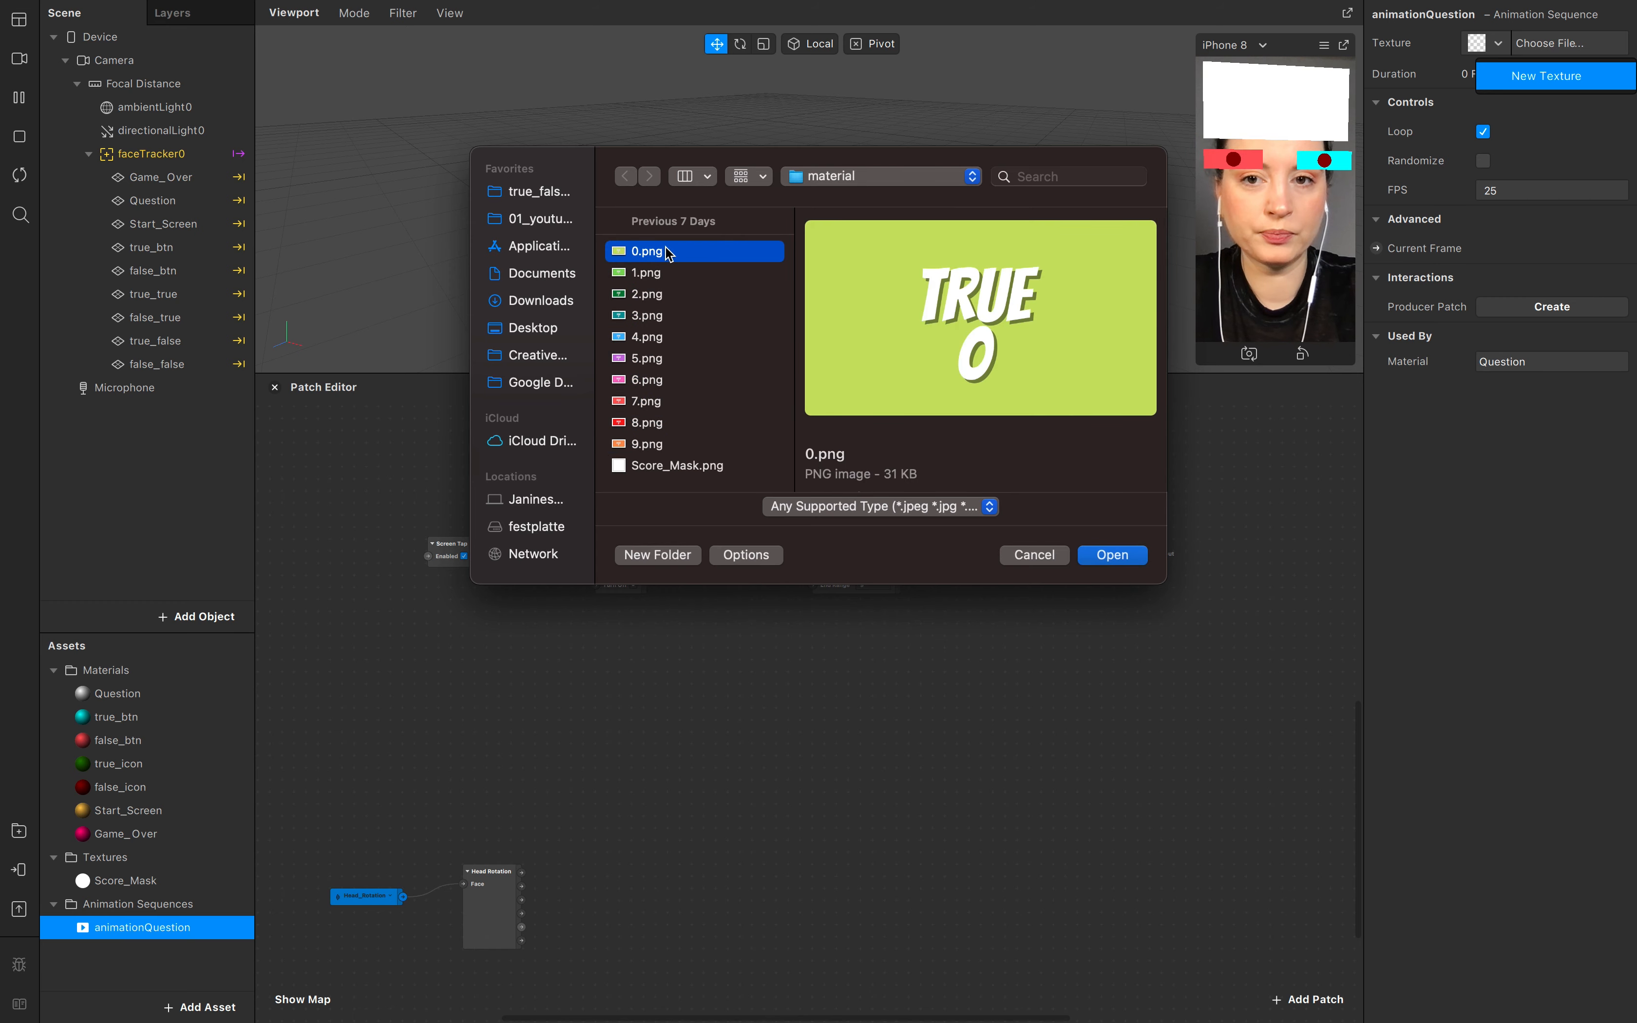
{"action": "key", "text": "Down"}
{"action": "key", "text": "Down"}
{"action": "key", "text": "Down"}
{"action": "key", "text": "Down"}
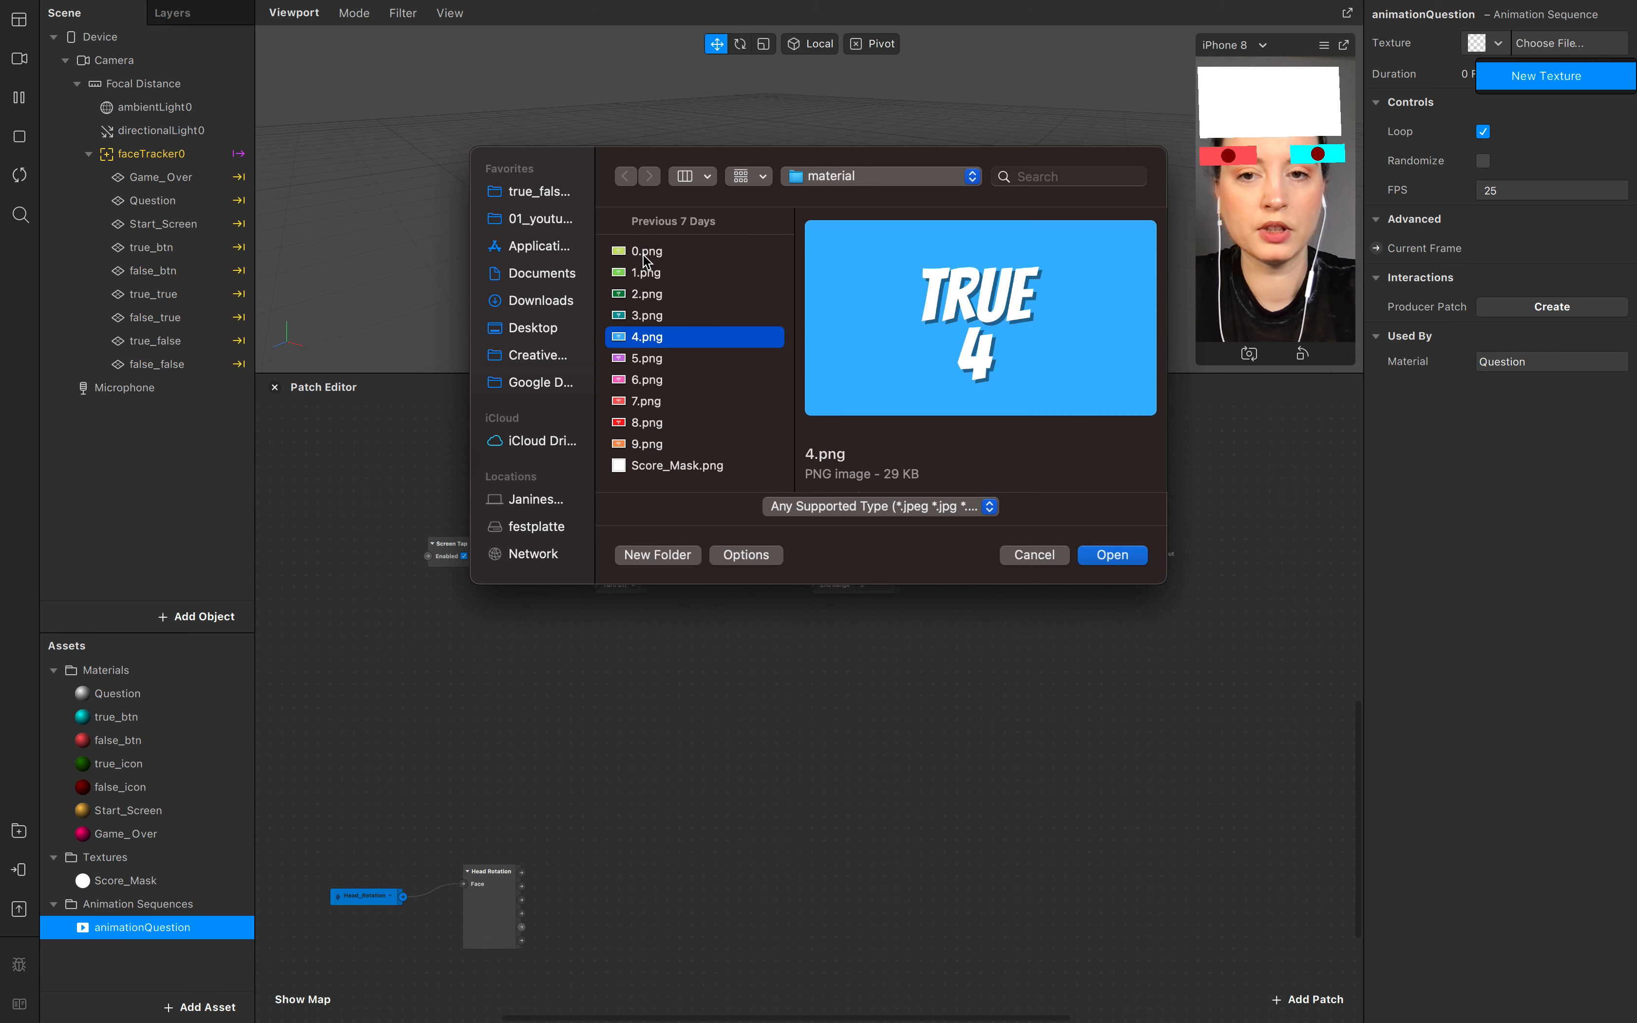
{"action": "key", "text": "Down"}
{"action": "key", "text": "Down"}
{"action": "key", "text": "Down"}
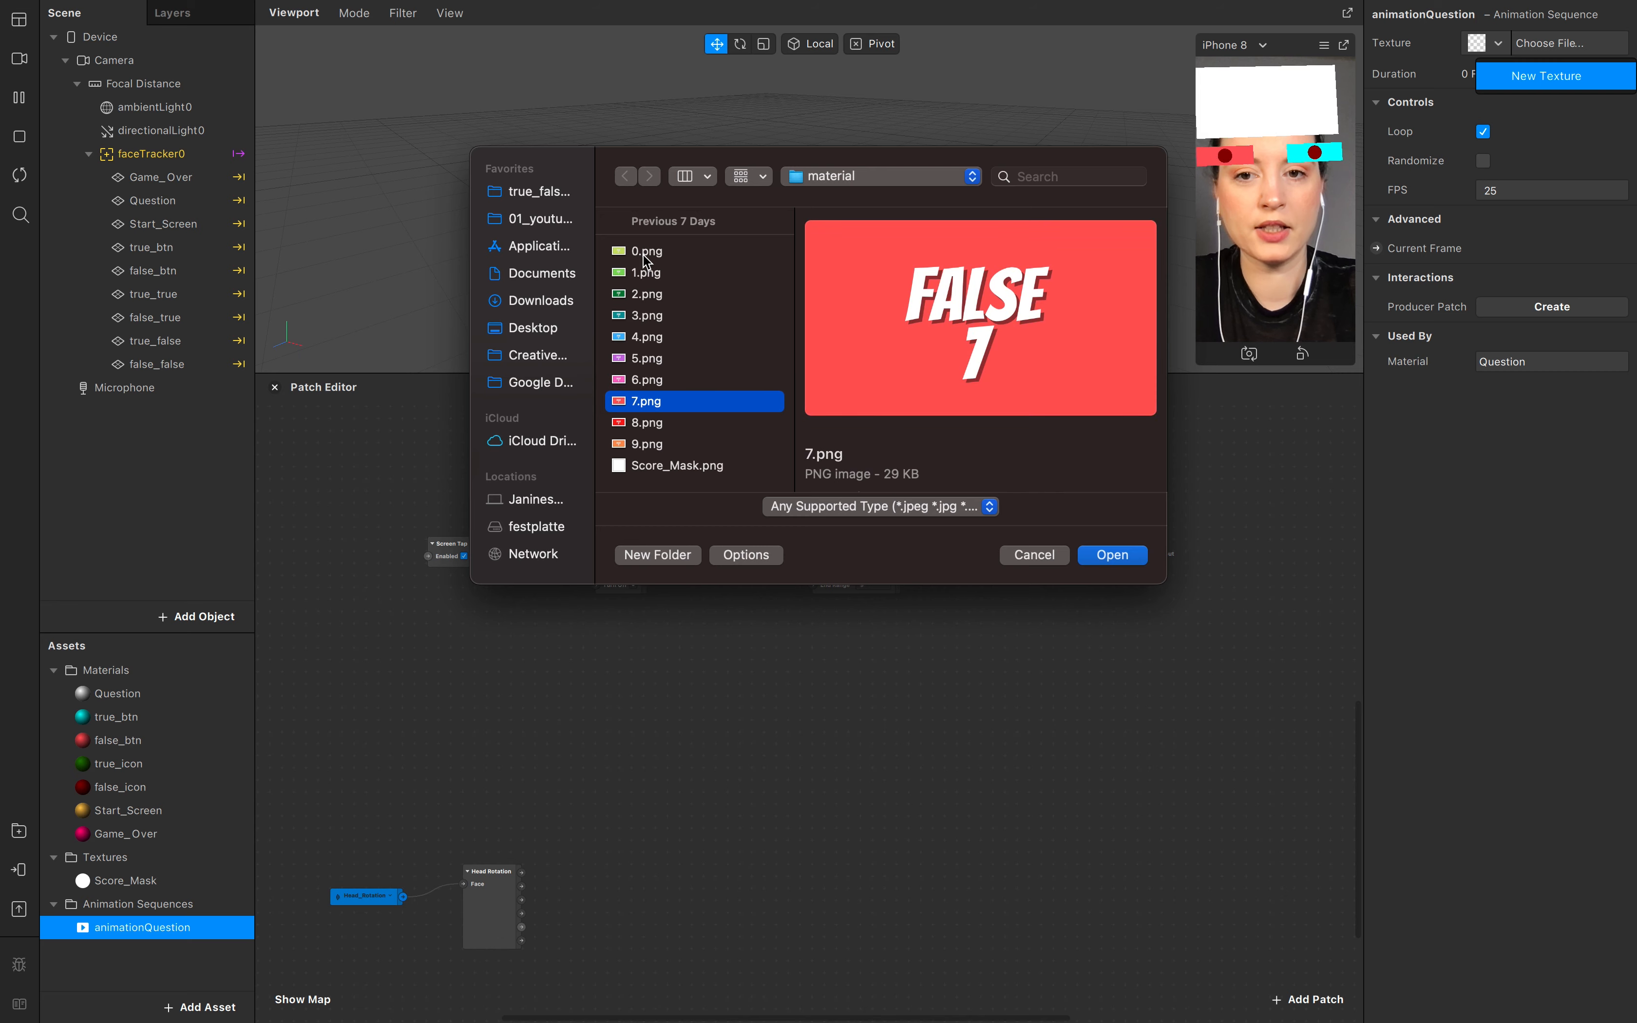
{"action": "key", "text": "Down"}
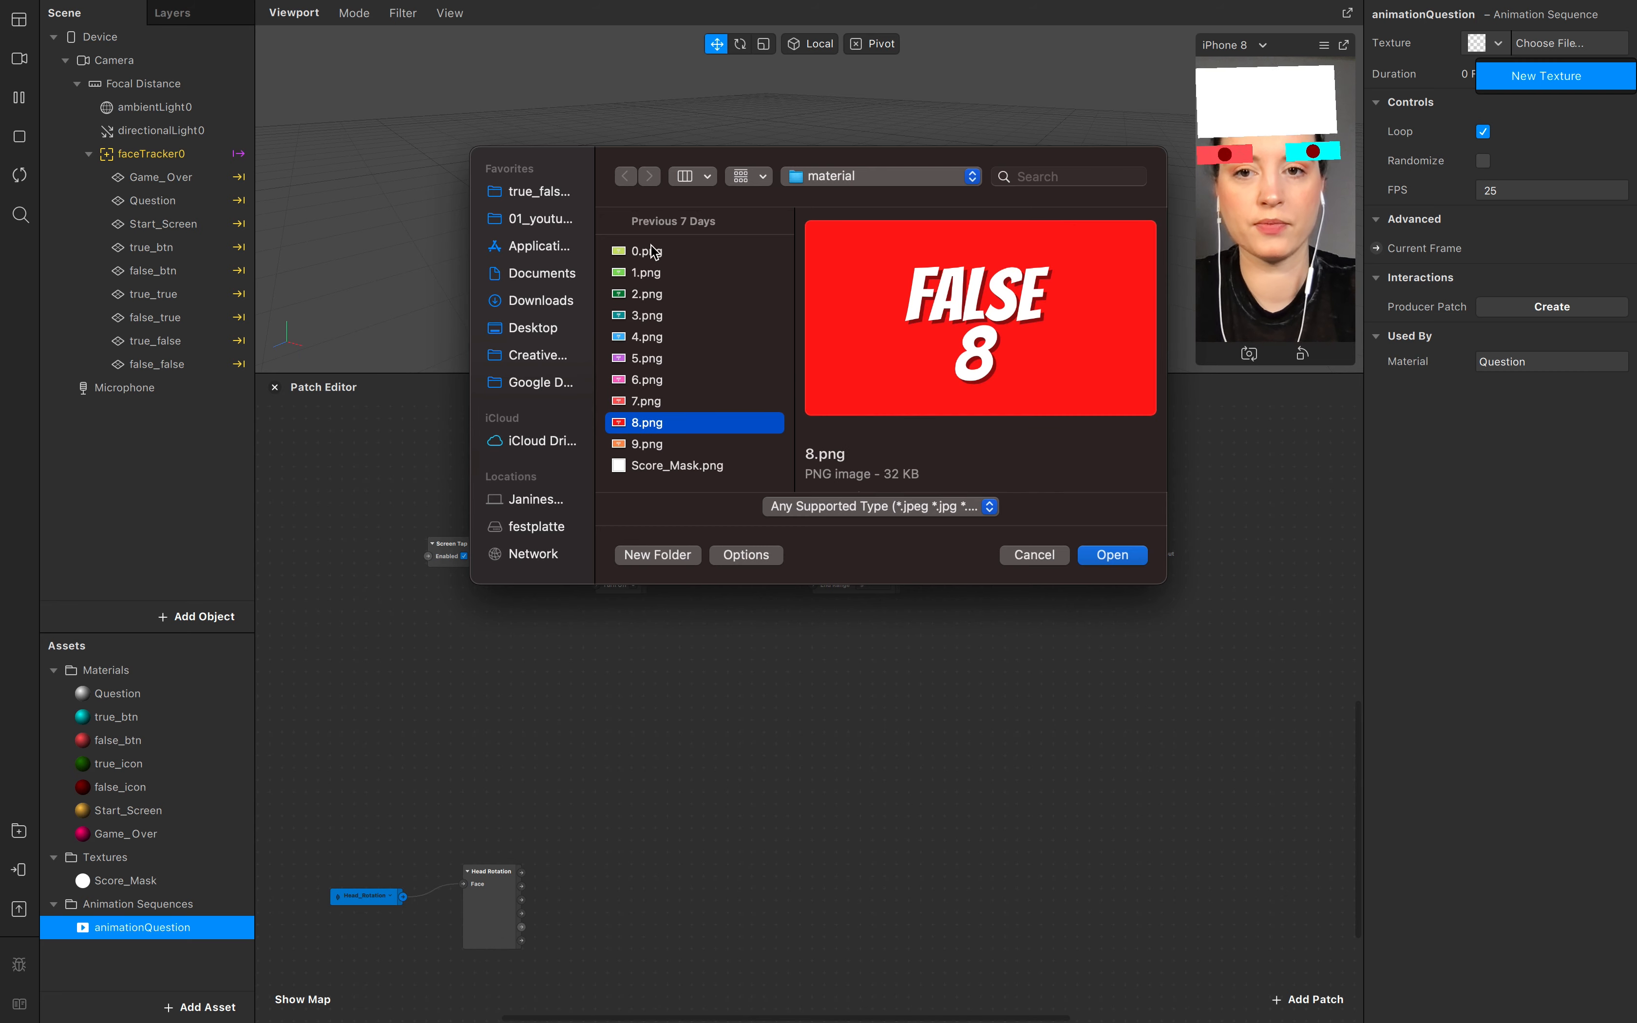
{"action": "key", "text": "Return"}
{"action": "left_click", "coordinate": [115, 905]}
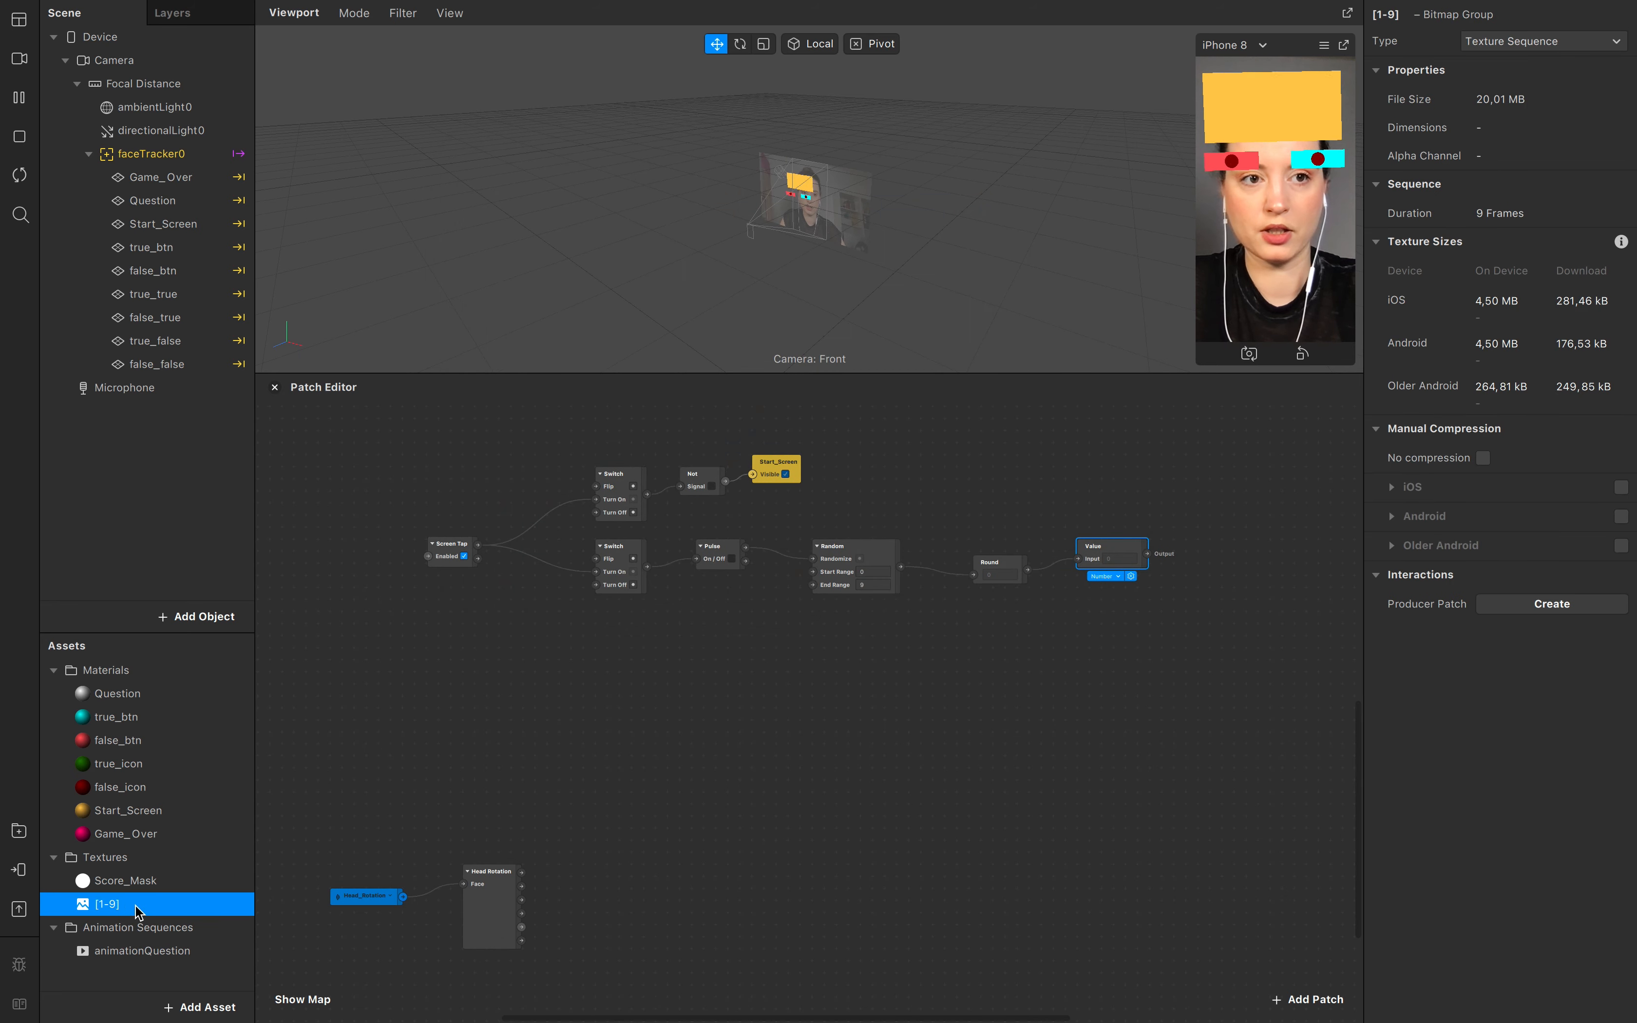
{"action": "left_click", "coordinate": [158, 951]}
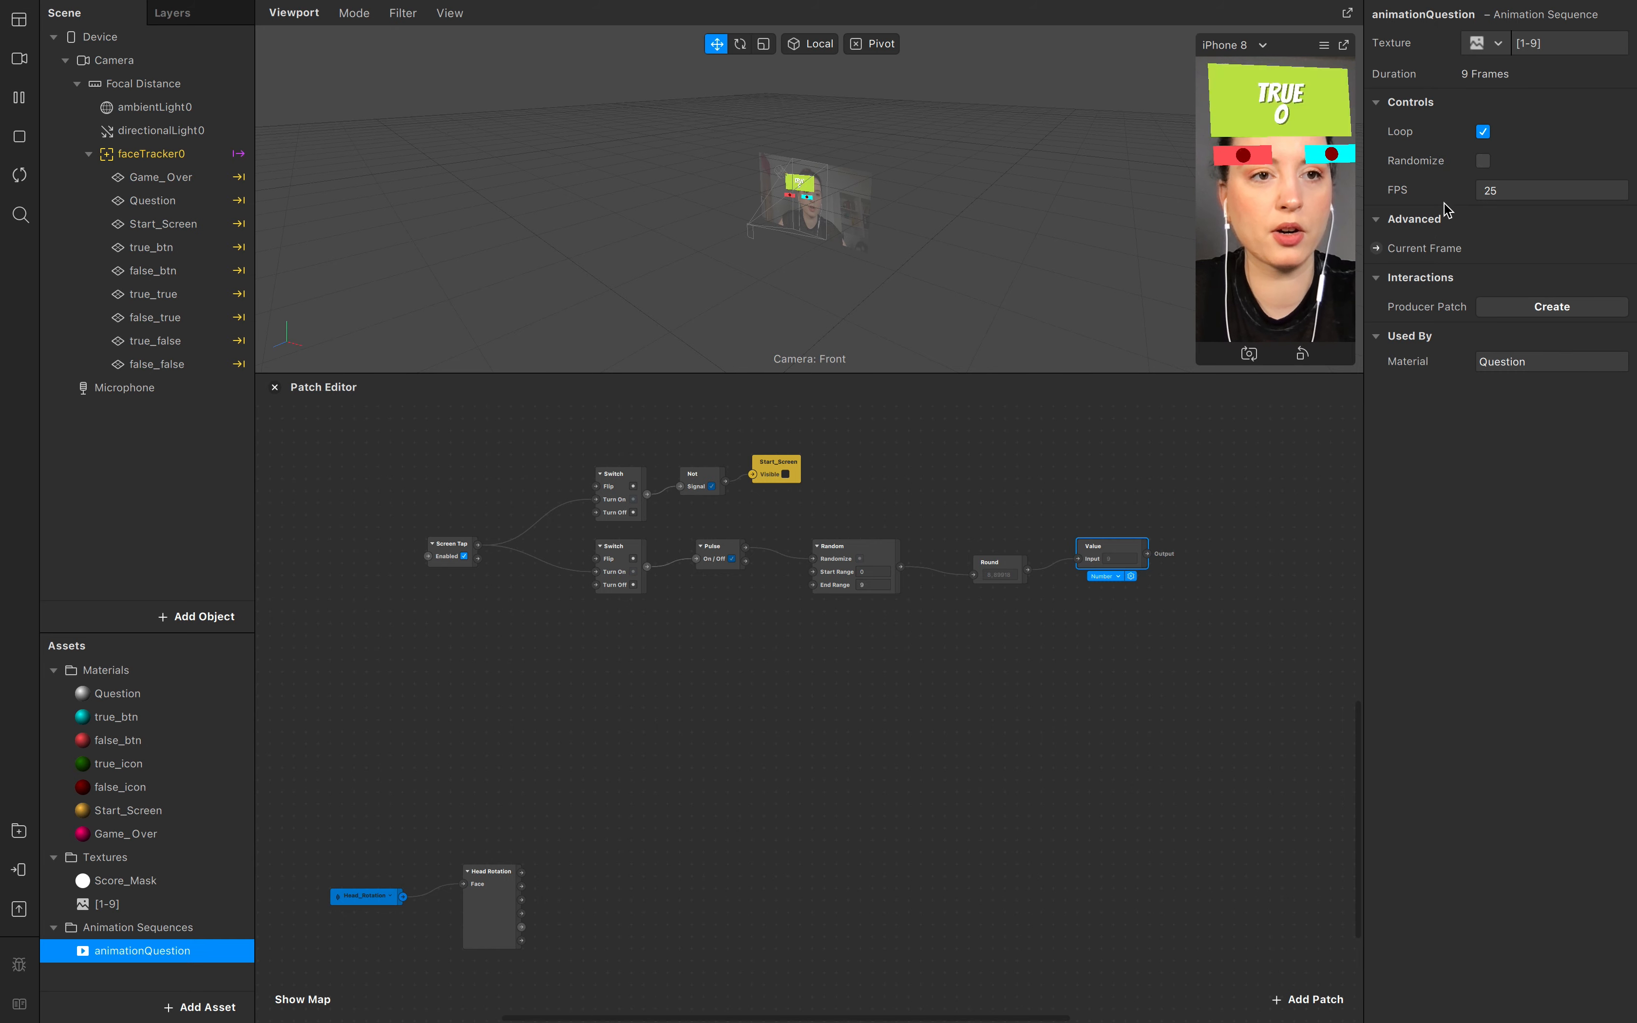
Step: Turn off Loop for animationQuestion and drive its Current Frame from the Value patch's output
{"action": "left_click", "coordinate": [1483, 131]}
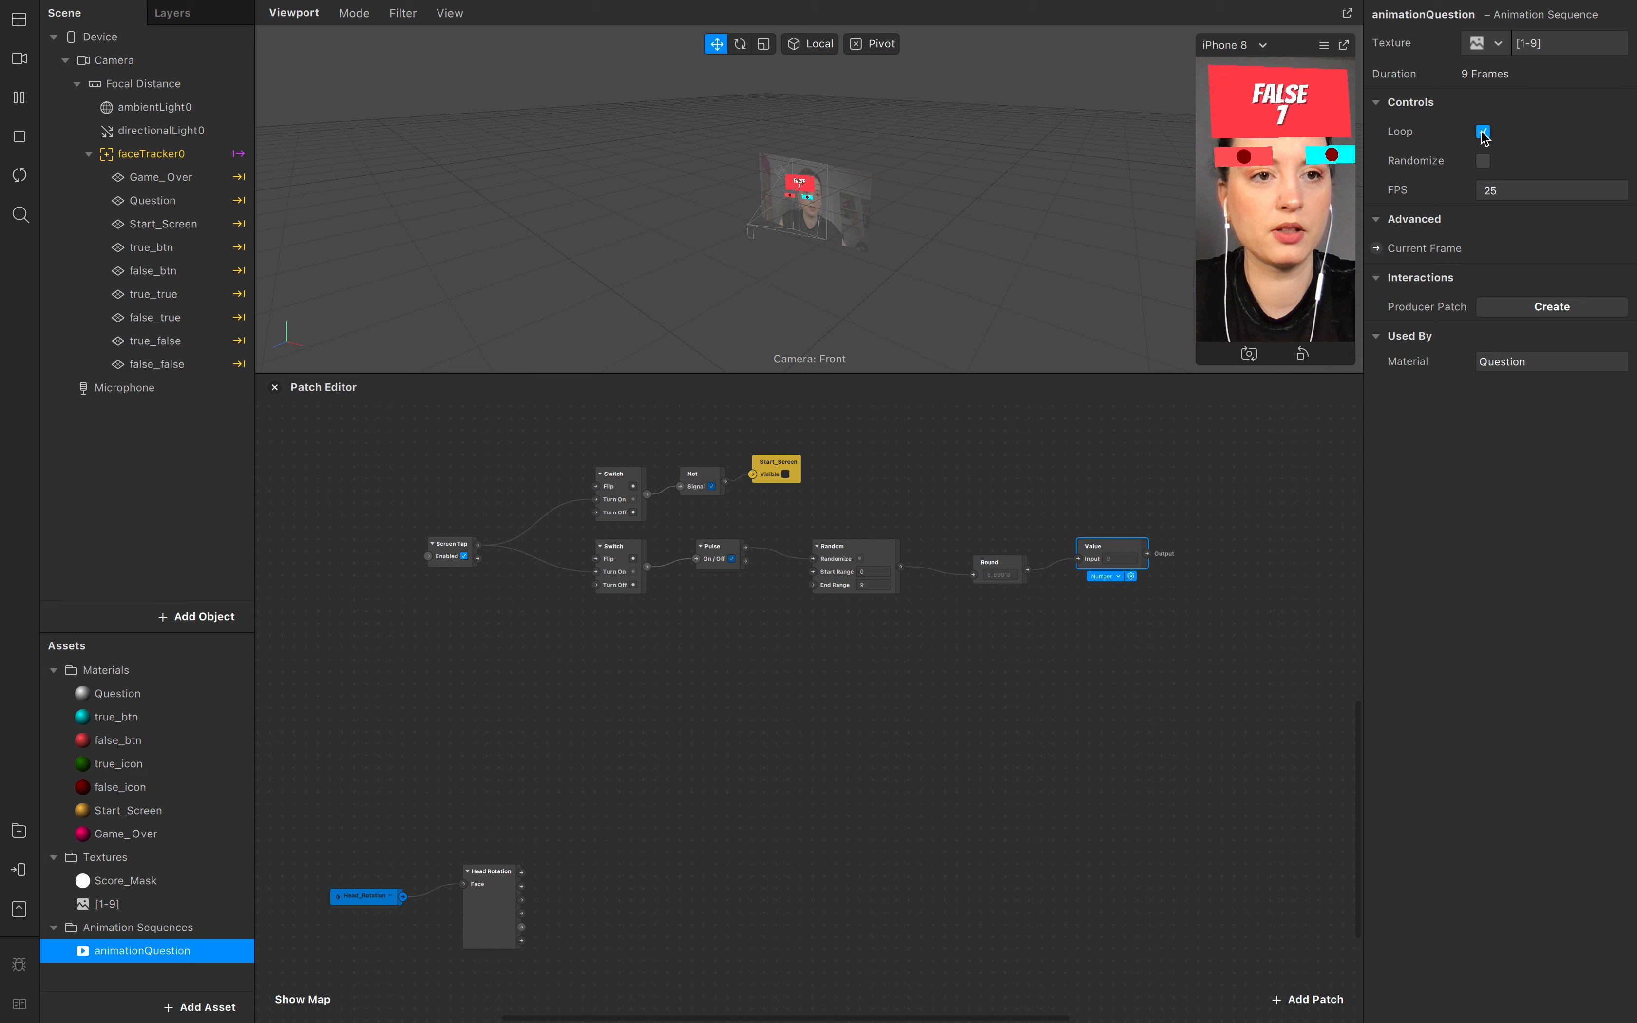
{"action": "left_click", "coordinate": [1377, 249]}
{"action": "left_click_drag", "start_coordinate": [819, 734], "coordinate": [1205, 548]}
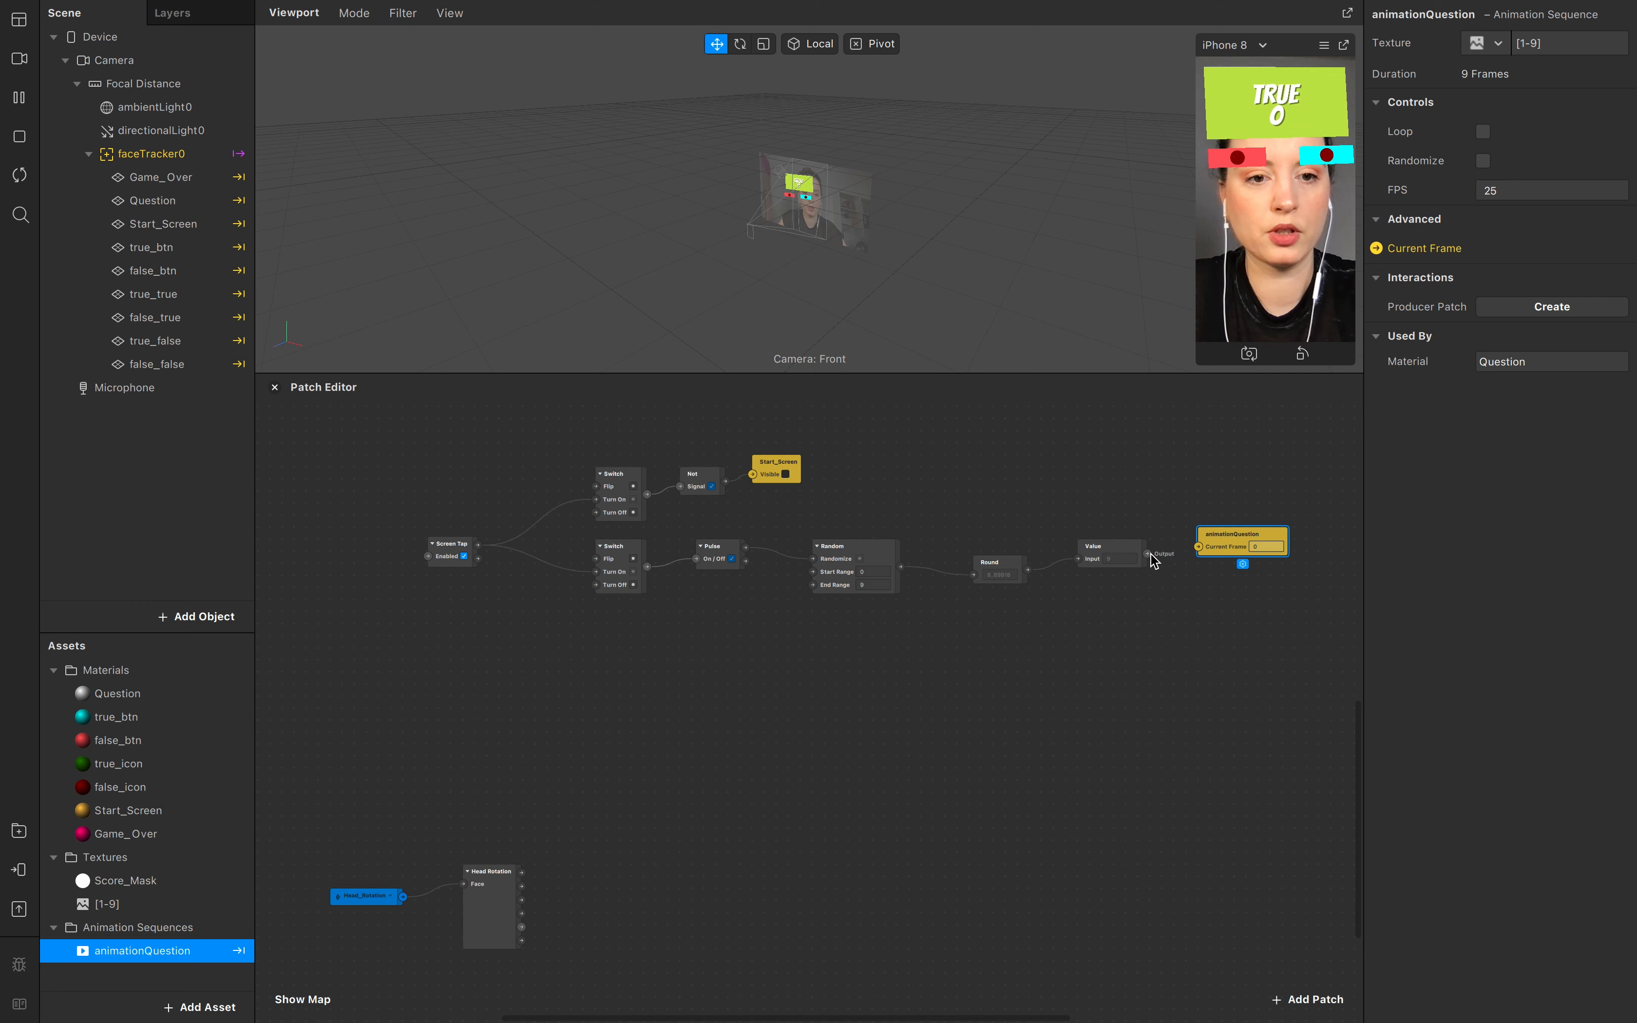
{"action": "left_click_drag", "start_coordinate": [1148, 554], "coordinate": [1199, 547]}
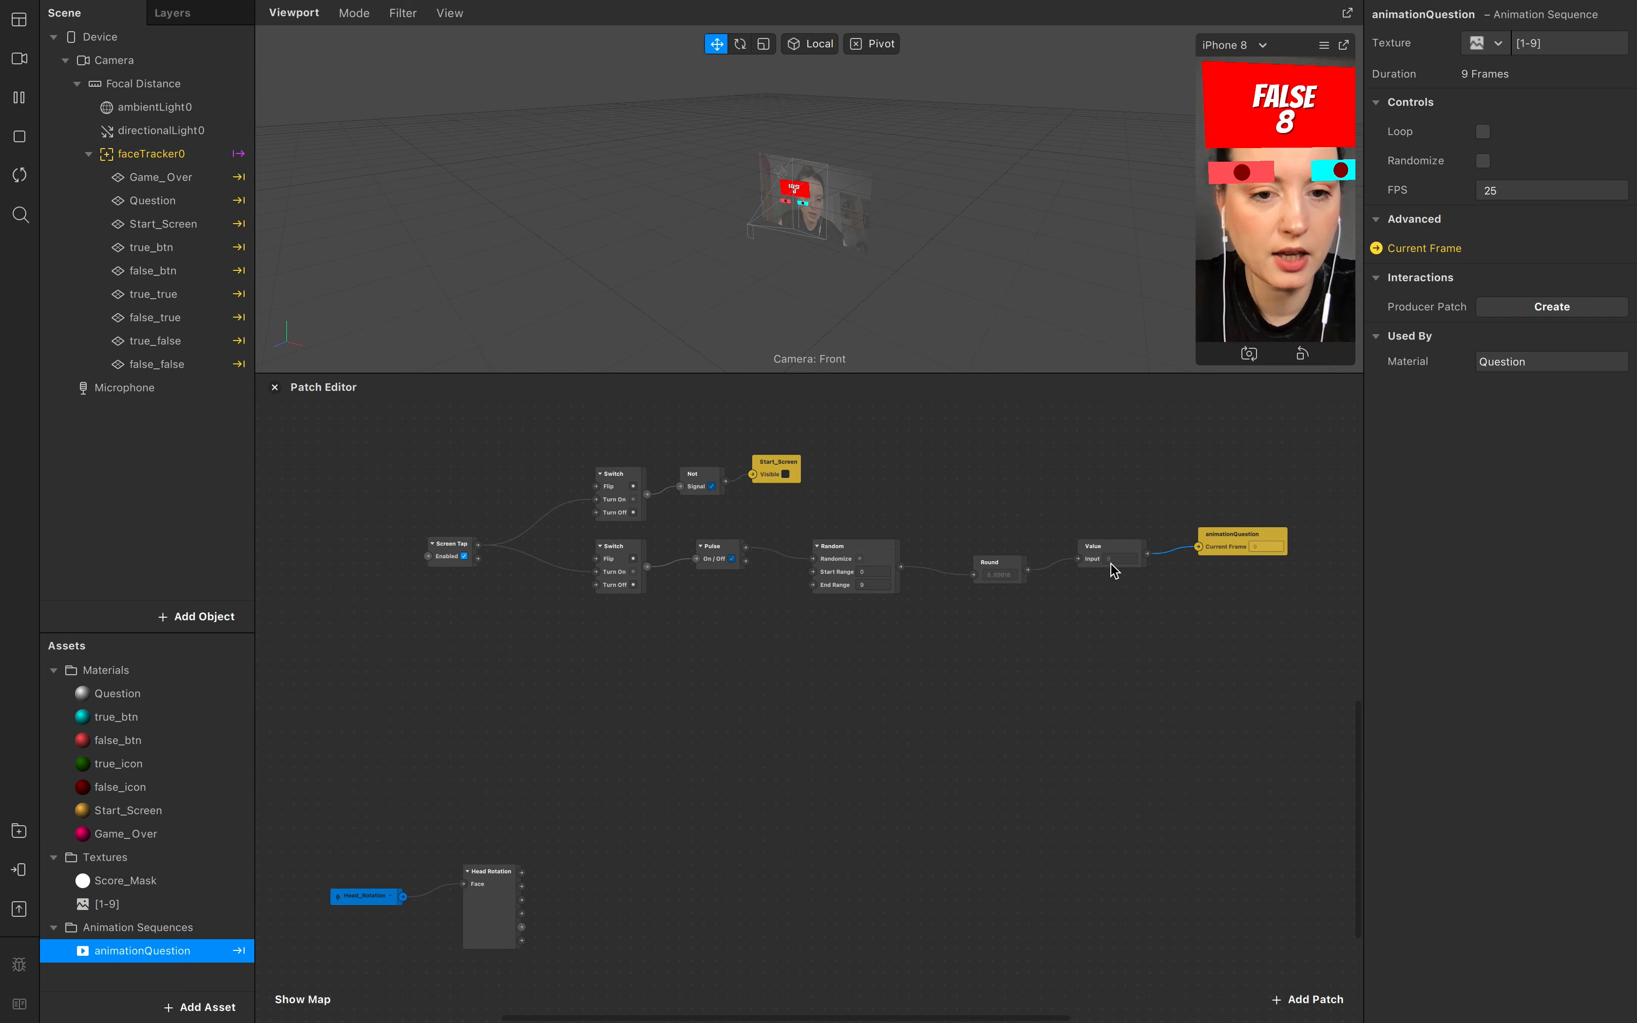
Step: Test the random question selection by restarting the preview and tapping the simulated phone screen
{"action": "scroll", "coordinate": [1117, 572], "scroll_direction": "up", "scroll_amount": 3}
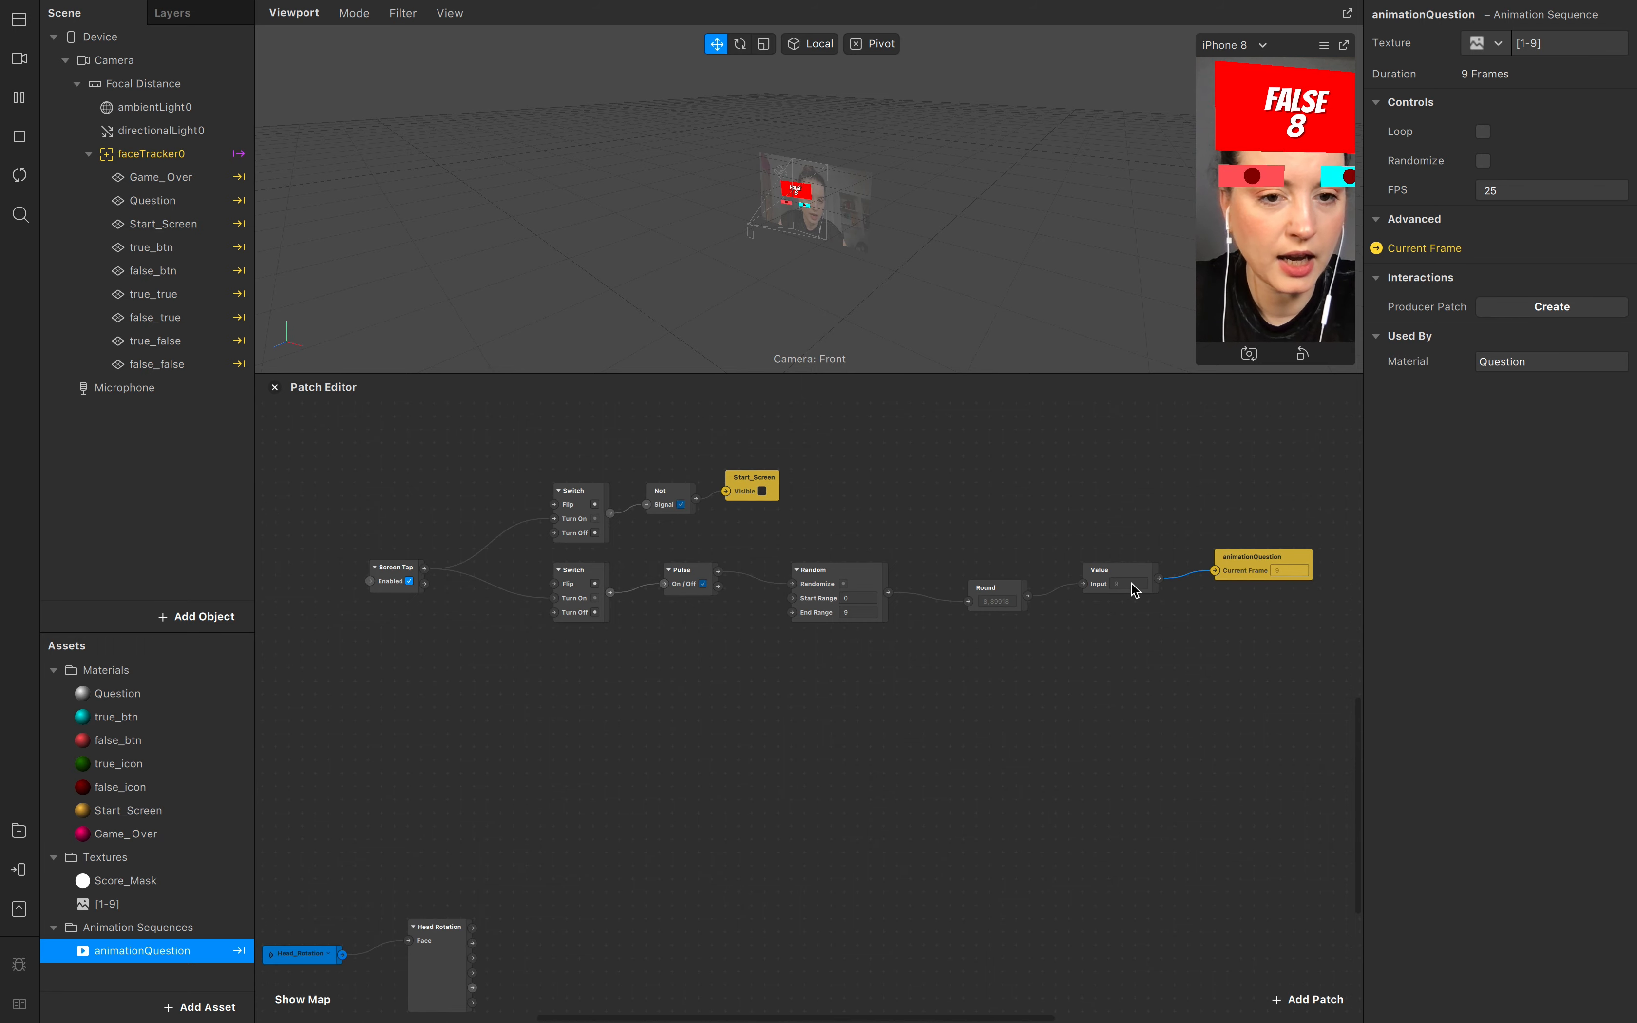
{"action": "scroll", "coordinate": [1135, 590], "scroll_direction": "up", "scroll_amount": 5}
{"action": "scroll", "coordinate": [1131, 583], "scroll_direction": "down", "scroll_amount": 2}
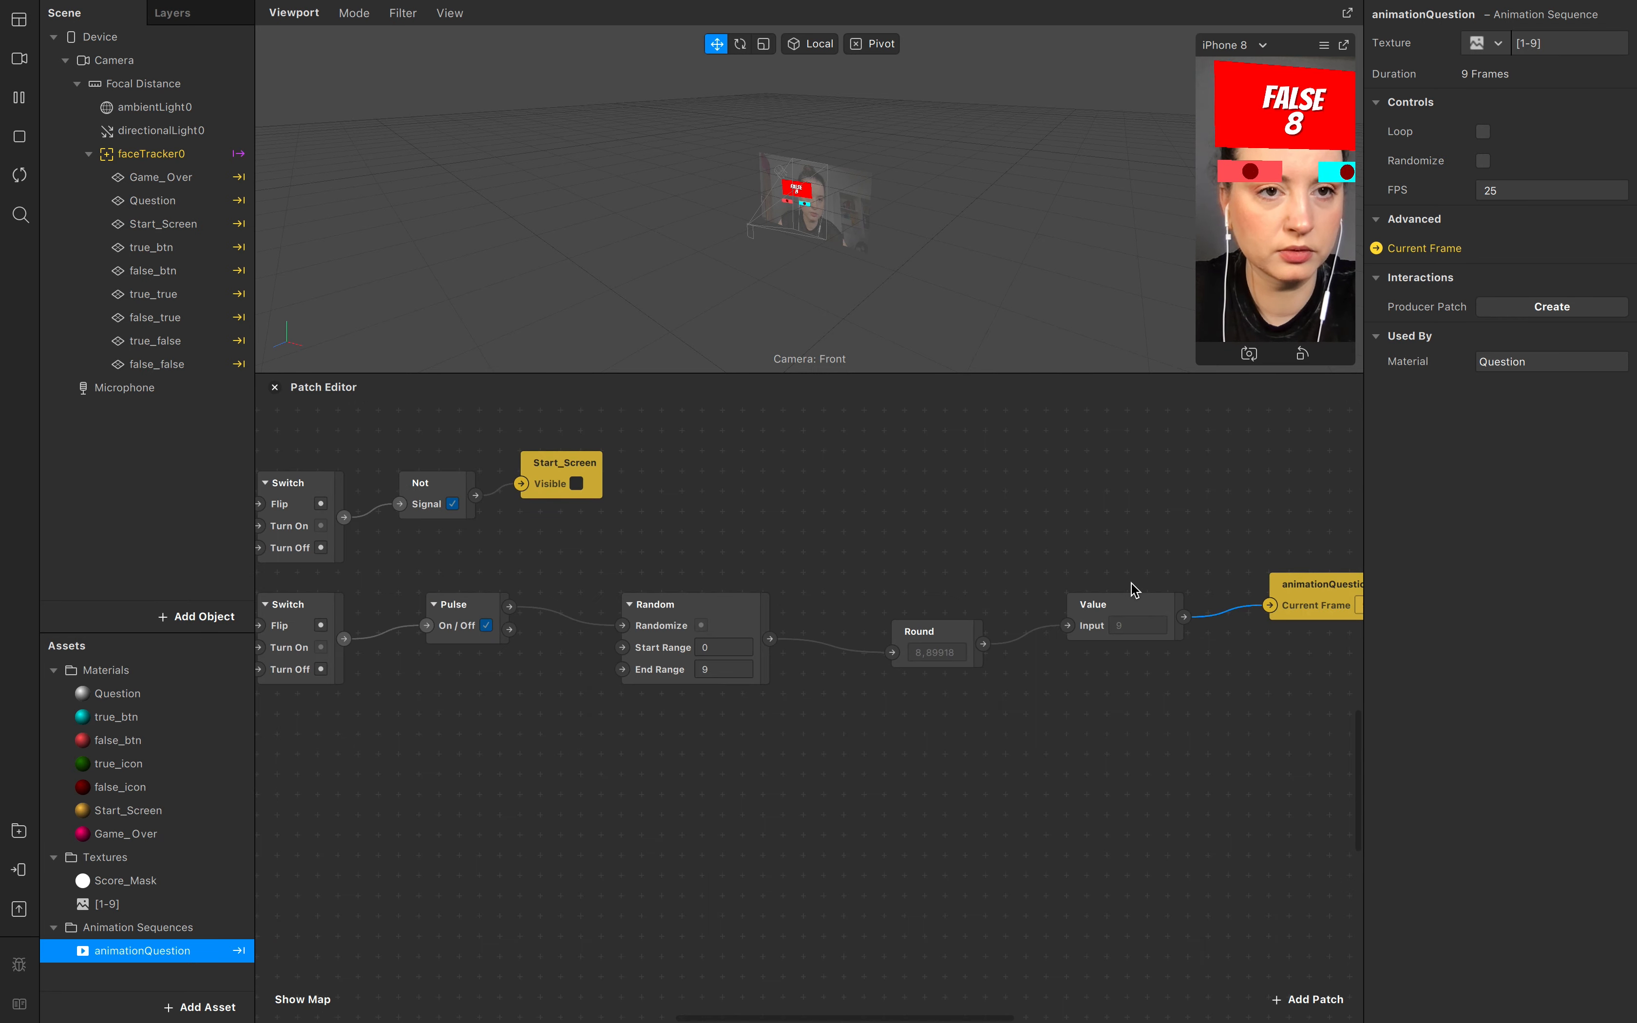
{"action": "scroll", "coordinate": [1131, 584], "scroll_direction": "right", "scroll_amount": 5}
{"action": "scroll", "coordinate": [1131, 583], "scroll_direction": "down", "scroll_amount": 1}
{"action": "left_click", "coordinate": [19, 175]}
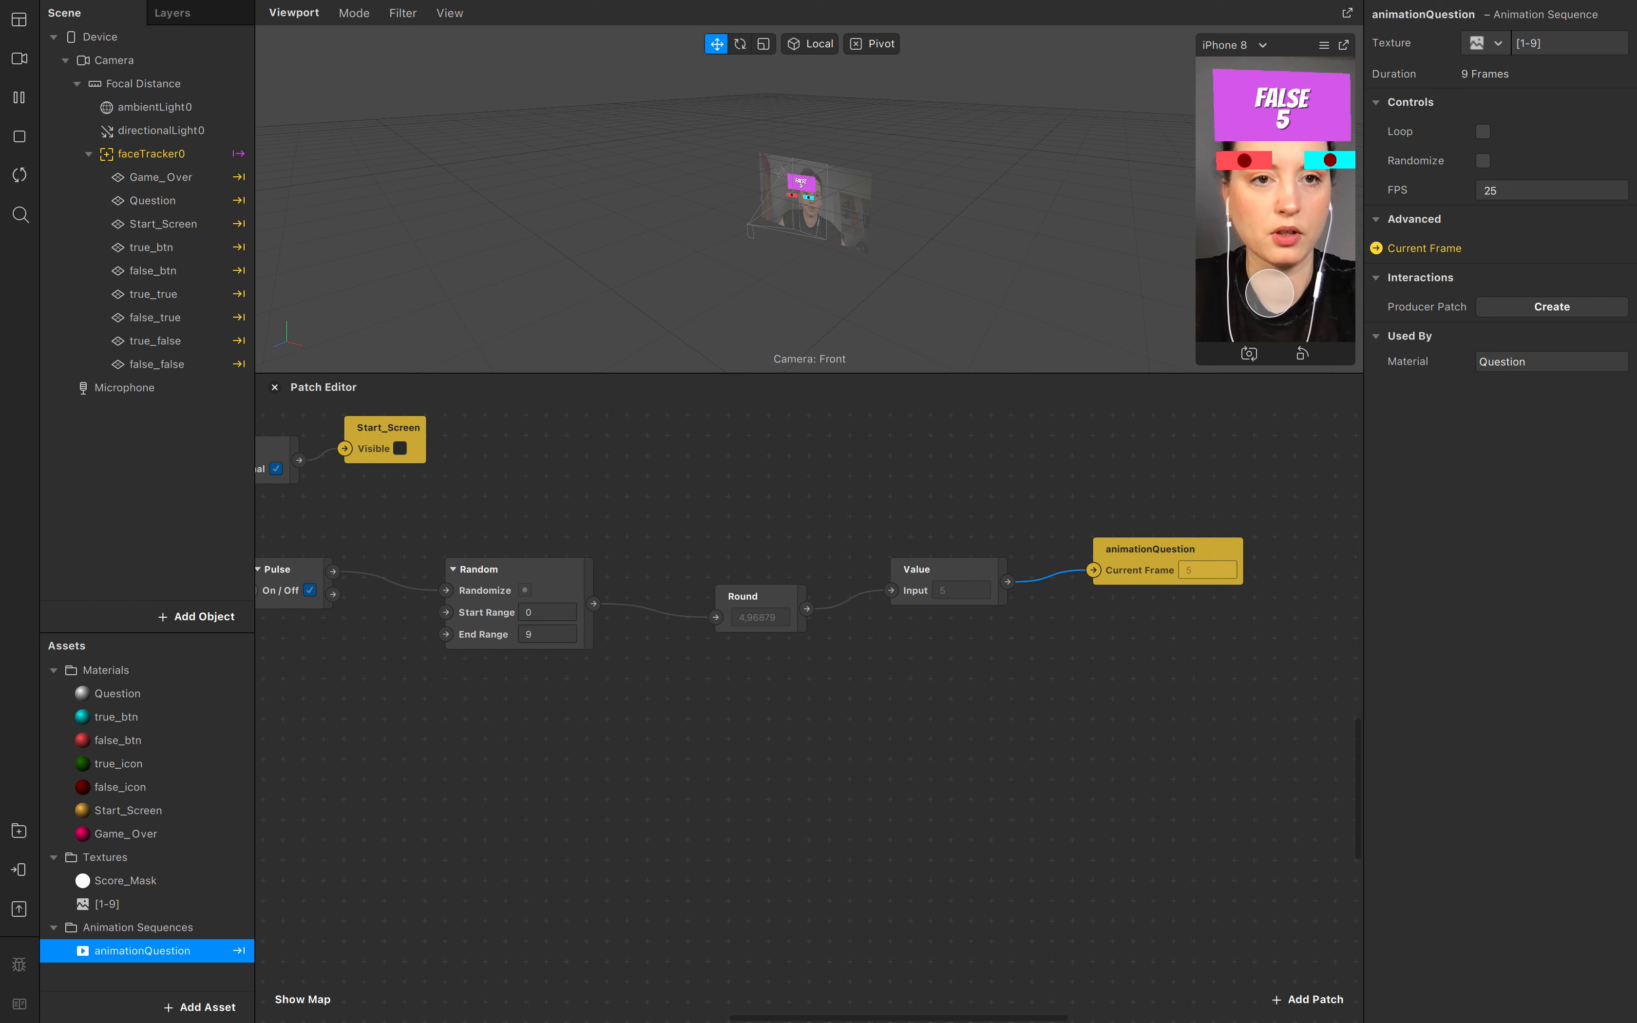
{"action": "left_click", "coordinate": [20, 175]}
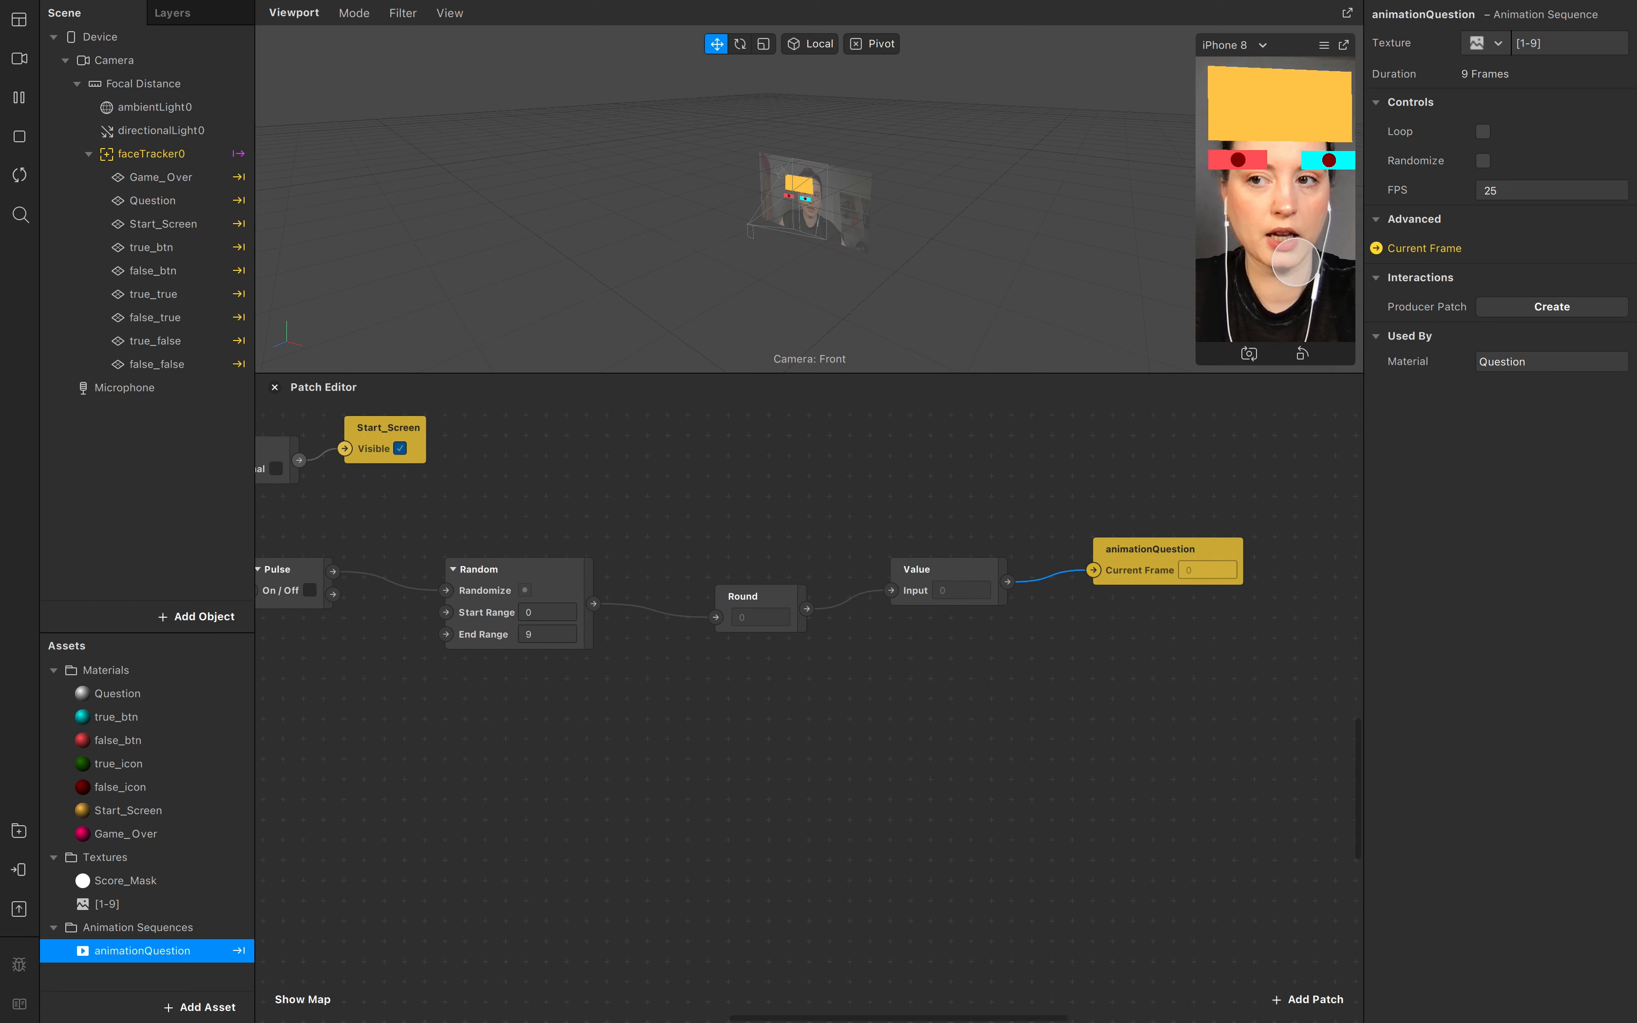
{"action": "left_click", "coordinate": [1296, 264]}
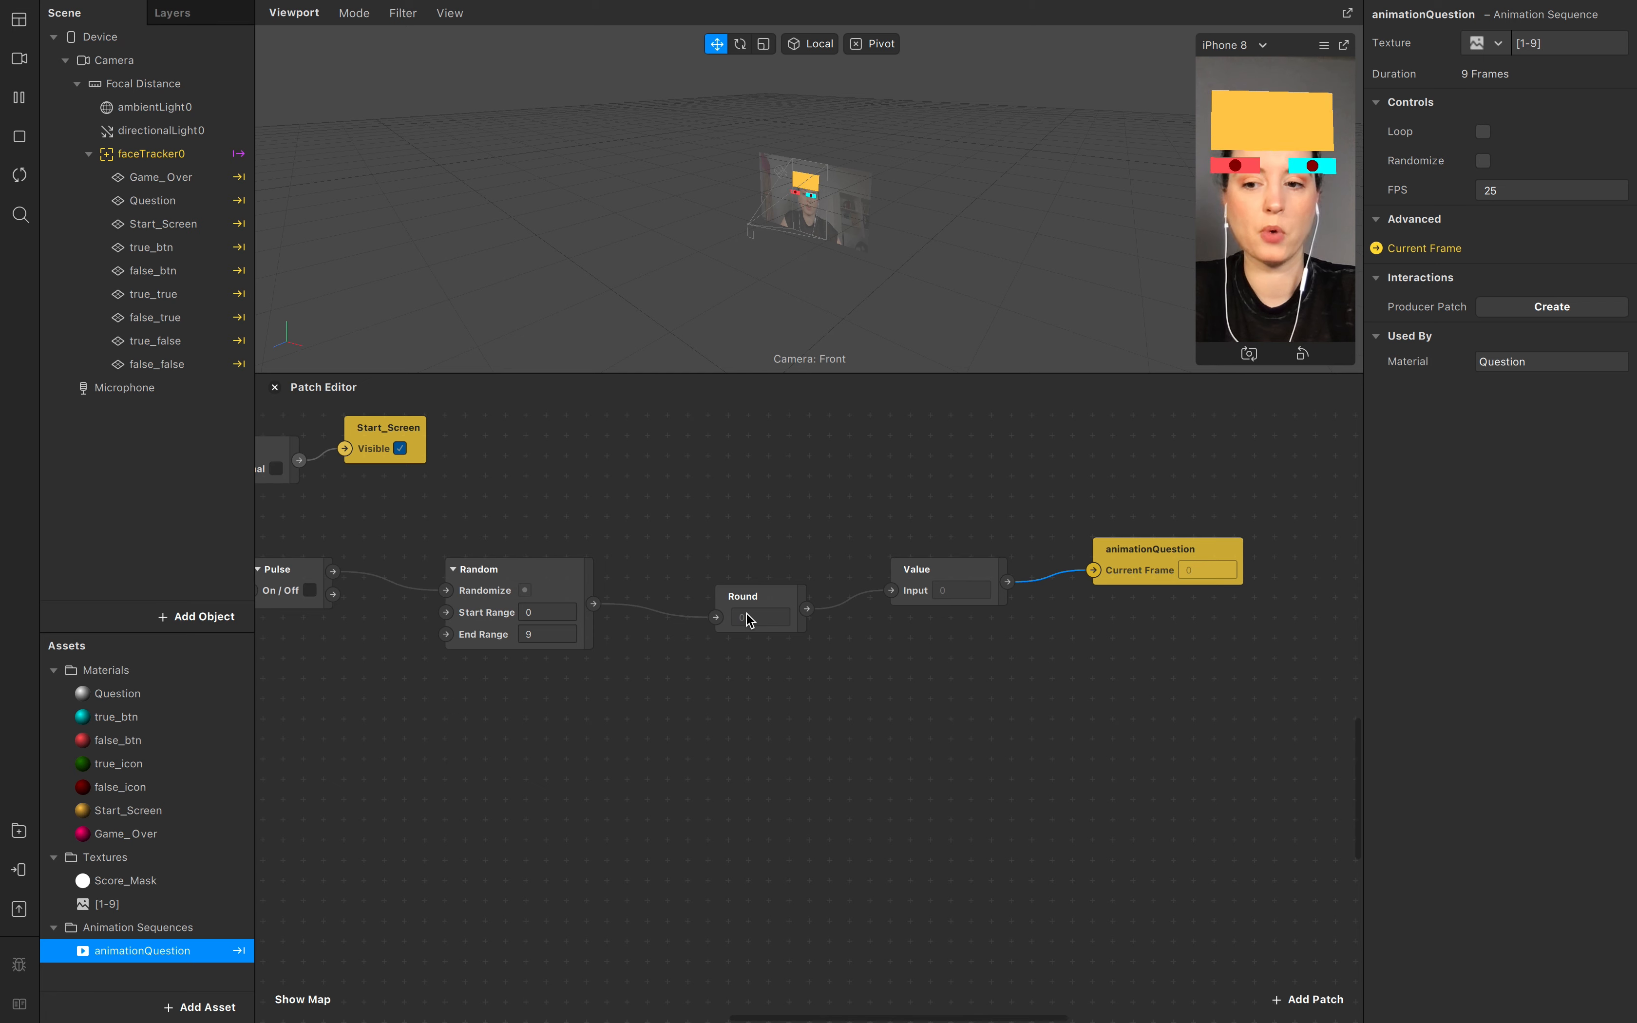
Step: Review the Random patch's End Range setting
{"action": "left_click", "coordinate": [466, 636]}
{"action": "left_click", "coordinate": [533, 634]}
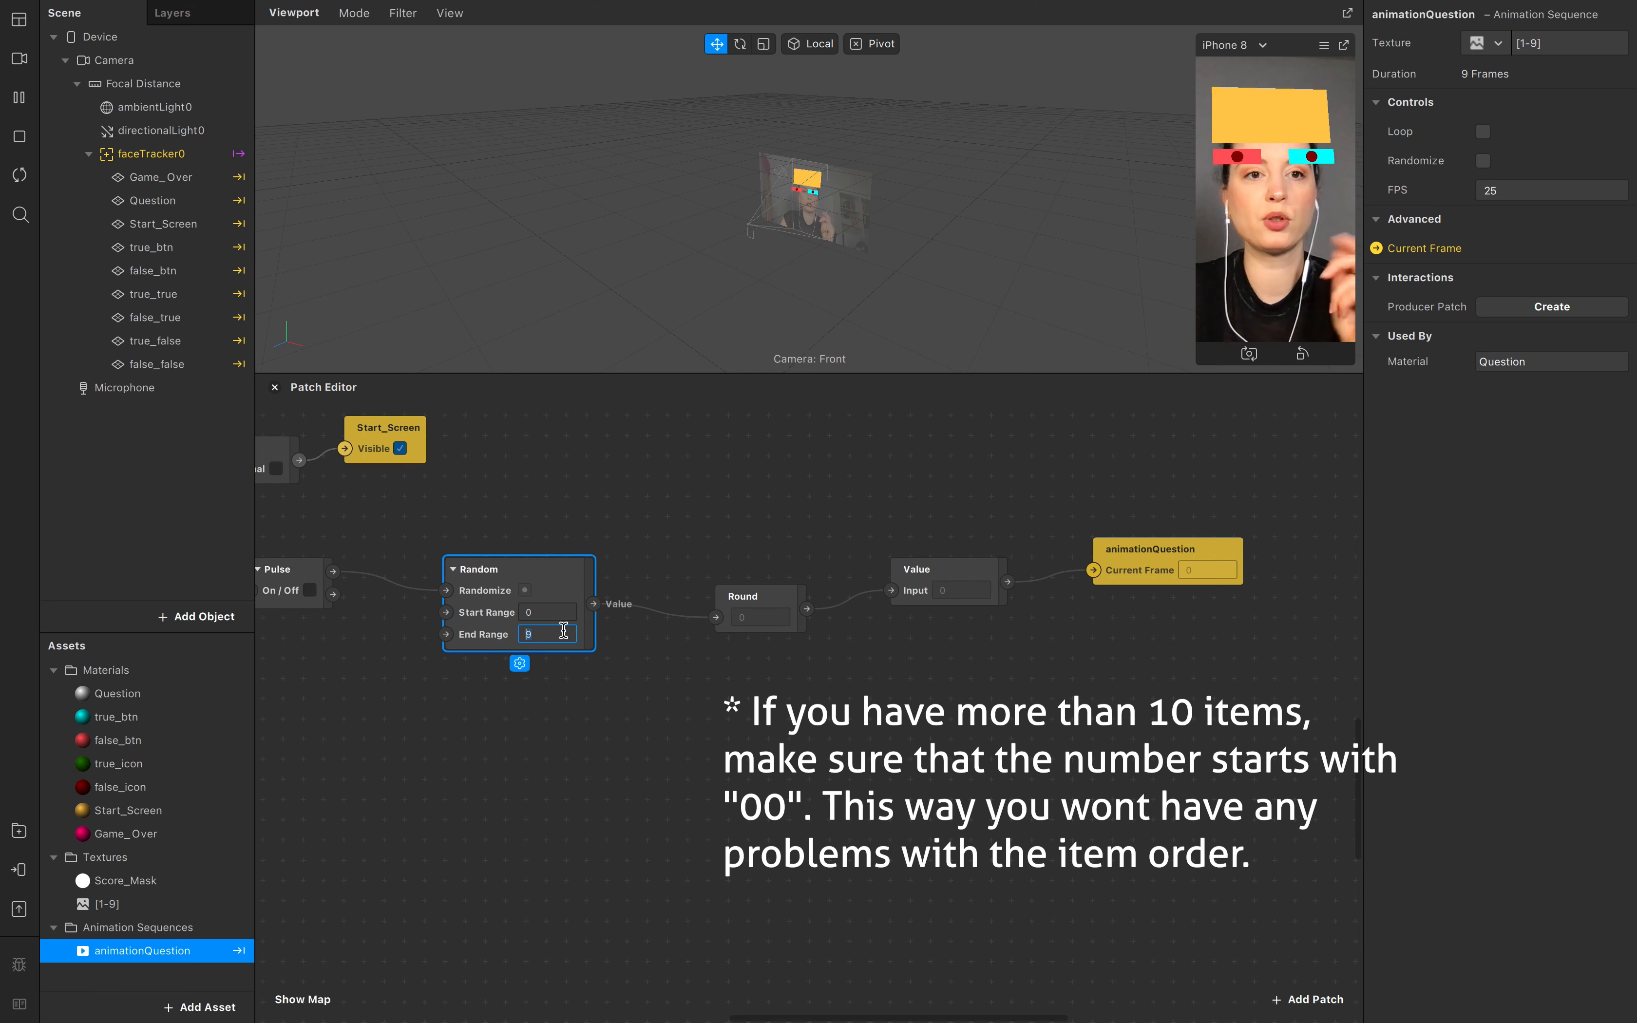
{"action": "left_click", "coordinate": [710, 791]}
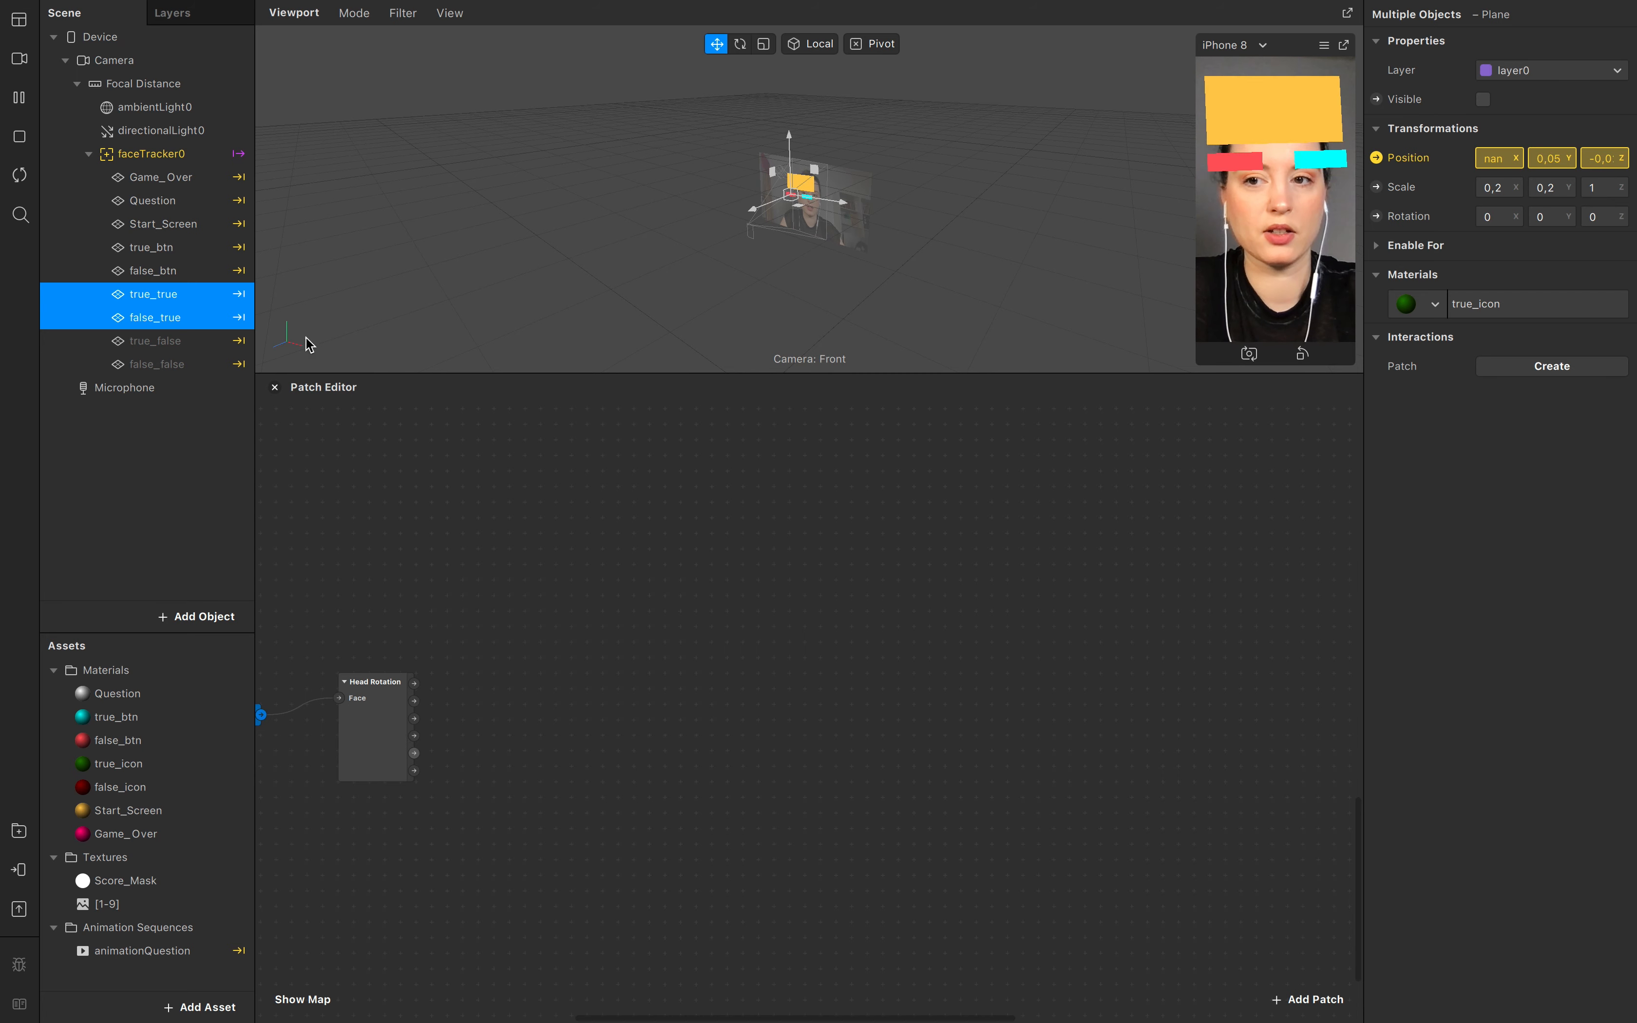
Step: Create Visible patches for the true_true and false_true planes and place the false_true patch above the other
{"action": "left_click", "coordinate": [188, 478]}
{"action": "left_click", "coordinate": [165, 296]}
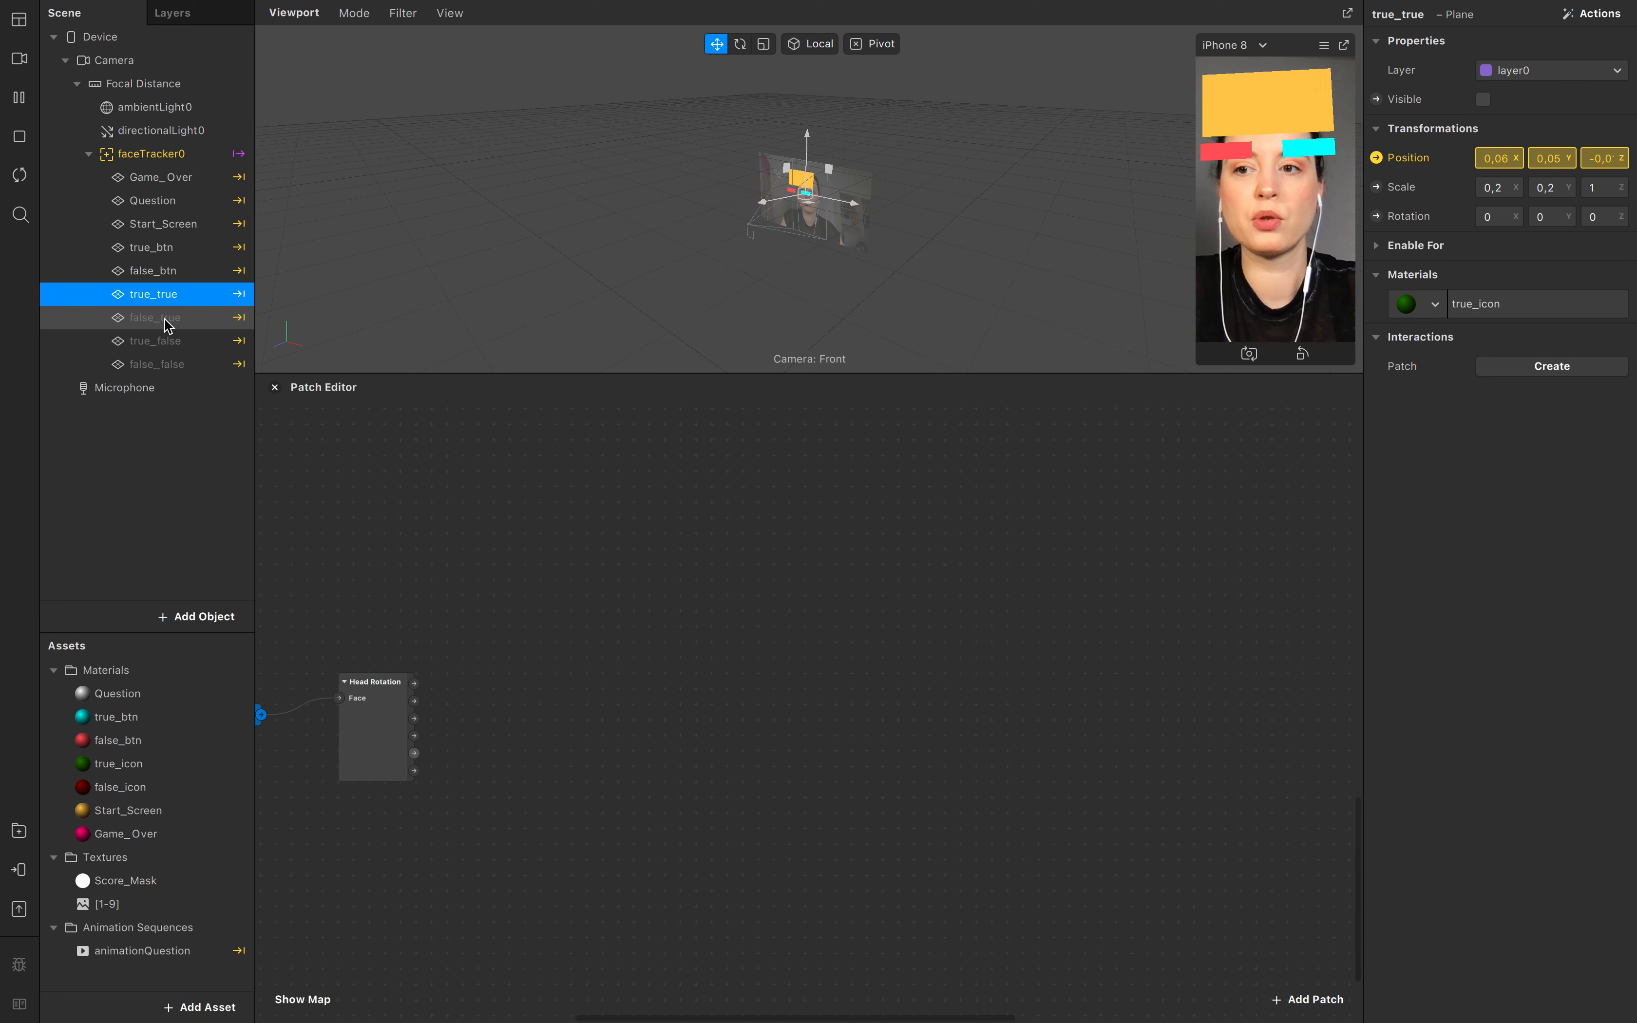
{"action": "left_click", "coordinate": [169, 318], "text": "shift"}
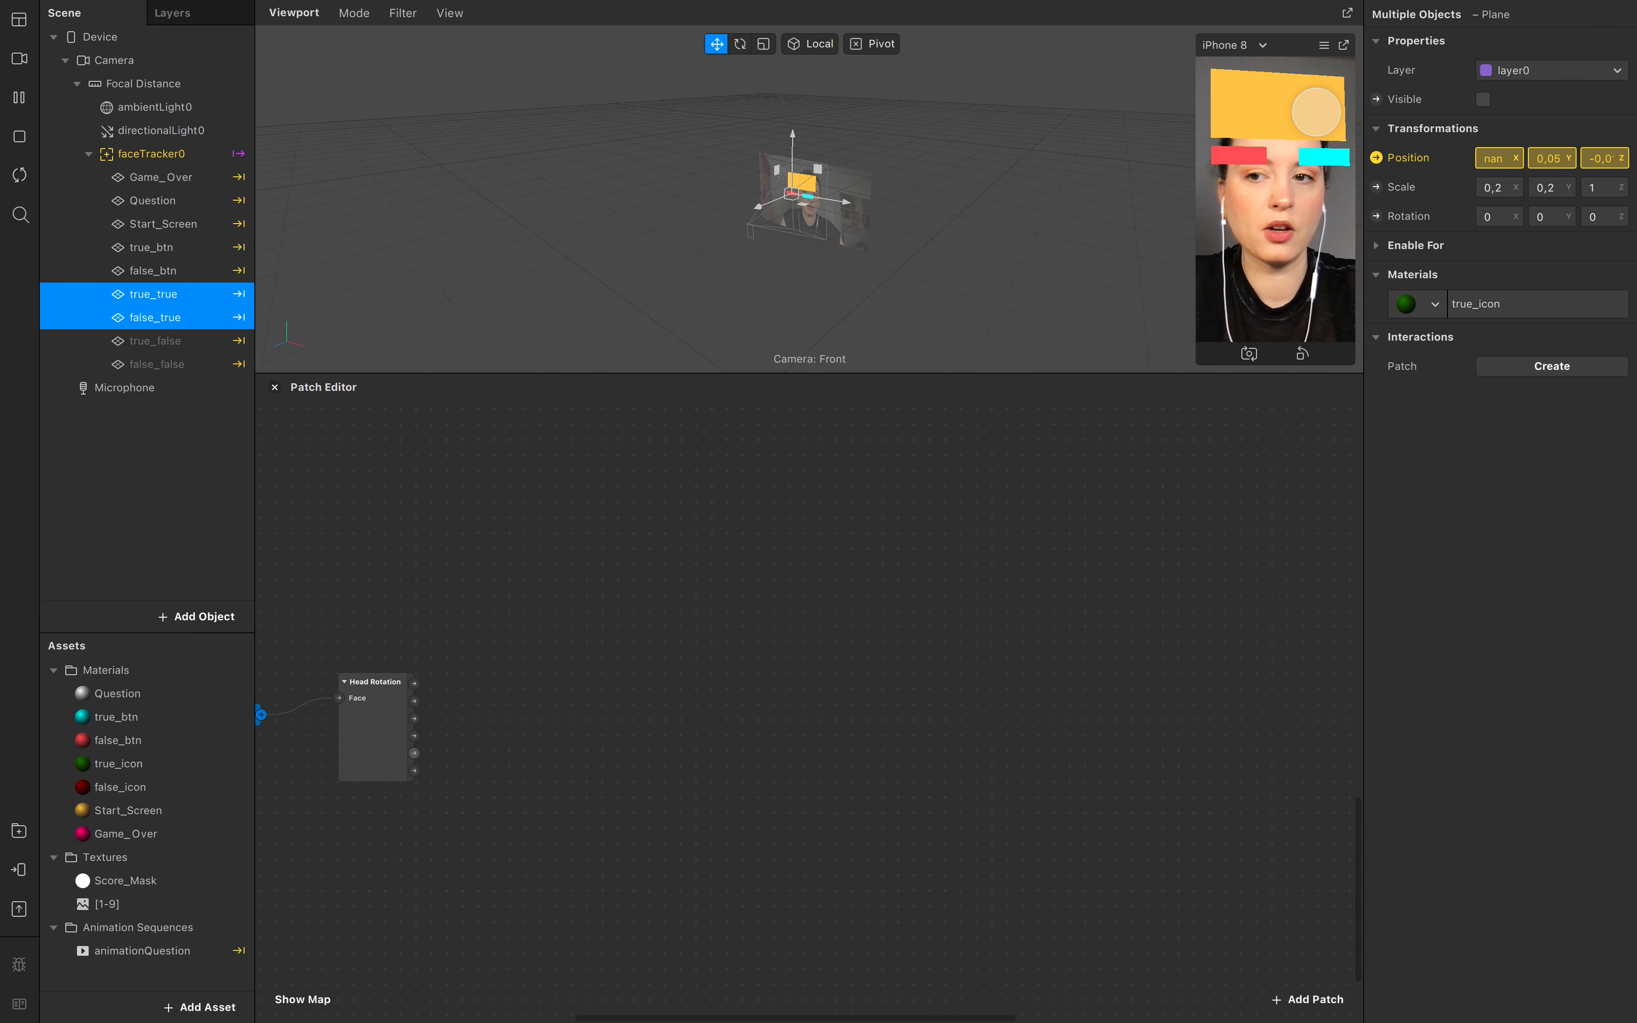
{"action": "left_click", "coordinate": [1378, 100]}
{"action": "left_click_drag", "start_coordinate": [845, 729], "coordinate": [1010, 581]}
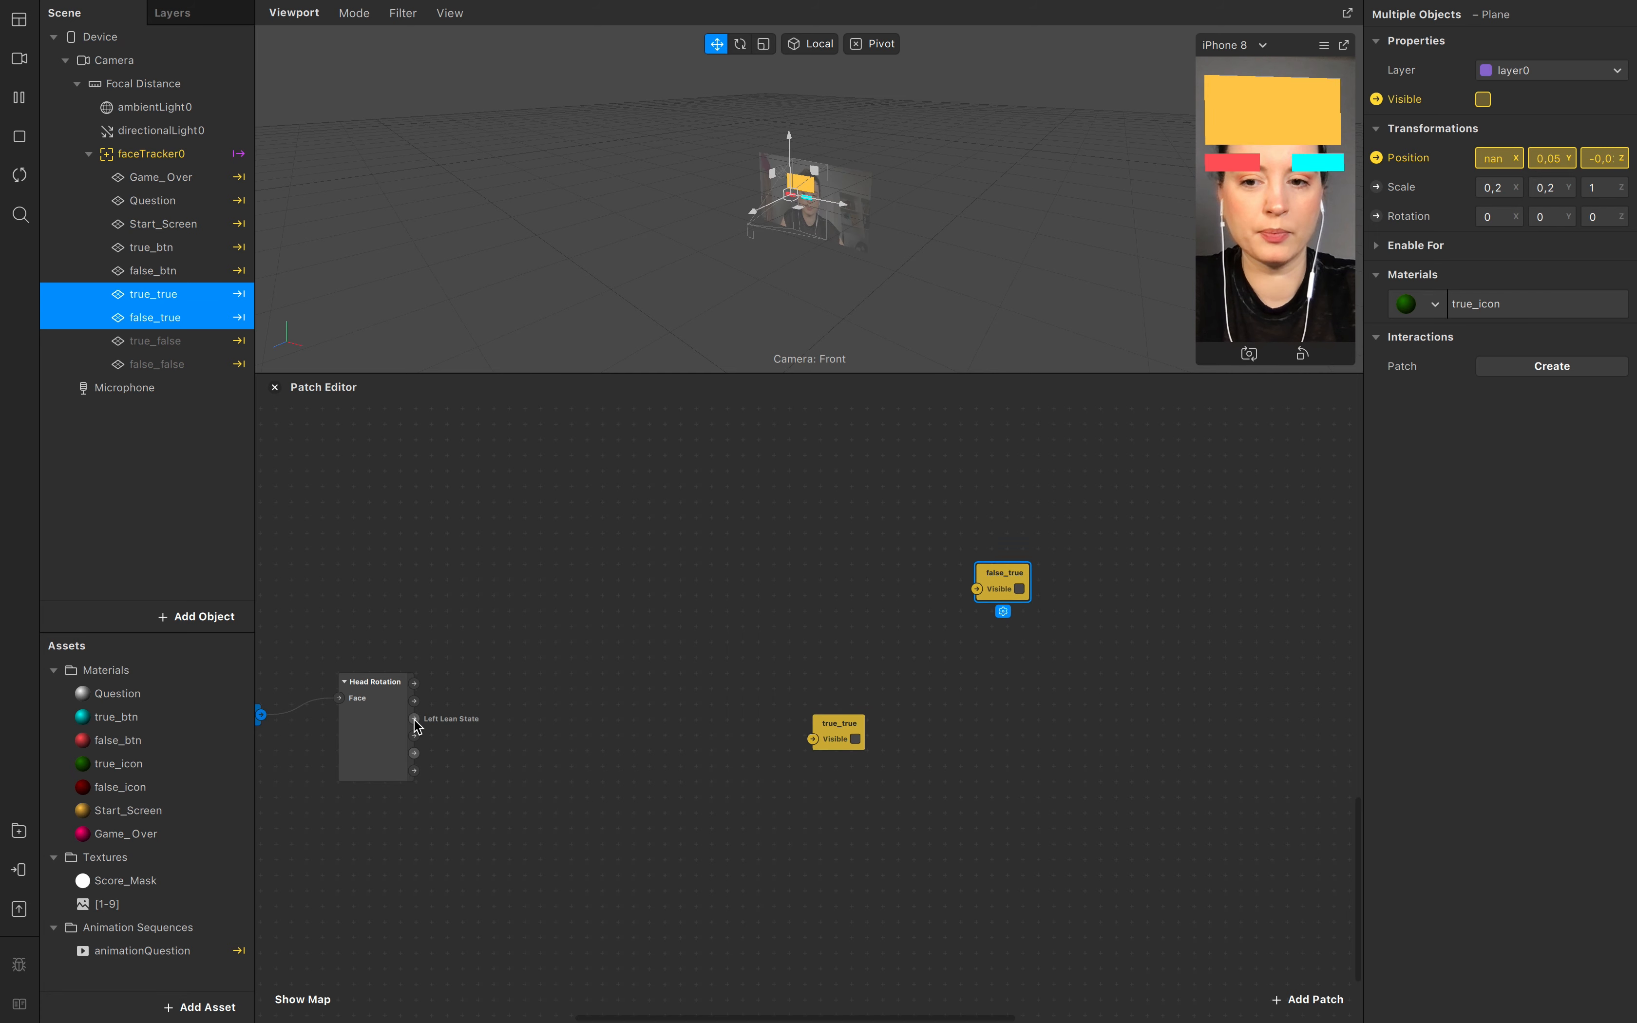
Step: Connect Head Rotation's Left Lean State directly to false_true's Visible input and the output below it to true_true's
{"action": "left_click_drag", "start_coordinate": [414, 718], "coordinate": [977, 588]}
{"action": "left_click_drag", "start_coordinate": [839, 729], "coordinate": [1003, 750]}
{"action": "left_click_drag", "start_coordinate": [414, 736], "coordinate": [977, 760]}
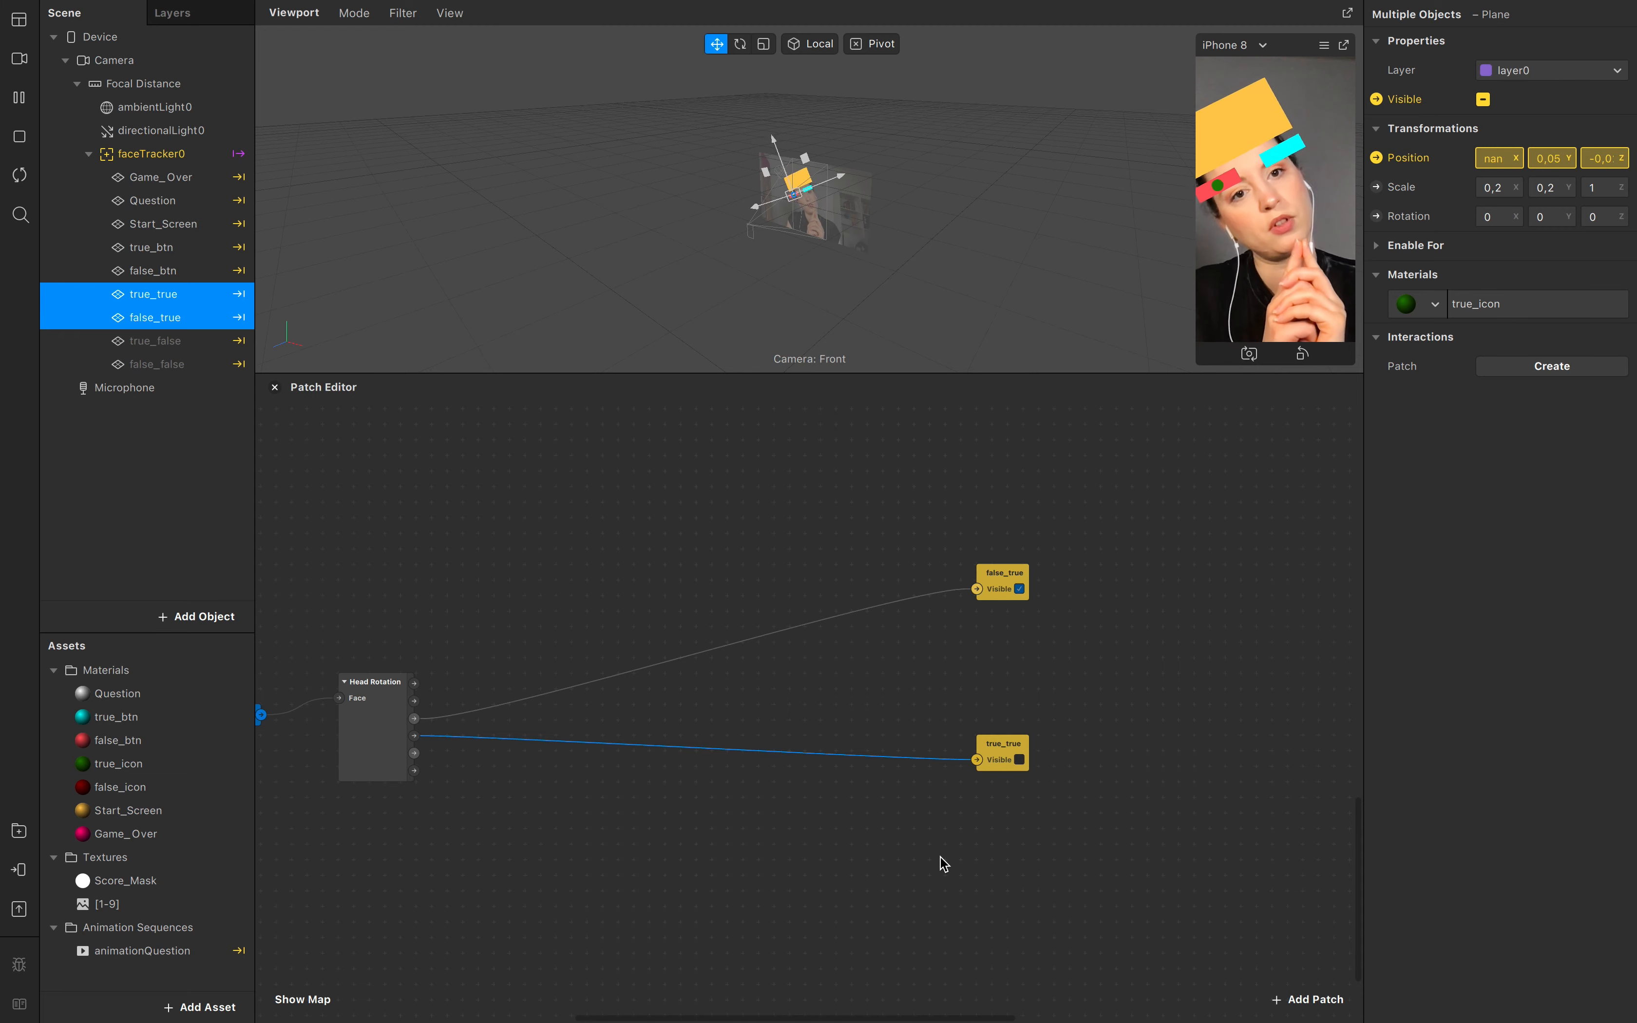
Step: Insert a Switch before false_true's Visible input, with its Turn On input driven from Left Lean State through a Pulse
{"action": "double_click", "coordinate": [619, 634]}
{"action": "type", "text": "switch"}
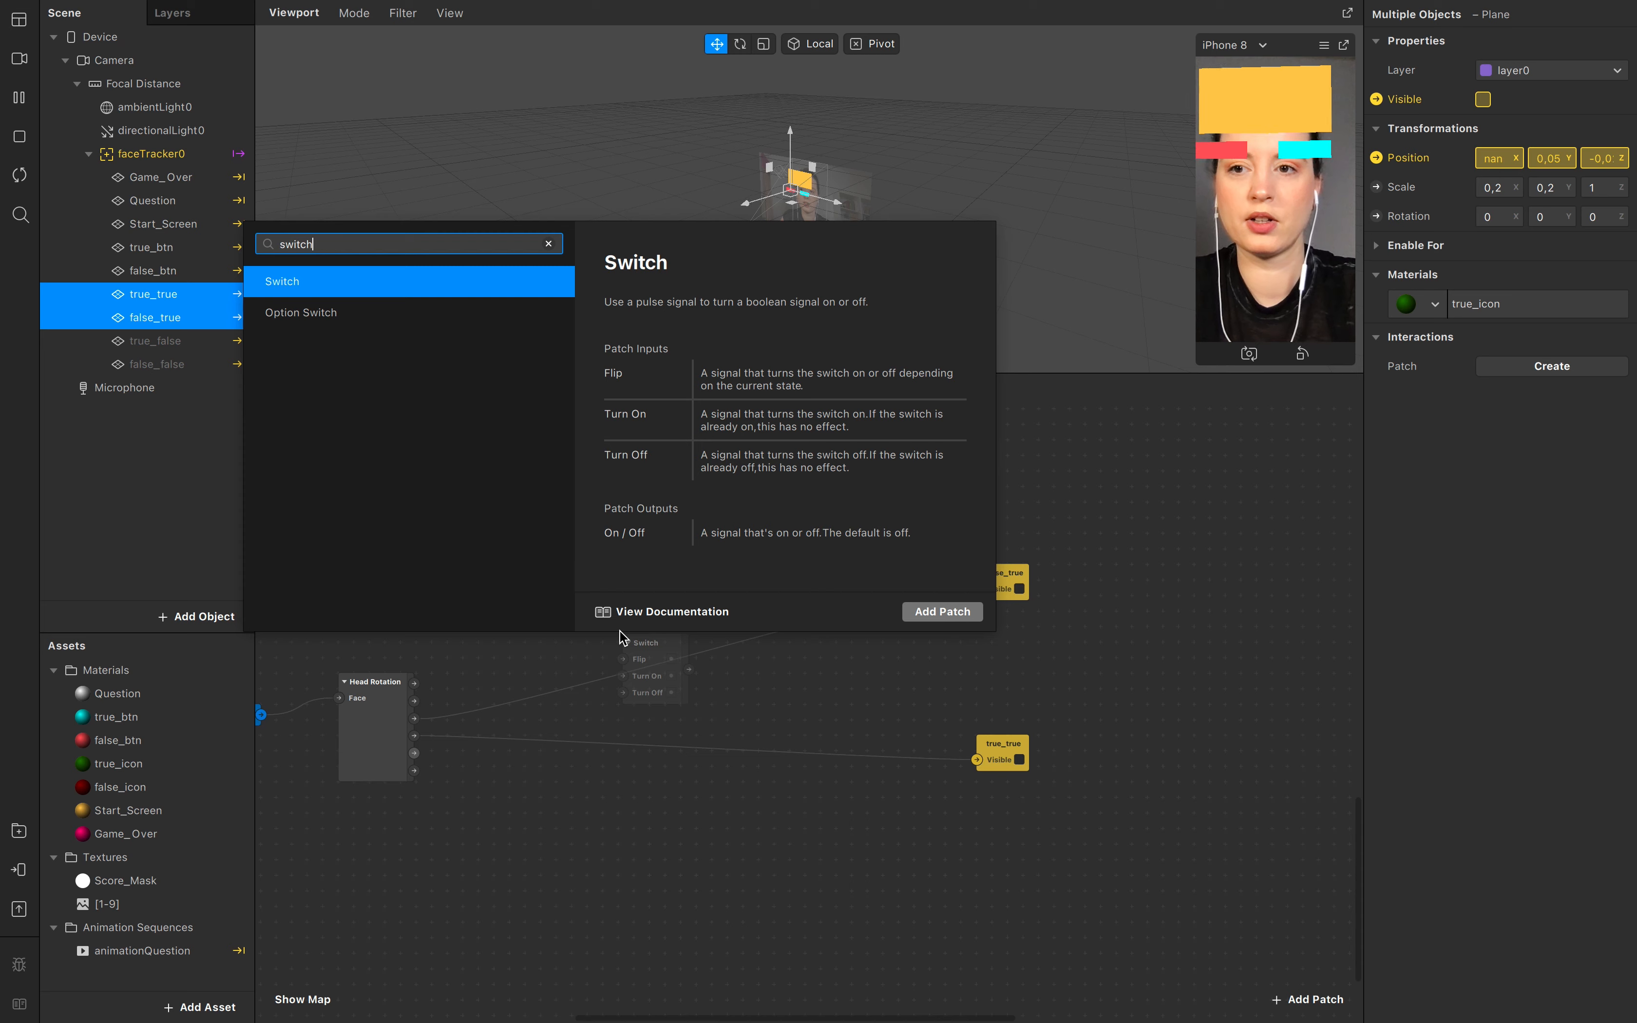
{"action": "key", "text": "Return"}
{"action": "left_click_drag", "start_coordinate": [663, 651], "coordinate": [721, 595]}
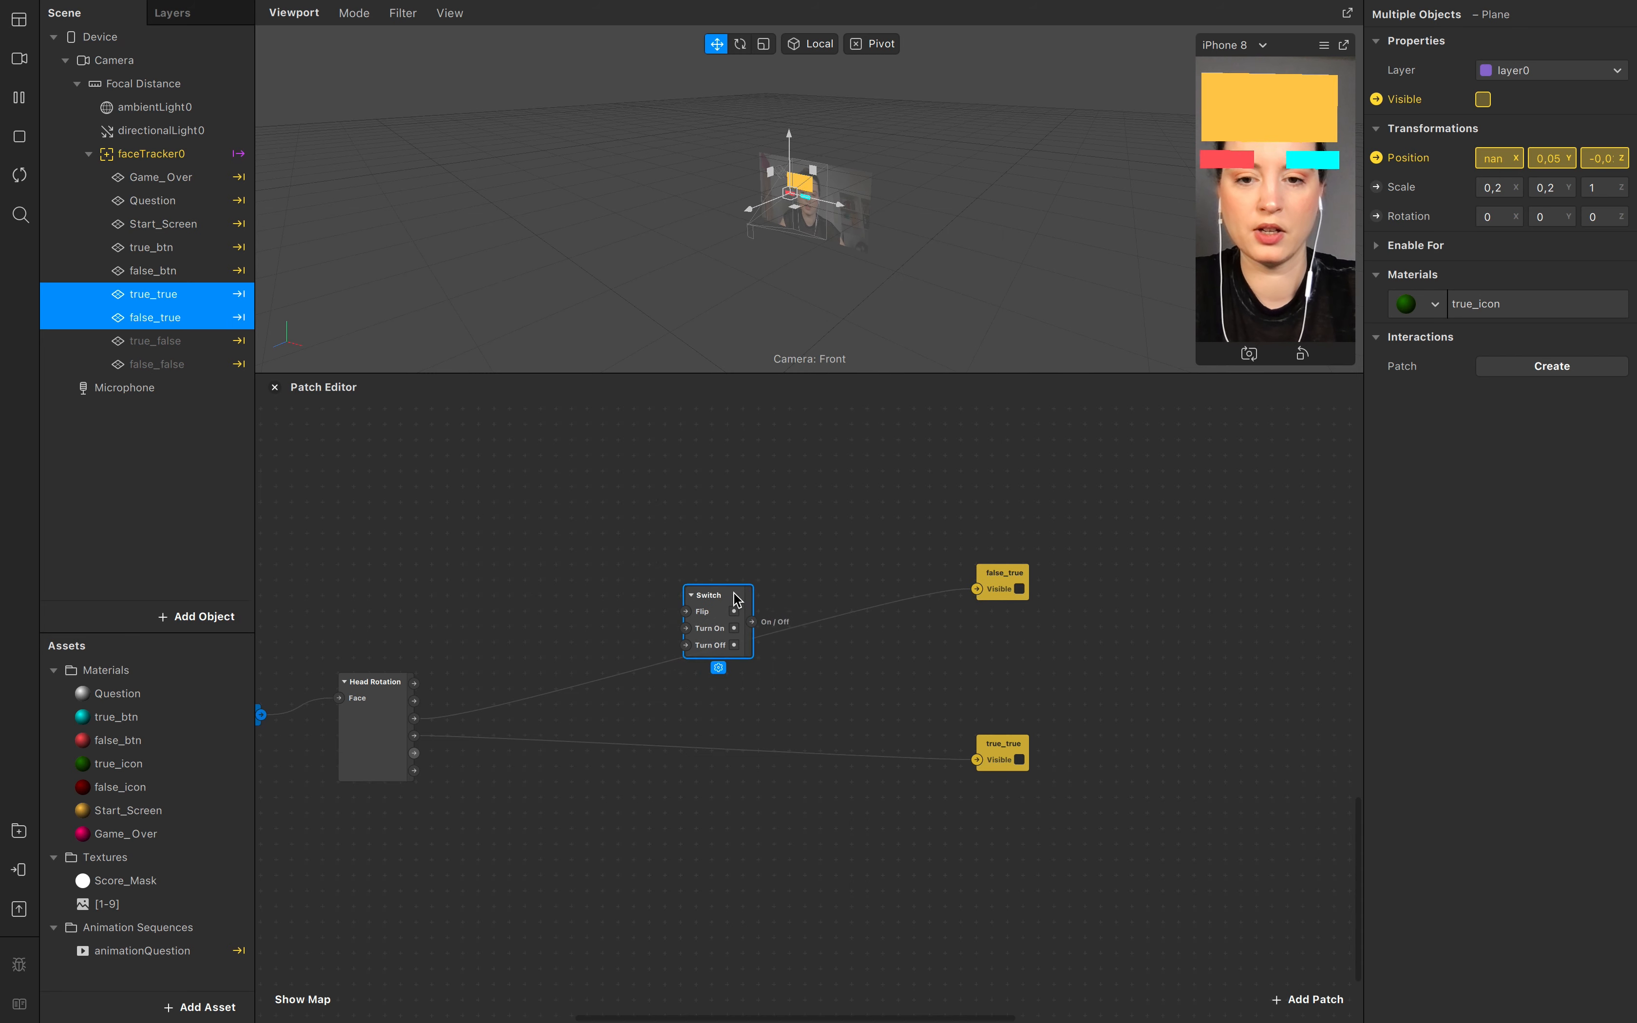
{"action": "mouse_move", "coordinate": [415, 719]}
{"action": "left_mouse_down"}
{"action": "mouse_move", "coordinate": [512, 705]}
{"action": "mouse_move", "coordinate": [753, 598]}
{"action": "mouse_move", "coordinate": [977, 589]}
{"action": "left_mouse_up"}
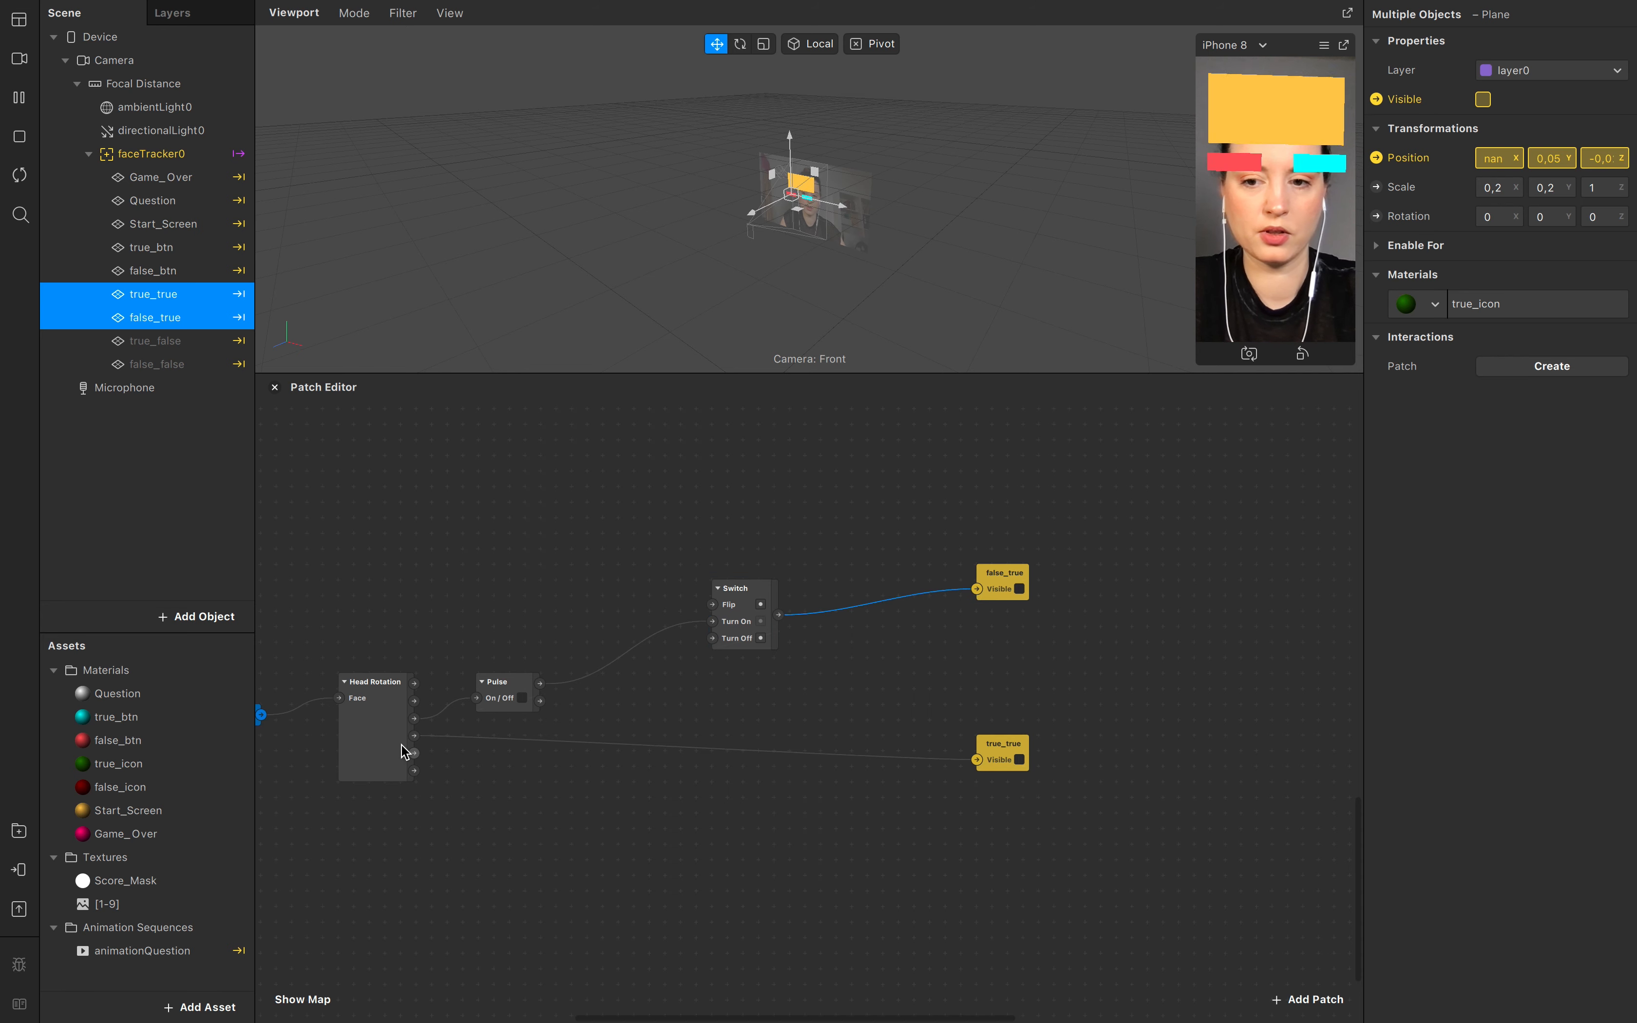
{"action": "left_click", "coordinate": [981, 586]}
{"action": "left_click", "coordinate": [906, 598]}
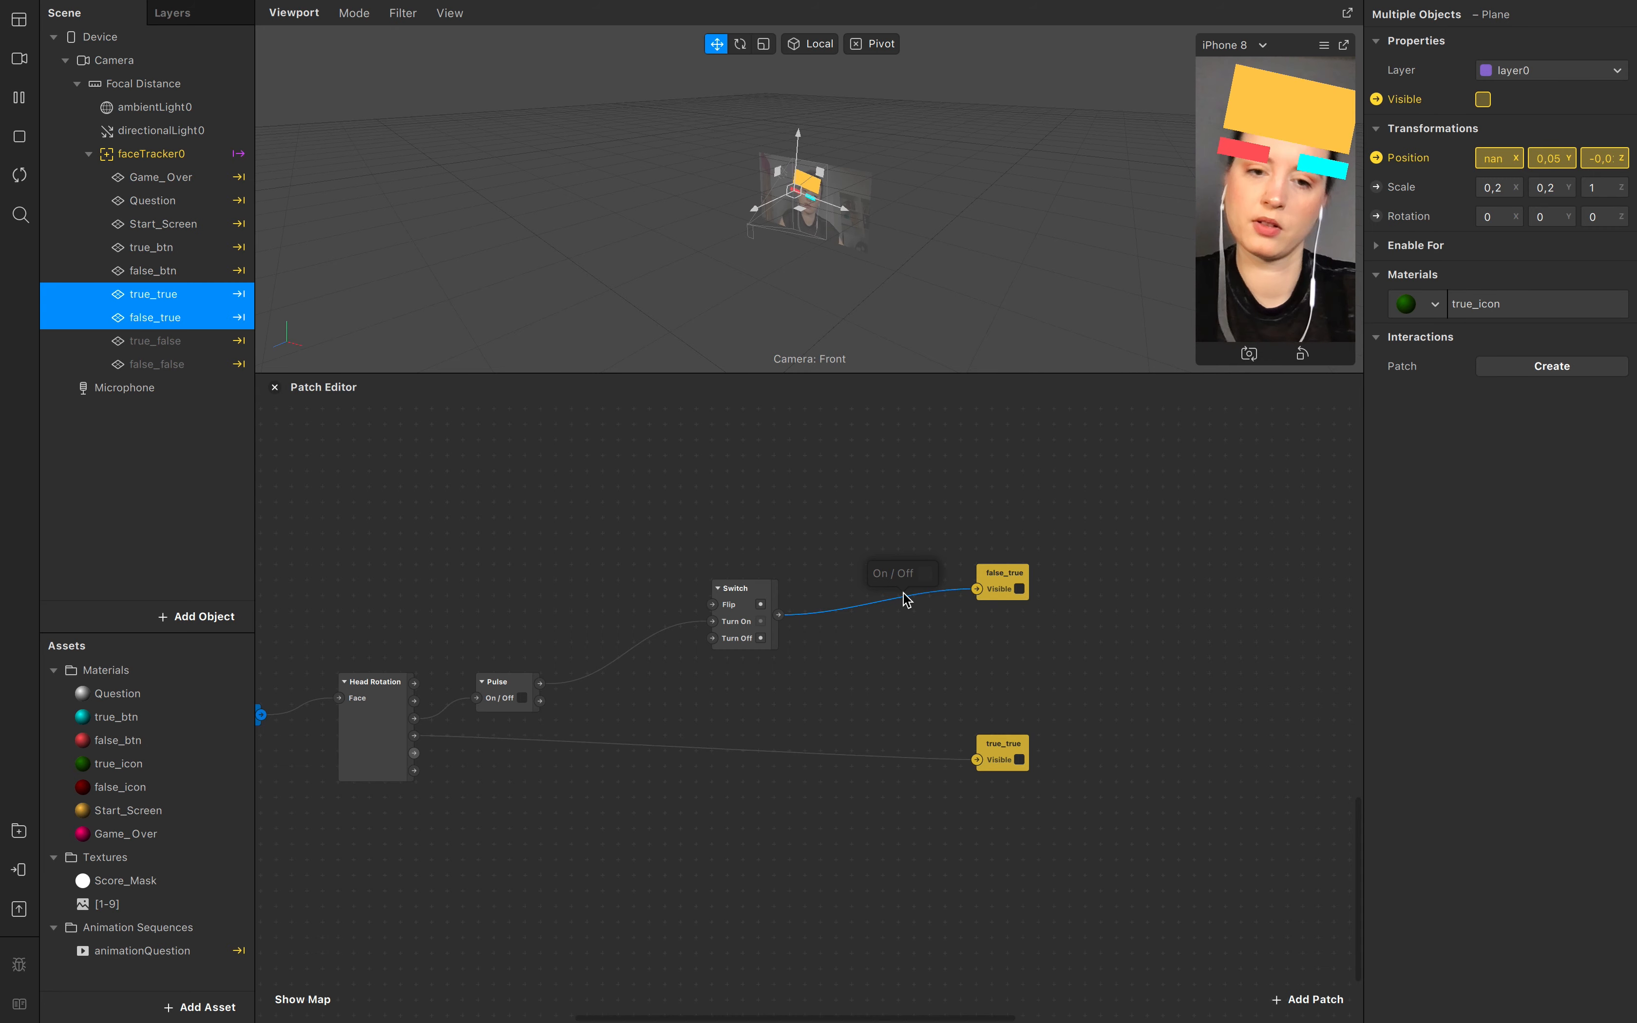
Step: Add a second Switch whose Flip input is driven by Head Rotation's fourth output through a Pulse, and connect it to true_true's Visible input
{"action": "left_click_drag", "start_coordinate": [414, 735], "coordinate": [733, 768]}
{"action": "type", "text": "switch"}
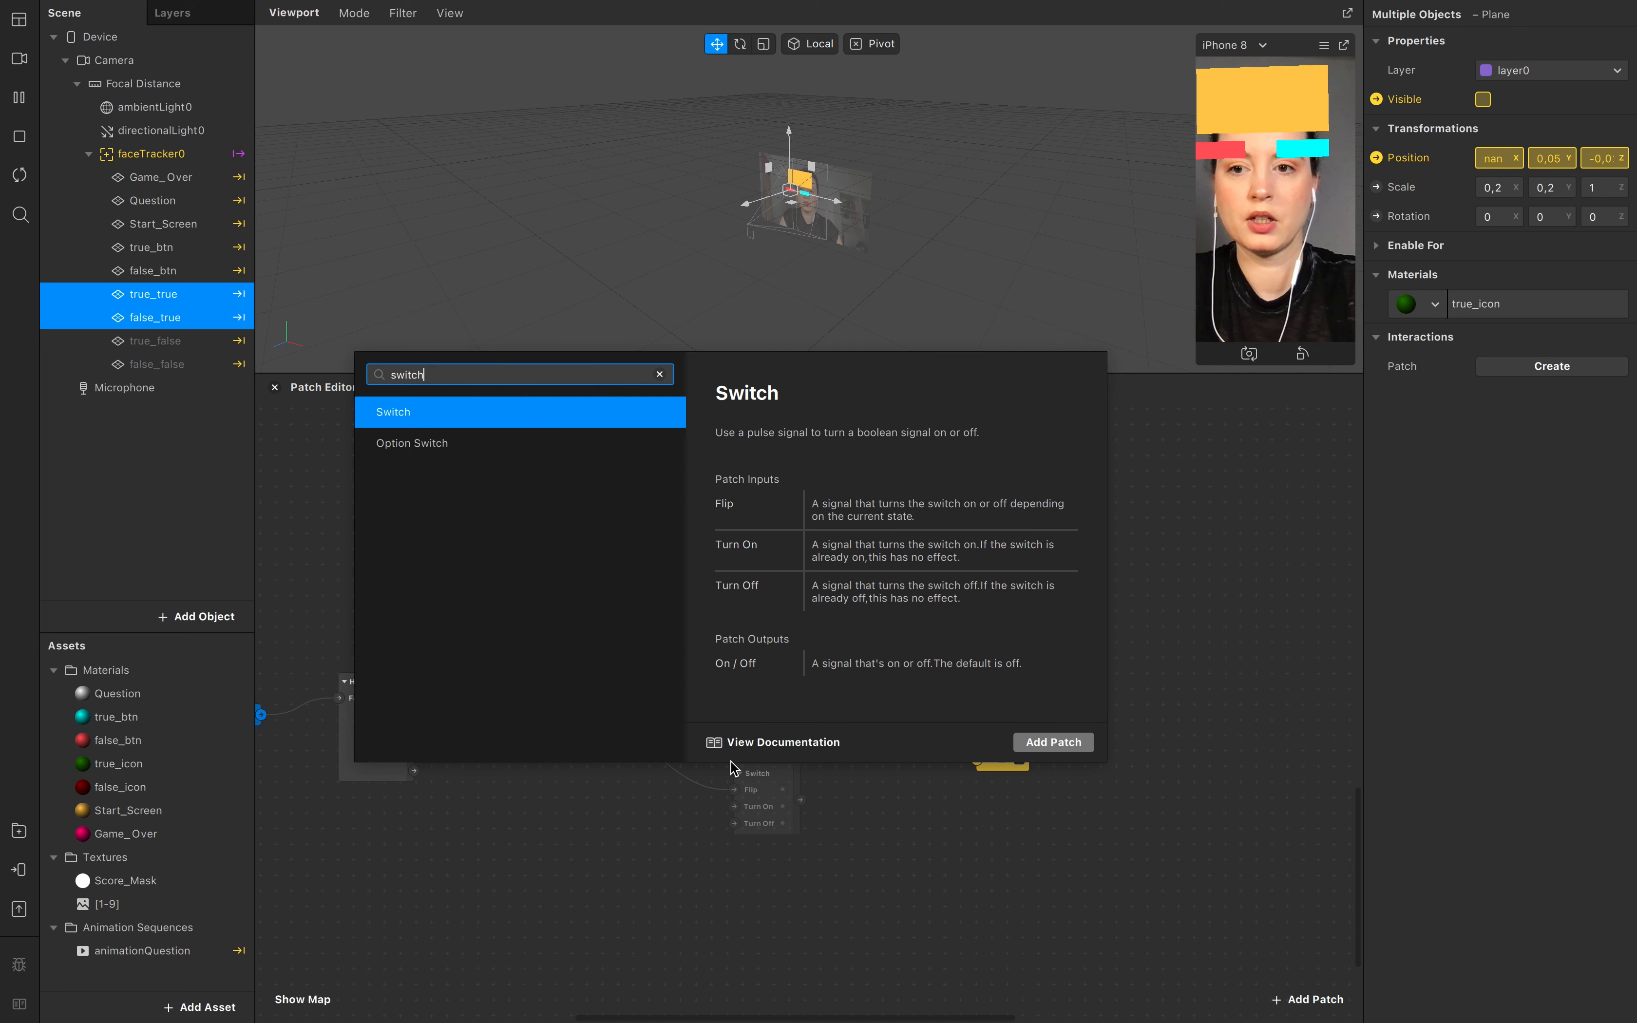
{"action": "key", "text": "Return"}
{"action": "left_click_drag", "start_coordinate": [502, 682], "coordinate": [489, 748]}
{"action": "left_click_drag", "start_coordinate": [800, 801], "coordinate": [977, 760]}
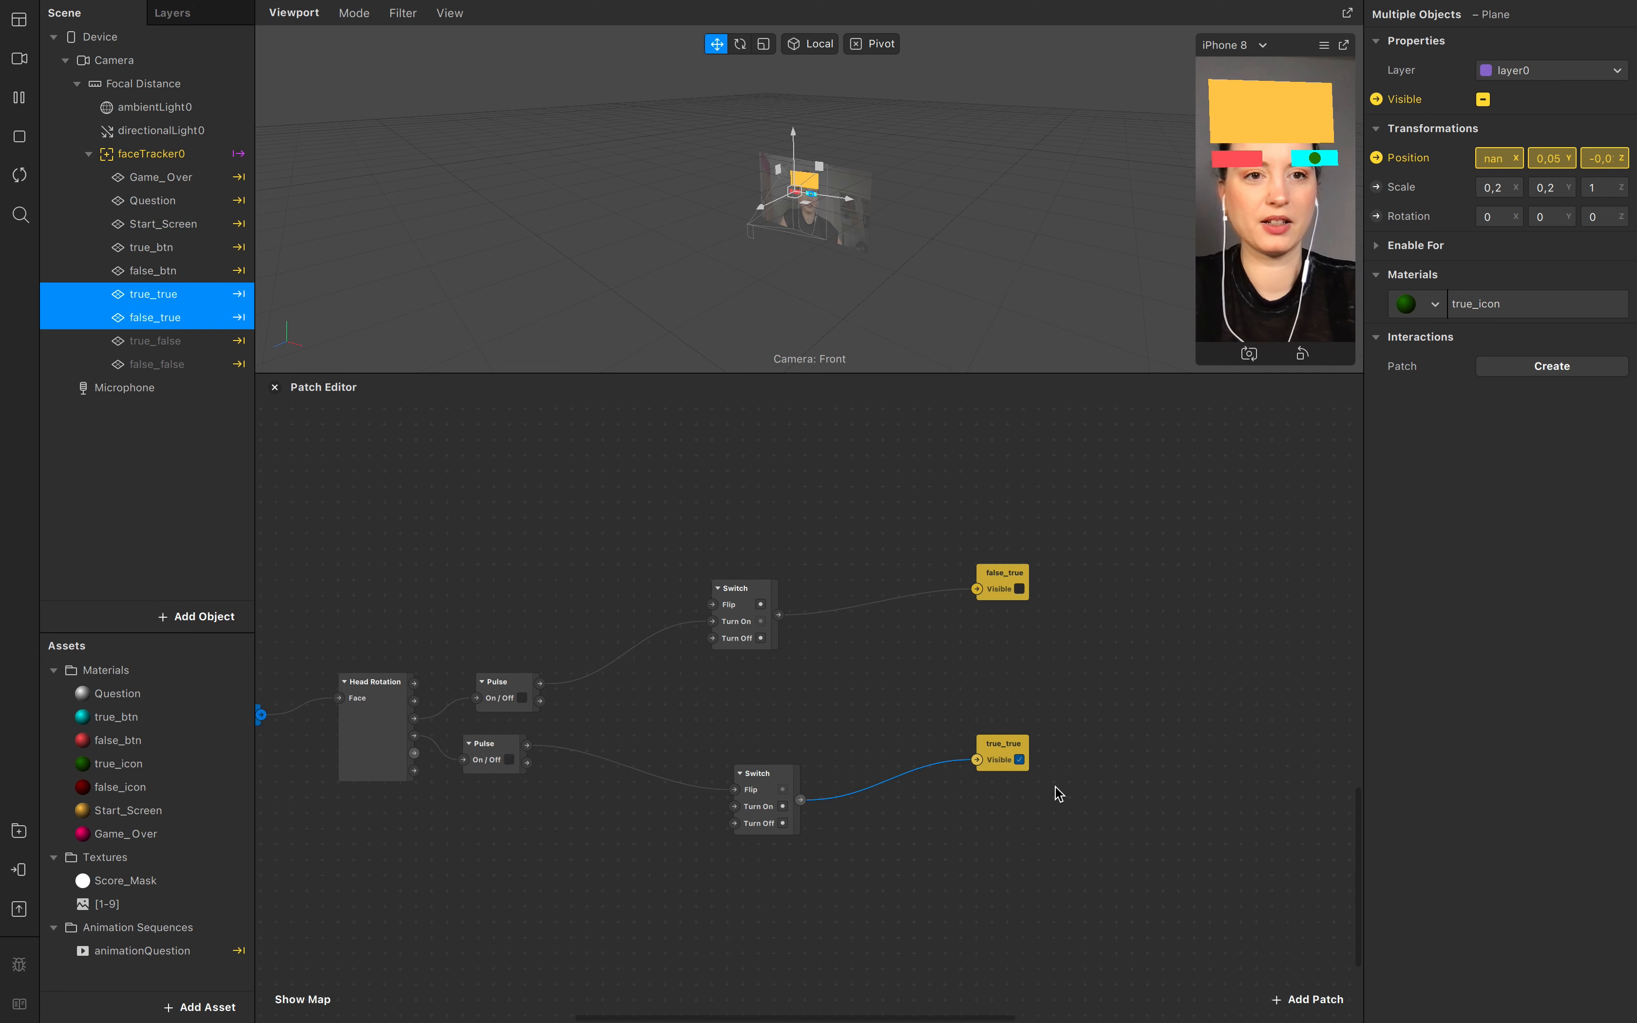
Step: Line up the lower Pulse patch and the true_true patch with the second Switch's row
{"action": "mouse_move", "coordinate": [1012, 758]}
{"action": "left_mouse_down"}
{"action": "mouse_move", "coordinate": [1033, 785]}
{"action": "mouse_move", "coordinate": [1008, 780]}
{"action": "left_mouse_up"}
{"action": "left_click_drag", "start_coordinate": [474, 745], "coordinate": [505, 760]}
{"action": "left_click", "coordinate": [996, 764]}
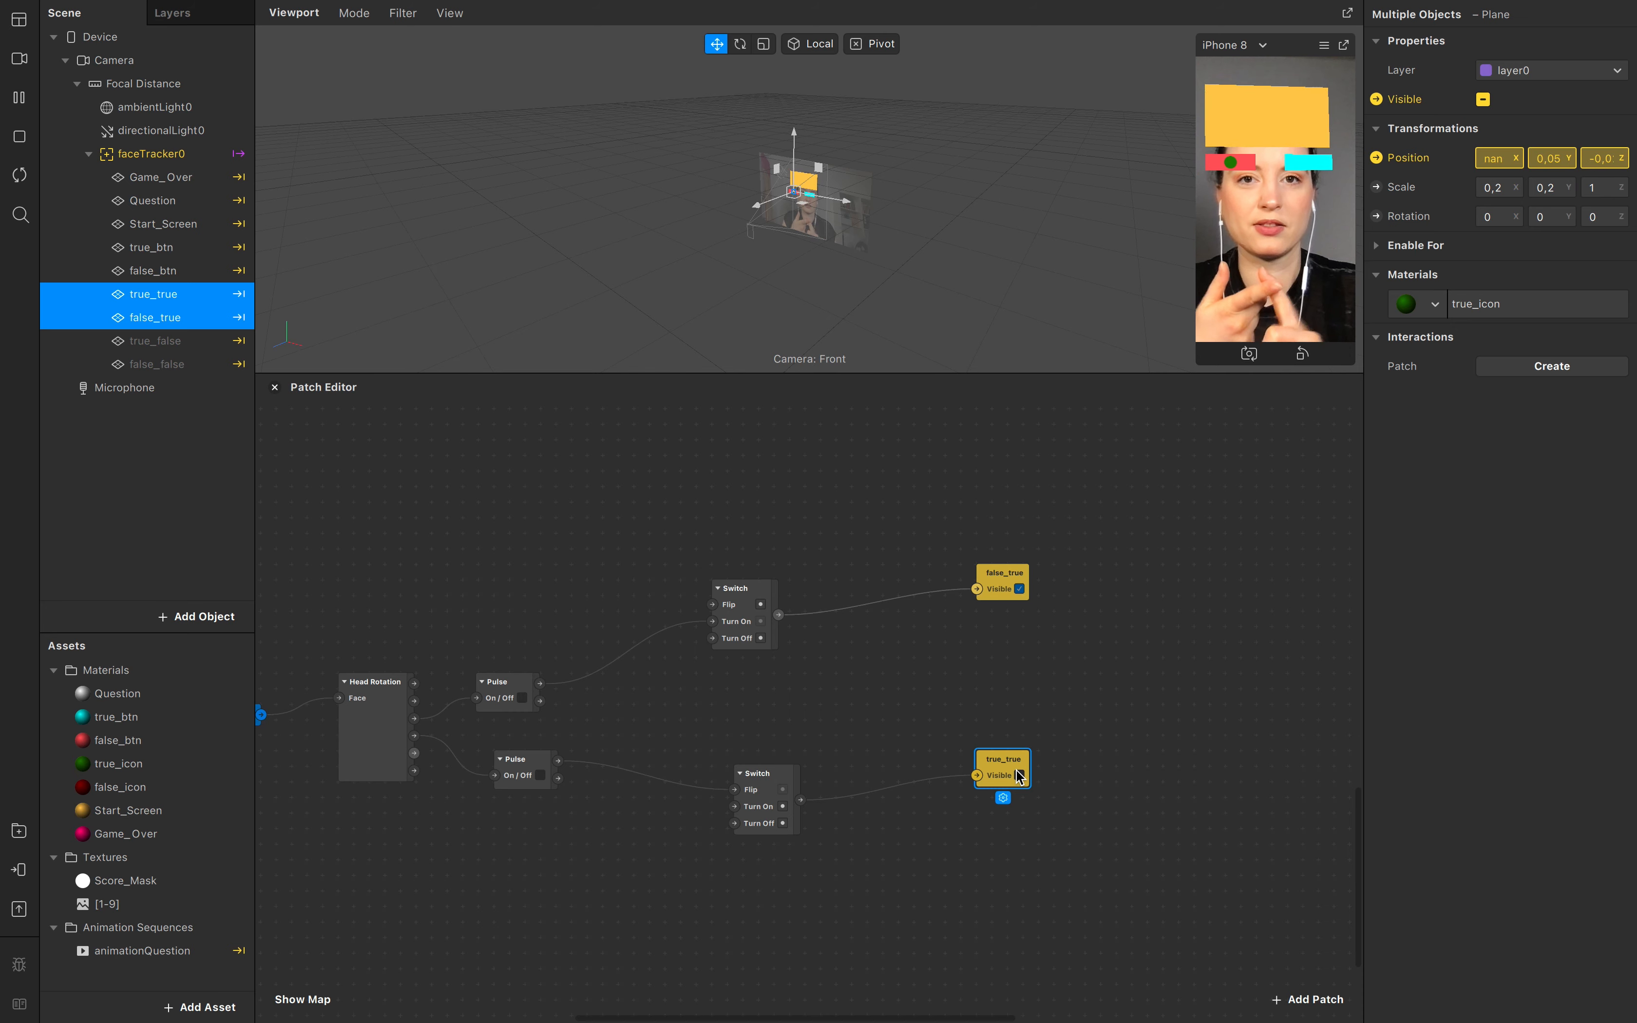
{"action": "scroll", "coordinate": [1016, 736], "scroll_direction": "up", "scroll_amount": 5}
{"action": "scroll", "coordinate": [1016, 736], "scroll_direction": "right", "scroll_amount": 2}
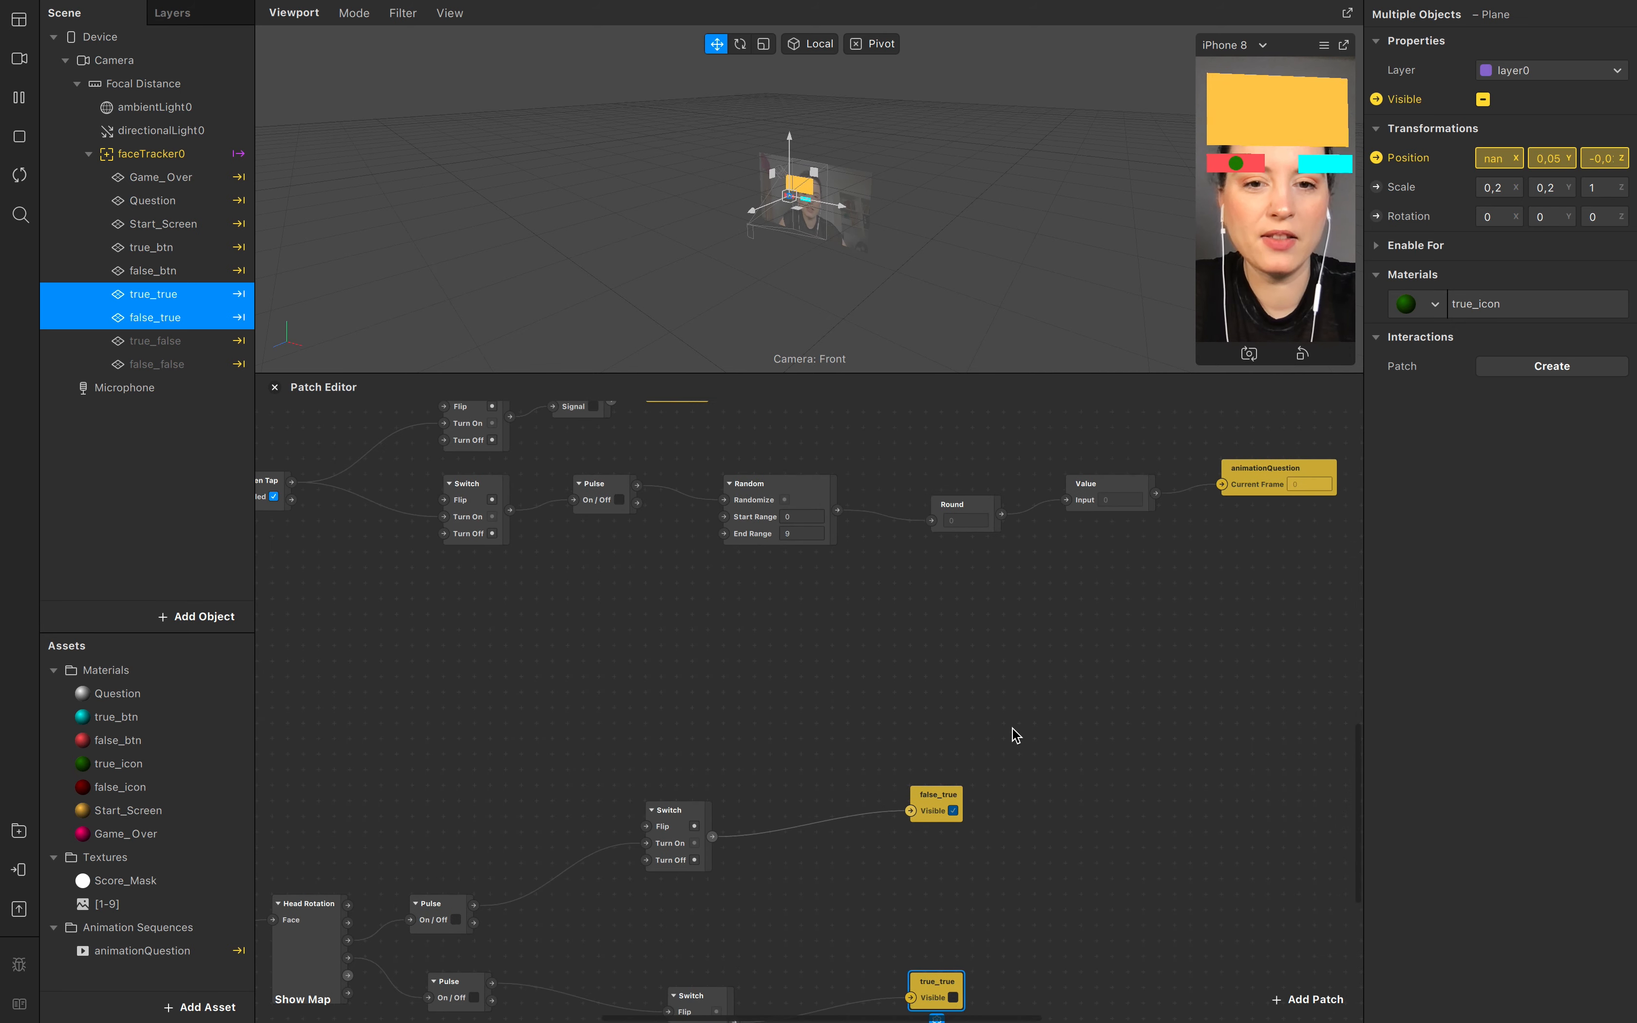
Step: Add a Sender patch fed by the Value patch's output and name it Question_Num
{"action": "scroll", "coordinate": [1110, 503], "scroll_direction": "right", "scroll_amount": 2}
{"action": "scroll", "coordinate": [1110, 503], "scroll_direction": "down", "scroll_amount": 1}
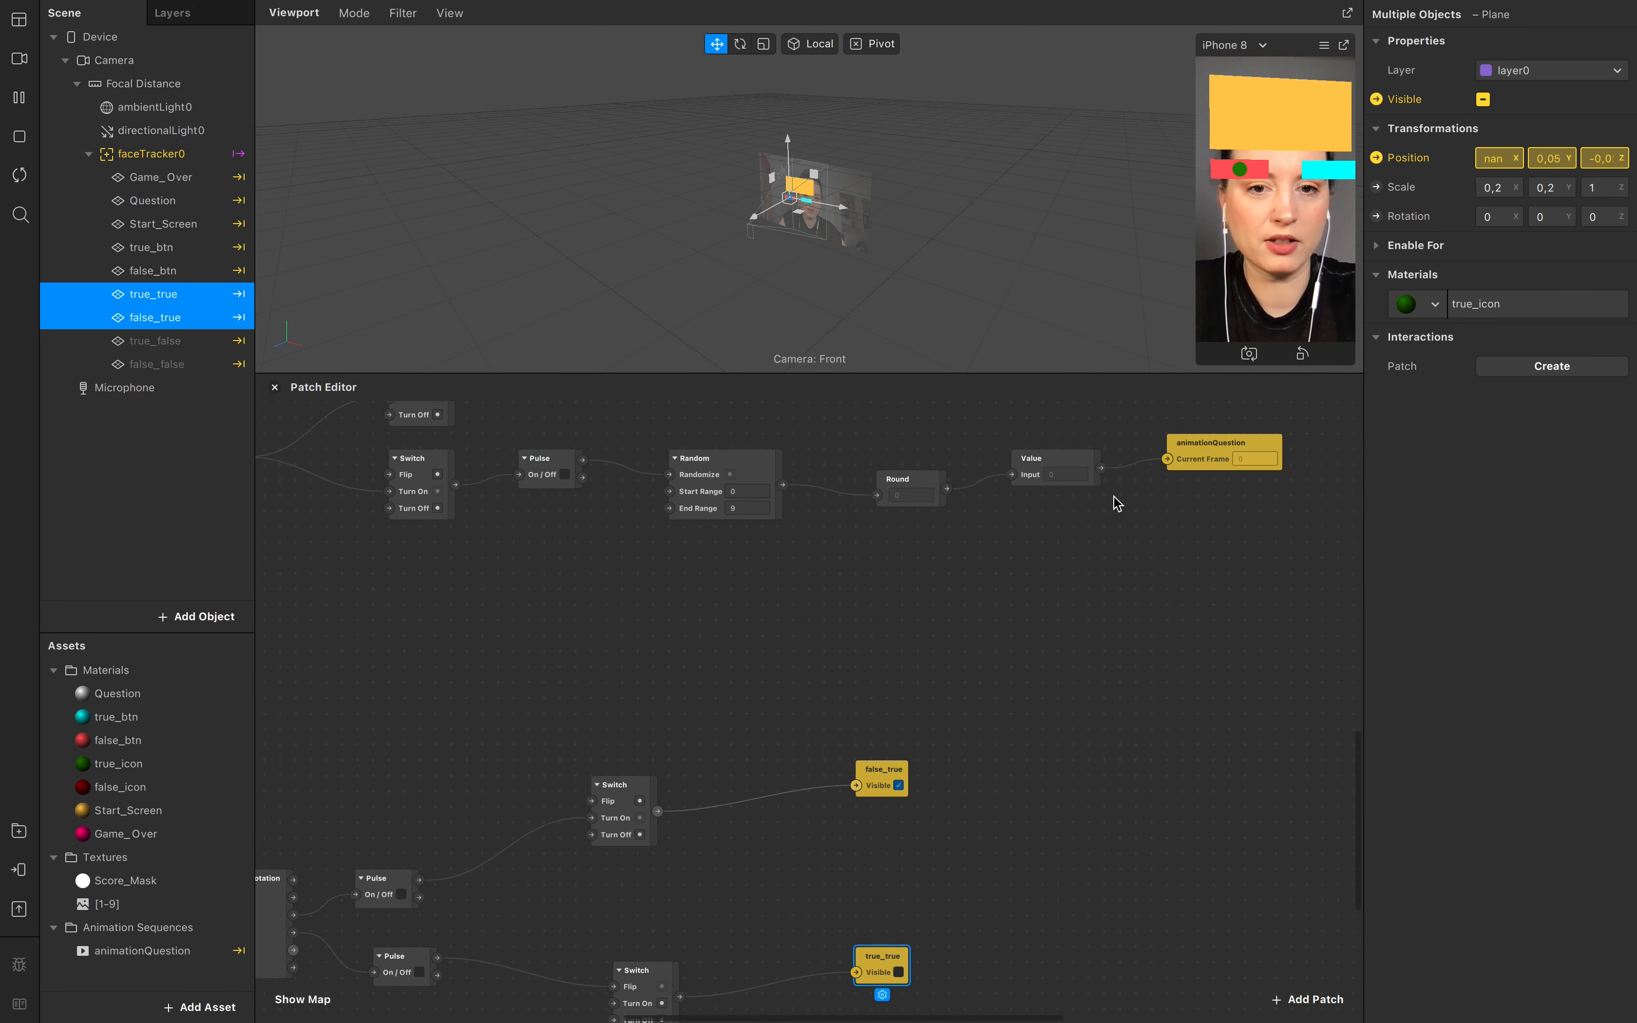
{"action": "double_click", "coordinate": [1142, 538]}
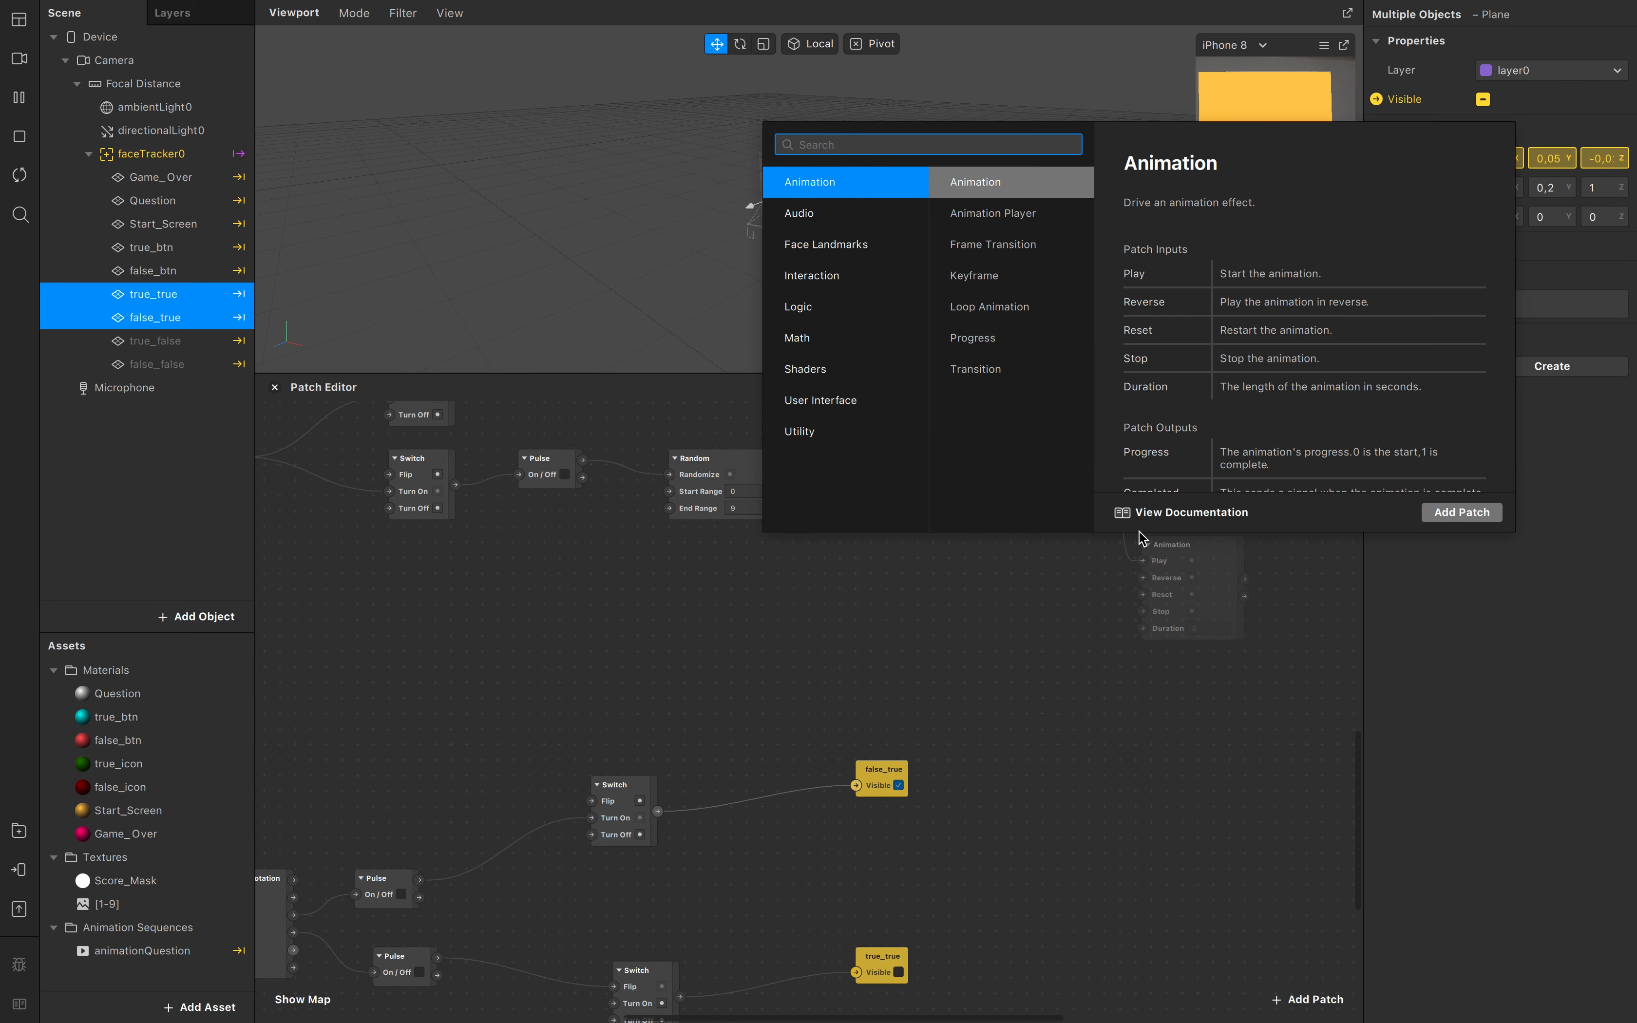
{"action": "type", "text": "sender"}
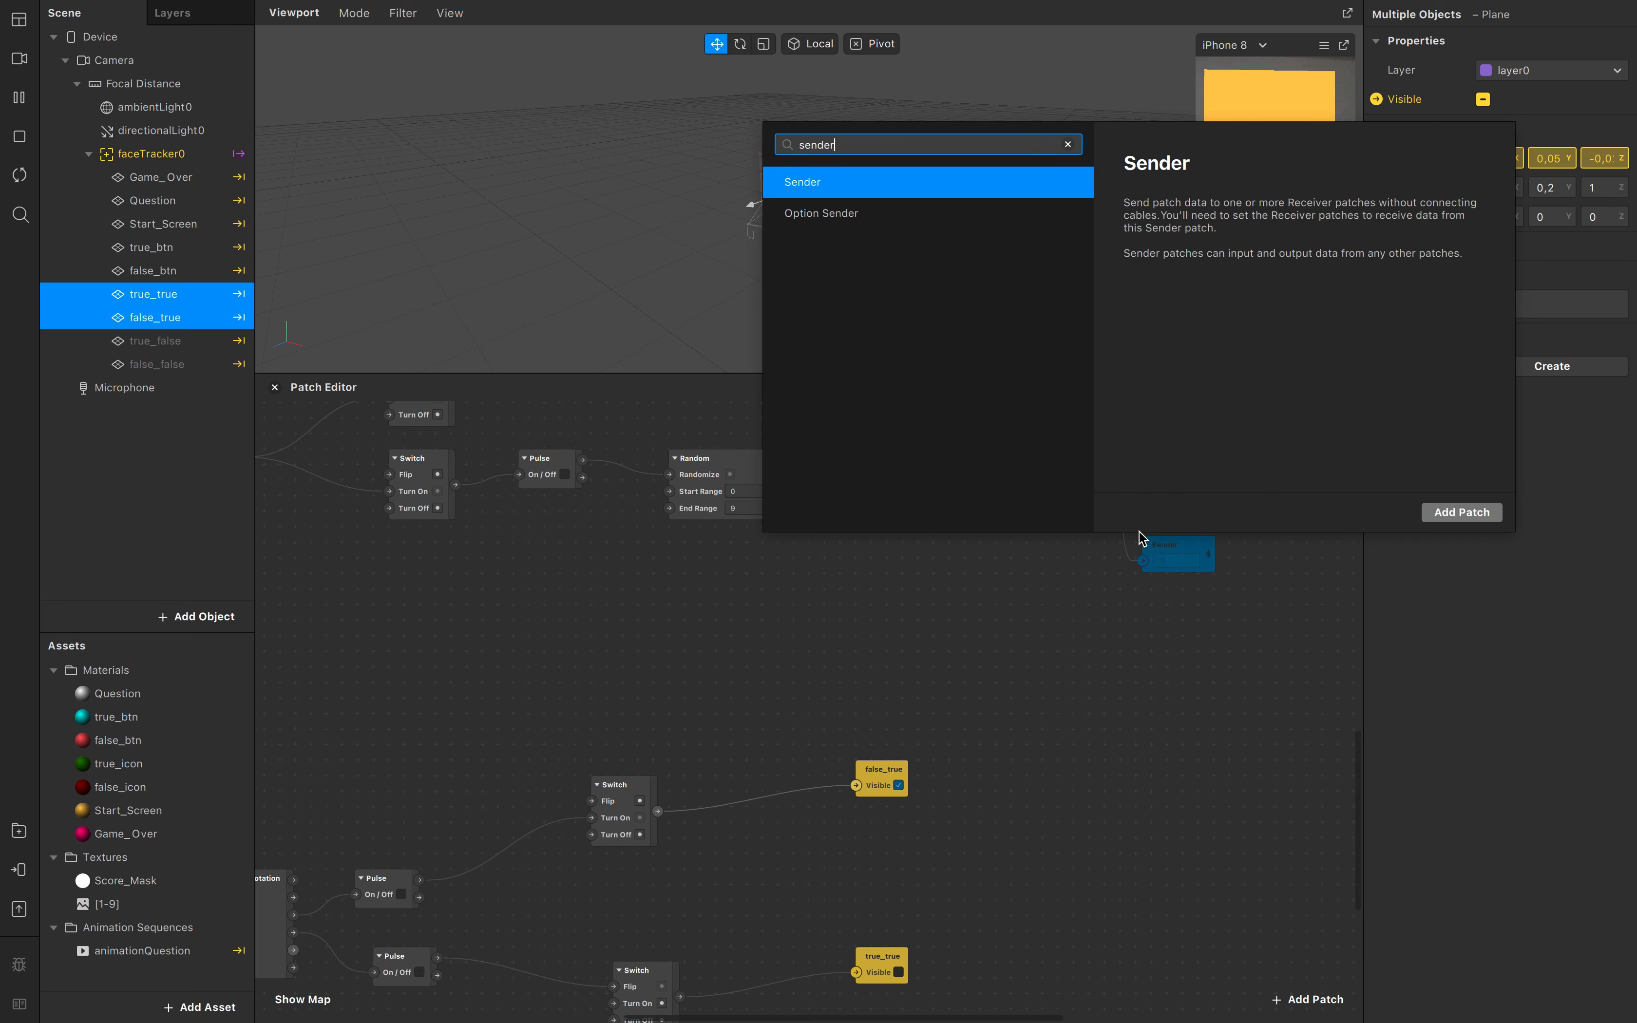
{"action": "key", "text": "Return"}
{"action": "double_click", "coordinate": [1177, 547]}
{"action": "type", "text": "A"}
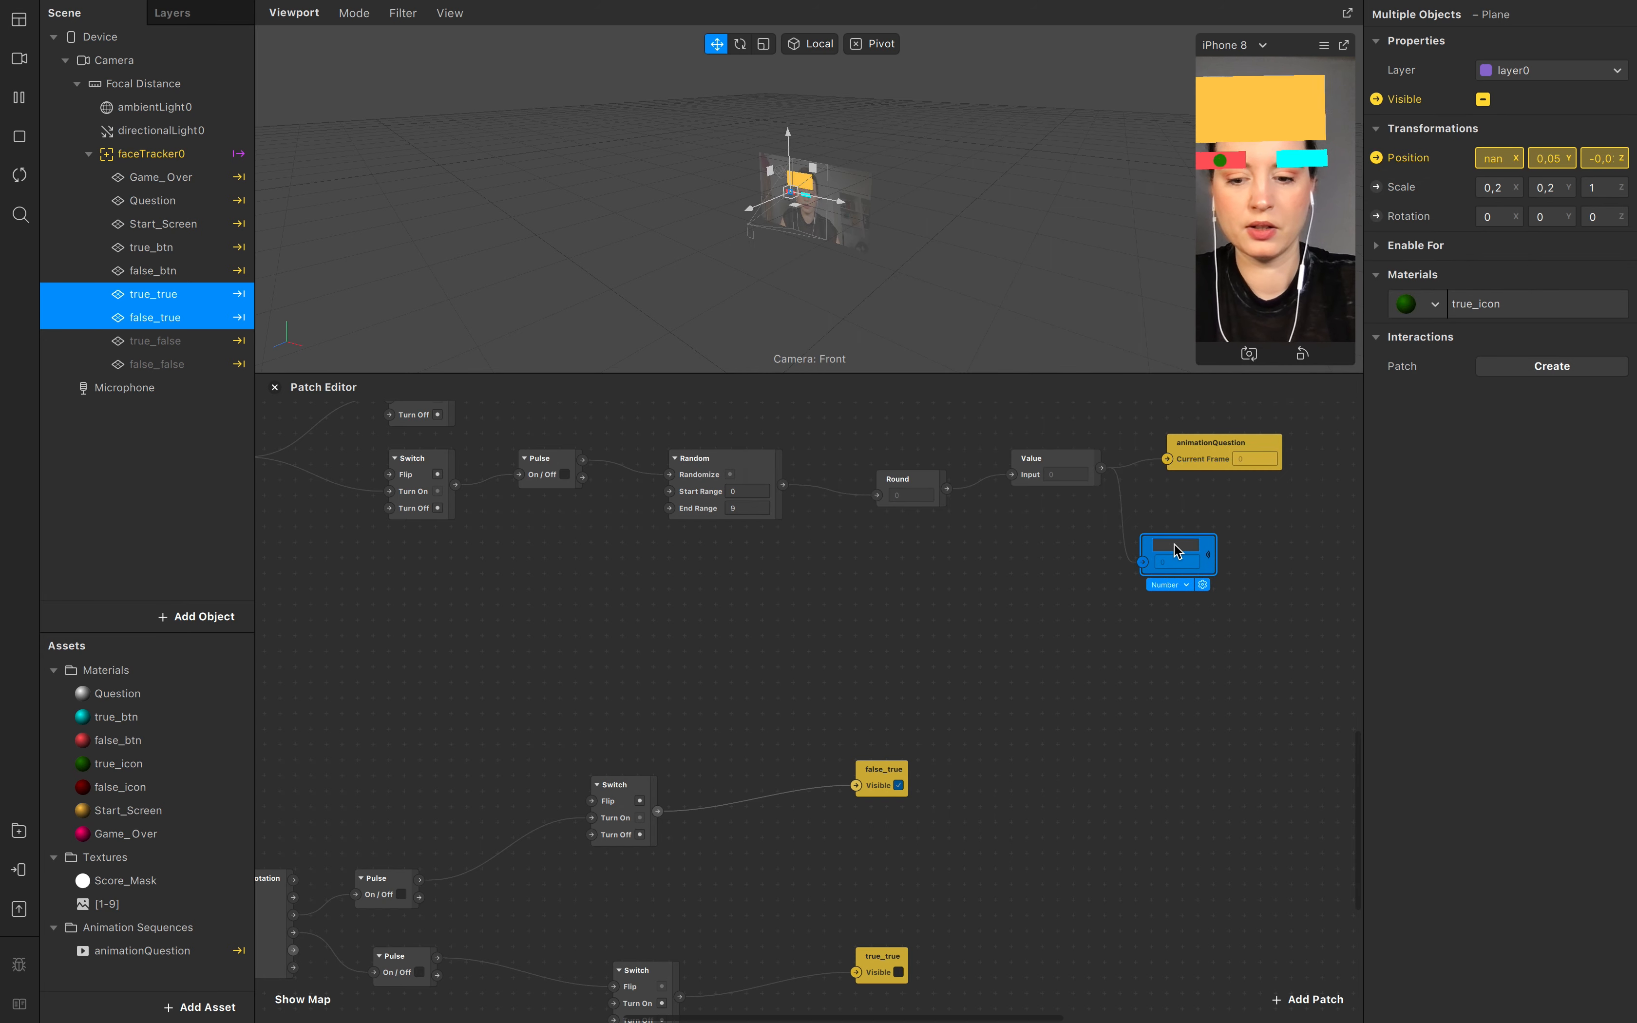
{"action": "type", "text": "uestion"}
{"action": "type", "text": "_Num"}
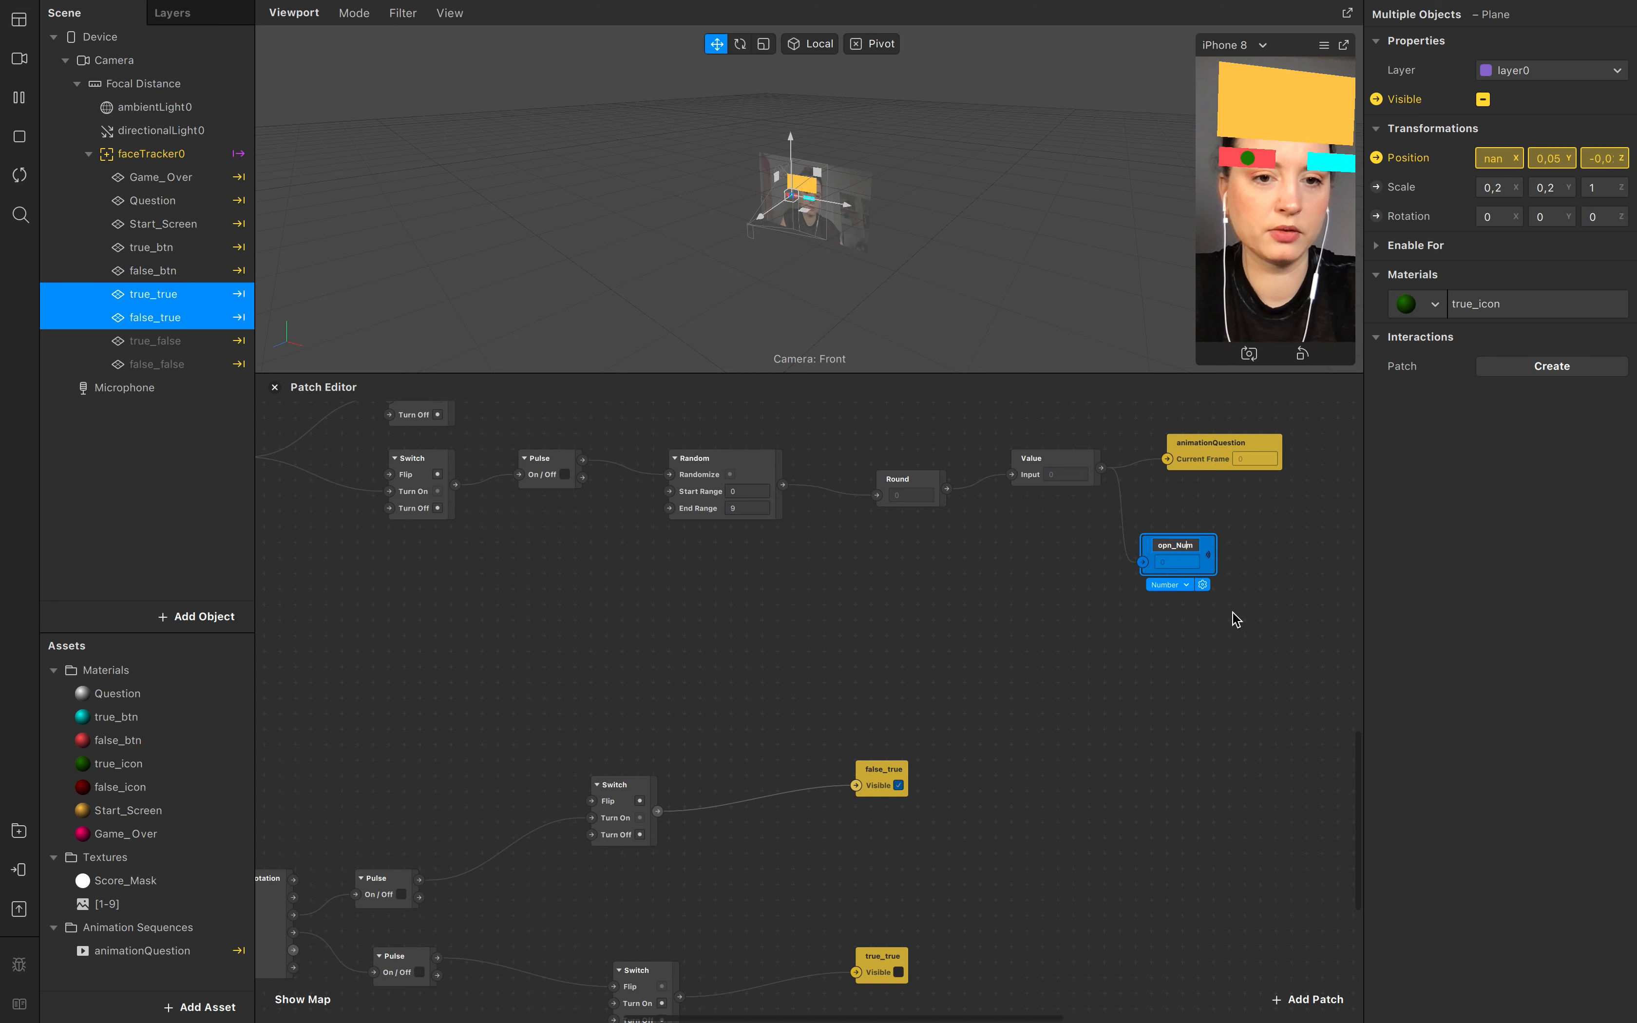
{"action": "key", "text": "Return"}
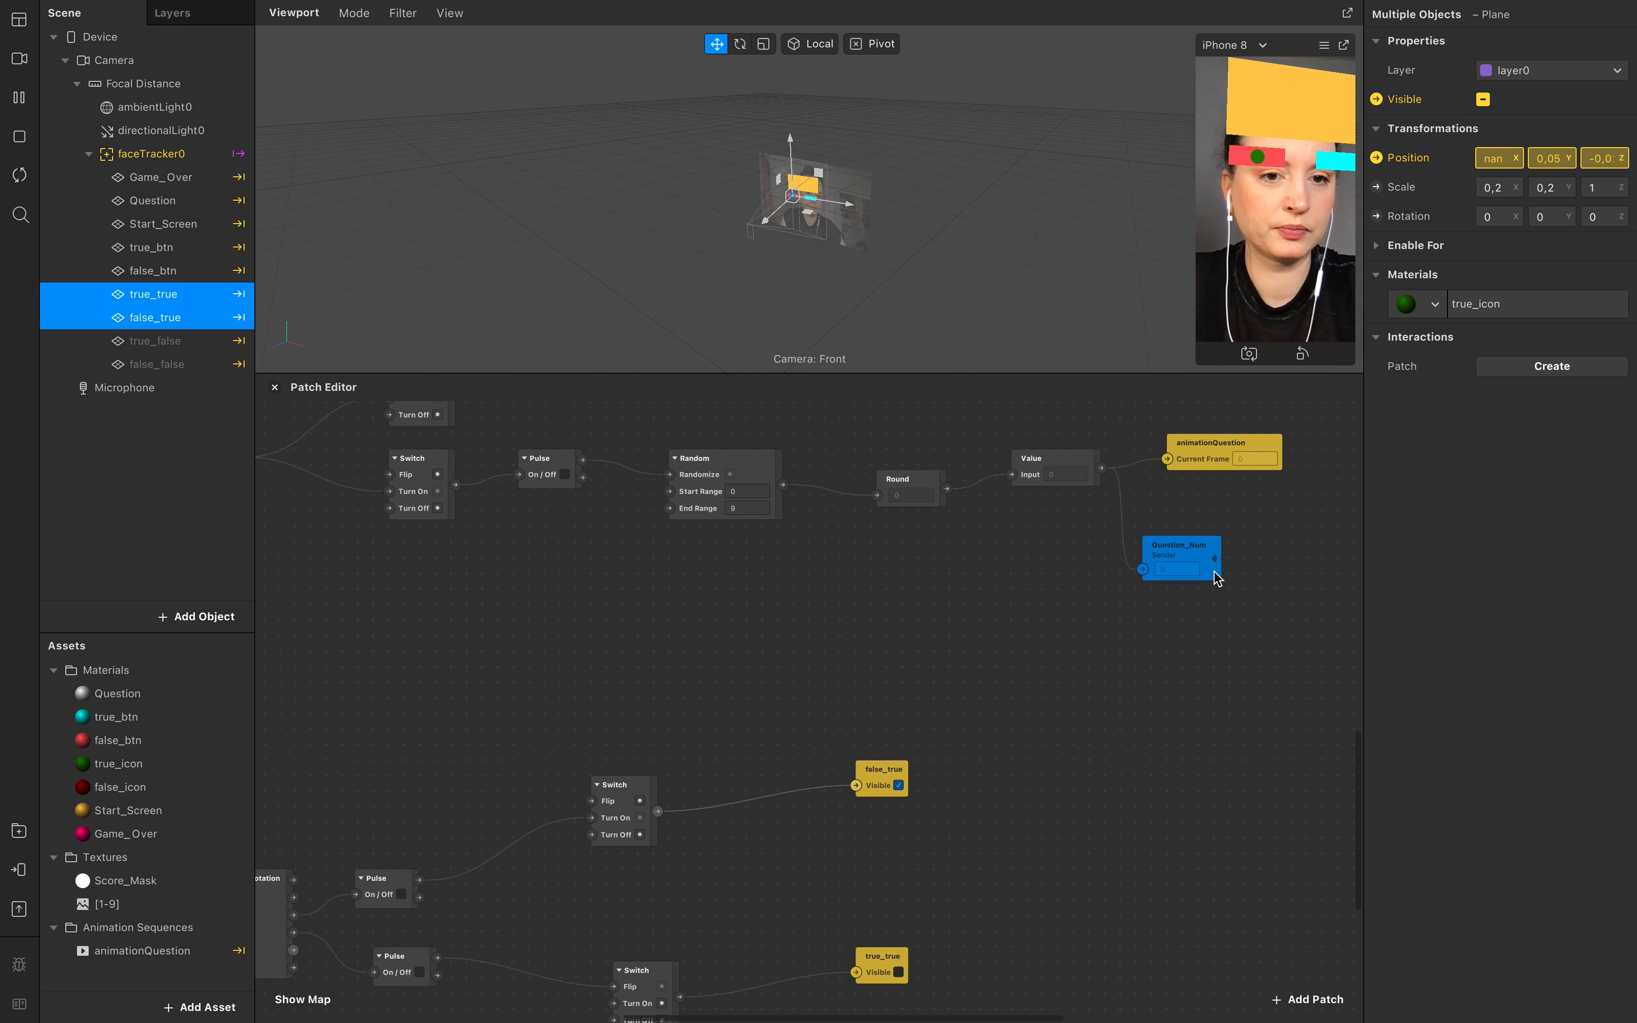
Step: Create a receiver for the Question_Num sender and place it between the two Switch rows
{"action": "right_click", "coordinate": [1195, 600]}
{"action": "left_click", "coordinate": [1264, 702]}
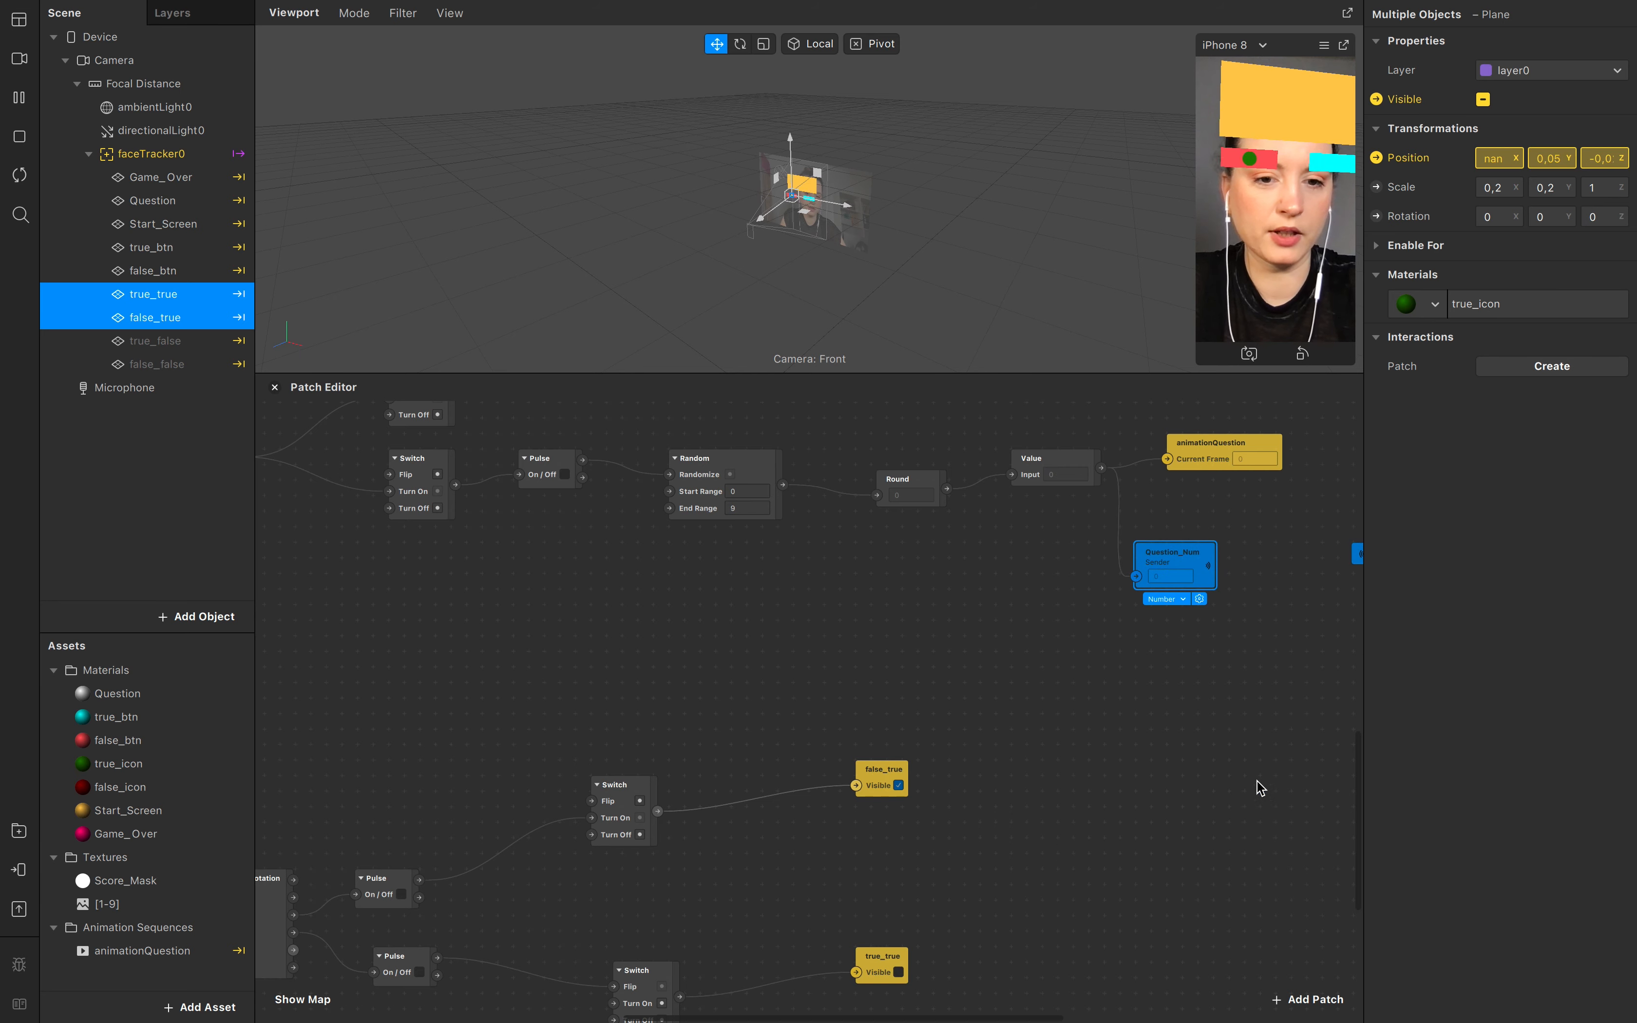
{"action": "scroll", "coordinate": [1260, 787], "scroll_direction": "right", "scroll_amount": 5}
{"action": "left_click_drag", "start_coordinate": [1282, 508], "coordinate": [510, 855]}
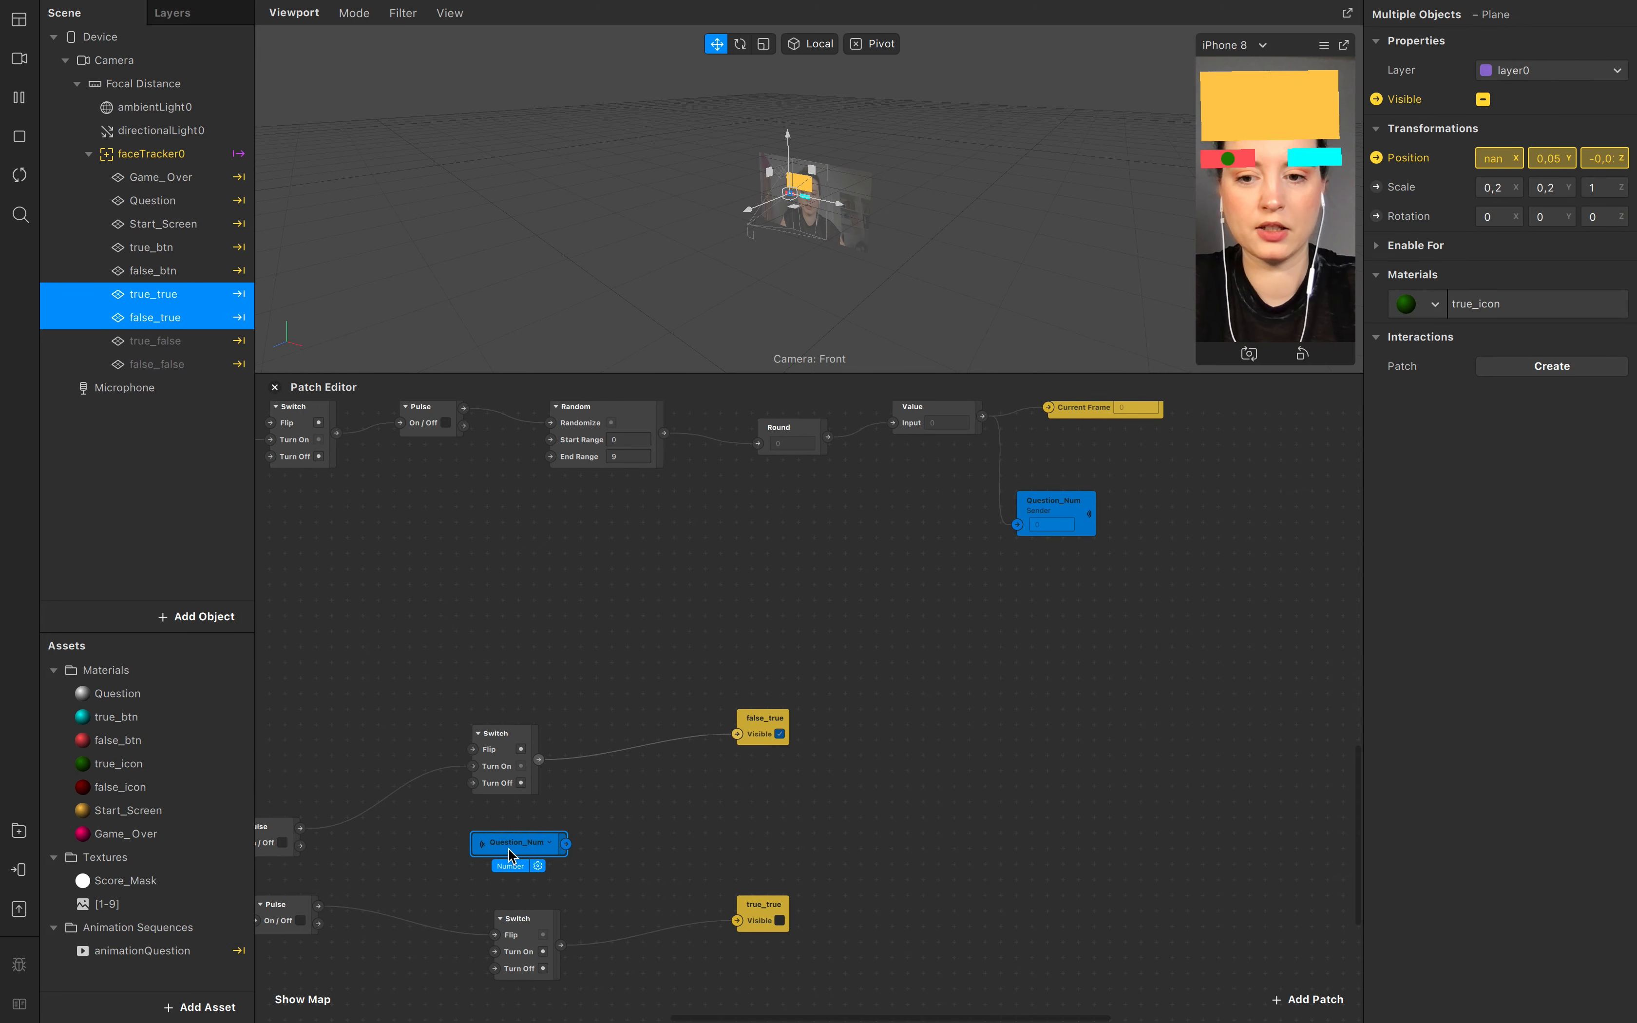
{"action": "scroll", "coordinate": [511, 855], "scroll_direction": "down", "scroll_amount": 3}
{"action": "left_click_drag", "start_coordinate": [503, 758], "coordinate": [458, 761]}
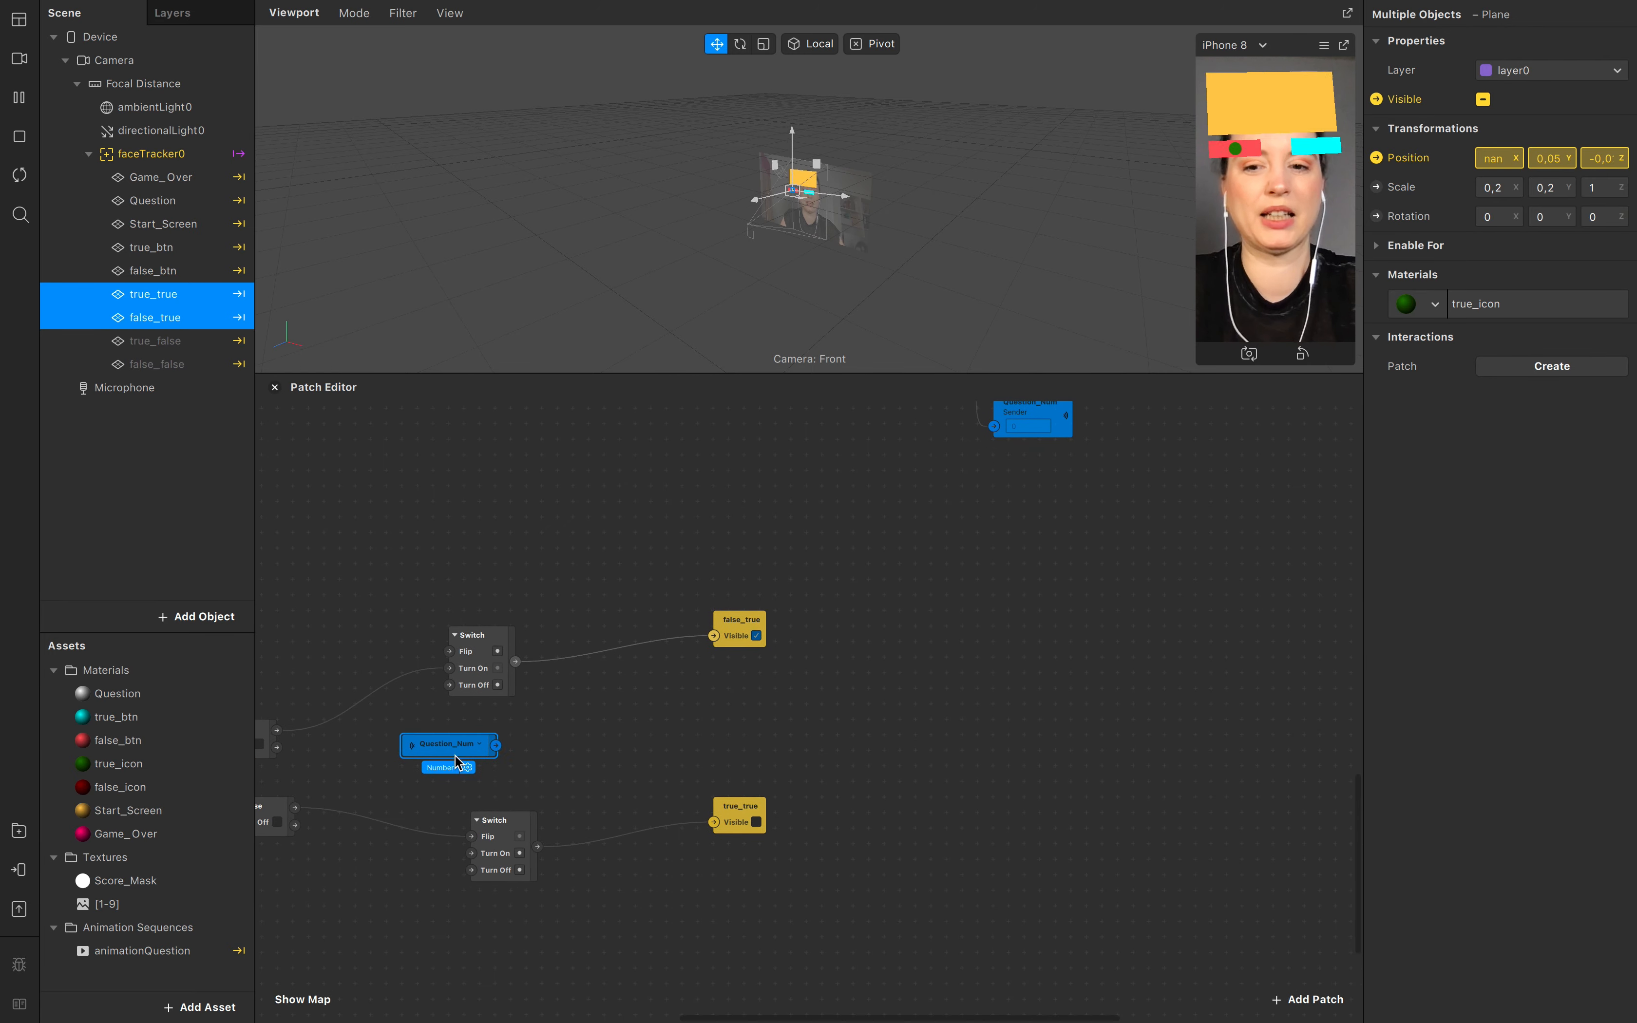
Step: Move both Switches with the false_true and true_true patches together, farther right of the Pulse patches
{"action": "left_click", "coordinate": [839, 886]}
{"action": "left_click", "coordinate": [493, 823]}
{"action": "left_click", "coordinate": [766, 804], "text": "shift"}
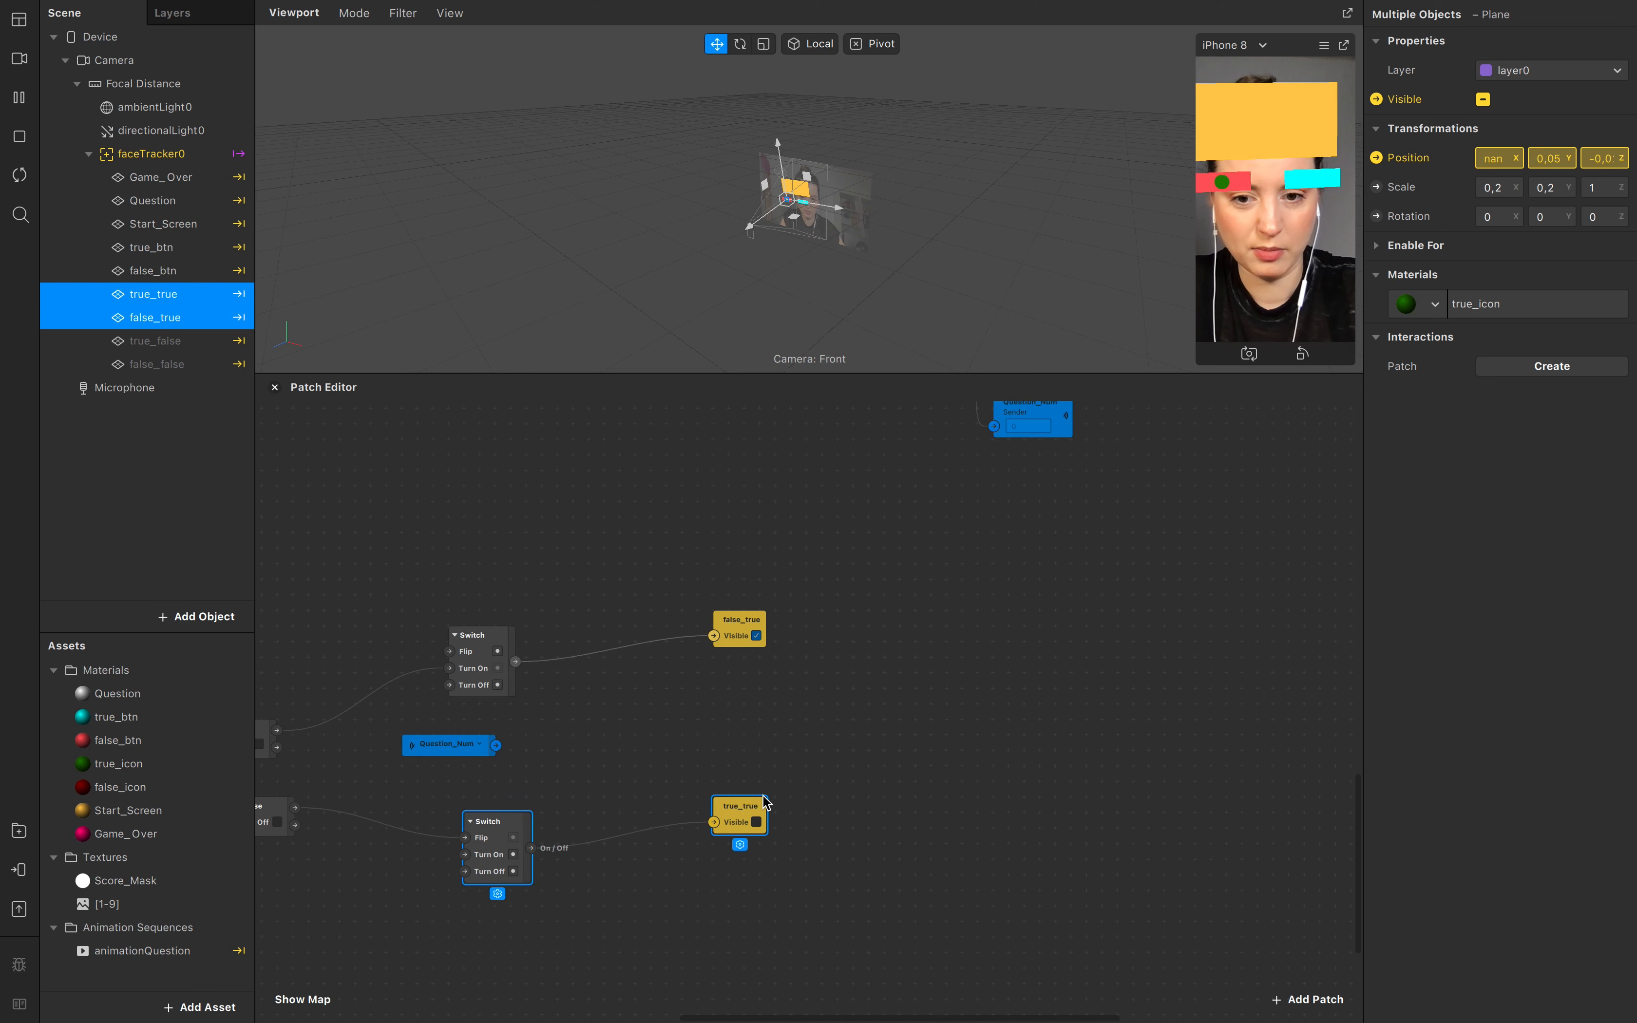
{"action": "left_click", "coordinate": [748, 619], "text": "shift"}
{"action": "left_click", "coordinate": [479, 649], "text": "shift"}
{"action": "left_click_drag", "start_coordinate": [503, 648], "coordinate": [829, 630]}
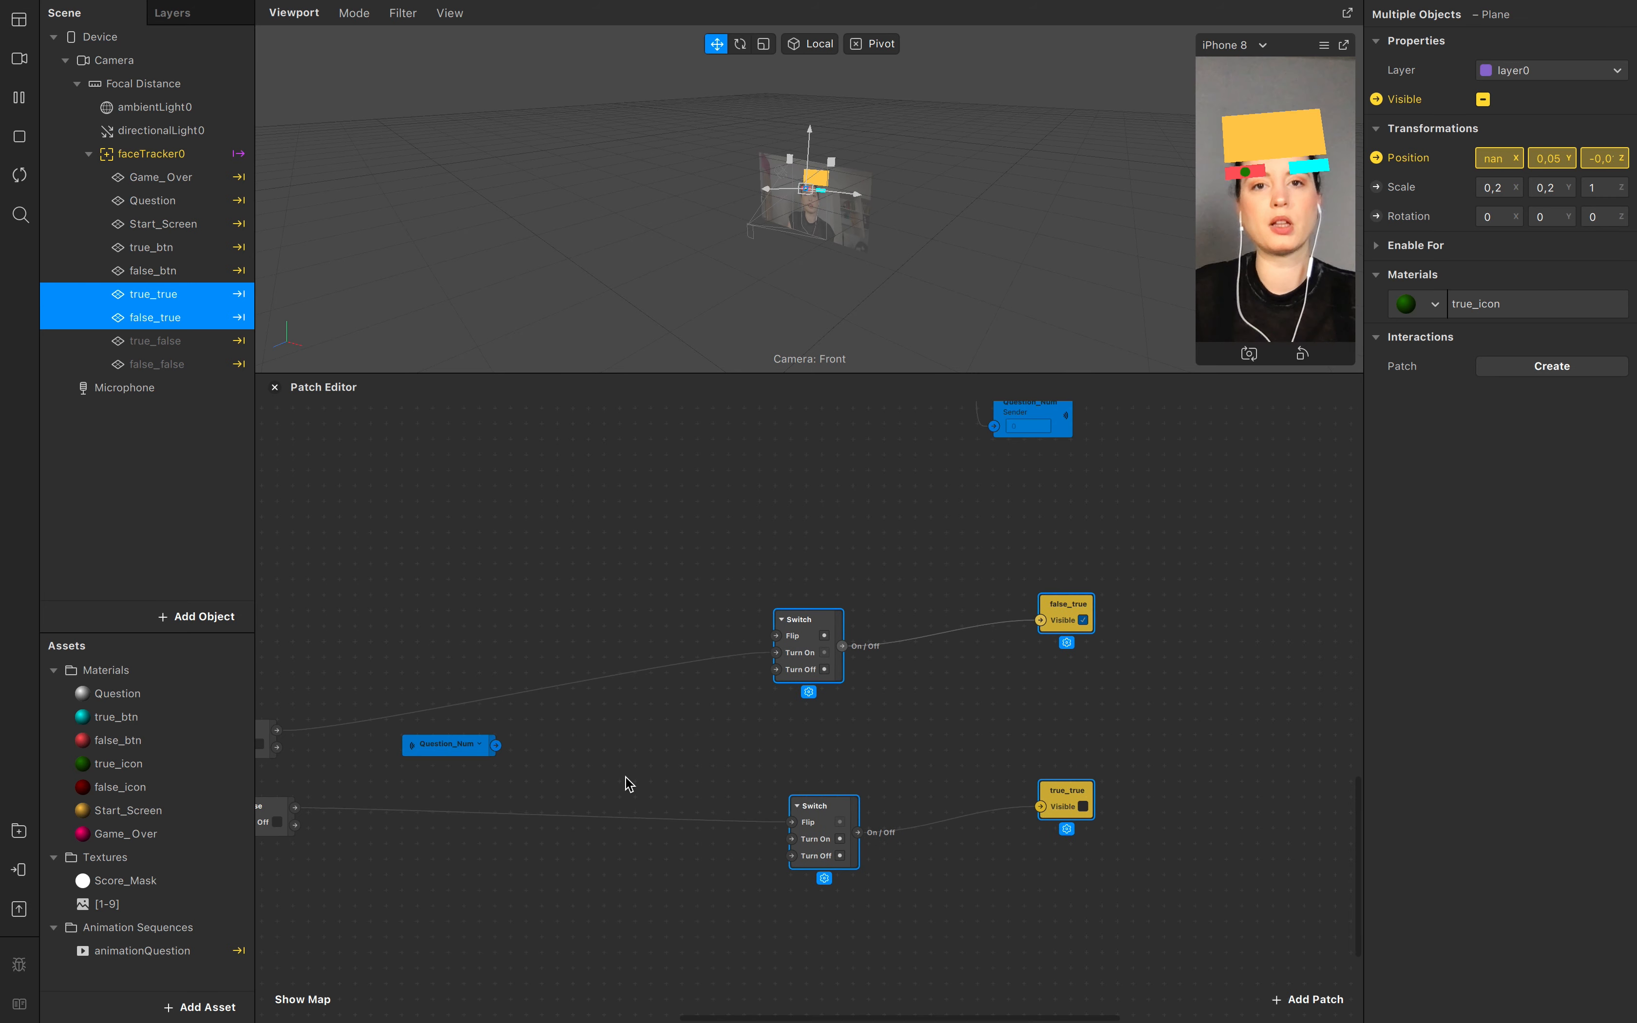
Step: Place the Question_Num receiver close to the Switches and spread the two Switches farther apart vertically, lowering true_true to match
{"action": "scroll", "coordinate": [629, 784], "scroll_direction": "left", "scroll_amount": 5}
{"action": "left_click", "coordinate": [448, 731]}
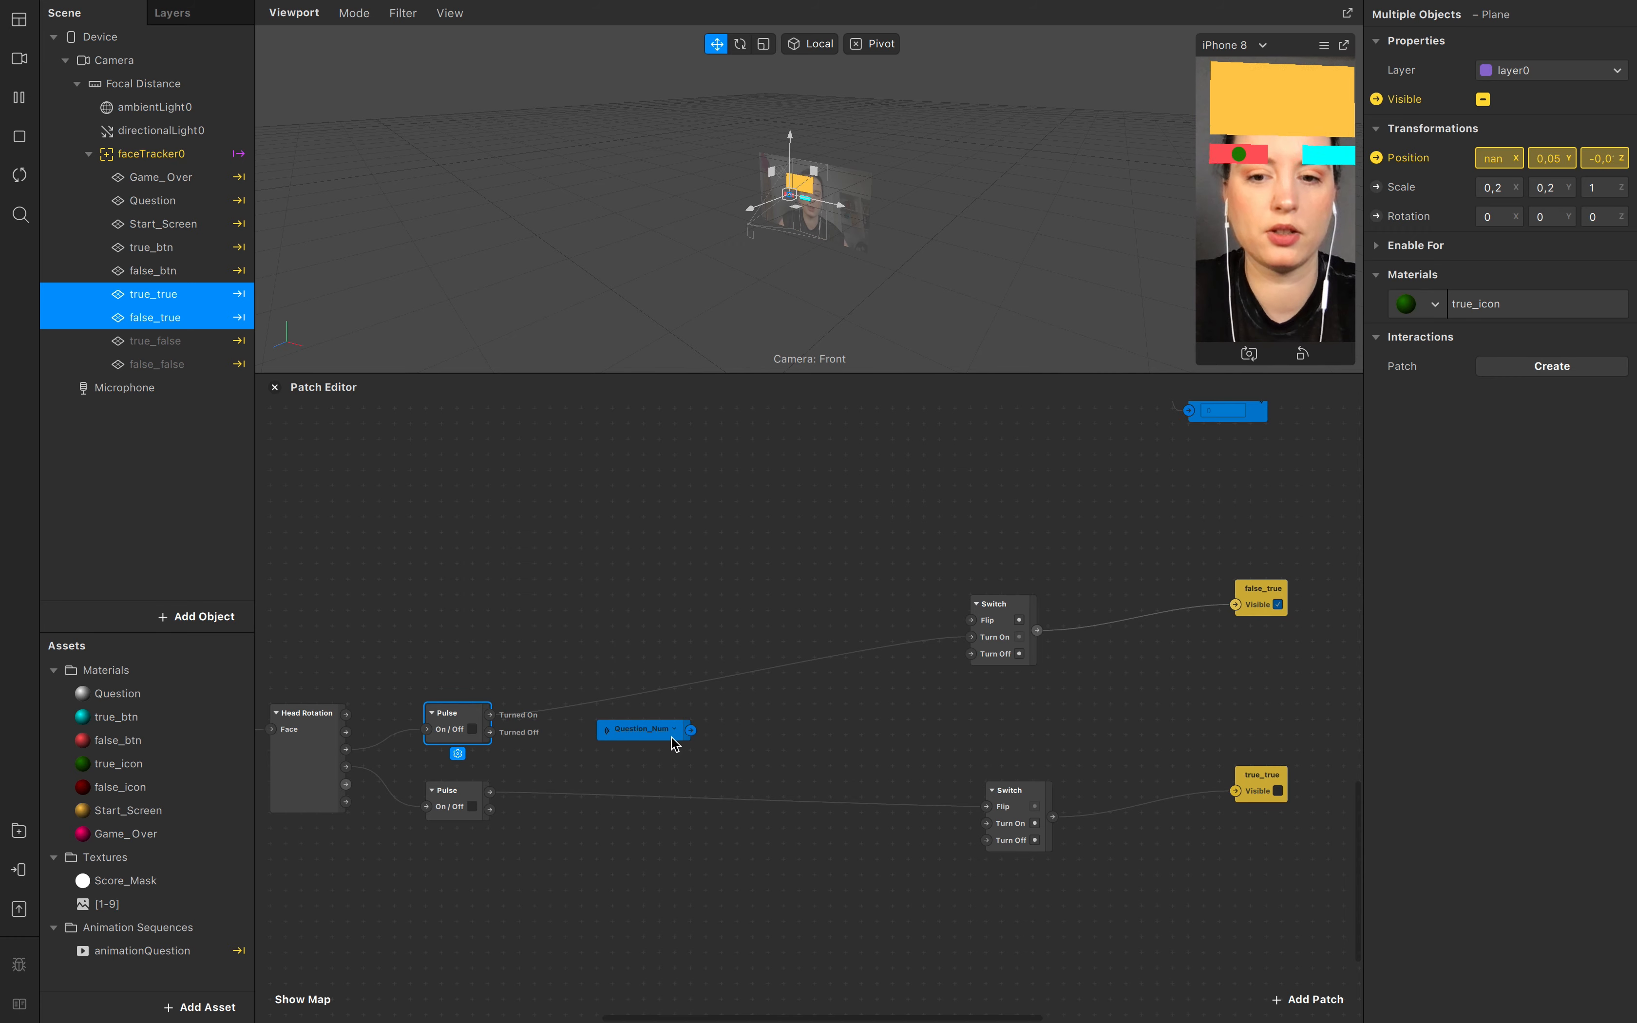
{"action": "scroll", "coordinate": [886, 752], "scroll_direction": "right", "scroll_amount": 3}
{"action": "left_click_drag", "start_coordinate": [521, 788], "coordinate": [770, 776]}
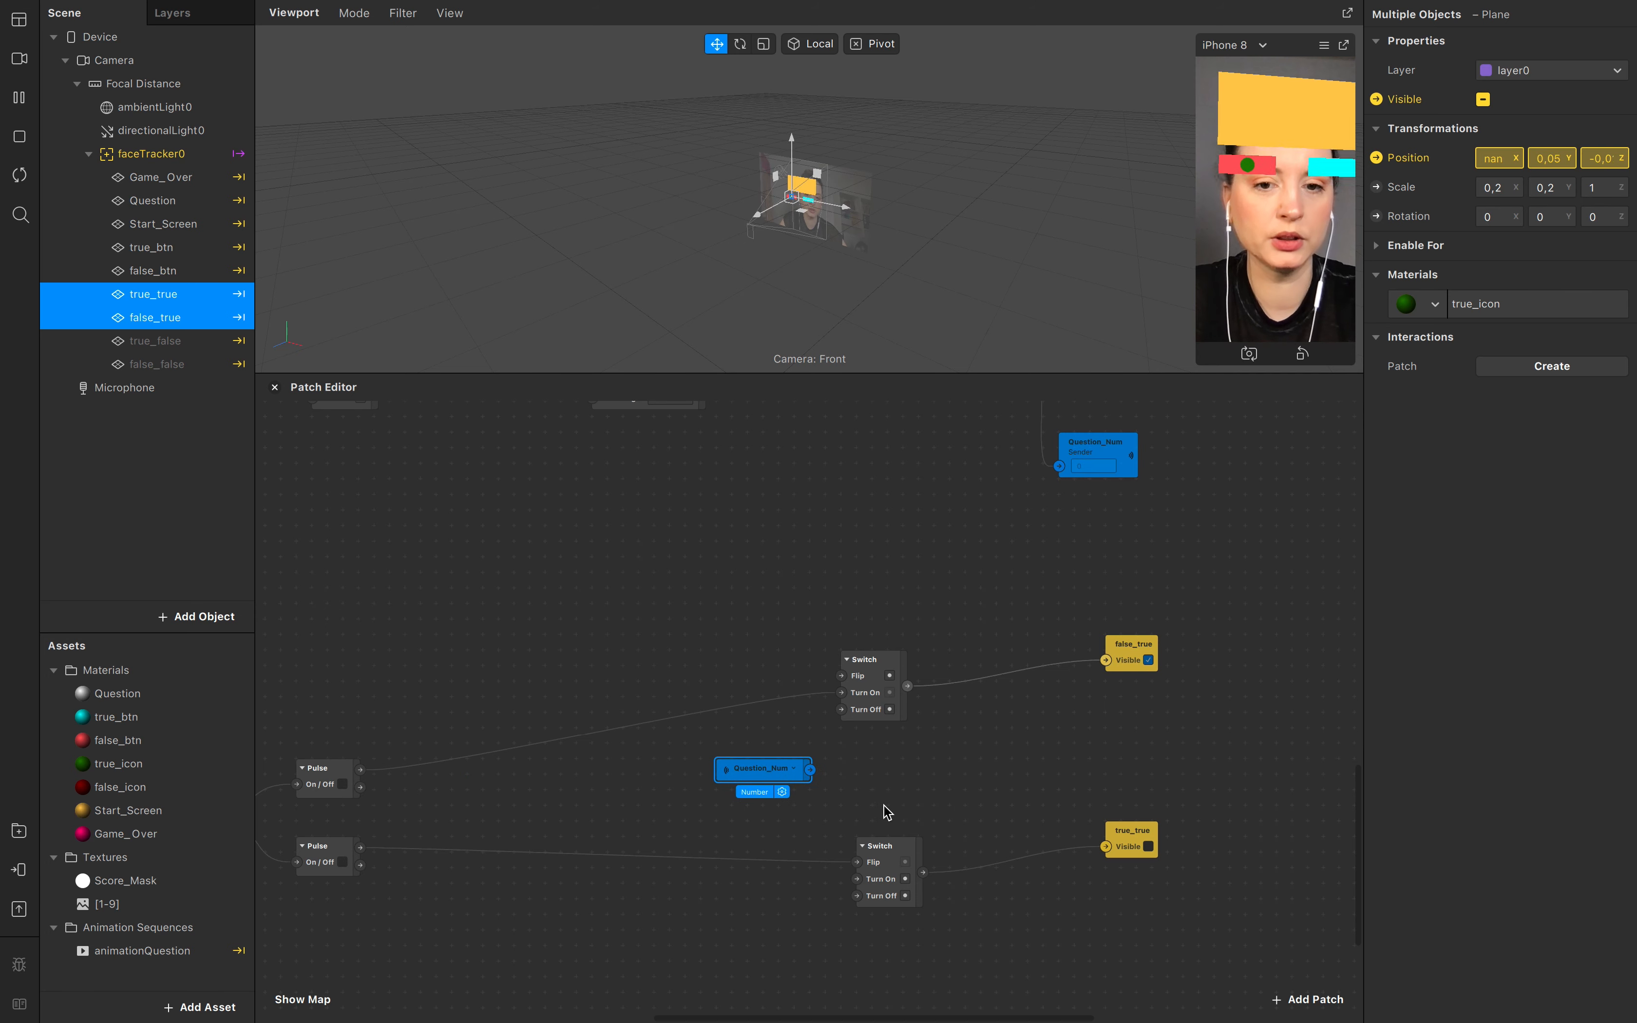
{"action": "left_click_drag", "start_coordinate": [871, 680], "coordinate": [872, 633]}
{"action": "left_click_drag", "start_coordinate": [878, 861], "coordinate": [863, 892]}
{"action": "left_click_drag", "start_coordinate": [1136, 856], "coordinate": [1152, 872]}
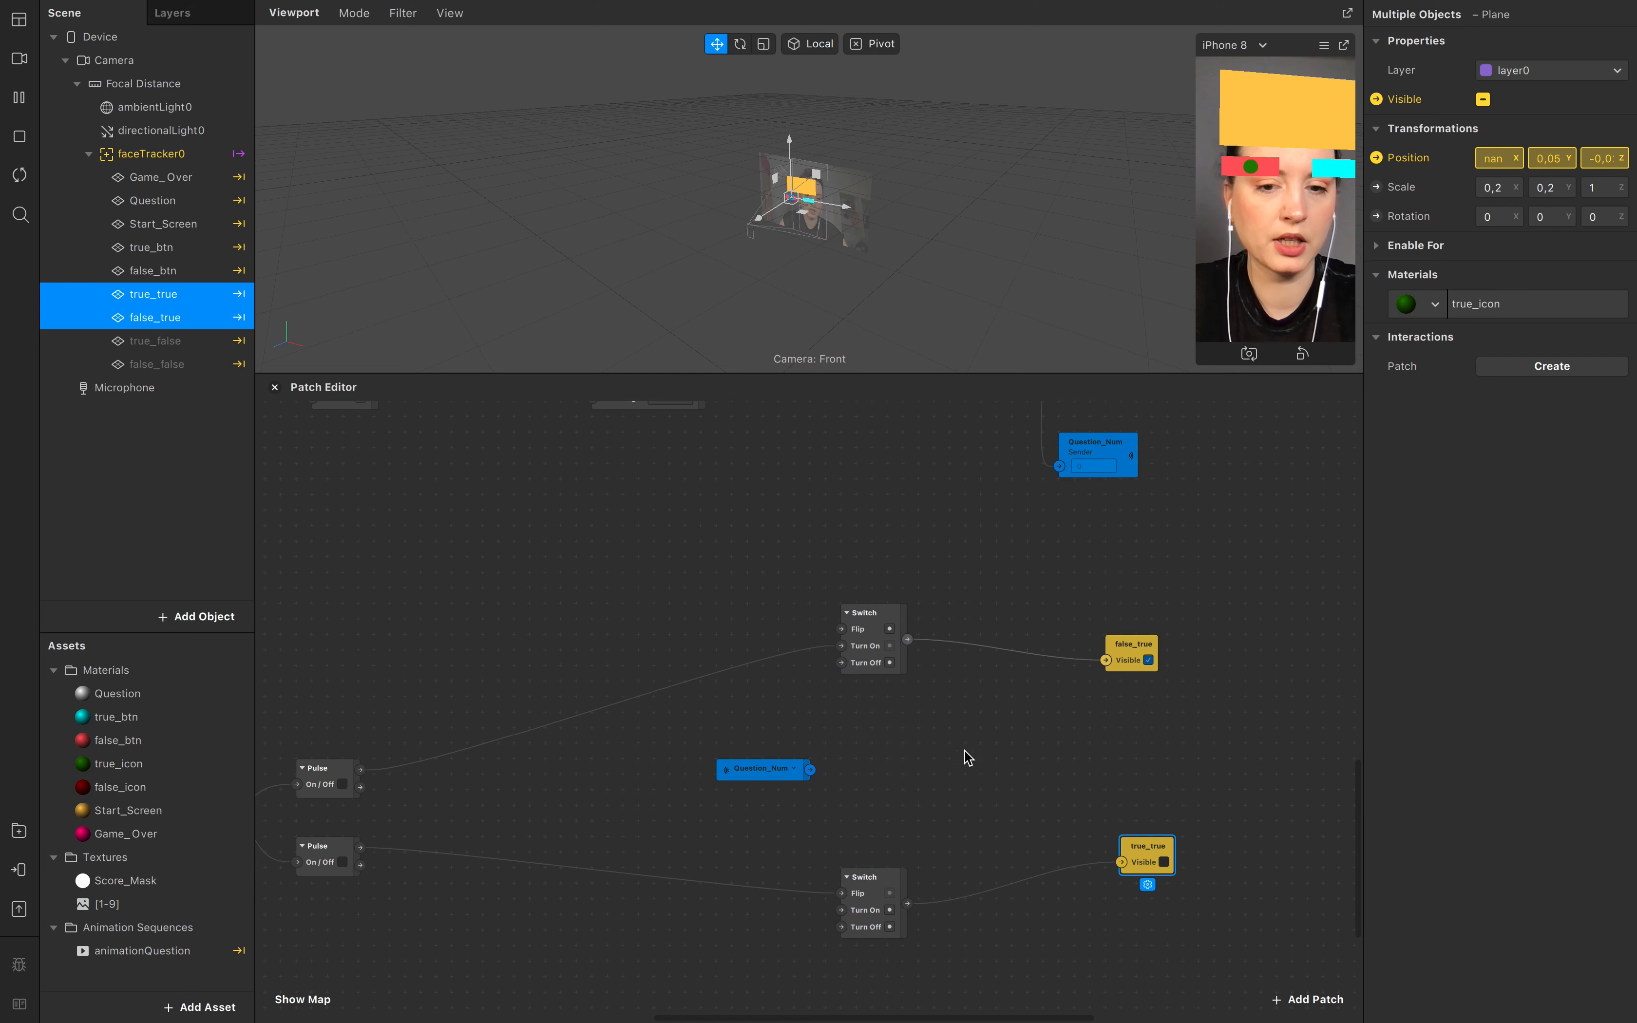
Step: Add a Less Or Equal patch to the right of the Question_Num receiver, below the upper Switch
{"action": "double_click", "coordinate": [910, 757]}
{"action": "type", "text": "les"}
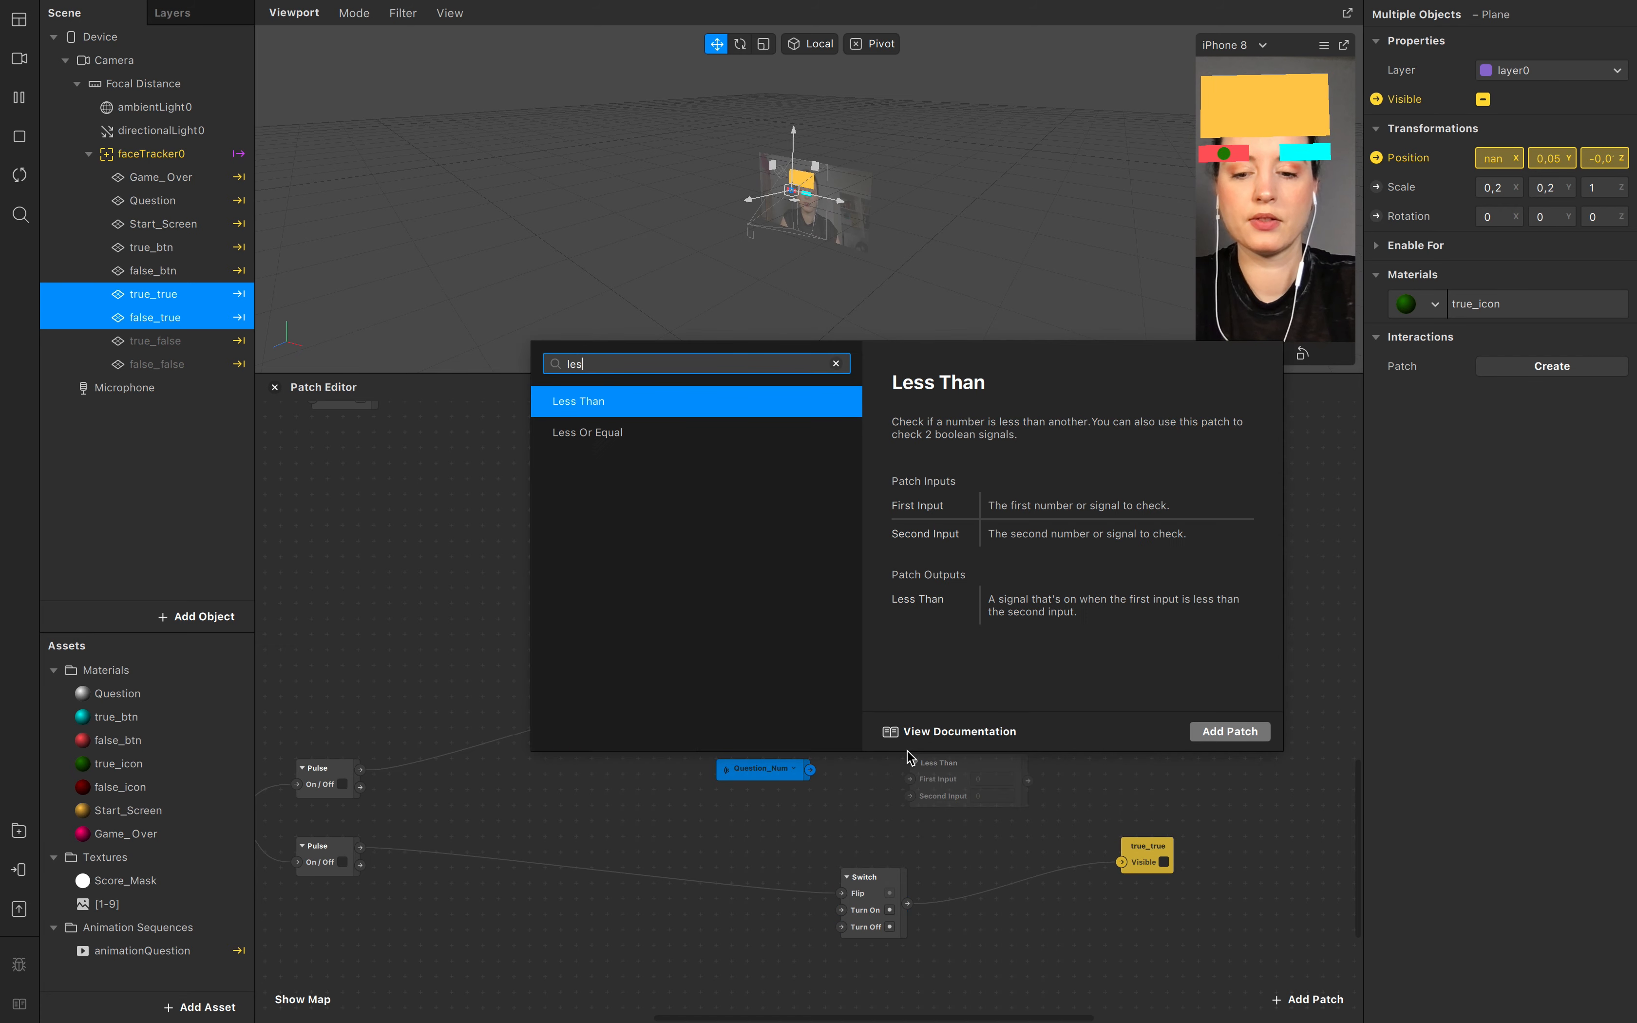
{"action": "key", "text": "Down"}
{"action": "key", "text": "Return"}
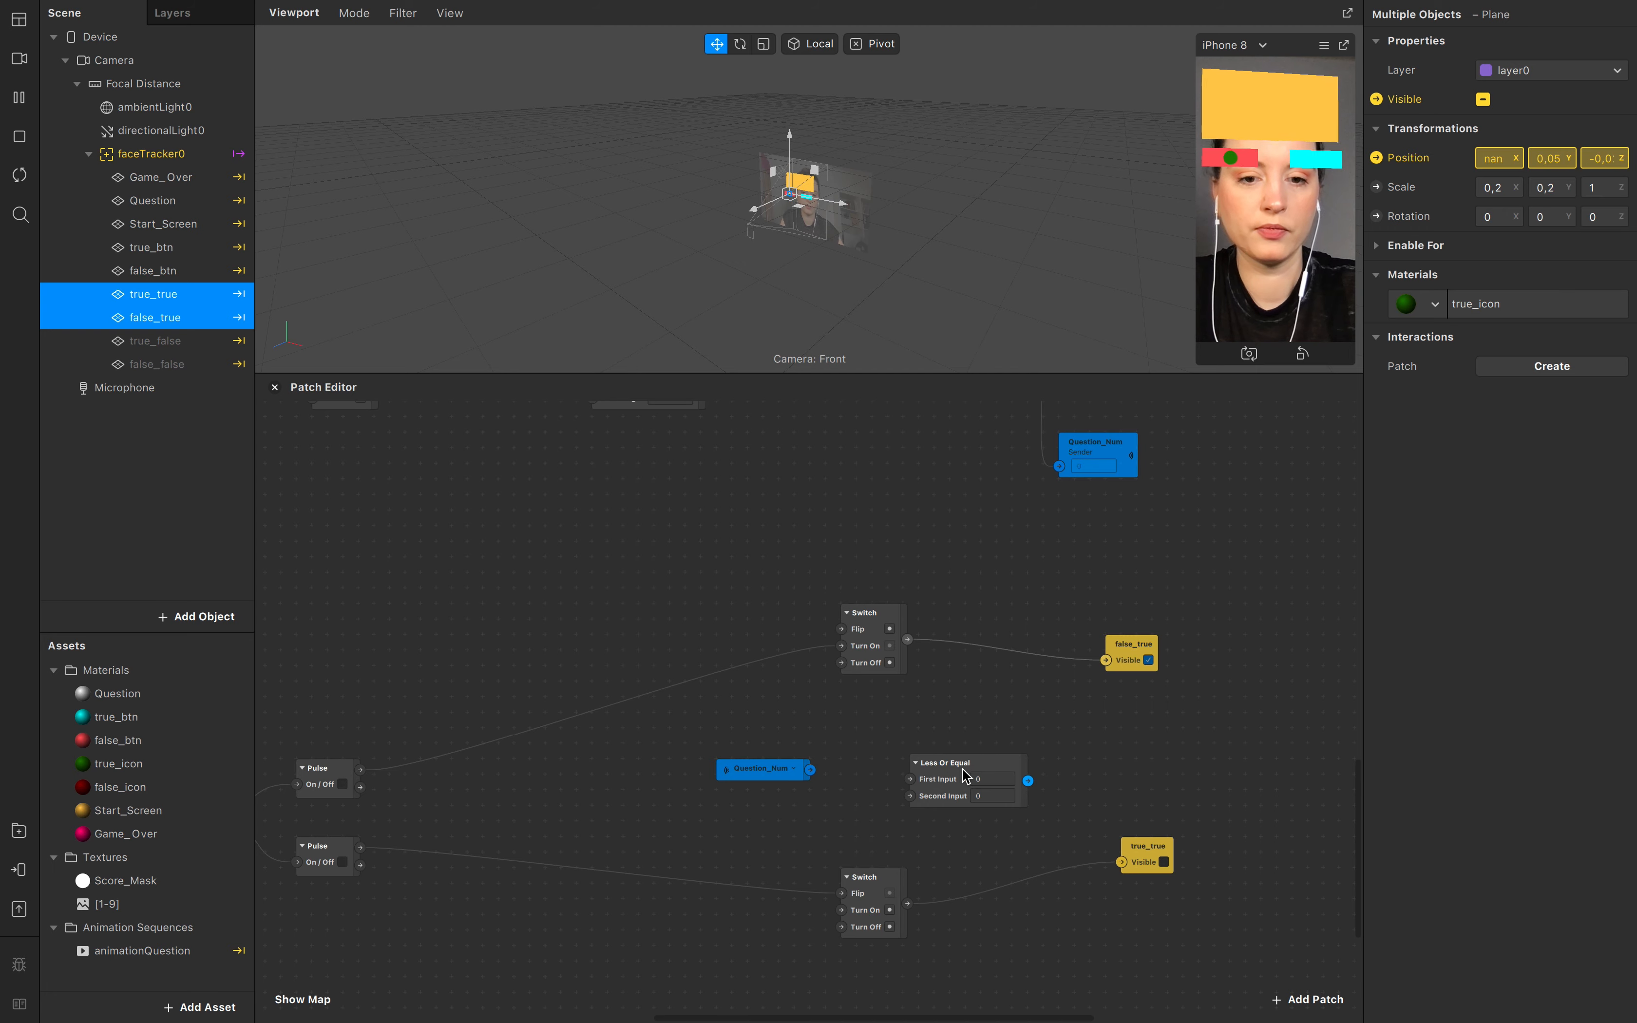
{"action": "left_click_drag", "start_coordinate": [974, 768], "coordinate": [1028, 690]}
Step: Add a Greater or Equal patch directly below the Less Or Equal patch
{"action": "double_click", "coordinate": [1001, 812]}
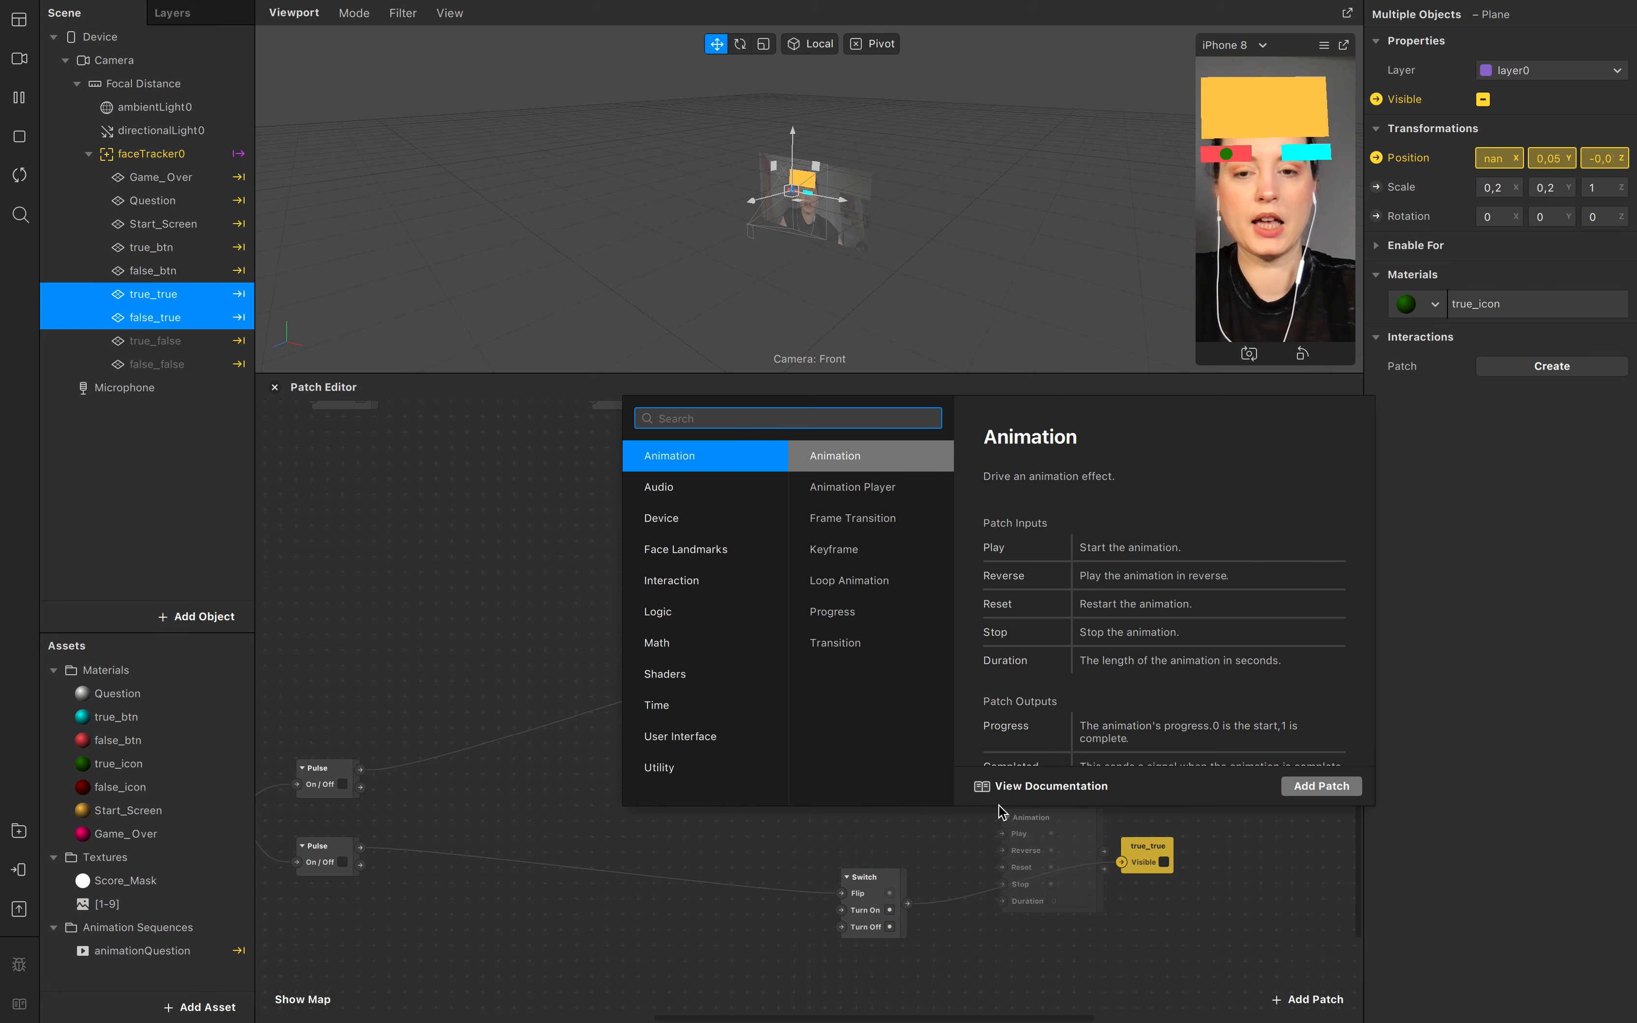
{"action": "type", "text": "great"}
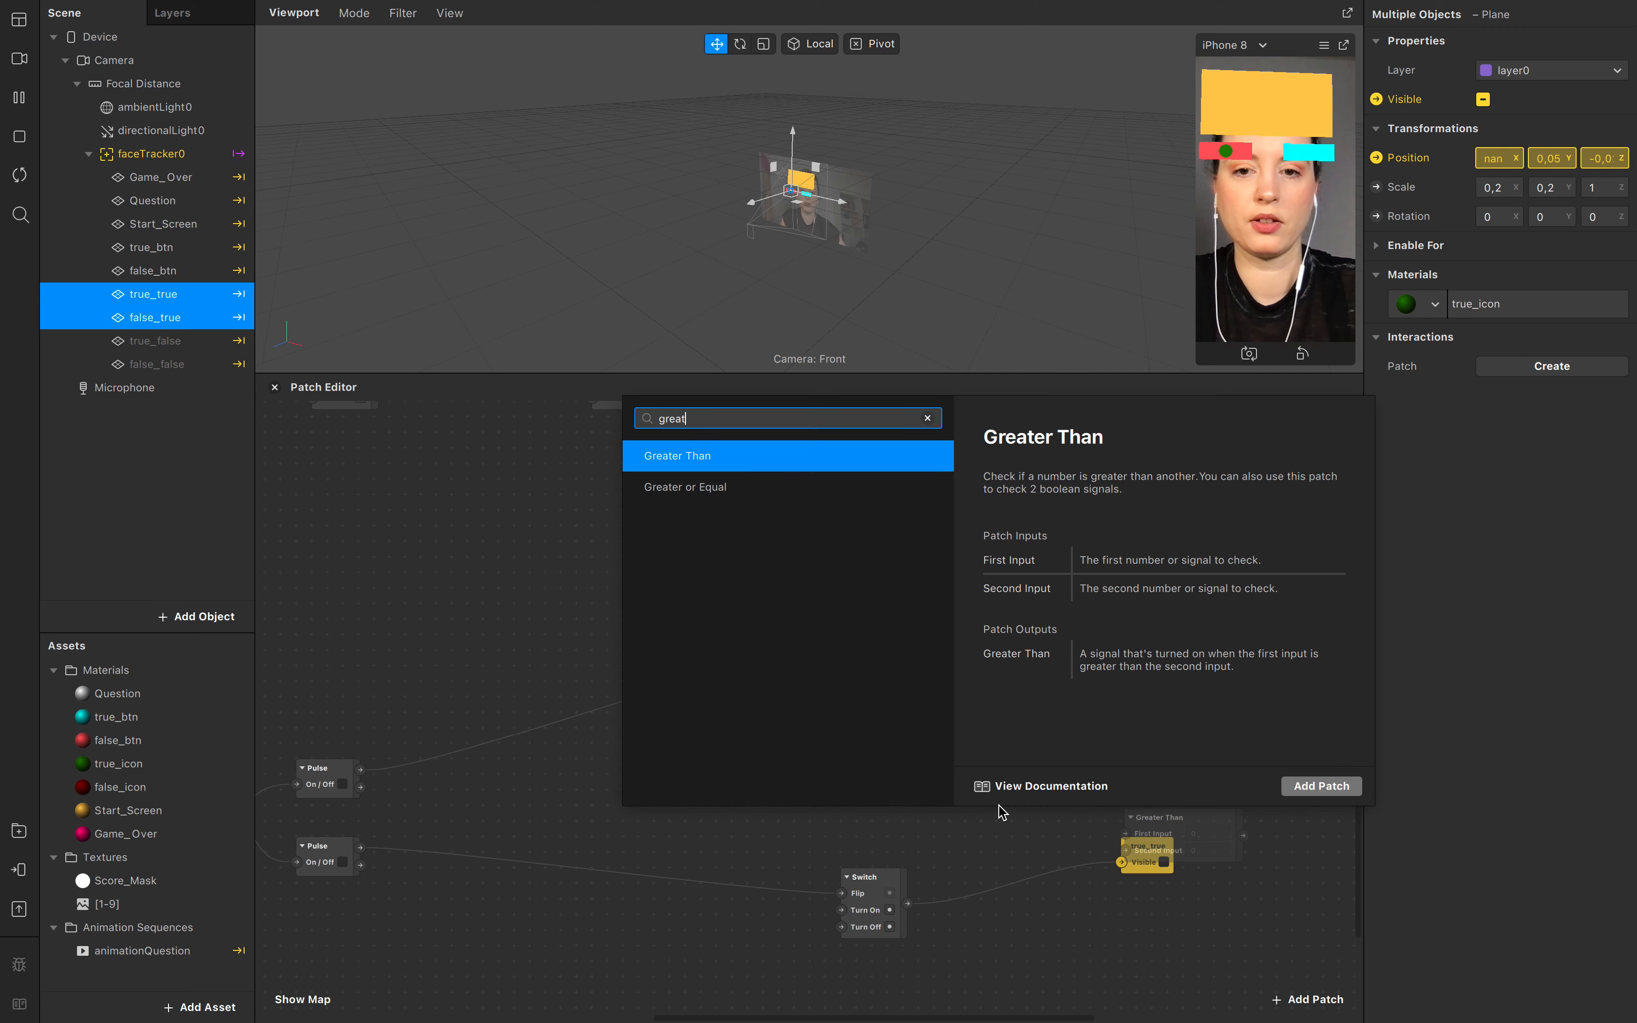
{"action": "key", "text": "Down"}
{"action": "key", "text": "Return"}
{"action": "left_click_drag", "start_coordinate": [1217, 820], "coordinate": [1050, 788]}
Step: Move the false_true and true_true patches farther right to clear space beside the comparison patches
{"action": "scroll", "coordinate": [1077, 771], "scroll_direction": "right", "scroll_amount": 5}
{"action": "left_click", "coordinate": [951, 657]}
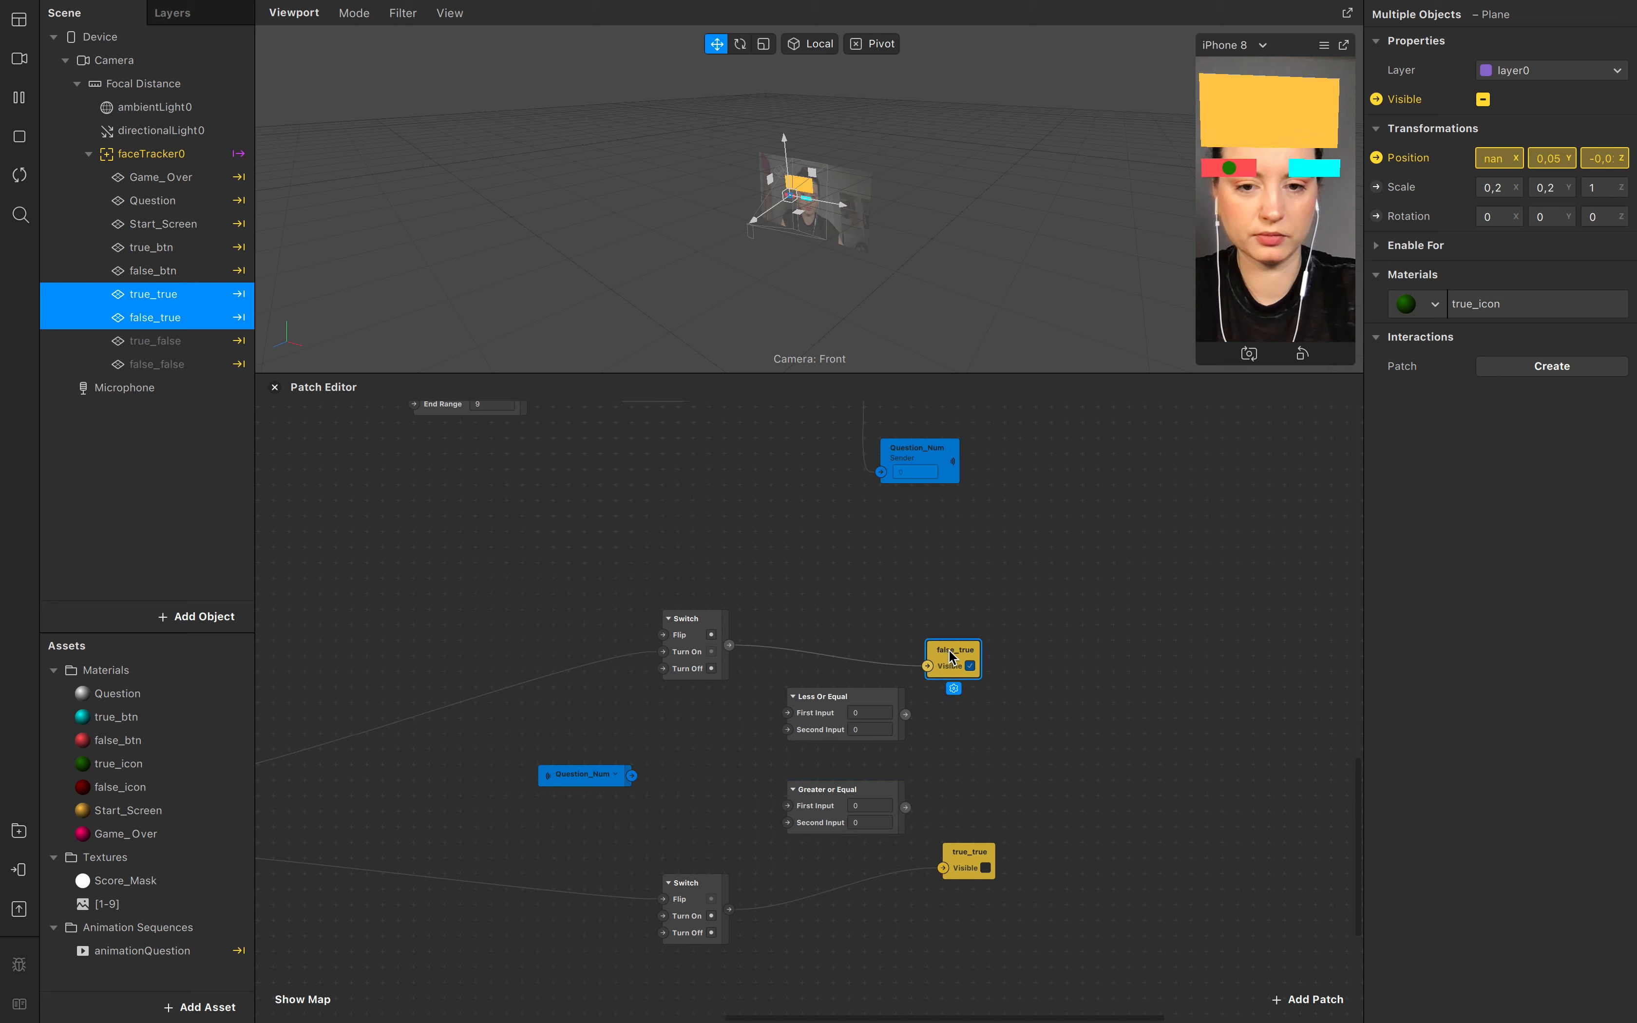
{"action": "left_click_drag", "start_coordinate": [951, 656], "coordinate": [998, 610]}
{"action": "left_click_drag", "start_coordinate": [983, 868], "coordinate": [1076, 883]}
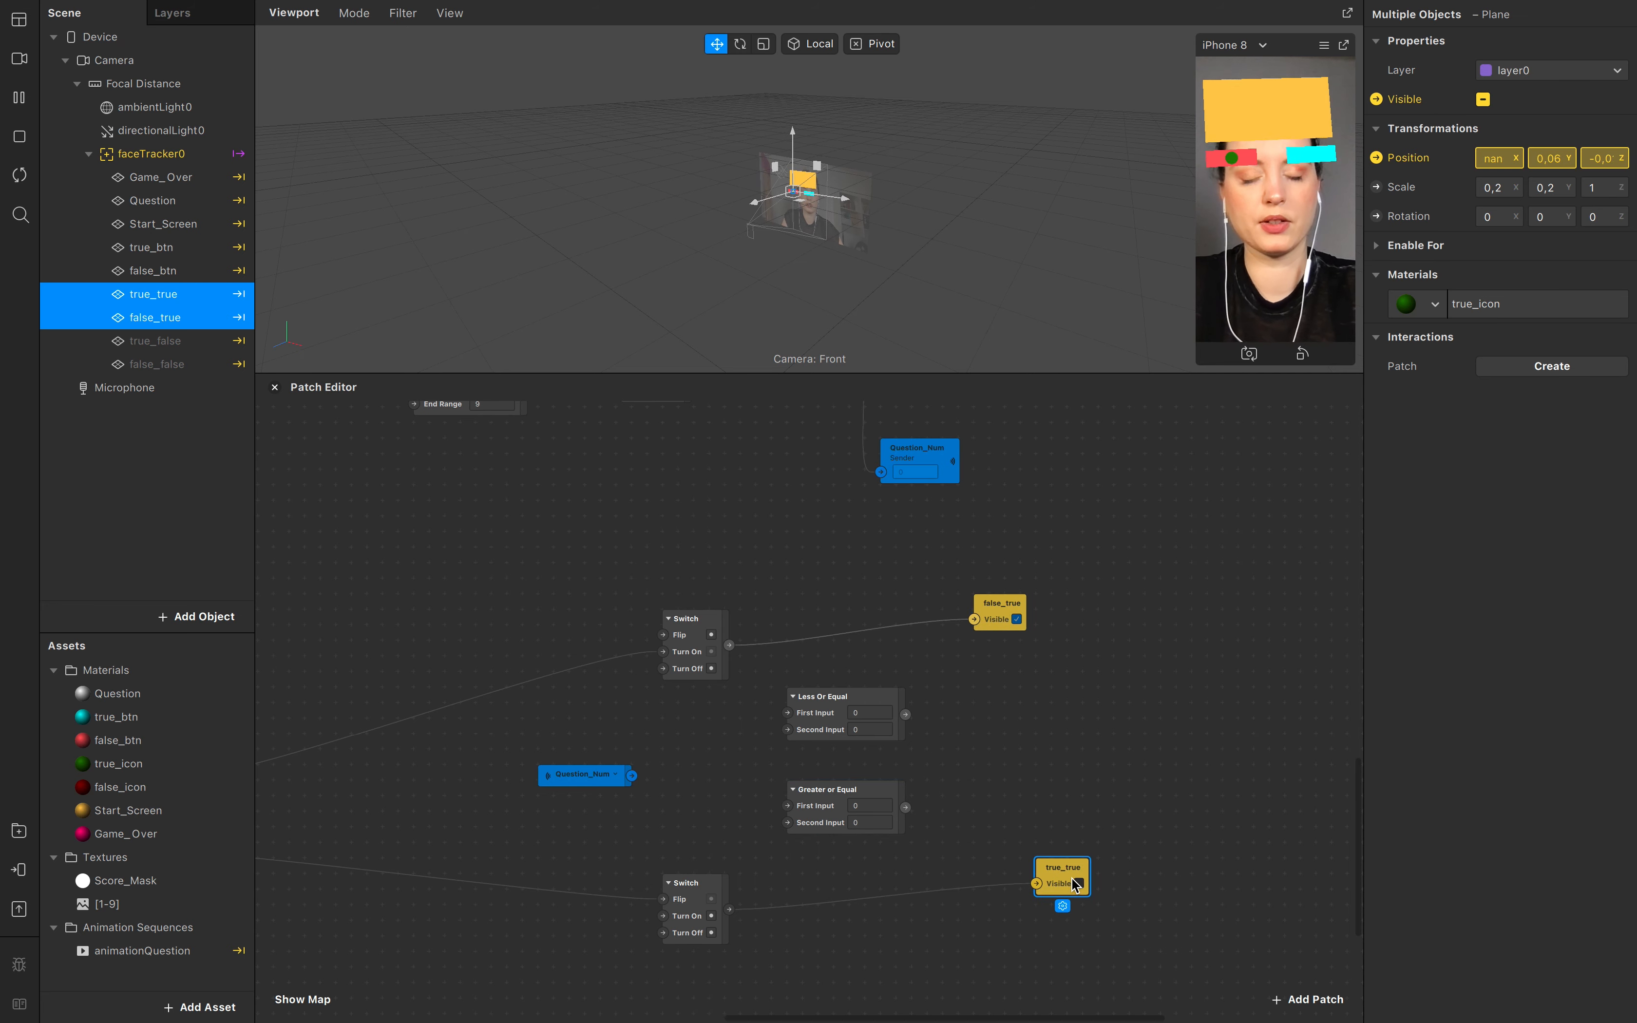
{"action": "left_click_drag", "start_coordinate": [1012, 629], "coordinate": [1059, 629]}
Step: Rename the comparison patches as Less Or Equal_True and Greater or Equal_False
{"action": "double_click", "coordinate": [834, 697]}
{"action": "left_click", "coordinate": [870, 698]}
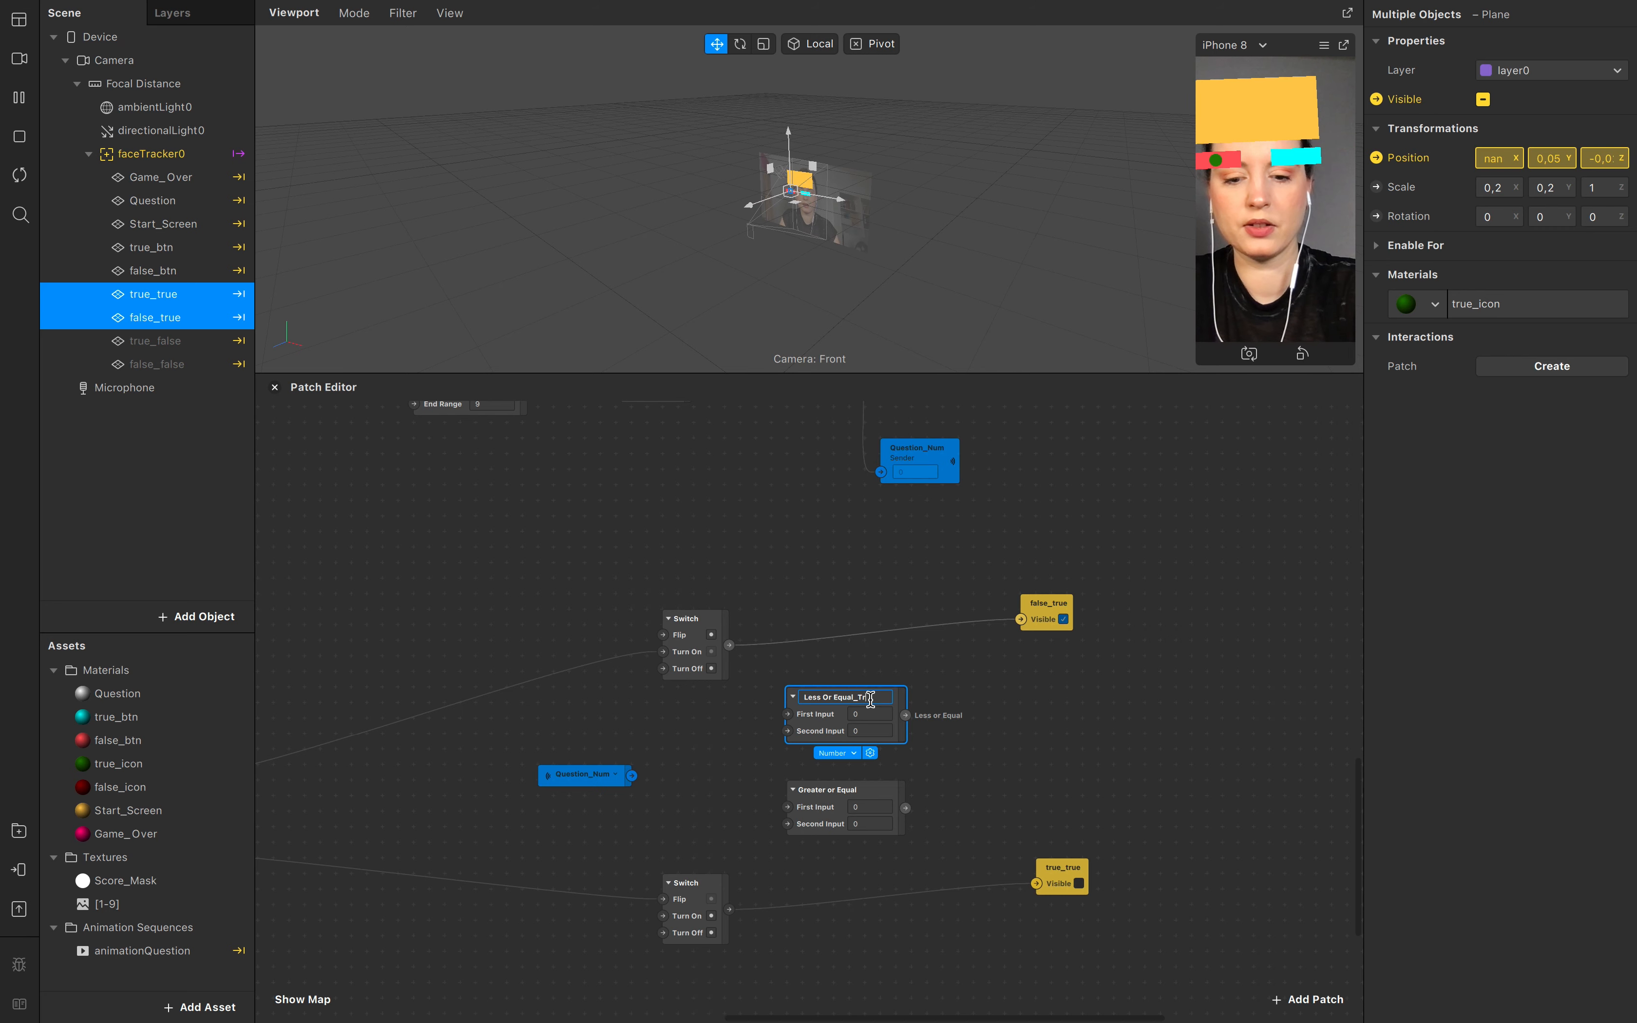
{"action": "left_click", "coordinate": [993, 749]}
{"action": "double_click", "coordinate": [850, 795]}
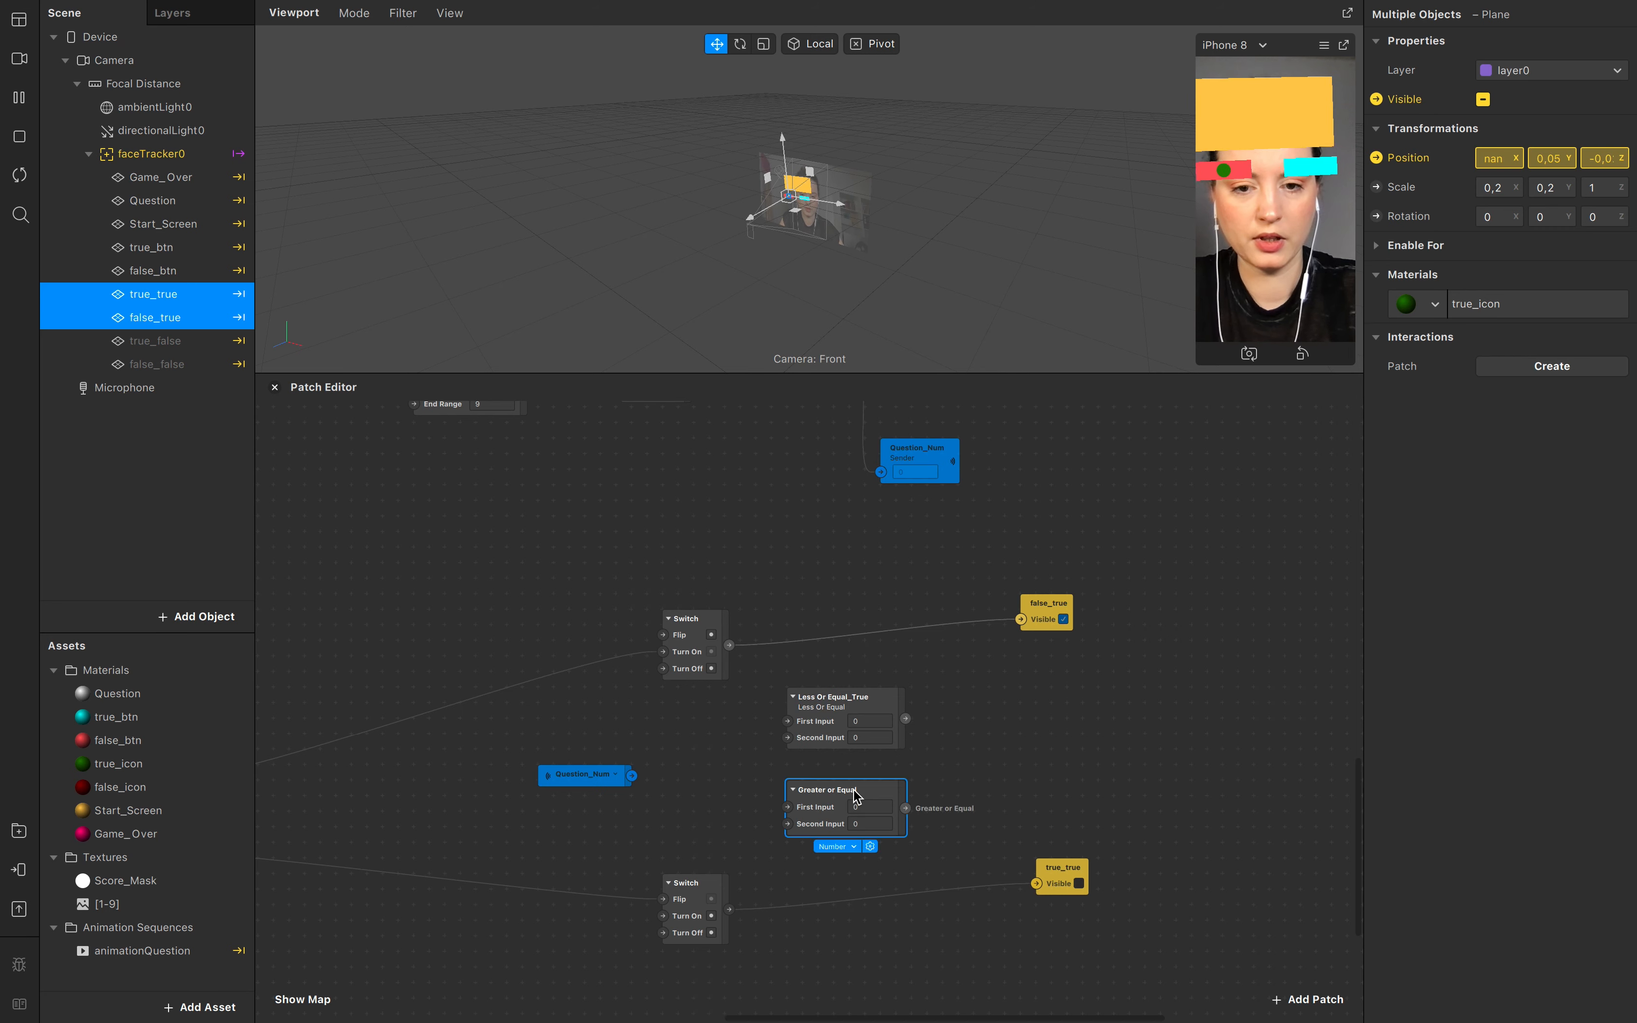
{"action": "left_click", "coordinate": [877, 792]}
{"action": "type", "text": "_False"}
Step: Set the Second Input of Less Or Equal_True to 5 and of Greater or Equal_False to 6
{"action": "left_click", "coordinate": [877, 707]}
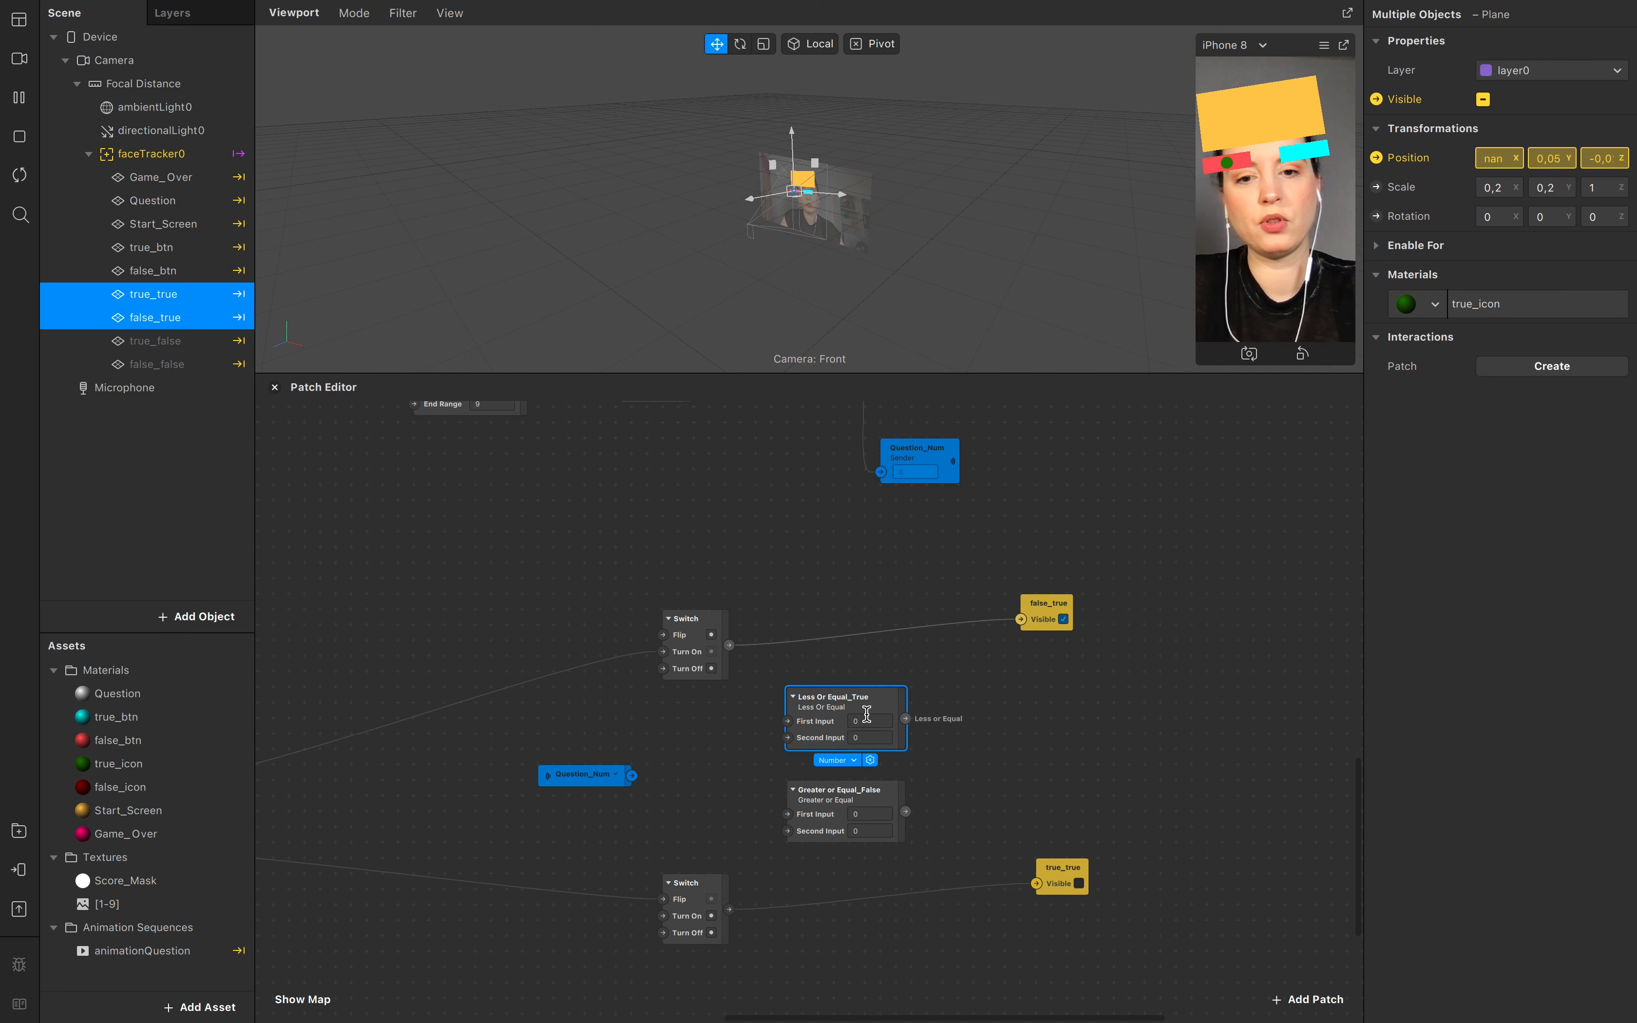
{"action": "left_click", "coordinate": [869, 738]}
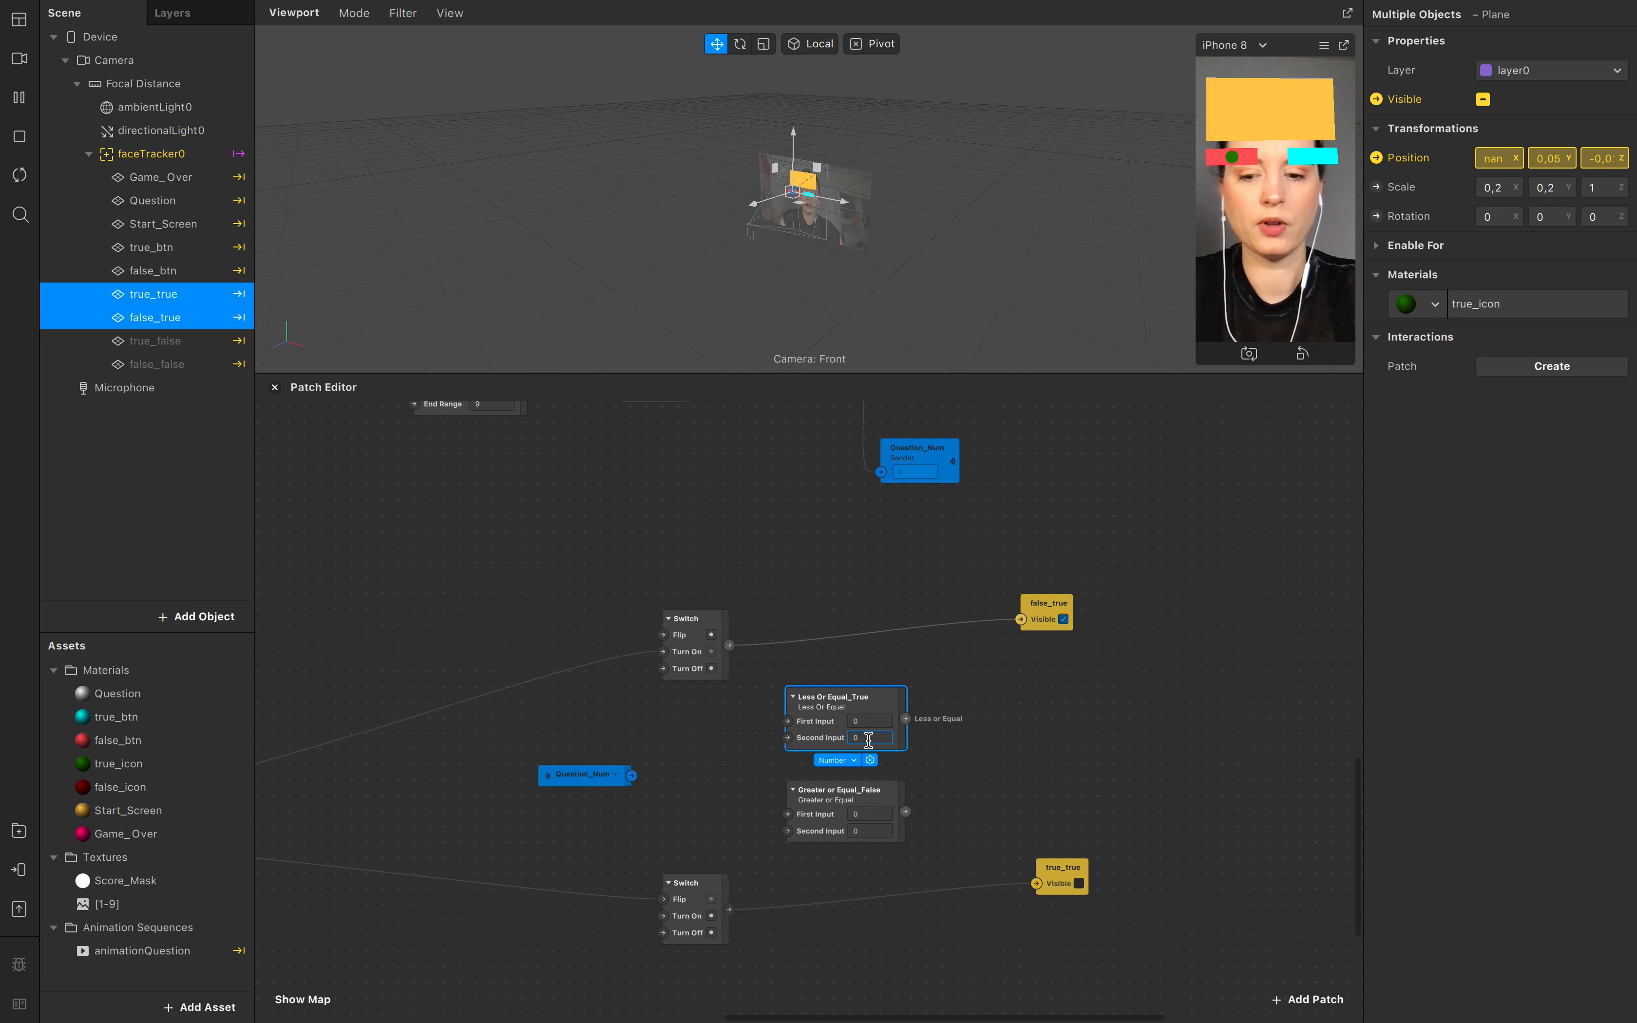
{"action": "type", "text": "5"}
{"action": "left_click", "coordinate": [972, 760]}
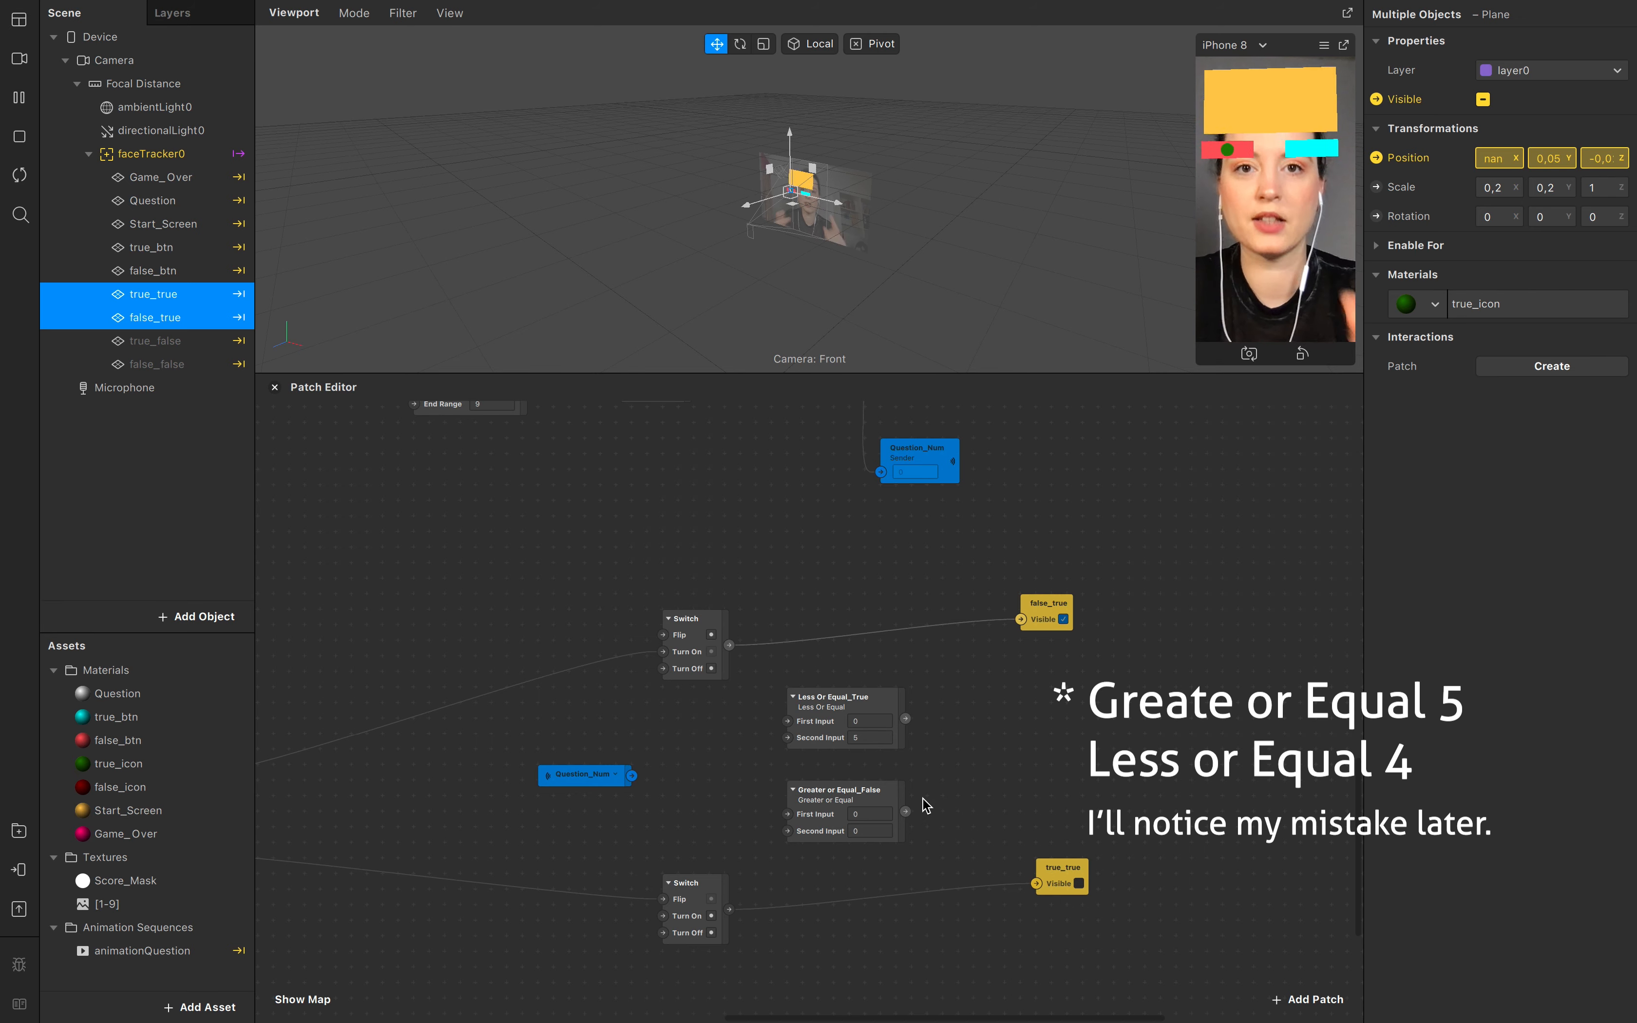
{"action": "left_click", "coordinate": [870, 831]}
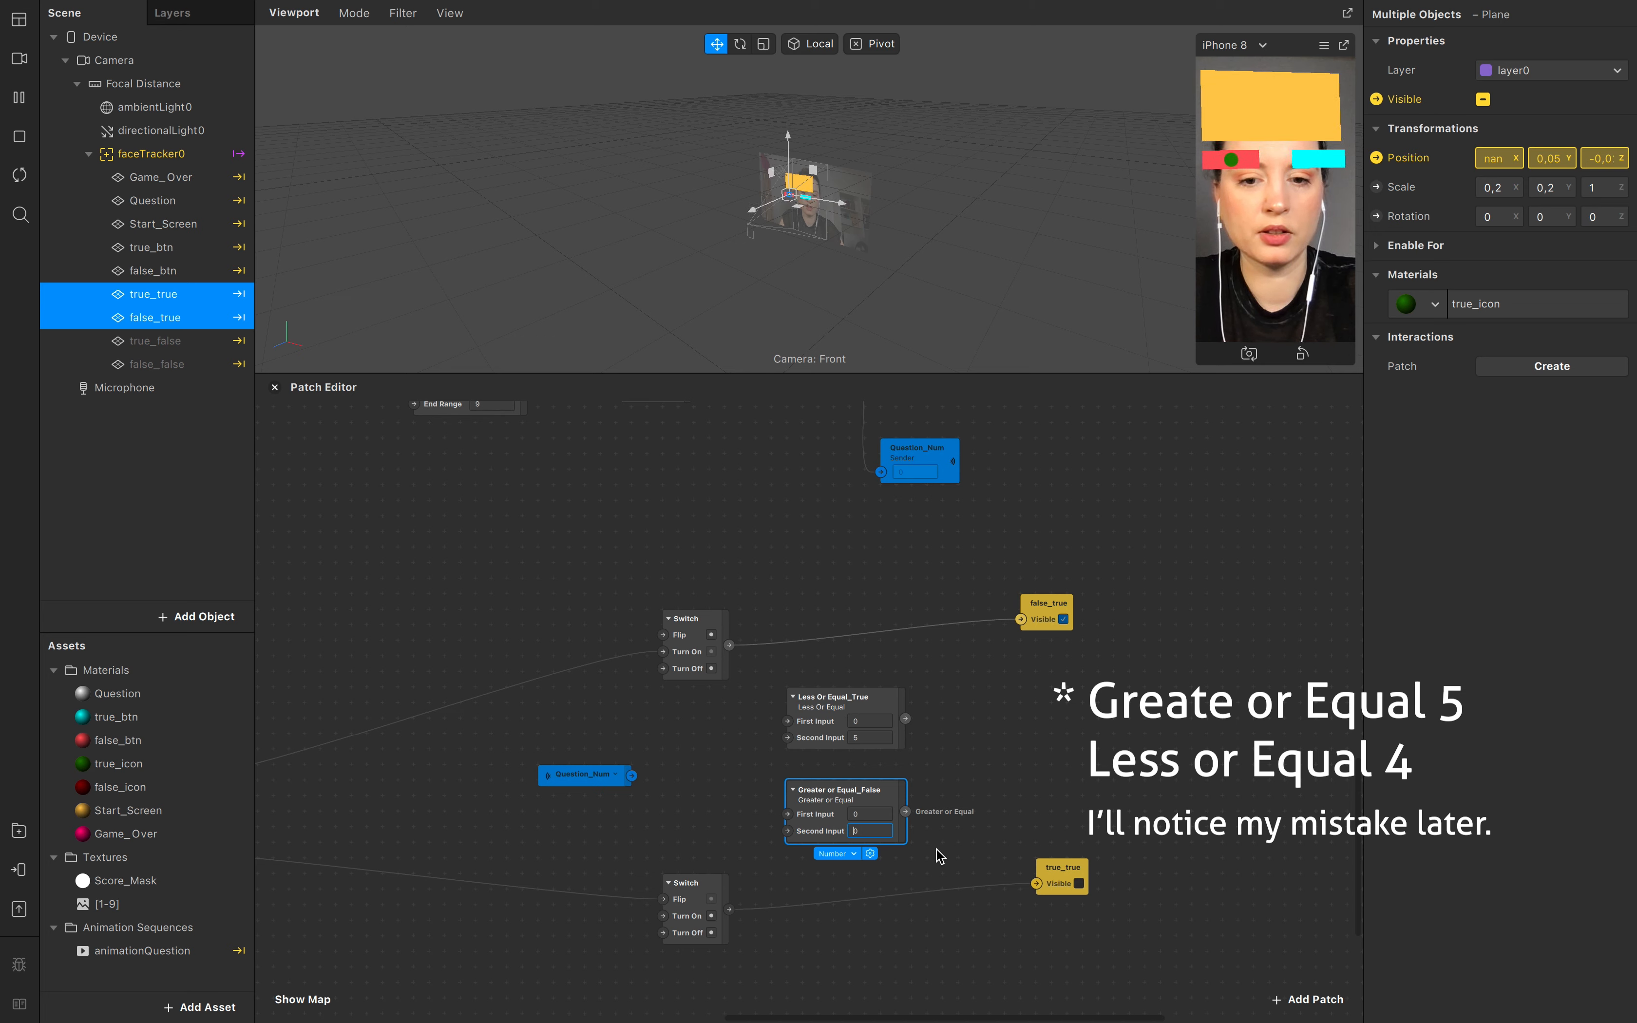
{"action": "type", "text": "65"}
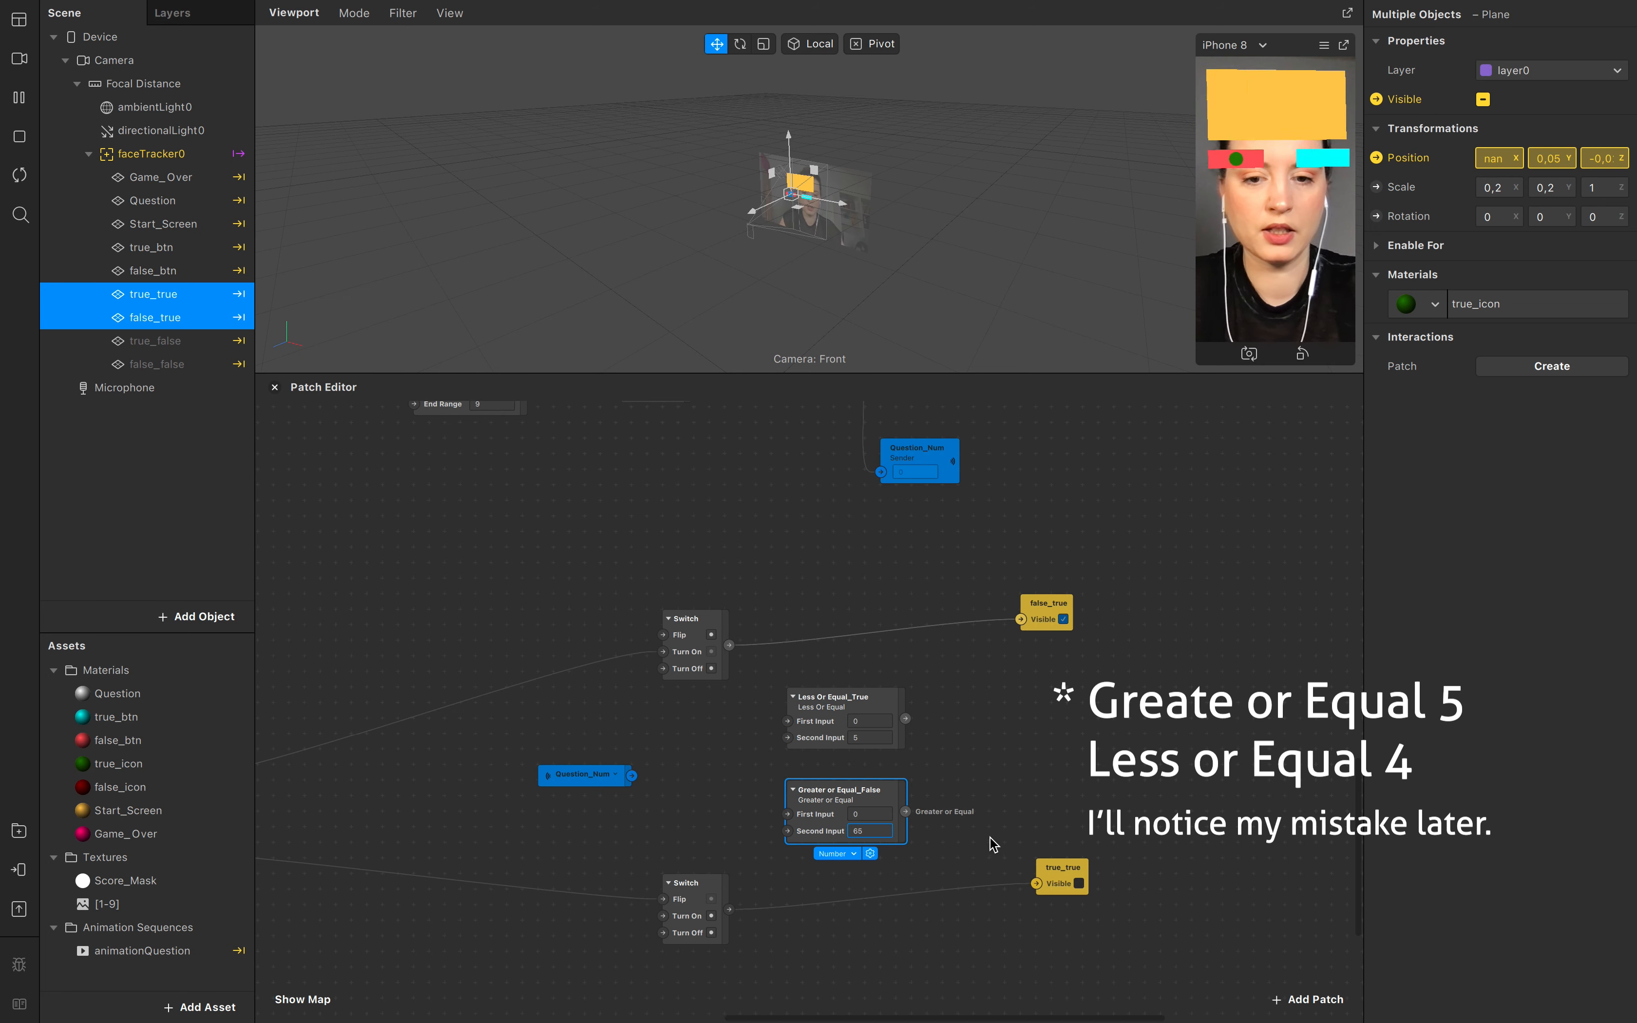
{"action": "left_click", "coordinate": [992, 842]}
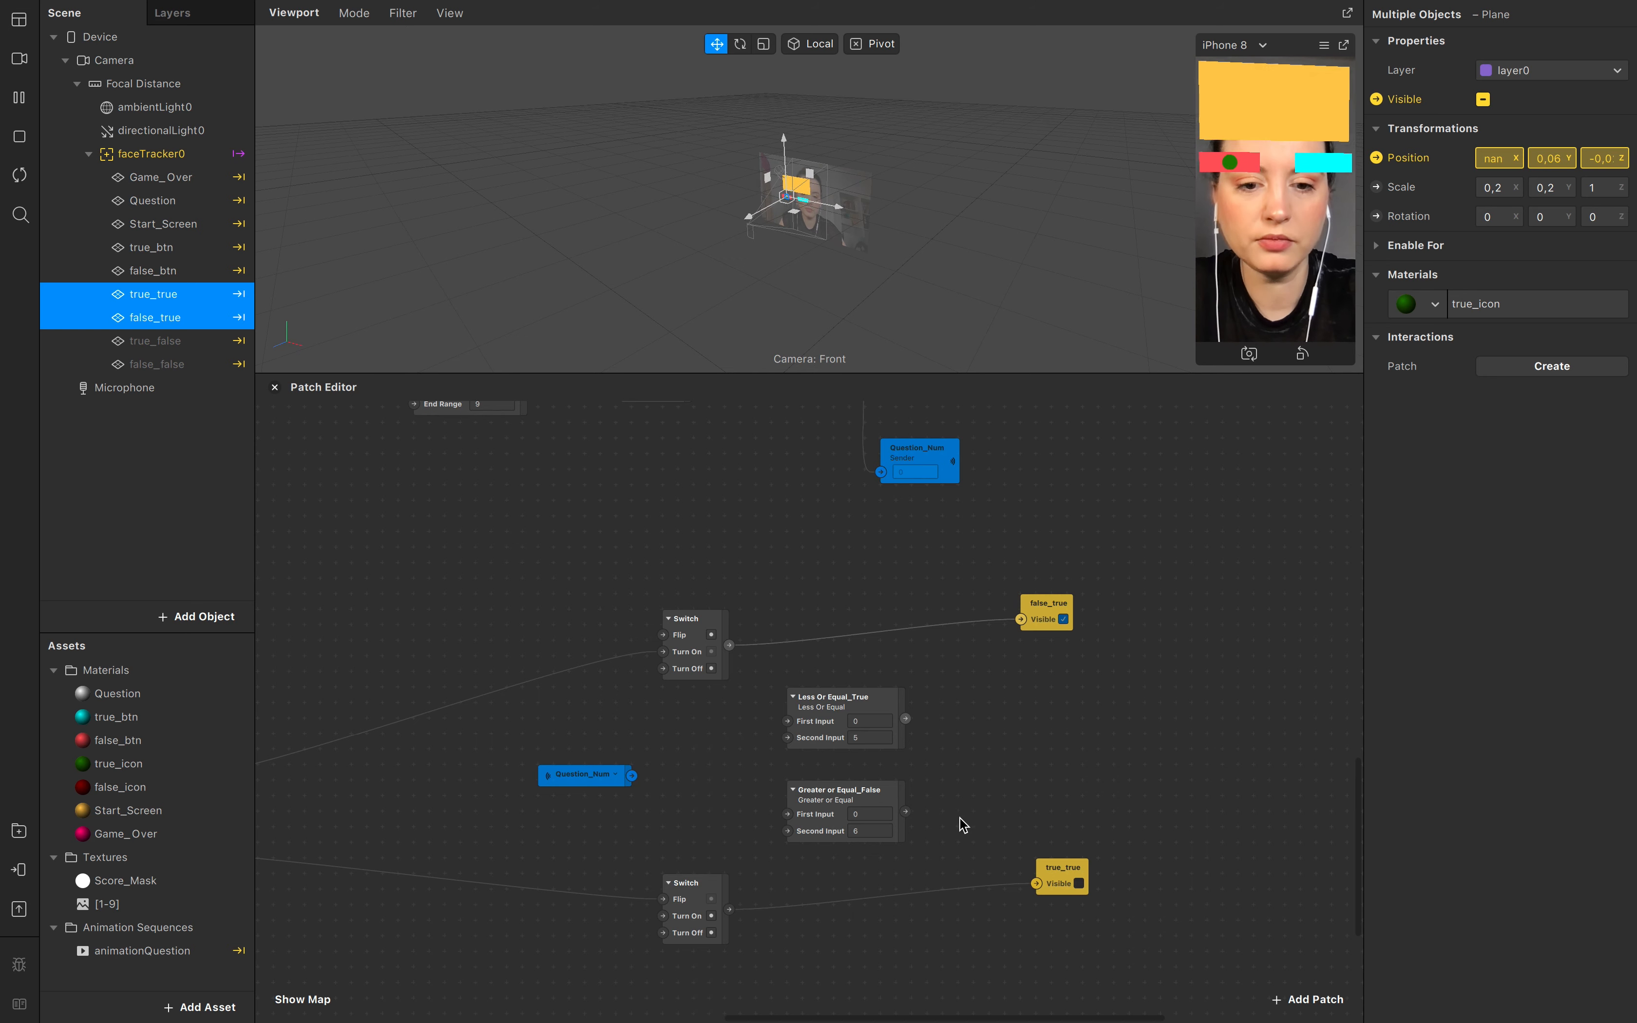
Step: Swap the two comparison patches so Greater or Equal_False sits above Less Or Equal_True
{"action": "left_click", "coordinate": [1076, 884]}
{"action": "left_click_drag", "start_coordinate": [875, 706], "coordinate": [874, 877]}
{"action": "left_click_drag", "start_coordinate": [846, 801], "coordinate": [845, 707]}
{"action": "left_click_drag", "start_coordinate": [842, 874], "coordinate": [843, 795]}
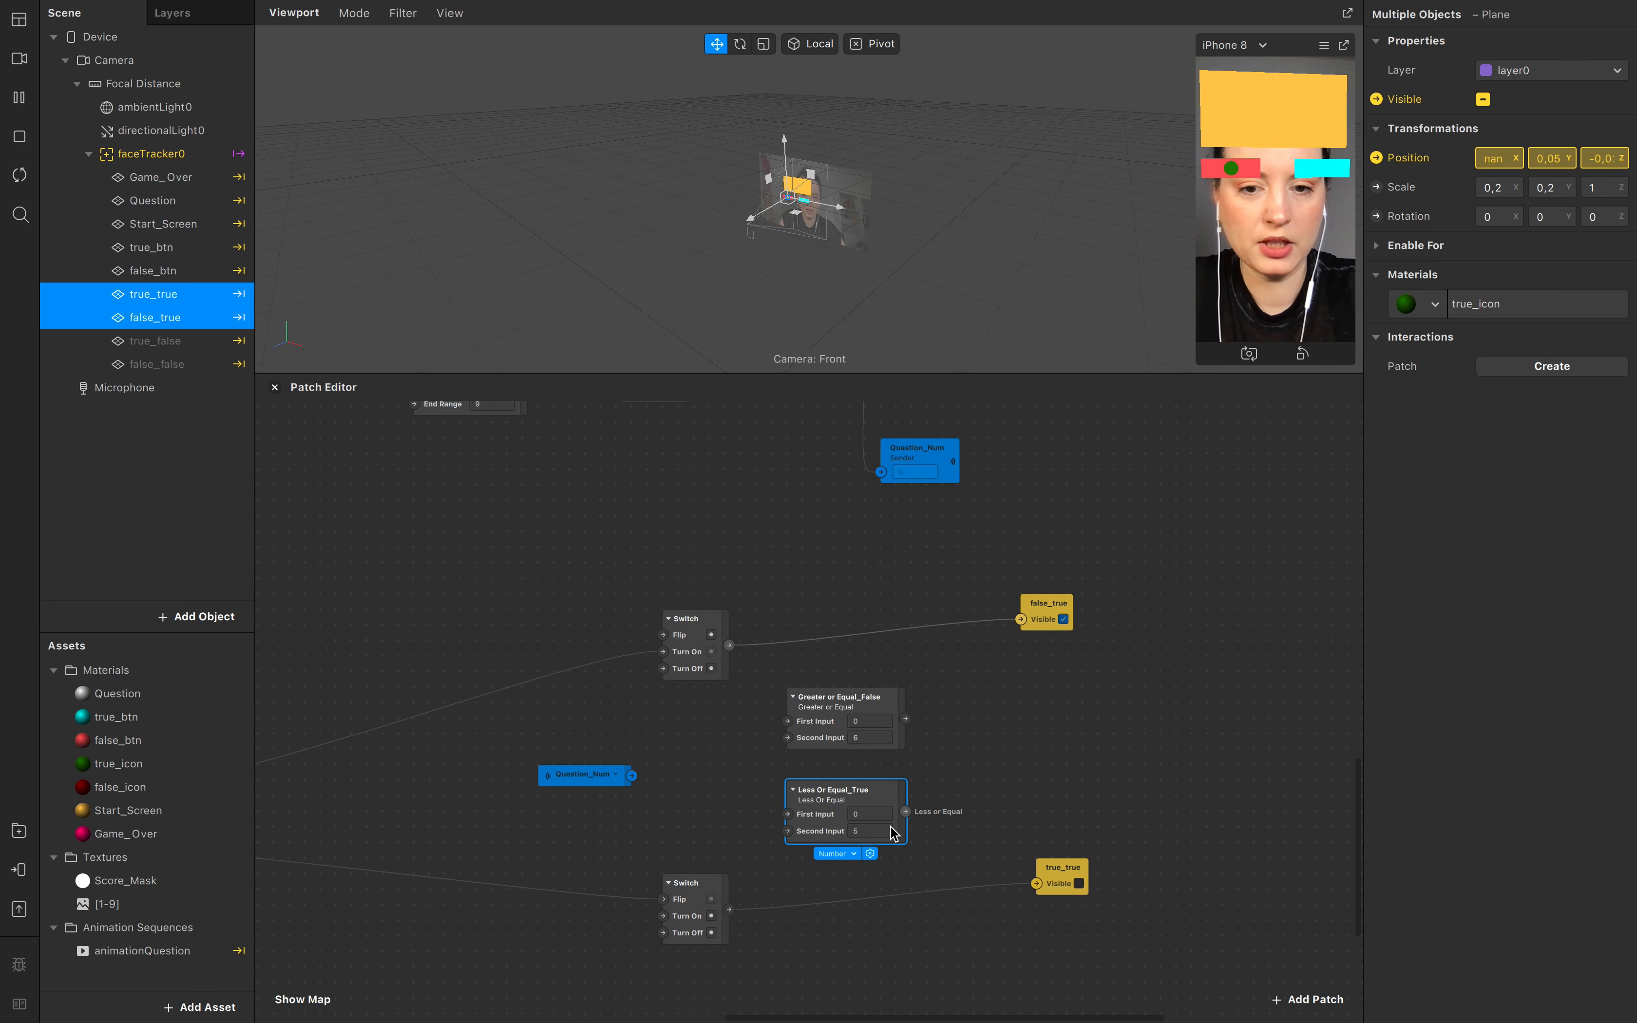
Step: Add an And patch between the upper Switch and false_true, shifting false_true right to make room
{"action": "scroll", "coordinate": [875, 883], "scroll_direction": "right", "scroll_amount": 3}
{"action": "scroll", "coordinate": [874, 883], "scroll_direction": "down", "scroll_amount": 2}
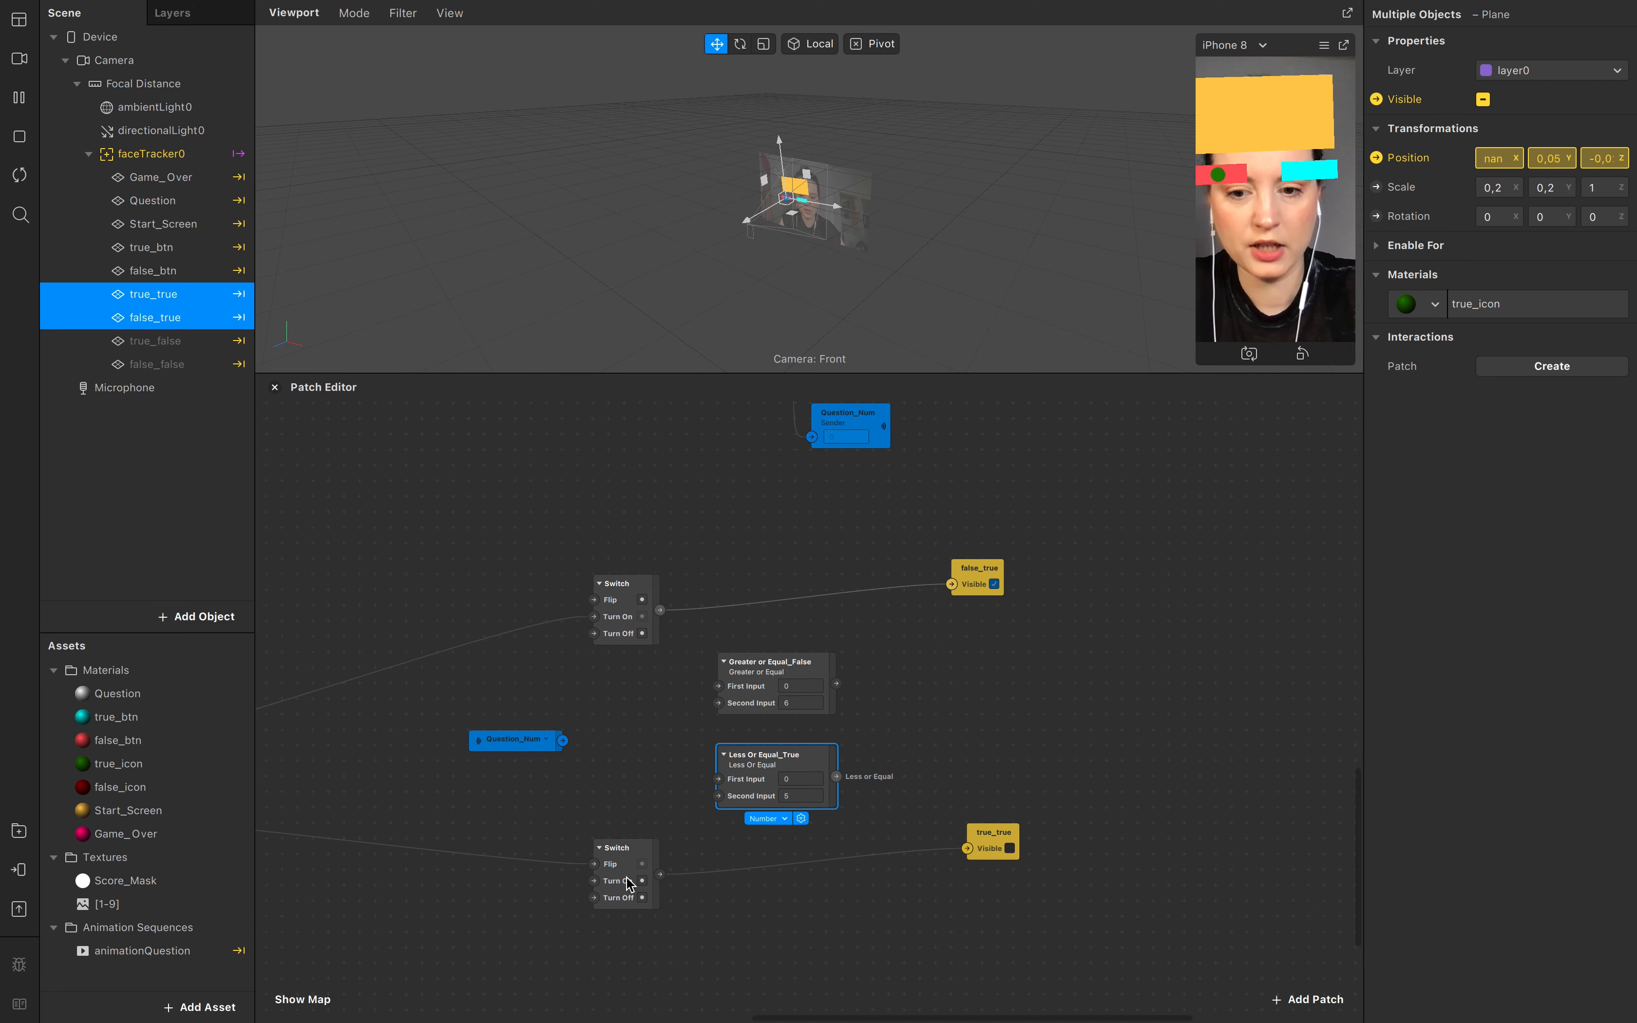
{"action": "double_click", "coordinate": [667, 680]}
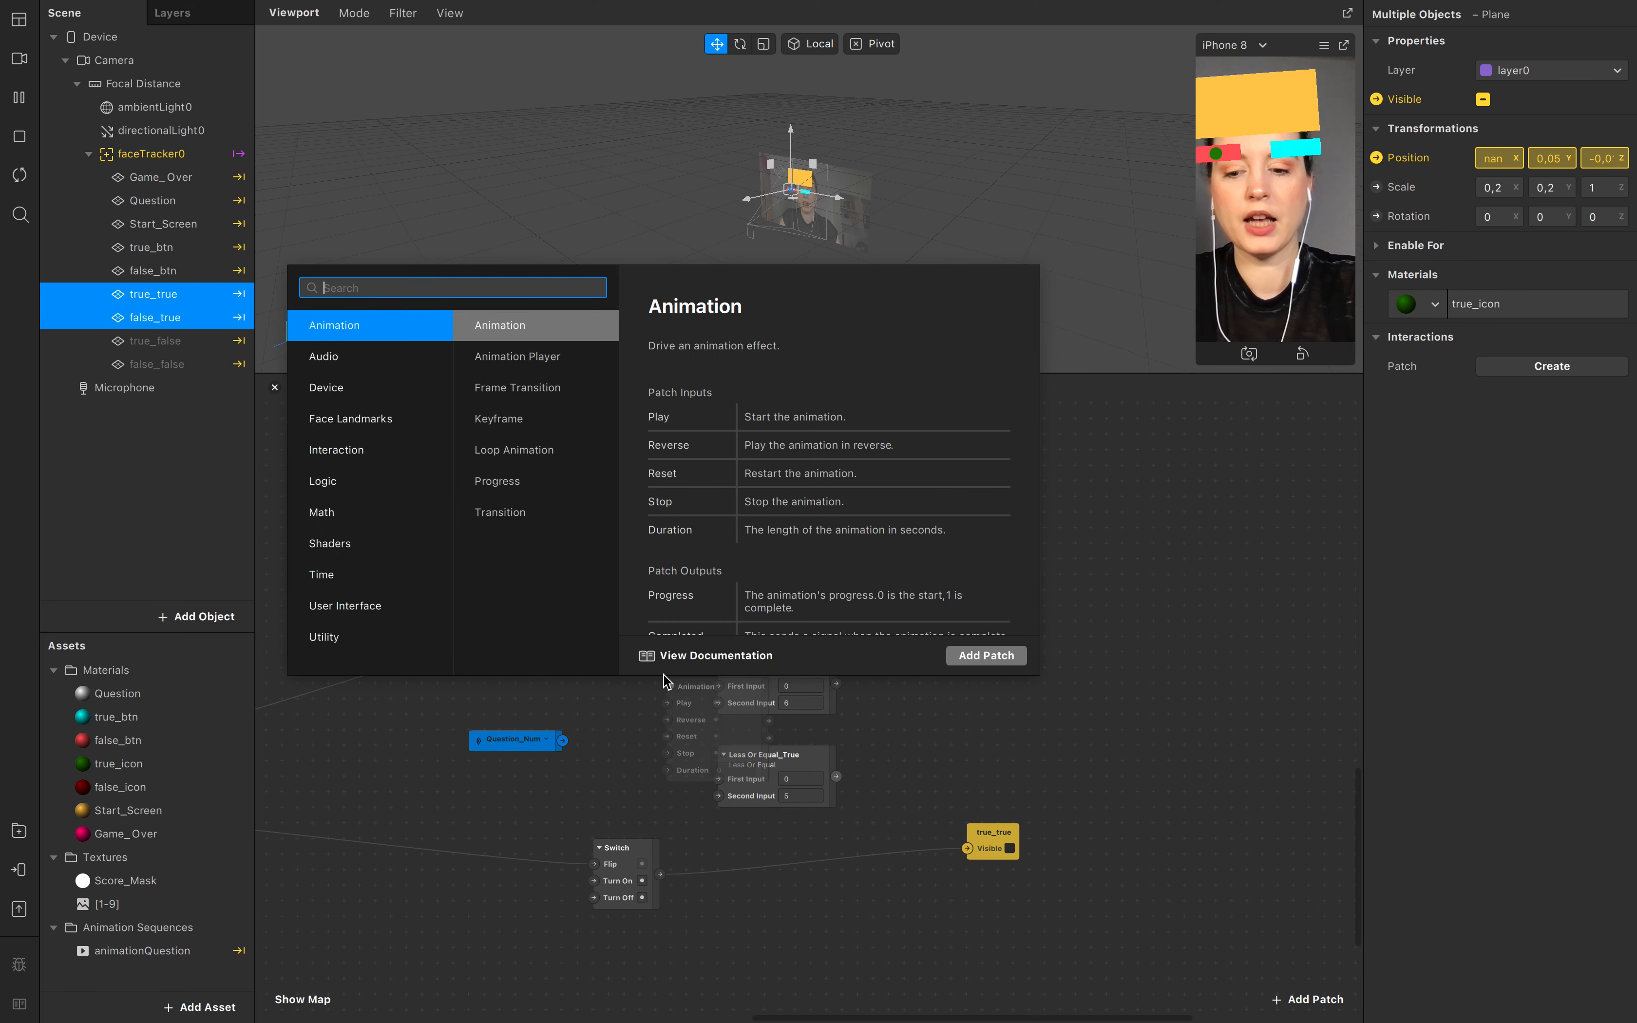
{"action": "type", "text": "and"}
{"action": "key", "text": "Return"}
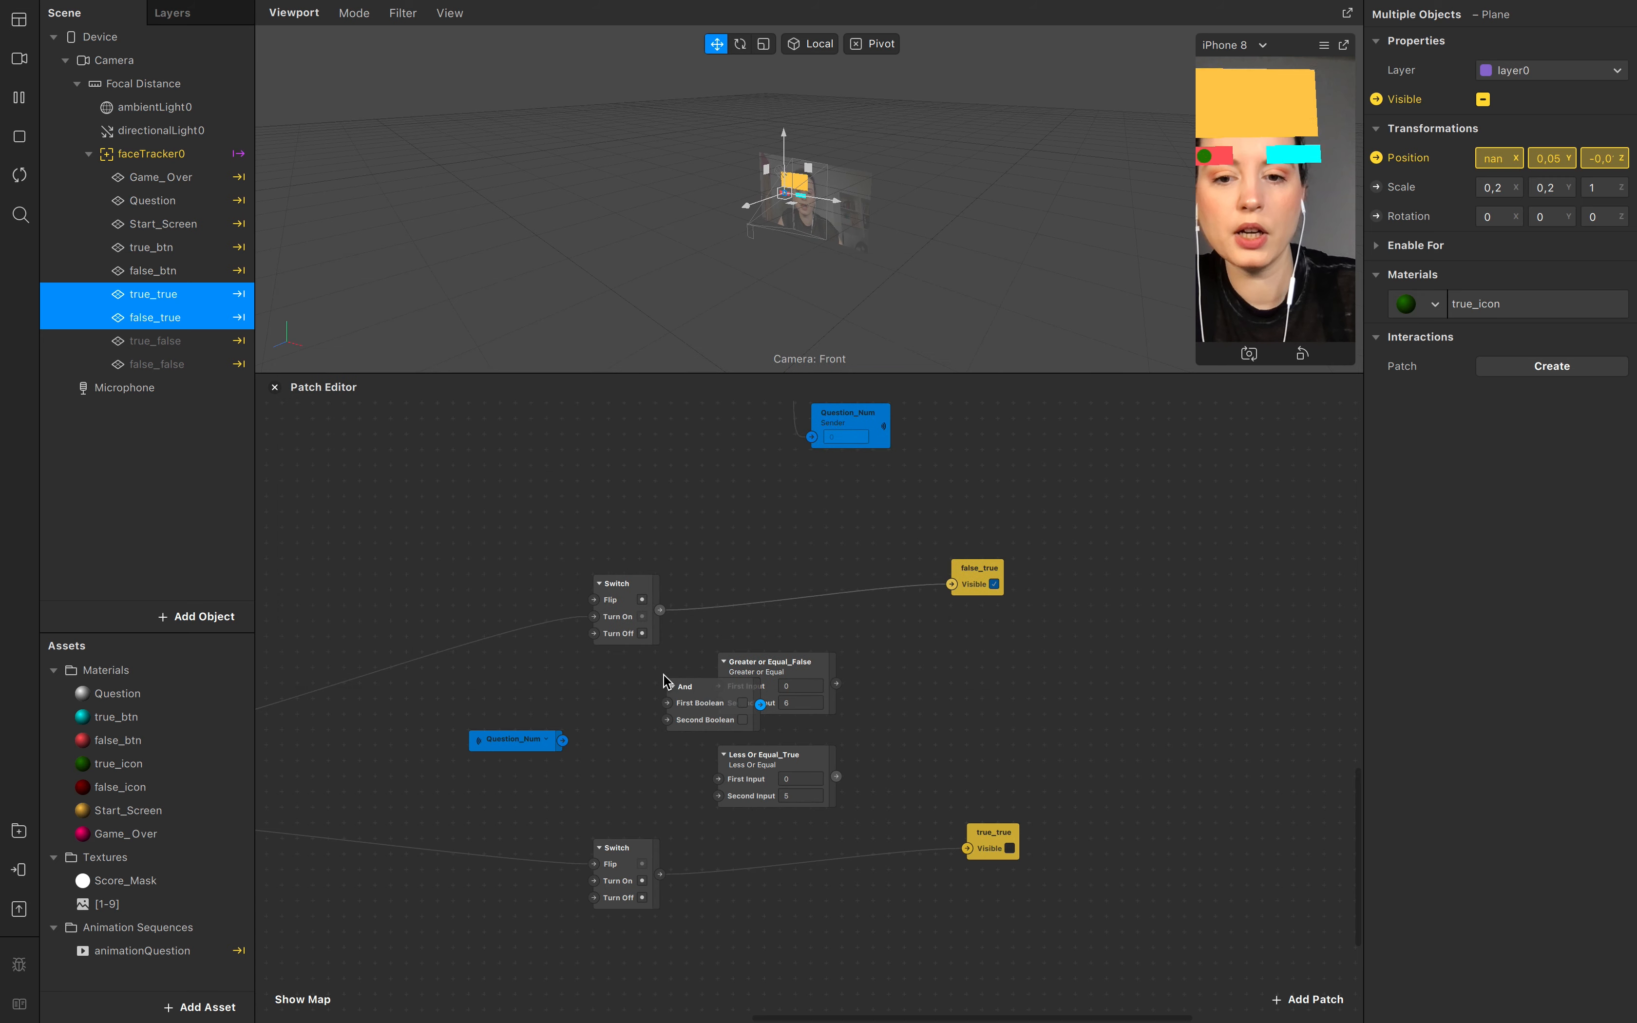
{"action": "left_click_drag", "start_coordinate": [713, 689], "coordinate": [825, 602]}
{"action": "left_click_drag", "start_coordinate": [991, 573], "coordinate": [1102, 588]}
{"action": "left_click_drag", "start_coordinate": [840, 607], "coordinate": [910, 585]}
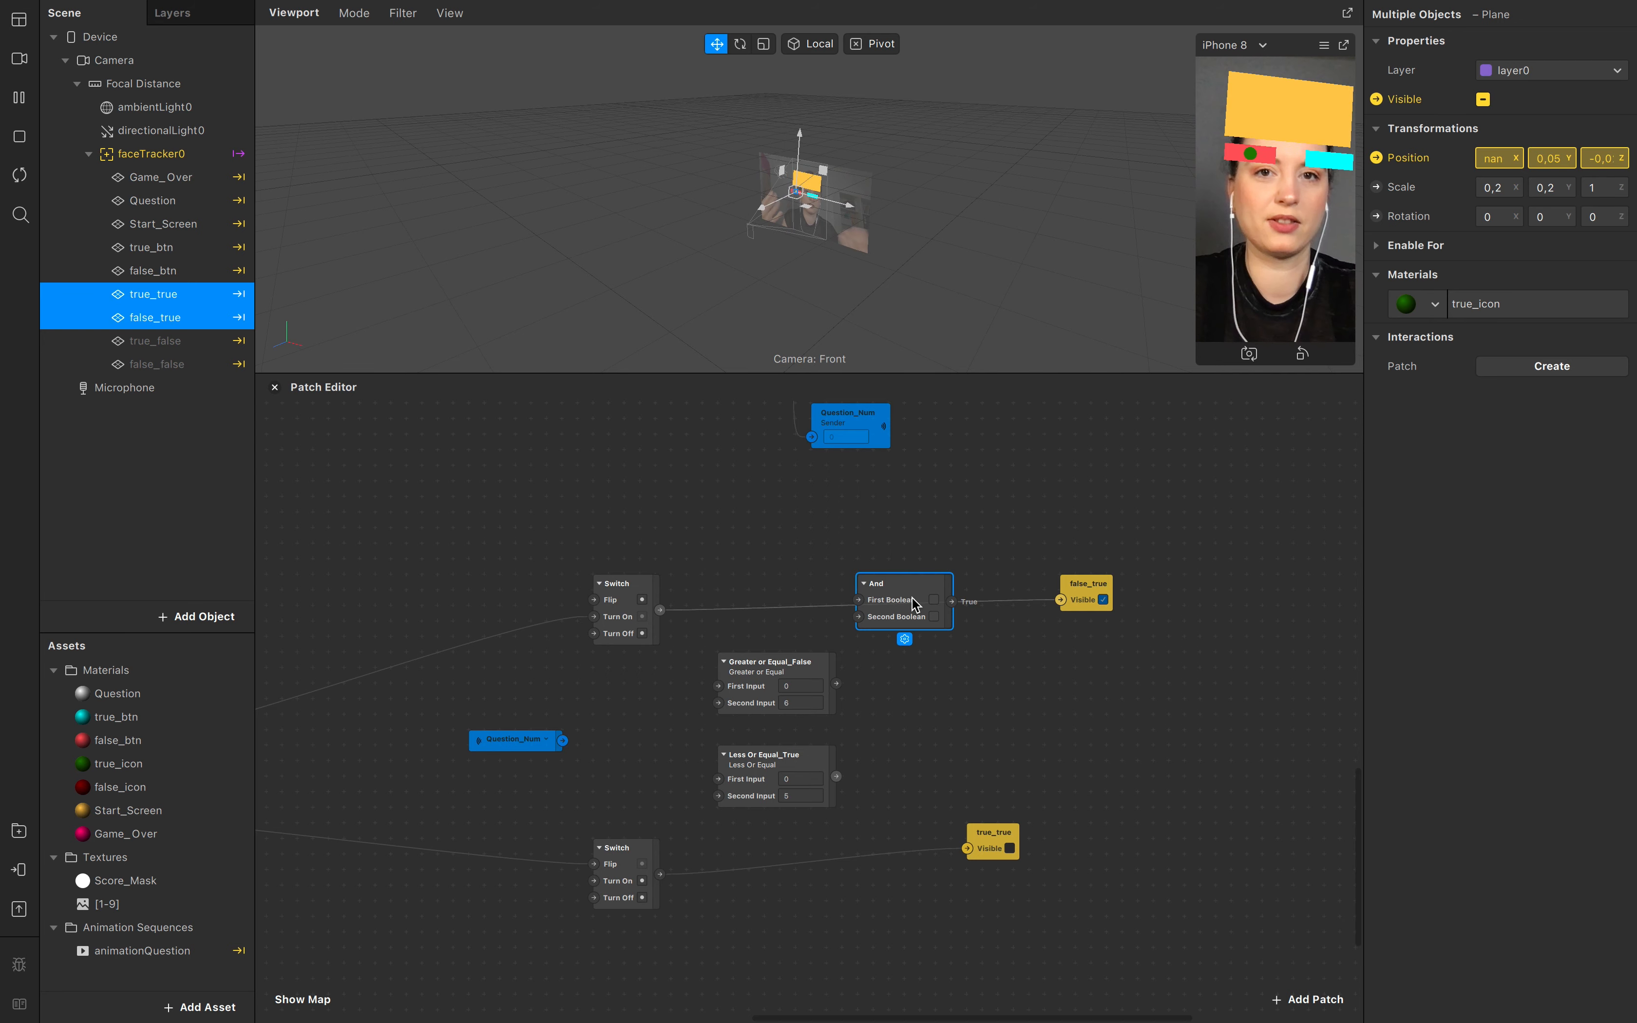
Step: Add a second And patch between the lower Switch and true_true, aligning true_true beneath false_true
{"action": "double_click", "coordinate": [942, 707]}
{"action": "type", "text": "and"}
{"action": "key", "text": "Return"}
{"action": "left_click_drag", "start_coordinate": [1037, 712], "coordinate": [933, 837]}
{"action": "left_click", "coordinate": [1034, 844]}
{"action": "left_click_drag", "start_coordinate": [1034, 845], "coordinate": [1100, 860]}
{"action": "left_click_drag", "start_coordinate": [901, 831], "coordinate": [946, 832]}
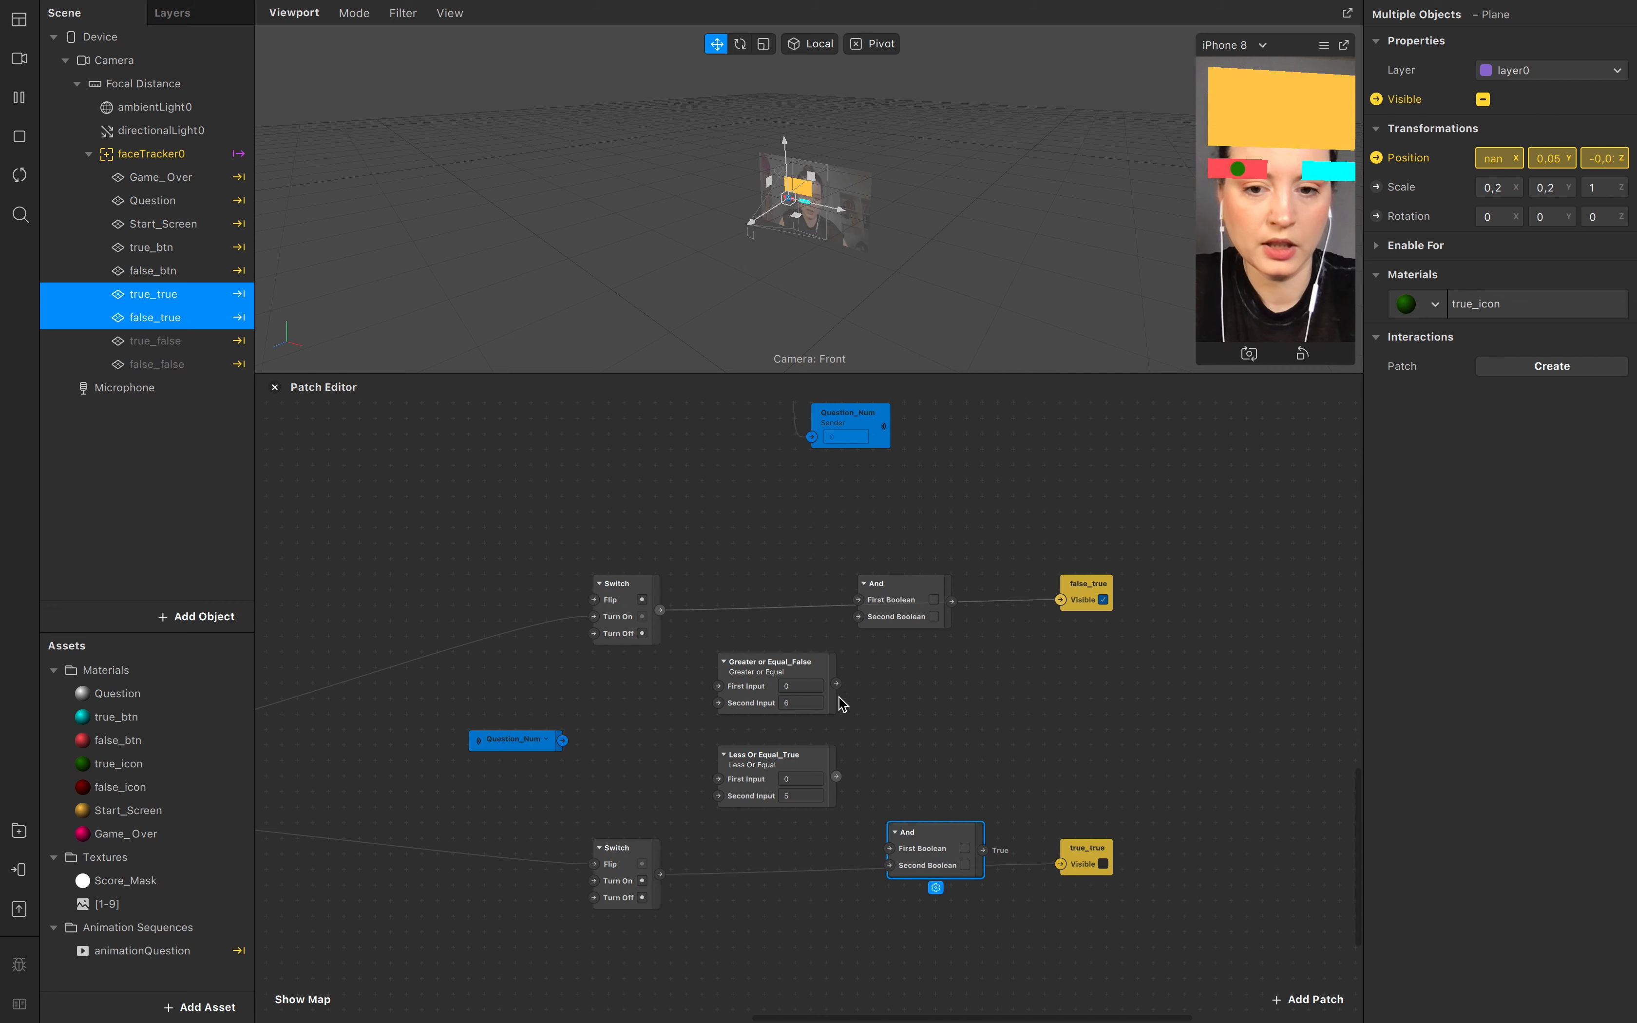
{"action": "left_click", "coordinate": [751, 767]}
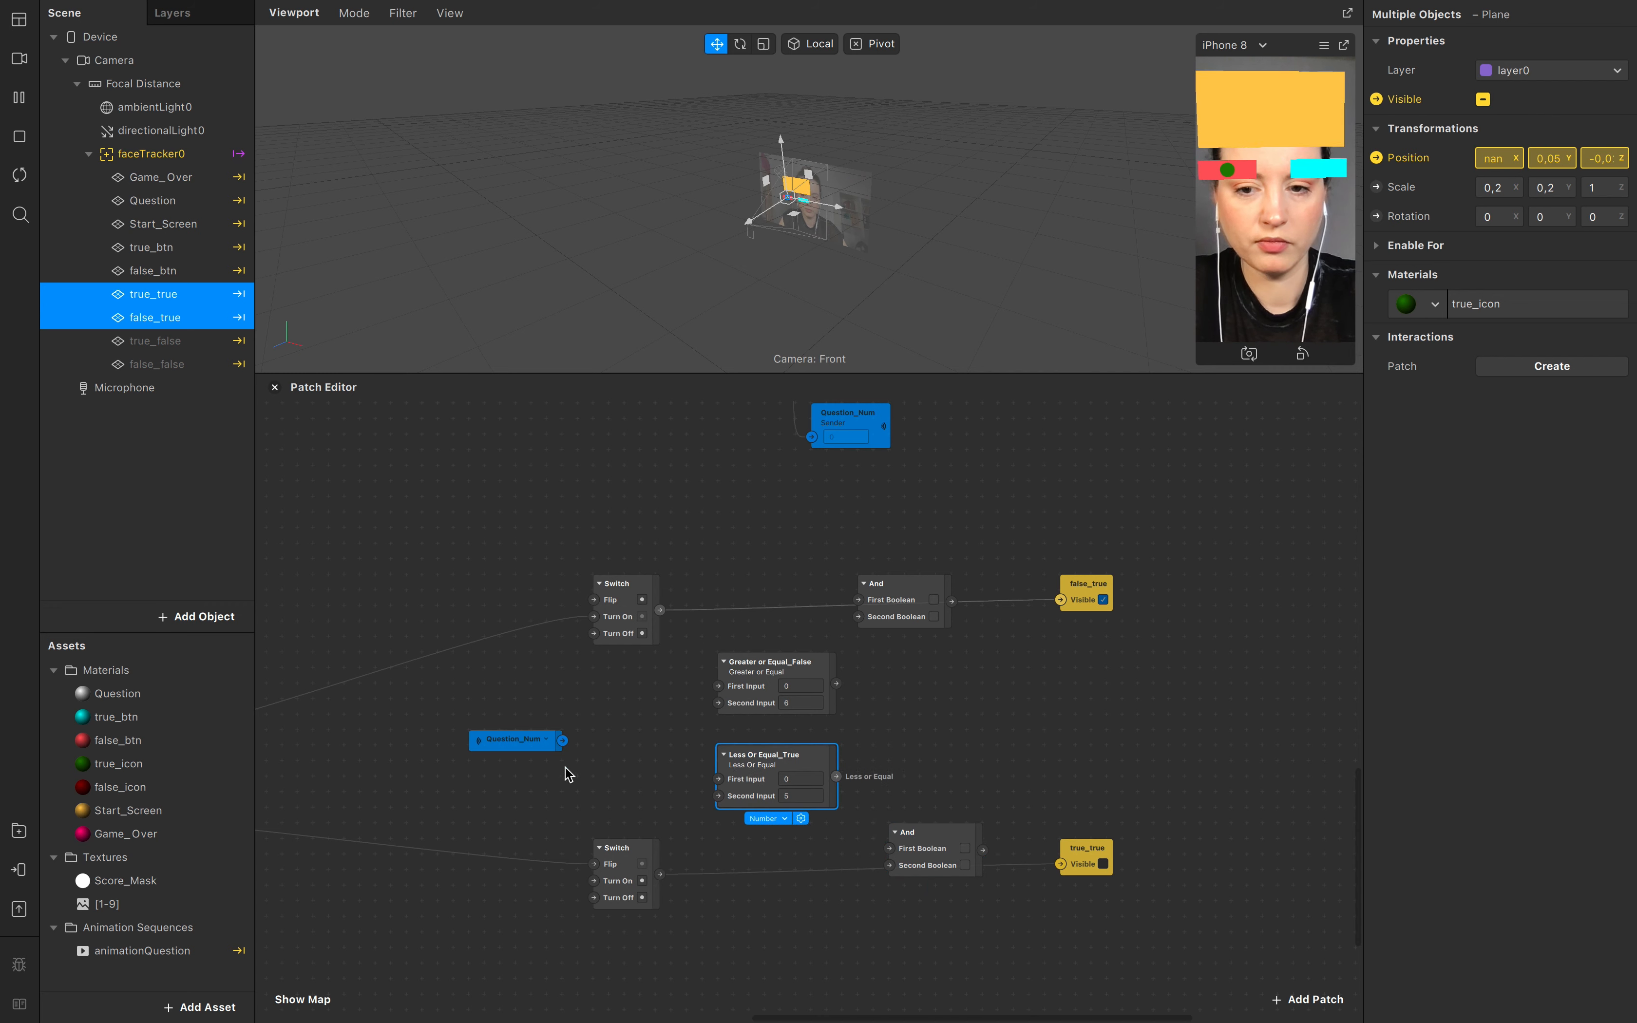
Step: Connect Question_Num to the First Input of Greater or Equal_False and Less Or Equal_True, and shift the three patches slightly left
{"action": "left_click_drag", "start_coordinate": [561, 741], "coordinate": [719, 686]}
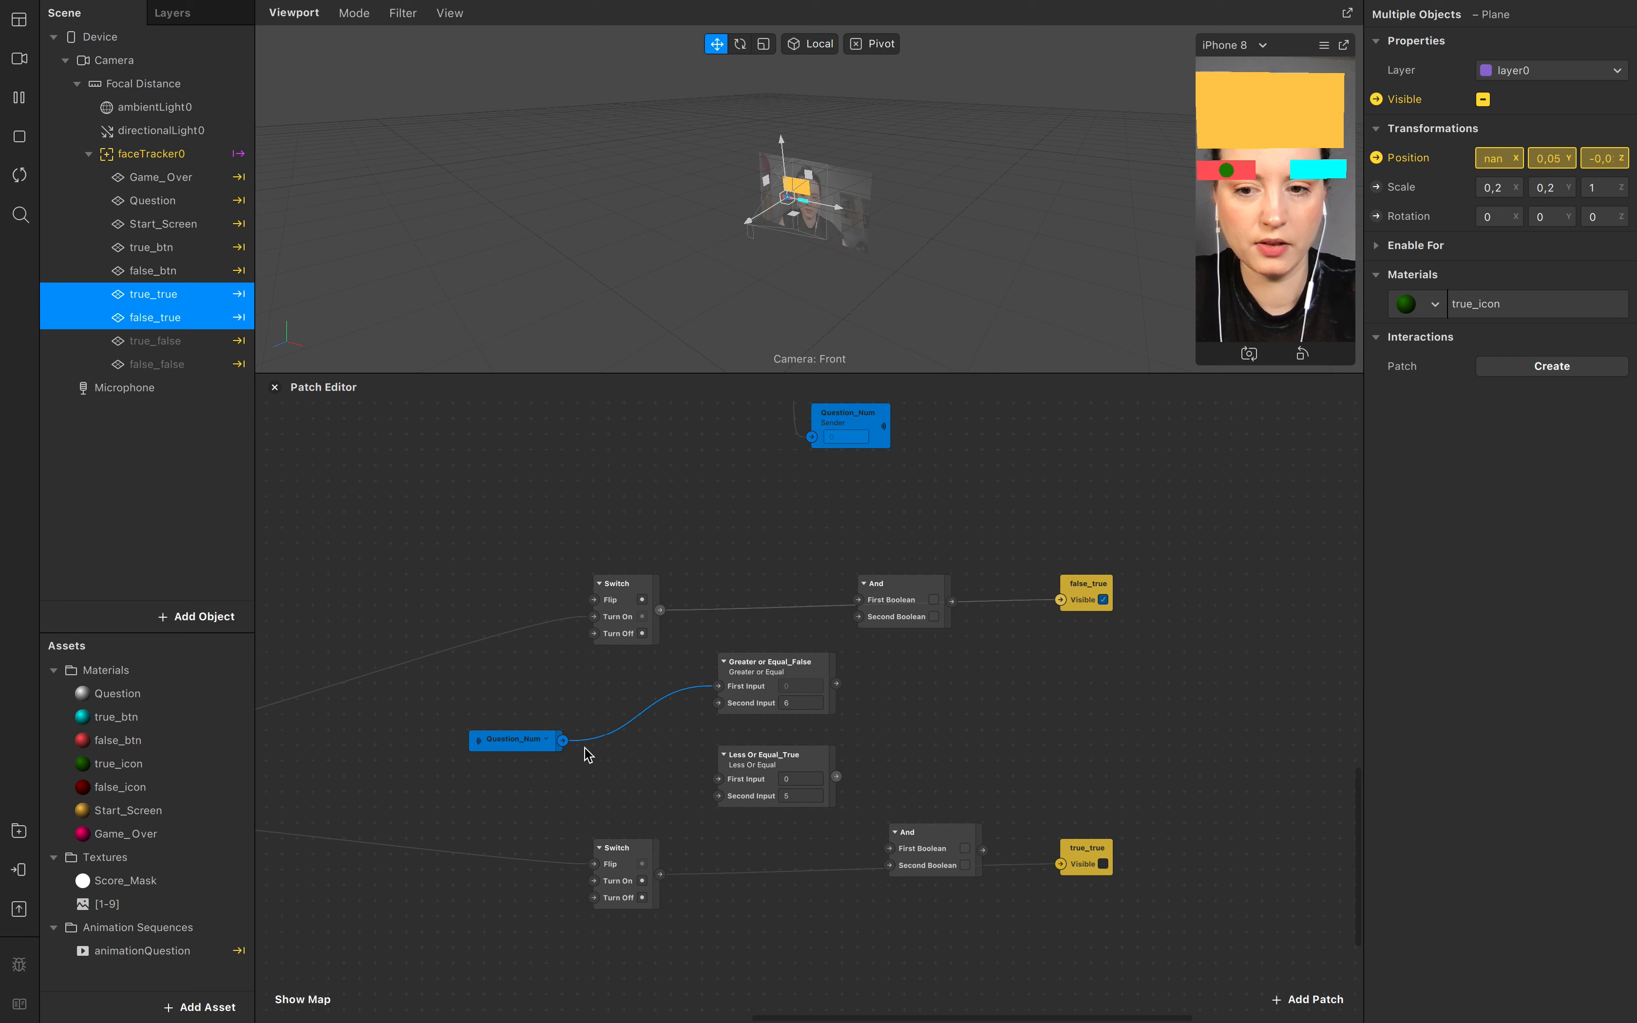
{"action": "left_click_drag", "start_coordinate": [561, 740], "coordinate": [719, 779]}
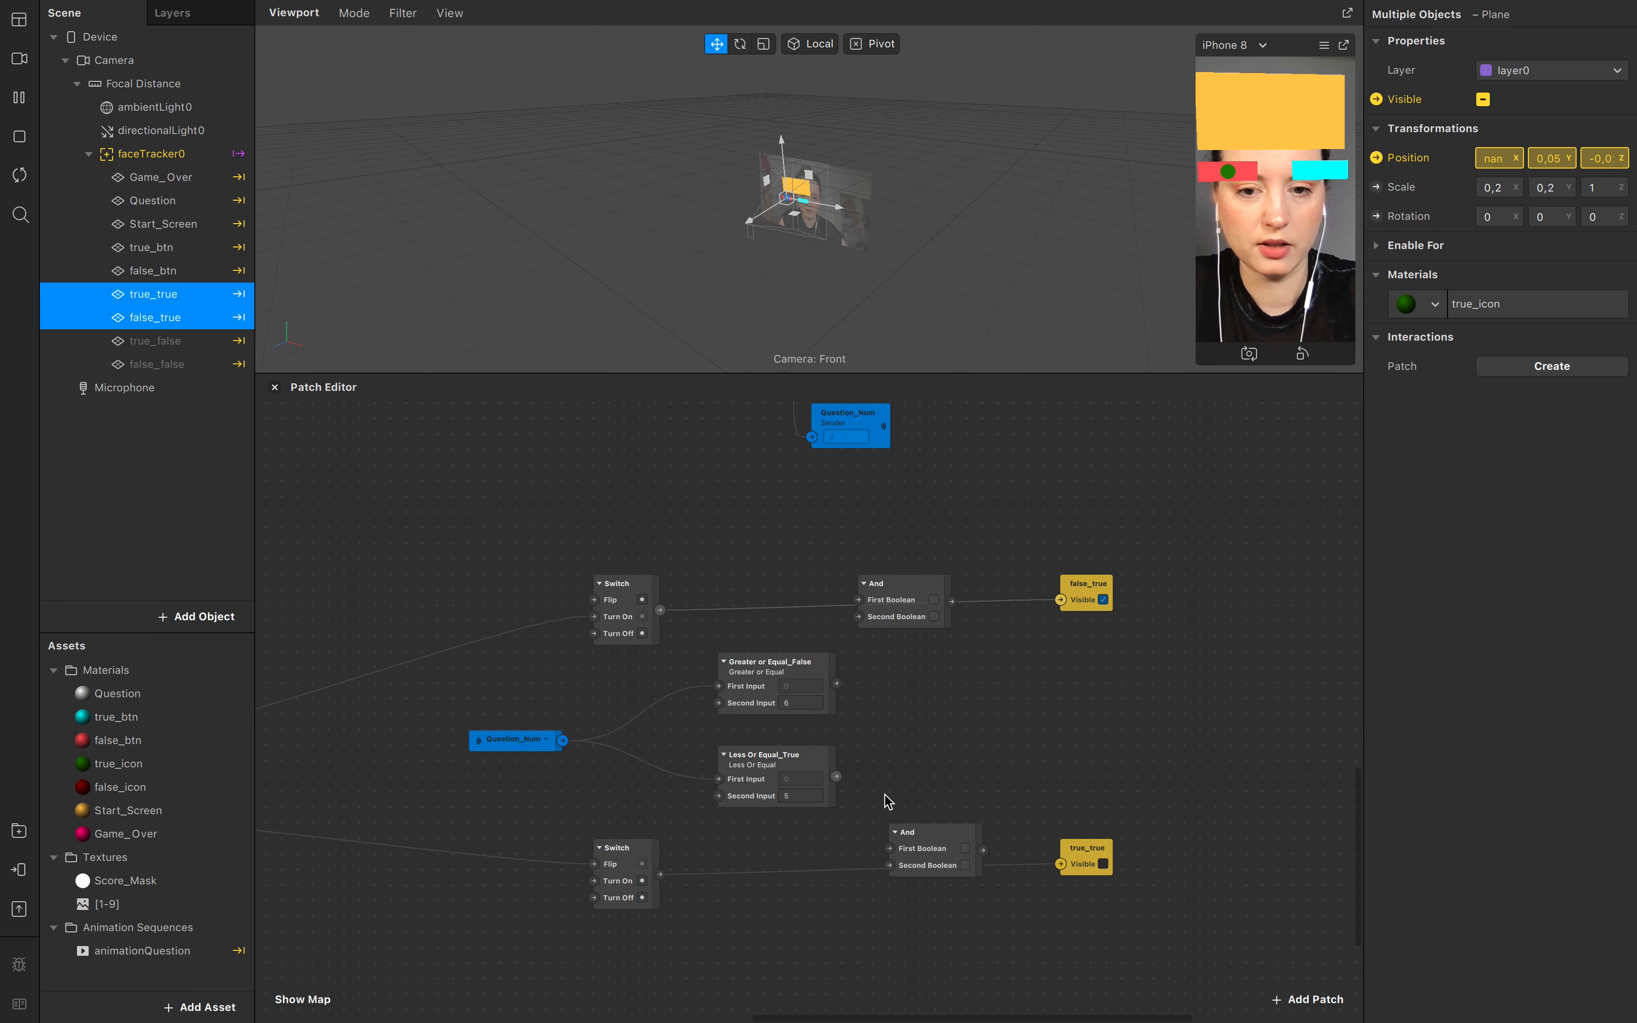
{"action": "left_click_drag", "start_coordinate": [889, 802], "coordinate": [475, 700]}
{"action": "left_click_drag", "start_coordinate": [737, 697], "coordinate": [690, 706]}
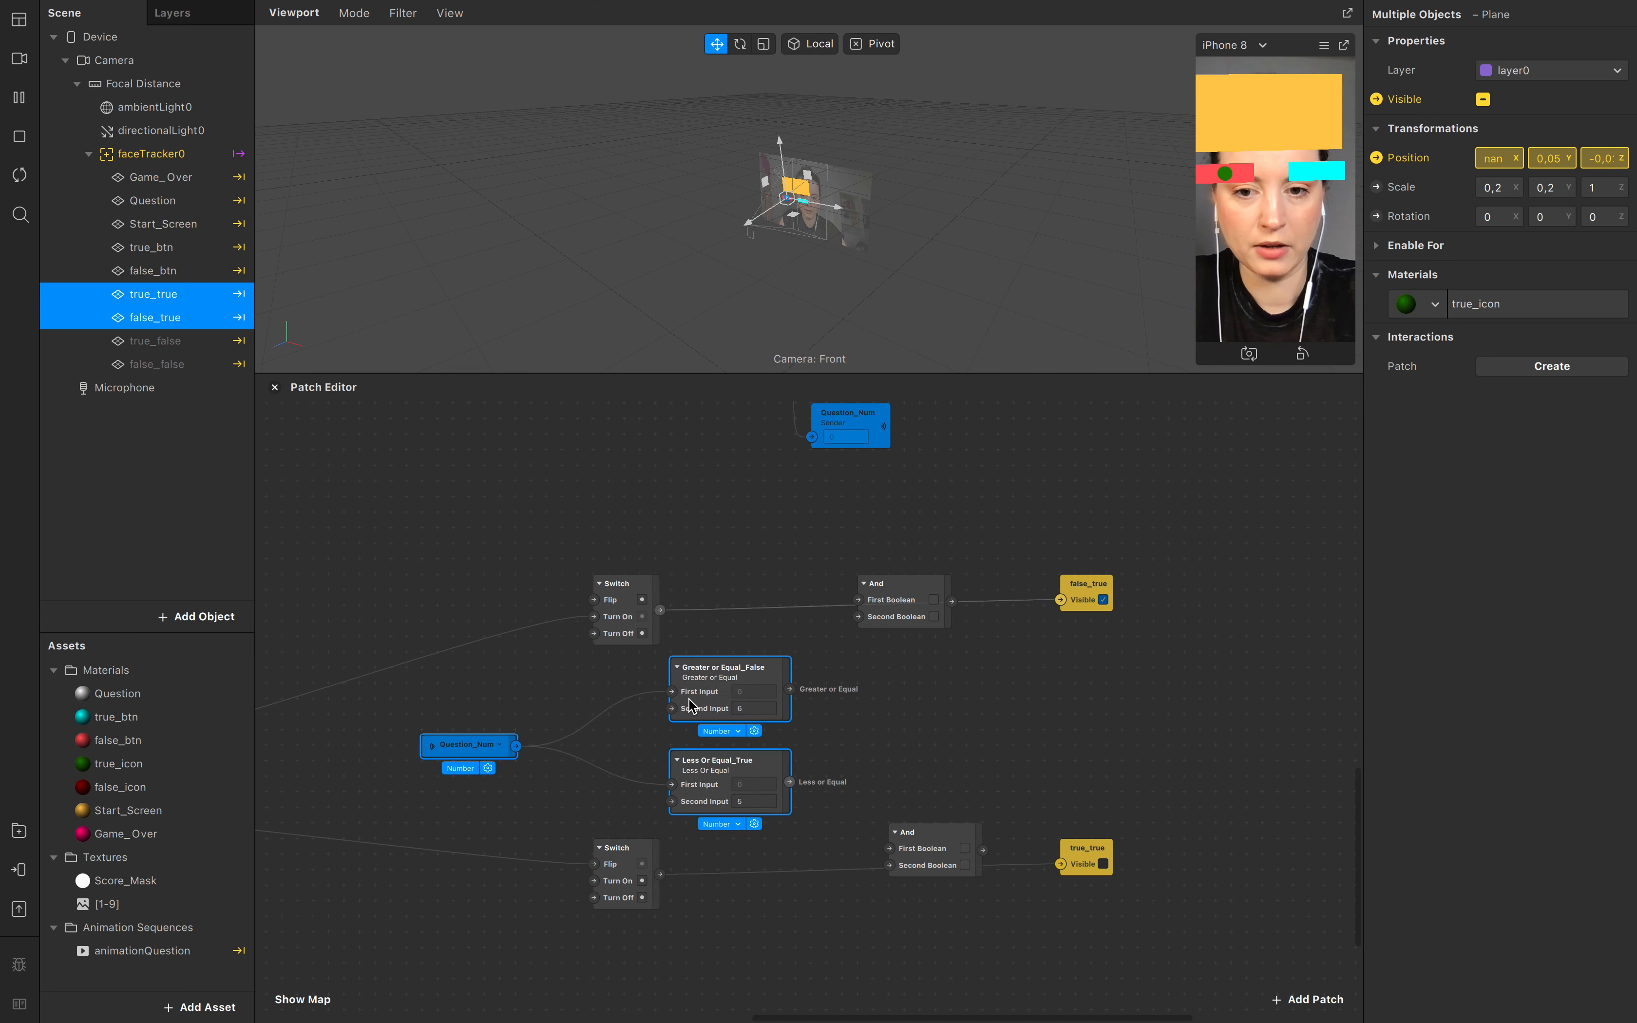
{"action": "left_click", "coordinate": [942, 757]}
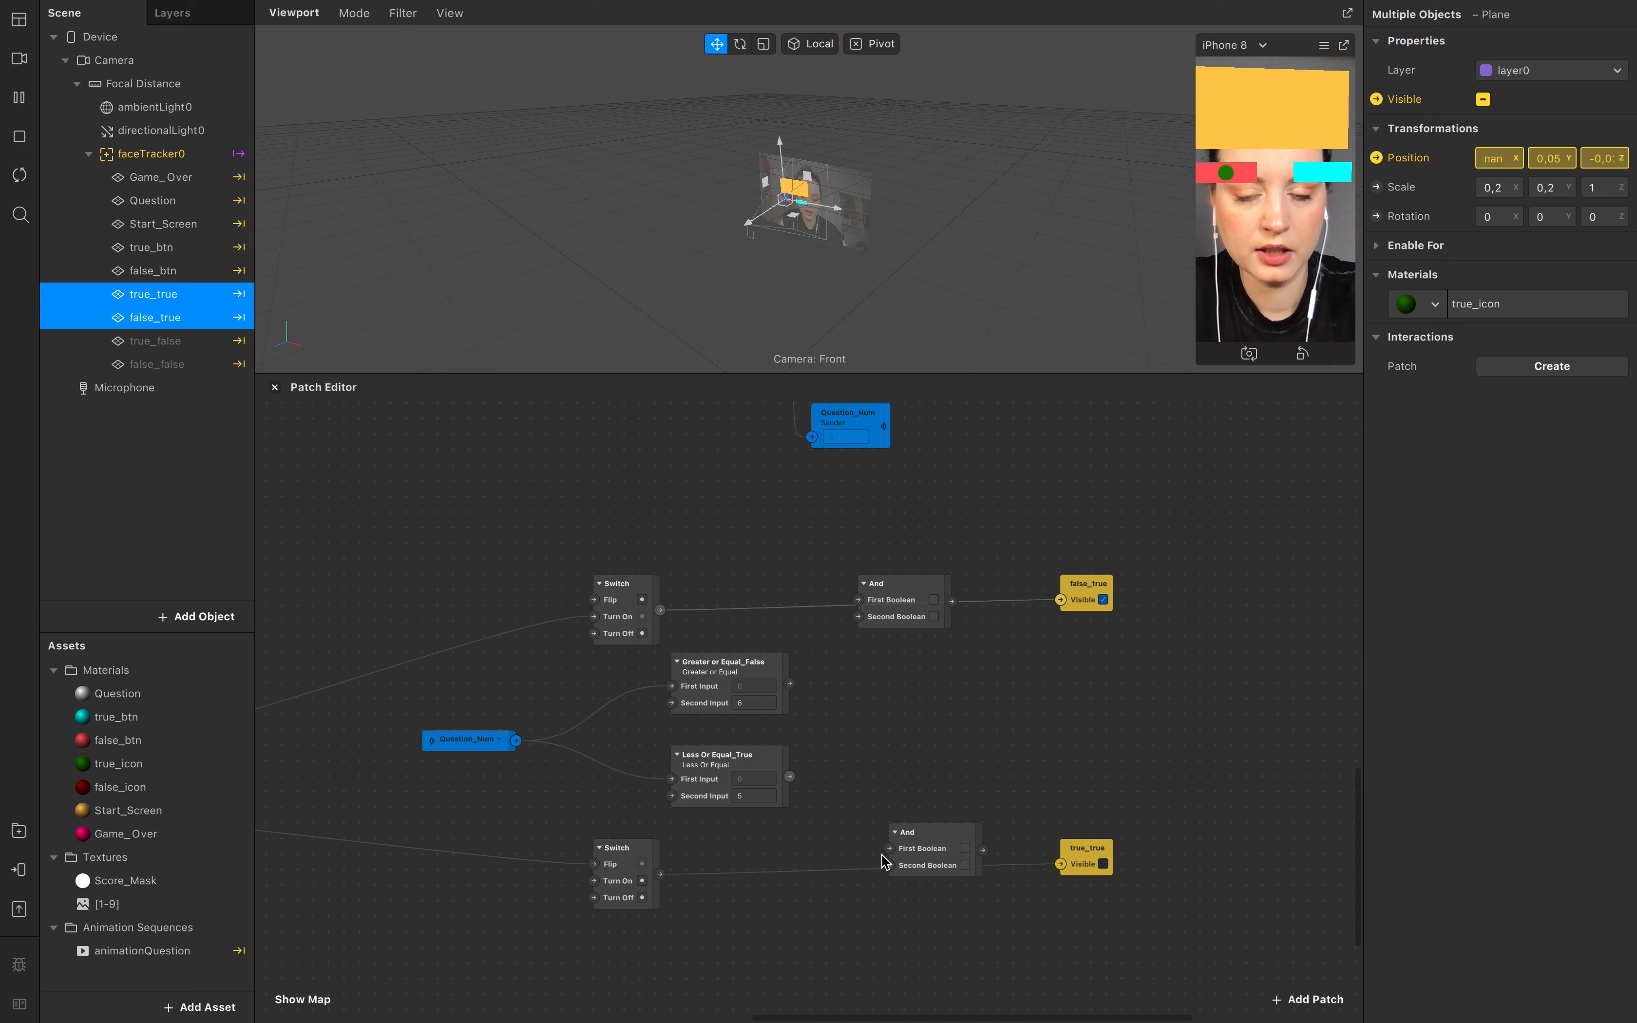
Step: Rewire both Switch outputs from the First Boolean to the Second Boolean of their And patches, keeping the outputs linked to false_true and true_true
{"action": "left_click_drag", "start_coordinate": [910, 839], "coordinate": [909, 854]}
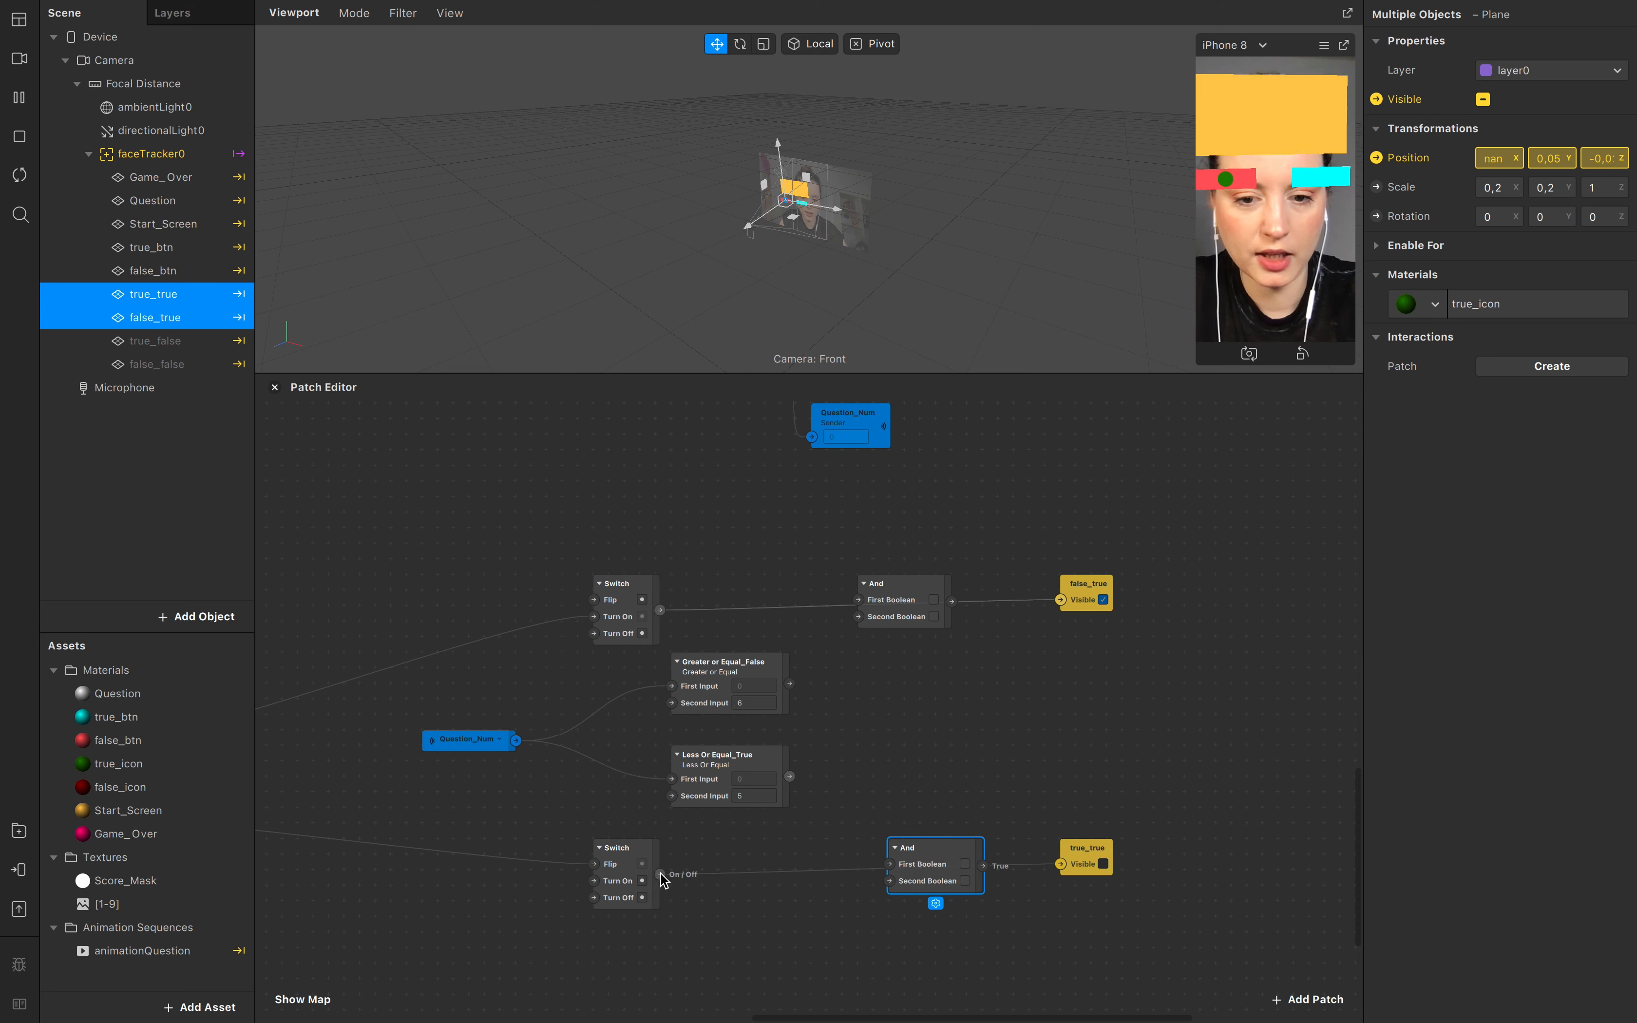
{"action": "left_click_drag", "start_coordinate": [663, 879], "coordinate": [892, 888]}
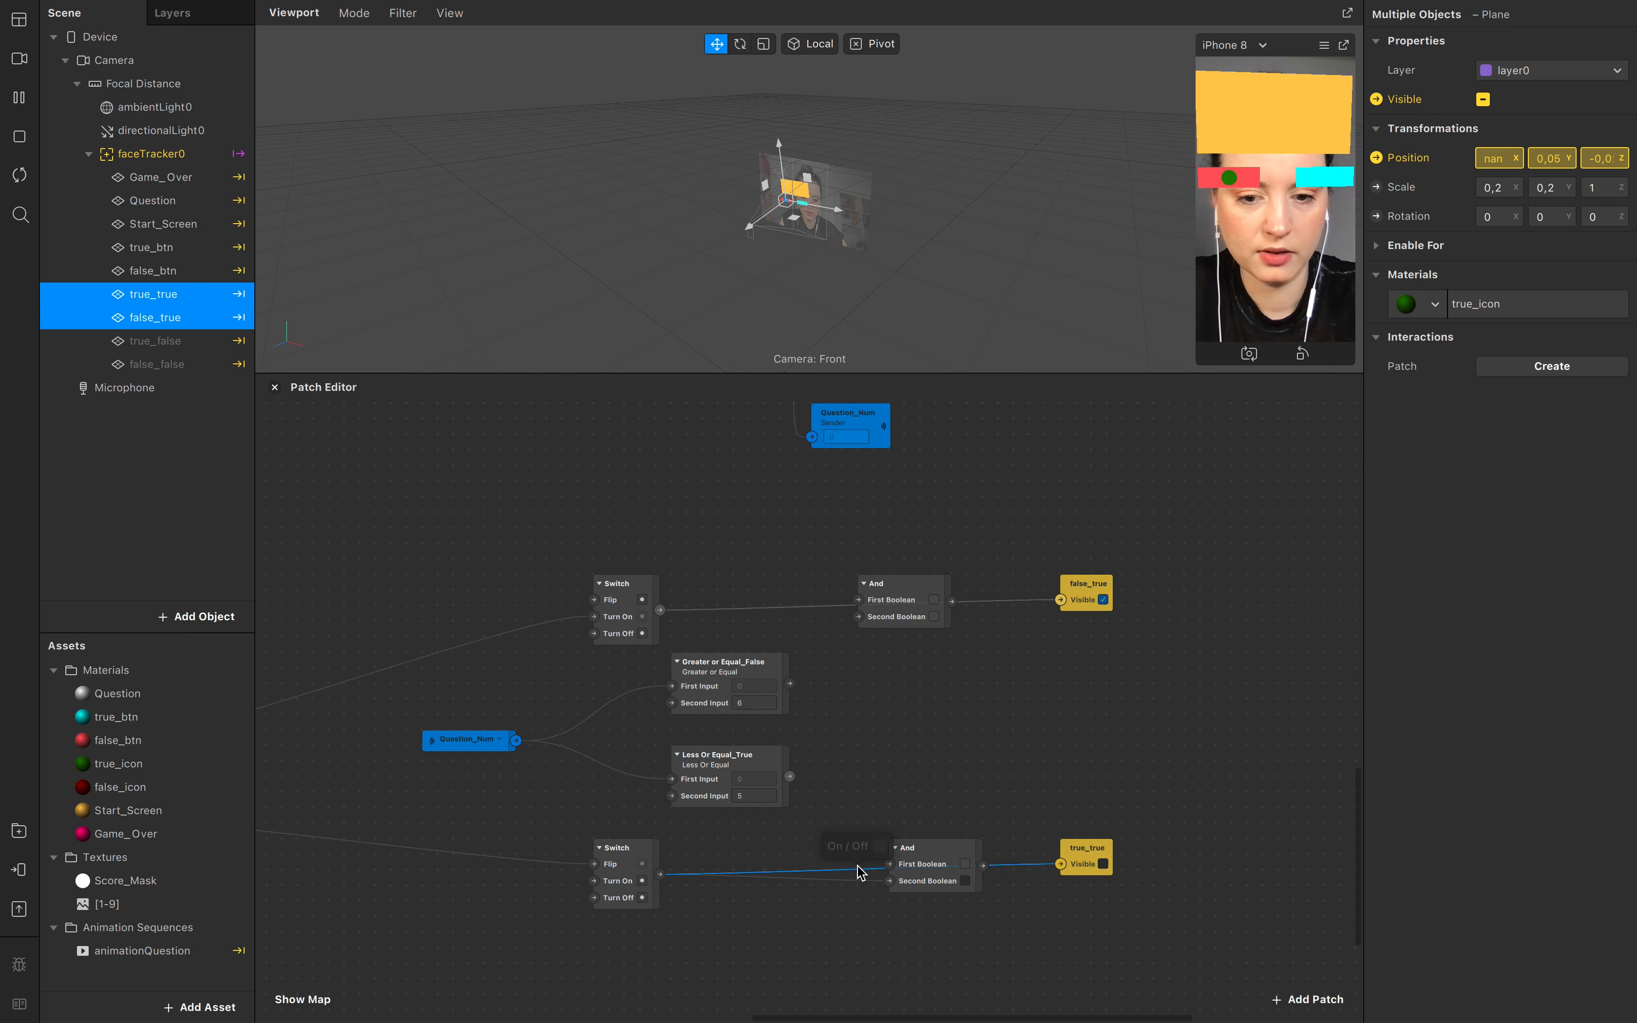
{"action": "left_click_drag", "start_coordinate": [663, 609], "coordinate": [1071, 600]}
{"action": "left_click", "coordinate": [819, 606]}
{"action": "key", "text": "Delete"}
{"action": "left_click_drag", "start_coordinate": [983, 865], "coordinate": [1060, 863]}
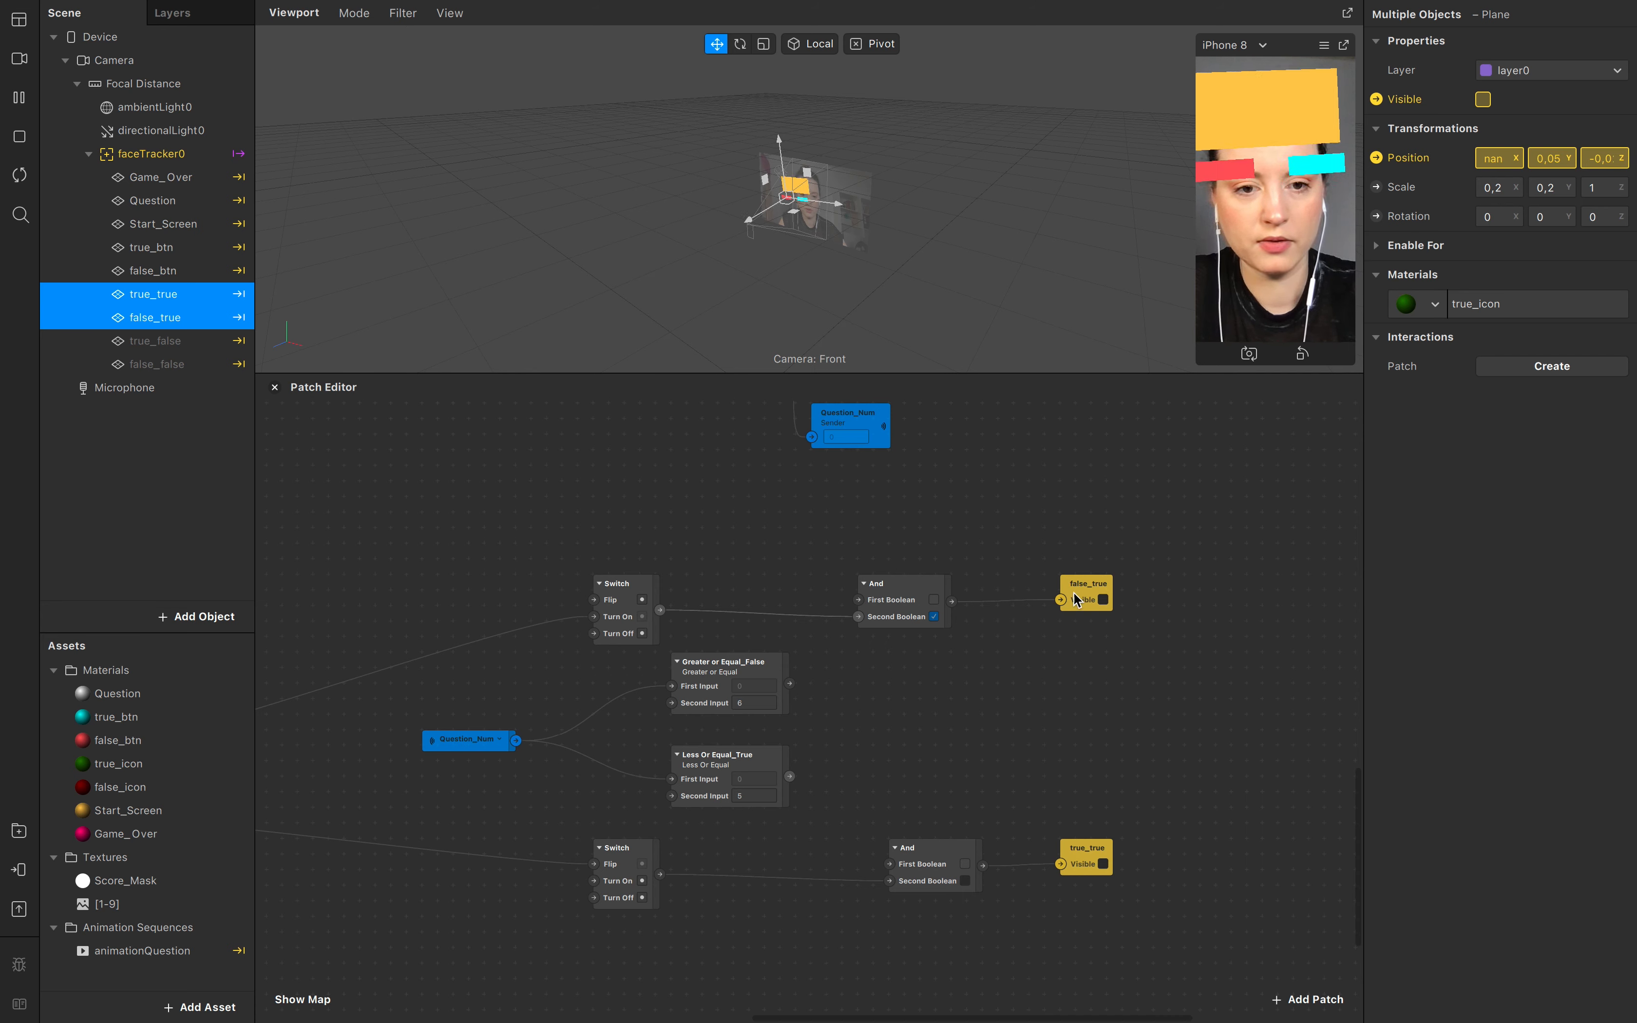
Step: Connect Greater or Equal_False to the upper And's First Boolean and Less Or Equal_True to the lower And's First Boolean
{"action": "left_click_drag", "start_coordinate": [795, 683], "coordinate": [857, 597]}
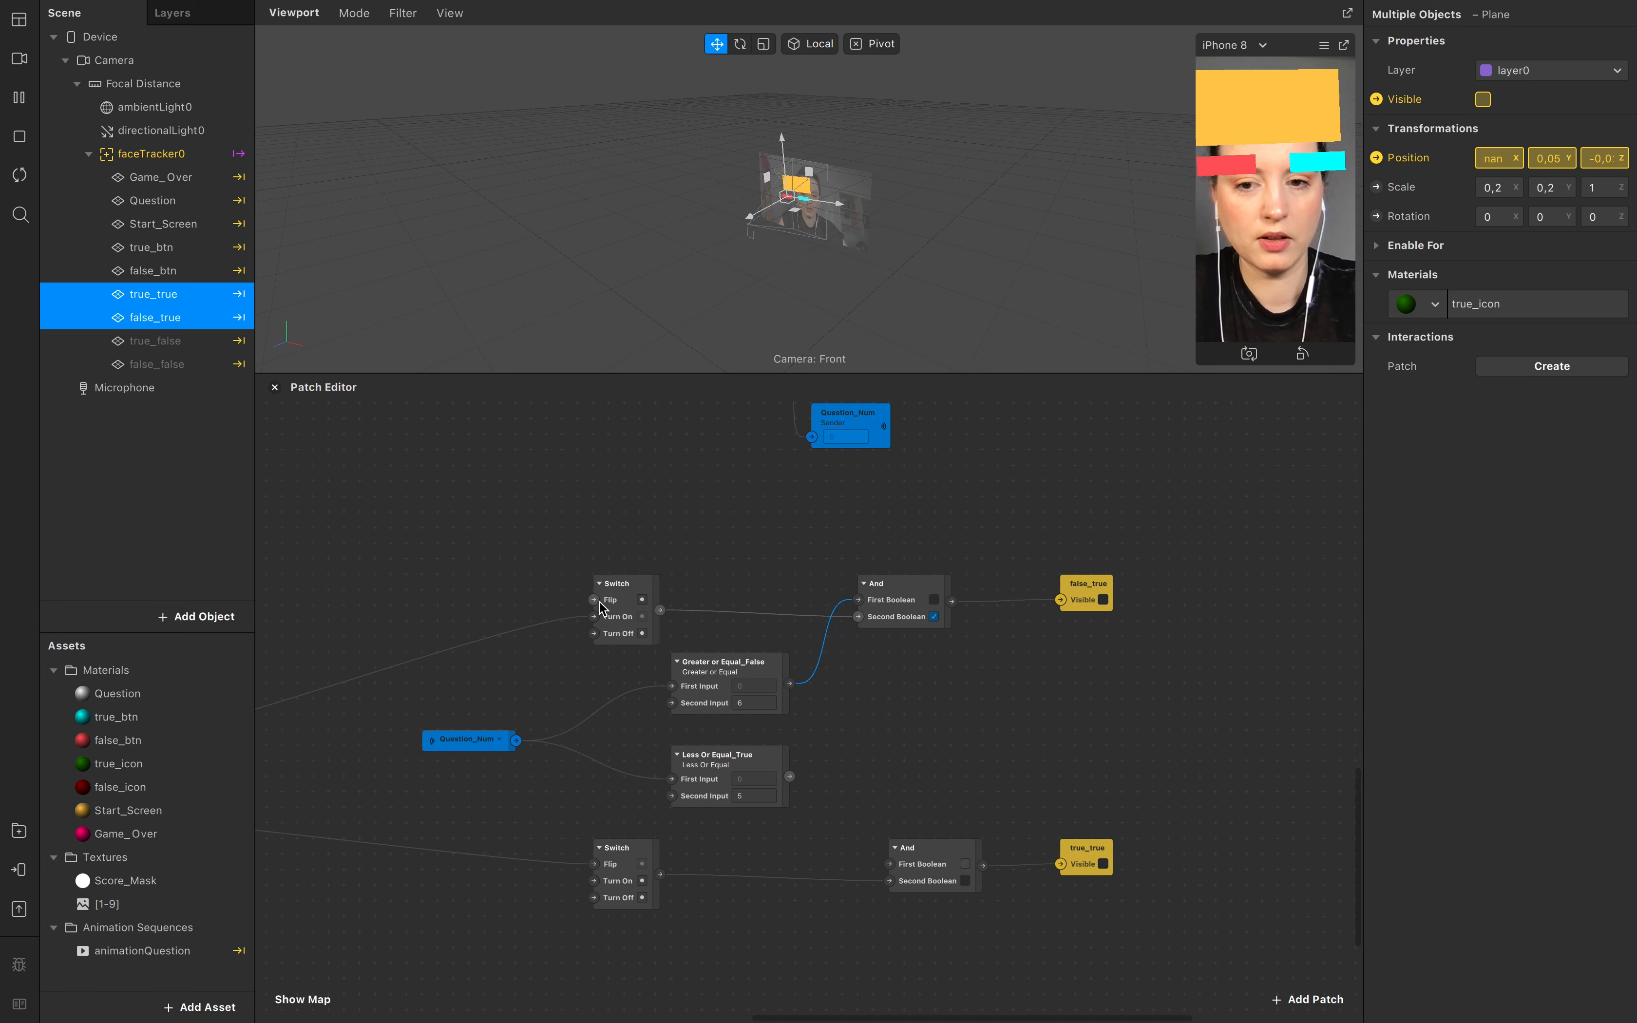
{"action": "left_click", "coordinate": [626, 600]}
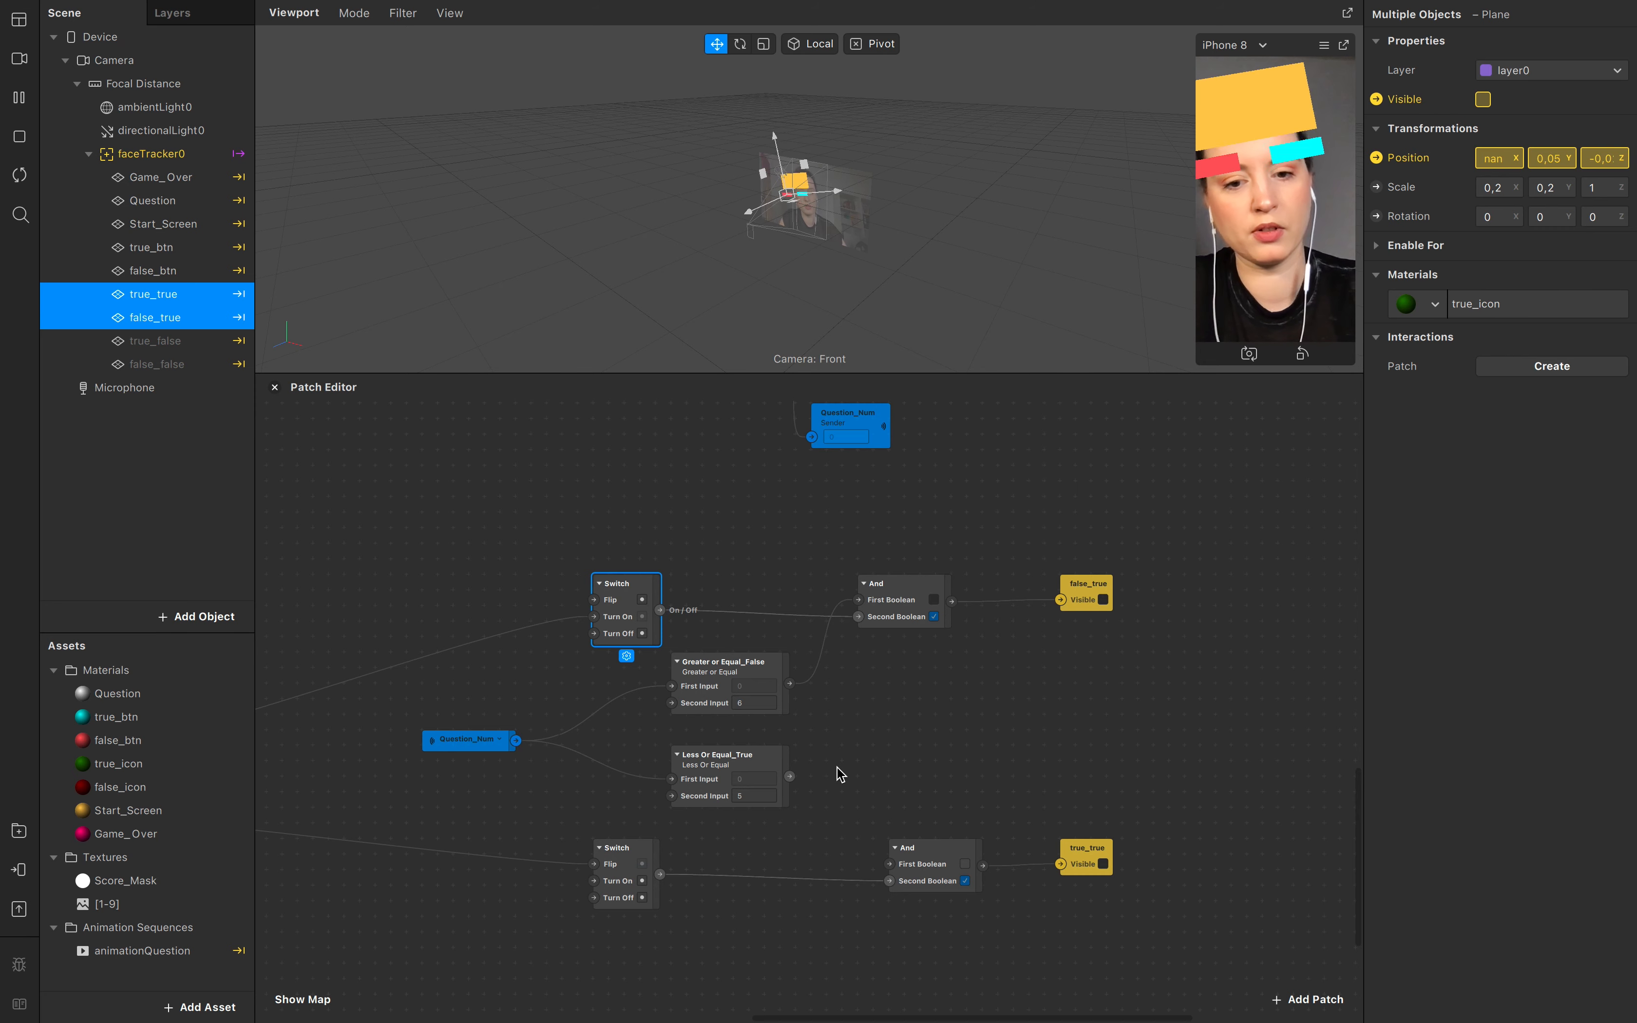
{"action": "left_click_drag", "start_coordinate": [789, 777], "coordinate": [890, 865]}
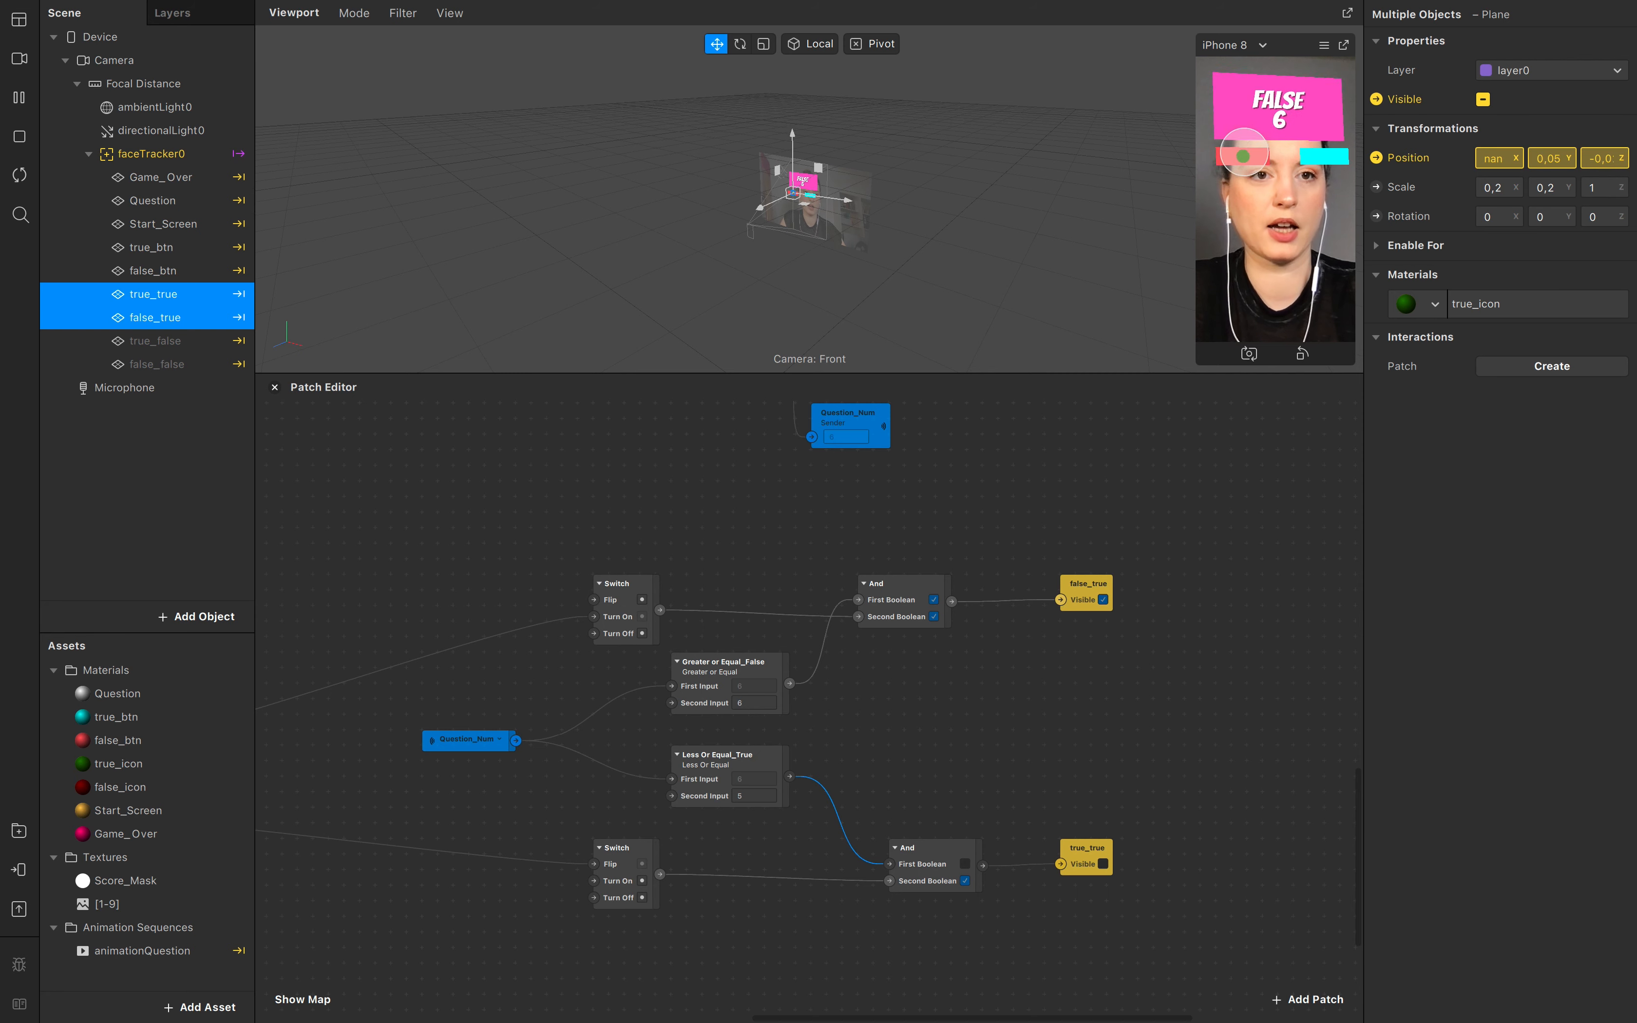
Step: Test the filter in the preview by repeatedly restarting it and tapping to start, checking the icons against the question numbers
{"action": "left_click", "coordinate": [20, 174]}
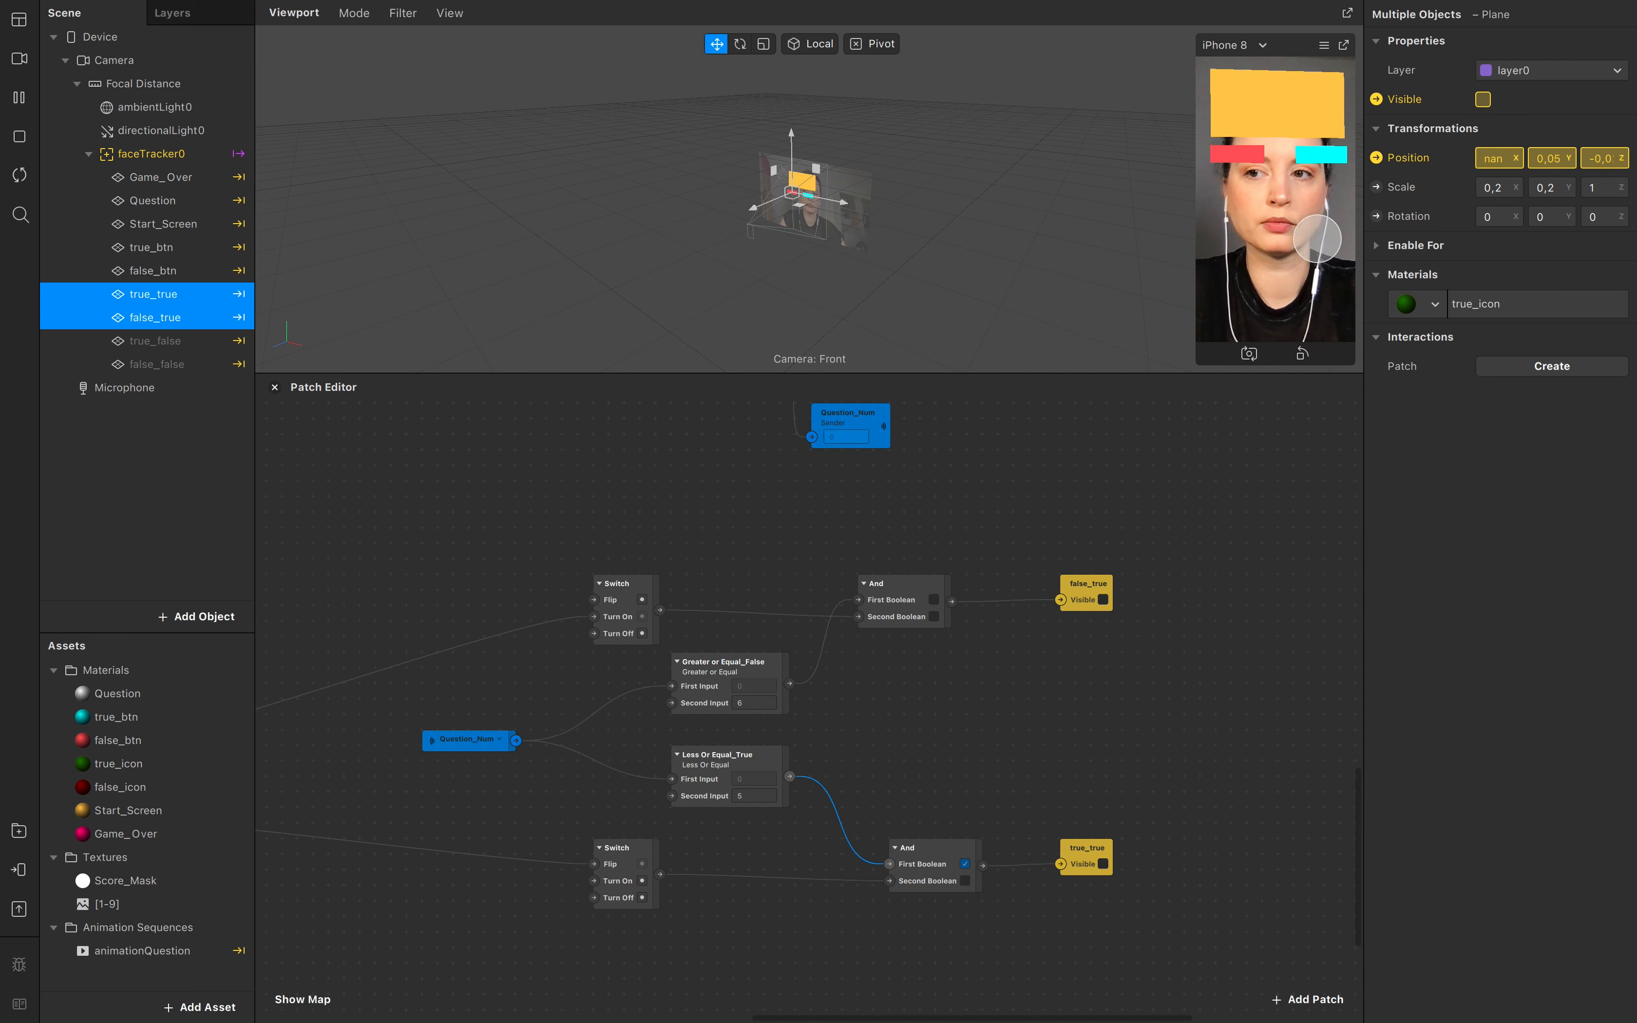
{"action": "left_click", "coordinate": [1292, 260]}
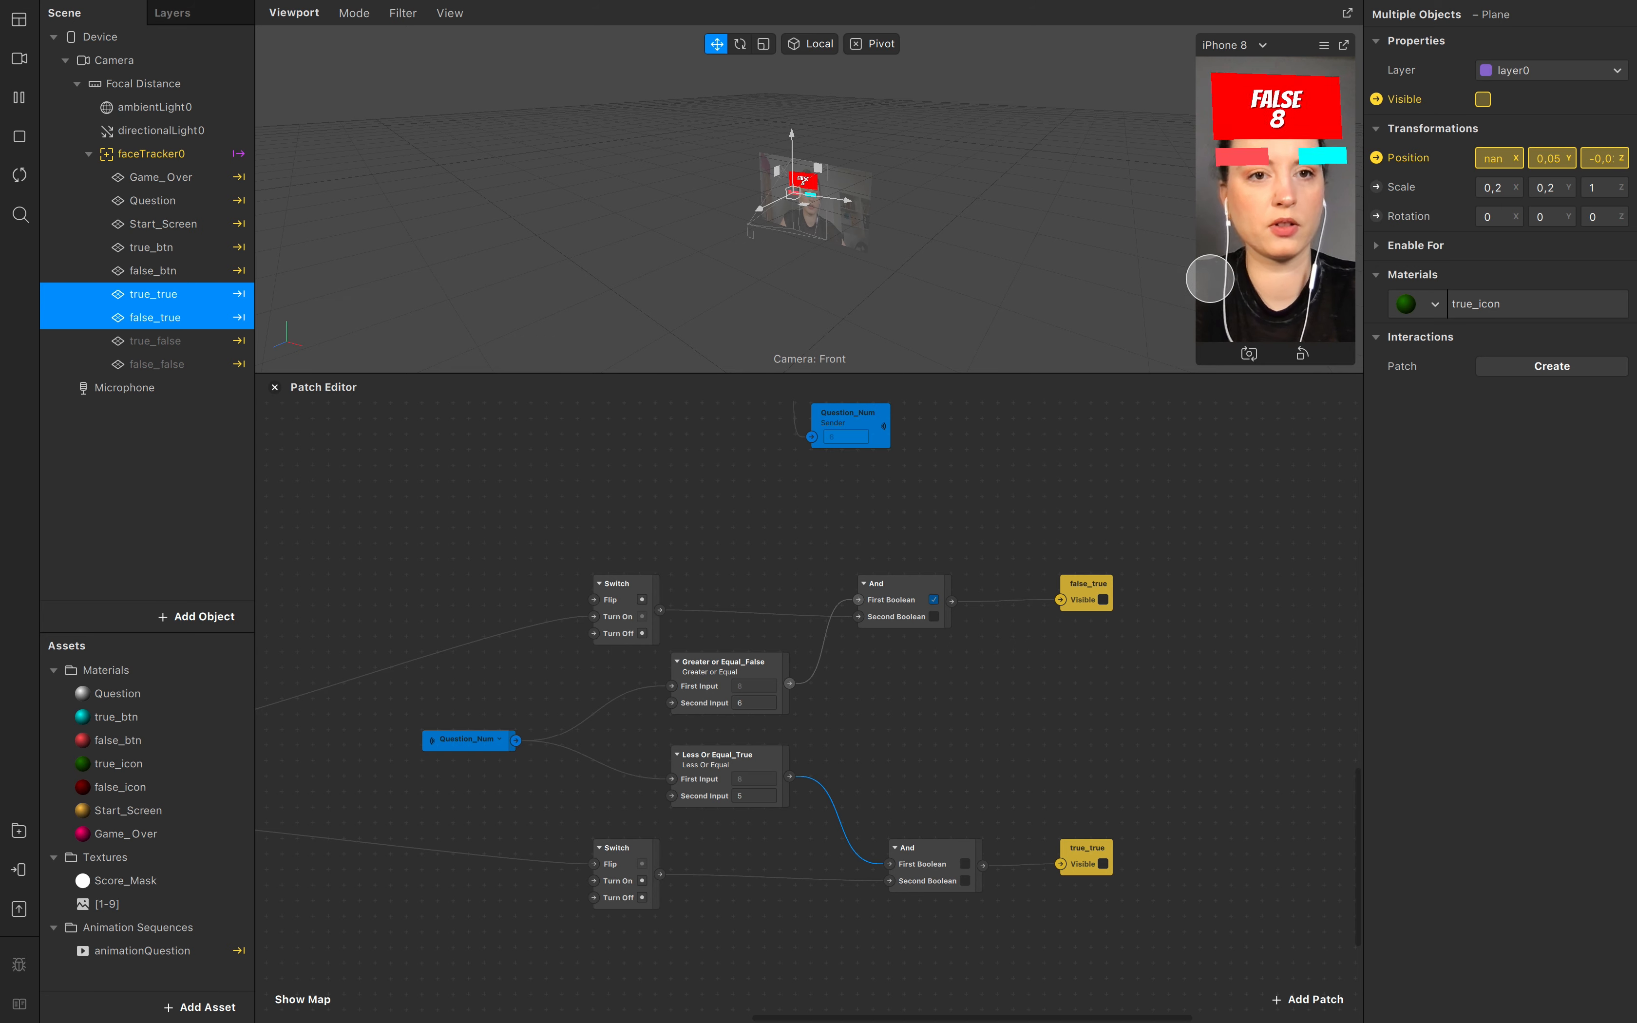
{"action": "left_click", "coordinate": [20, 174]}
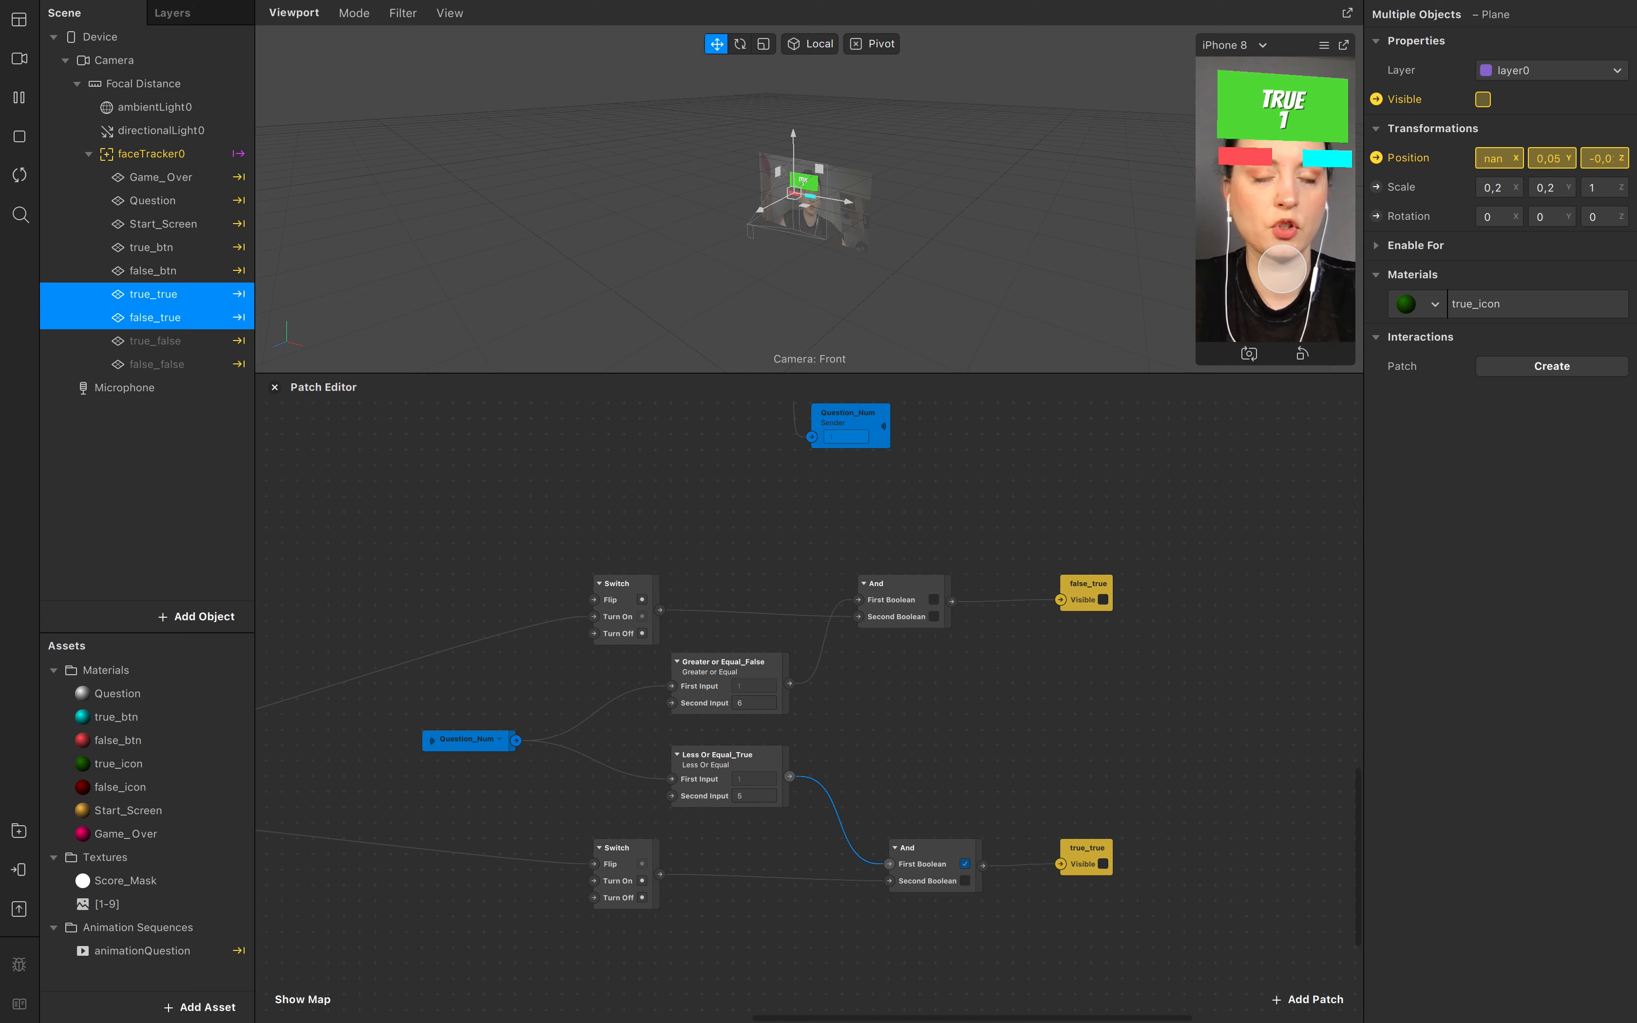
{"action": "left_click", "coordinate": [21, 175]}
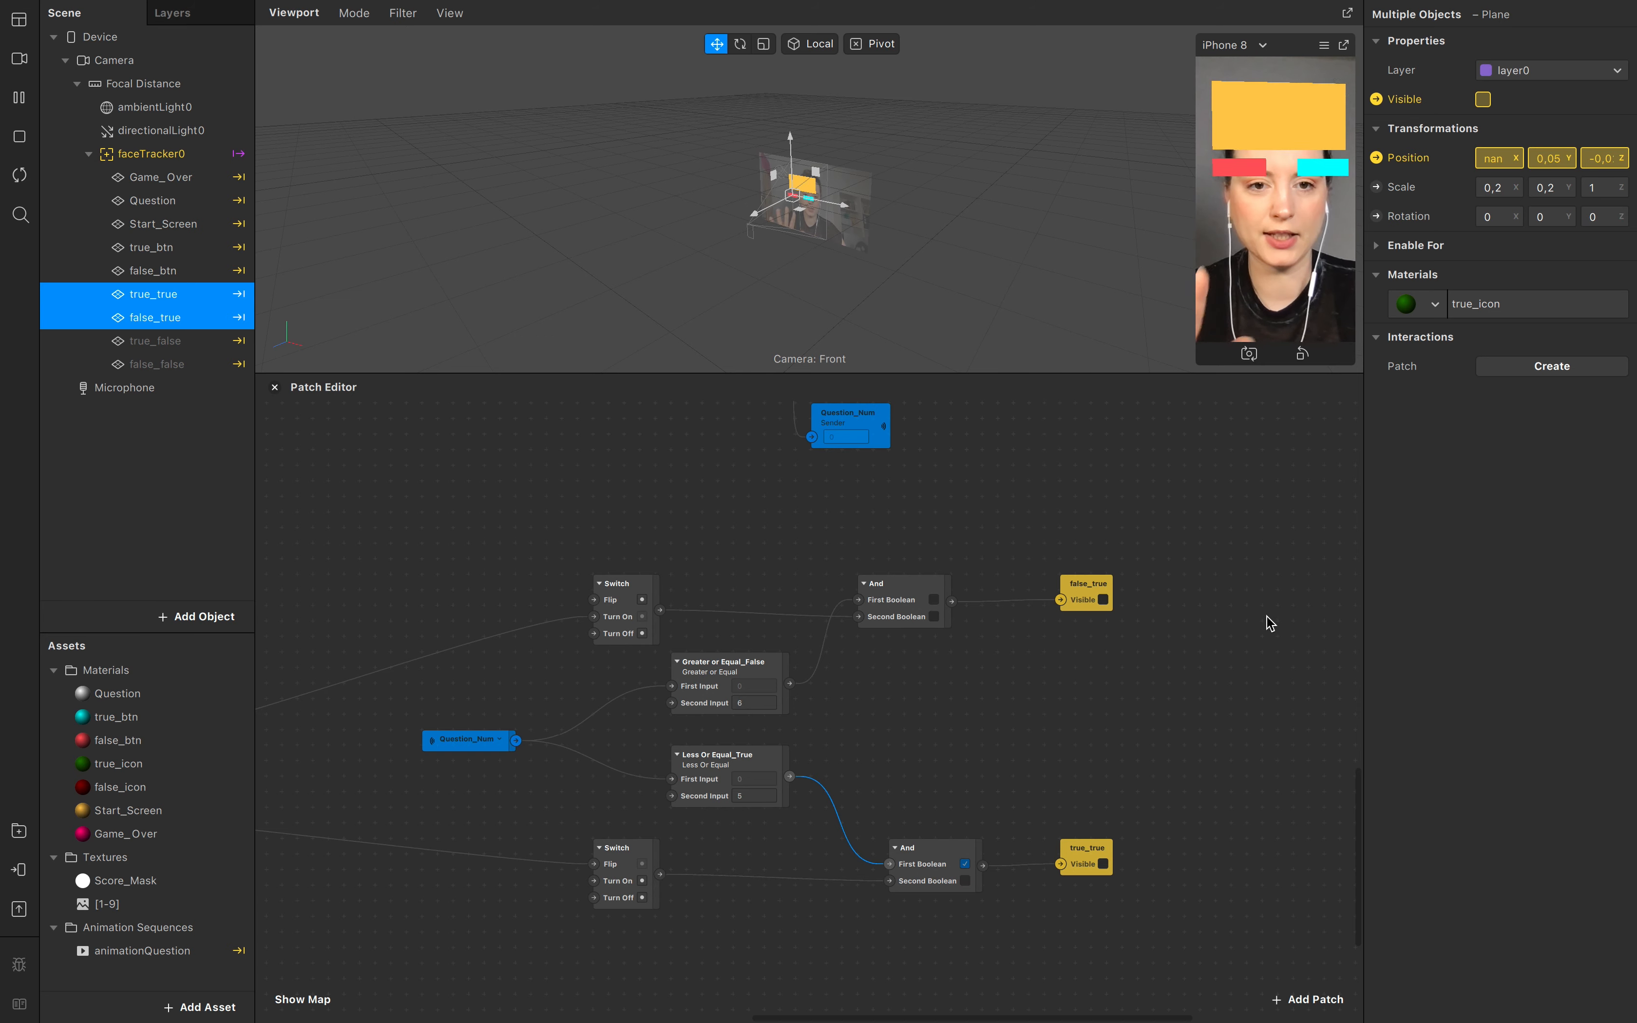
Step: Move both And patches with their false_true and true_true visibility patches further right, away from the comparison patches
{"action": "scroll", "coordinate": [1150, 660], "scroll_direction": "down", "scroll_amount": 2}
{"action": "left_click_drag", "start_coordinate": [1222, 617], "coordinate": [609, 572]}
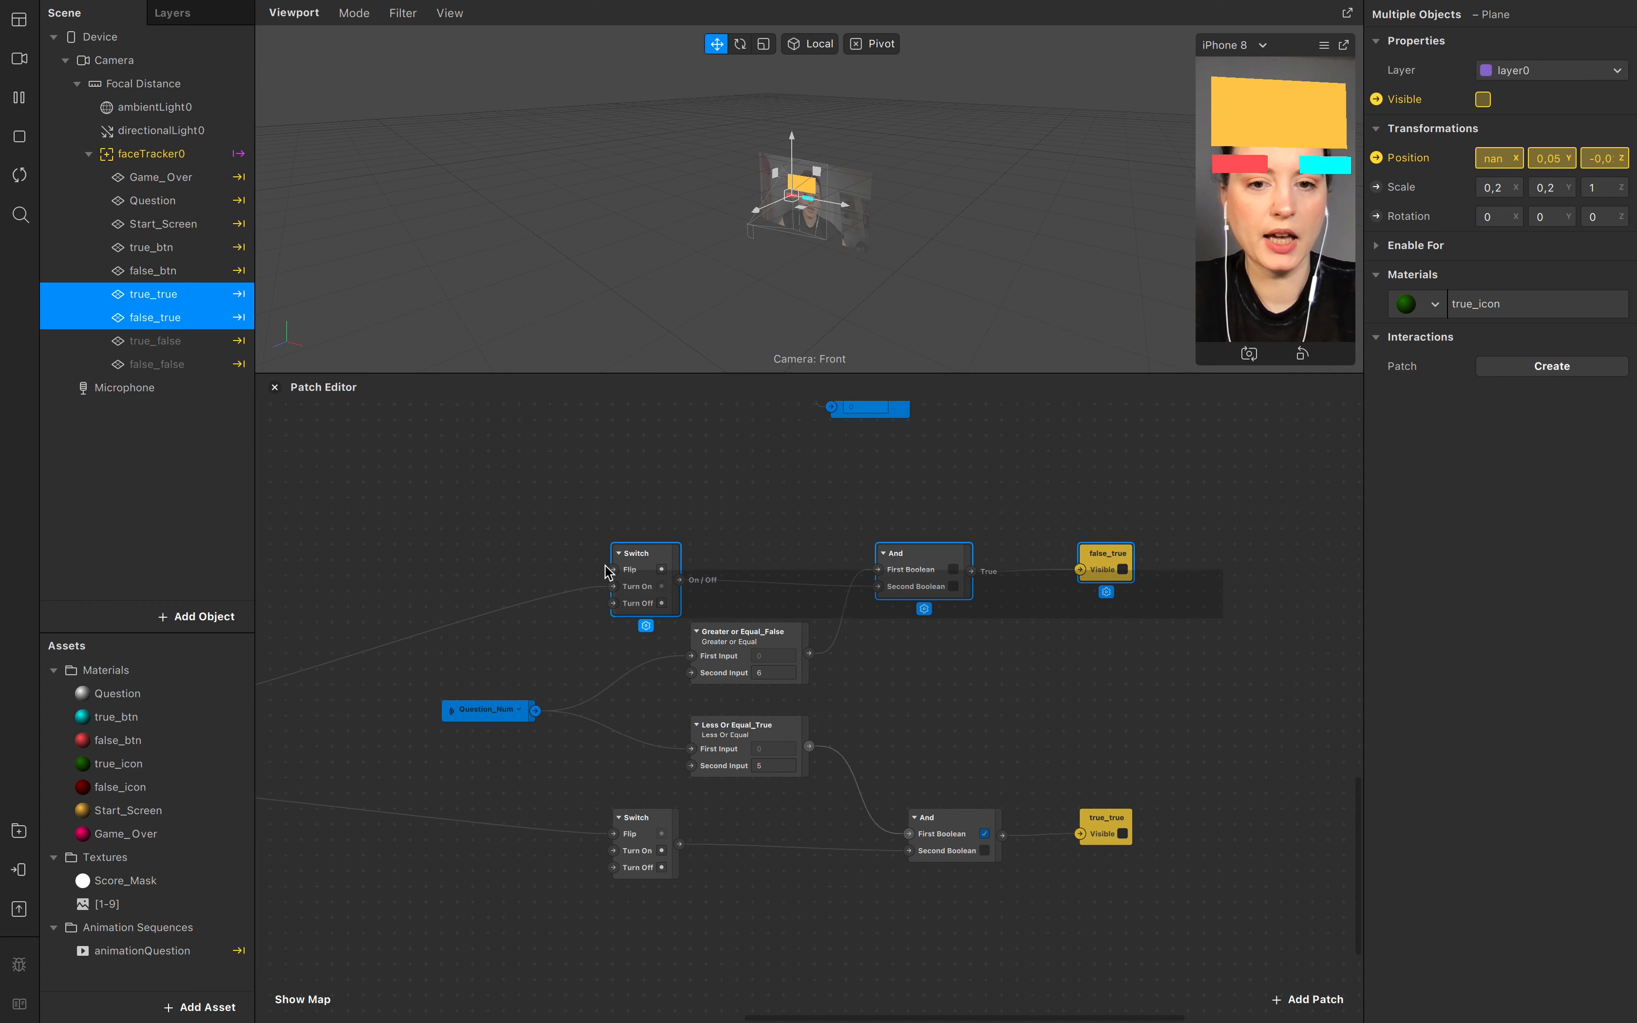
{"action": "left_click_drag", "start_coordinate": [935, 579], "coordinate": [1045, 577]}
{"action": "left_click", "coordinate": [1257, 974]}
{"action": "left_click_drag", "start_coordinate": [1139, 891], "coordinate": [838, 801]}
{"action": "left_click_drag", "start_coordinate": [949, 831], "coordinate": [1029, 816]}
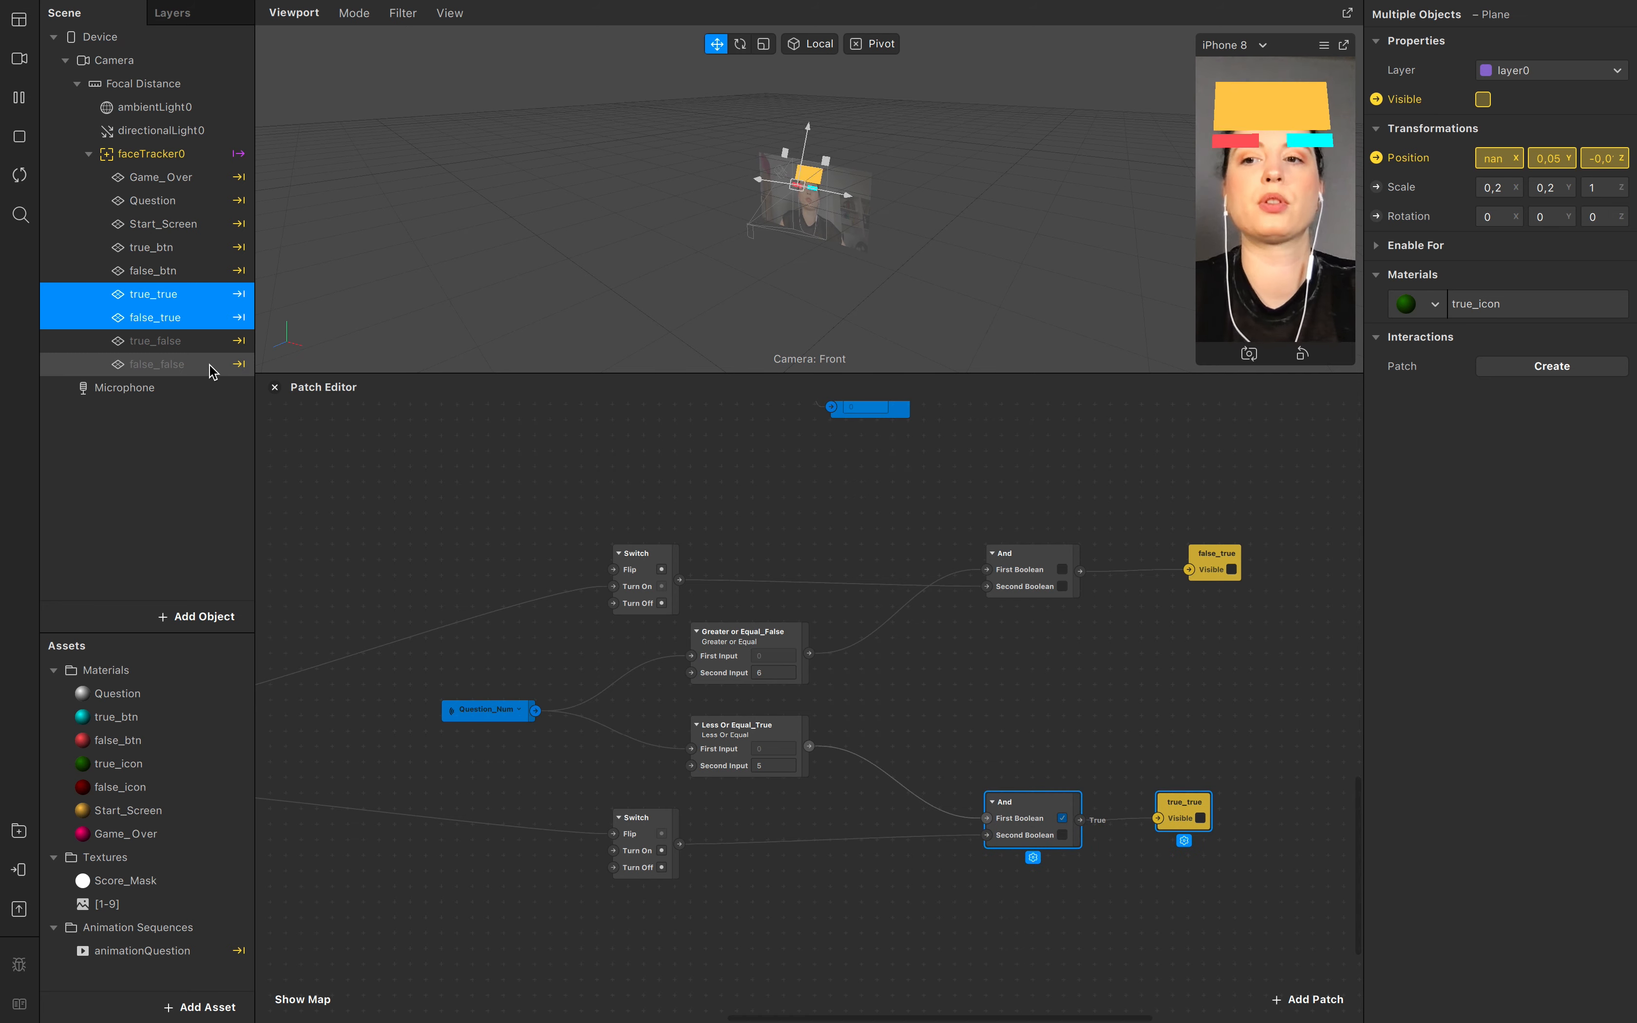
Step: Create Visible patches for true_false and false_false and place them between the false_true and true_true patches
{"action": "left_click", "coordinate": [172, 342]}
{"action": "left_click", "coordinate": [188, 366], "text": "shift"}
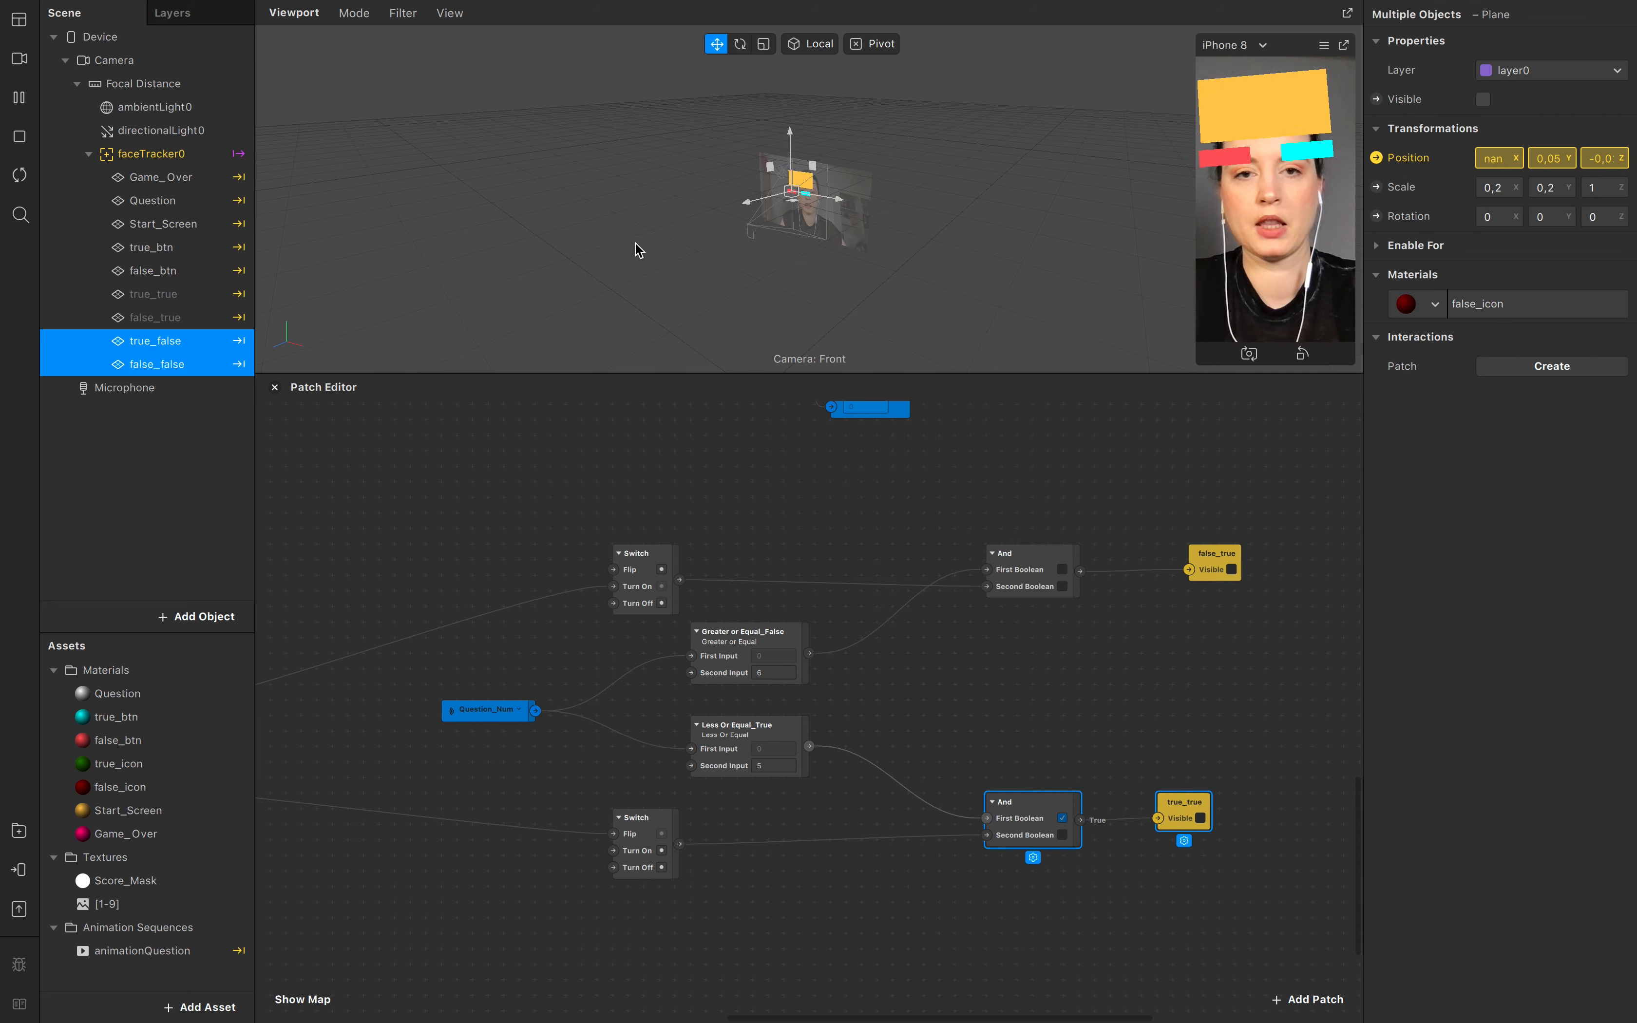
{"action": "left_click", "coordinate": [1380, 100]}
{"action": "left_click_drag", "start_coordinate": [840, 735], "coordinate": [1230, 738]}
{"action": "scroll", "coordinate": [1228, 731], "scroll_direction": "right", "scroll_amount": 2}
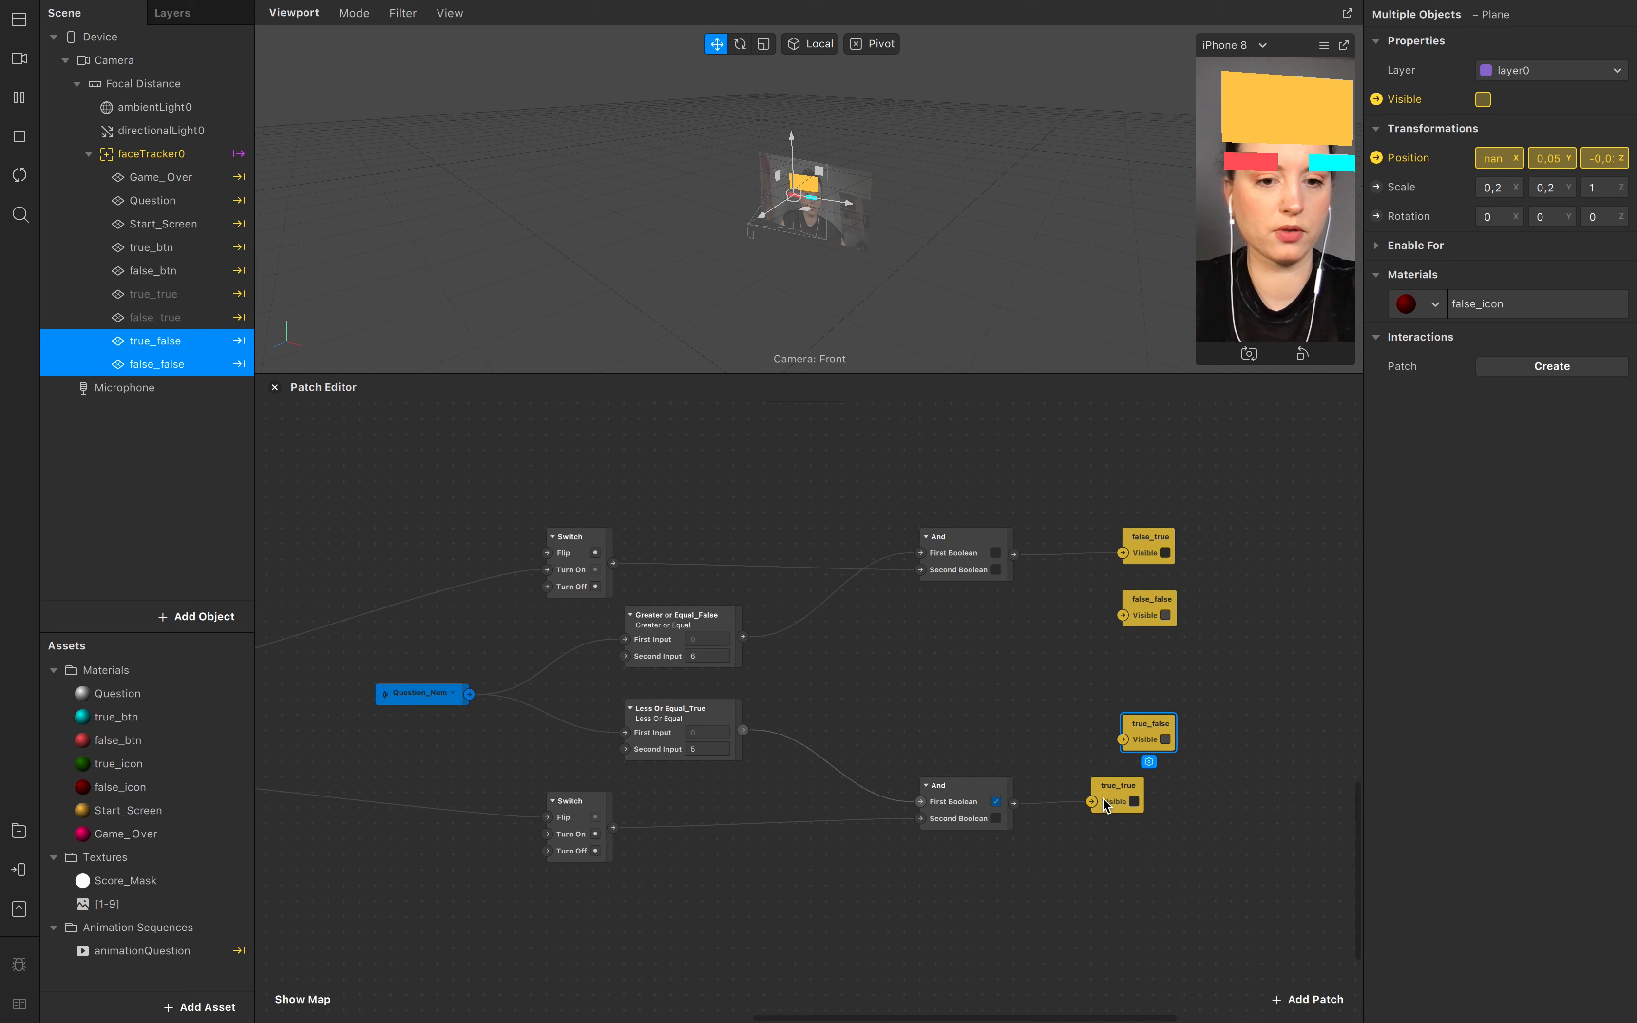
{"action": "scroll", "coordinate": [1104, 806], "scroll_direction": "right", "scroll_amount": 3}
Step: Add a third And patch between the two existing And patches
{"action": "double_click", "coordinate": [844, 675]}
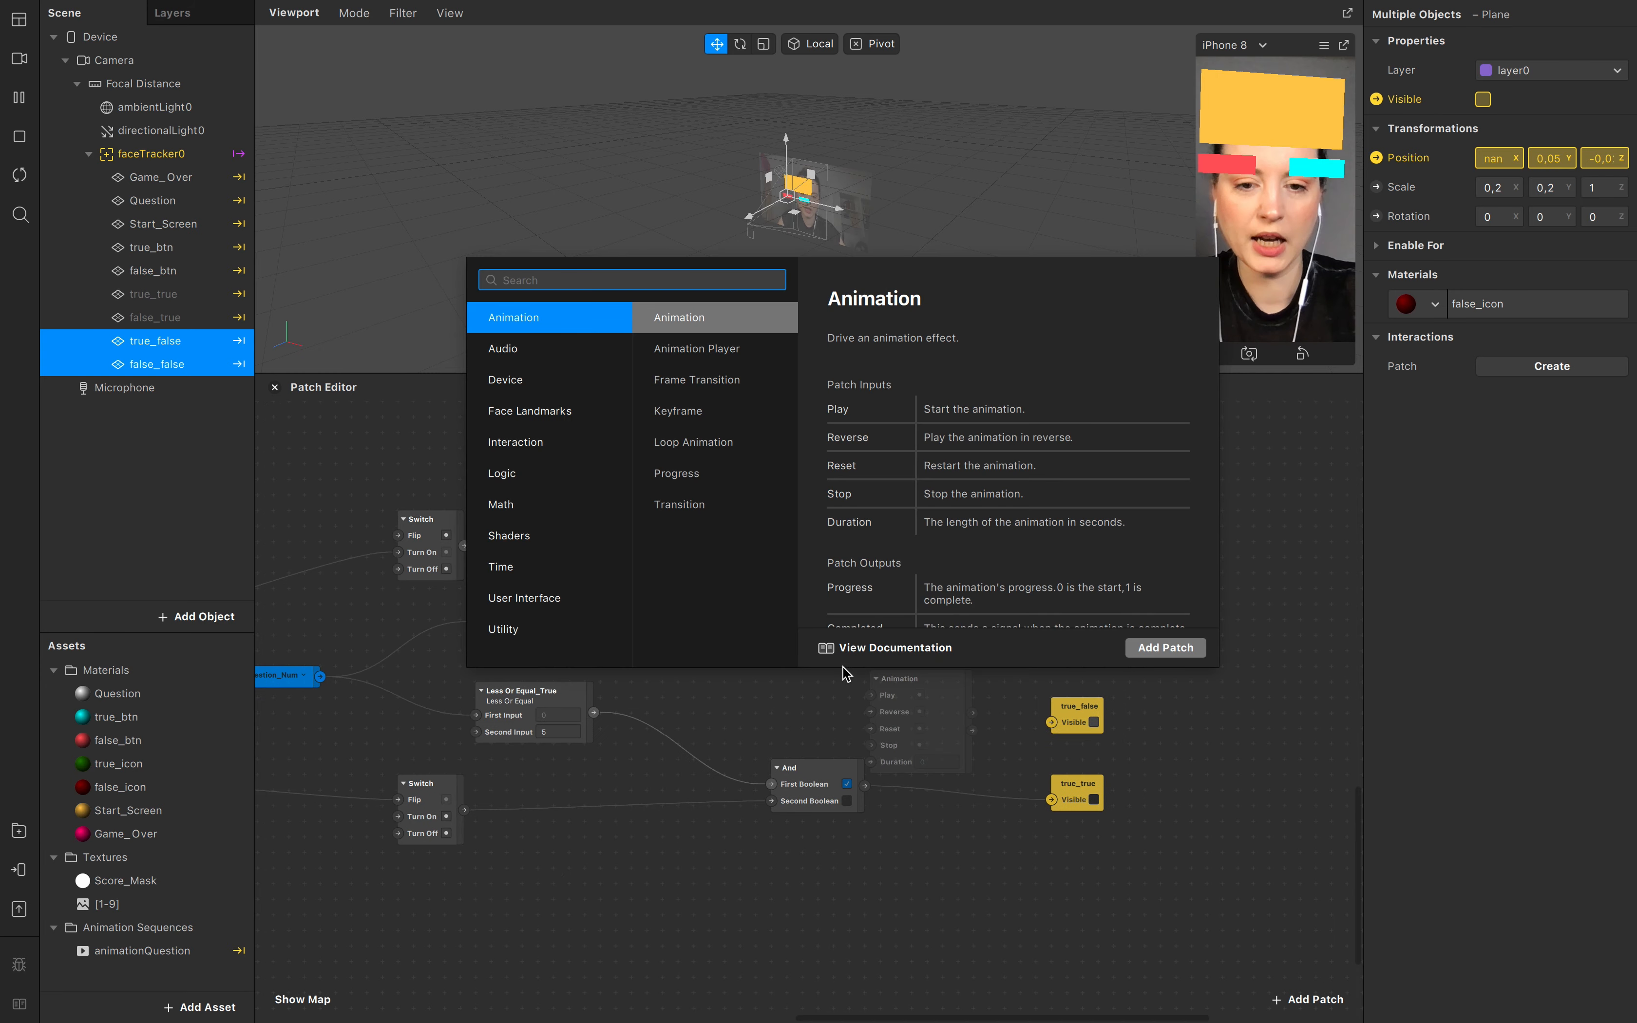
{"action": "type", "text": "and"}
{"action": "key", "text": "Return"}
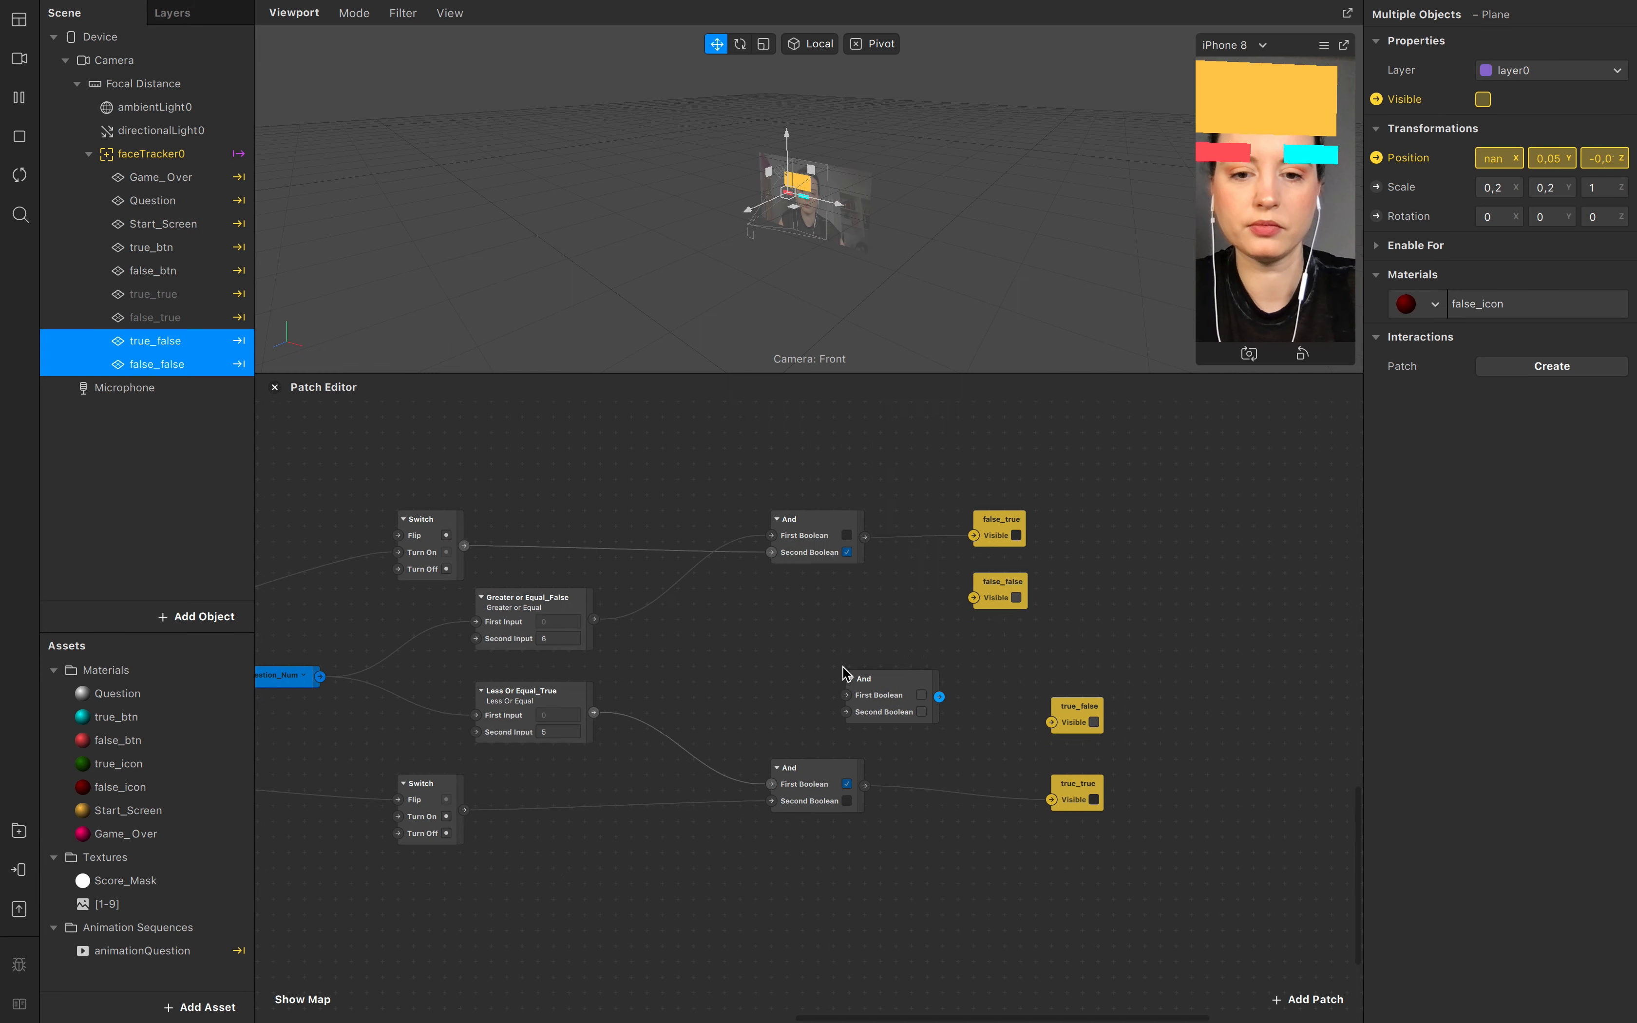
{"action": "left_click_drag", "start_coordinate": [838, 667], "coordinate": [843, 671]}
Step: Rename the lower wired And patch And_true_true and the upper one And_false_true
{"action": "left_click", "coordinate": [795, 780]}
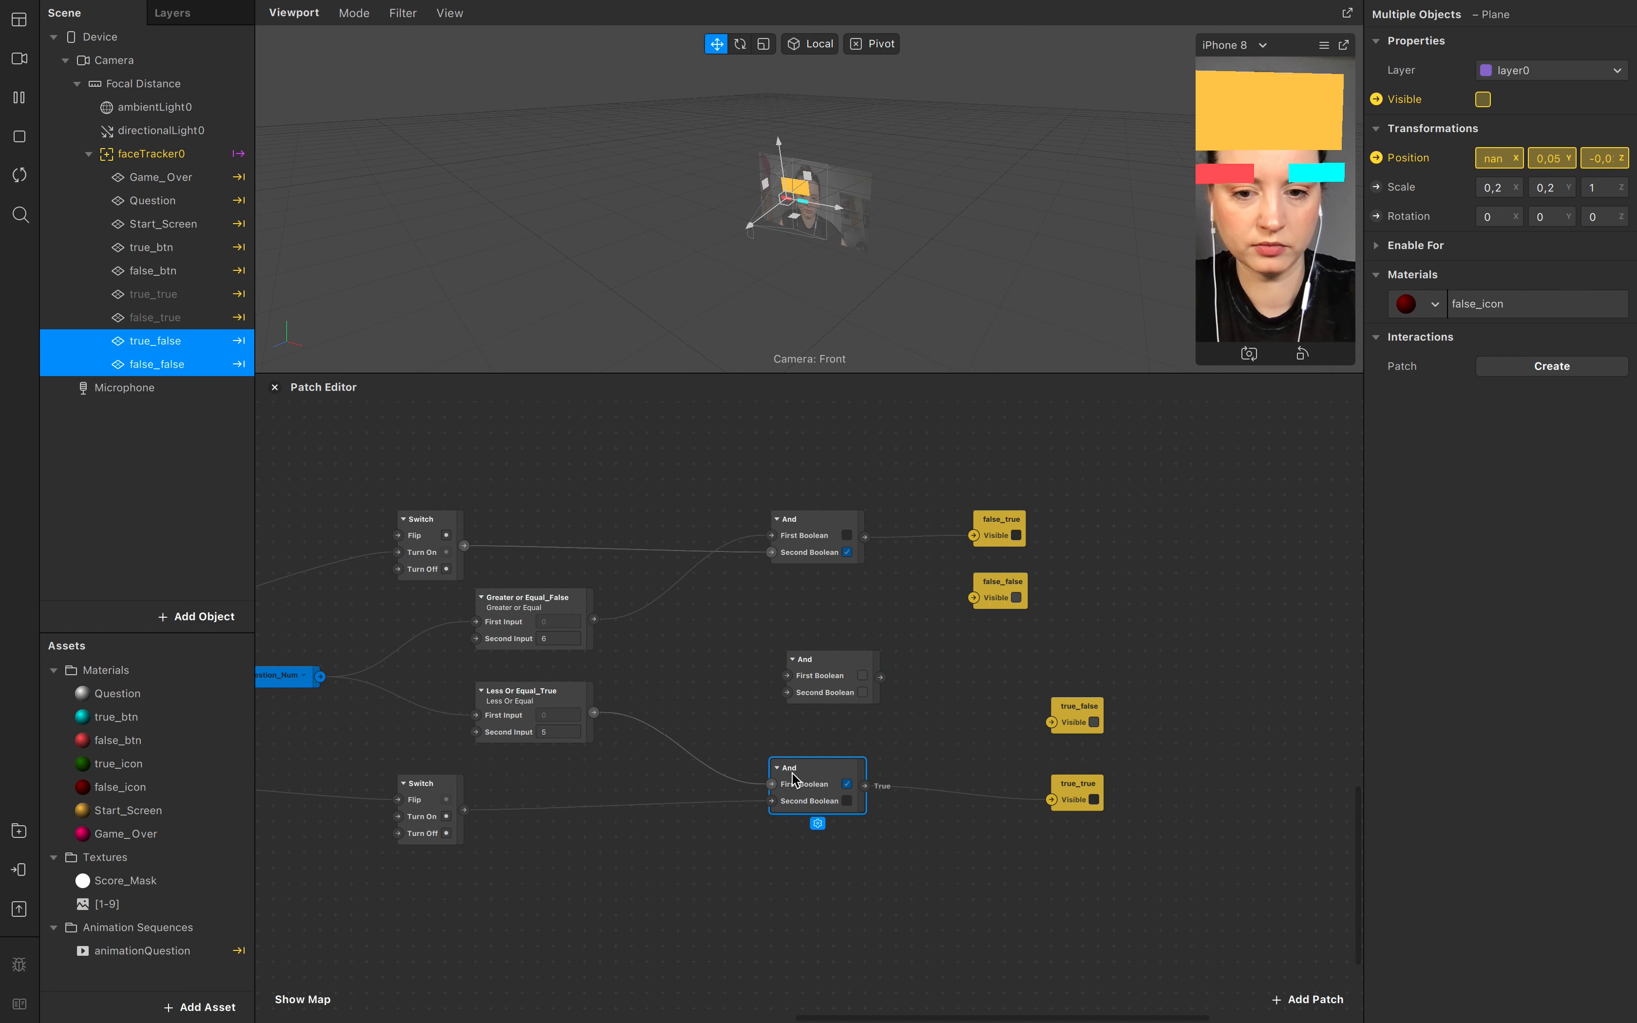
{"action": "double_click", "coordinate": [797, 770]}
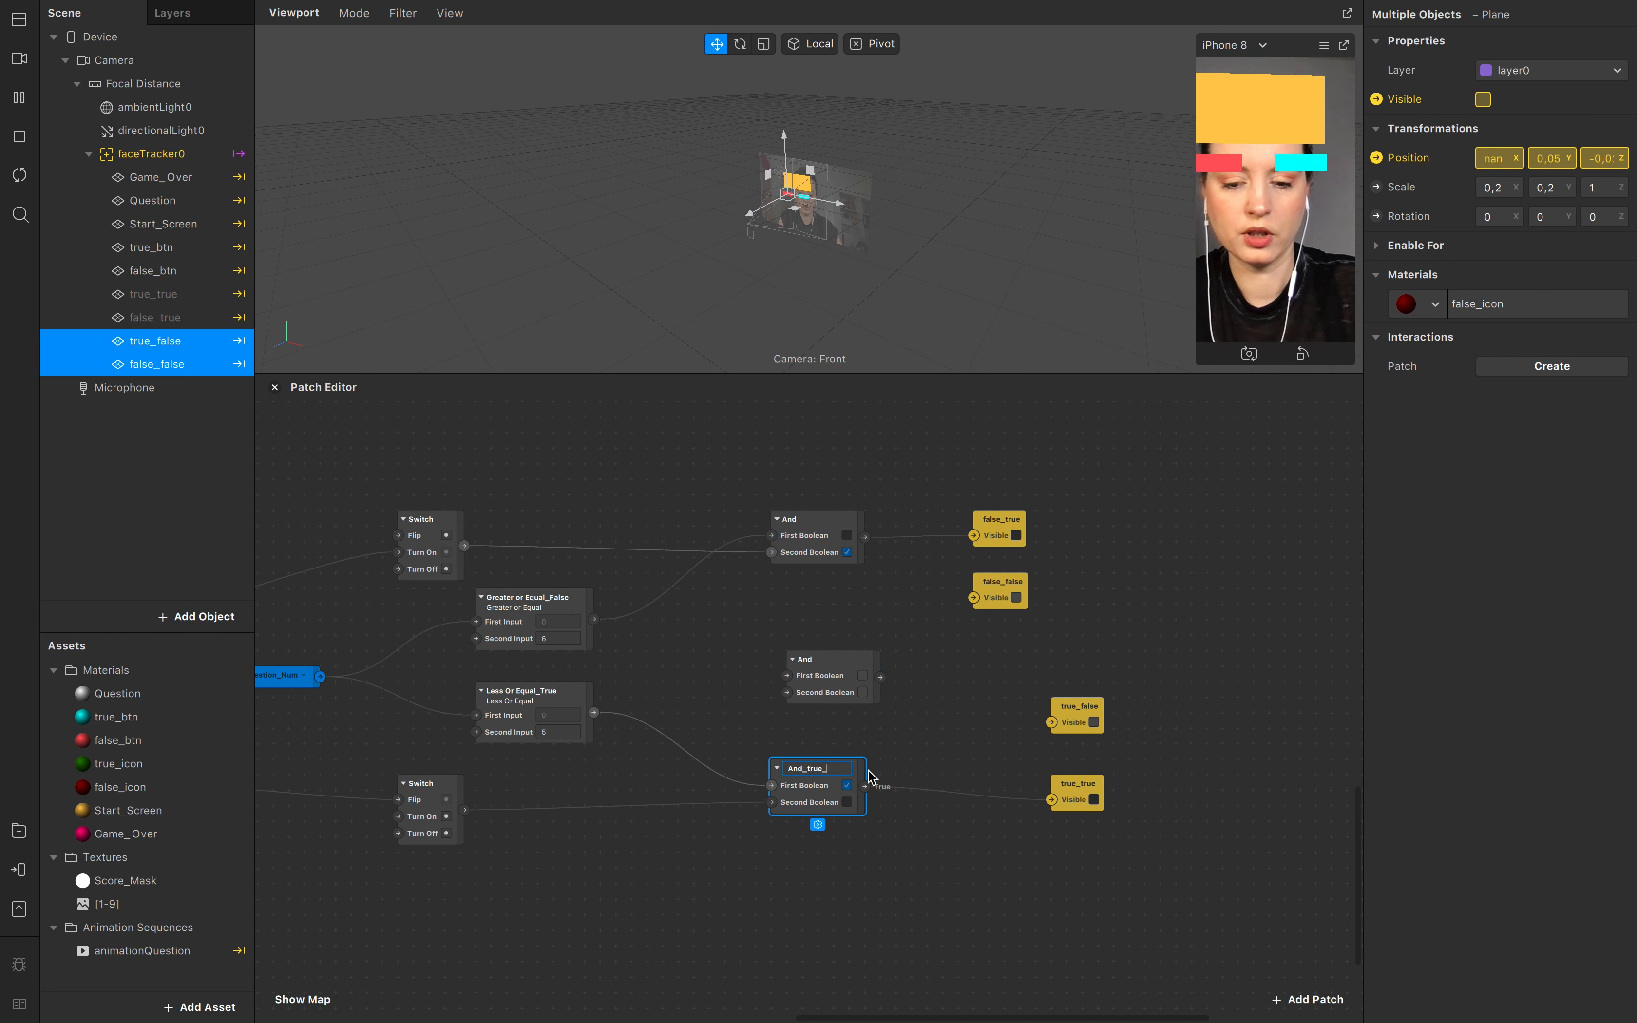
{"action": "type", "text": "And_true_true"}
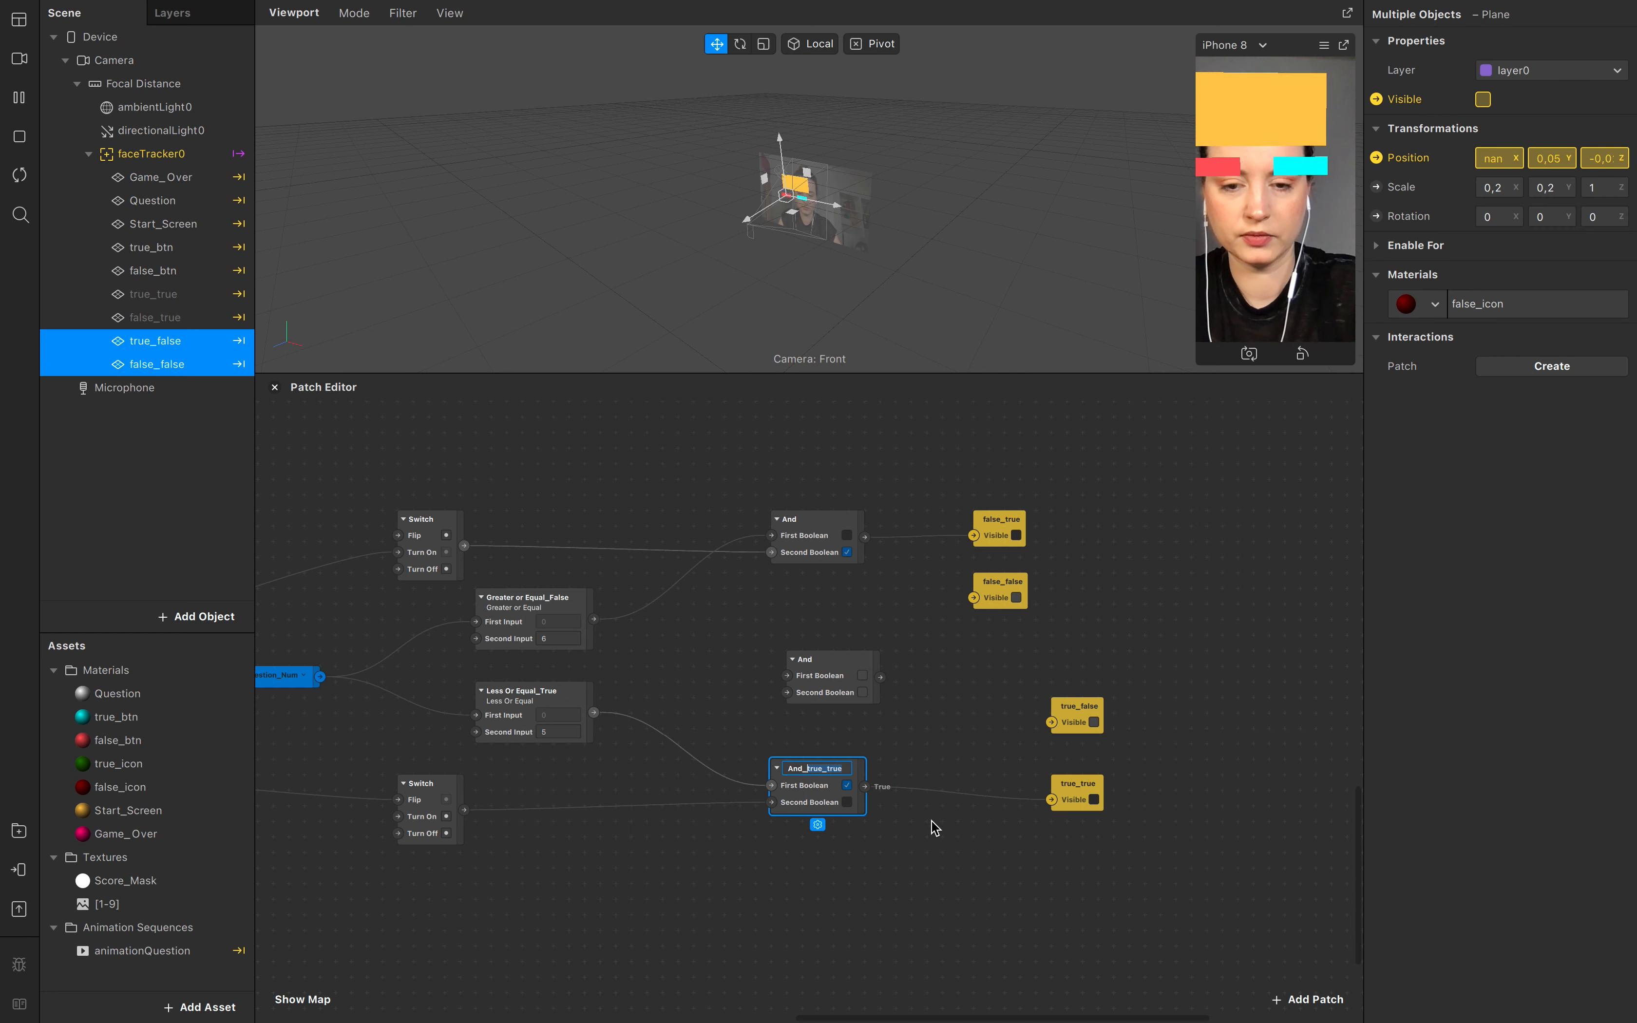
{"action": "left_click", "coordinate": [942, 854]}
{"action": "left_click", "coordinate": [805, 518]}
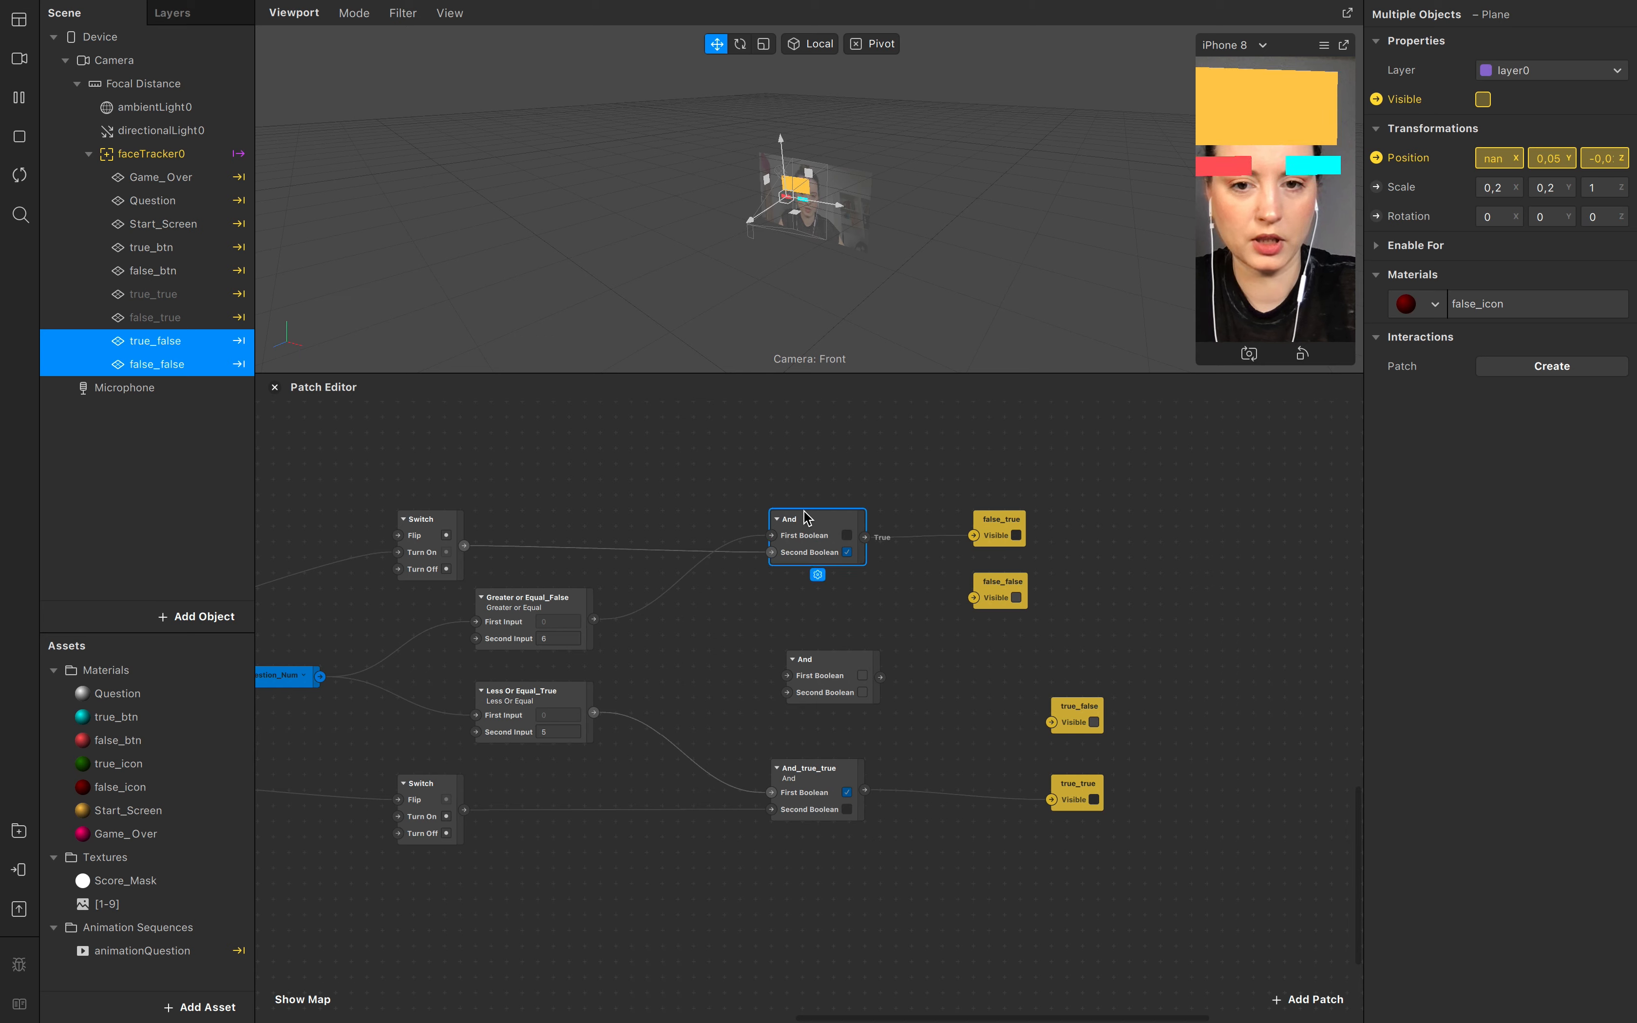
{"action": "double_click", "coordinate": [798, 521]}
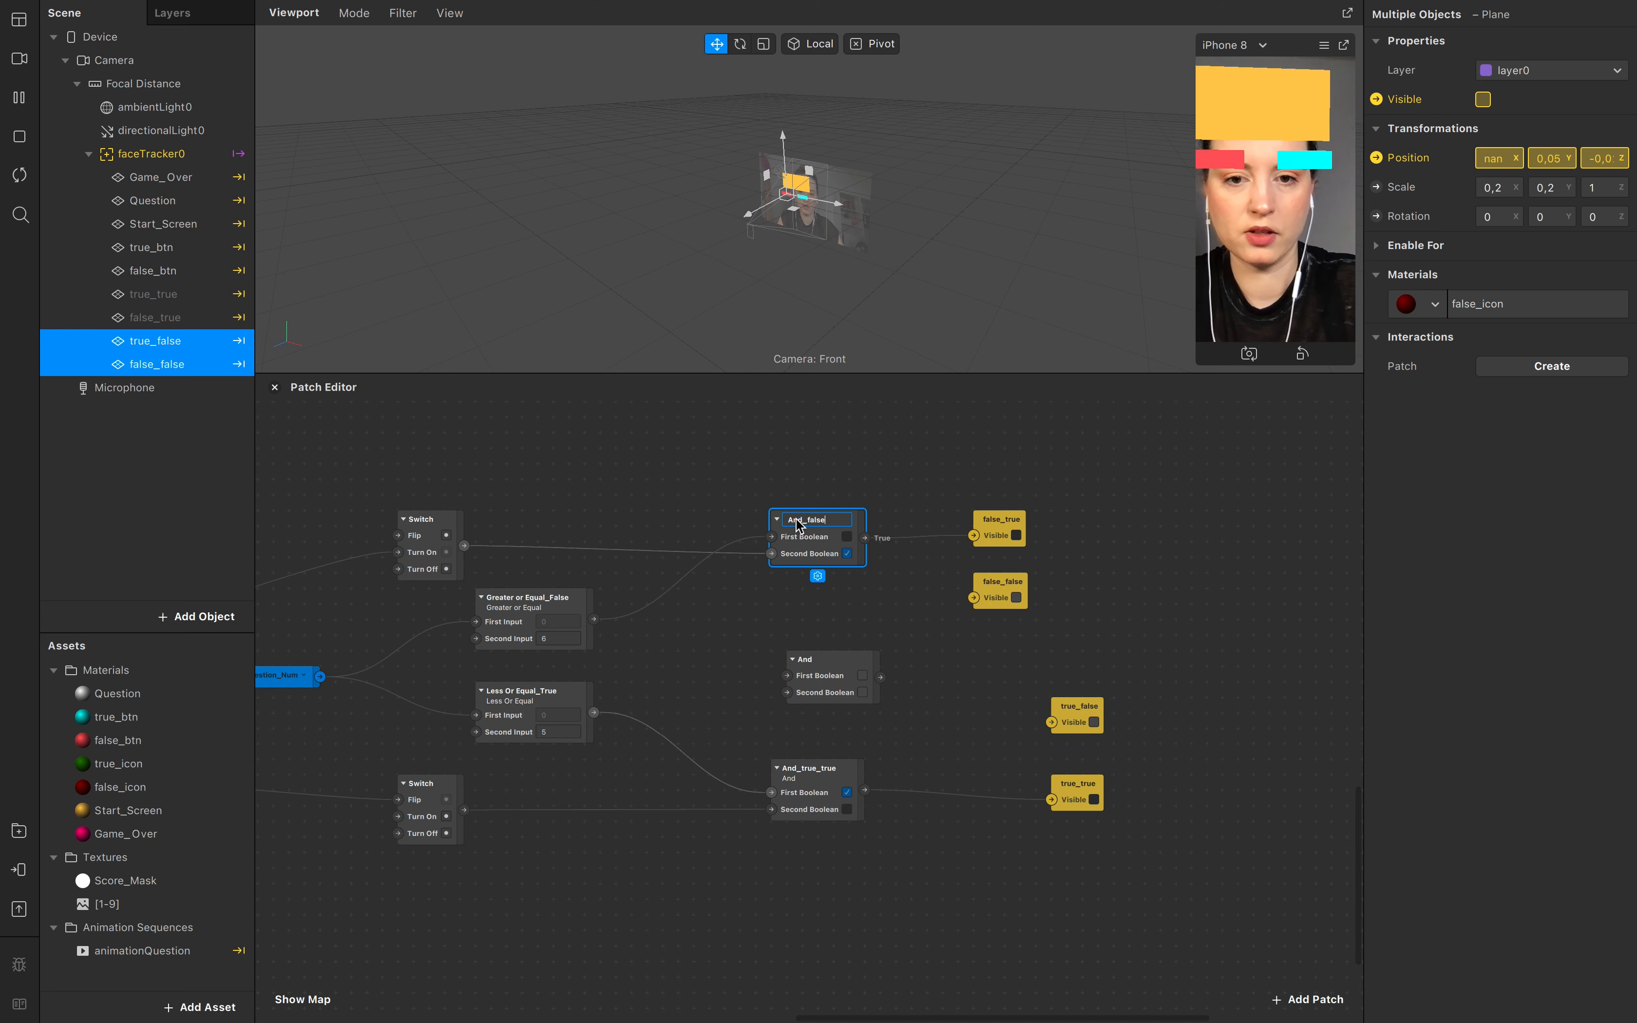
{"action": "left_click", "coordinate": [957, 620]}
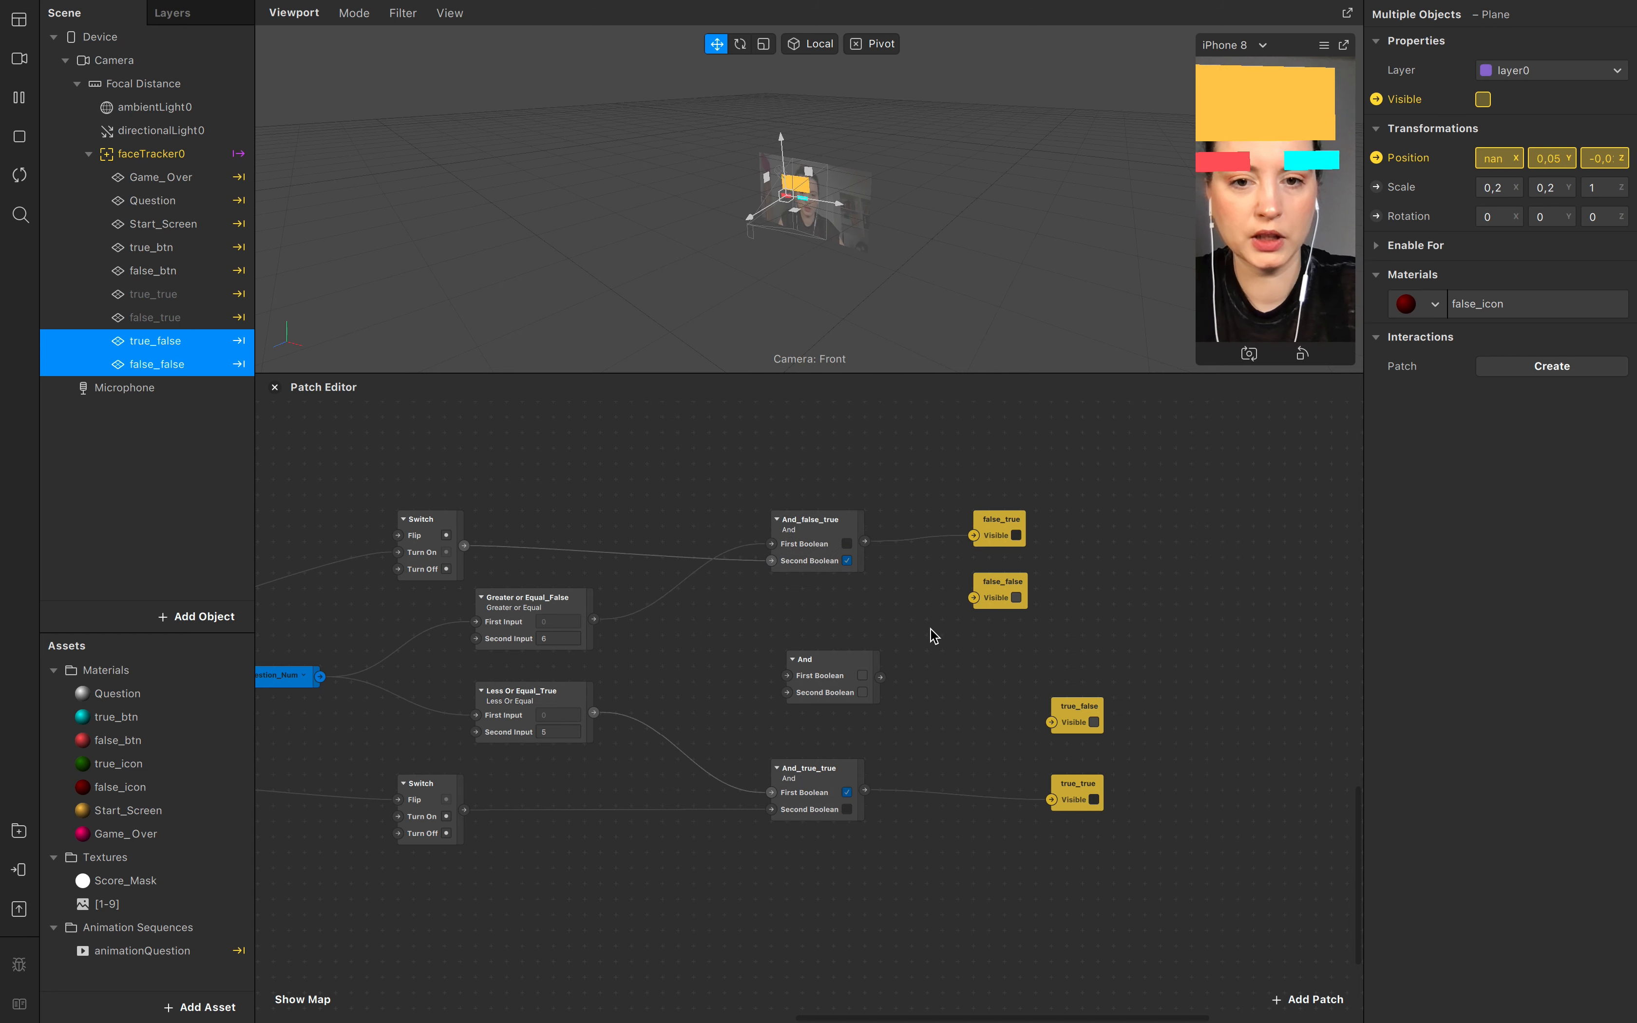
Step: Place the unwired And patch directly beneath And_false_true and rename it And_false_false
{"action": "left_click", "coordinate": [838, 661]}
{"action": "left_click_drag", "start_coordinate": [837, 661], "coordinate": [824, 602]}
{"action": "double_click", "coordinate": [824, 602]}
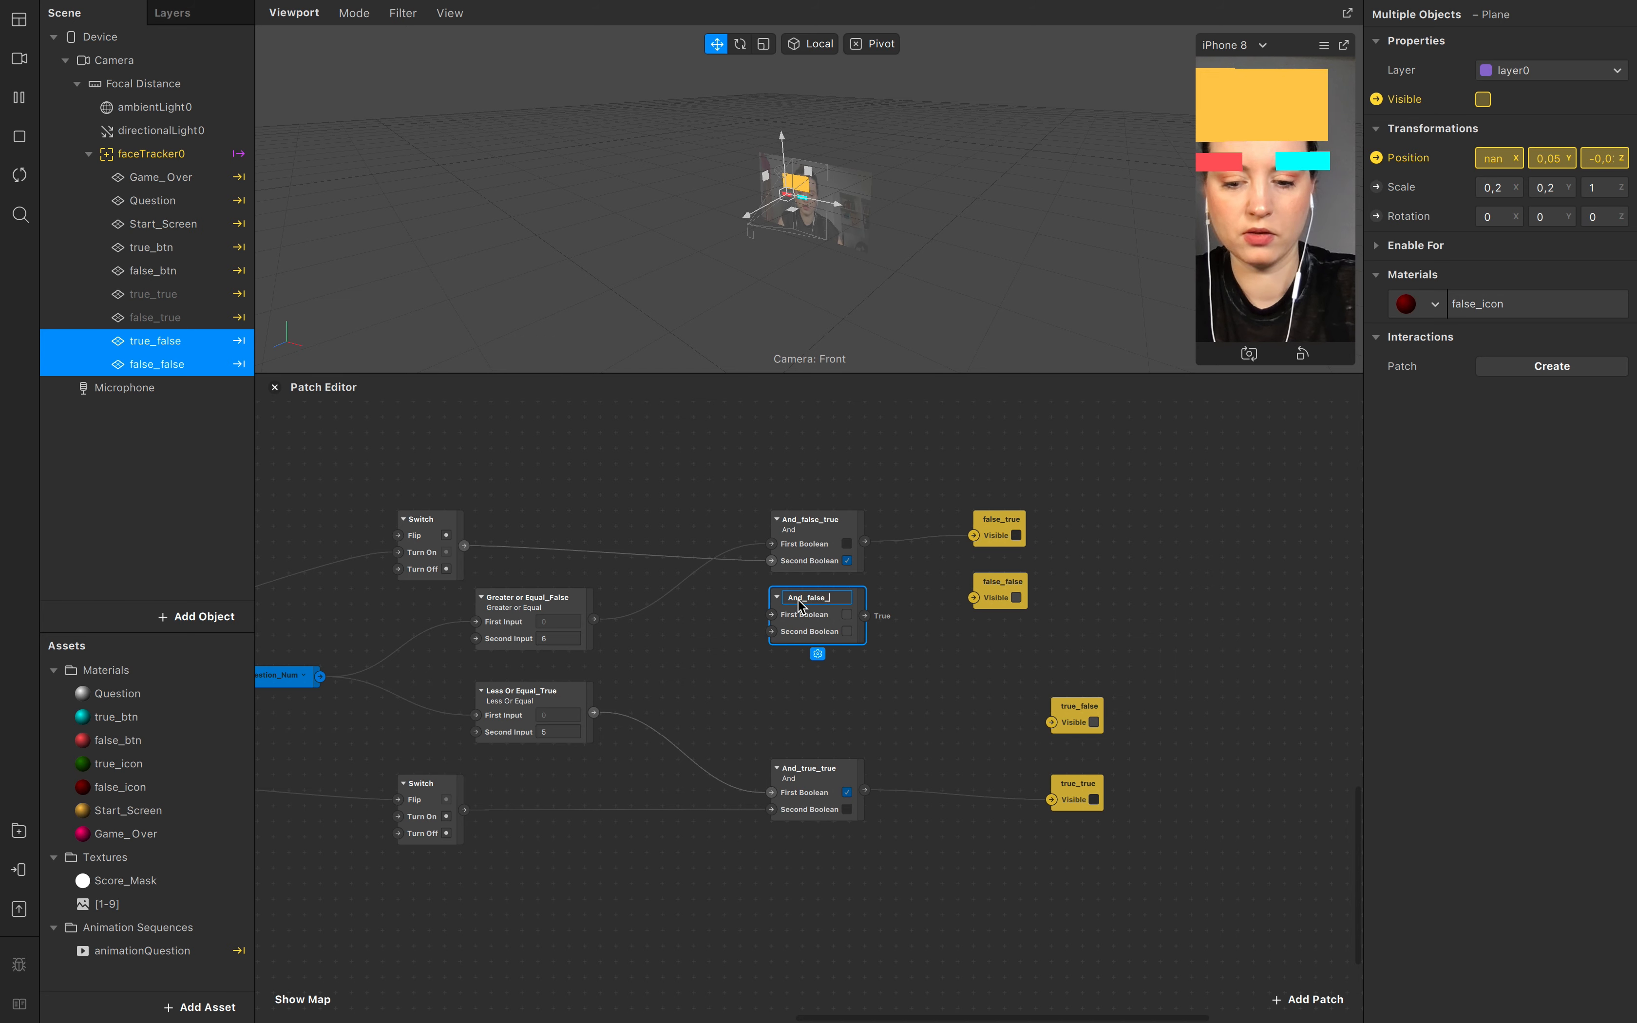
{"action": "type", "text": "And_false_false"}
{"action": "left_click", "coordinate": [885, 683]}
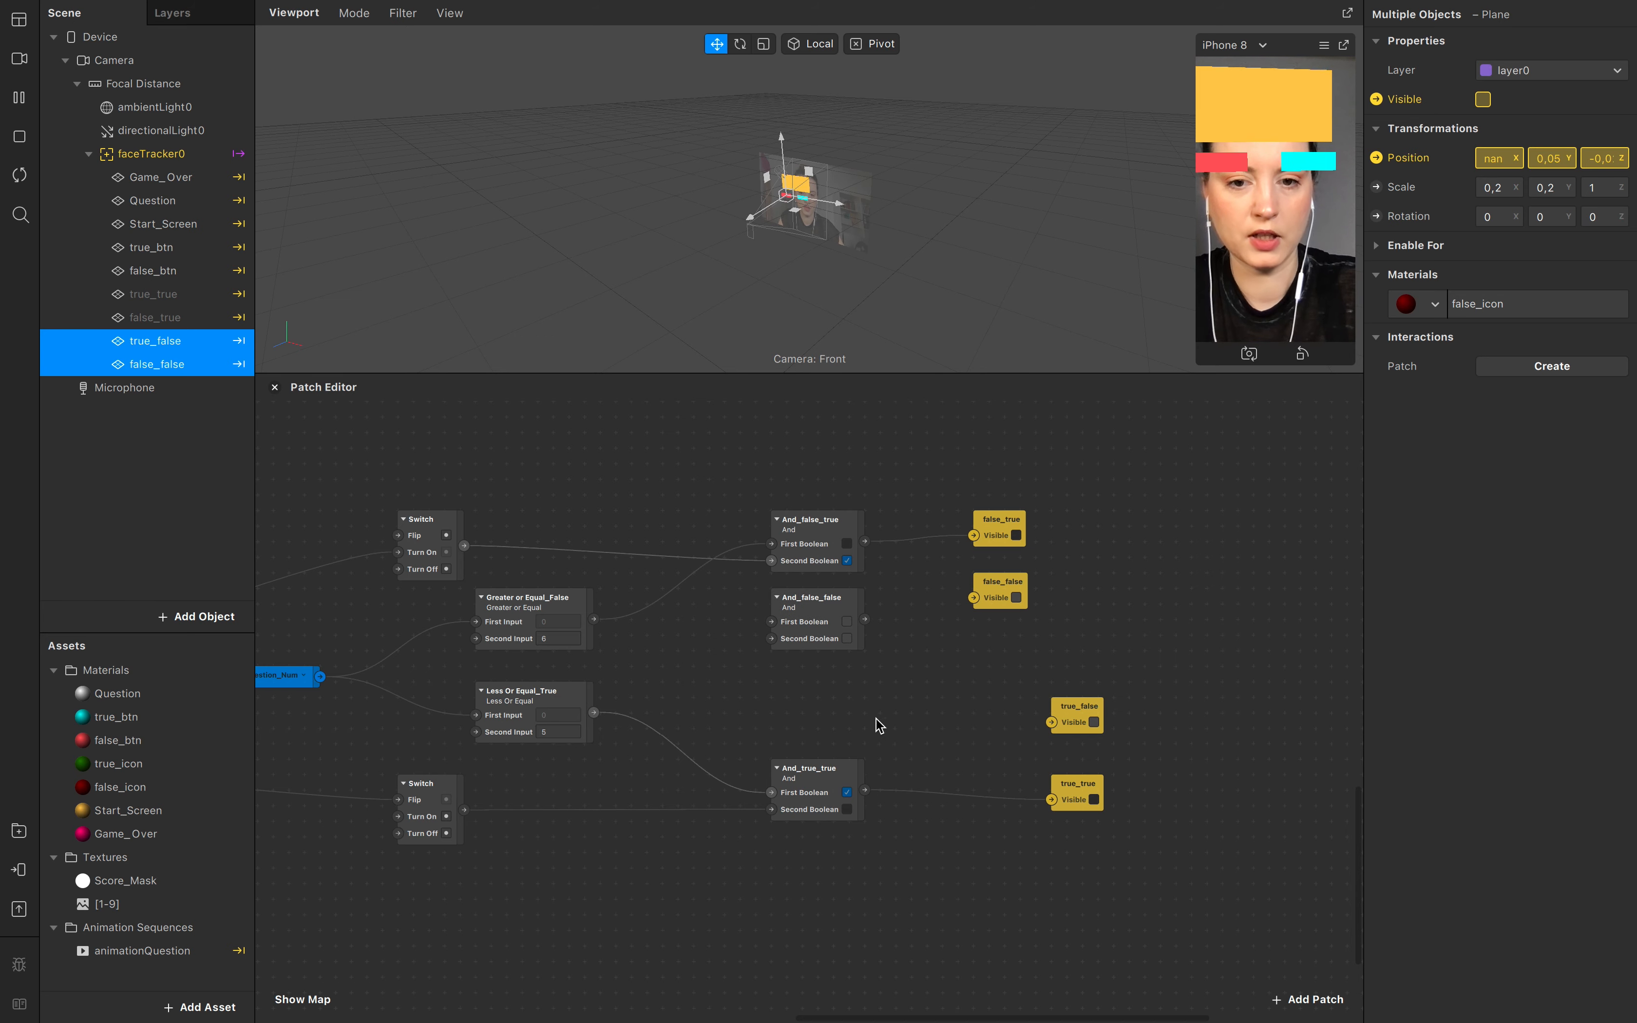
Step: Add a fourth And patch named And_true_false and place it between And_false_false and And_true_true
{"action": "double_click", "coordinate": [809, 718]}
{"action": "type", "text": "and"}
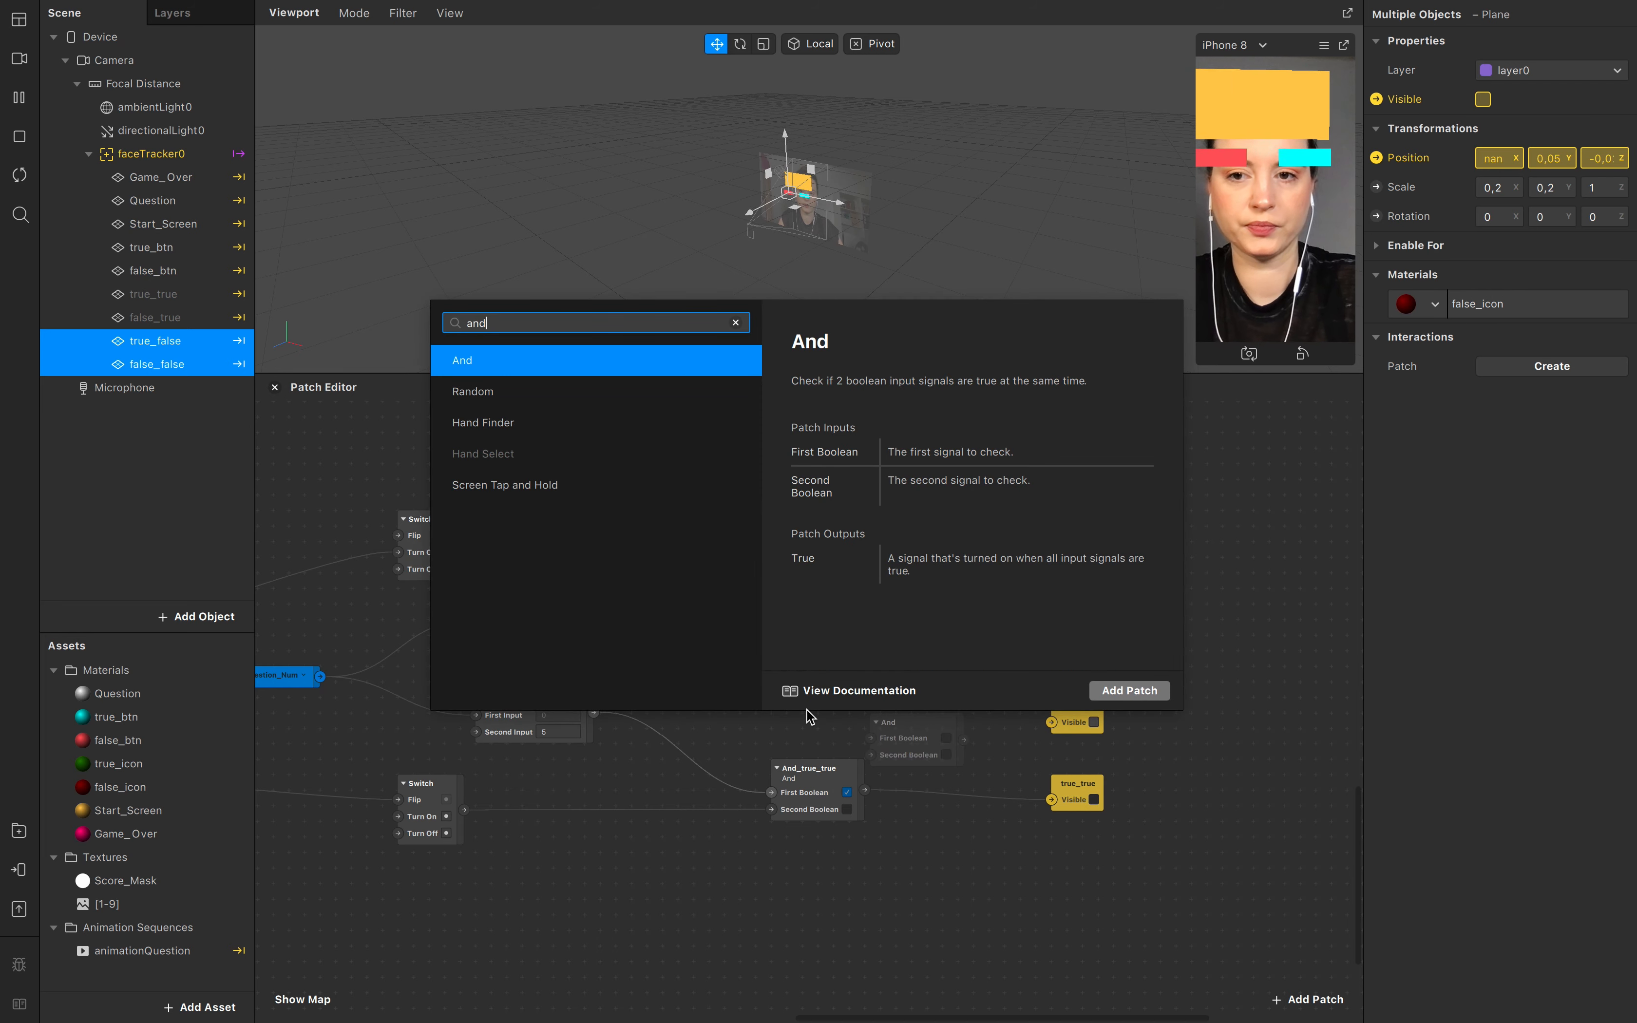
{"action": "key", "text": "Return"}
{"action": "left_click_drag", "start_coordinate": [897, 722], "coordinate": [812, 708]}
{"action": "double_click", "coordinate": [812, 708]}
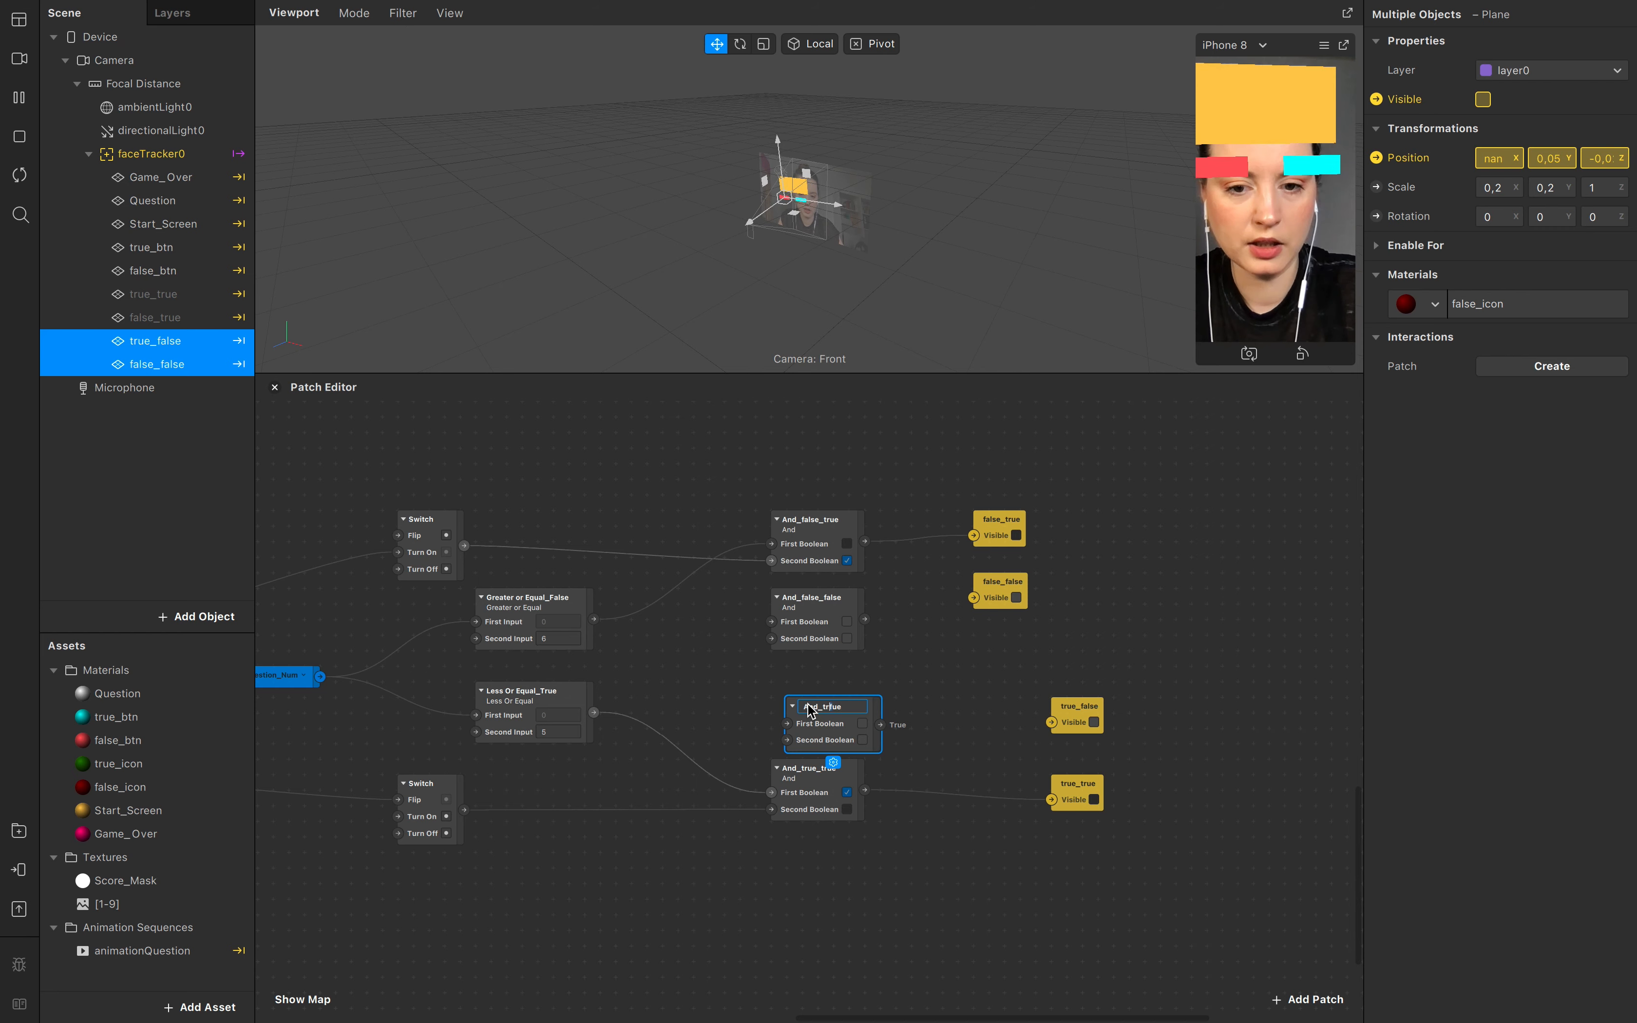
{"action": "type", "text": "And_true_false"}
{"action": "key", "text": "Return"}
{"action": "left_click_drag", "start_coordinate": [851, 706], "coordinate": [820, 679]}
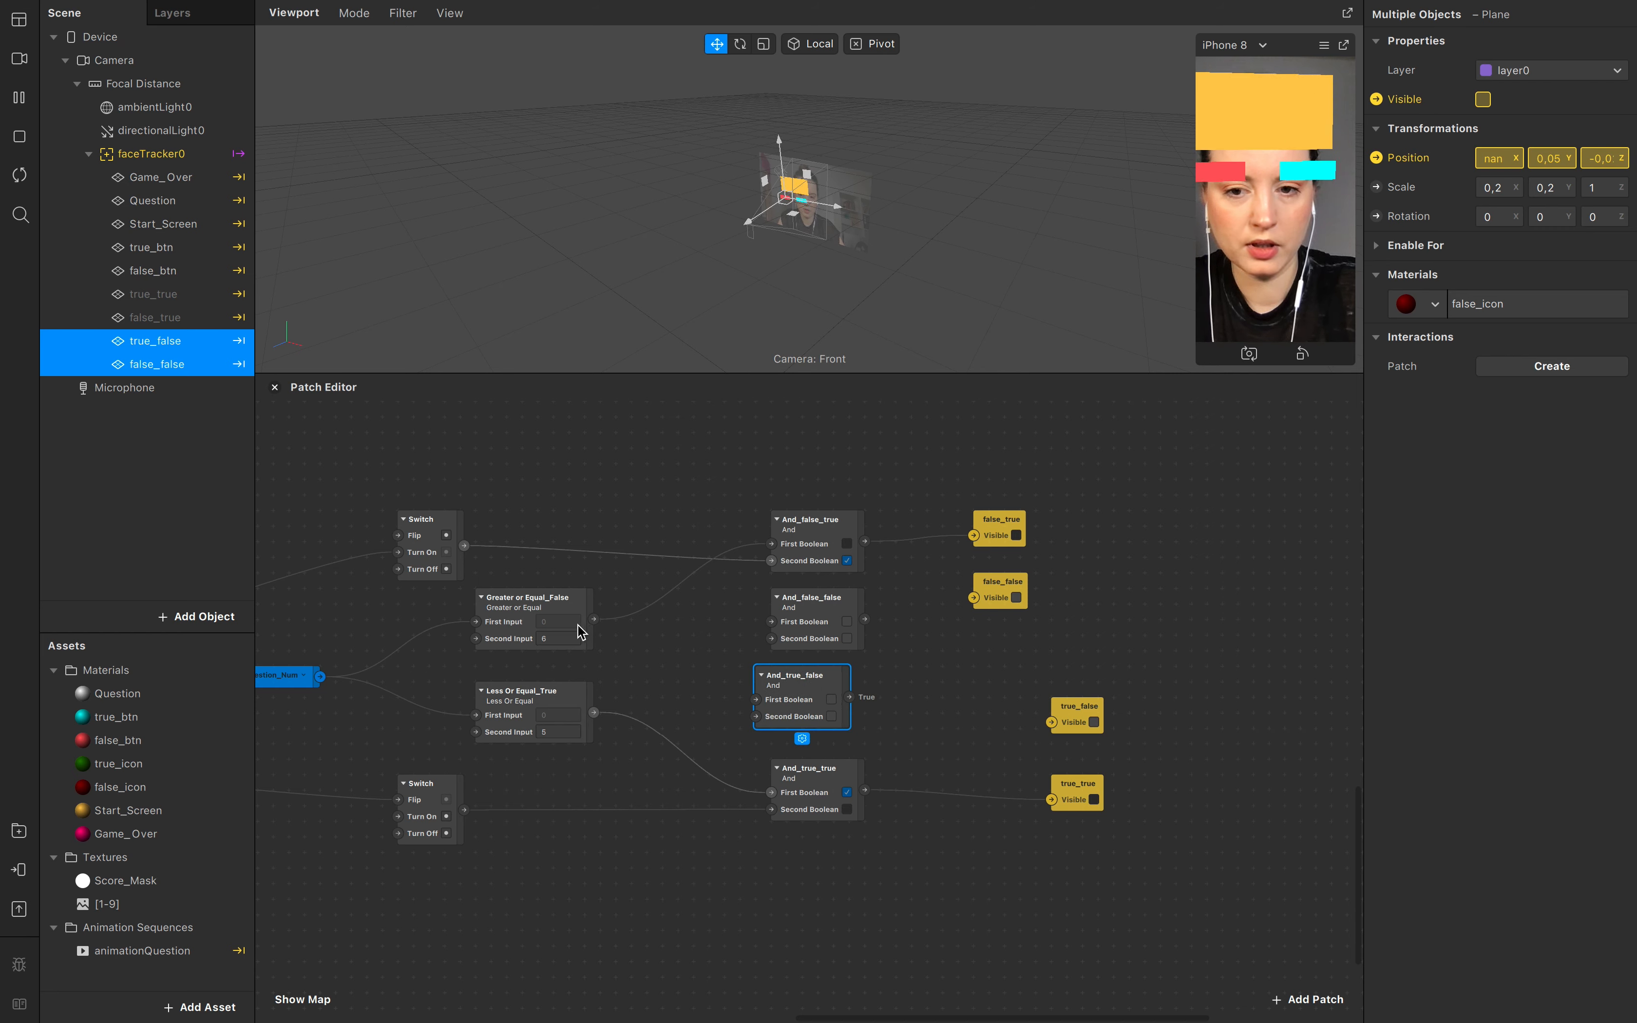
Step: Wire Greater or Equal_False and the lower Switch into And_true_false, and Less Or Equal_True and the upper Switch into And_false_false
{"action": "left_click_drag", "start_coordinate": [594, 621], "coordinate": [757, 699]}
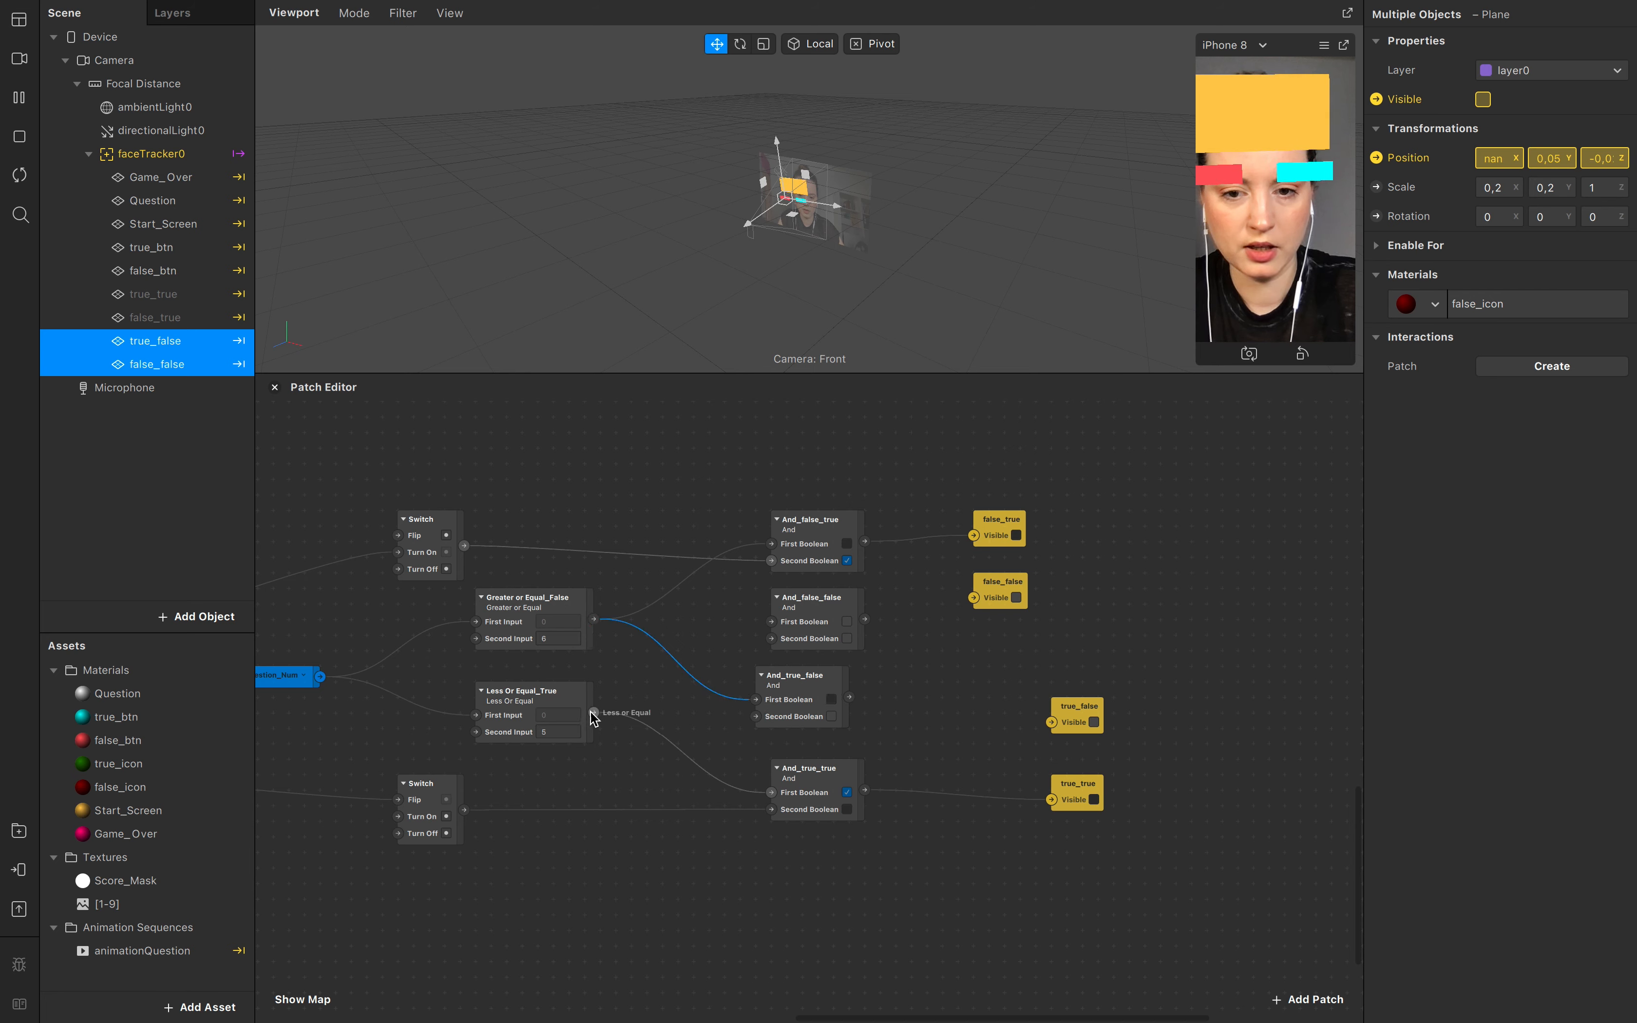
{"action": "left_click_drag", "start_coordinate": [594, 712], "coordinate": [771, 621]}
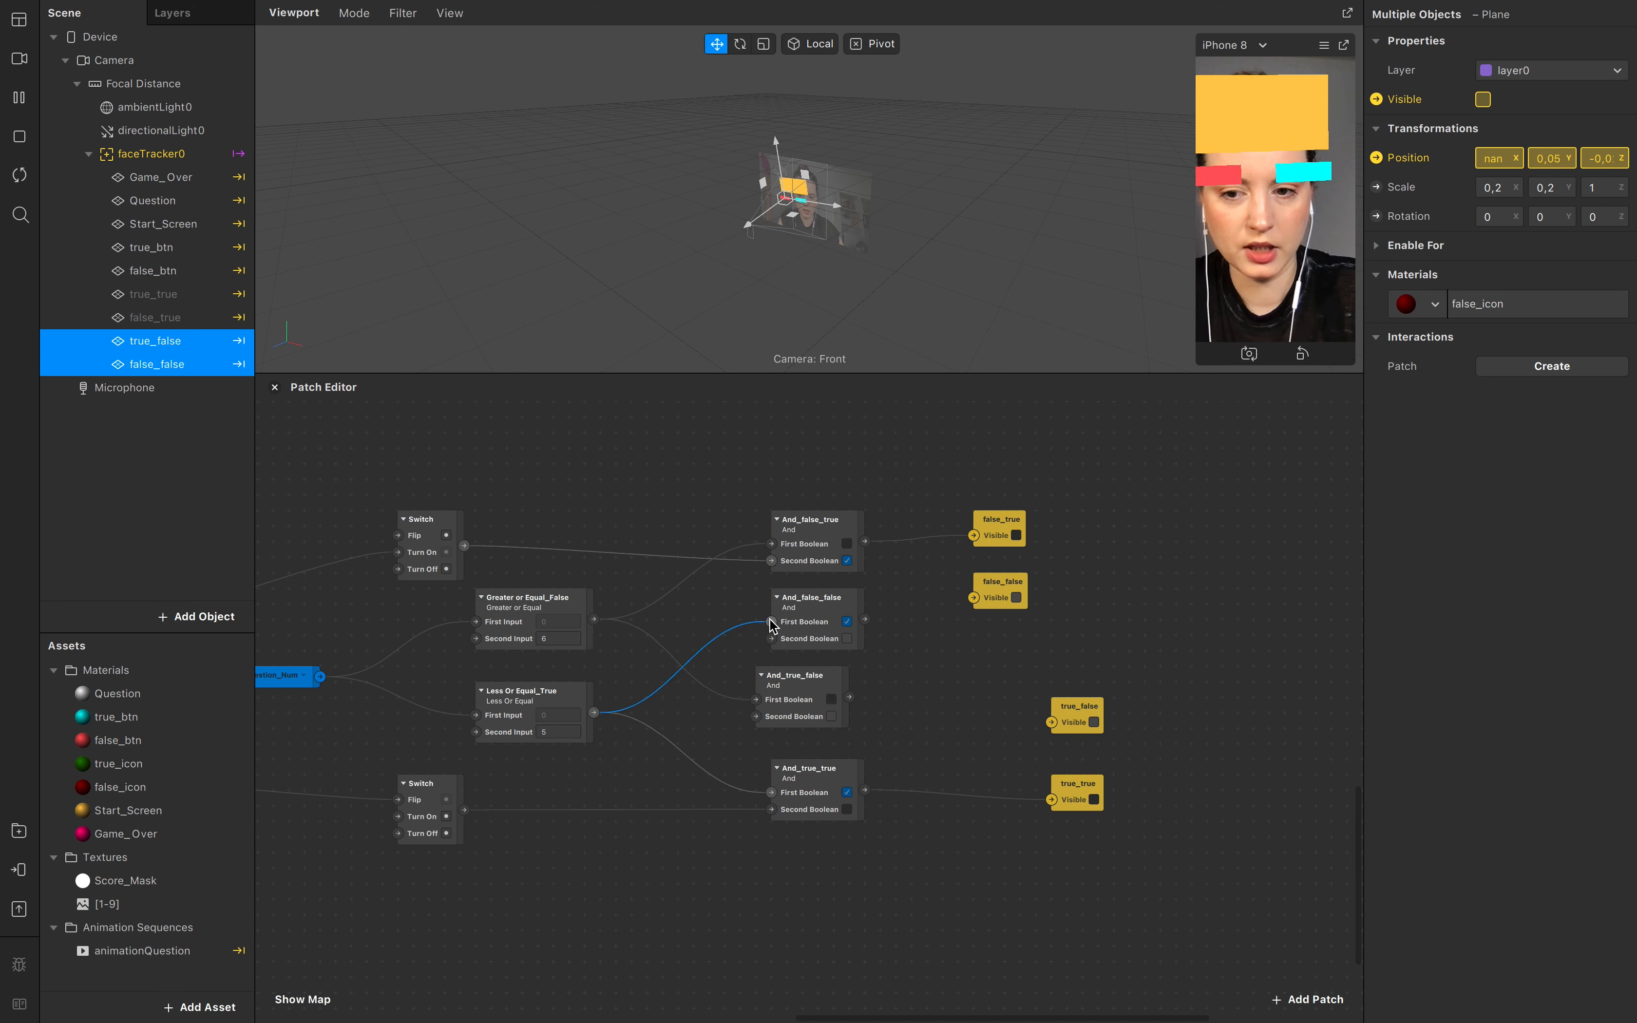
{"action": "left_click_drag", "start_coordinate": [466, 810], "coordinate": [756, 717]}
{"action": "left_click_drag", "start_coordinate": [464, 546], "coordinate": [974, 597]}
Step: Connect the And_true_false output to true_false's Visible input and move the true_false and true_true patches left toward the And patches
{"action": "left_click_drag", "start_coordinate": [849, 697], "coordinate": [1052, 722]}
{"action": "left_click_drag", "start_coordinate": [1026, 719], "coordinate": [1010, 708]}
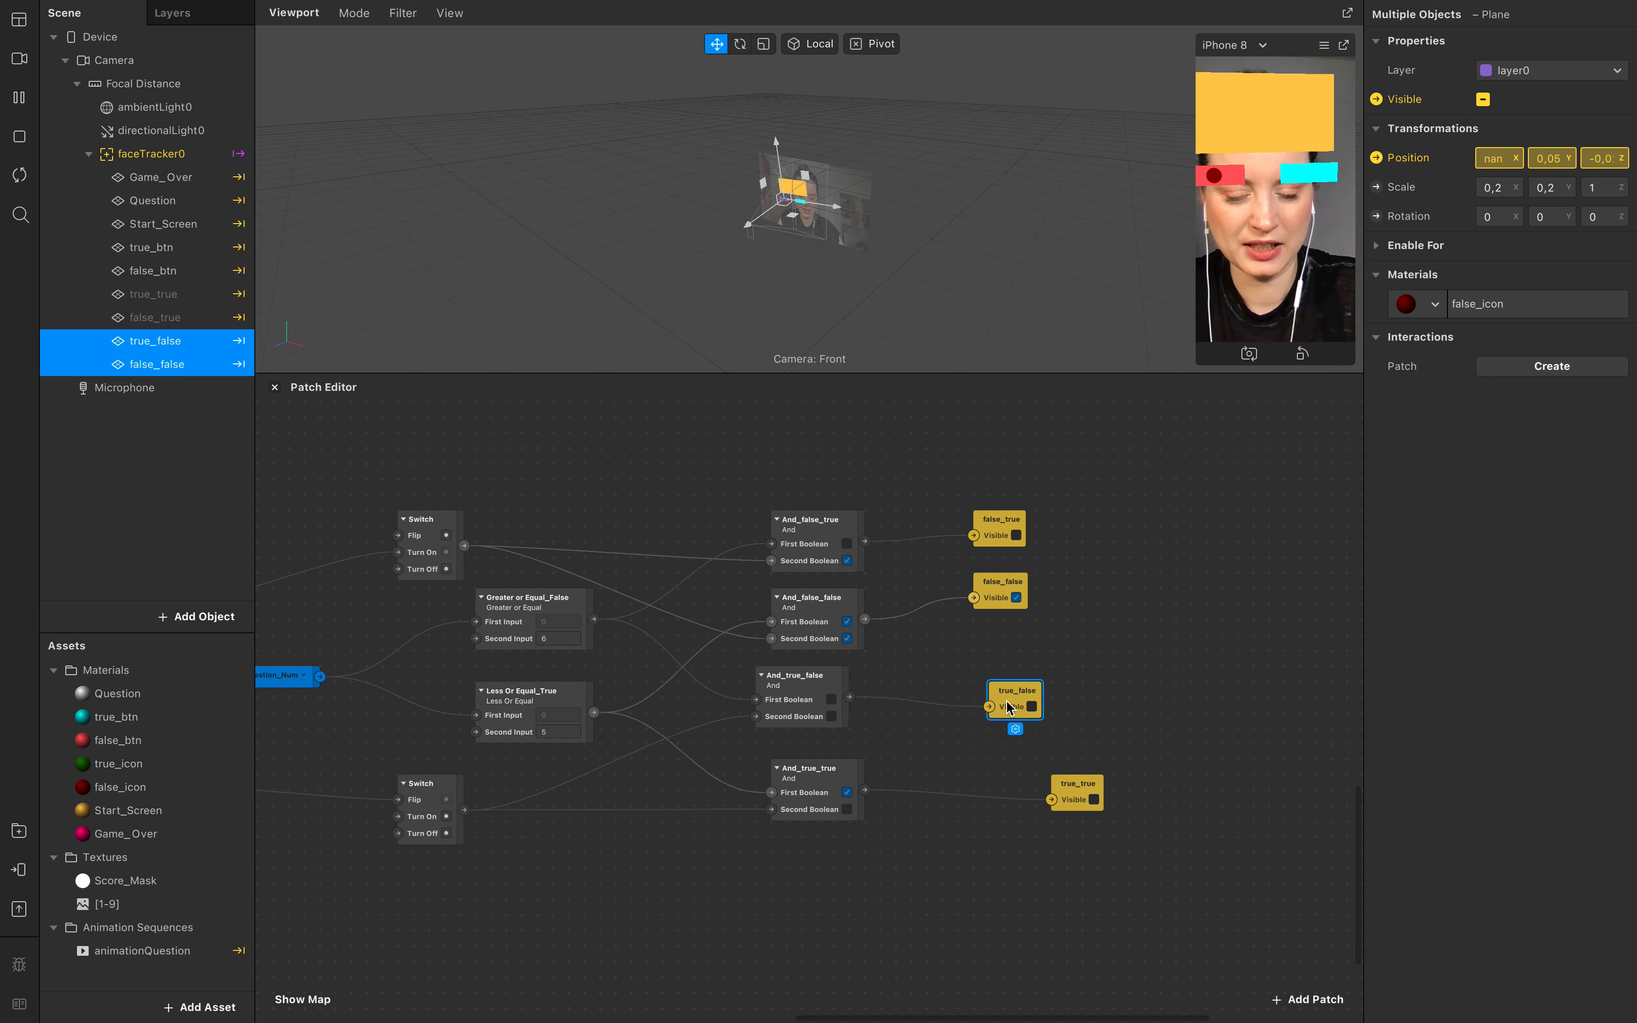
{"action": "left_click_drag", "start_coordinate": [1093, 780], "coordinate": [1047, 780]}
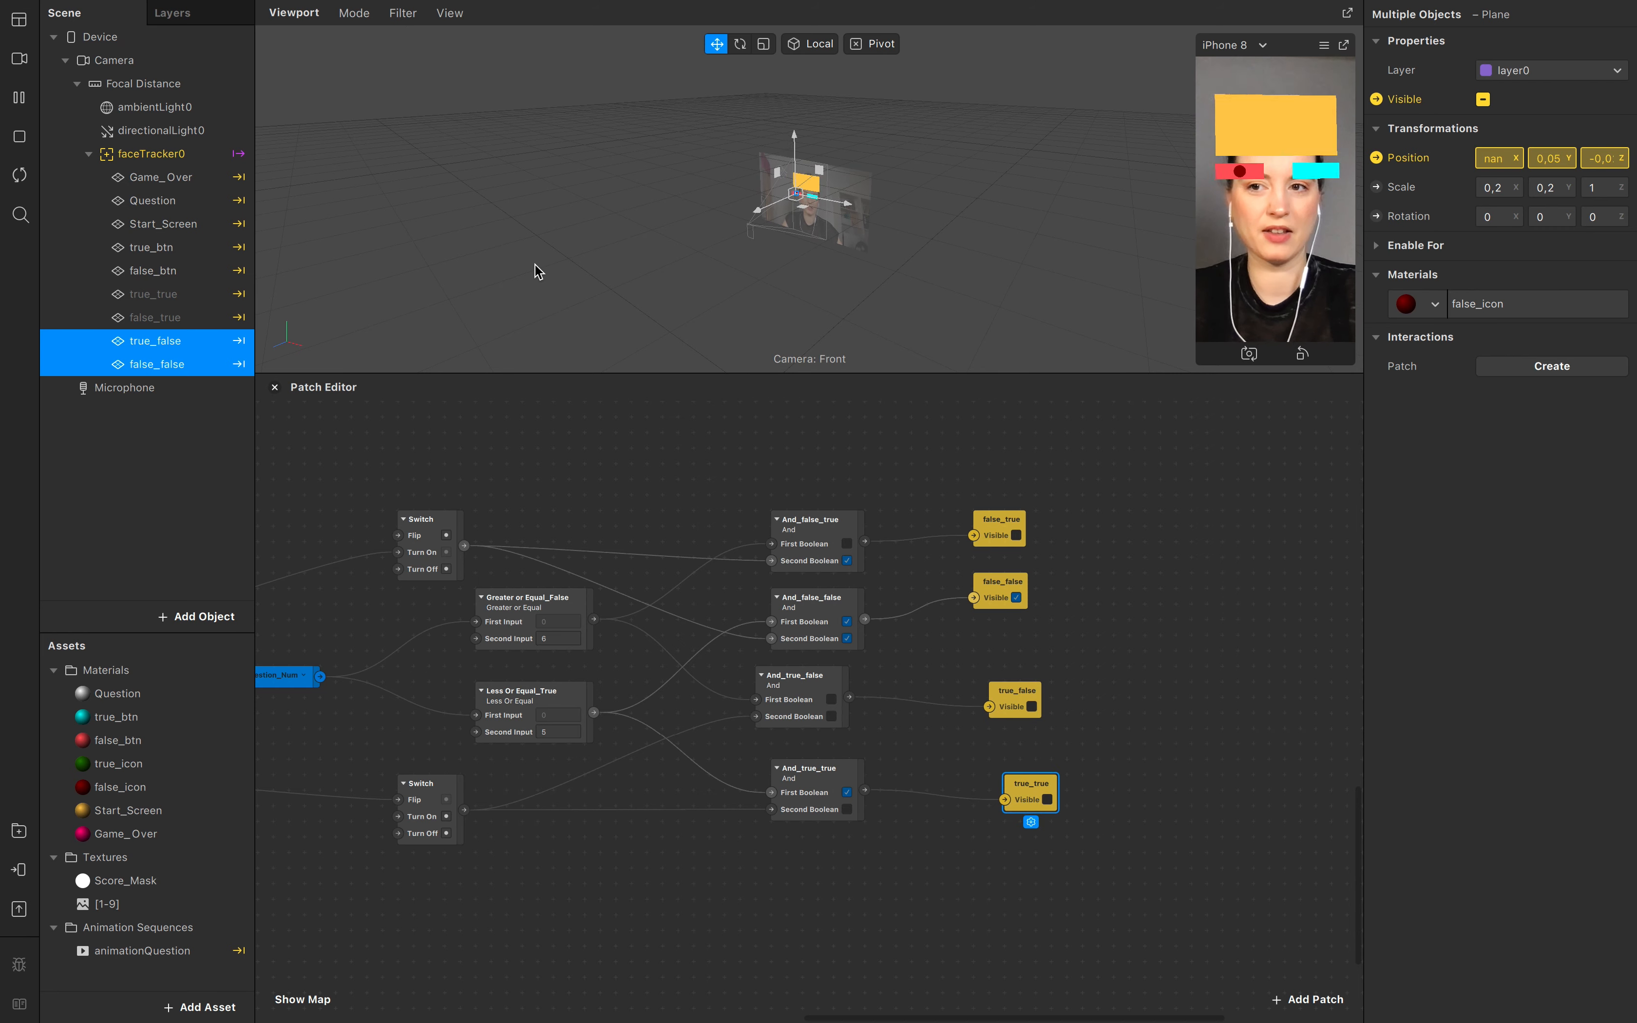
Step: Restart the preview repeatedly to test the answer icons with head leans on true and false questions
{"action": "left_click", "coordinate": [10, 170]}
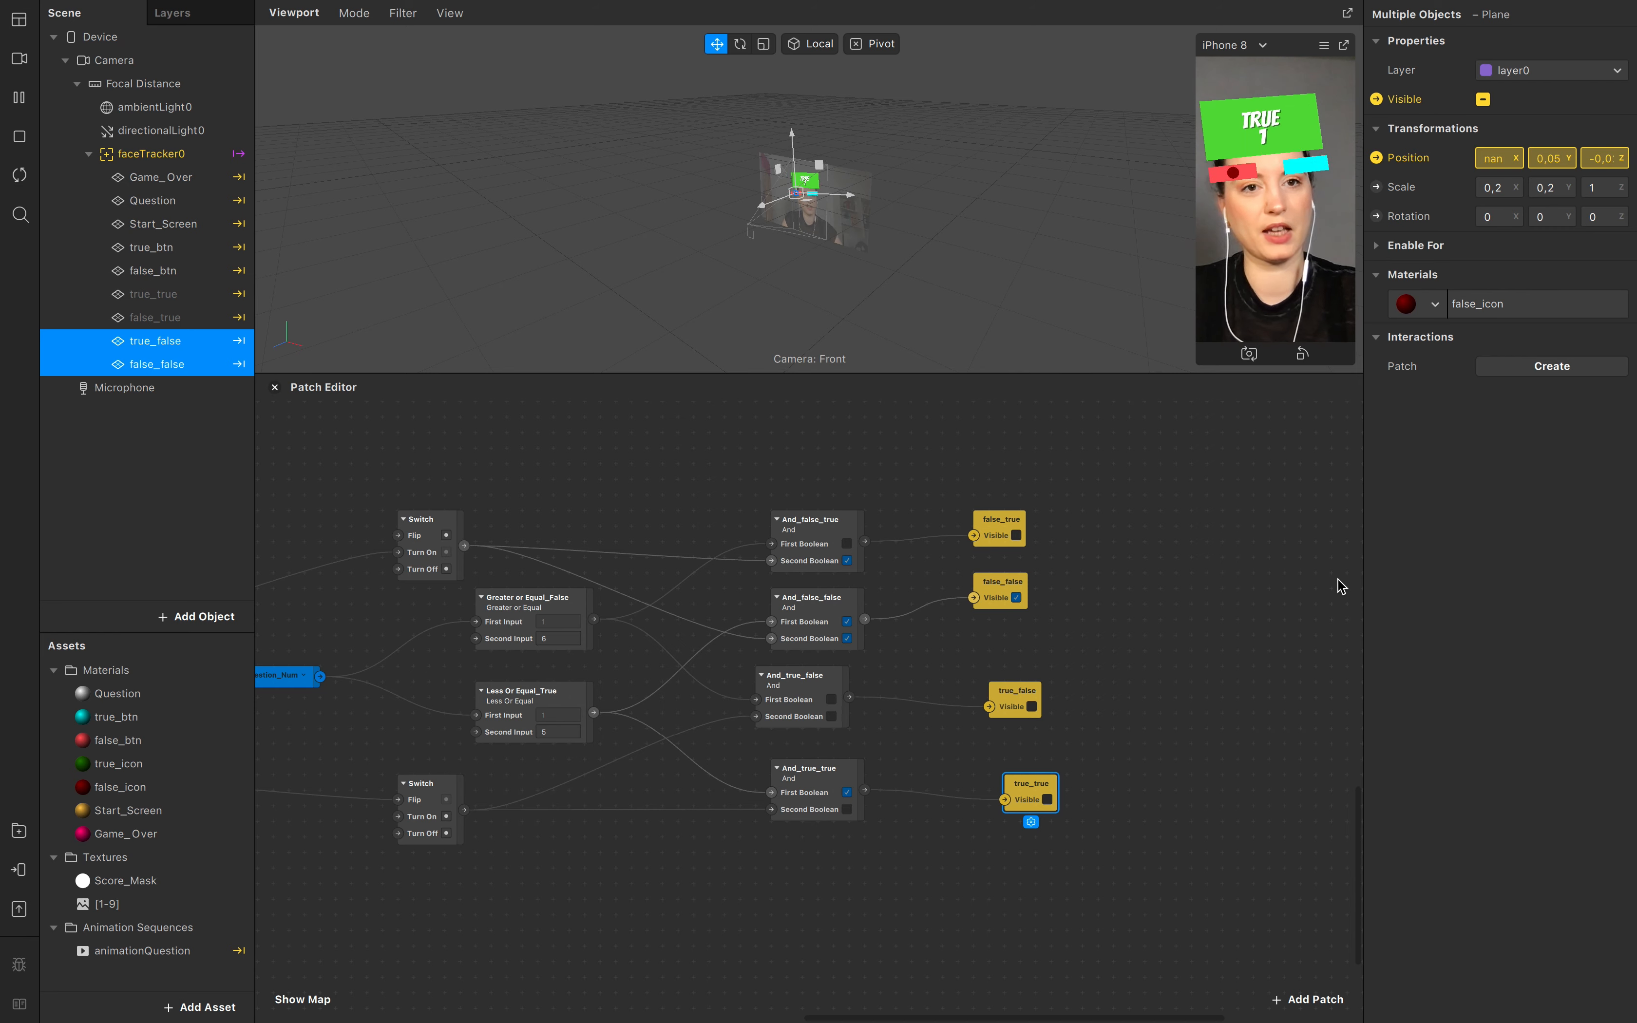
{"action": "left_click", "coordinate": [20, 176]}
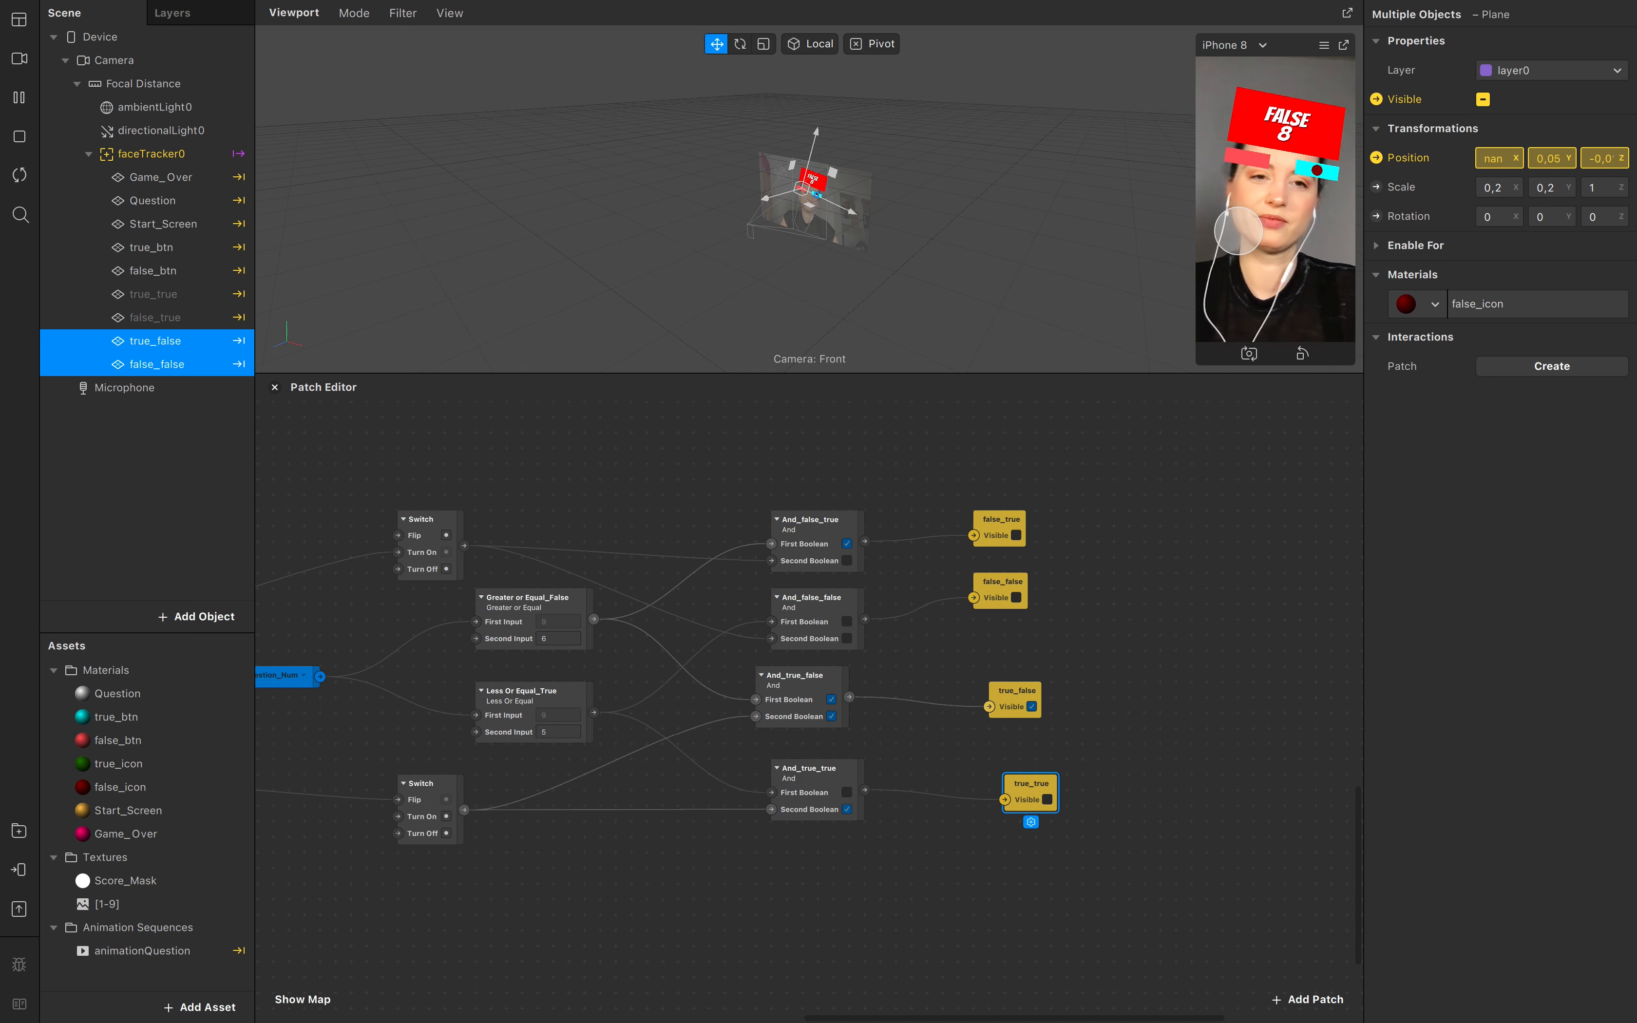
{"action": "left_click", "coordinate": [20, 175]}
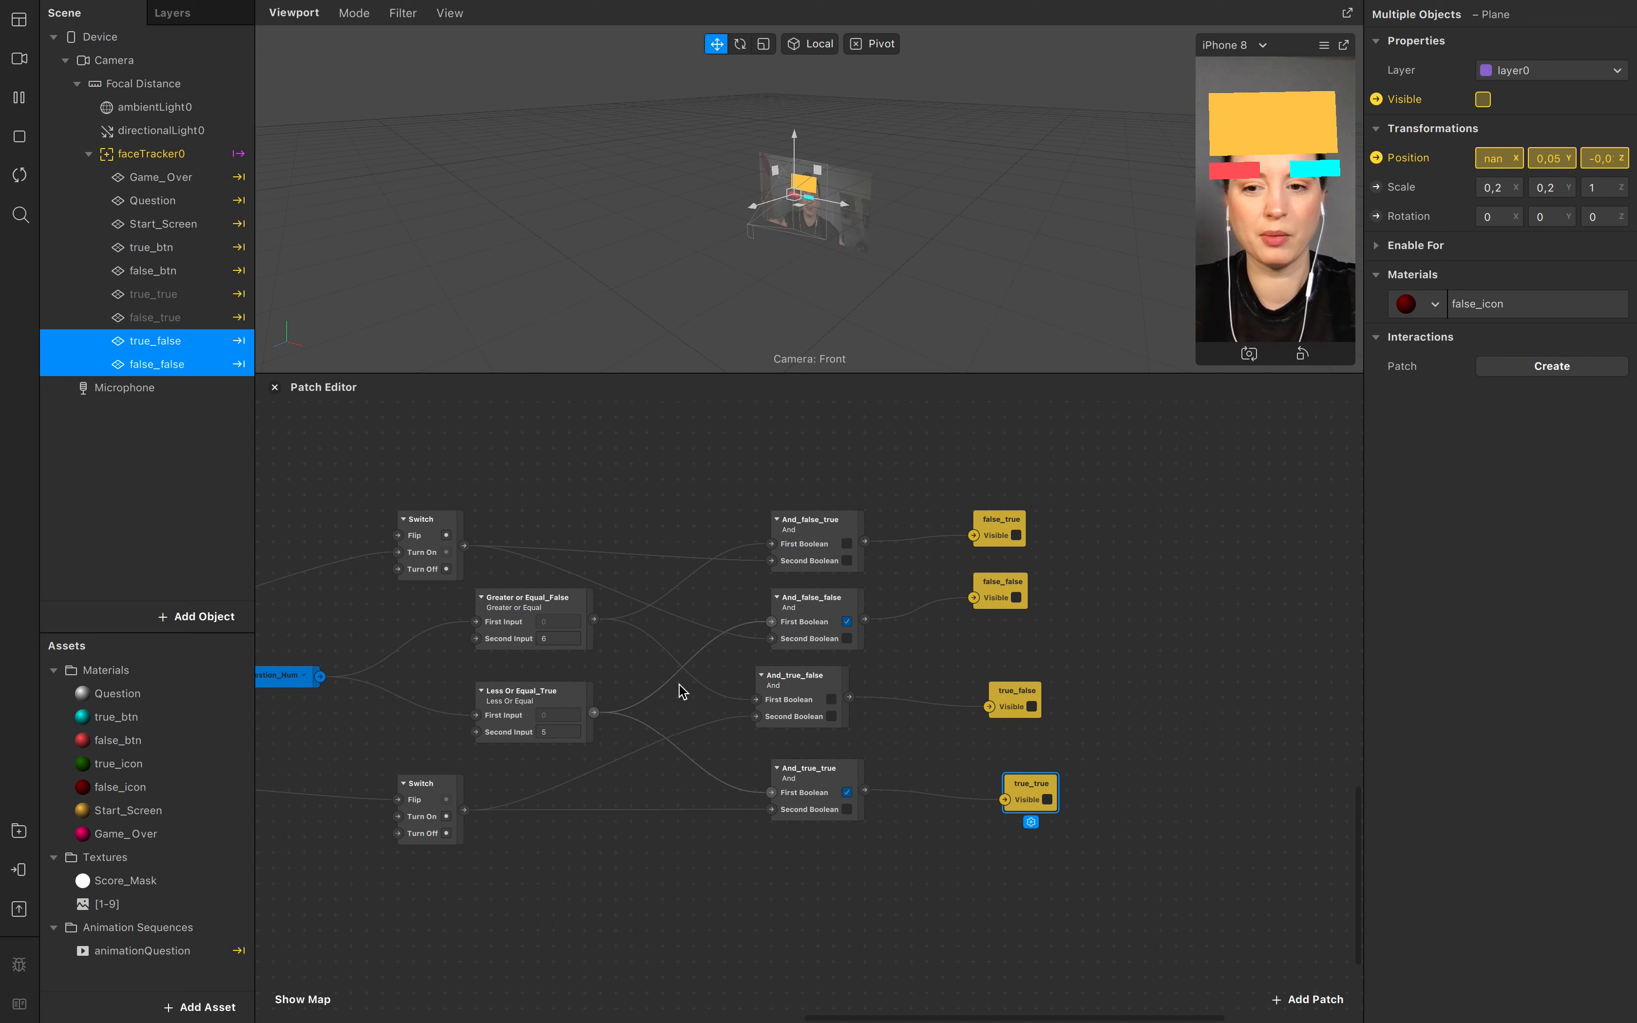
Step: Move the two Pulse patches farther right of Head Rotation, one higher and one lower, to free space before the Switches
{"action": "scroll", "coordinate": [866, 629], "scroll_direction": "left", "scroll_amount": 8}
{"action": "scroll", "coordinate": [866, 628], "scroll_direction": "up", "scroll_amount": 4}
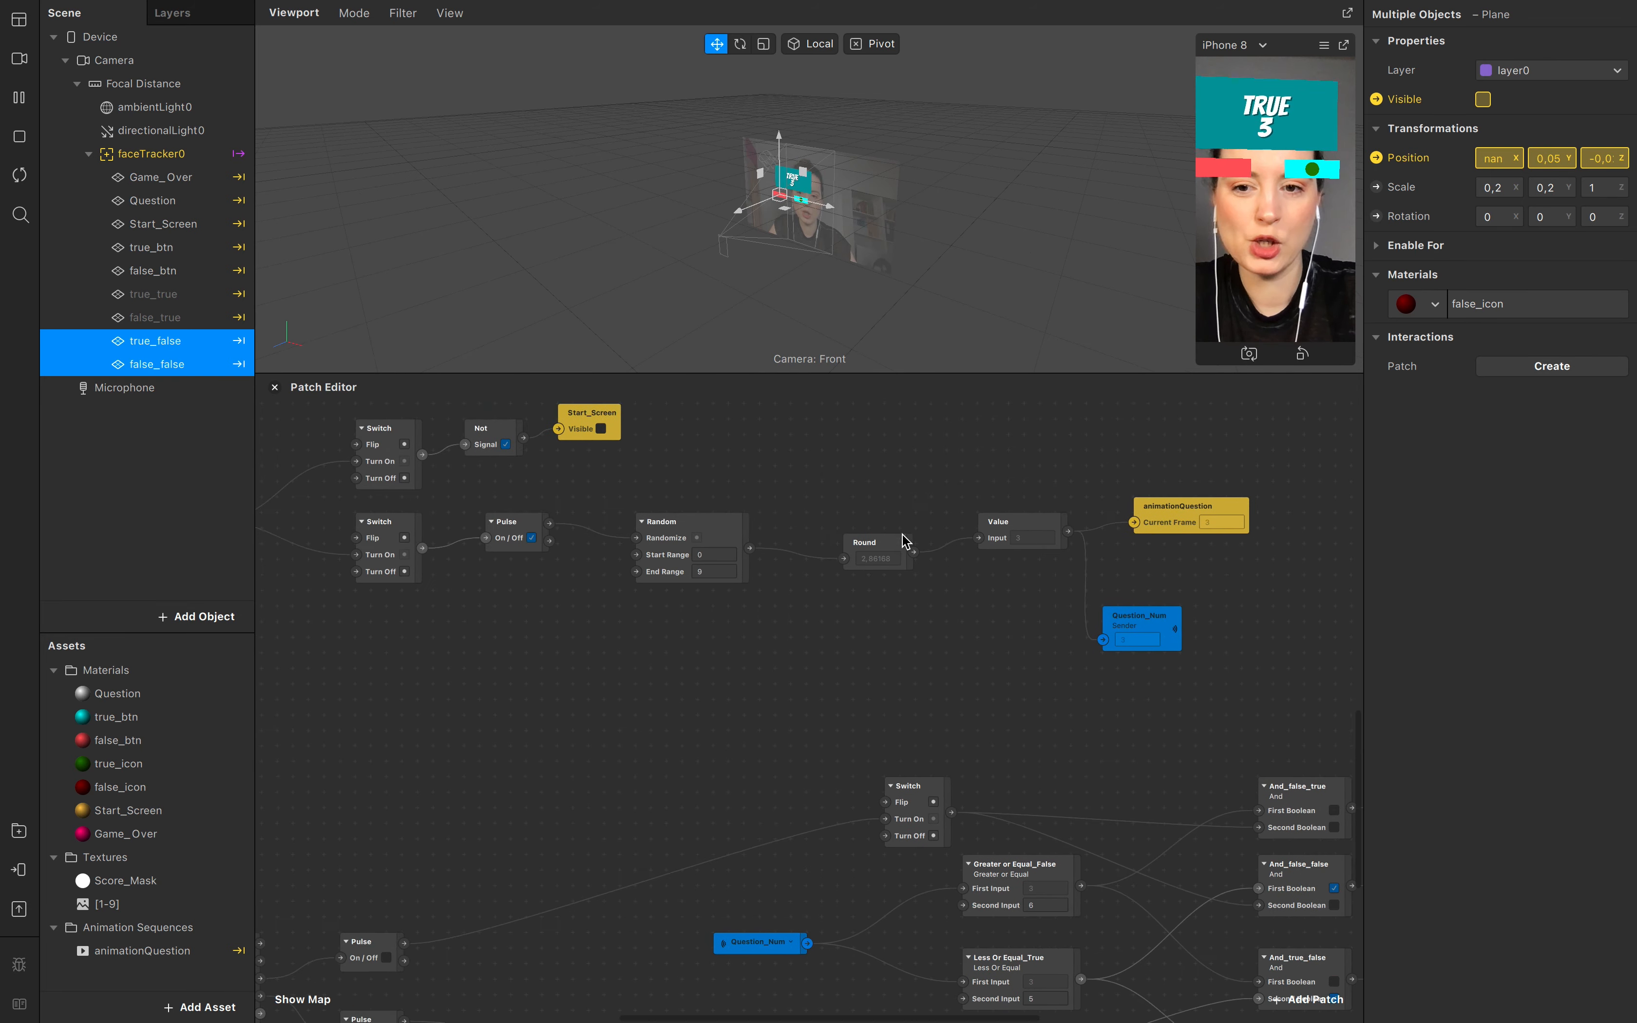
{"action": "scroll", "coordinate": [905, 541], "scroll_direction": "up", "scroll_amount": 3}
{"action": "scroll", "coordinate": [905, 541], "scroll_direction": "left", "scroll_amount": 1}
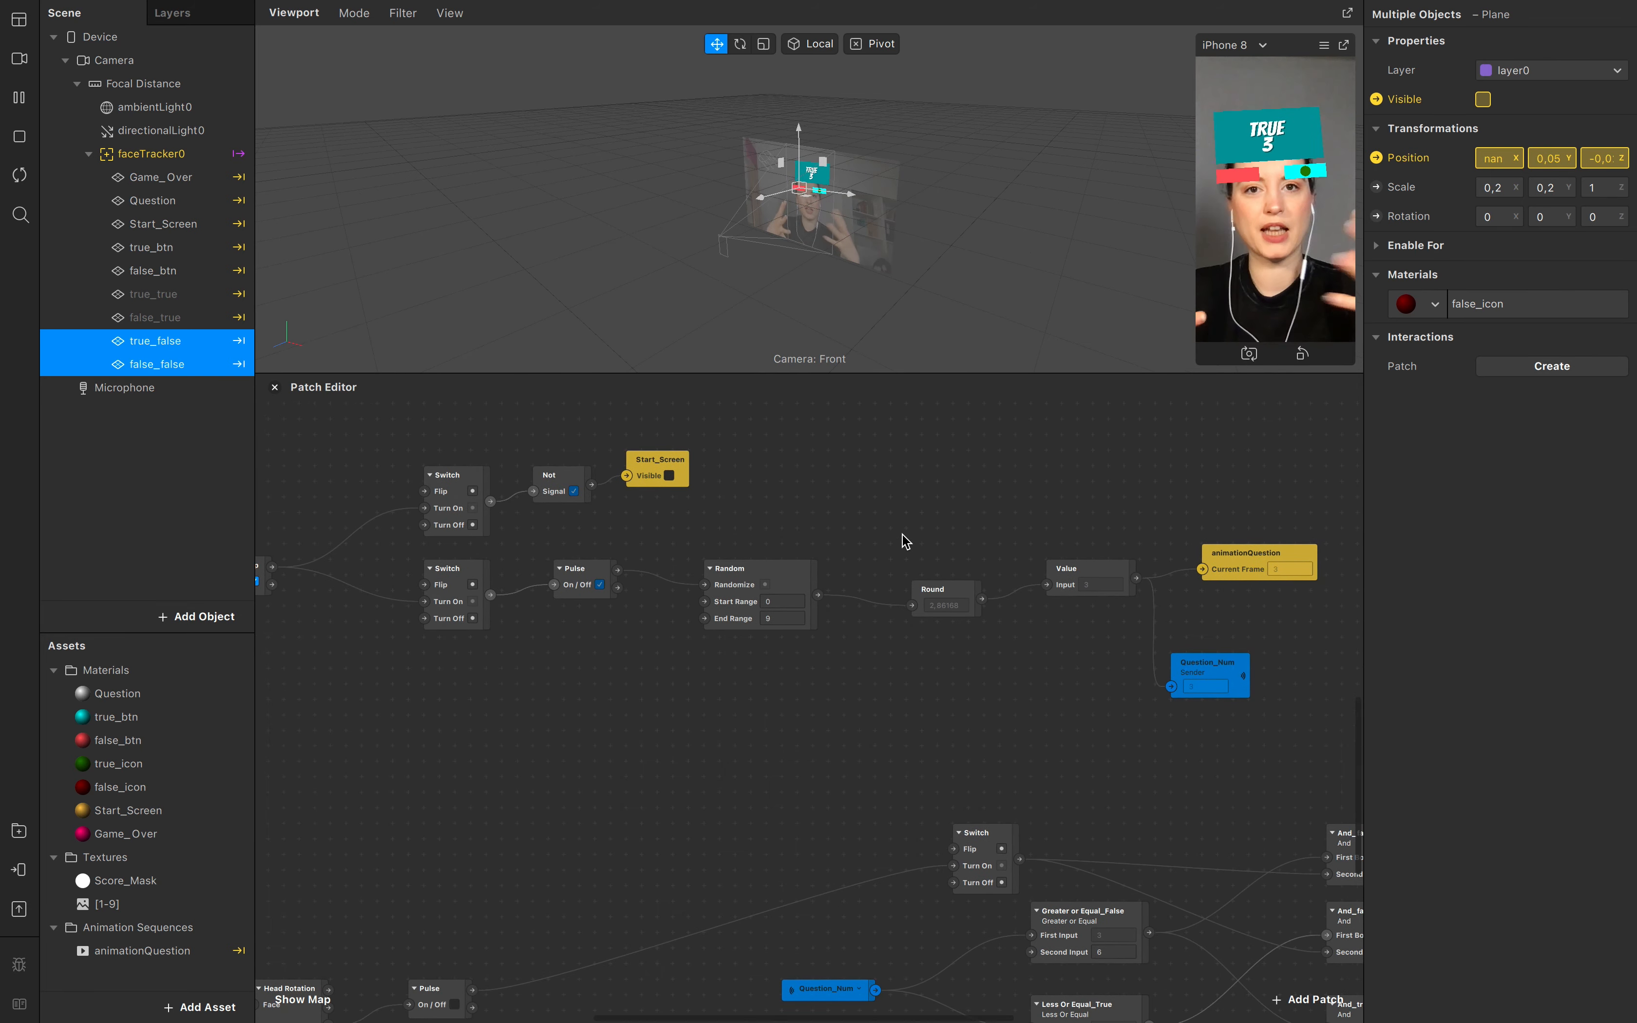
{"action": "scroll", "coordinate": [1085, 757], "scroll_direction": "down", "scroll_amount": 10}
{"action": "scroll", "coordinate": [1085, 757], "scroll_direction": "right", "scroll_amount": 12}
{"action": "scroll", "coordinate": [1085, 756], "scroll_direction": "left", "scroll_amount": 10}
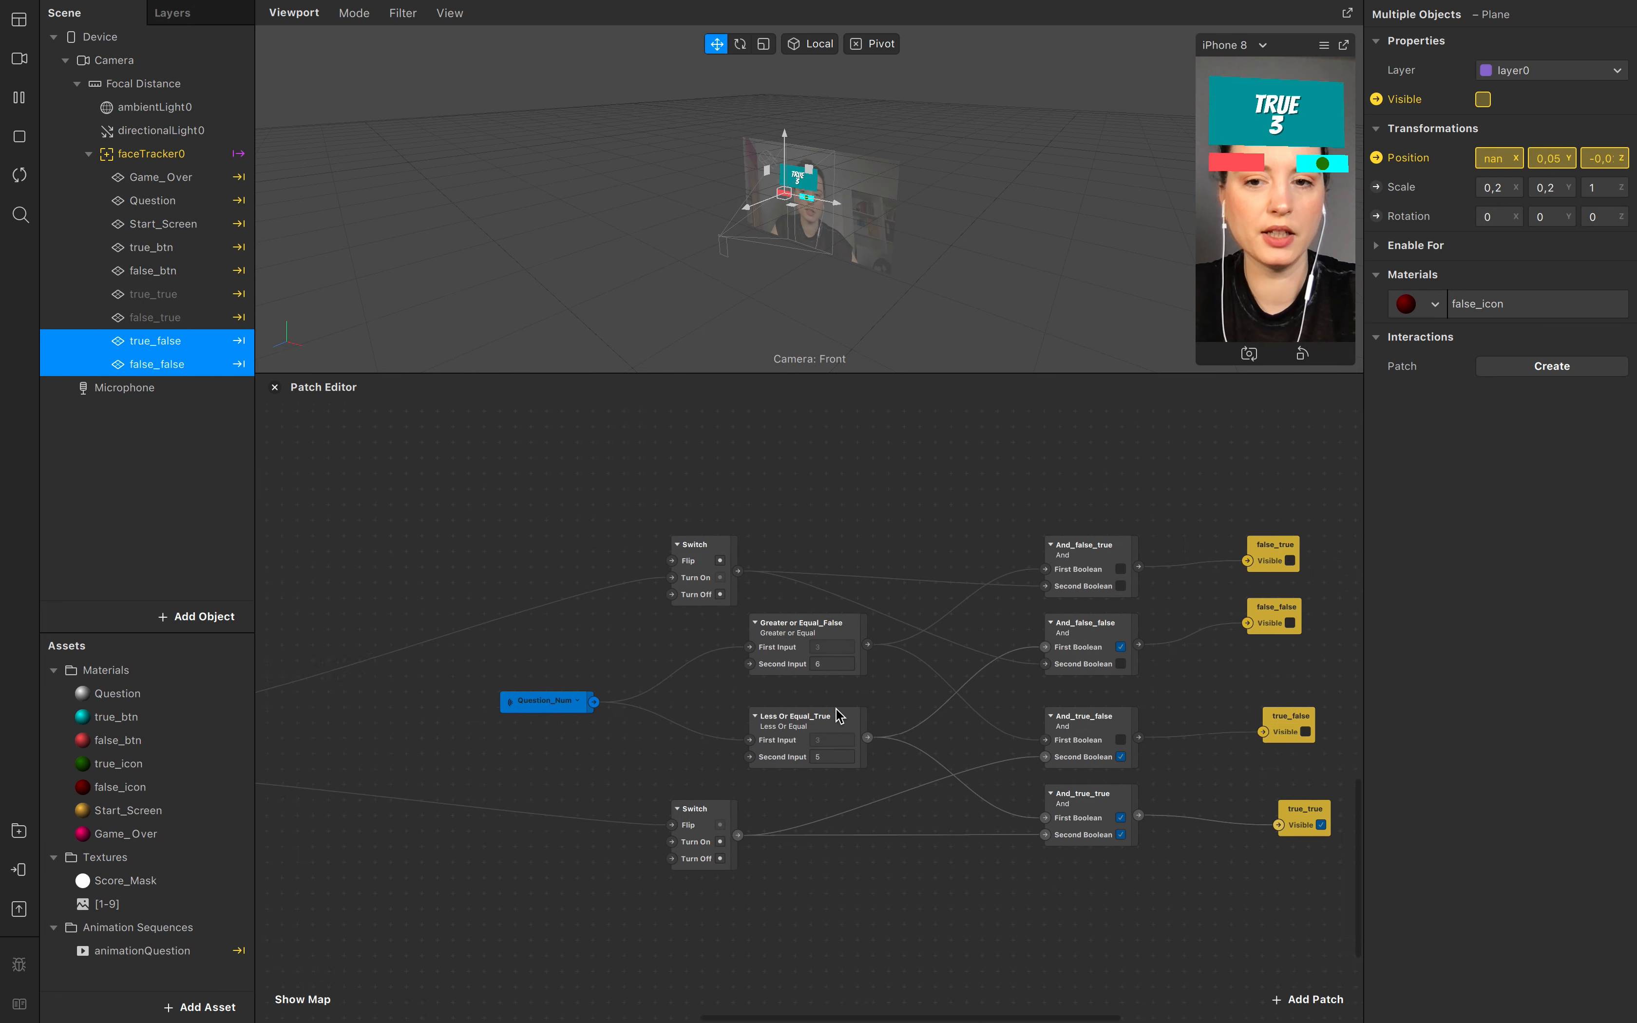
{"action": "scroll", "coordinate": [840, 716], "scroll_direction": "right", "scroll_amount": 5}
{"action": "scroll", "coordinate": [839, 716], "scroll_direction": "left", "scroll_amount": 10}
{"action": "left_click_drag", "start_coordinate": [542, 705], "coordinate": [642, 566]}
{"action": "left_click_drag", "start_coordinate": [537, 799], "coordinate": [642, 851]}
{"action": "scroll", "coordinate": [765, 883], "scroll_direction": "down", "scroll_amount": 2}
{"action": "scroll", "coordinate": [765, 883], "scroll_direction": "right", "scroll_amount": 3}
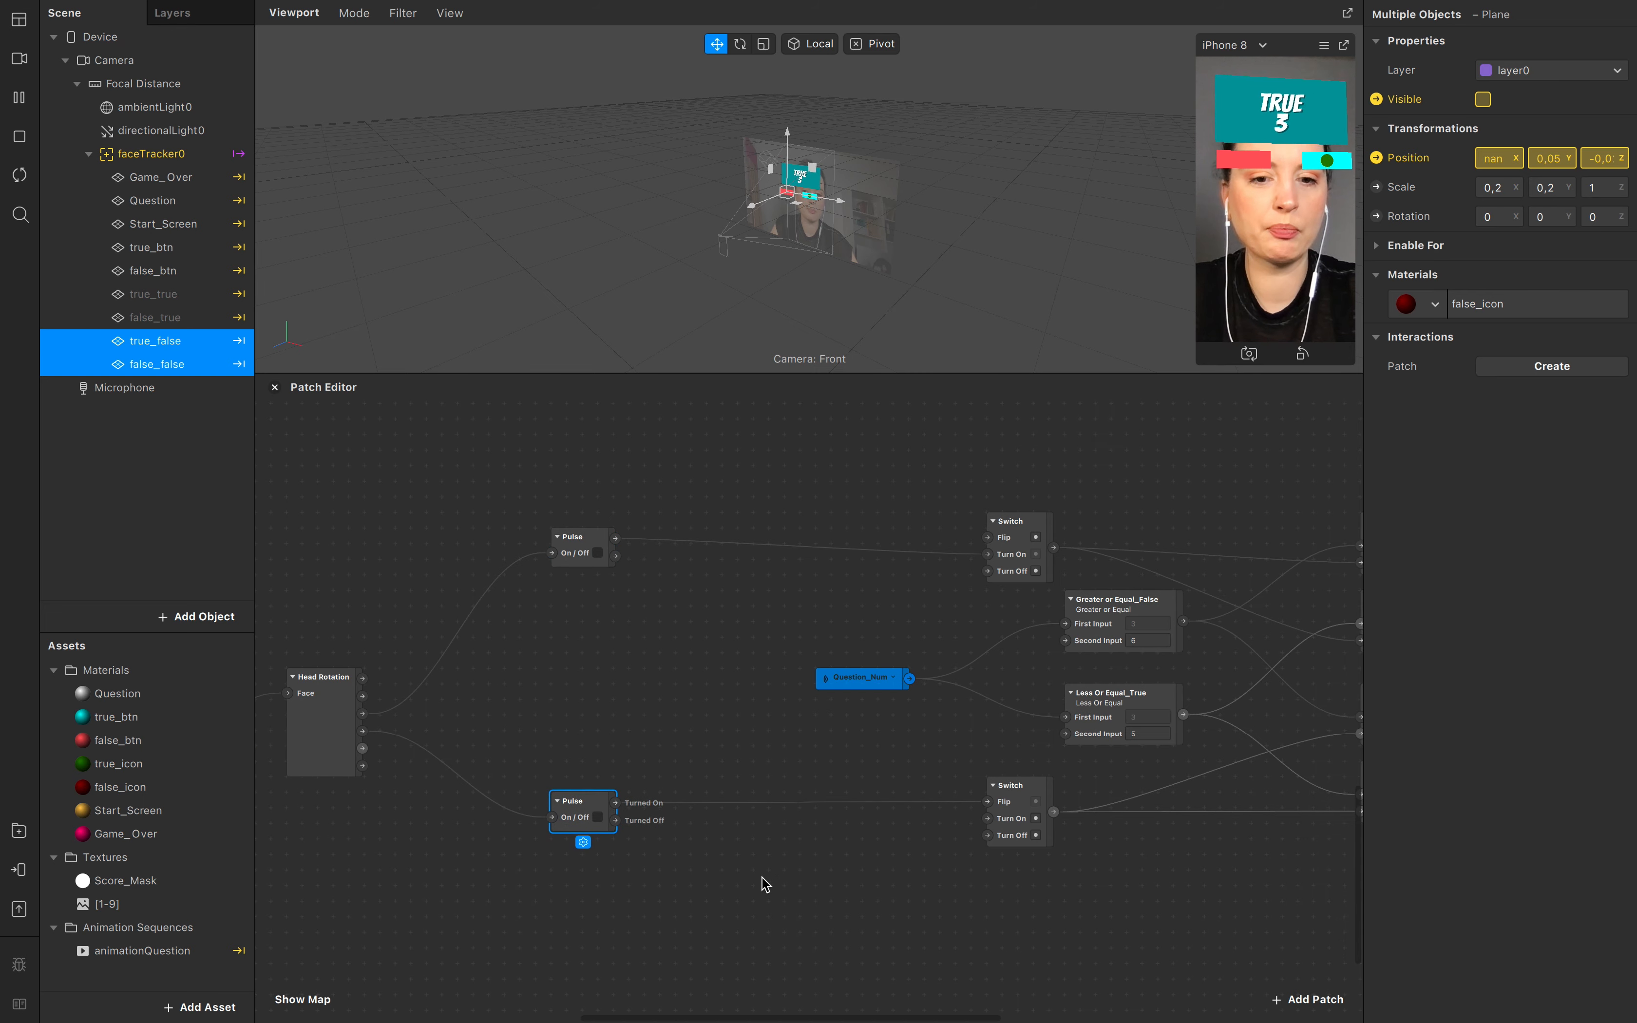
Step: Add a Delay patch with a Duration of 2 below the lower Pulse-to-Switch connection
{"action": "double_click", "coordinate": [711, 842]}
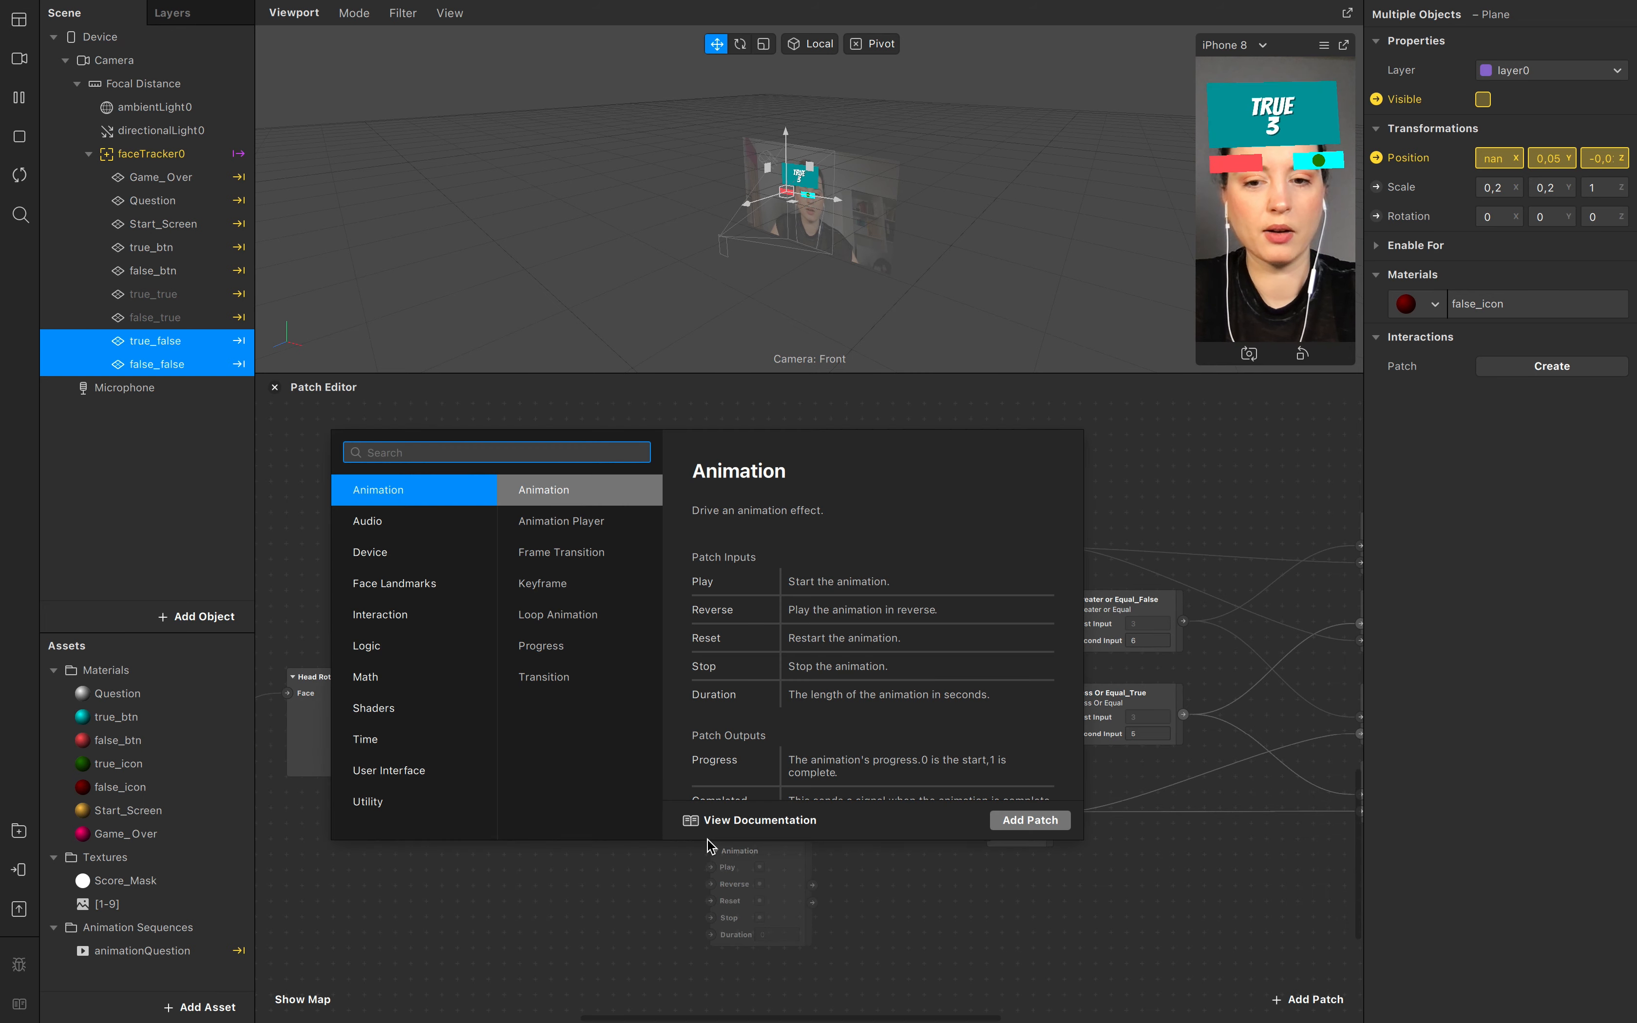
{"action": "type", "text": "delay"}
{"action": "key", "text": "Return"}
{"action": "left_click", "coordinate": [777, 847]}
{"action": "left_click_drag", "start_coordinate": [778, 846], "coordinate": [775, 843]}
{"action": "left_click", "coordinate": [770, 877]}
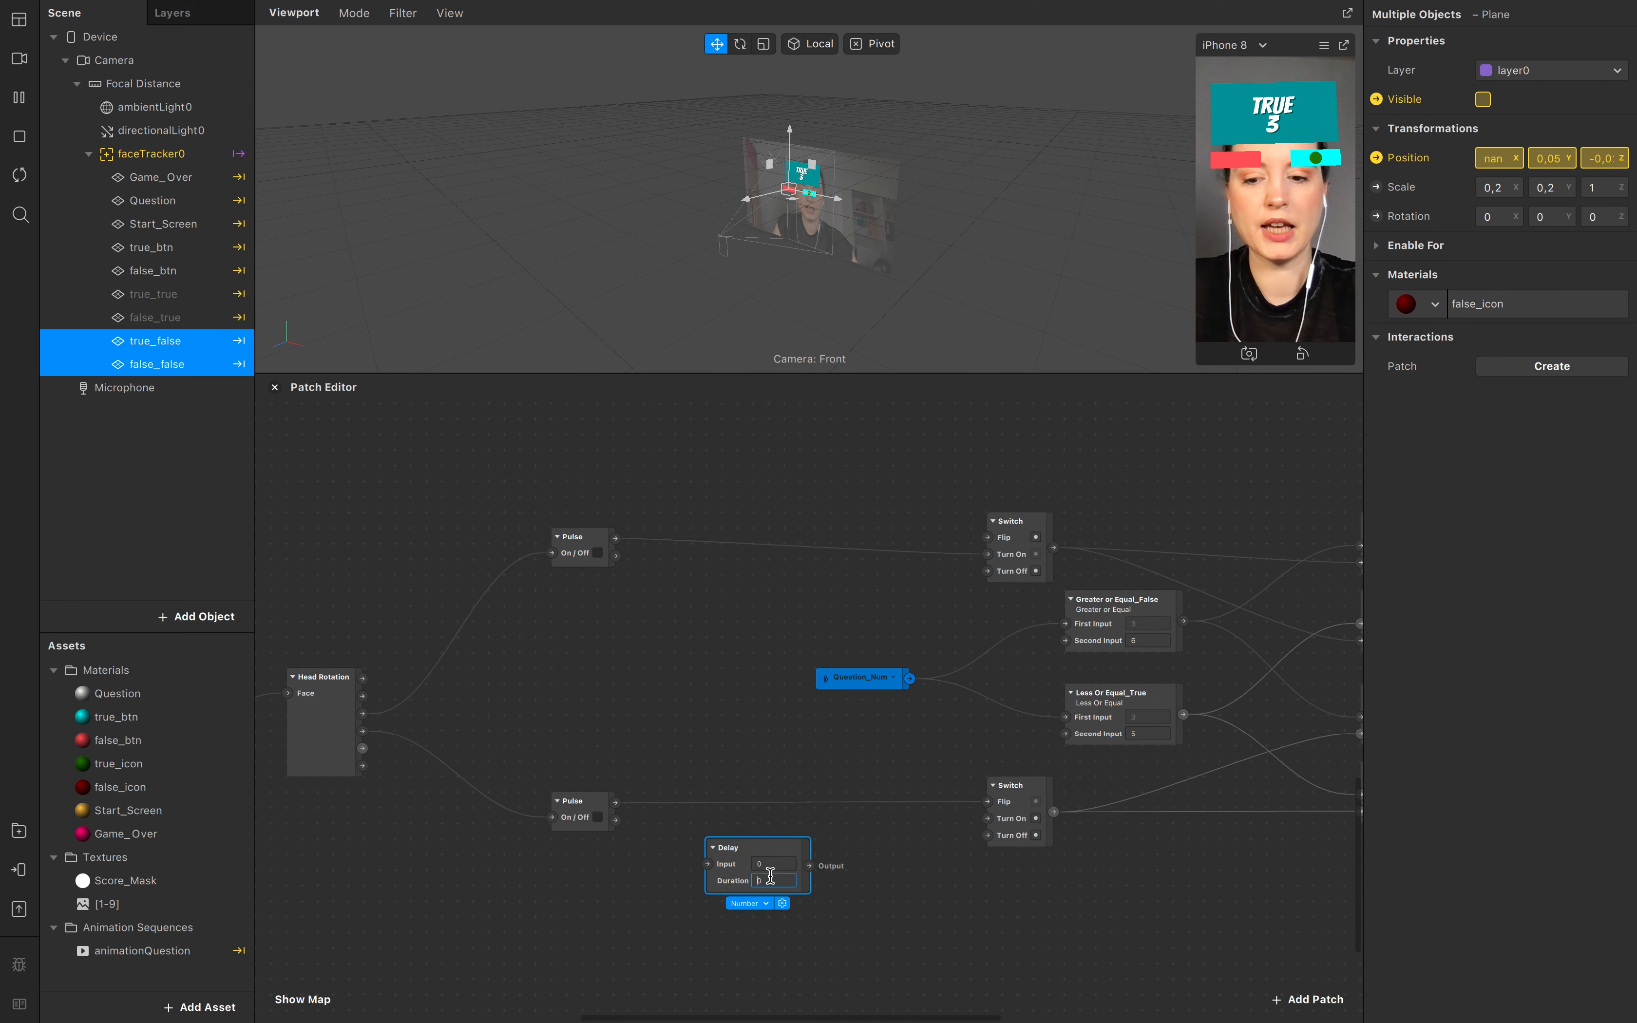
{"action": "type", "text": "2"}
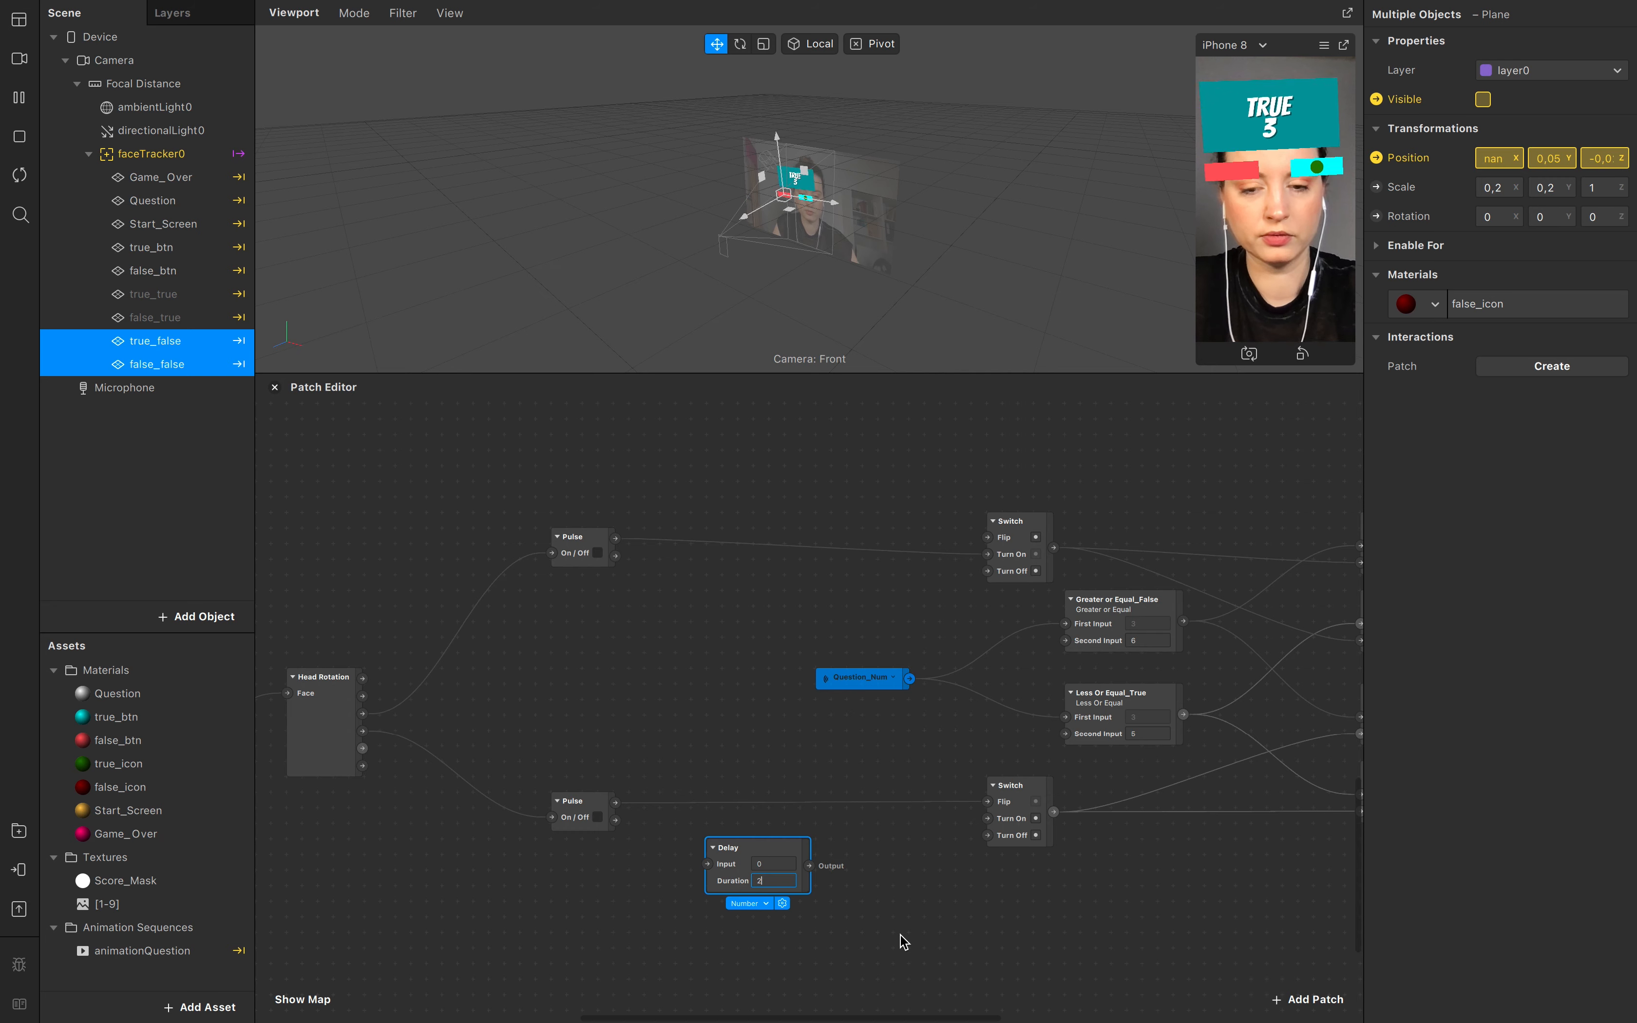
{"action": "left_click", "coordinate": [905, 940]}
Step: Add a second Delay patch with a Duration of 2 and place it above the upper Pulse-to-Switch connection
{"action": "double_click", "coordinate": [756, 588]}
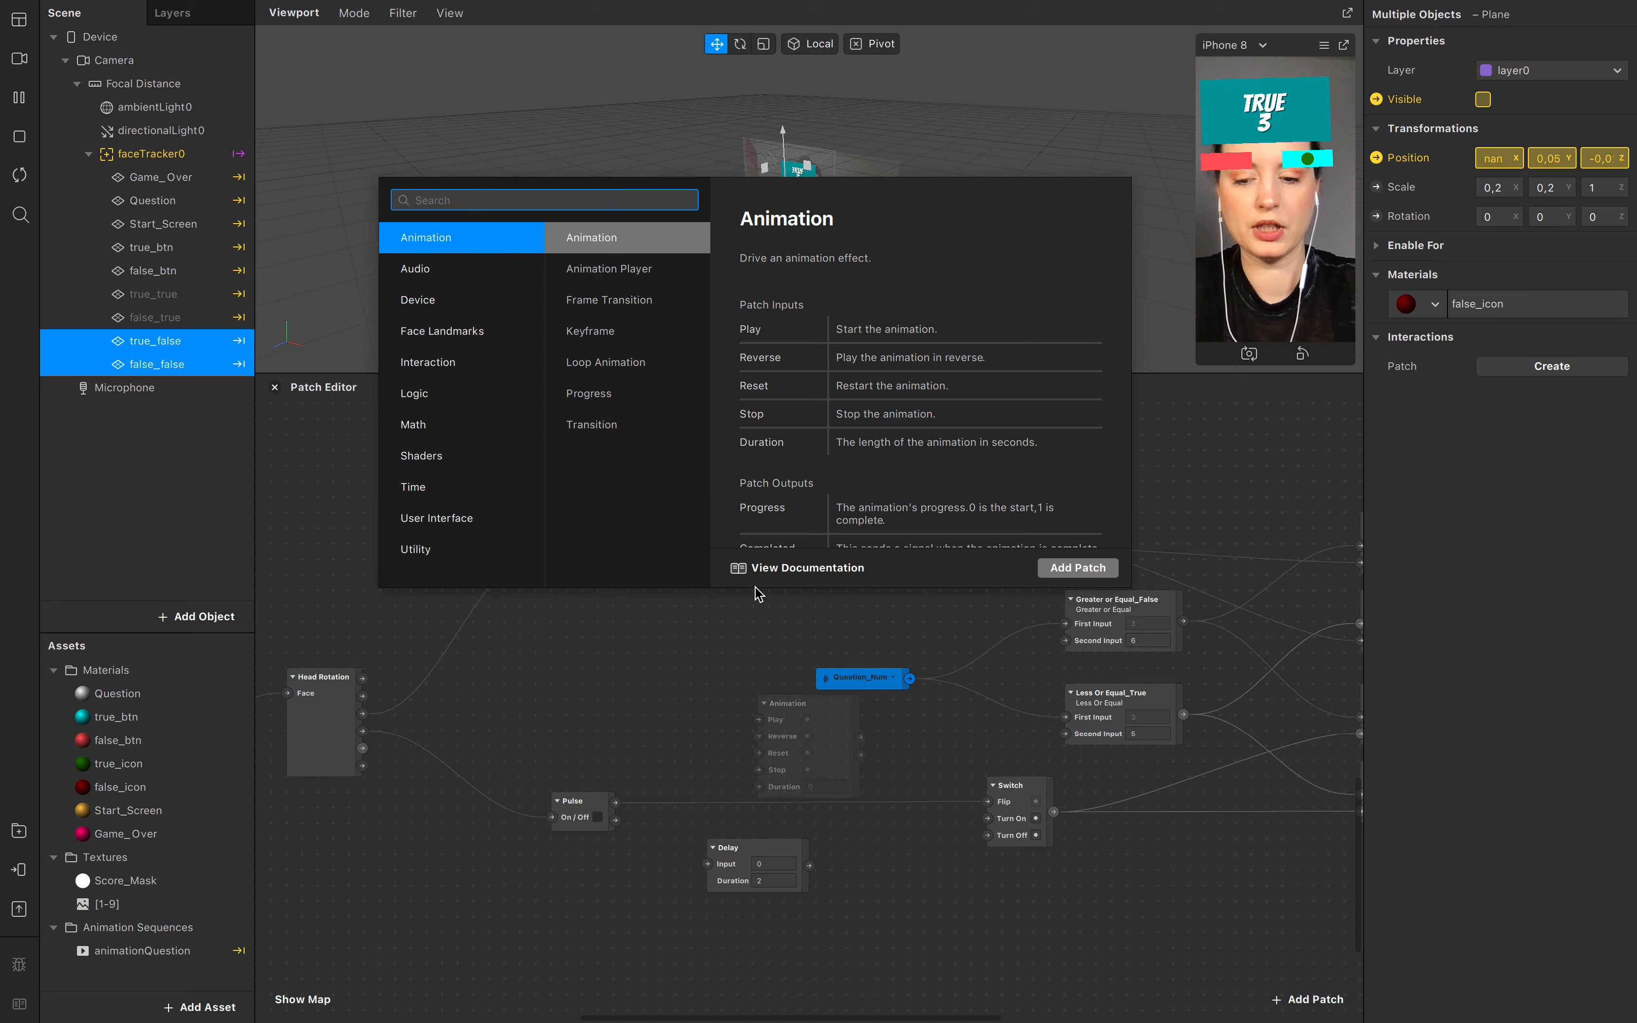
{"action": "type", "text": "delay"}
{"action": "key", "text": "Return"}
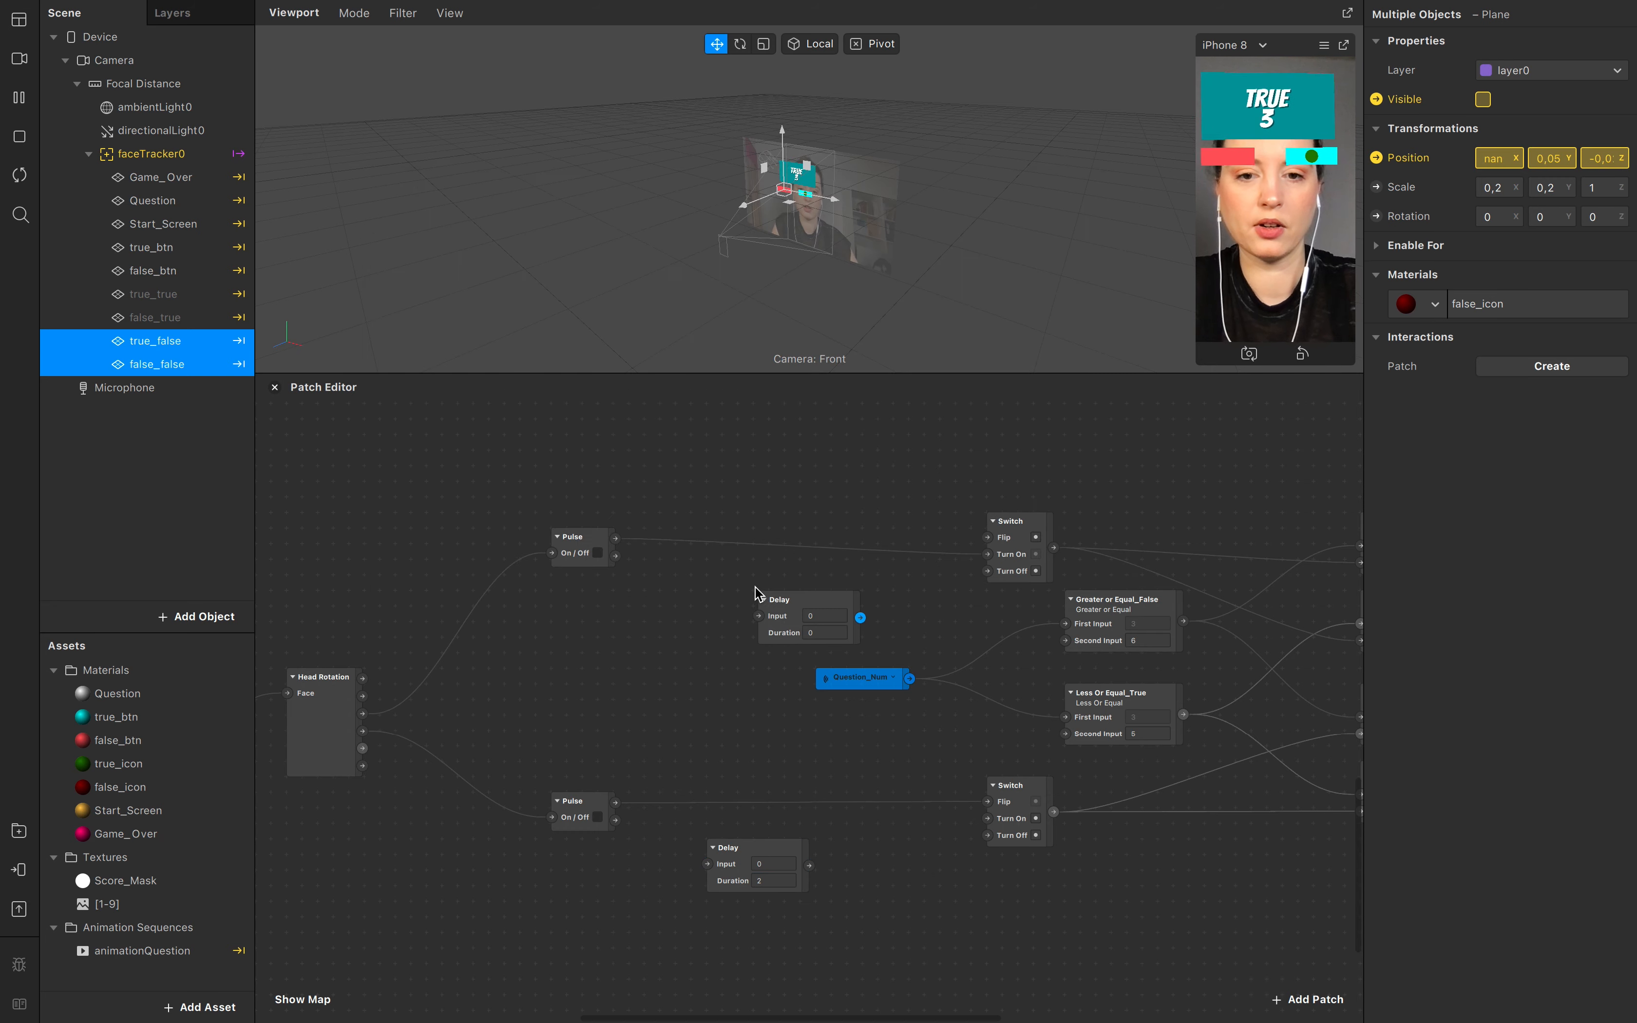
{"action": "left_click", "coordinate": [822, 633]}
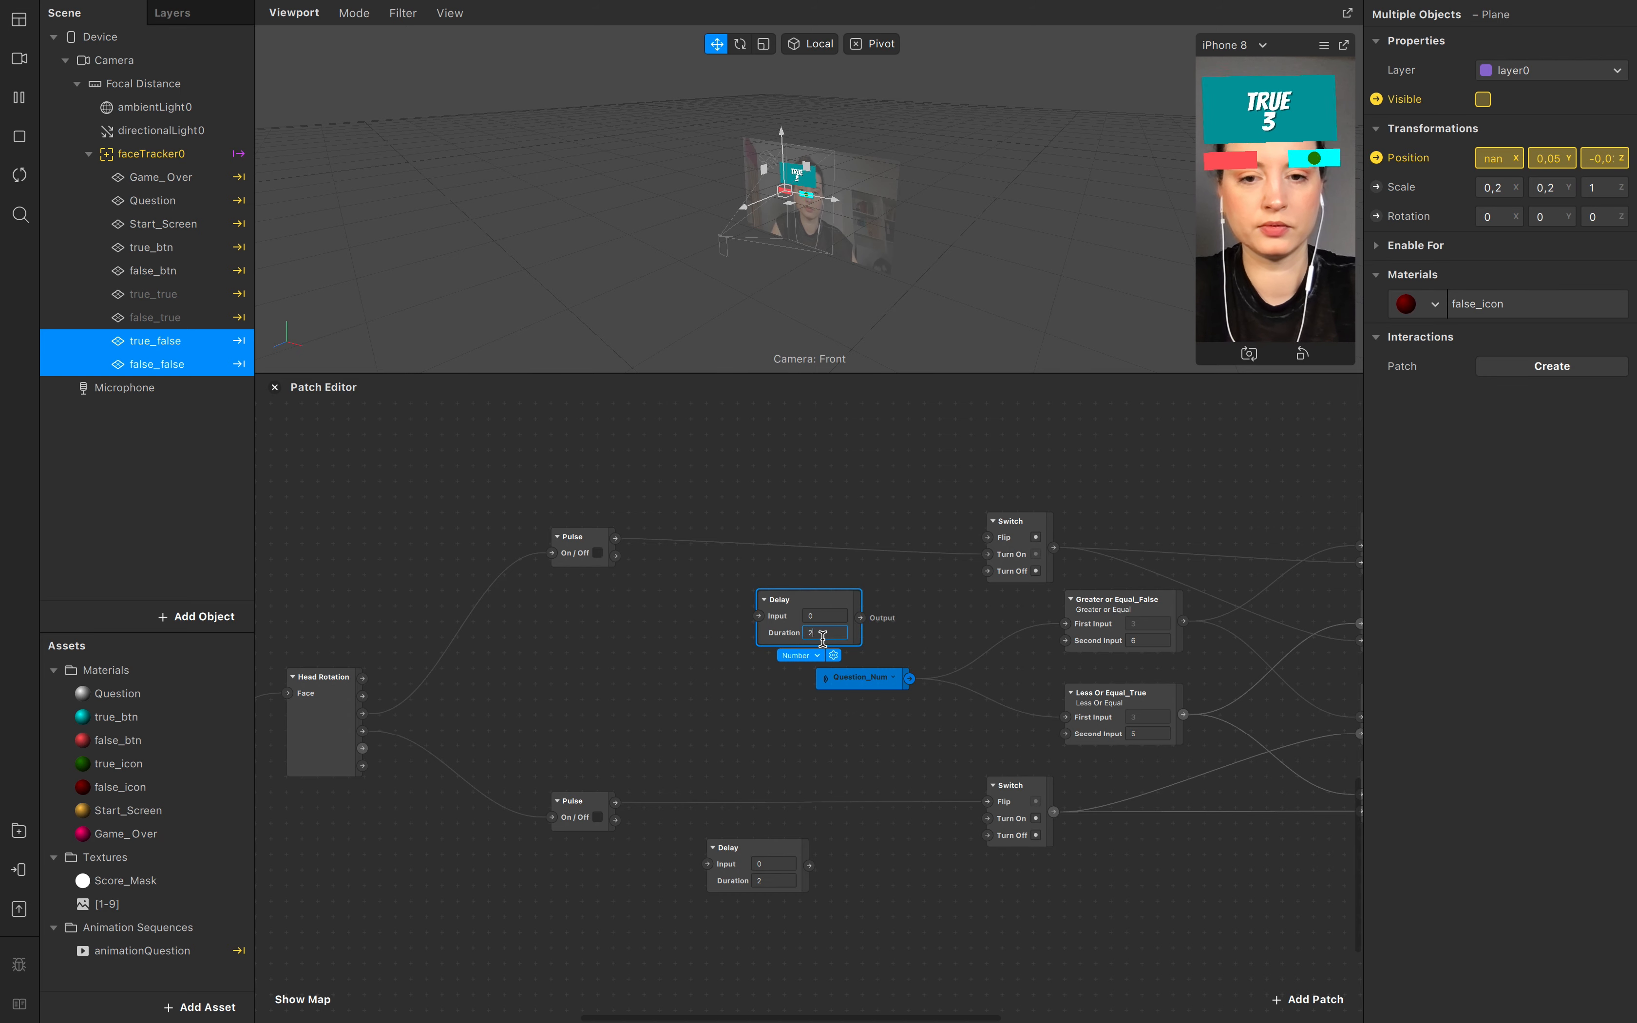
{"action": "left_click_drag", "start_coordinate": [827, 597], "coordinate": [806, 472]}
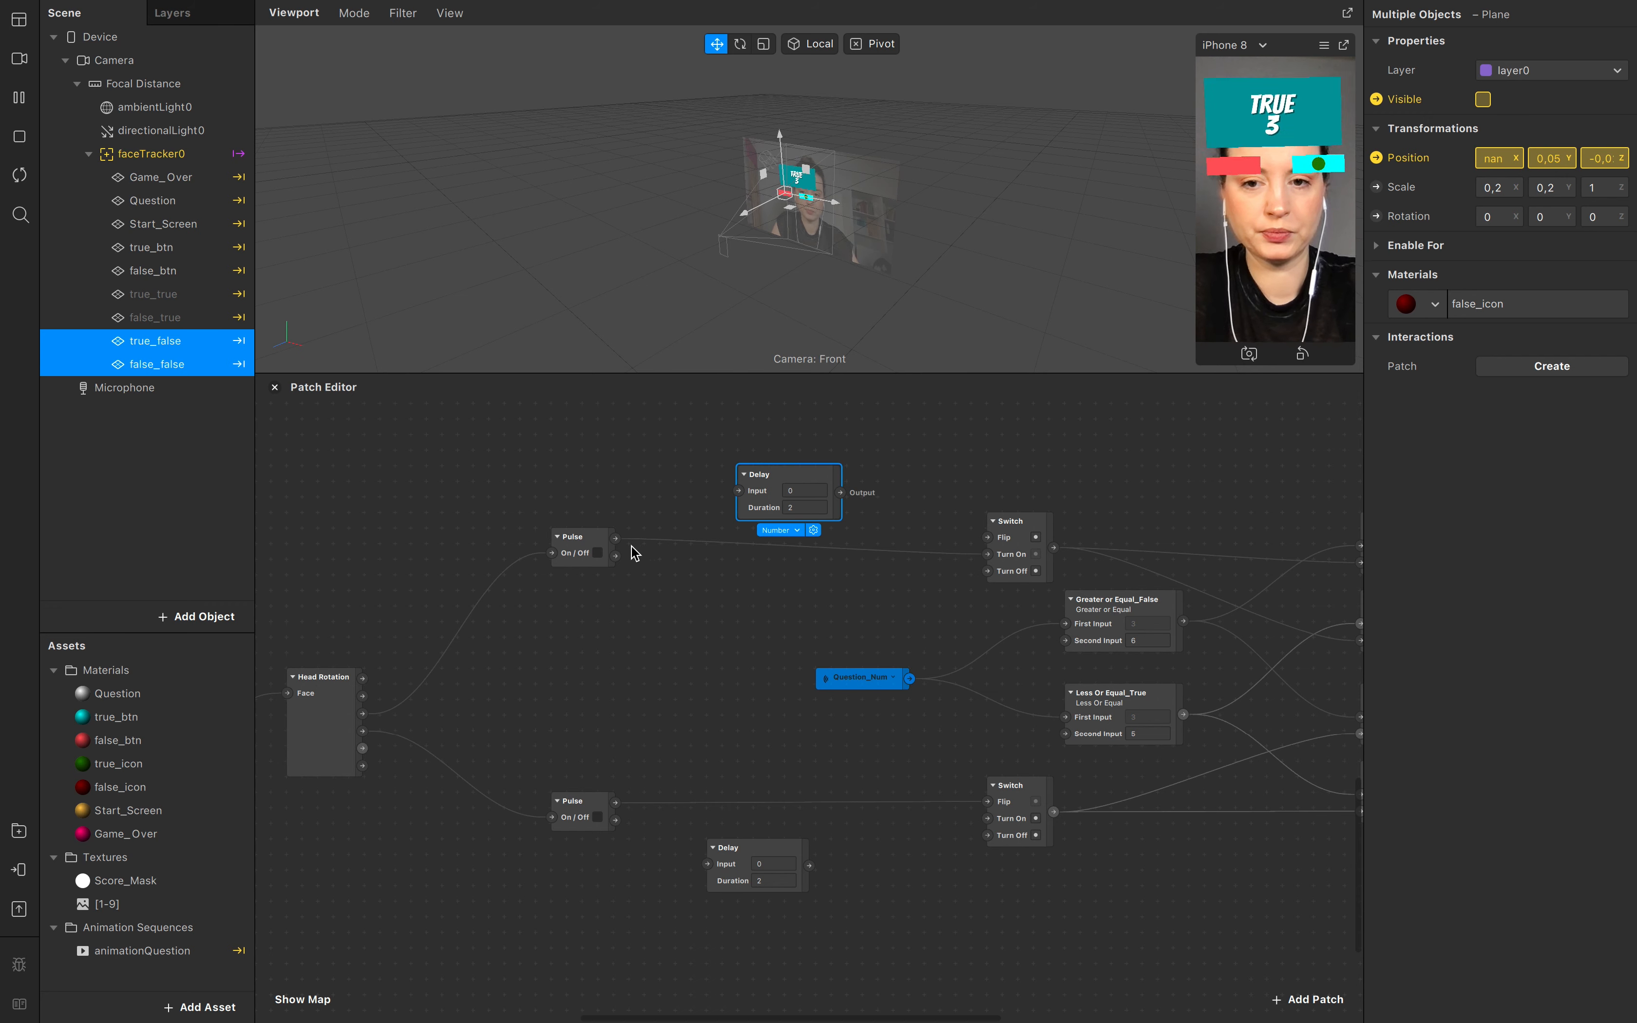
Step: Wire each Pulse's Turned On output through its Delay patch into the matching Switch's Turn Off input
{"action": "left_click_drag", "start_coordinate": [615, 539], "coordinate": [739, 492]}
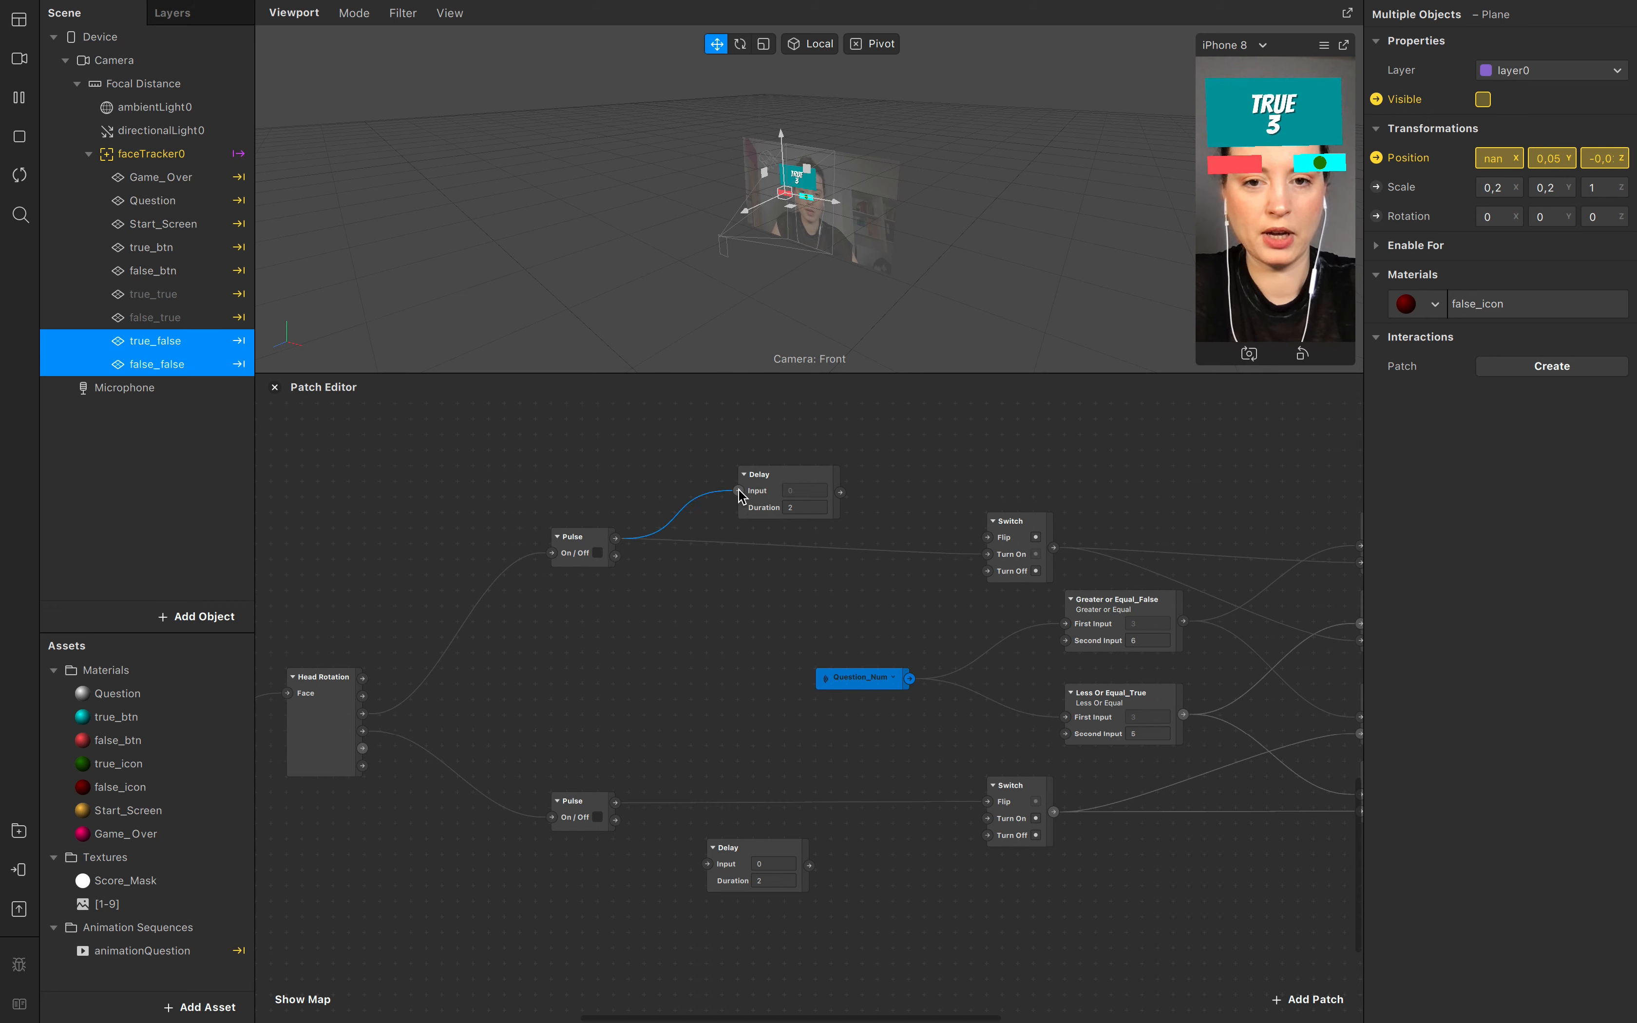
{"action": "left_click_drag", "start_coordinate": [840, 493], "coordinate": [987, 572]}
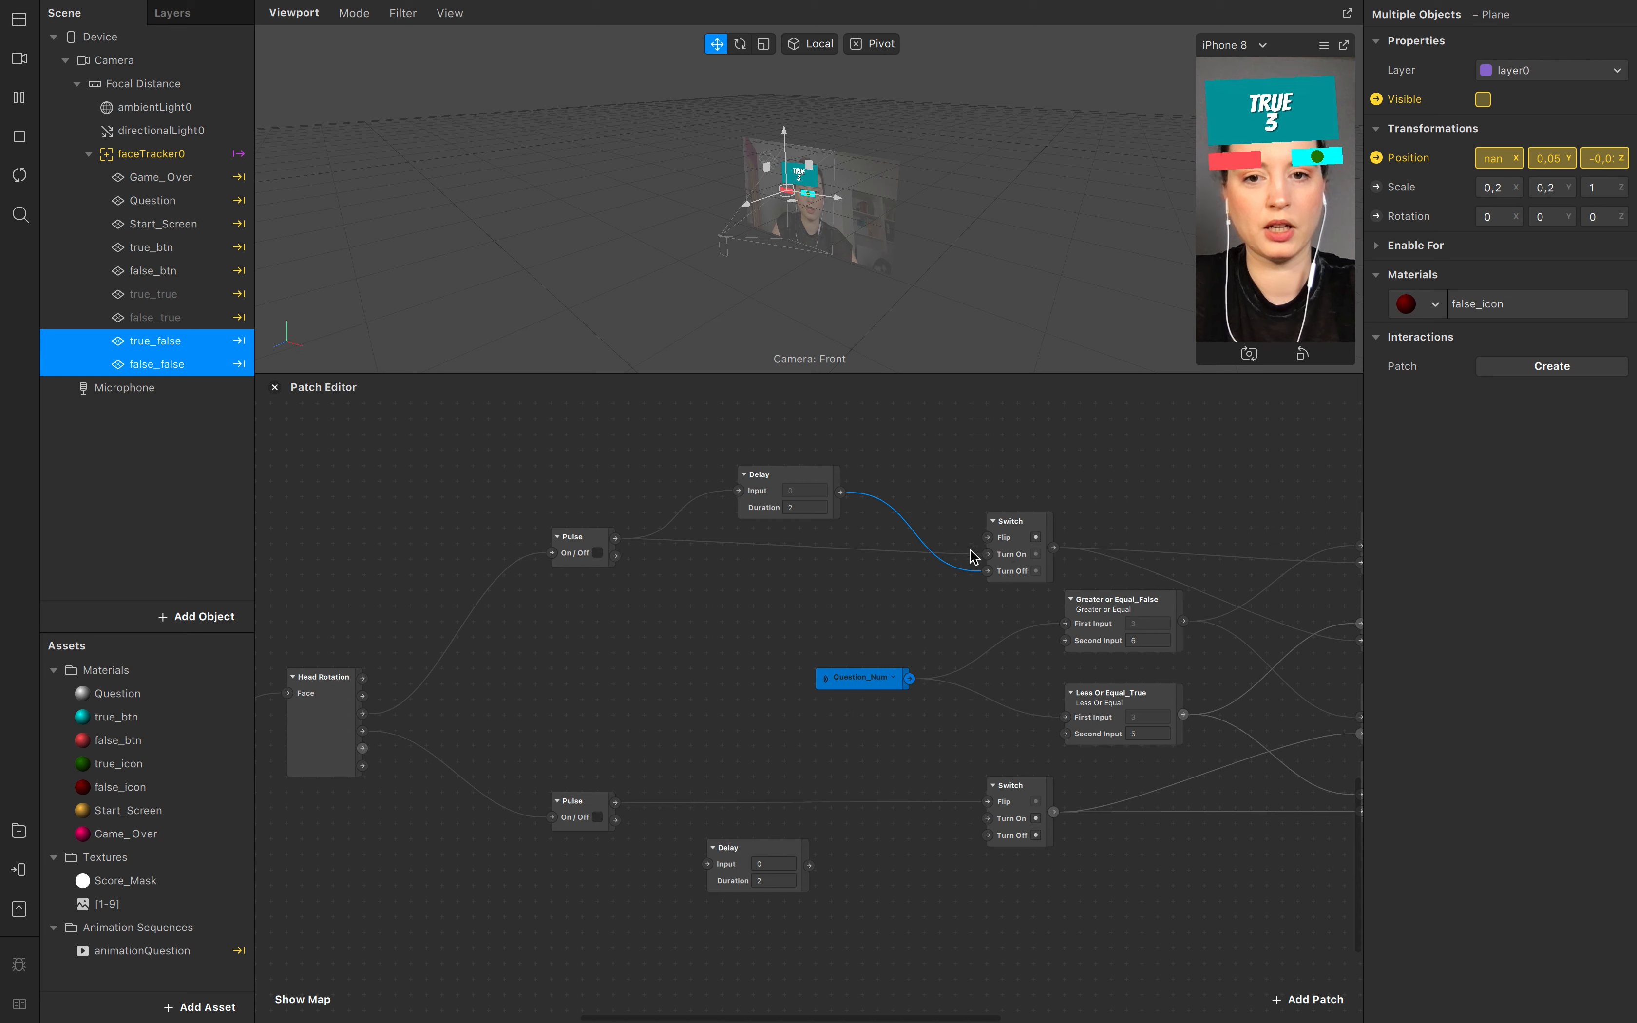
{"action": "left_click_drag", "start_coordinate": [615, 802], "coordinate": [708, 865]}
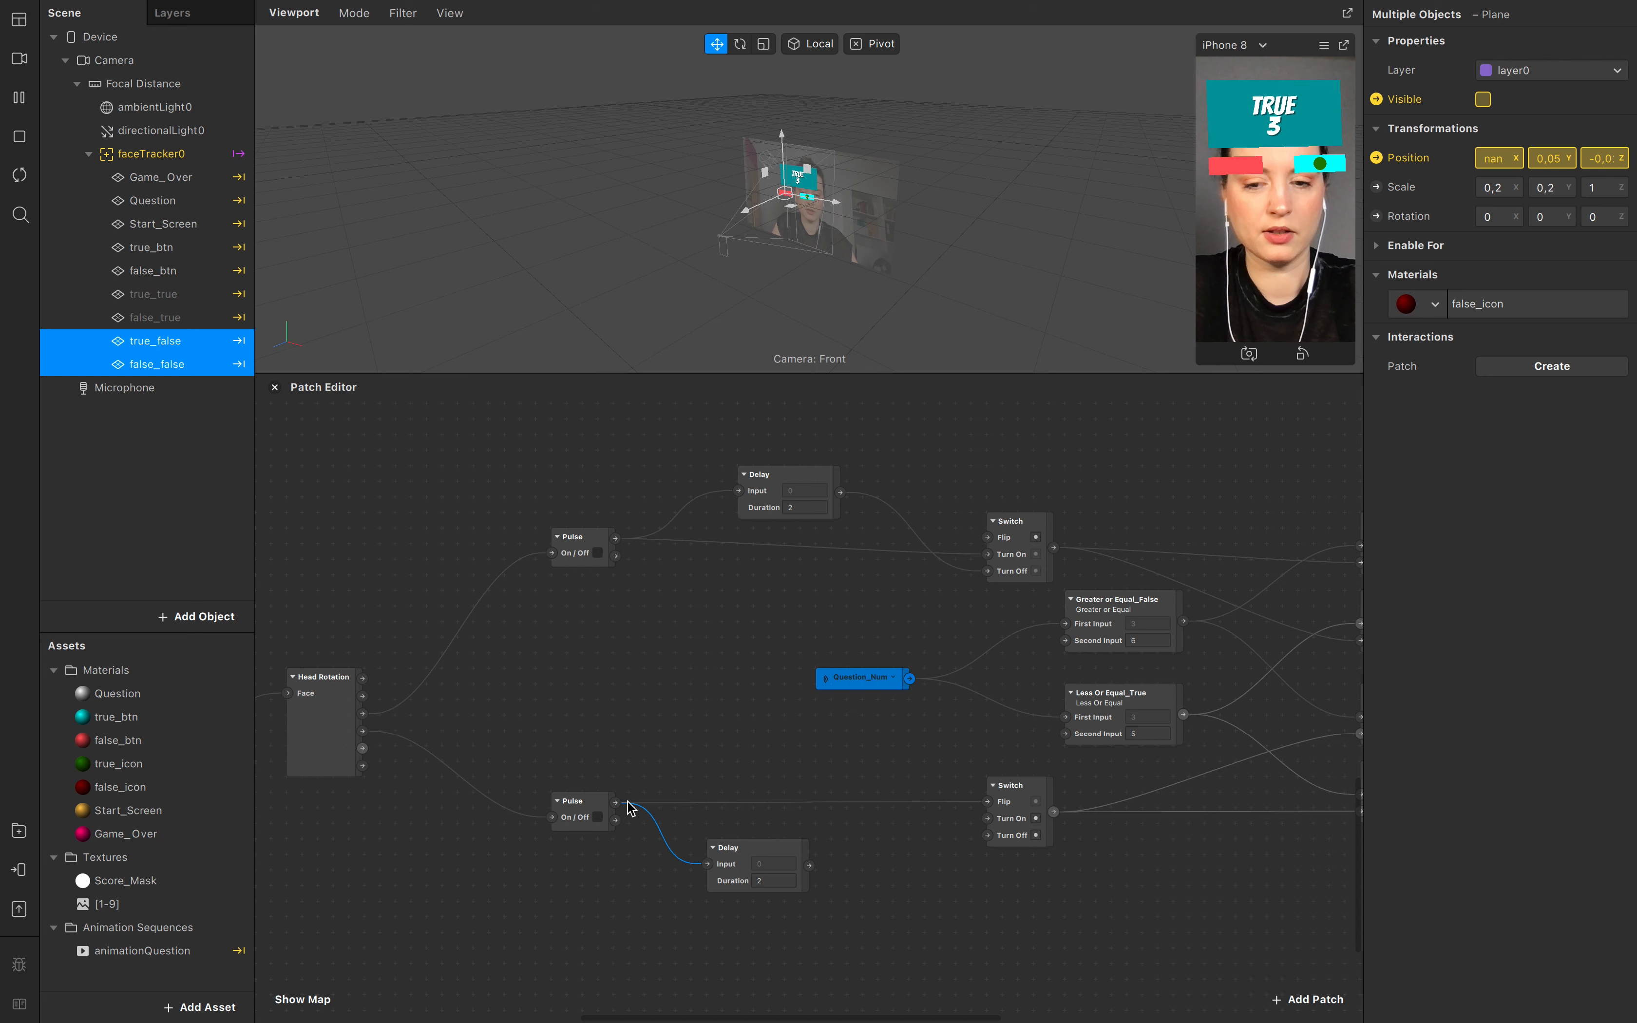
{"action": "left_click_drag", "start_coordinate": [809, 865], "coordinate": [986, 834]}
Step: Reroute the lower Pulse's Turned On connection from the lower Switch's Flip input to Turn On and restart the preview
{"action": "key", "text": "BackSpace"}
{"action": "left_click_drag", "start_coordinate": [615, 804], "coordinate": [987, 819]}
{"action": "left_click", "coordinate": [19, 175]}
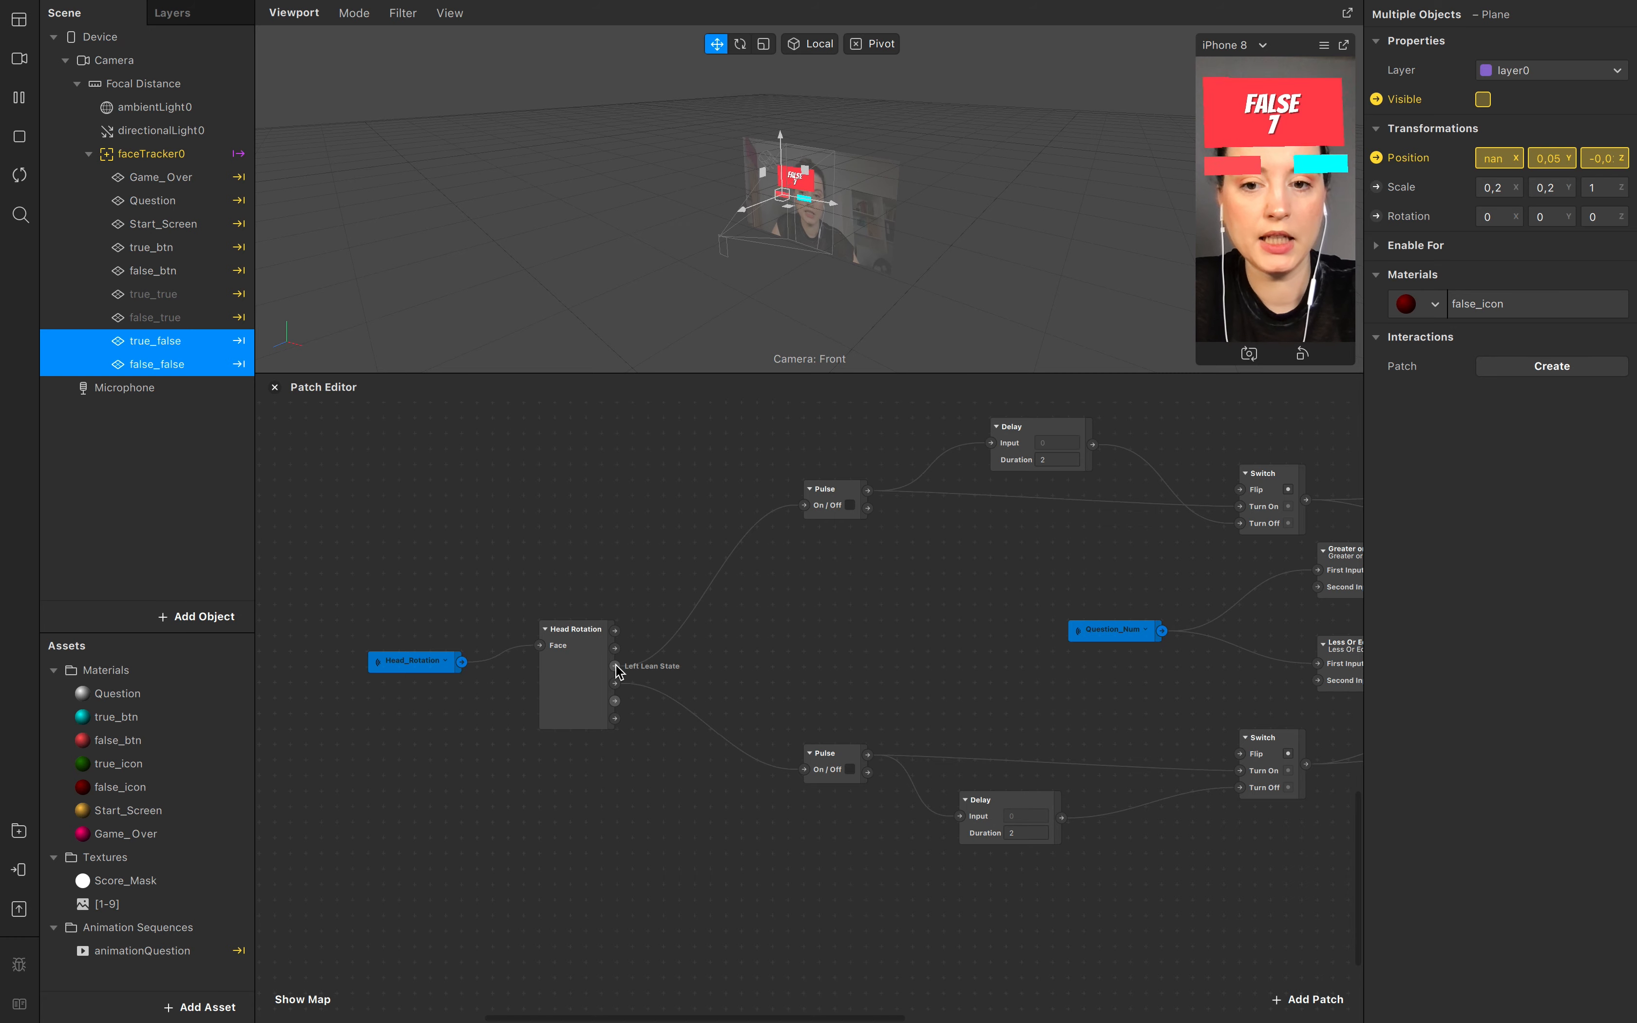
Step: Add an Or patch beside Head Rotation and feed its two Boolean inputs from the left and right lean state outputs
{"action": "left_click_drag", "start_coordinate": [615, 669], "coordinate": [716, 764]}
{"action": "type", "text": "or"}
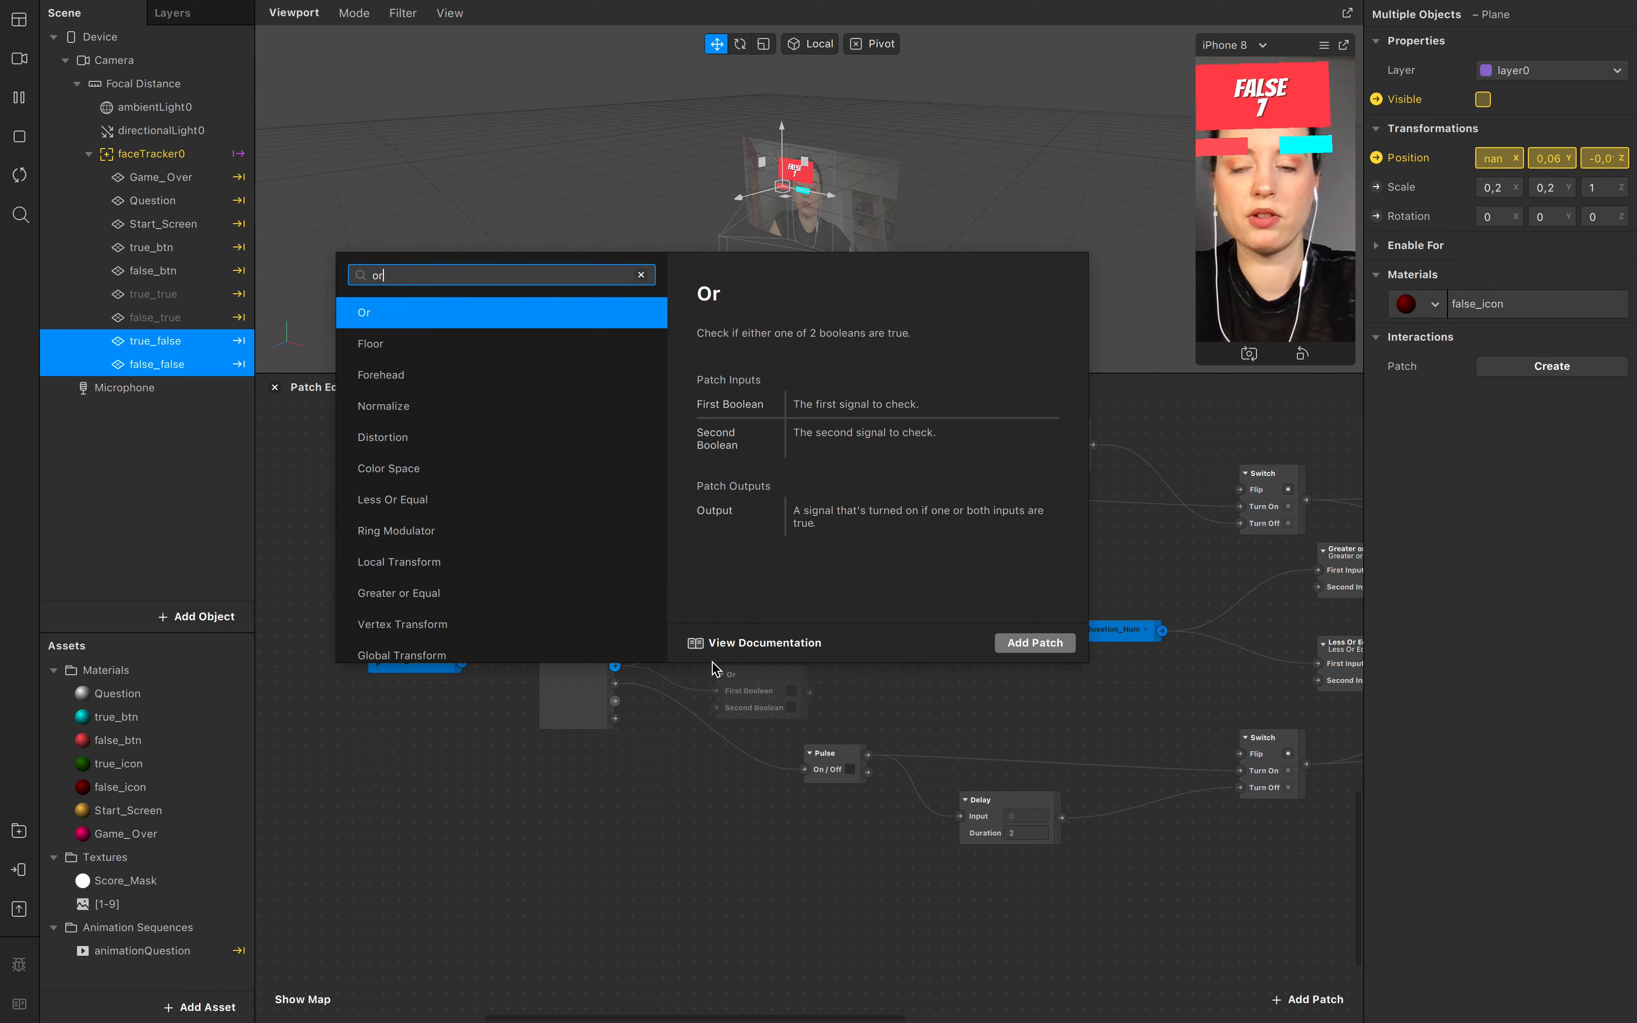
{"action": "key", "text": "Return"}
{"action": "left_click_drag", "start_coordinate": [764, 678], "coordinate": [759, 664]}
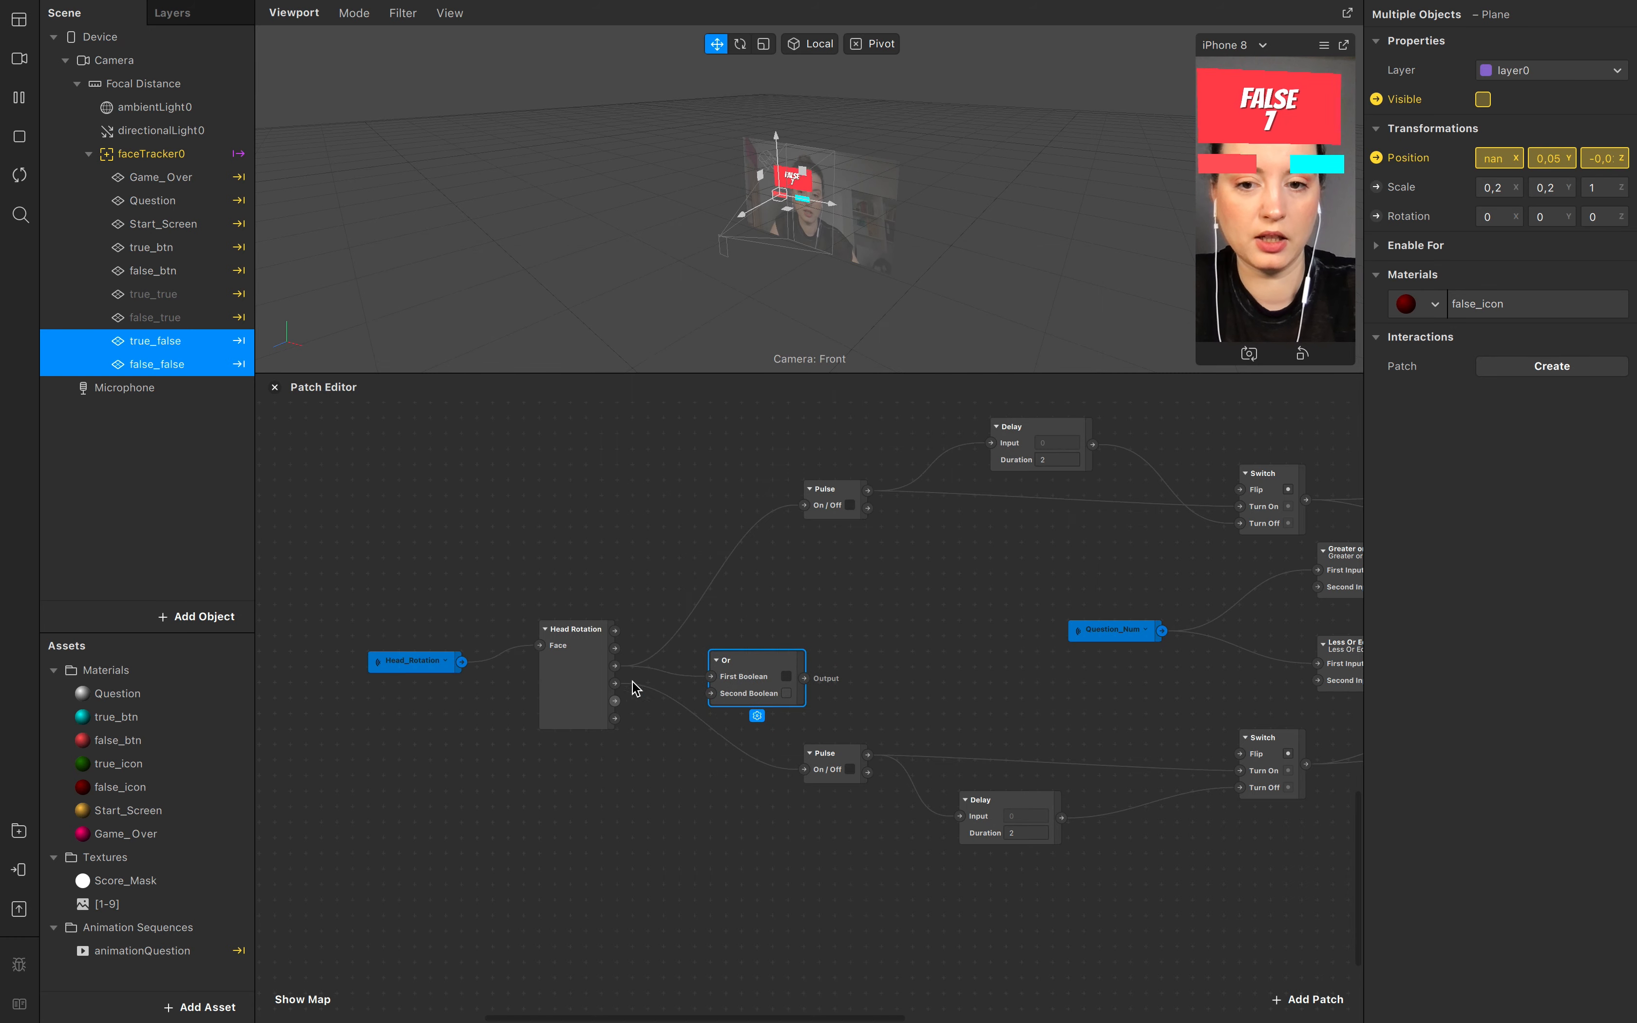
{"action": "left_click_drag", "start_coordinate": [615, 684], "coordinate": [851, 658]}
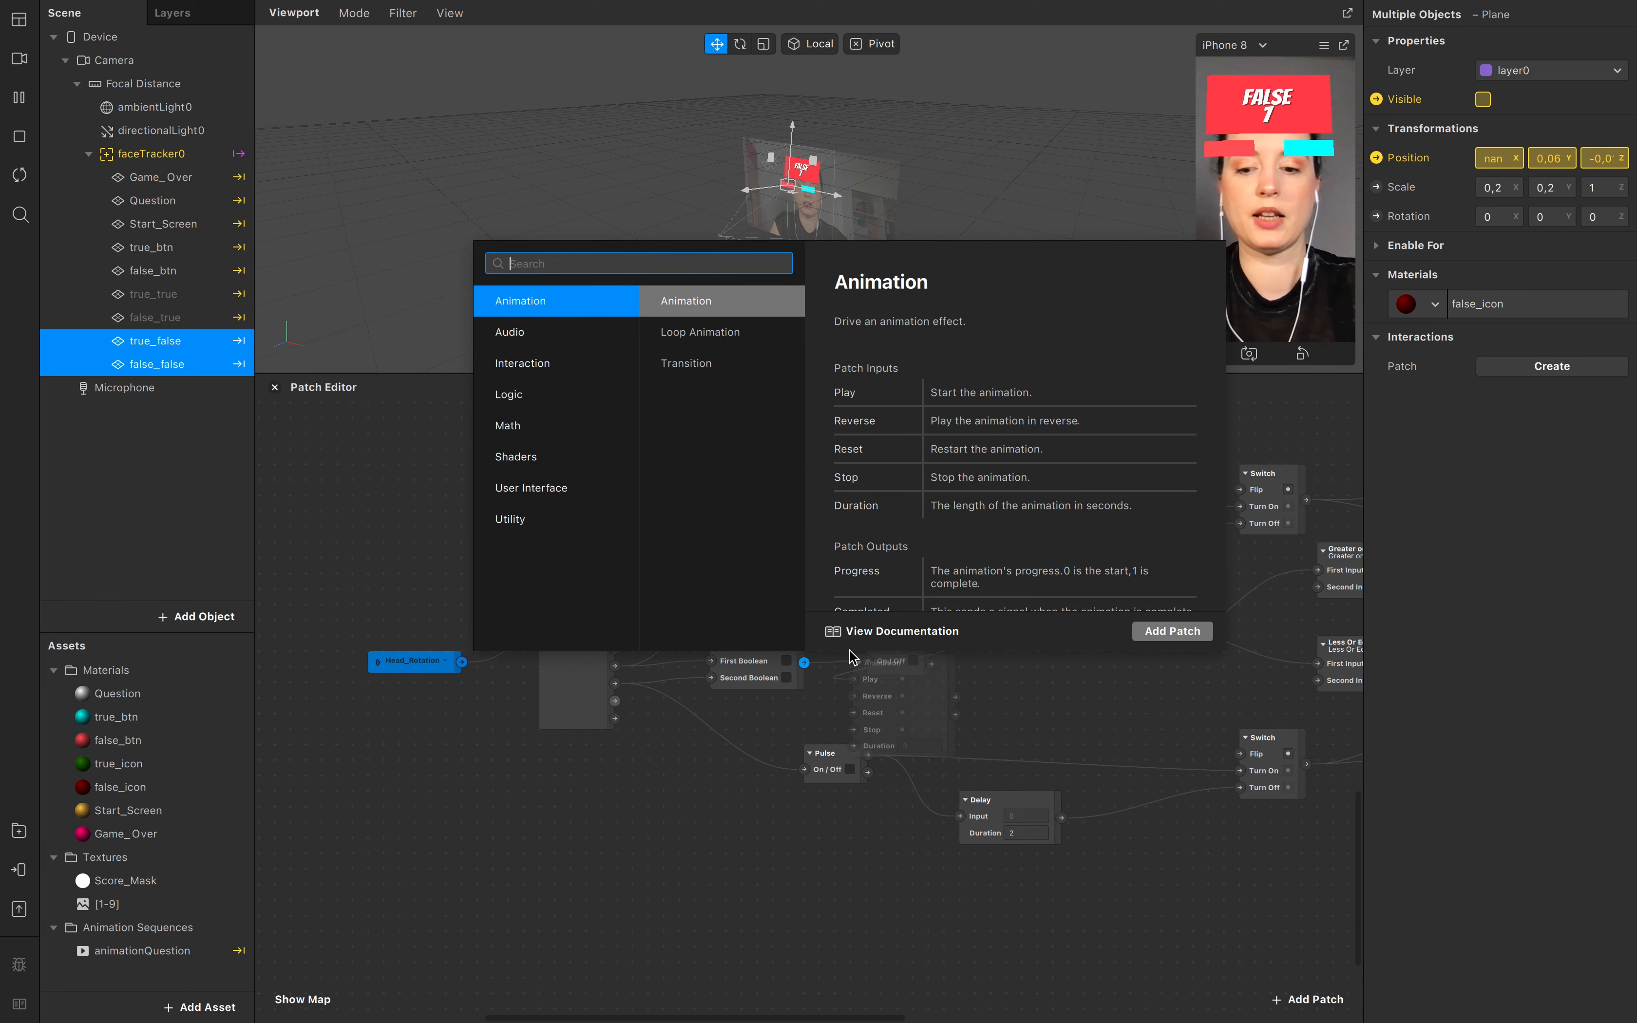
Step: Add a Sender patch on the Or output, name it lean_state and set its type to Boolean
{"action": "type", "text": "sender"}
{"action": "key", "text": "Return"}
{"action": "double_click", "coordinate": [887, 664]}
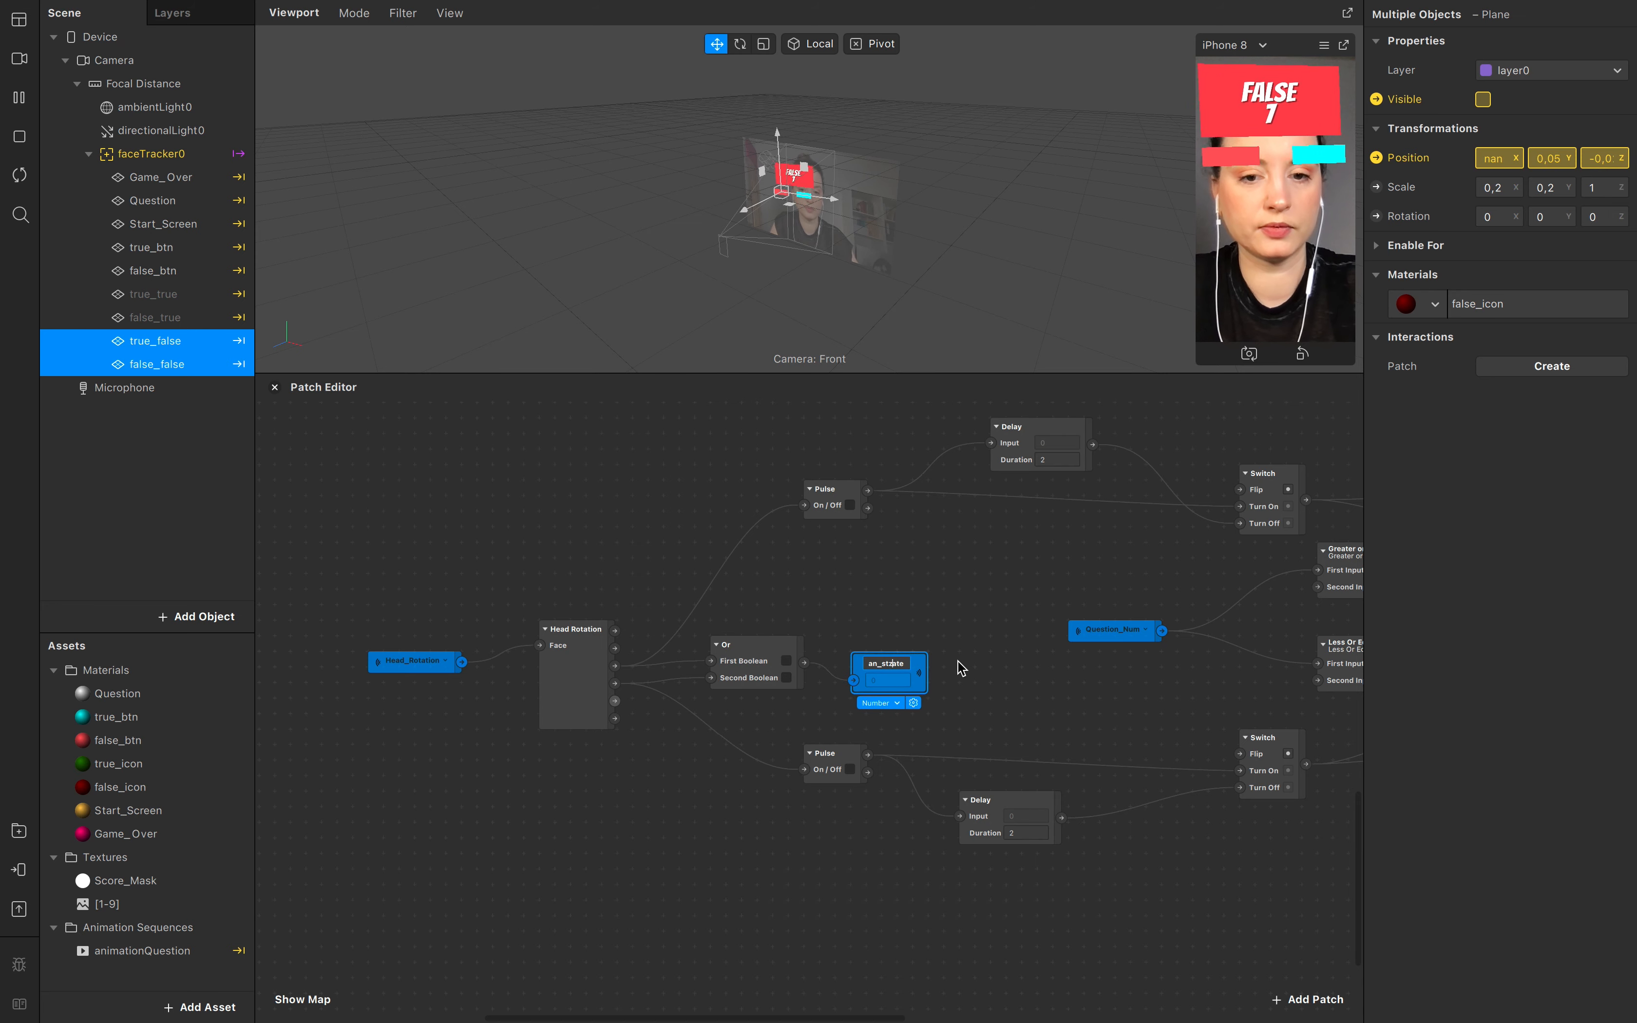
{"action": "key", "text": "BackSpace"}
{"action": "left_click", "coordinate": [1009, 670]}
{"action": "left_click_drag", "start_coordinate": [902, 664], "coordinate": [885, 646]}
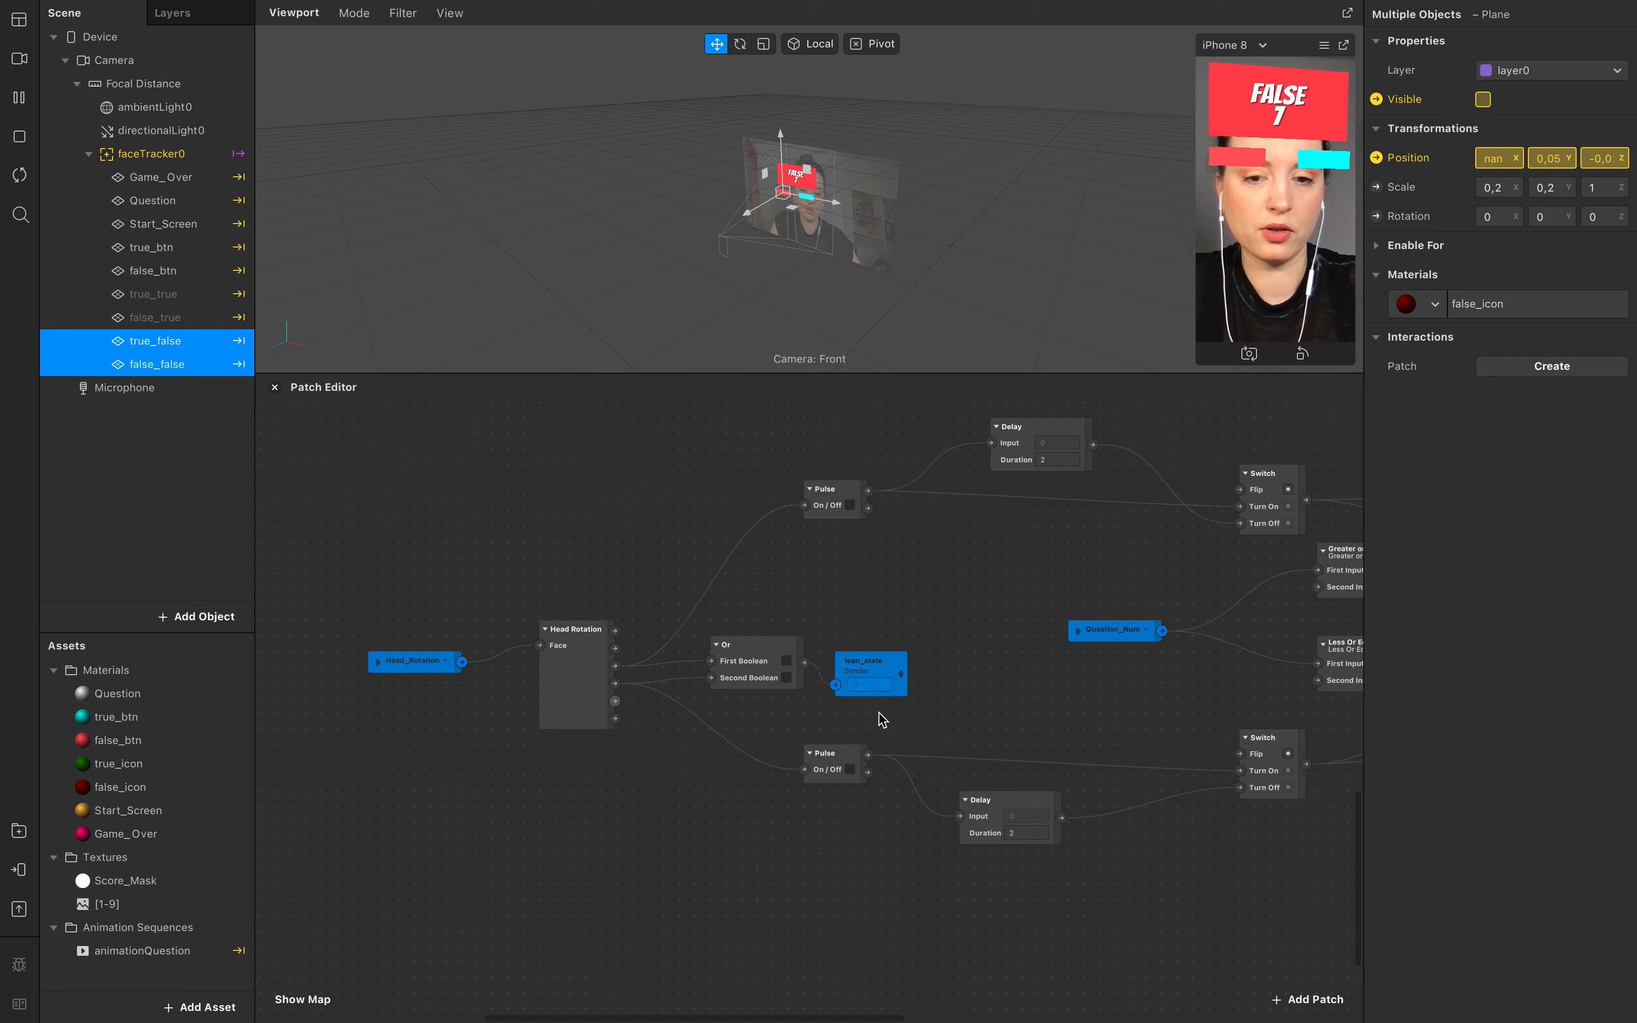
{"action": "left_click", "coordinate": [880, 708]}
{"action": "left_click", "coordinate": [895, 724]}
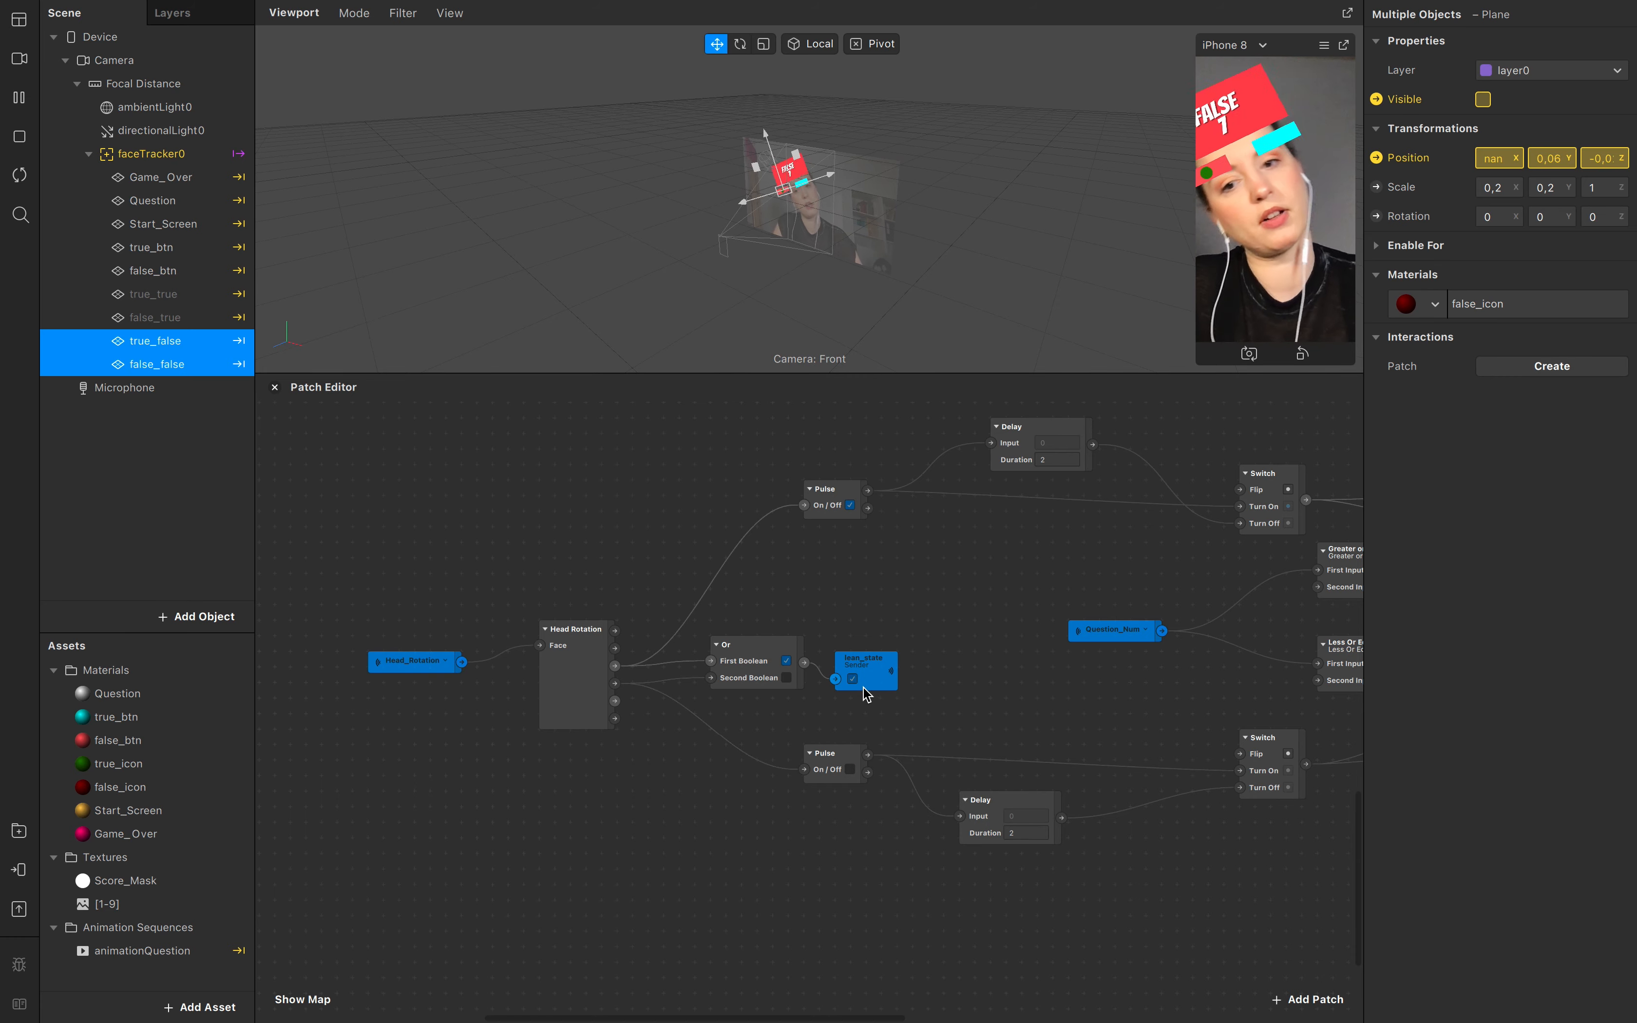
Step: Create a receiver from the lean_state sender and place it below and left of the Screen Tap patch
{"action": "left_click", "coordinate": [883, 674]}
{"action": "right_click", "coordinate": [890, 698]}
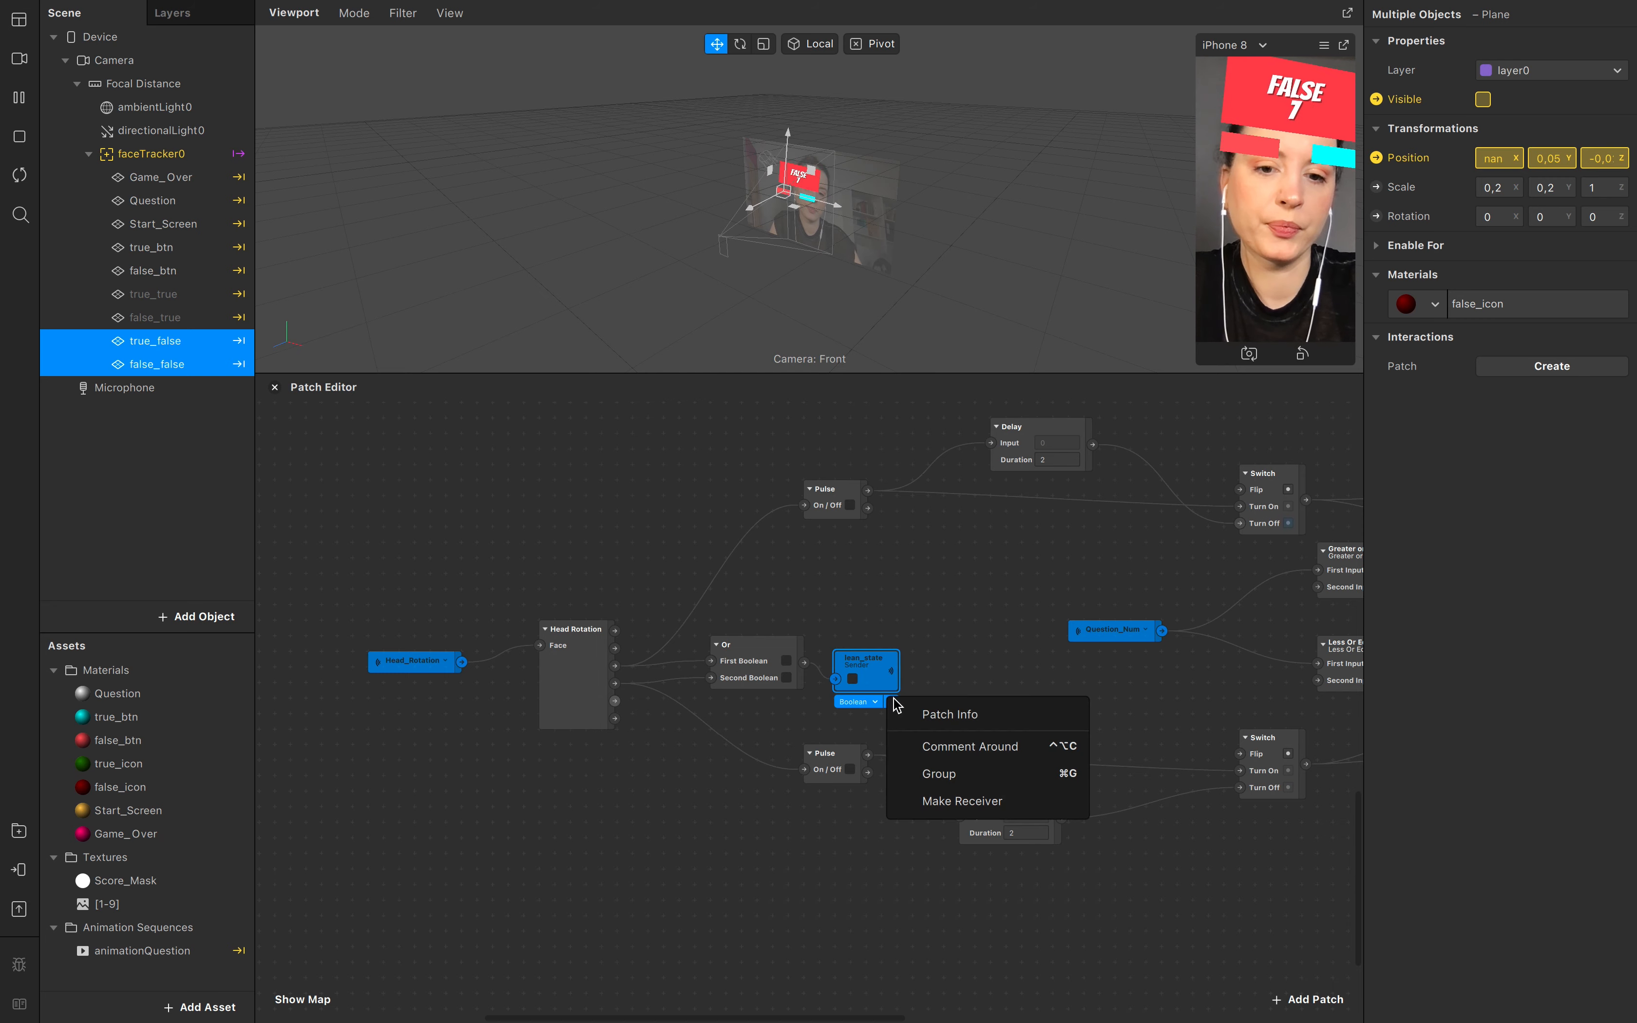
{"action": "left_click", "coordinate": [961, 801]}
{"action": "scroll", "coordinate": [888, 698], "scroll_direction": "up", "scroll_amount": 5}
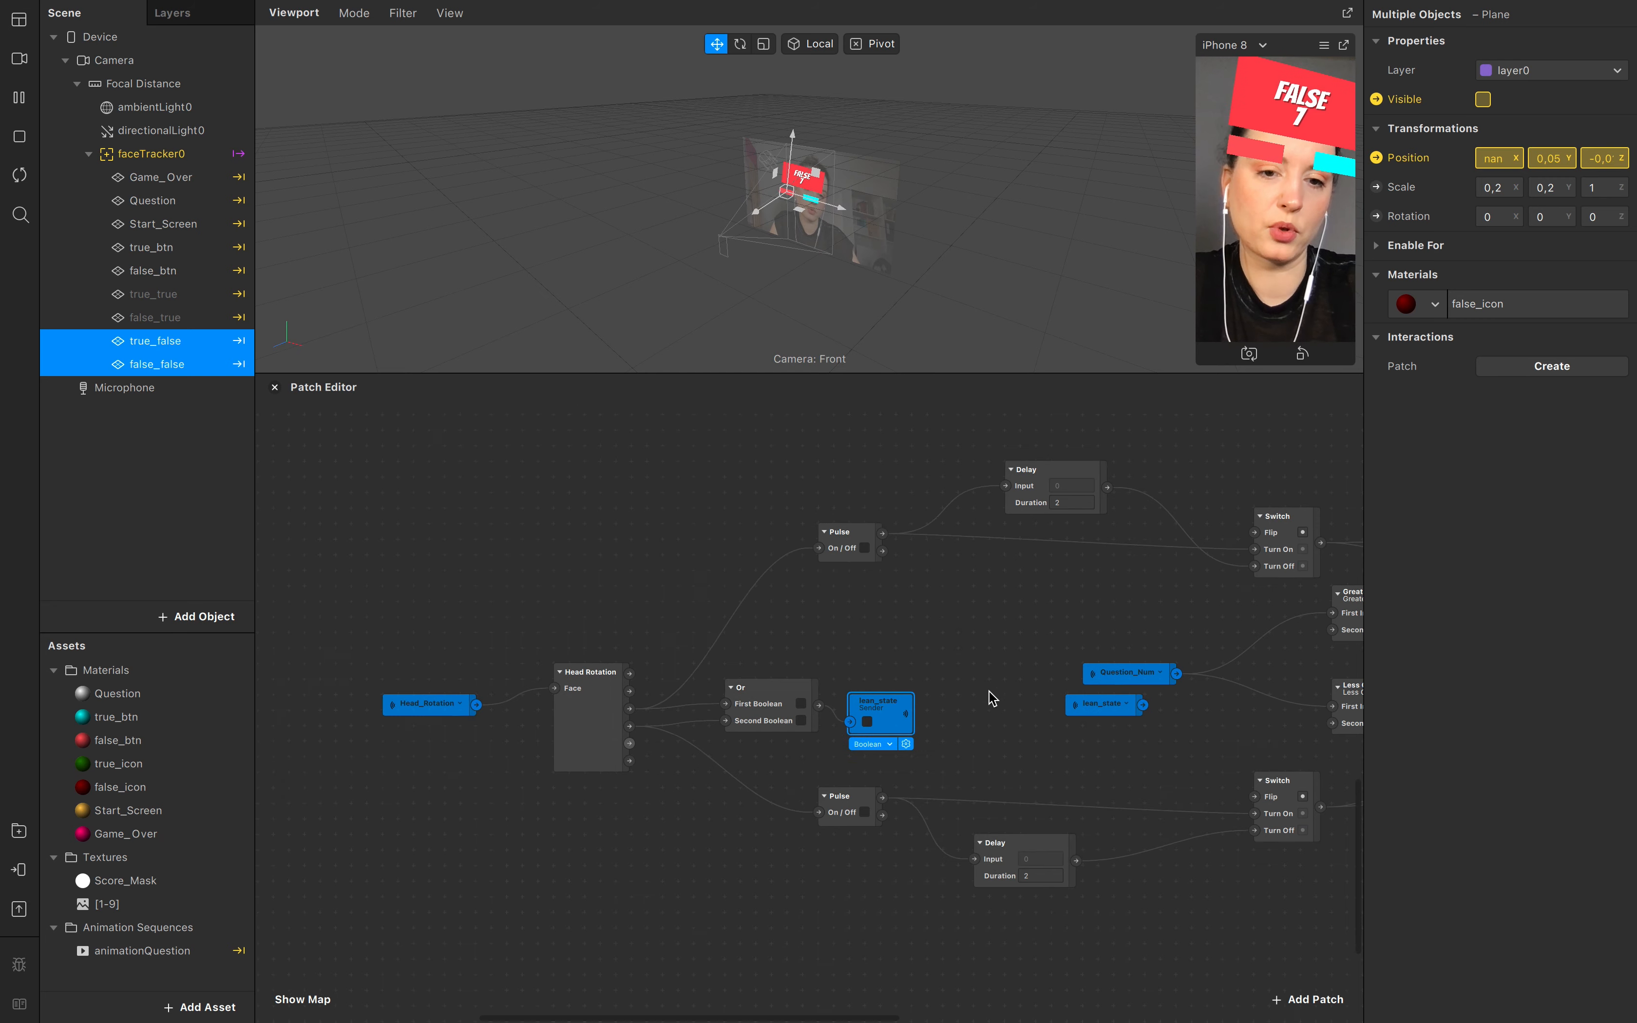
{"action": "left_click_drag", "start_coordinate": [1109, 817], "coordinate": [571, 514]}
{"action": "scroll", "coordinate": [570, 511], "scroll_direction": "up", "scroll_amount": 8}
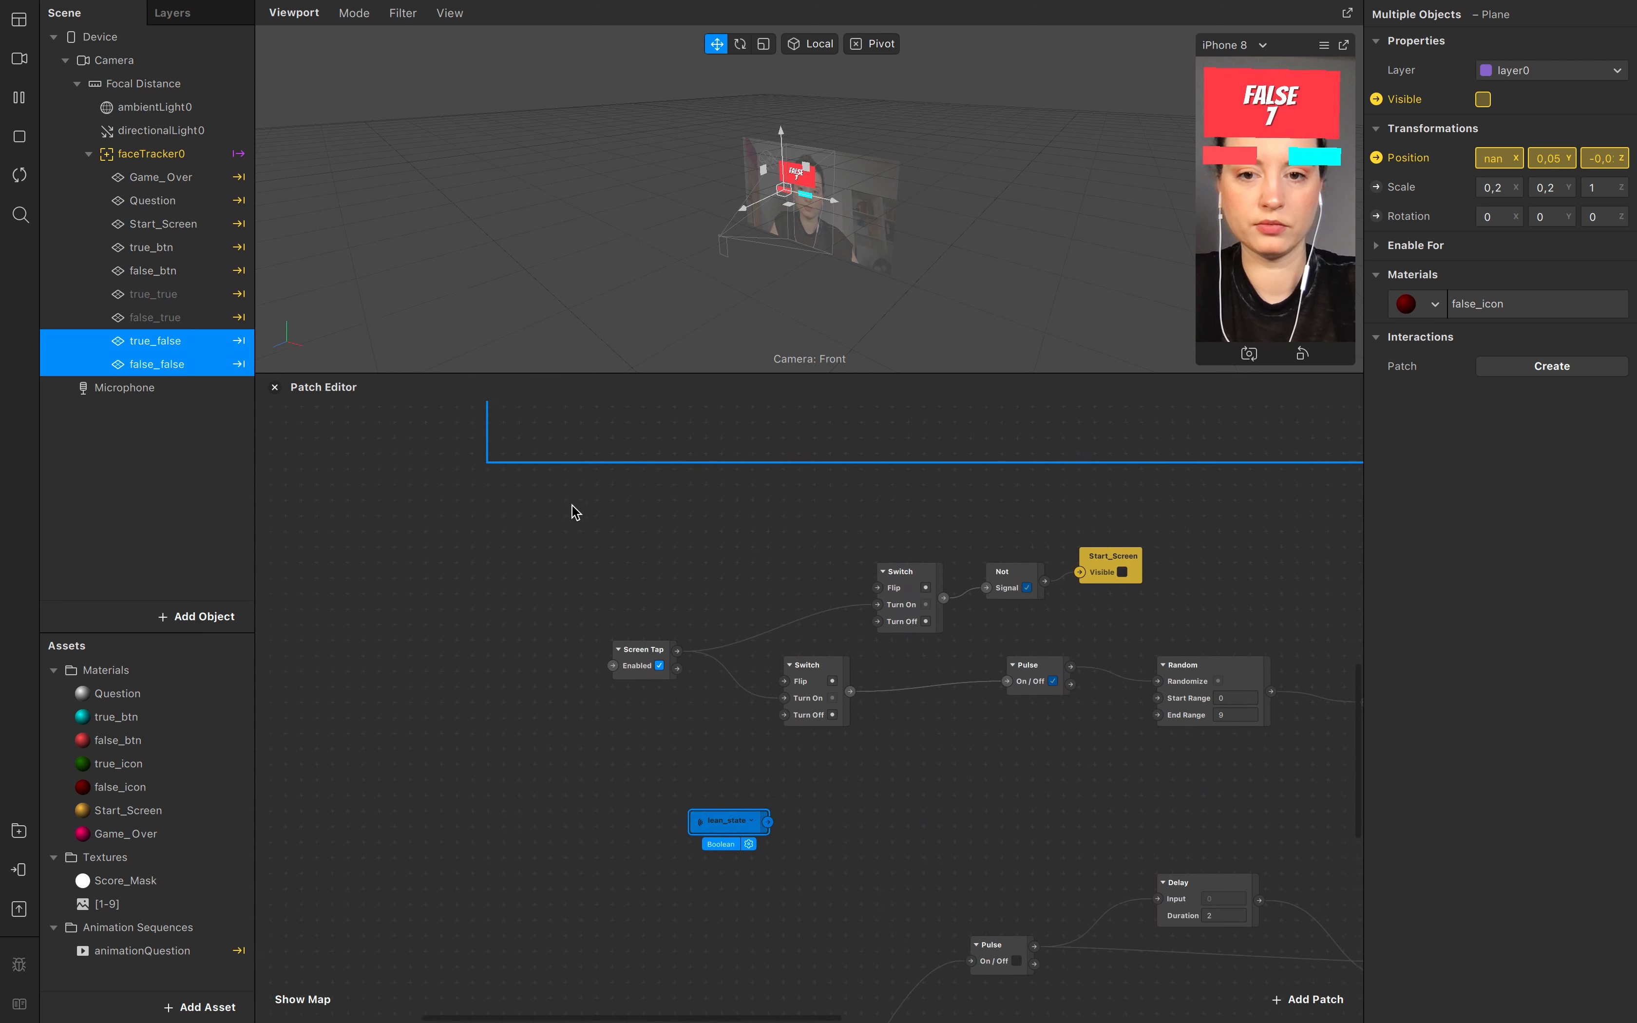
{"action": "scroll", "coordinate": [681, 812], "scroll_direction": "down", "scroll_amount": 2}
{"action": "left_click_drag", "start_coordinate": [770, 729], "coordinate": [581, 727]}
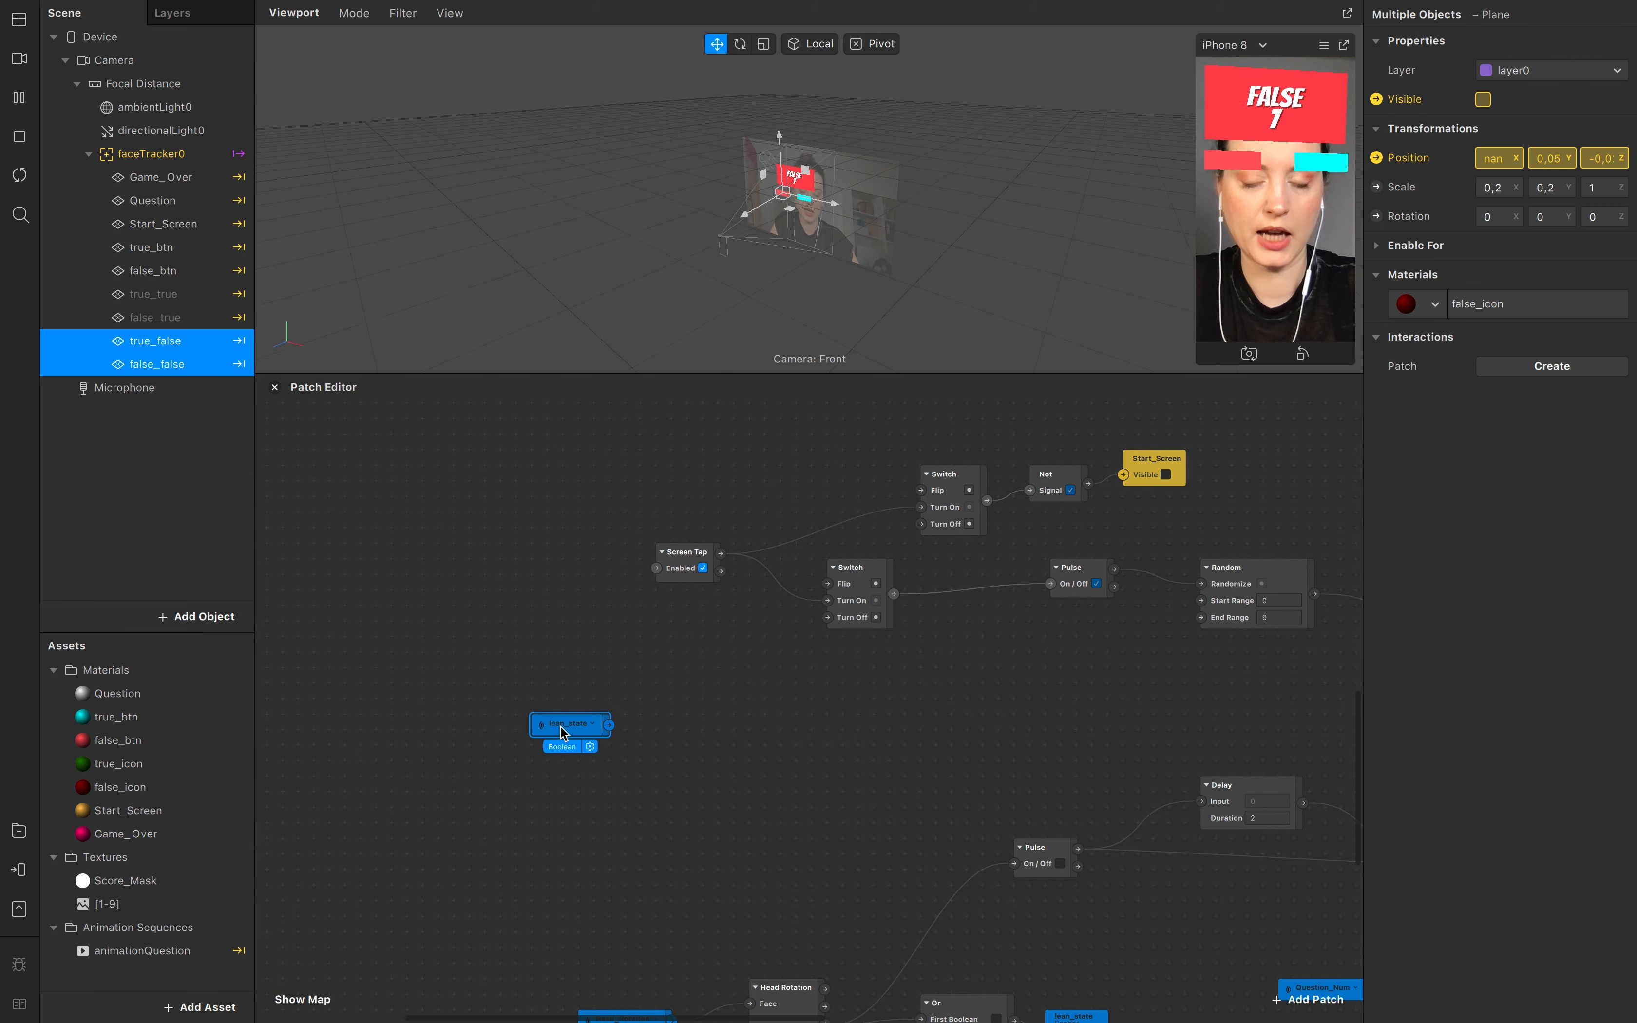
{"action": "scroll", "coordinate": [582, 728], "scroll_direction": "up", "scroll_amount": 2}
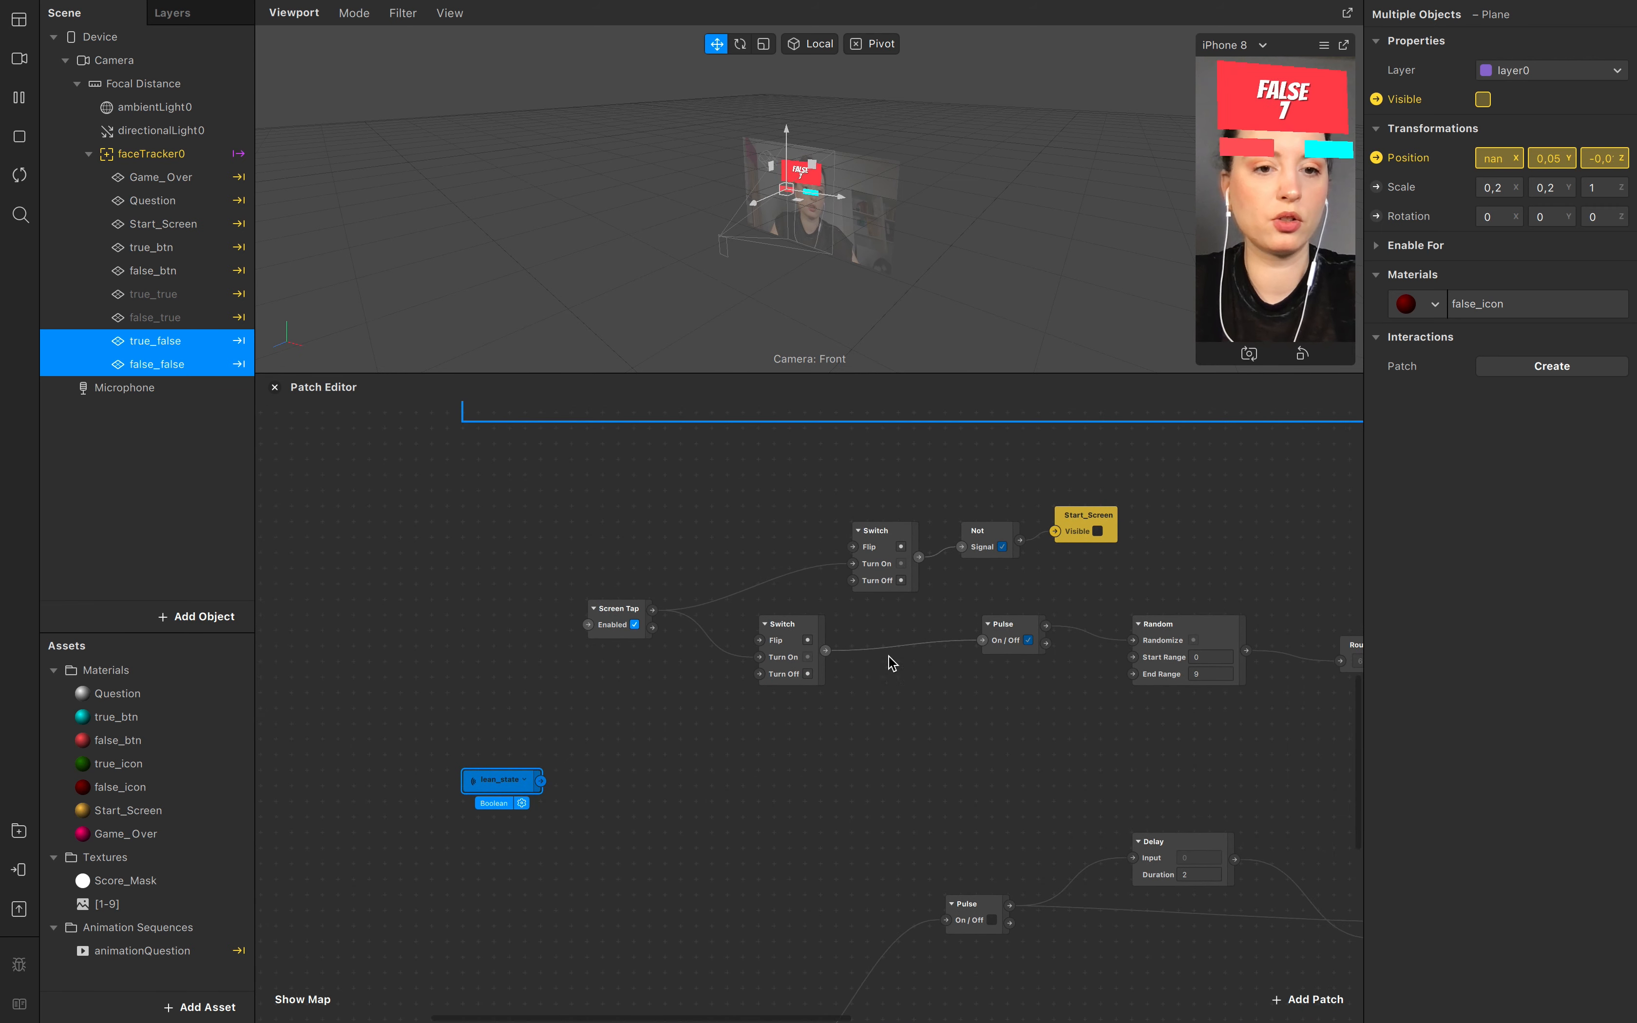
{"action": "left_click_drag", "start_coordinate": [540, 781], "coordinate": [620, 736]}
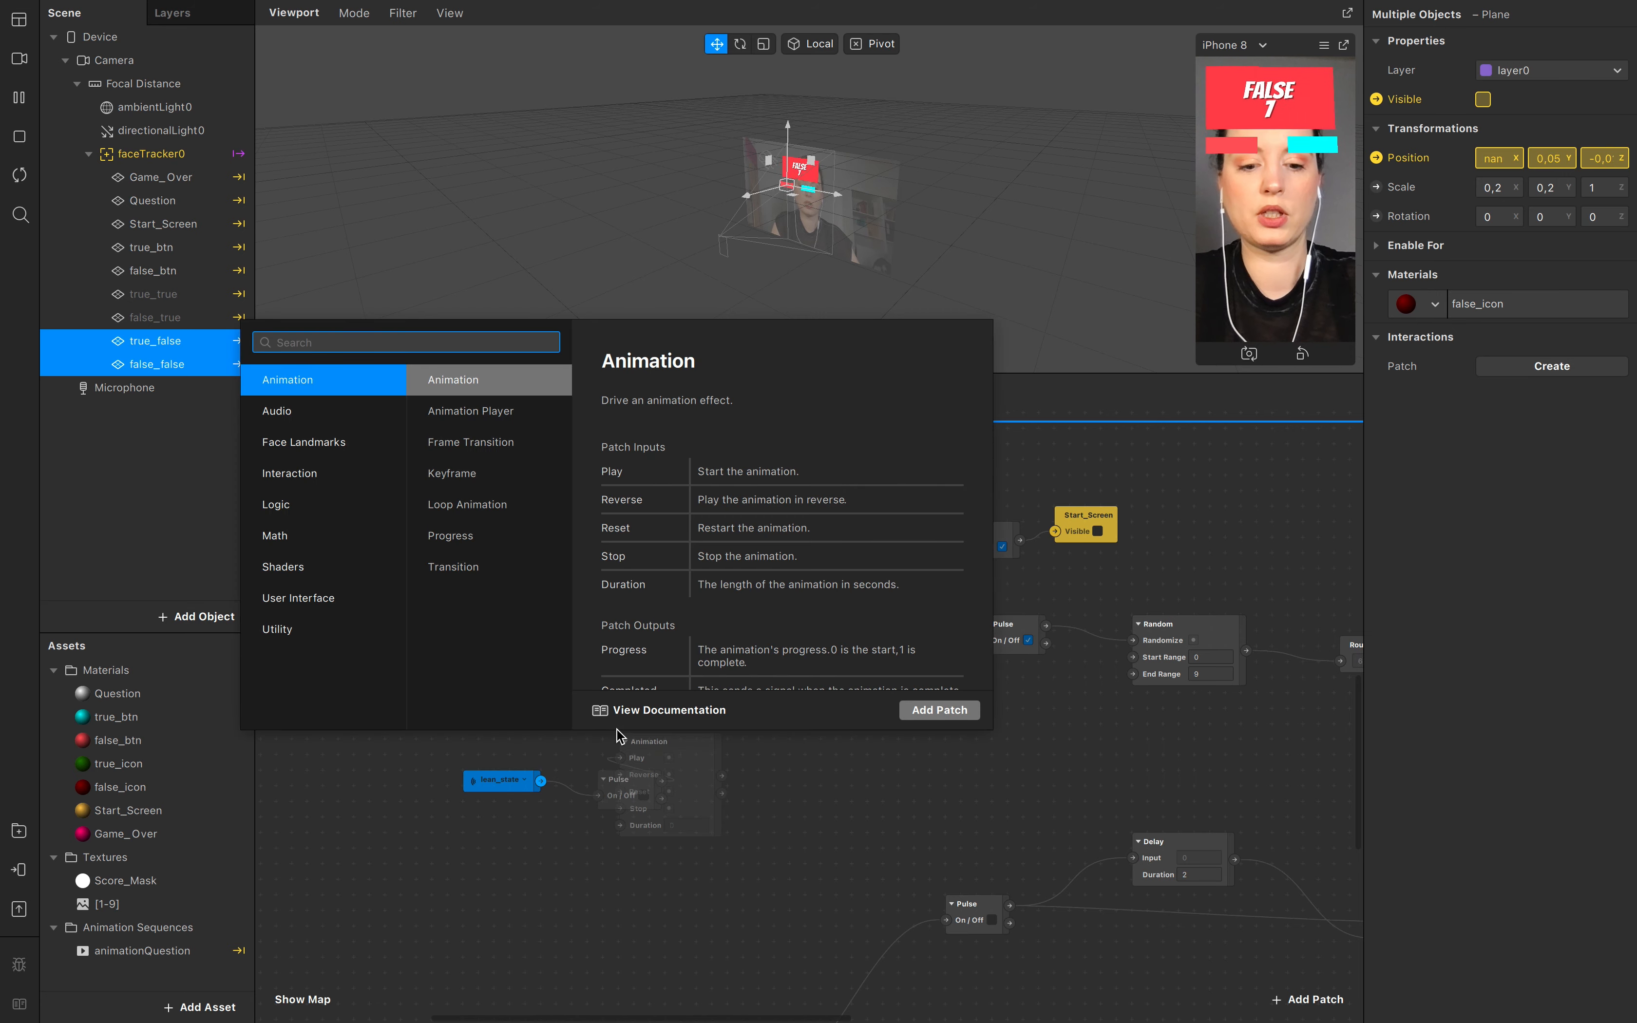
{"action": "type", "text": "pull"}
{"action": "key", "text": "BackSpace"}
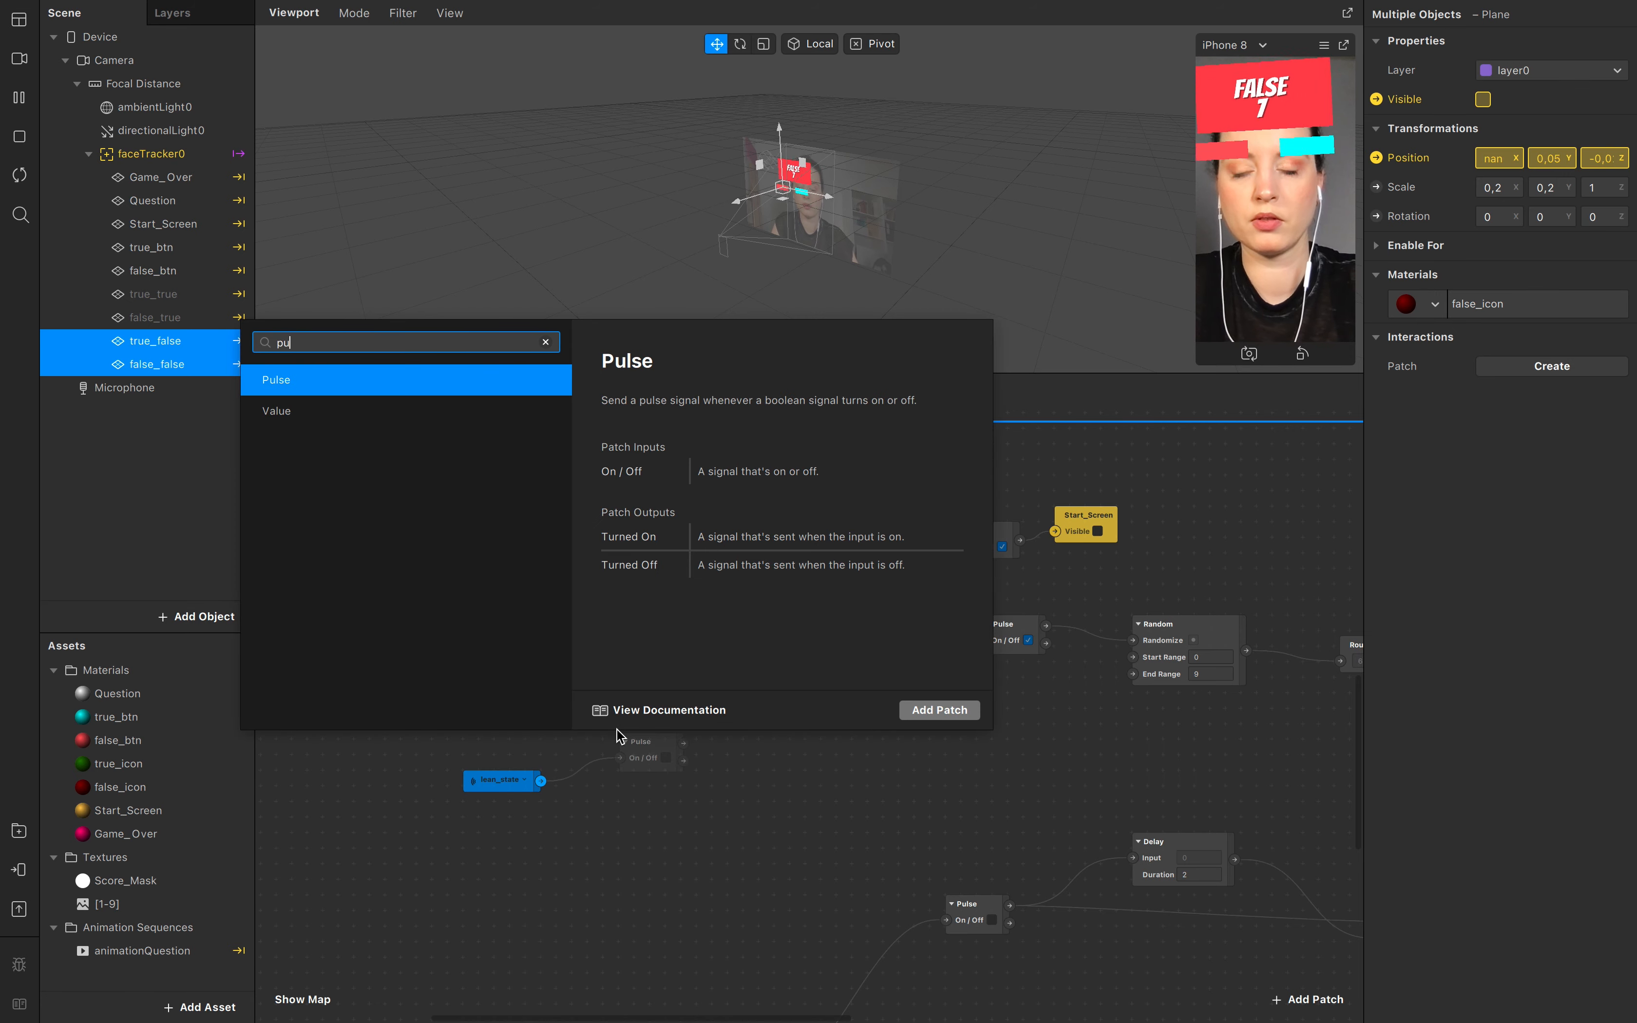
{"action": "key", "text": "BackSpace"}
{"action": "key", "text": "BackSpace"}
{"action": "left_click", "coordinate": [802, 804]}
{"action": "left_click_drag", "start_coordinate": [540, 781], "coordinate": [758, 679]}
{"action": "left_click", "coordinate": [718, 815]}
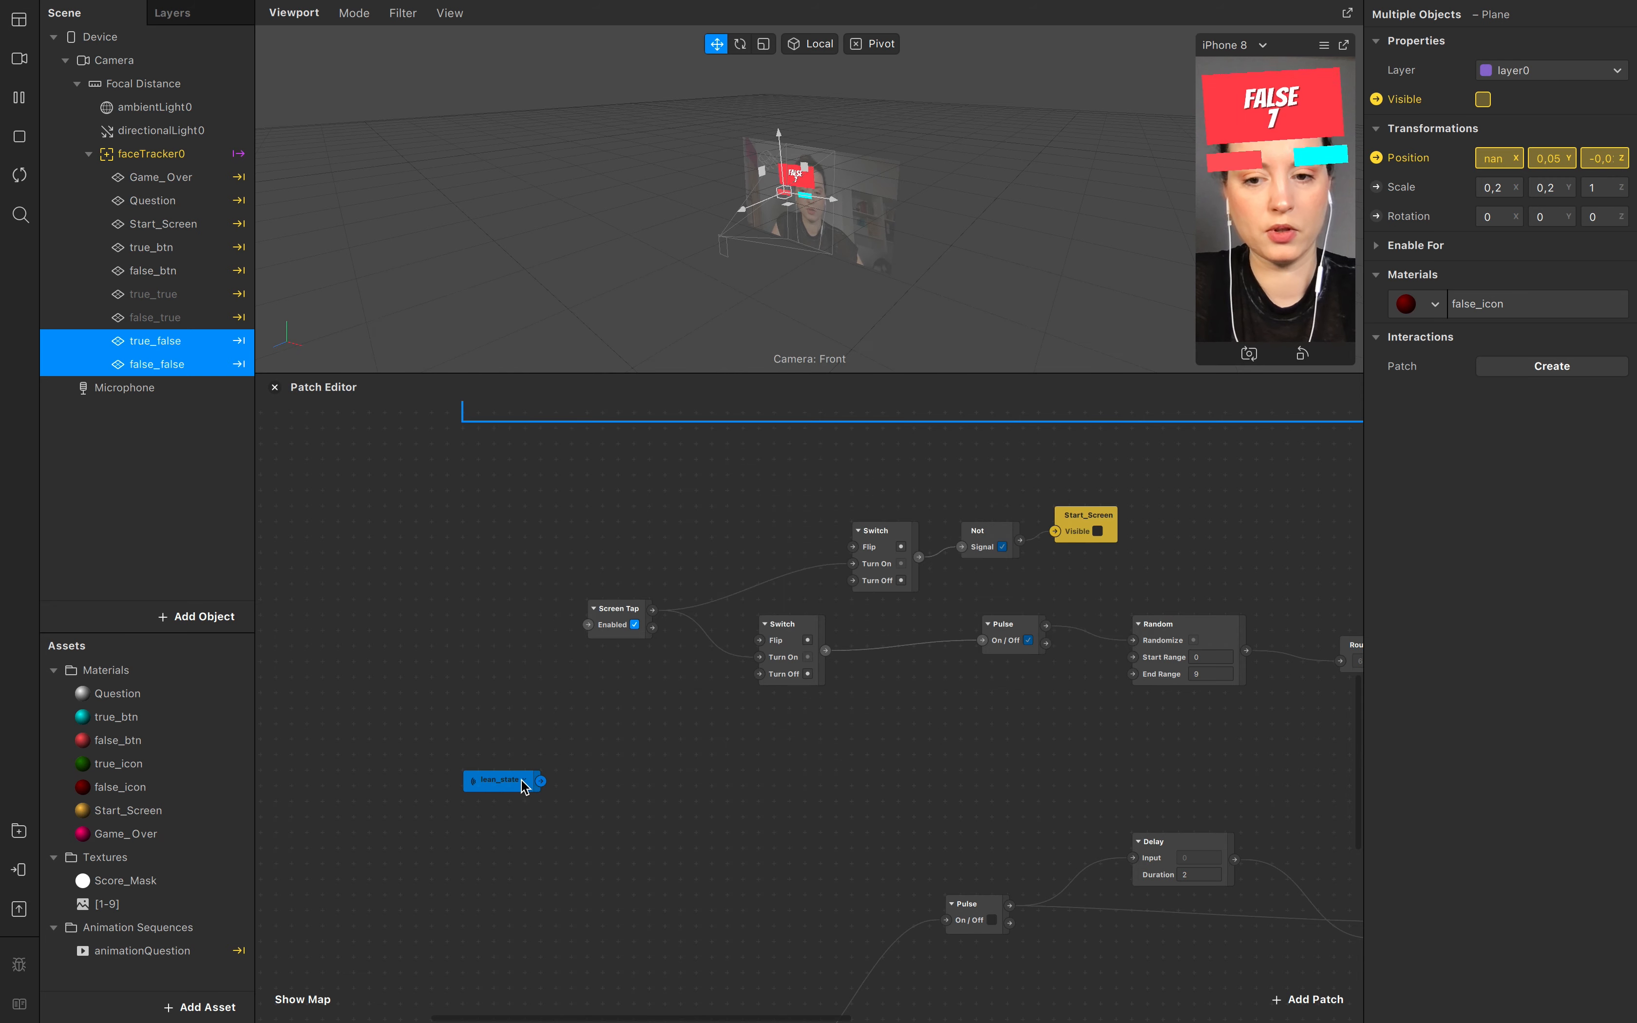
Step: Connect the lean_state receiver through a Pulse patch to the Turn Off input of the question Switch and align the Pulse beside the receiver
{"action": "left_click_drag", "start_coordinate": [540, 782], "coordinate": [759, 674]}
{"action": "scroll", "coordinate": [822, 743], "scroll_direction": "right", "scroll_amount": 4}
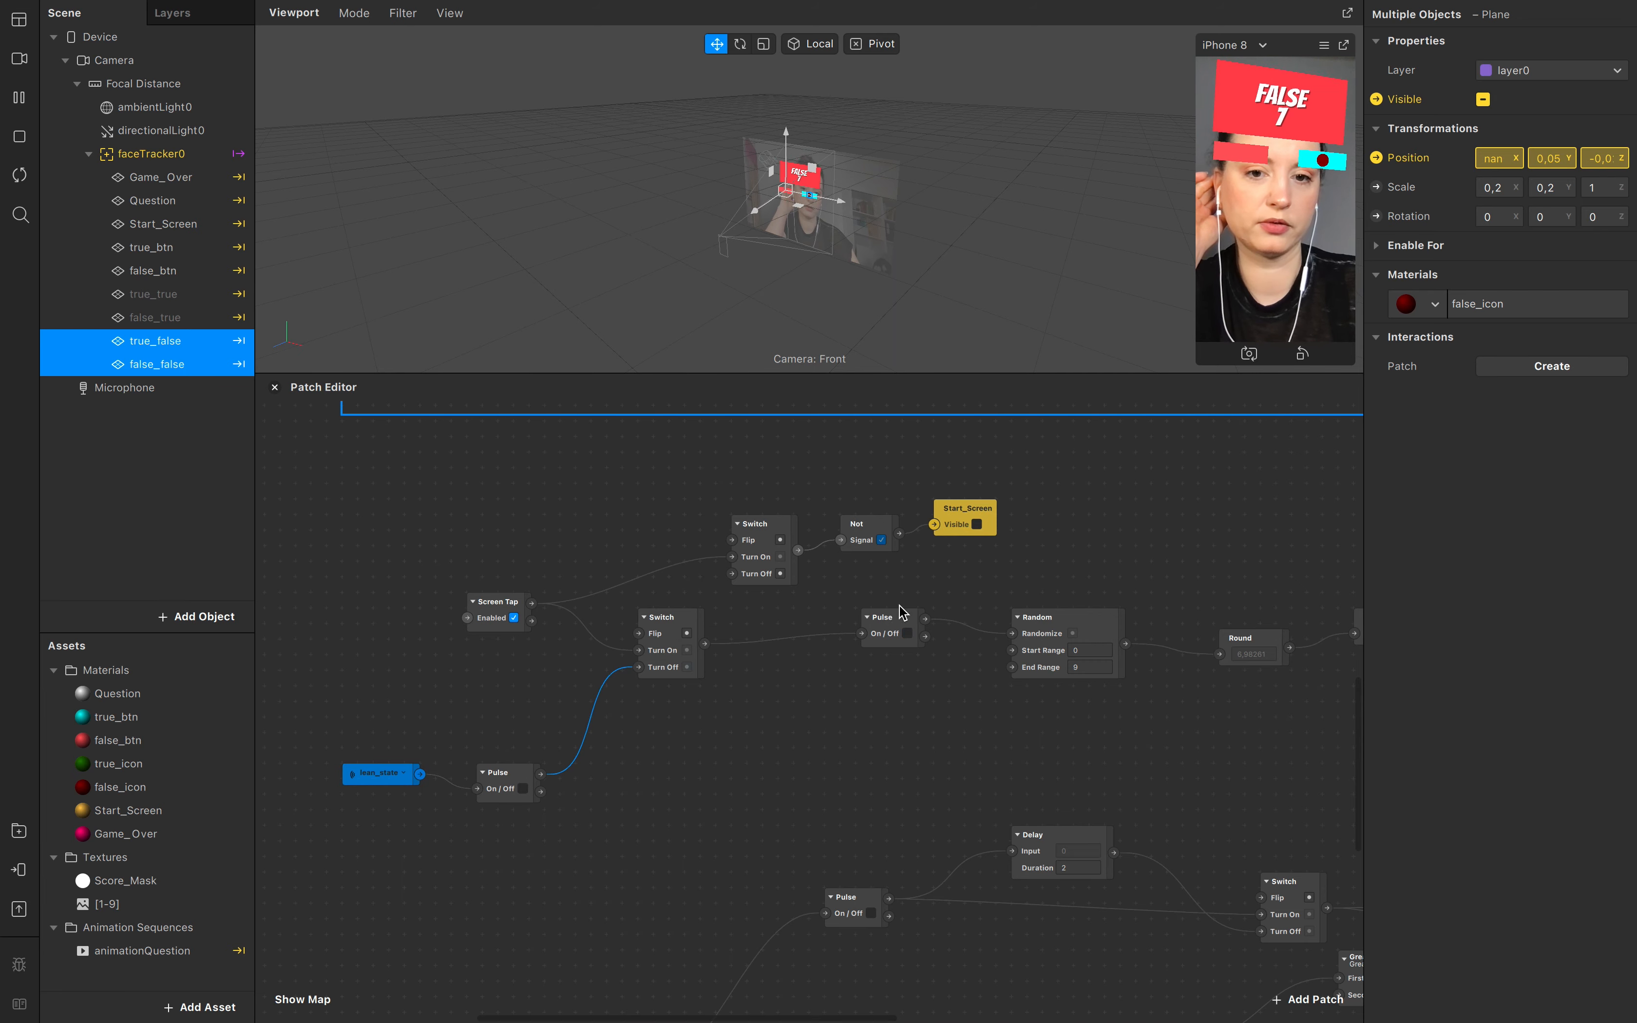
{"action": "left_click_drag", "start_coordinate": [502, 770], "coordinate": [509, 754]}
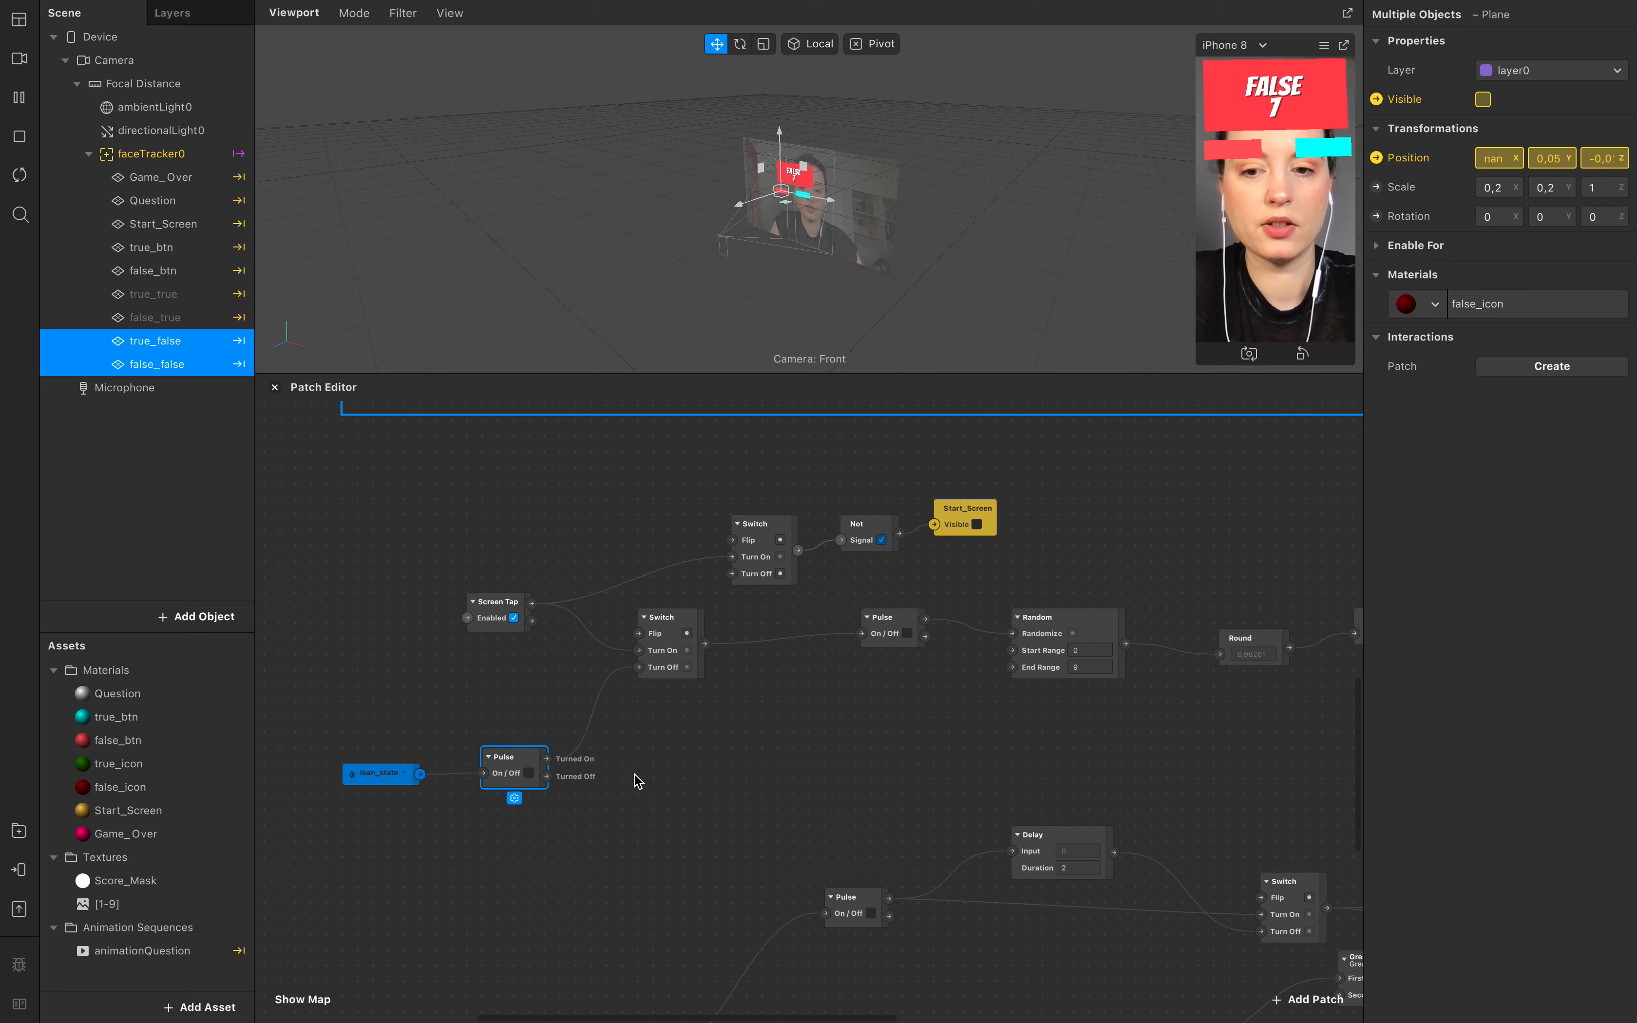
Step: Add a Delay patch with a duration of 2 and place it beside the Pulse fed by the lean_state receiver
{"action": "double_click", "coordinate": [634, 806]}
{"action": "type", "text": "dela"}
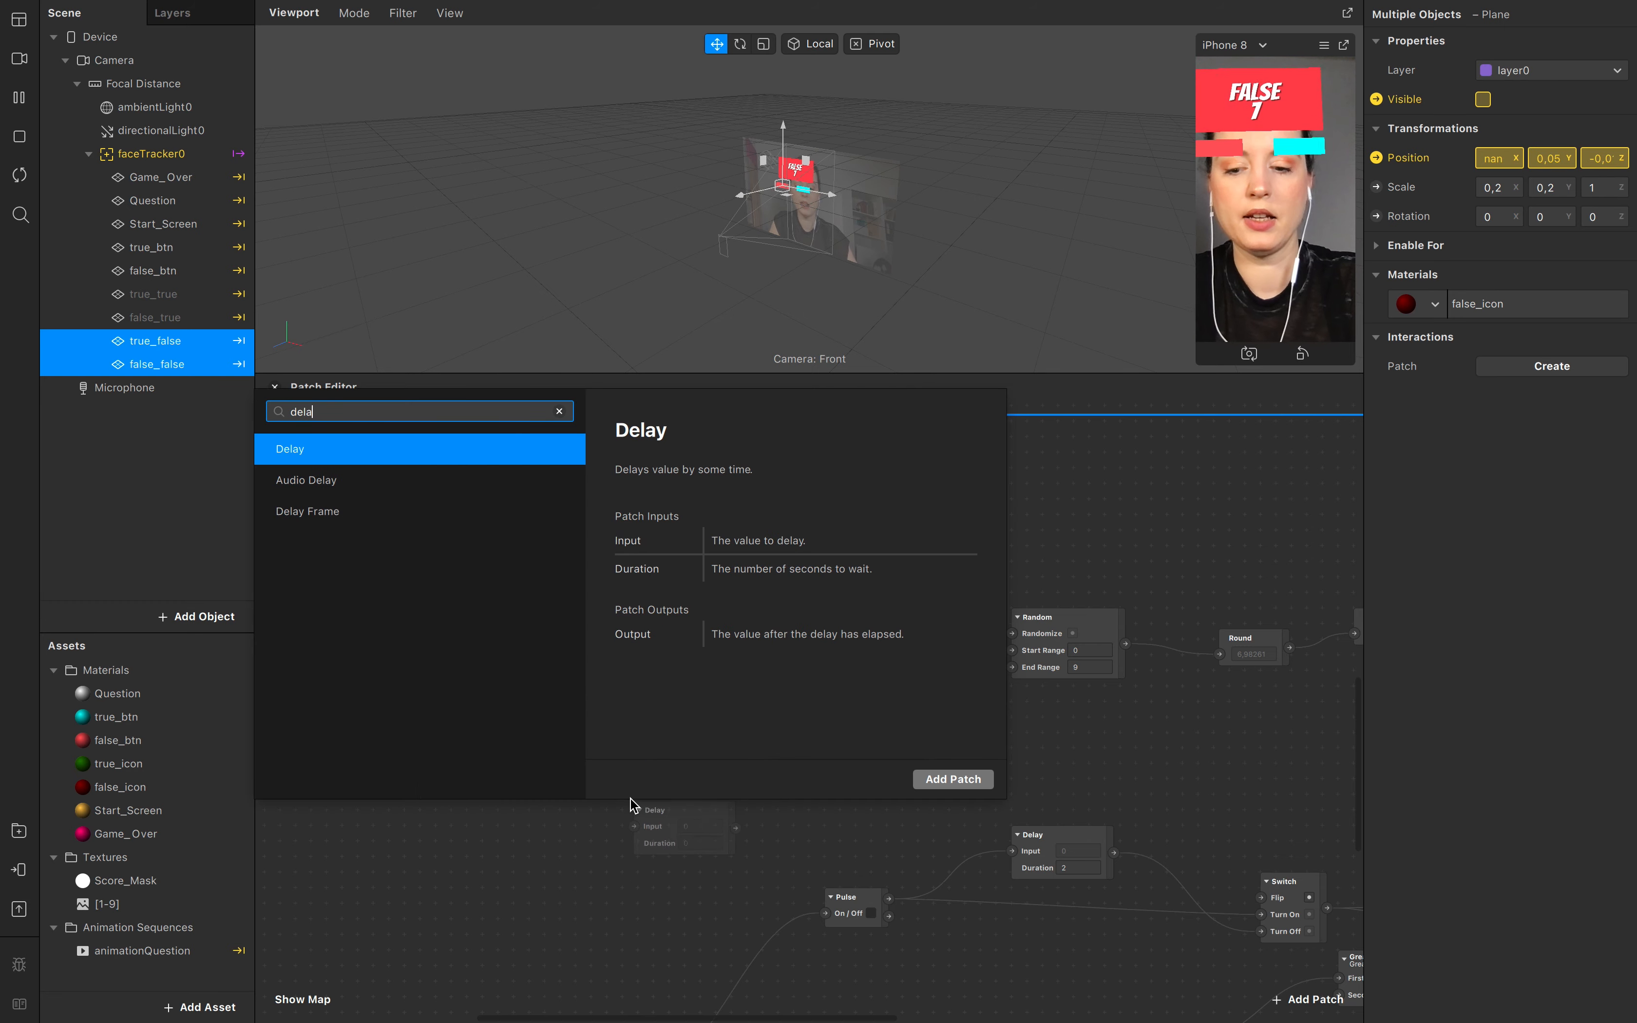
{"action": "key", "text": "Return"}
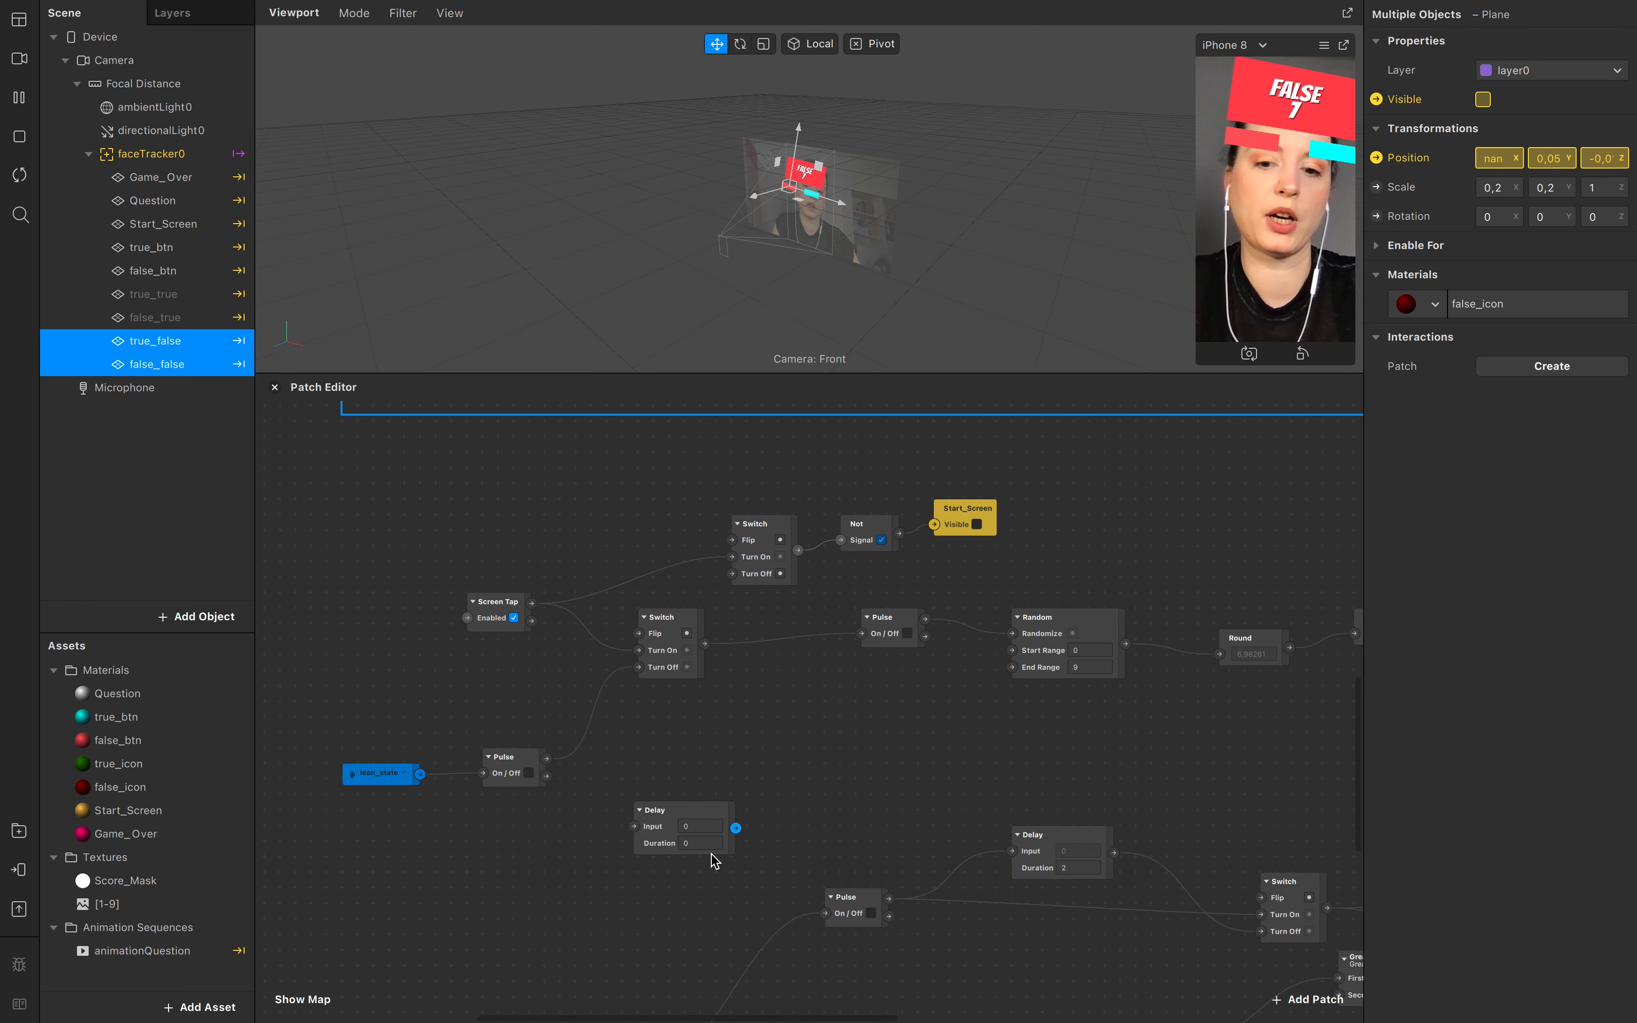
{"action": "left_click", "coordinate": [700, 843]}
{"action": "type", "text": "2"}
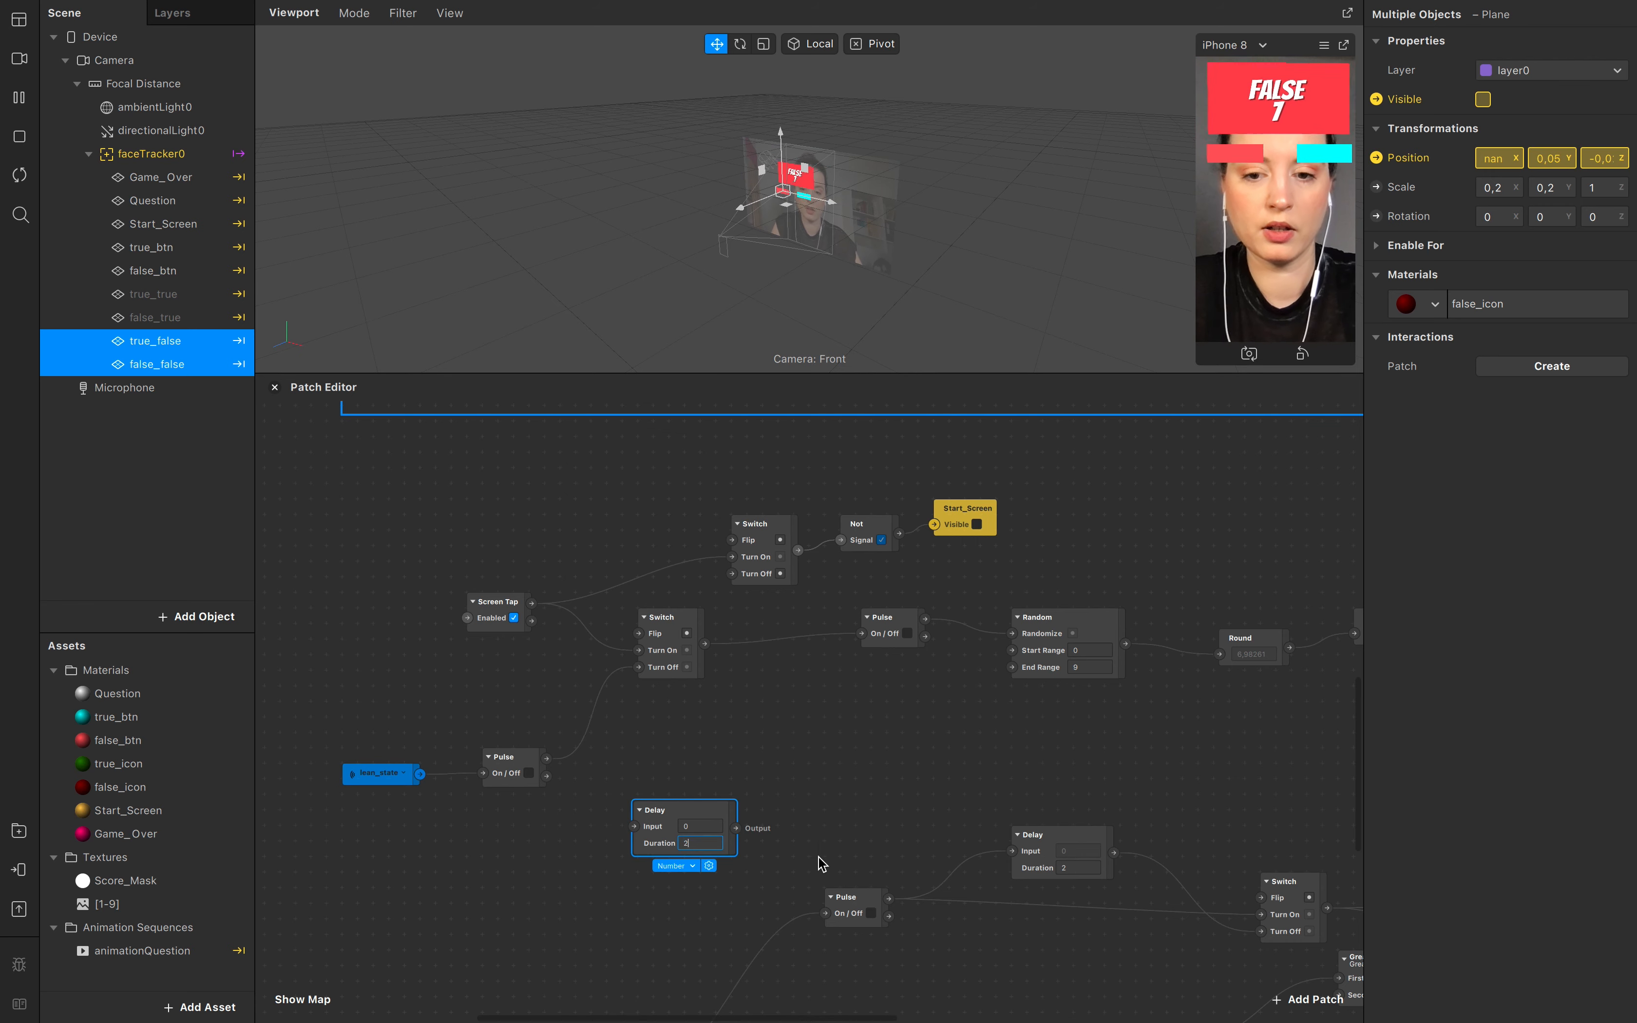
{"action": "left_click", "coordinate": [775, 775]}
{"action": "left_click_drag", "start_coordinate": [691, 810], "coordinate": [696, 757]}
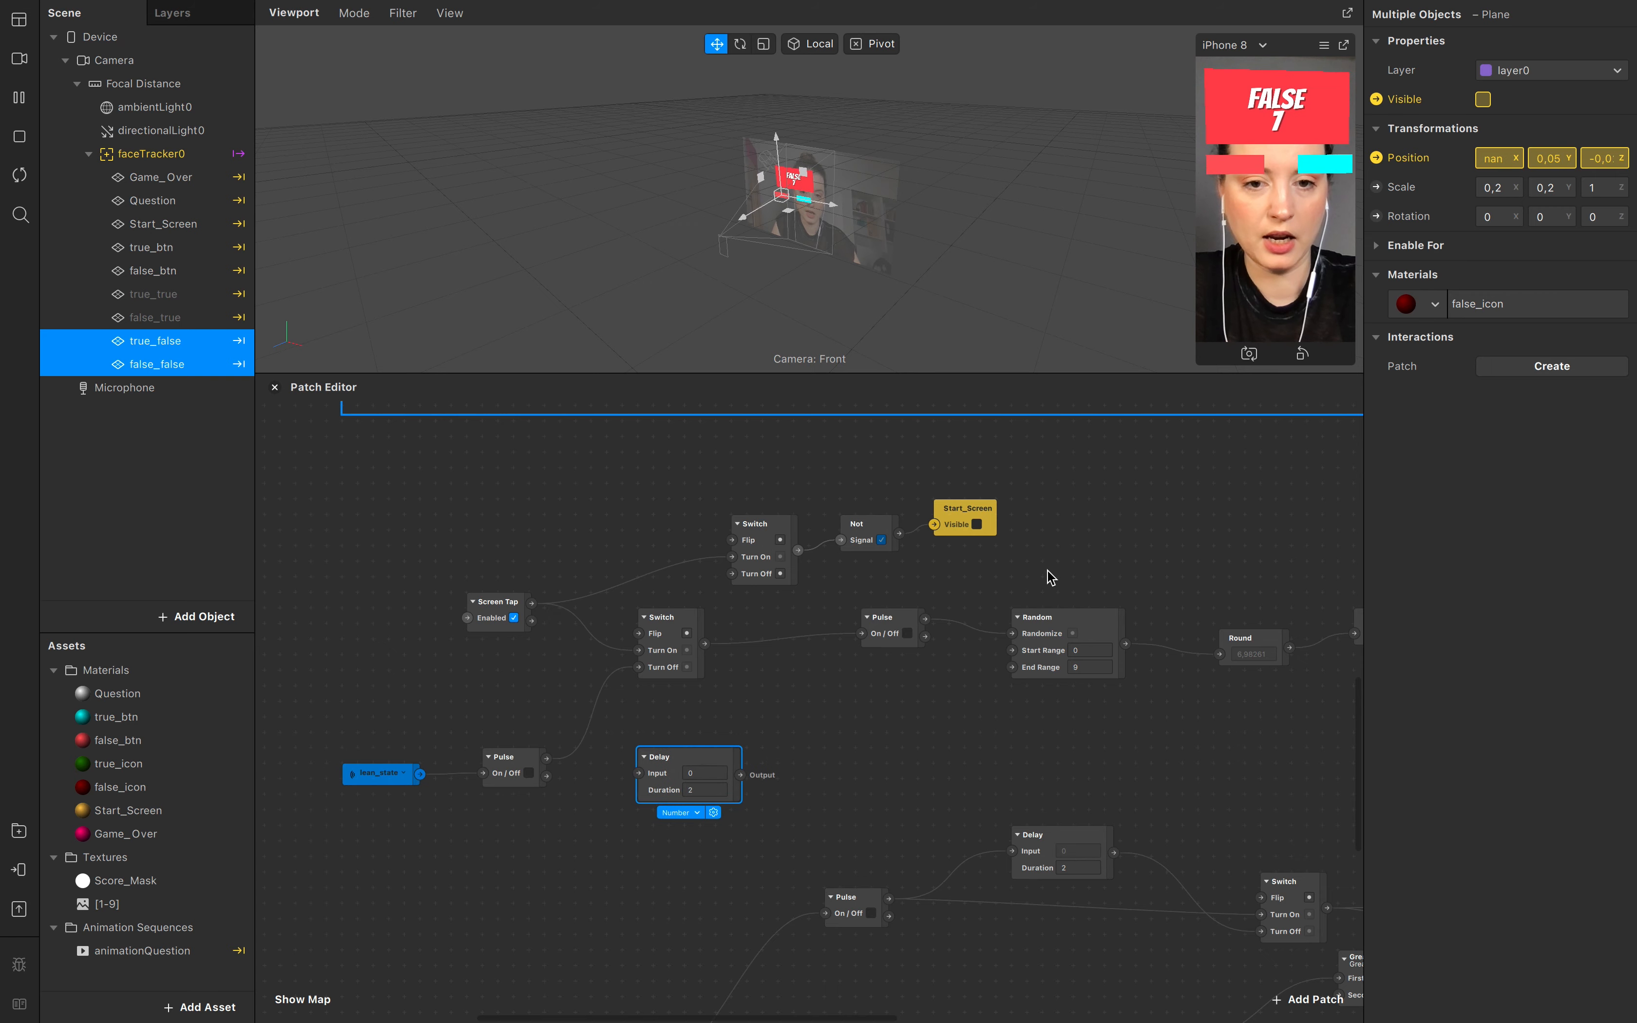
Step: Add an Or patch beside the question Switch and feed its First Boolean from that Switch's output
{"action": "double_click", "coordinate": [796, 685]}
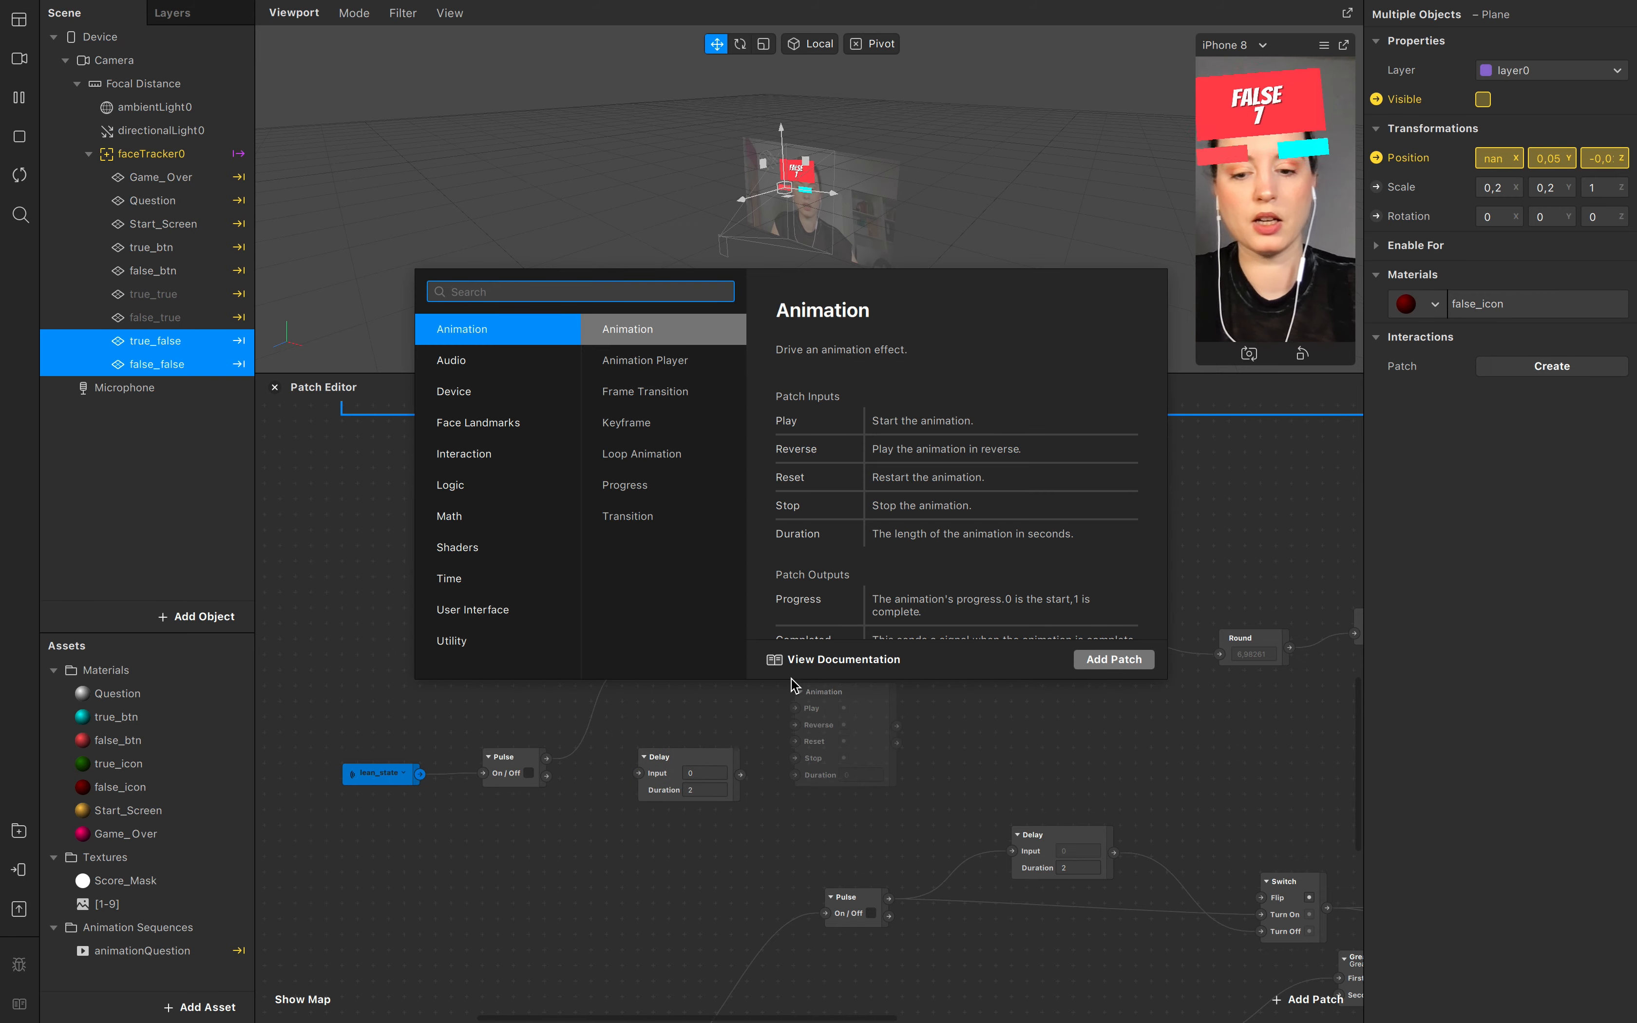
{"action": "type", "text": "or"}
{"action": "key", "text": "Return"}
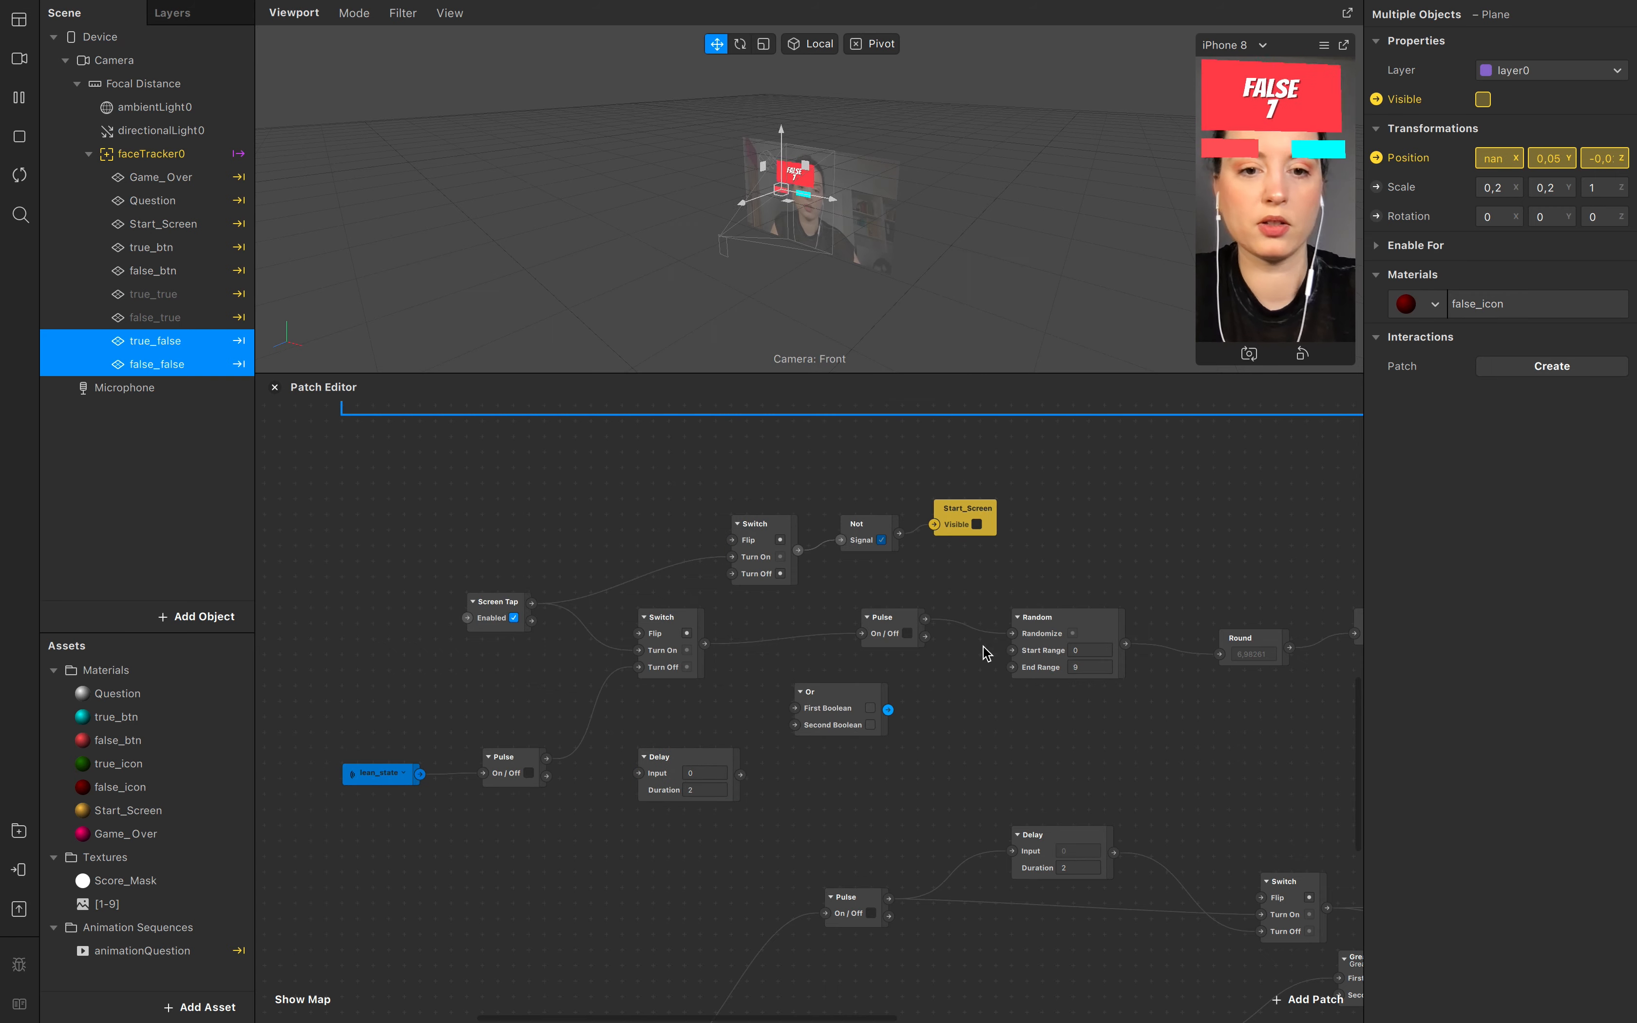
{"action": "left_click", "coordinate": [836, 698]}
{"action": "left_click_drag", "start_coordinate": [836, 698], "coordinate": [763, 680]}
Step: Add a Switch patch next to the new Delay, below the Or patch
{"action": "right_click", "coordinate": [801, 808]}
{"action": "type", "text": "sw"}
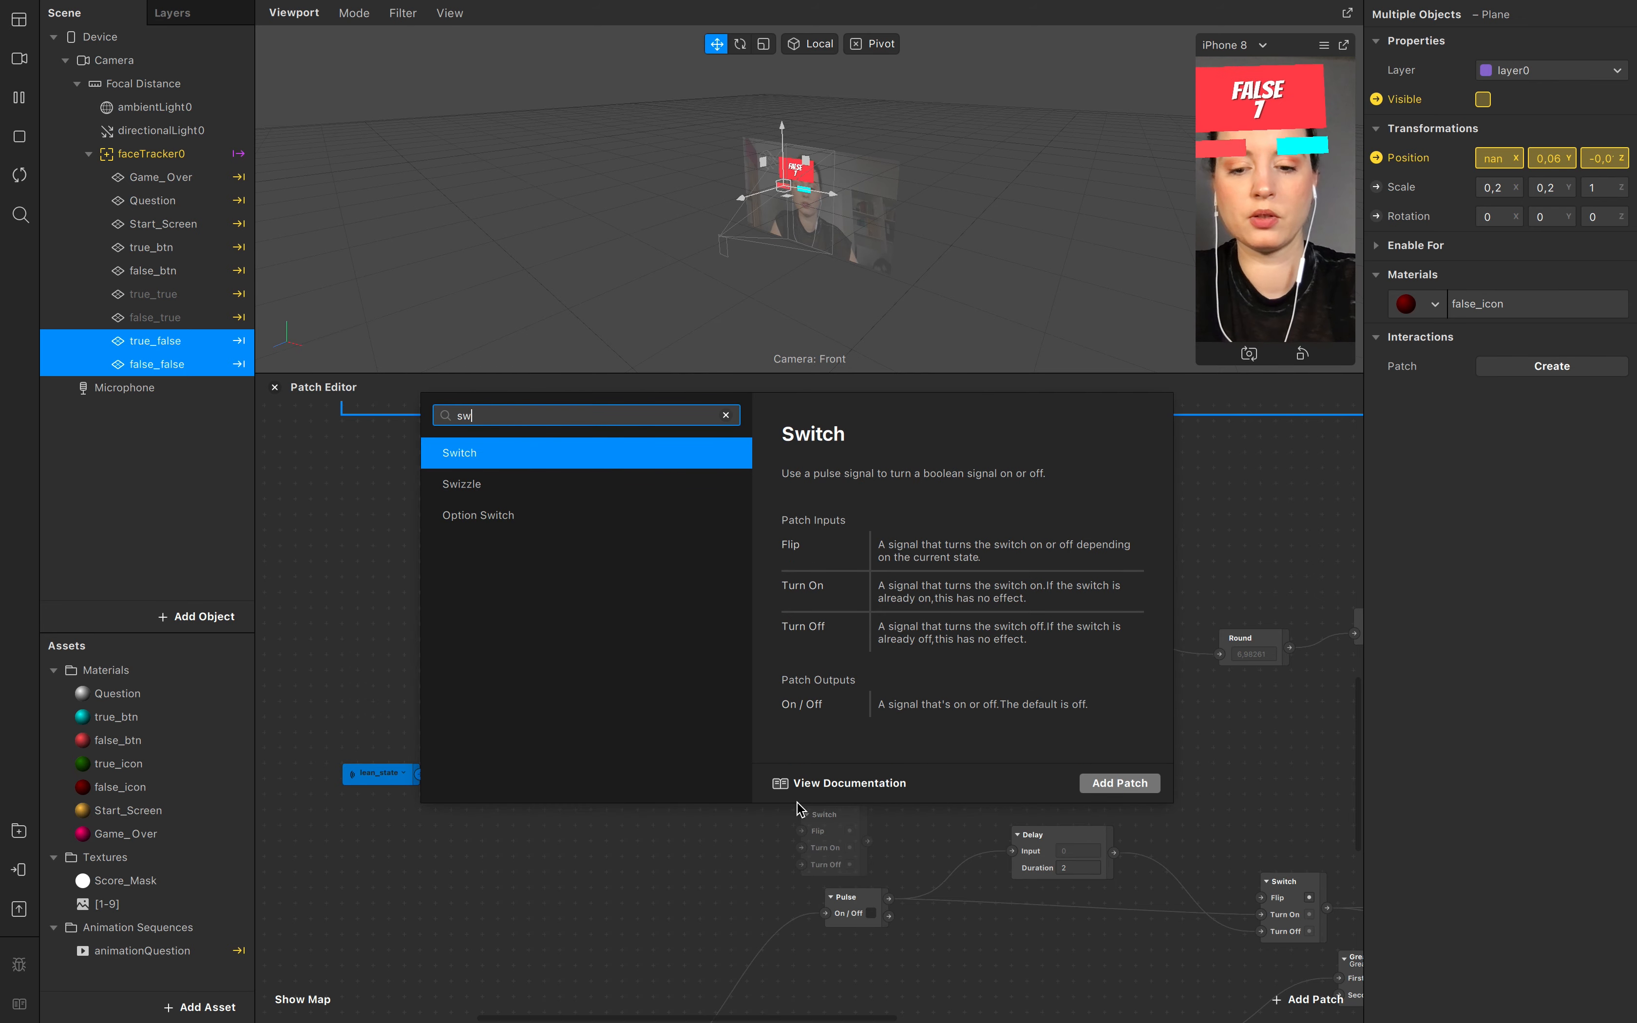
{"action": "key", "text": "Return"}
{"action": "left_click_drag", "start_coordinate": [835, 817], "coordinate": [775, 751]}
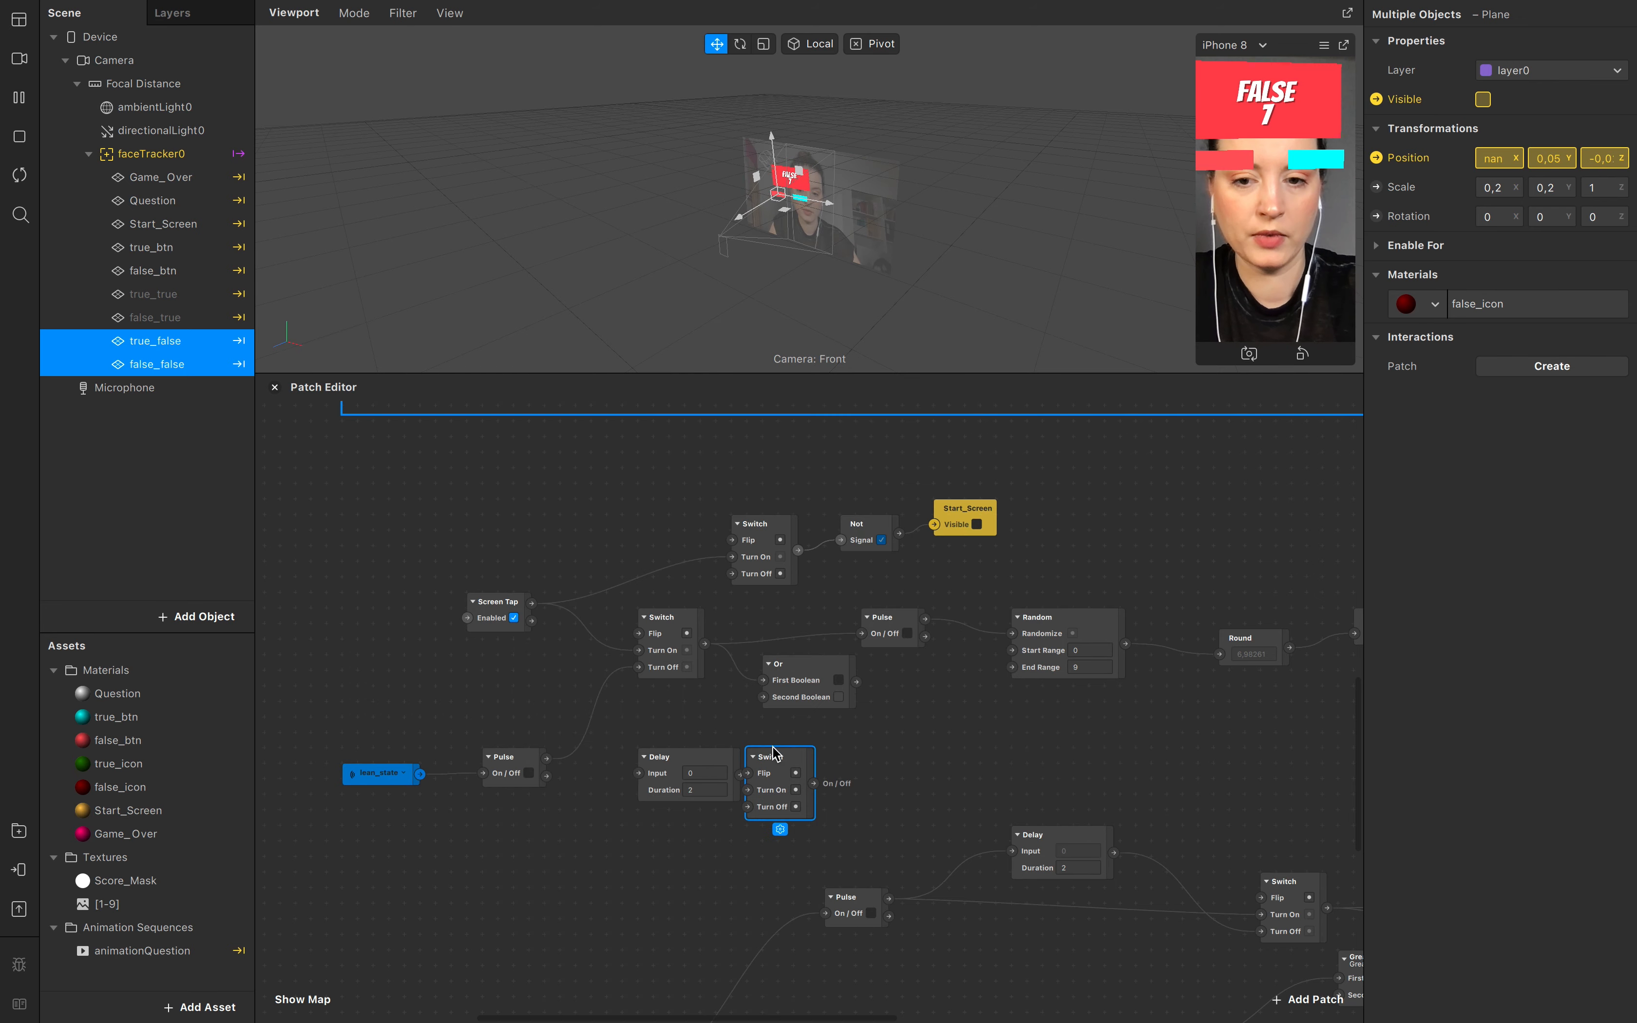
Step: Shift the lean_state receiver, its Pulse, the Delay and the new Switch leftward to make room between the patches
{"action": "left_click_drag", "start_coordinate": [812, 829], "coordinate": [369, 758]}
{"action": "left_click", "coordinate": [671, 826]}
{"action": "left_click_drag", "start_coordinate": [685, 847], "coordinate": [331, 735]}
{"action": "left_click_drag", "start_coordinate": [697, 771], "coordinate": [586, 770]}
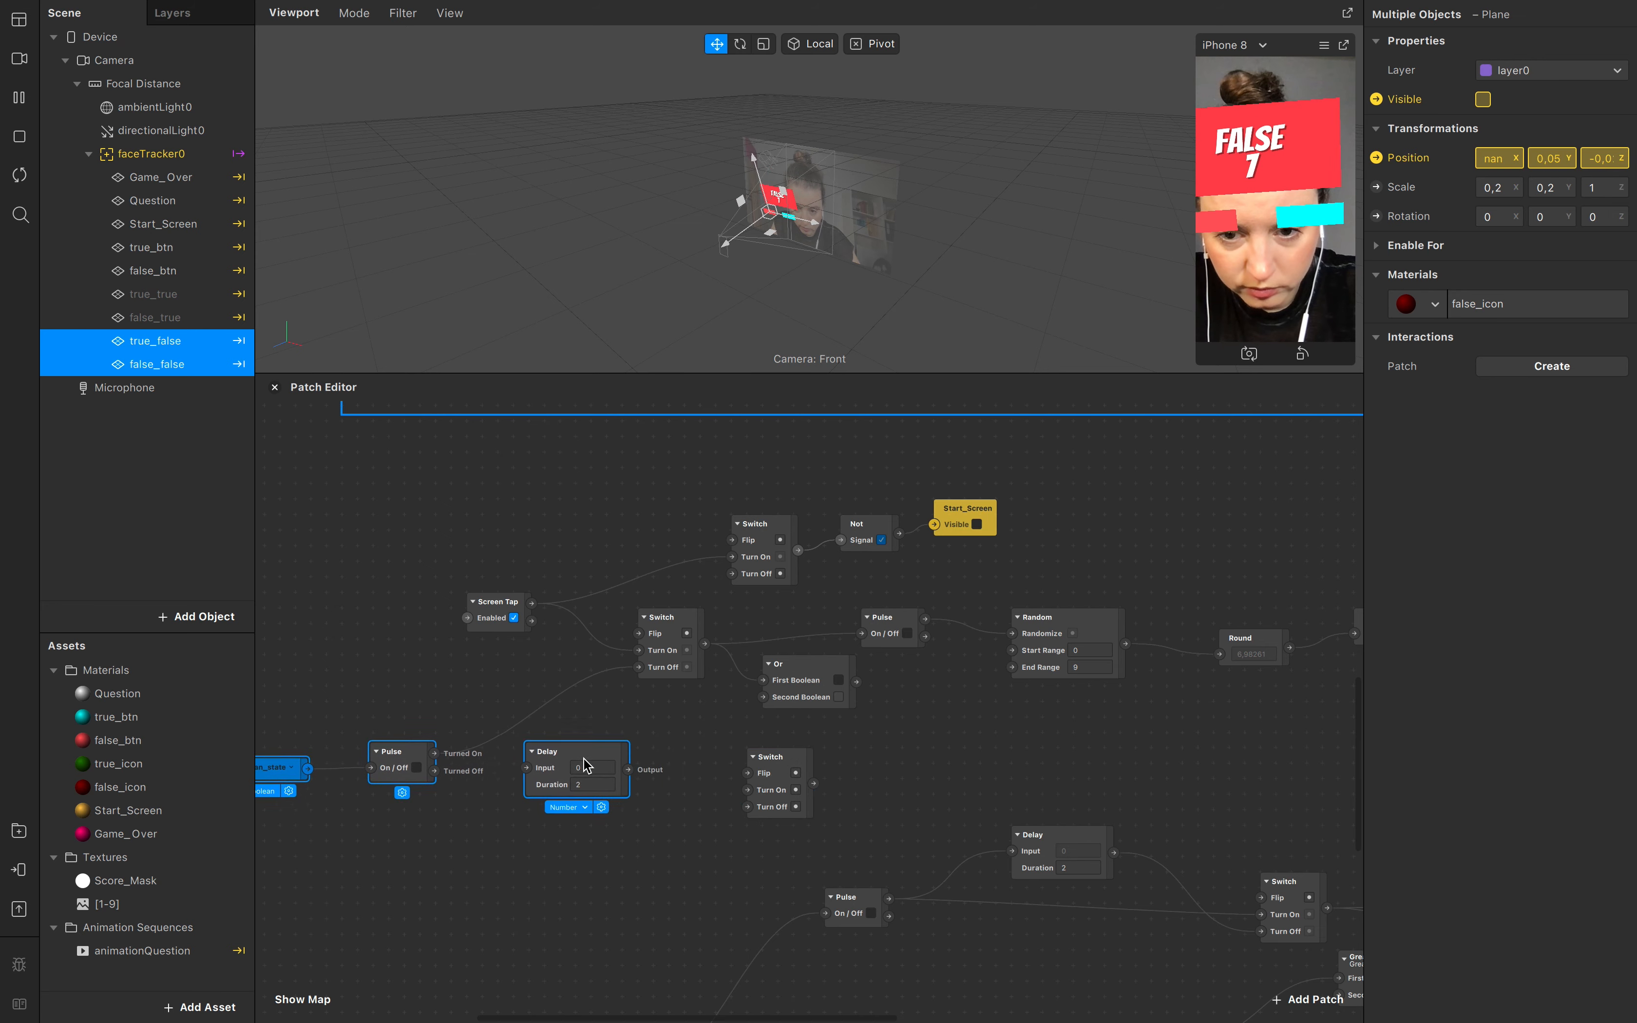
{"action": "left_click_drag", "start_coordinate": [766, 756], "coordinate": [666, 757]}
Step: Connect the lean_state Pulse to the Delay's Input and the Delay's output to the new Switch's Turn On
{"action": "scroll", "coordinate": [802, 847], "scroll_direction": "left", "scroll_amount": 5}
{"action": "left_click", "coordinate": [673, 846]}
{"action": "left_click_drag", "start_coordinate": [677, 853], "coordinate": [450, 753]}
{"action": "left_click_drag", "start_coordinate": [749, 774], "coordinate": [841, 802]}
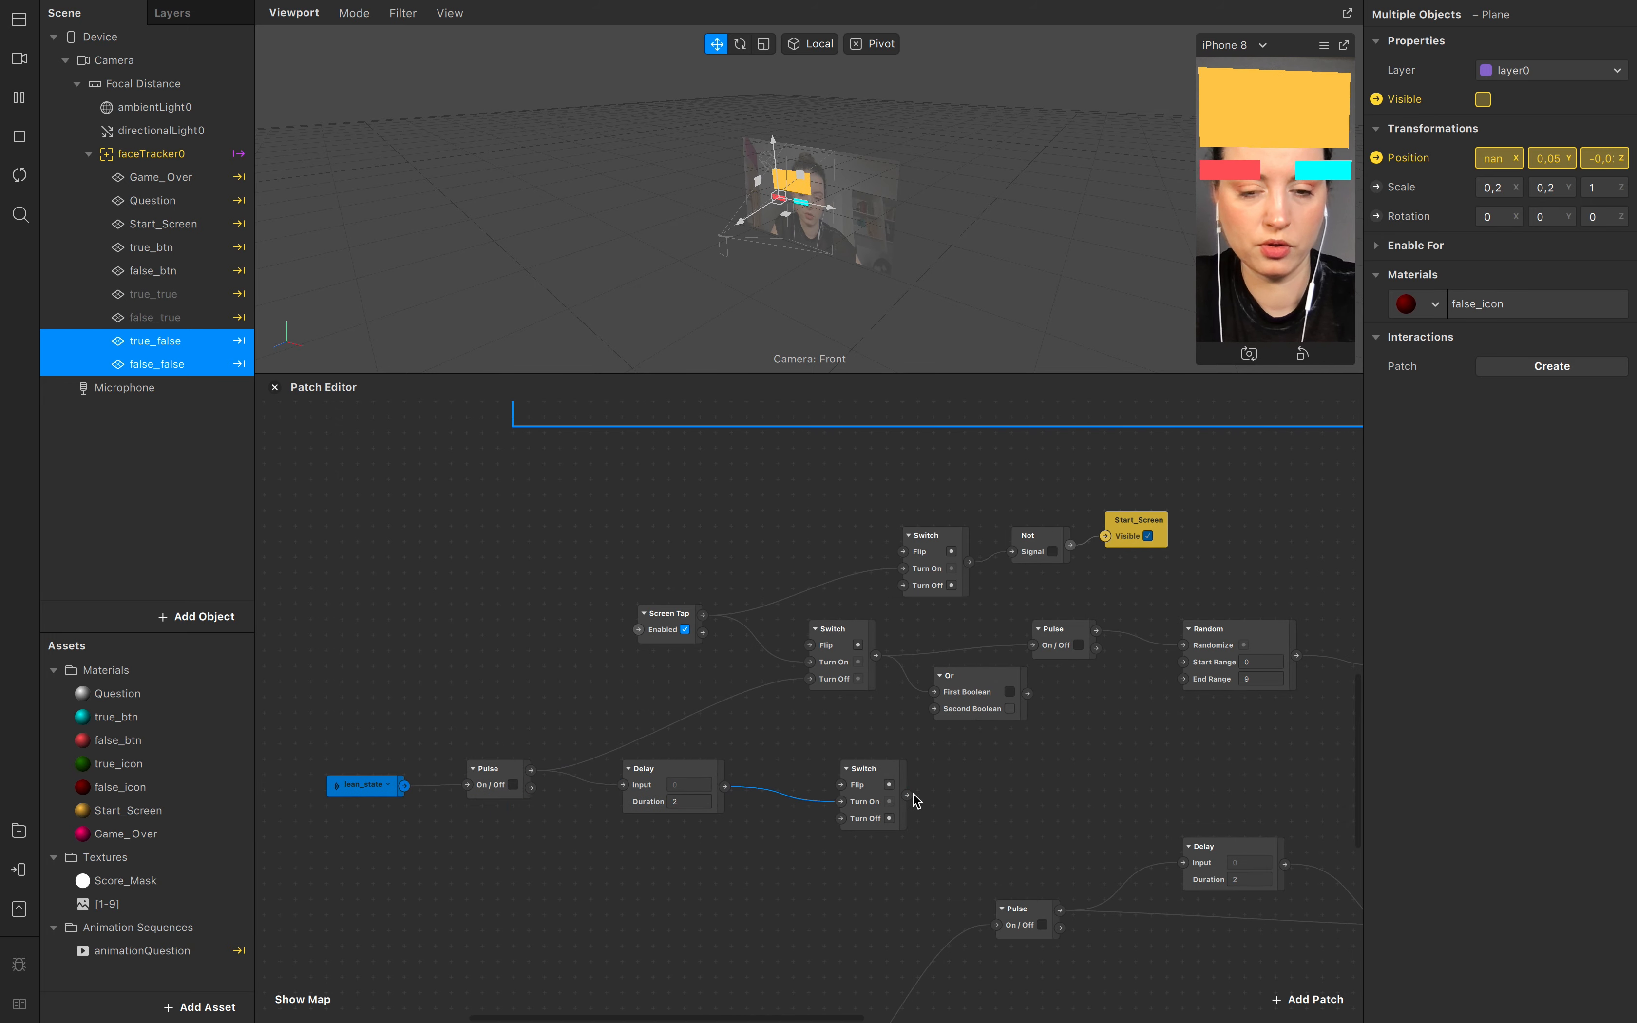
Step: Feed the delayed Switch into the Or's Second Boolean and route the Or output to the Pulse before Random, then test the screen tap
{"action": "left_click", "coordinate": [885, 780]}
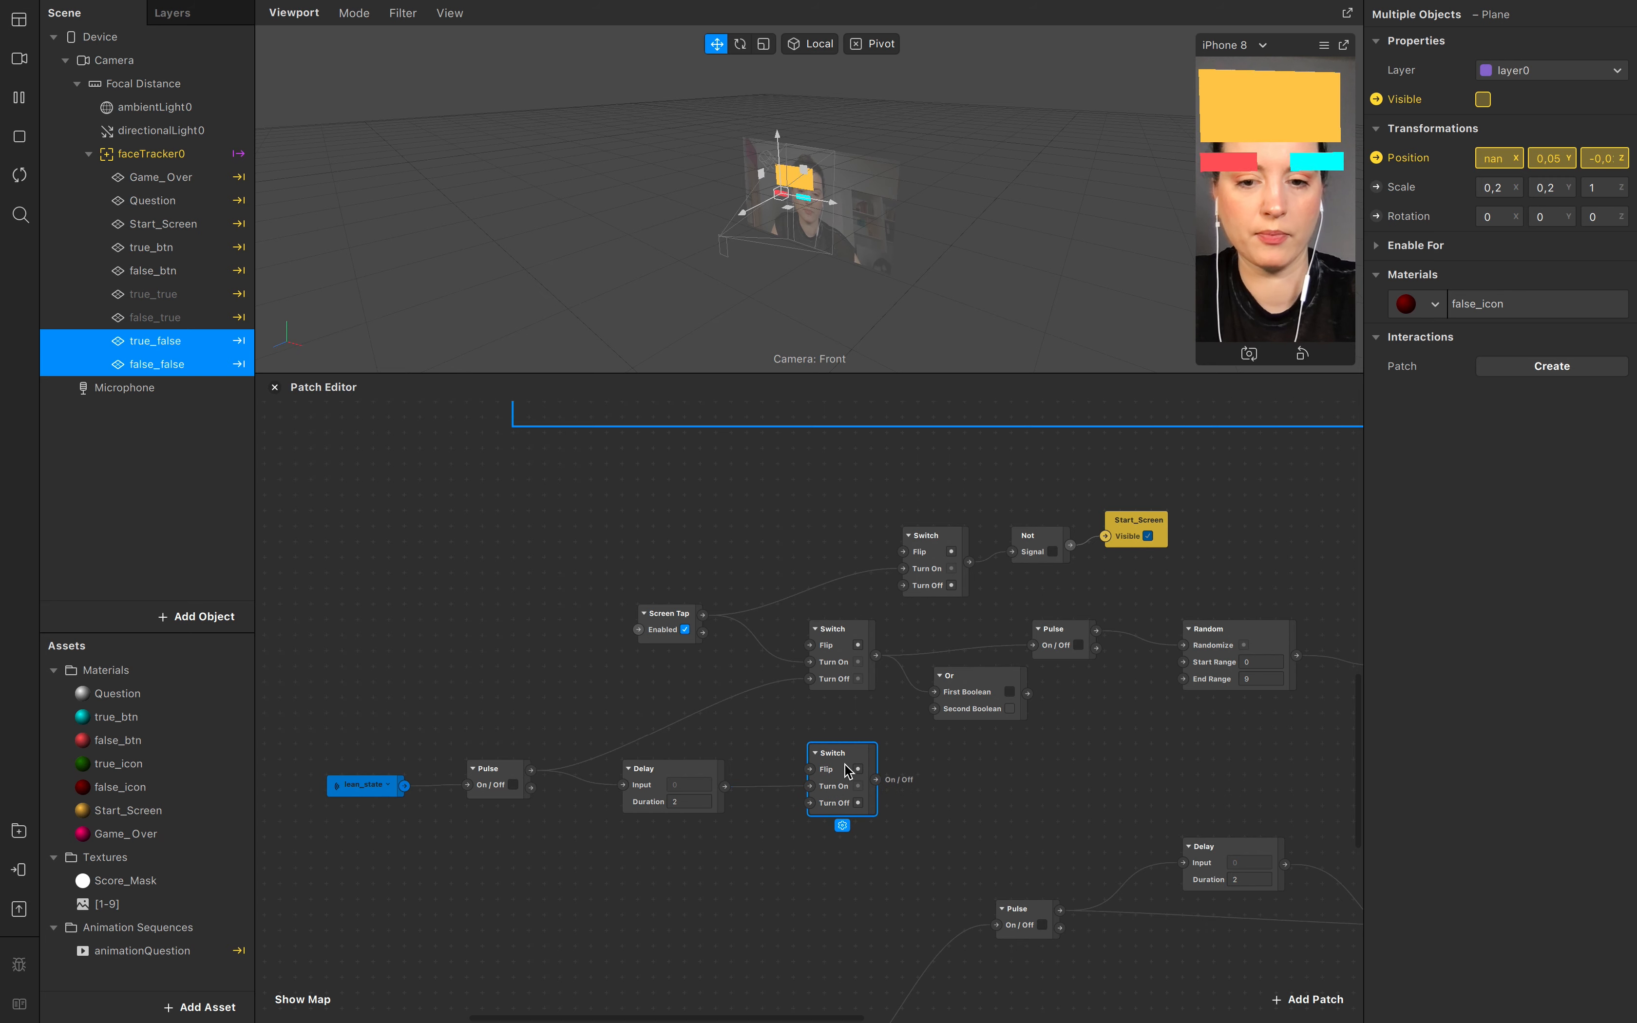
{"action": "left_click_drag", "start_coordinate": [877, 784], "coordinate": [934, 708]}
{"action": "scroll", "coordinate": [961, 782], "scroll_direction": "left", "scroll_amount": 2}
{"action": "scroll", "coordinate": [960, 782], "scroll_direction": "up", "scroll_amount": 1}
{"action": "left_click_drag", "start_coordinate": [1092, 851], "coordinate": [649, 757]}
{"action": "scroll", "coordinate": [1242, 750], "scroll_direction": "right", "scroll_amount": 5}
{"action": "mouse_move", "coordinate": [969, 682]}
{"action": "left_mouse_down"}
{"action": "mouse_move", "coordinate": [1010, 704]}
{"action": "mouse_move", "coordinate": [966, 695]}
{"action": "left_mouse_up"}
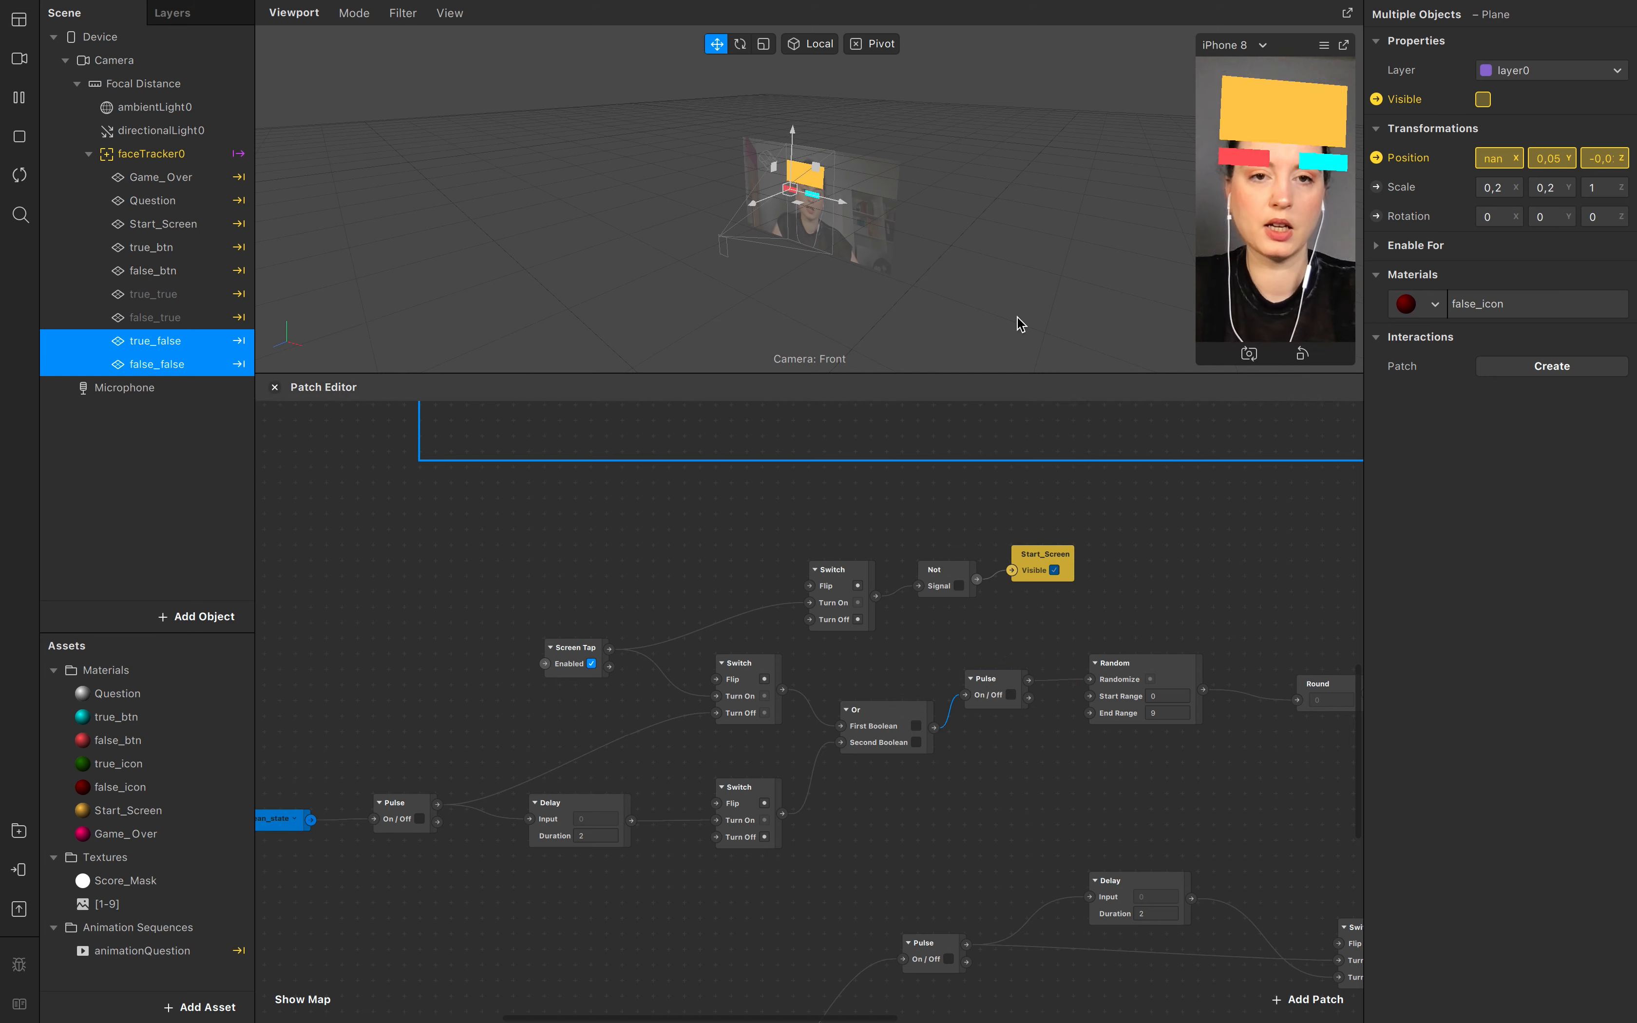
{"action": "left_click", "coordinate": [1294, 300]}
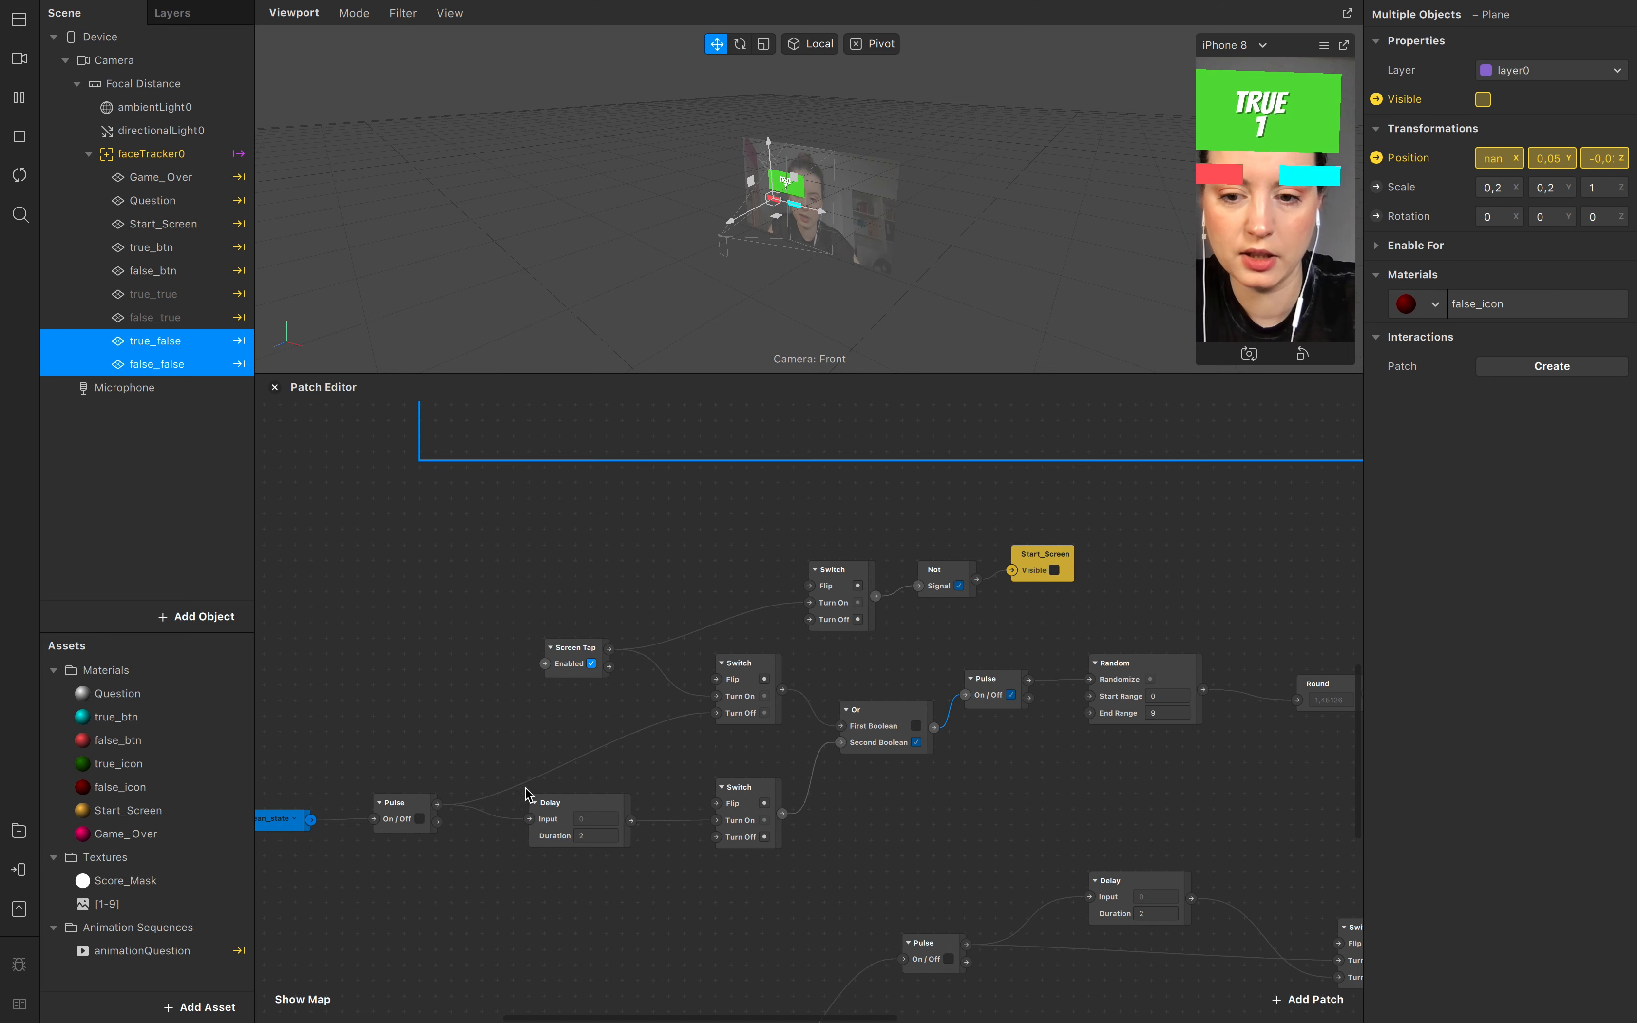
Step: Chain a second Delay with a duration of 1 from the first Delay's output into the Turn Off input of the delayed Switch
{"action": "left_click_drag", "start_coordinate": [602, 823], "coordinate": [542, 849]}
{"action": "double_click", "coordinate": [592, 887]}
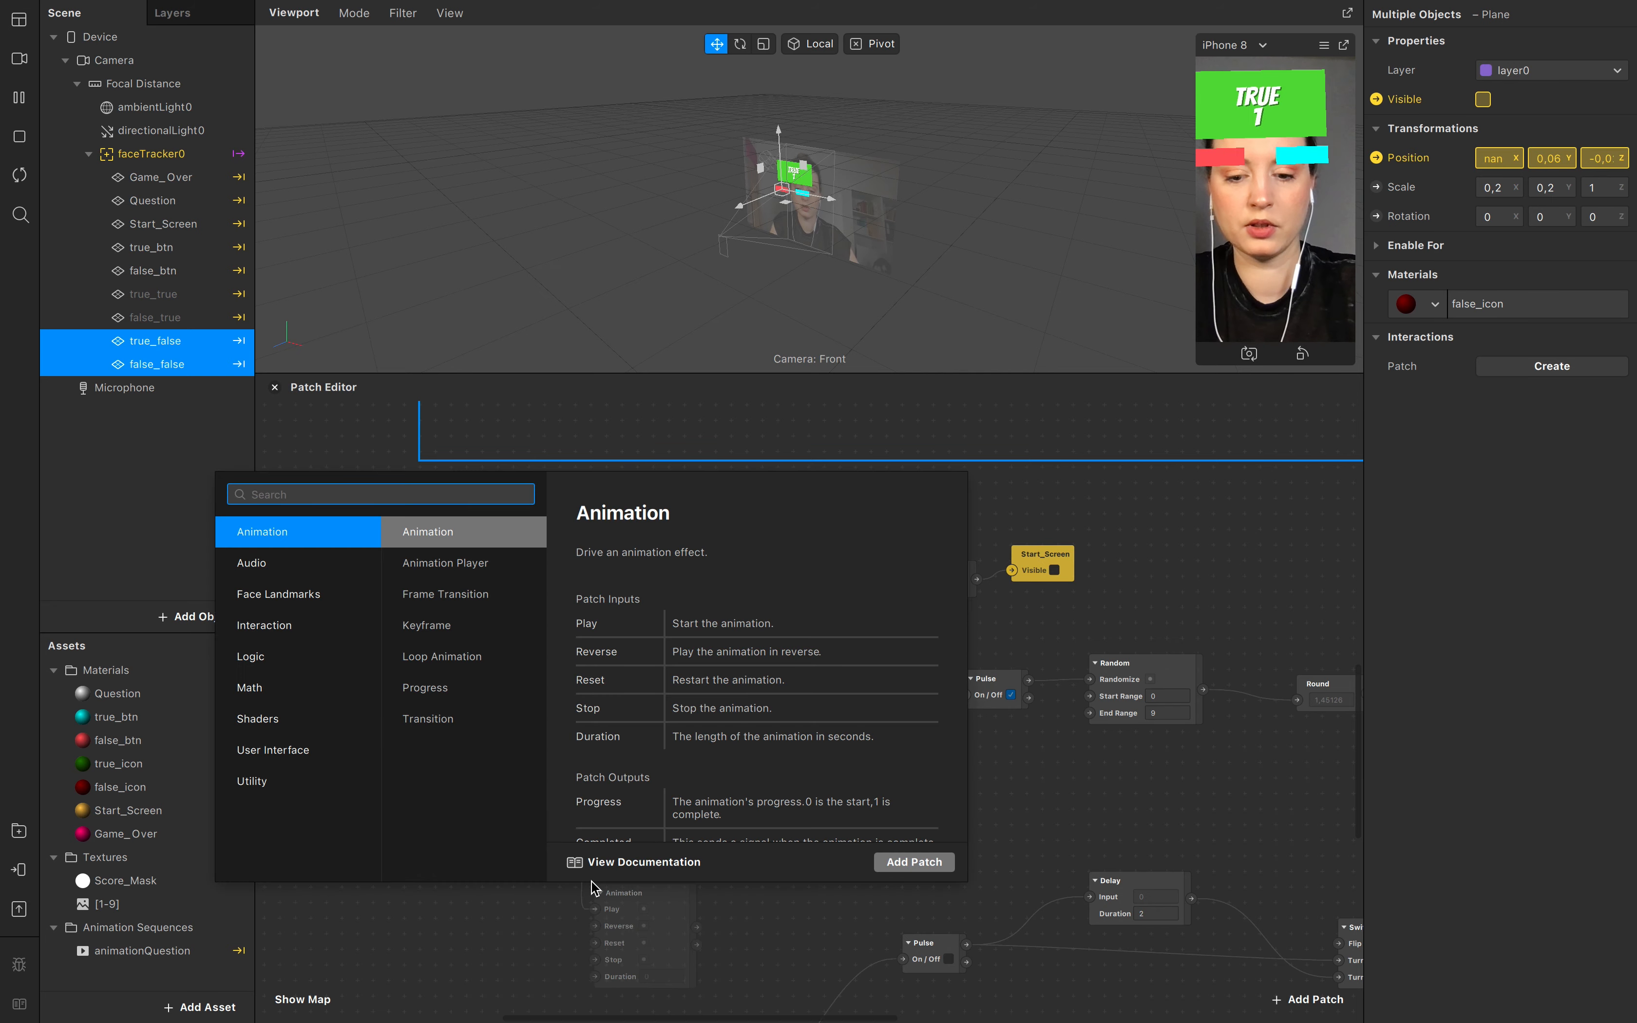
{"action": "type", "text": "dela"}
{"action": "key", "text": "Return"}
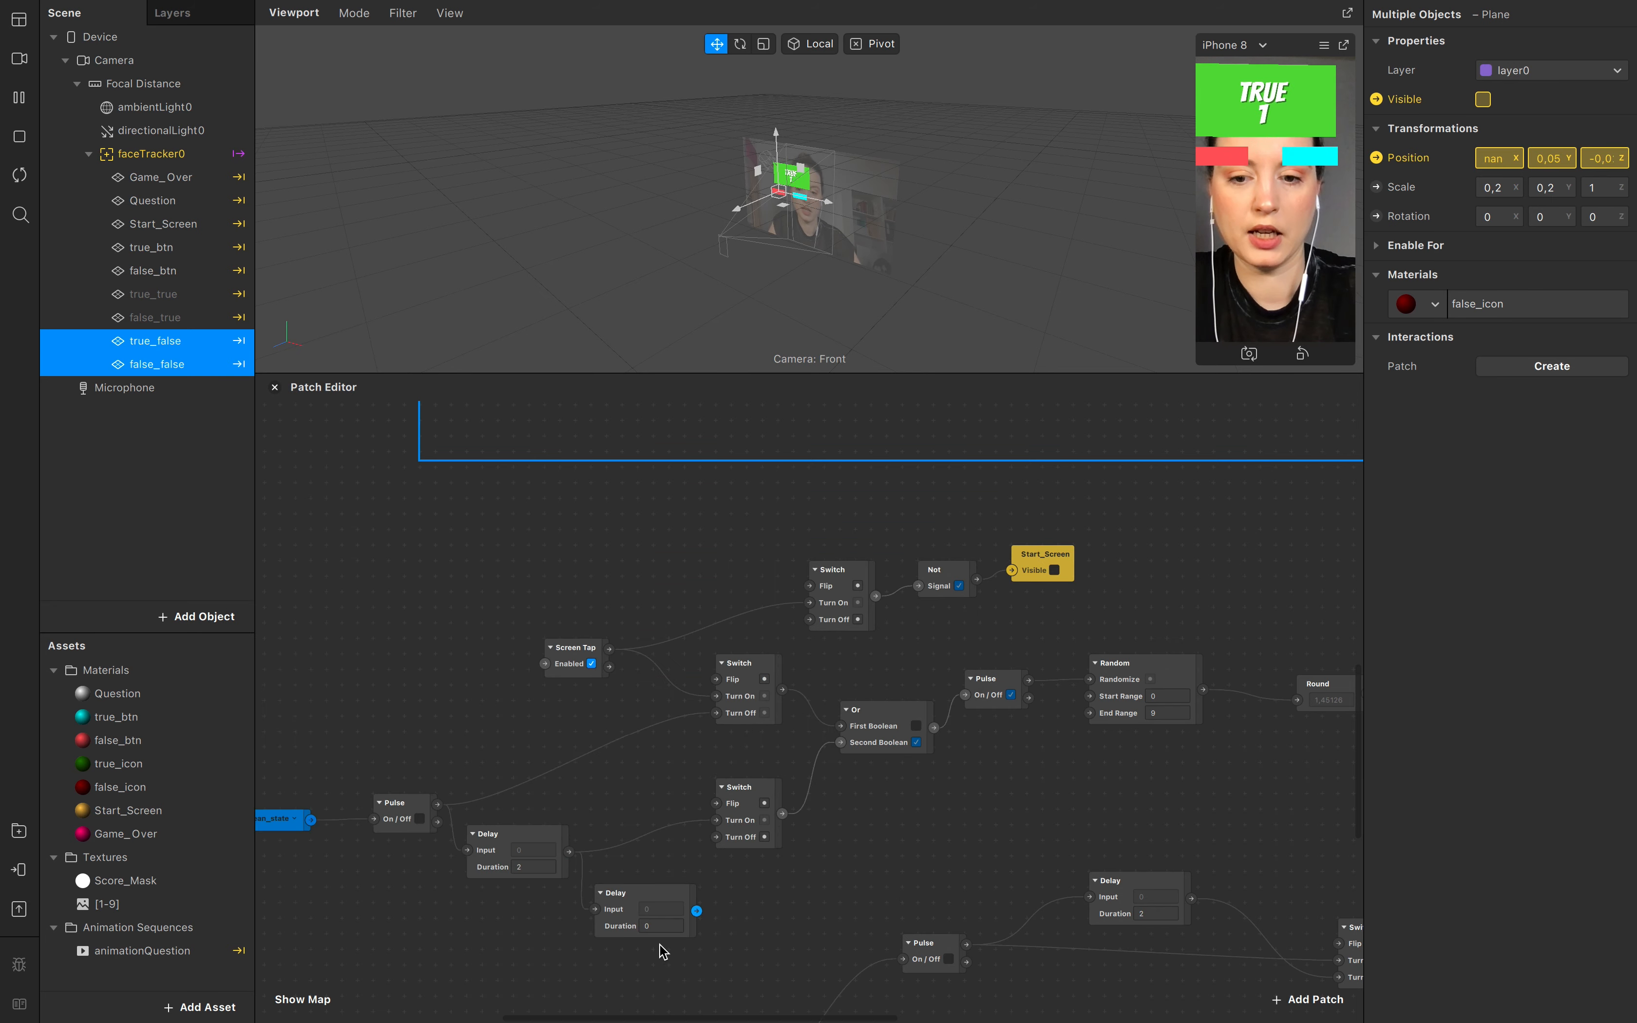
{"action": "left_click", "coordinate": [655, 930]}
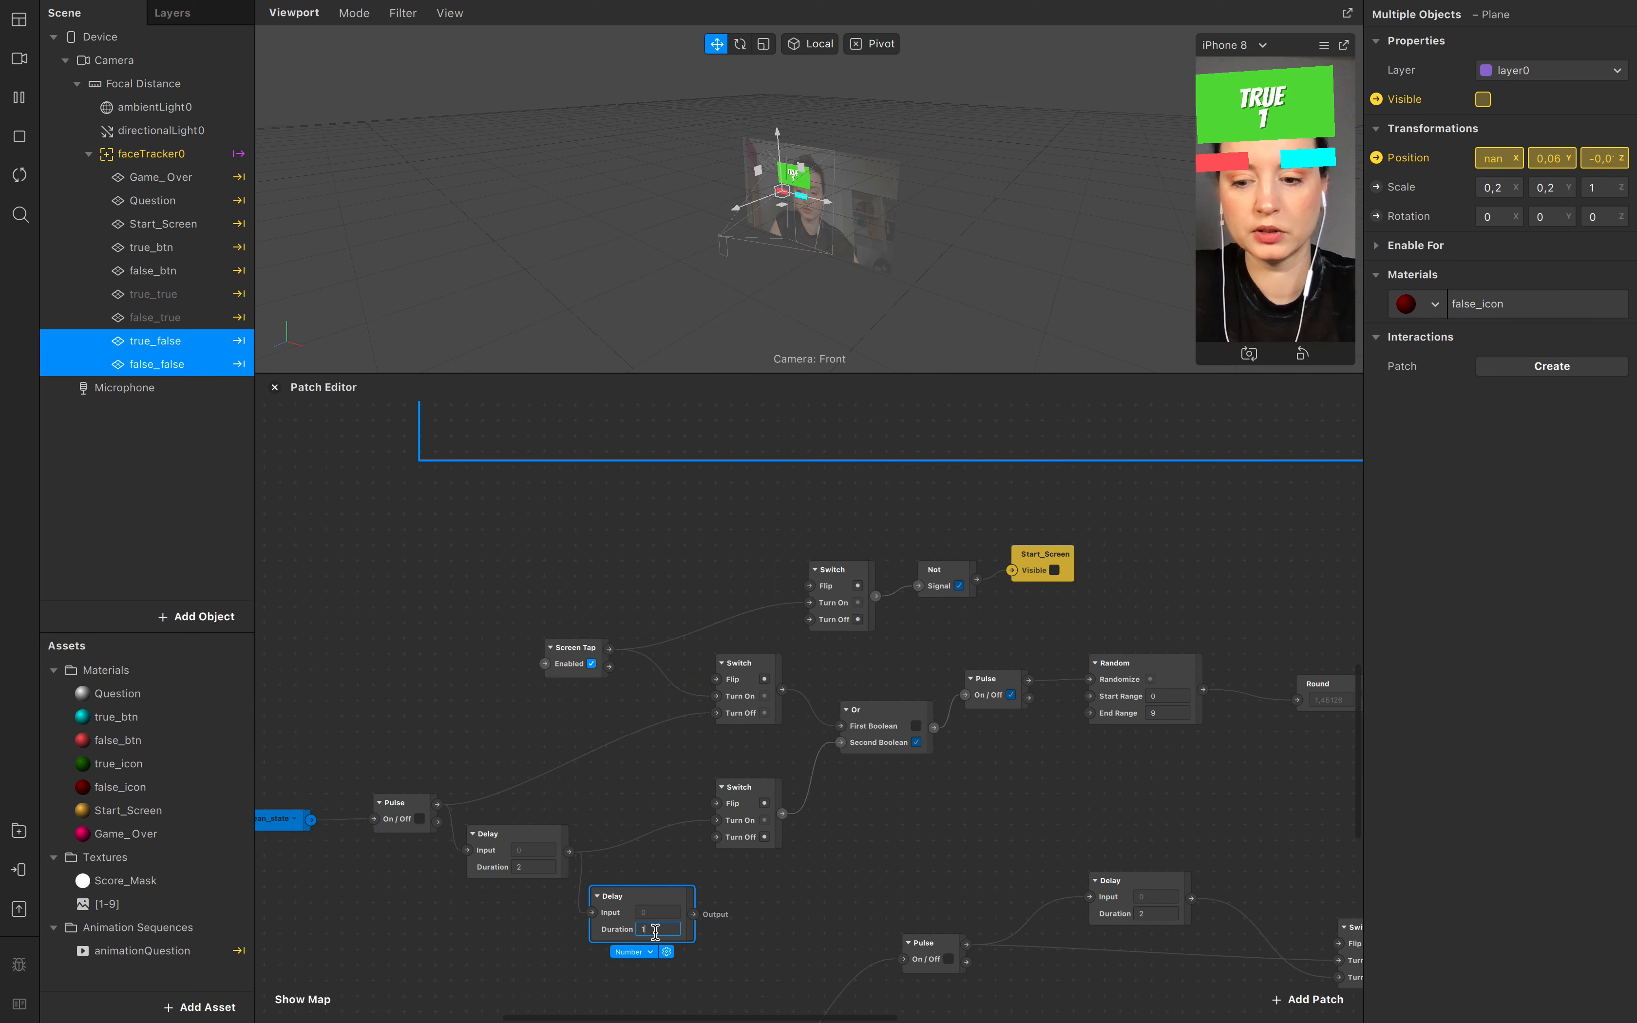
{"action": "type", "text": "1"}
{"action": "left_click", "coordinate": [805, 921]}
{"action": "left_click_drag", "start_coordinate": [693, 914], "coordinate": [718, 843]}
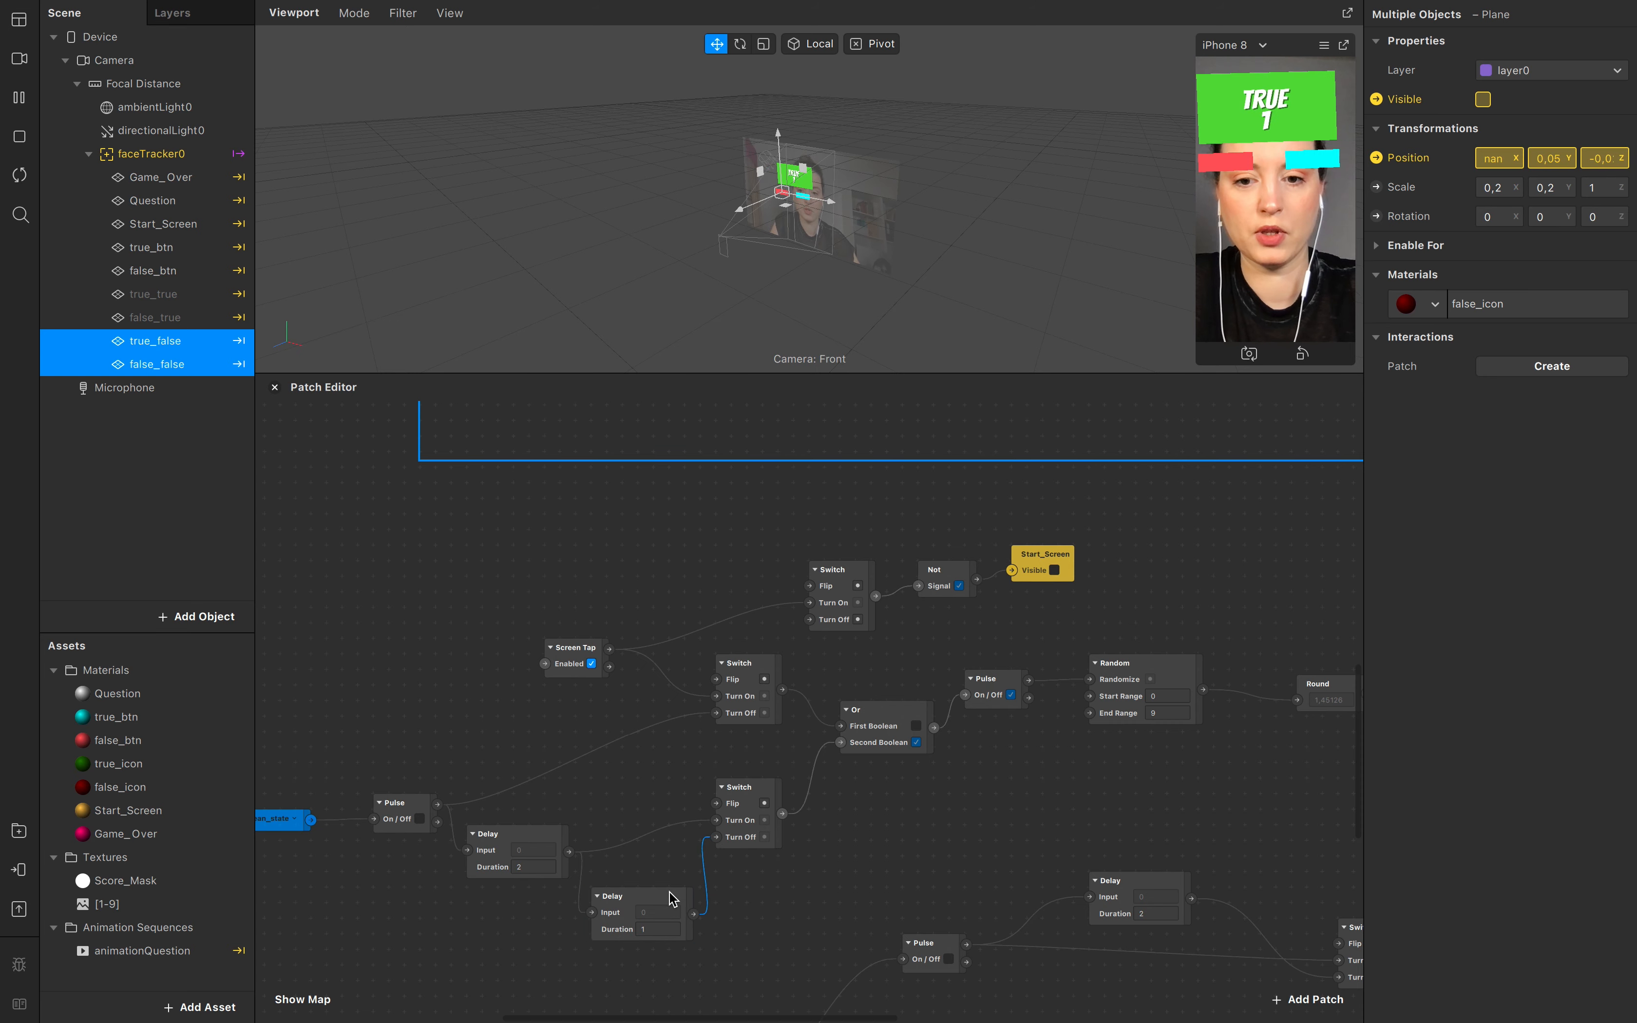
Step: Restart the effect and tap the simulated phone screen to test that questions change after each head lean
{"action": "left_click", "coordinate": [829, 895]}
{"action": "left_click", "coordinate": [19, 178]}
{"action": "left_click", "coordinate": [1293, 265]}
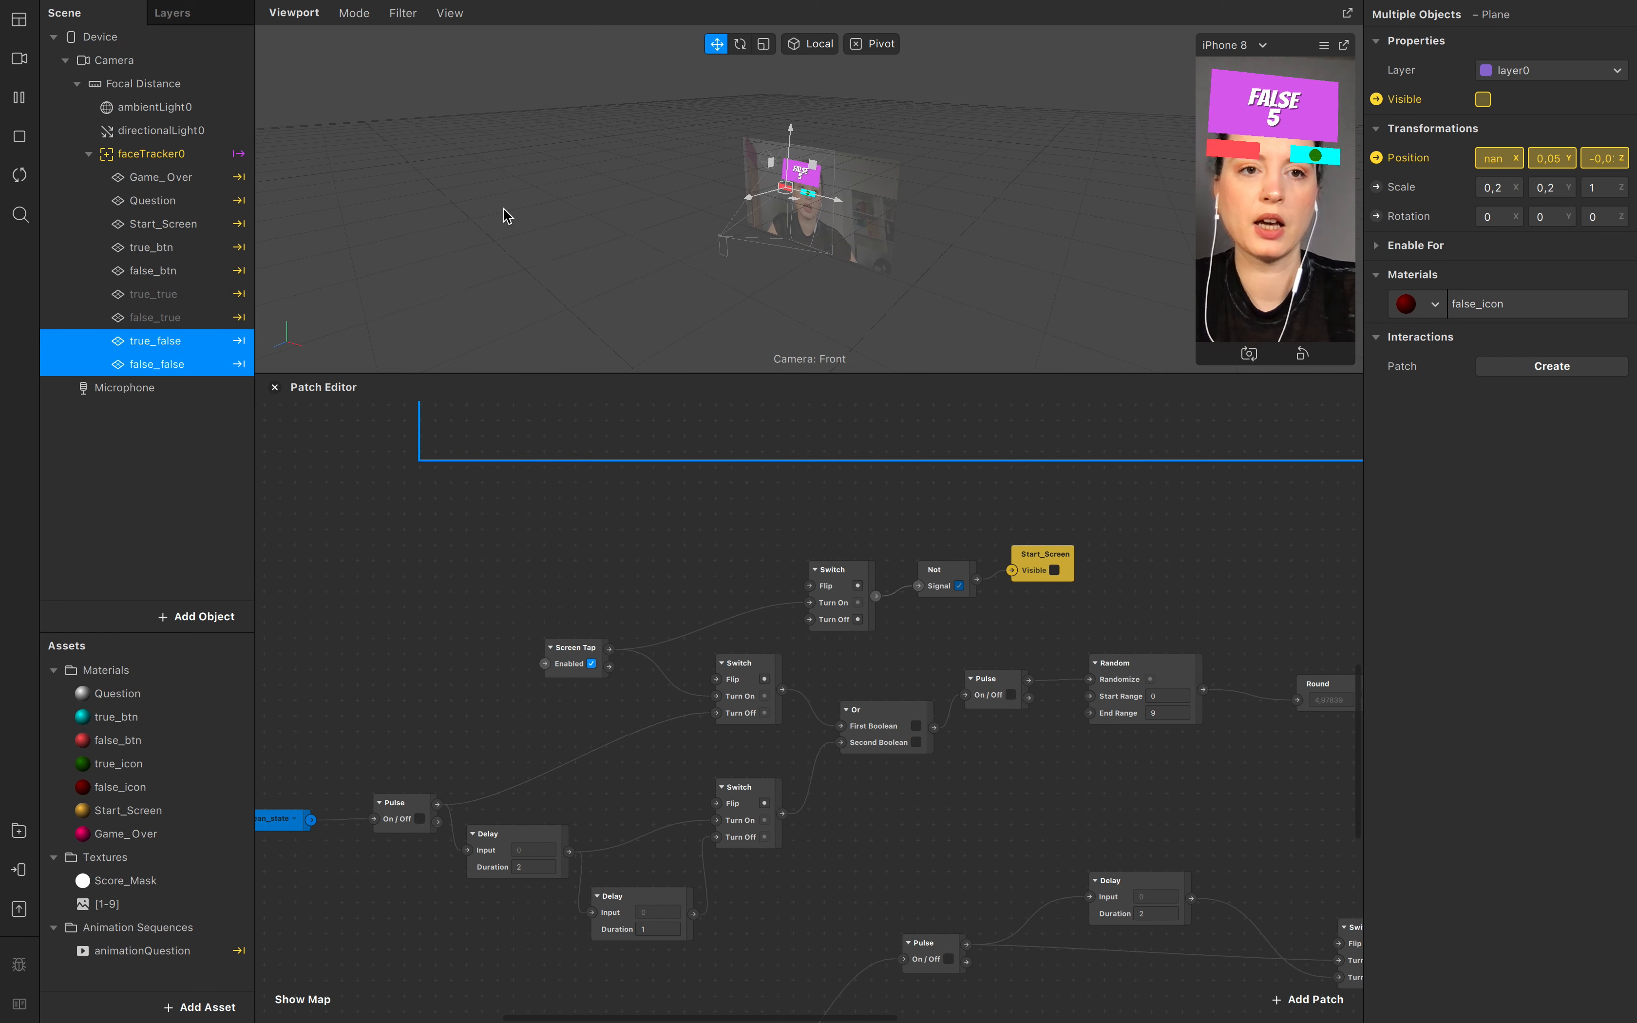
Step: Set the Second Input of Greater or Equal_False to 5 and that of Less Or Equal_True to 4
{"action": "scroll", "coordinate": [949, 563], "scroll_direction": "up", "scroll_amount": 8}
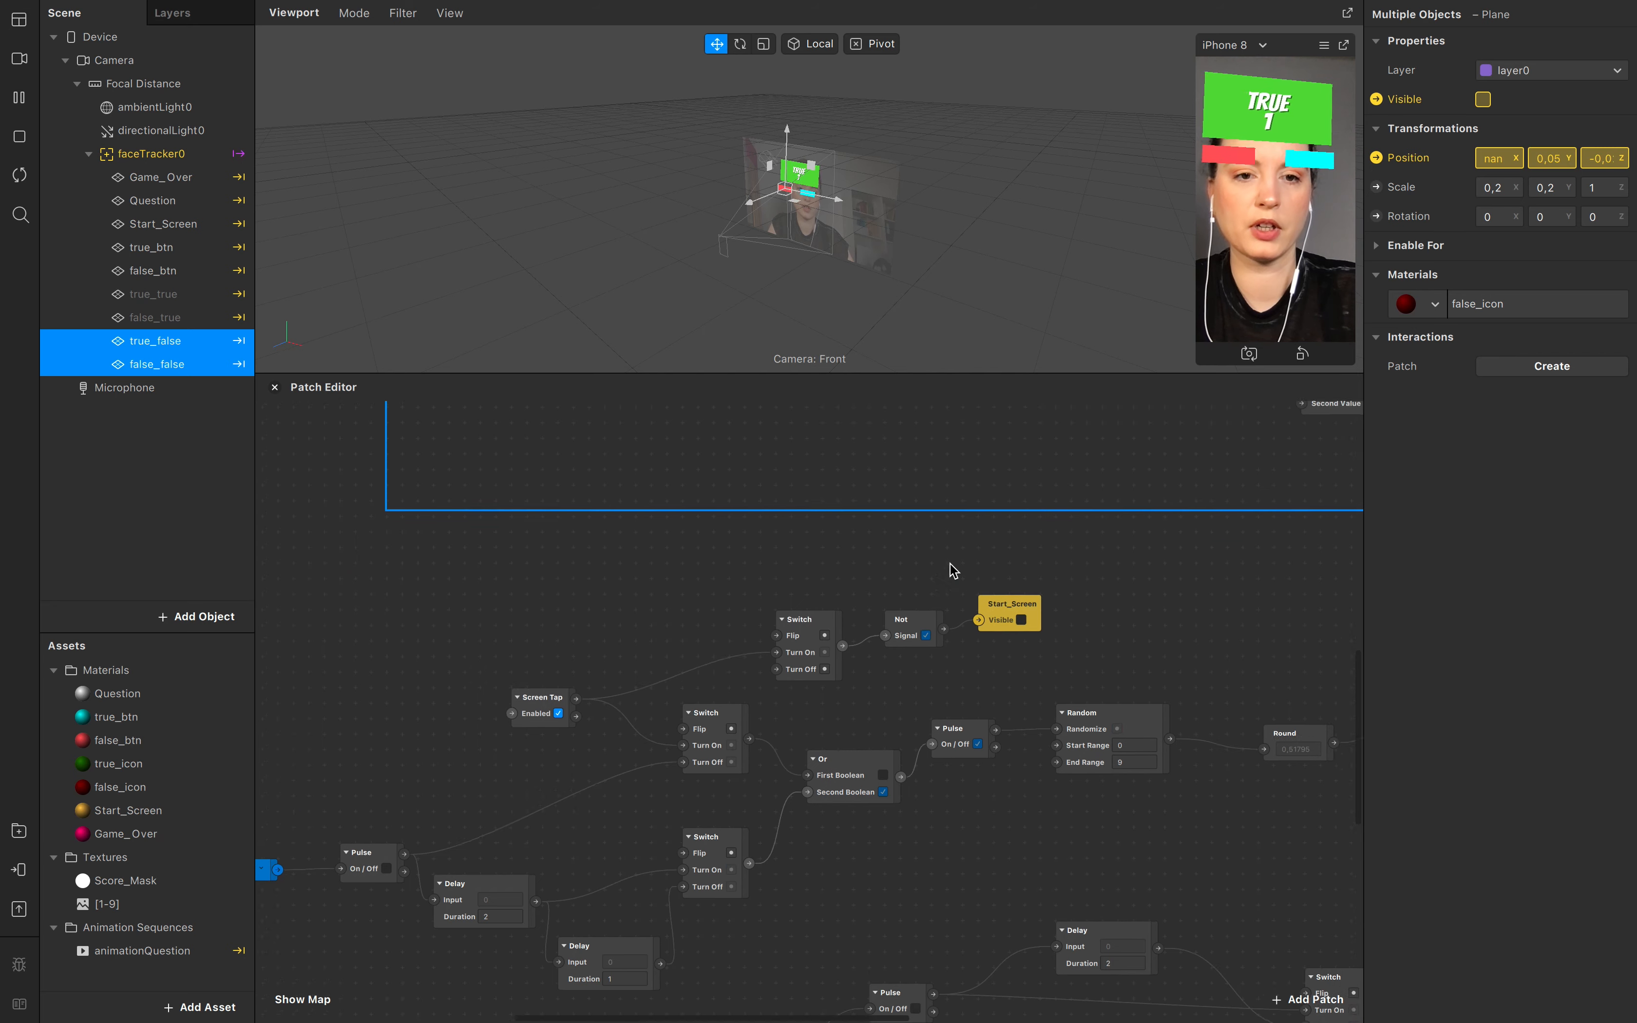
{"action": "scroll", "coordinate": [954, 570], "scroll_direction": "down", "scroll_amount": 10}
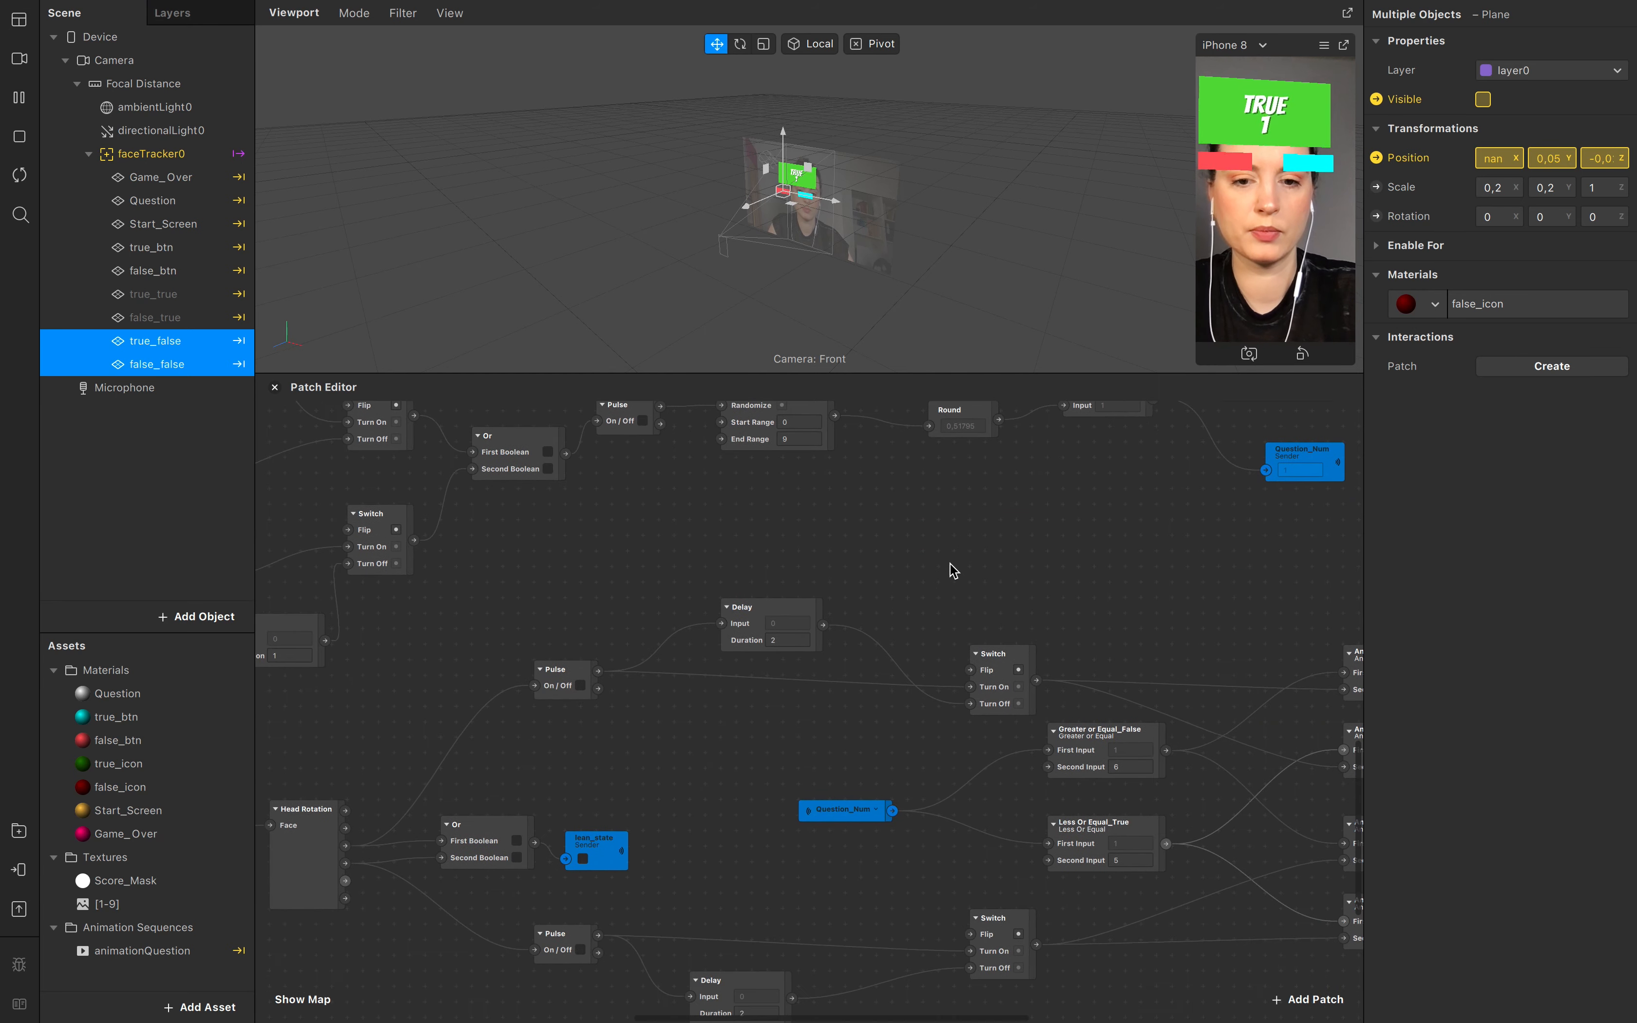
{"action": "scroll", "coordinate": [953, 571], "scroll_direction": "down", "scroll_amount": 2}
{"action": "scroll", "coordinate": [953, 571], "scroll_direction": "right", "scroll_amount": 5}
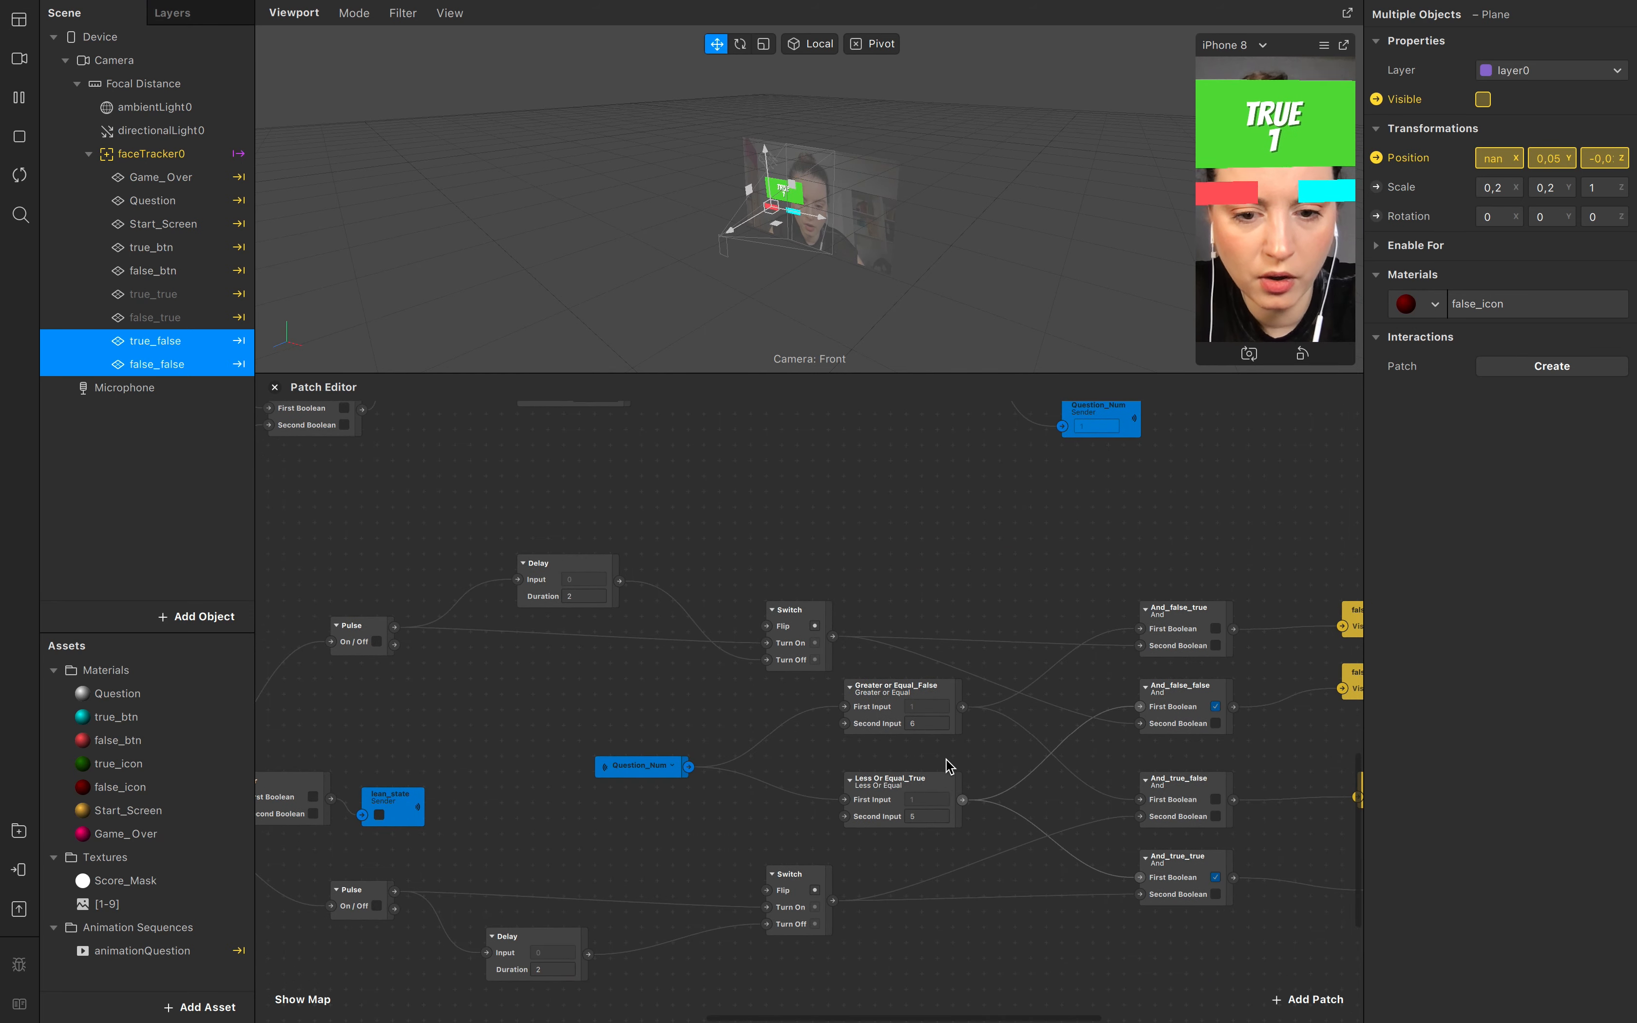
{"action": "left_click", "coordinate": [922, 723]}
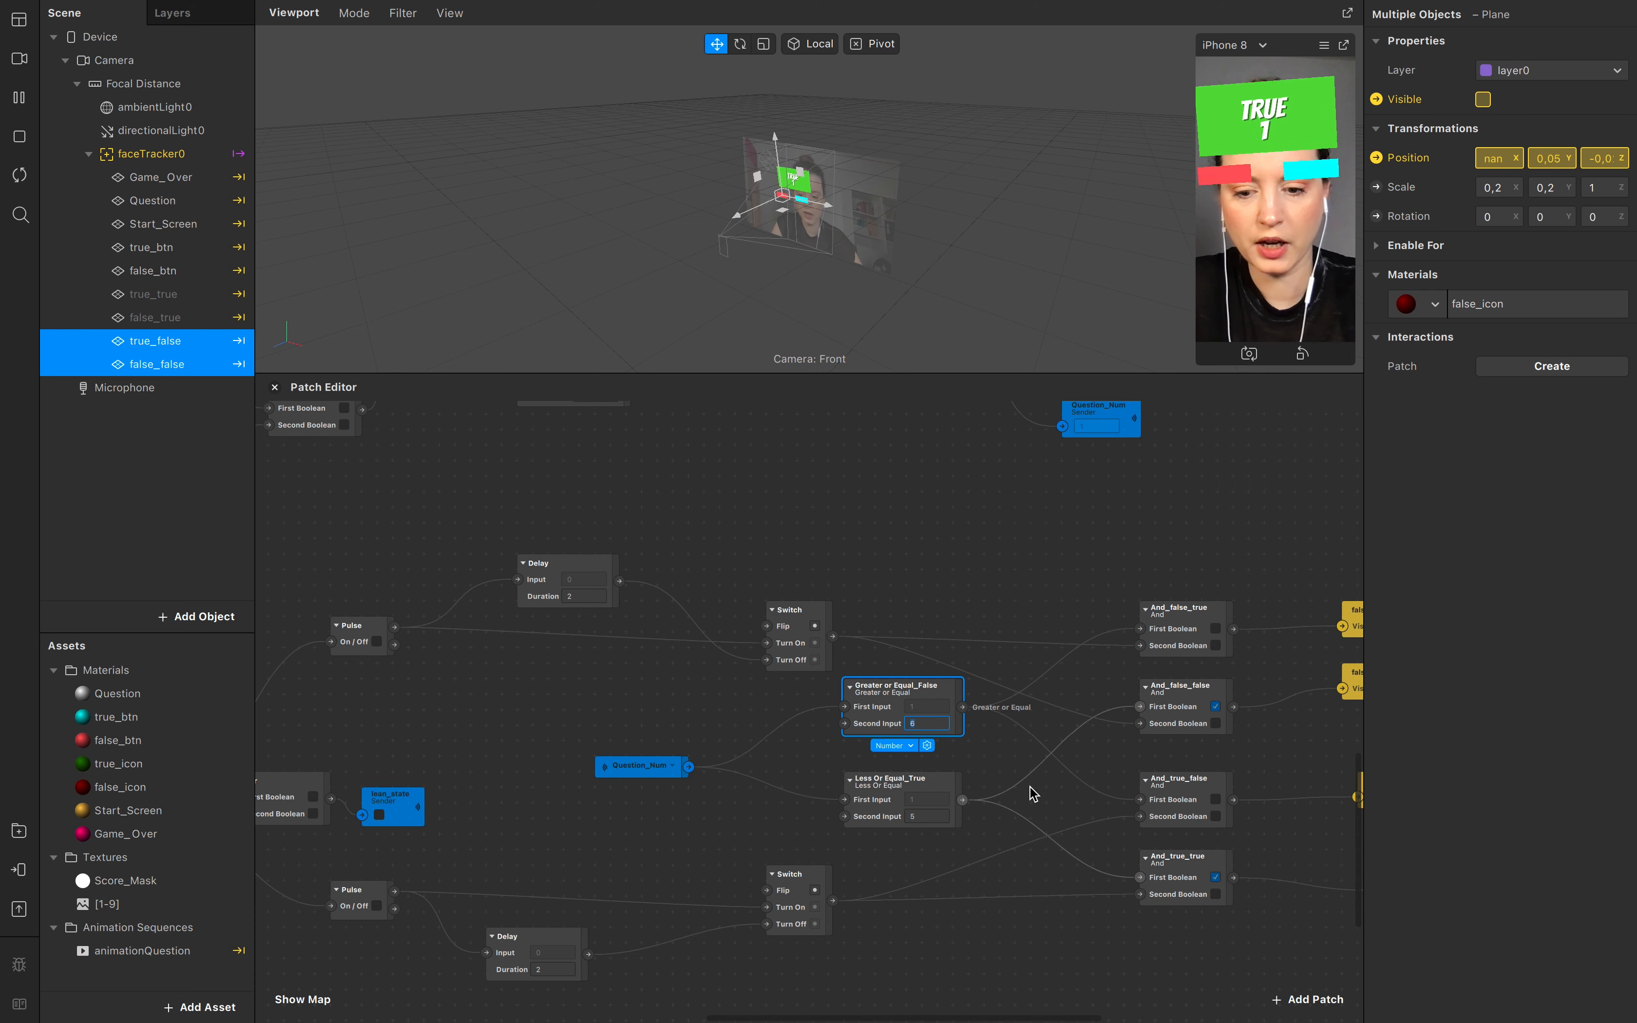
{"action": "type", "text": "5"}
{"action": "left_click", "coordinate": [1013, 770]}
{"action": "left_click", "coordinate": [928, 816]}
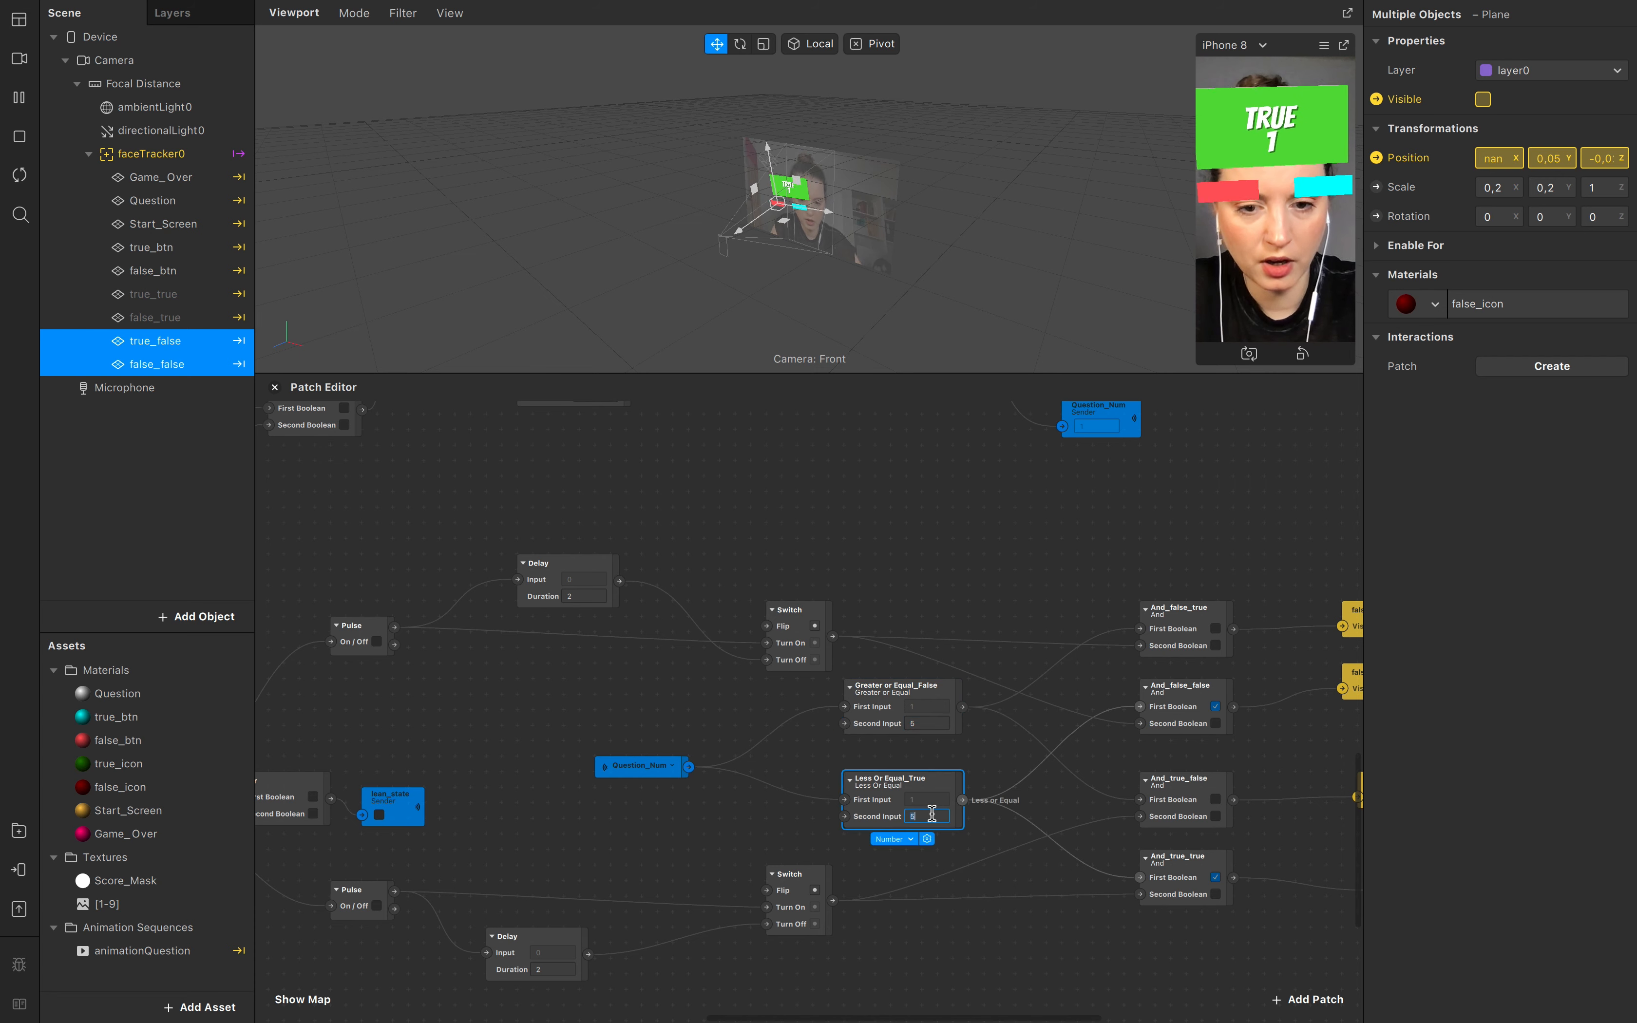
{"action": "type", "text": "4"}
{"action": "left_click", "coordinate": [996, 751]}
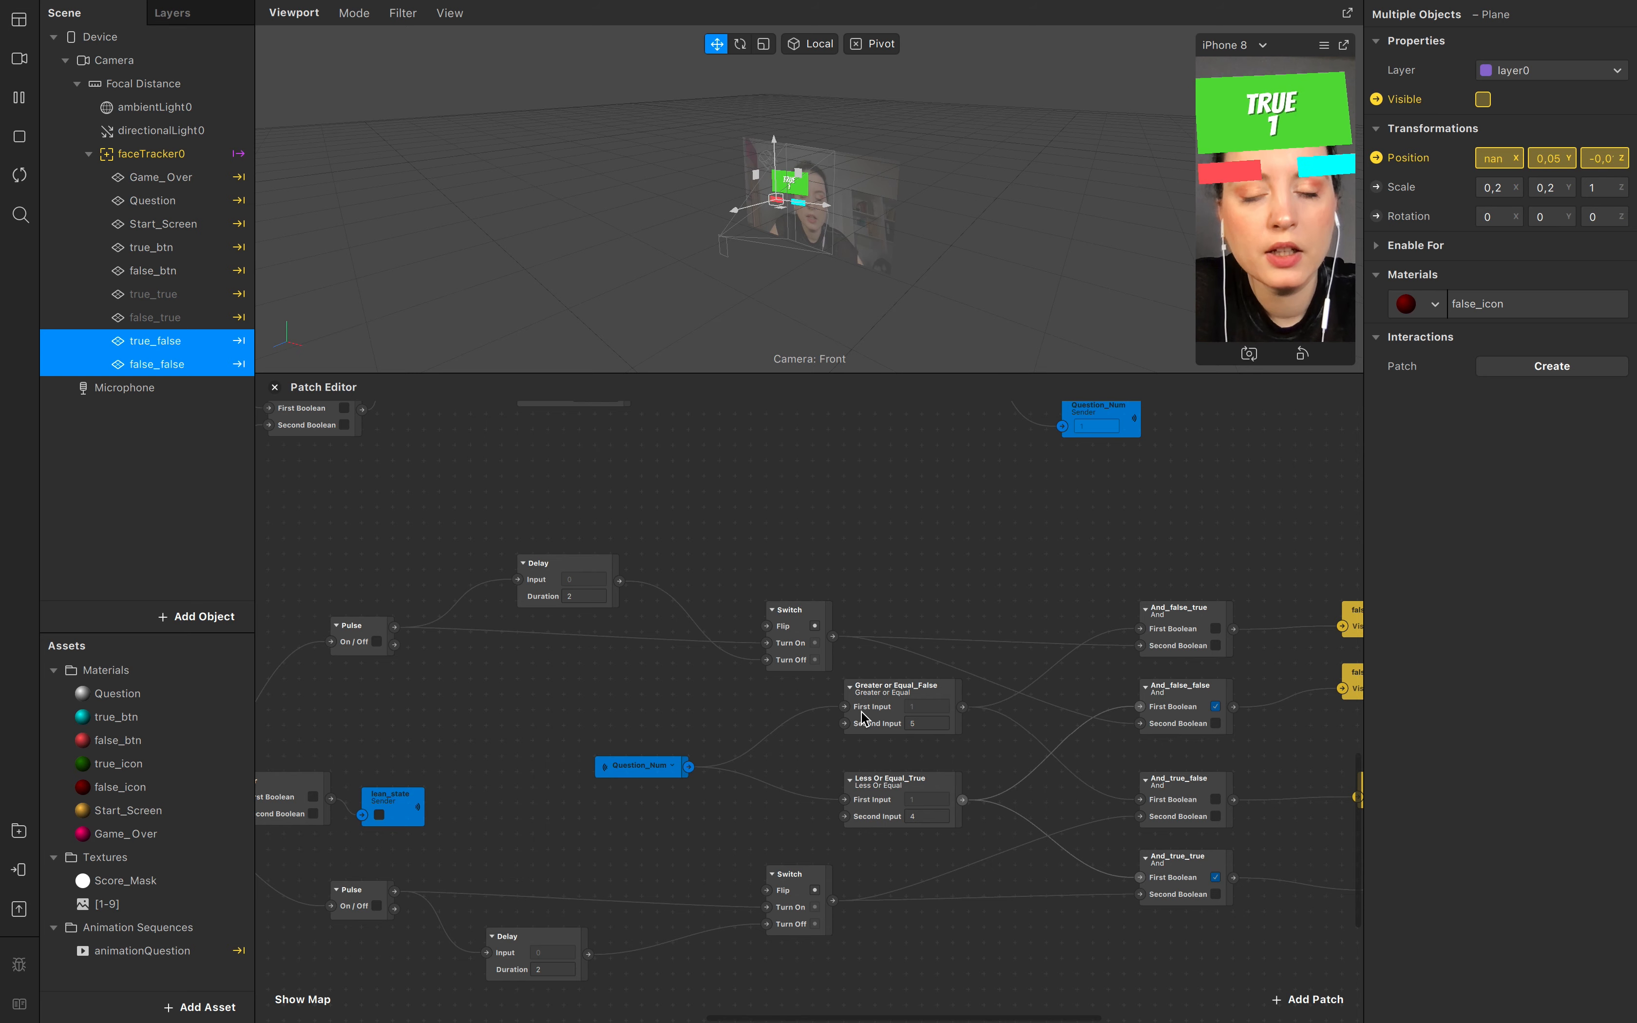
{"action": "left_click", "coordinate": [920, 690]}
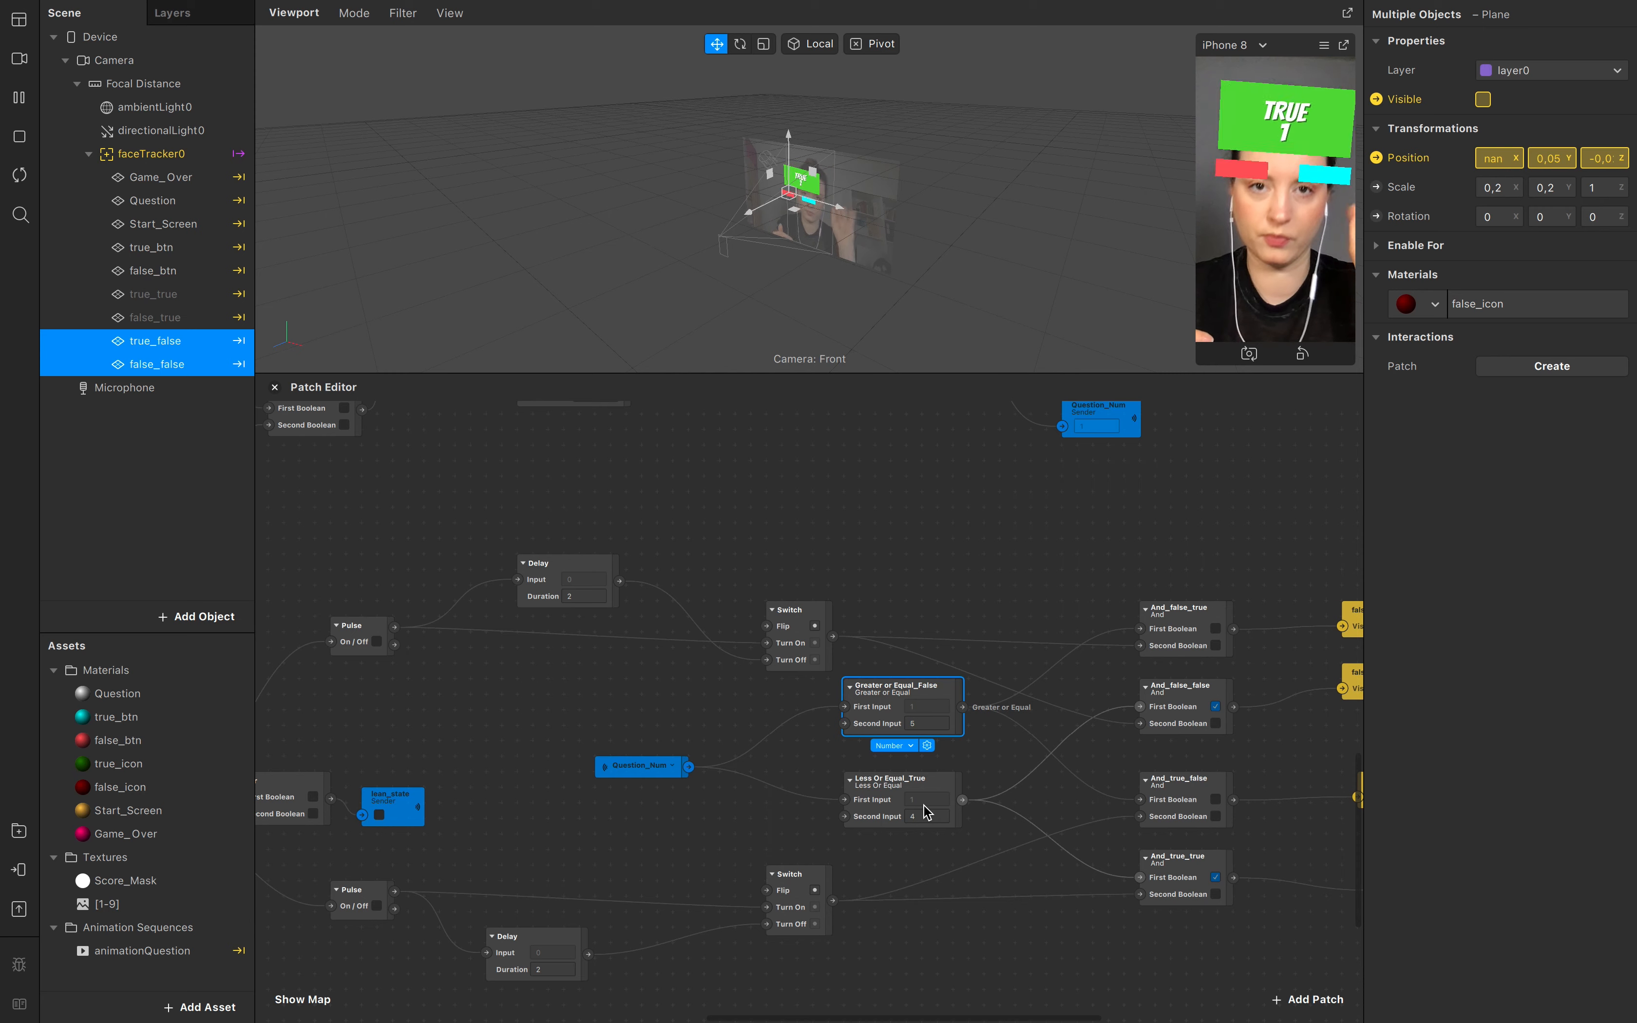
Step: Add a Sender patch on the Screen Tap output and set its type to Pulse
{"action": "scroll", "coordinate": [972, 765], "scroll_direction": "left", "scroll_amount": 15}
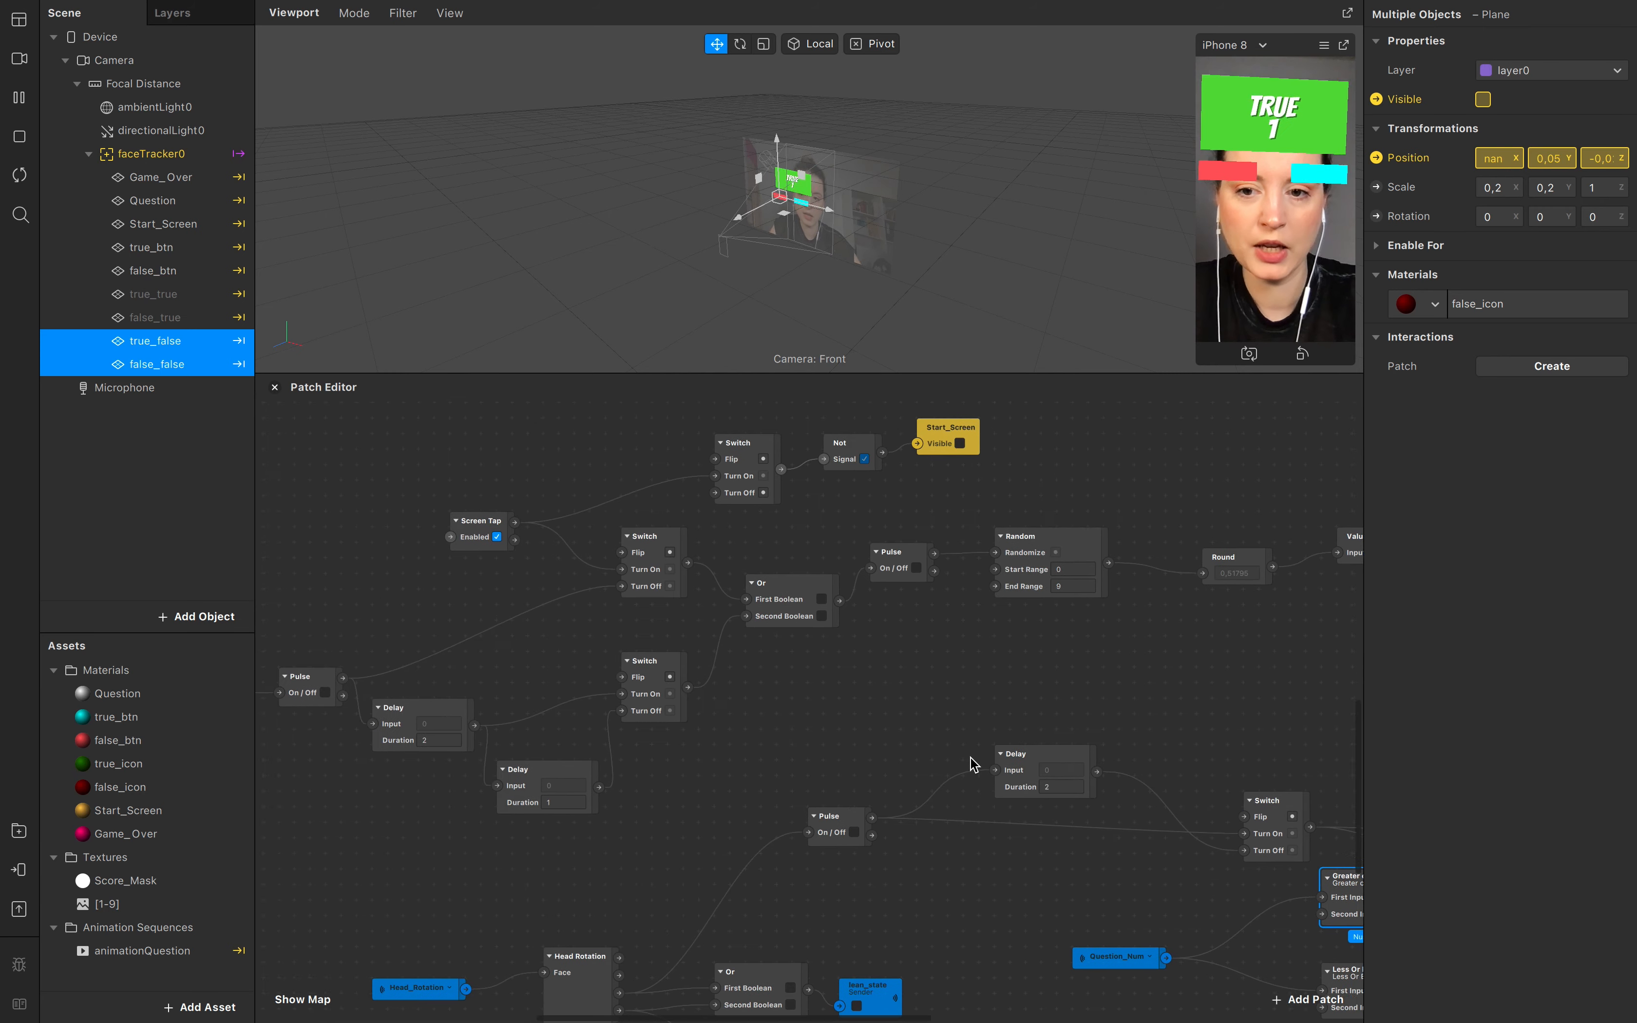
{"action": "scroll", "coordinate": [821, 603], "scroll_direction": "up", "scroll_amount": 5}
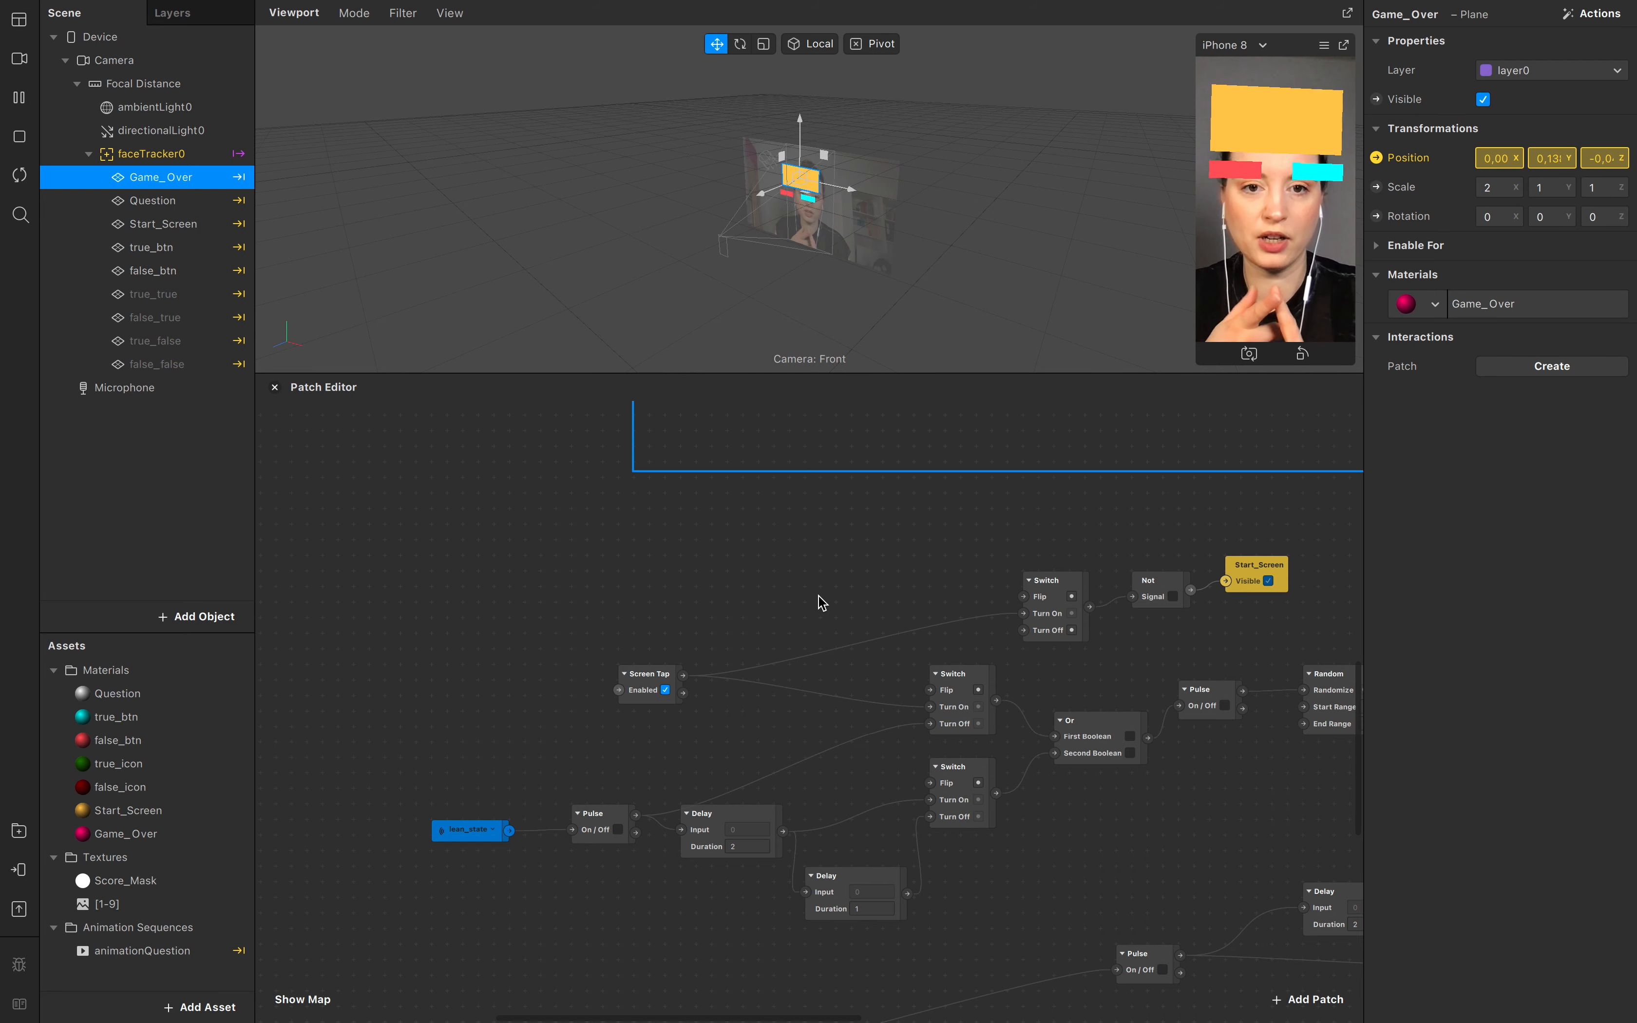
{"action": "left_click_drag", "start_coordinate": [683, 675], "coordinate": [737, 607]}
{"action": "type", "text": "SENDER"}
{"action": "key", "text": "Return"}
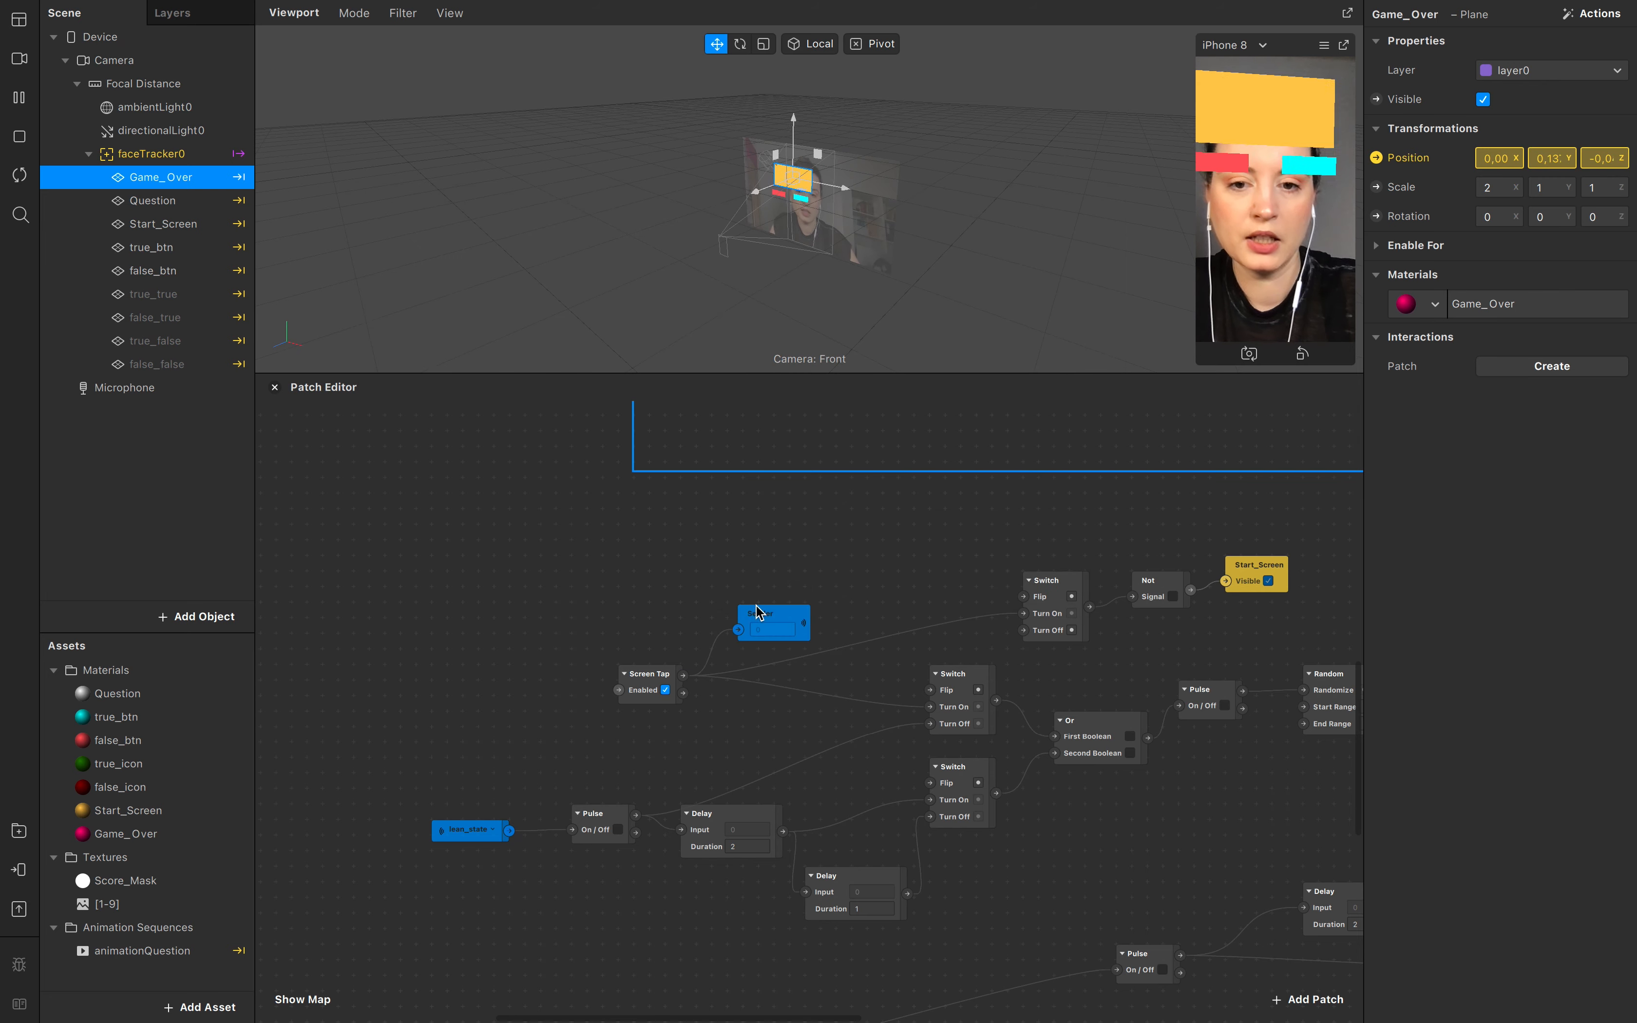
{"action": "left_click", "coordinate": [782, 622]}
{"action": "left_click", "coordinate": [785, 649]}
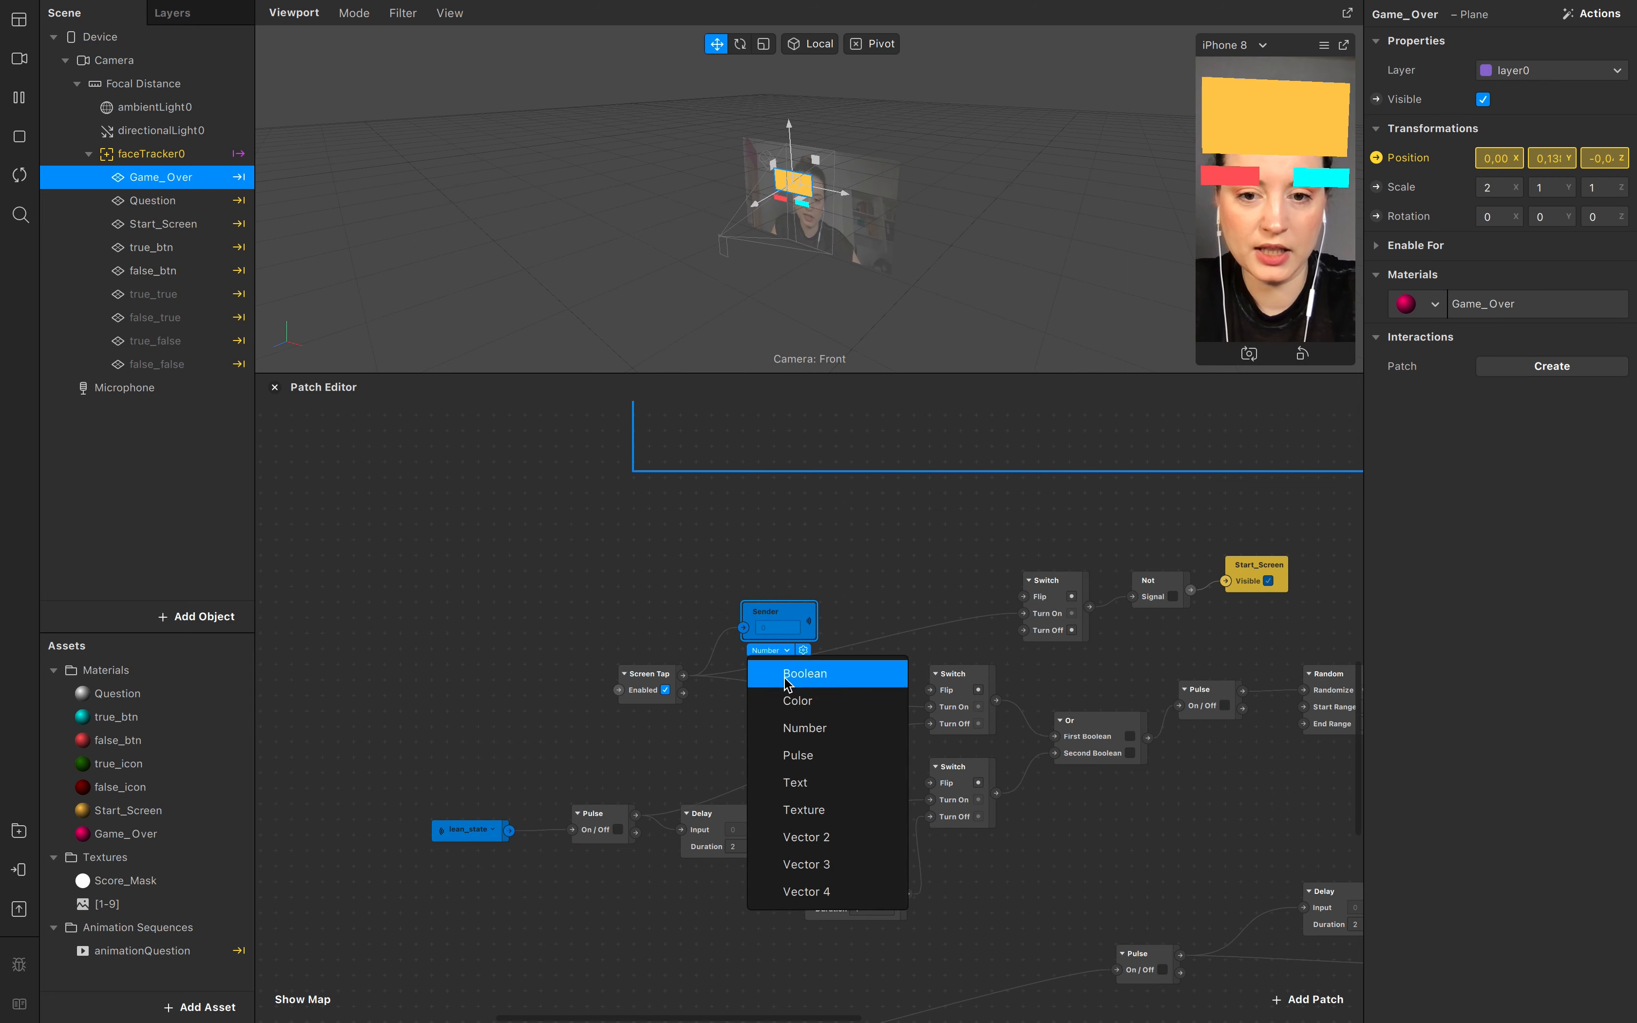
{"action": "left_click", "coordinate": [805, 754]}
Step: Reposition the new sender just above the Screen Tap patch and name it Game_Start
{"action": "left_click_drag", "start_coordinate": [793, 646], "coordinate": [761, 640]}
{"action": "double_click", "coordinate": [734, 612]}
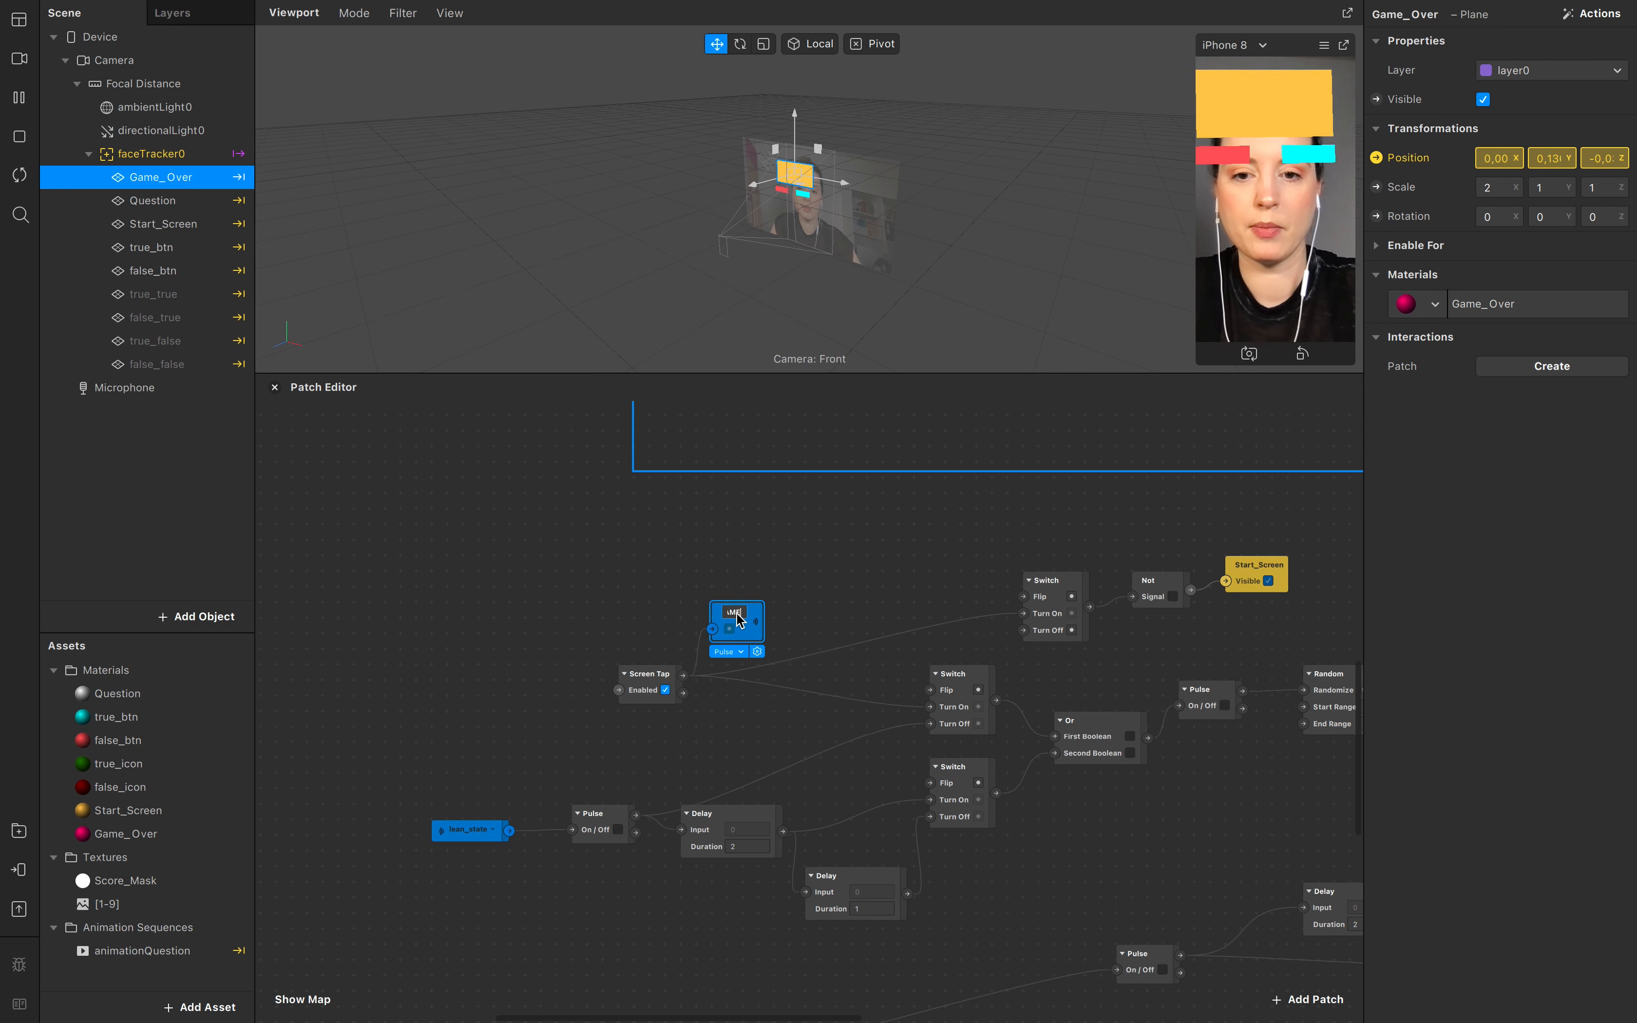
{"action": "type", "text": "Game_Start"}
{"action": "left_click", "coordinate": [840, 555]}
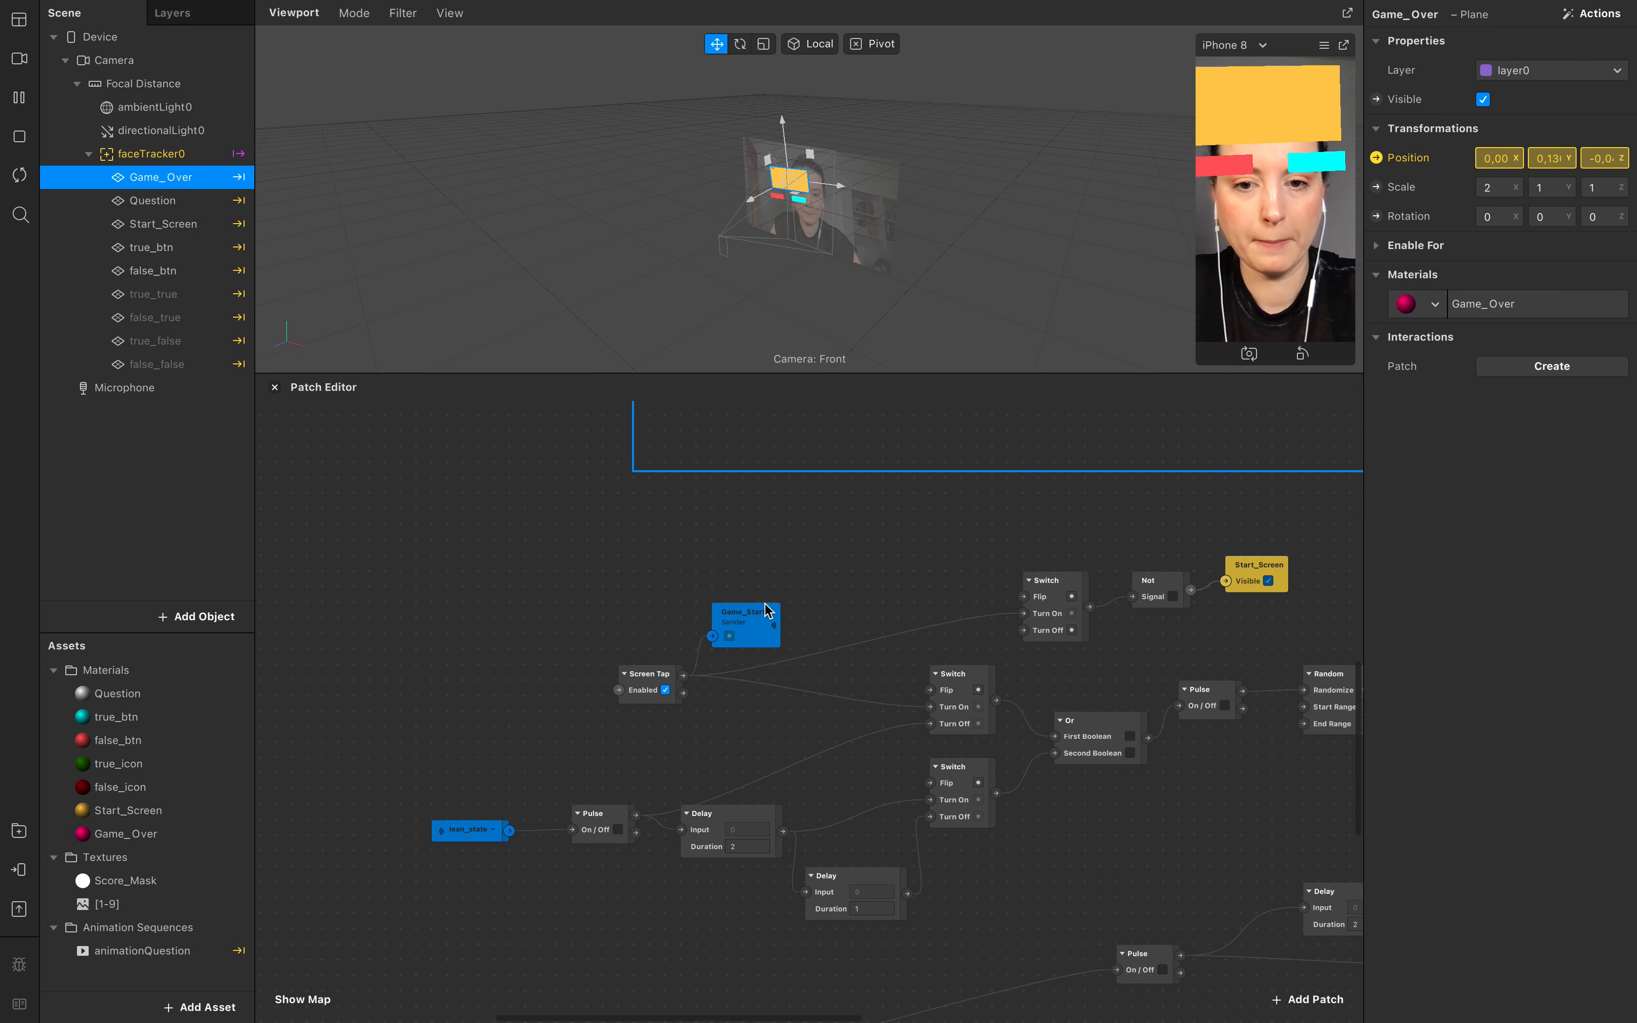
Step: Create a receiver from the Game_Start sender and place it between the Head Rotation patch and the lean_state Or patch
{"action": "left_click", "coordinate": [763, 618]}
{"action": "right_click", "coordinate": [770, 661]}
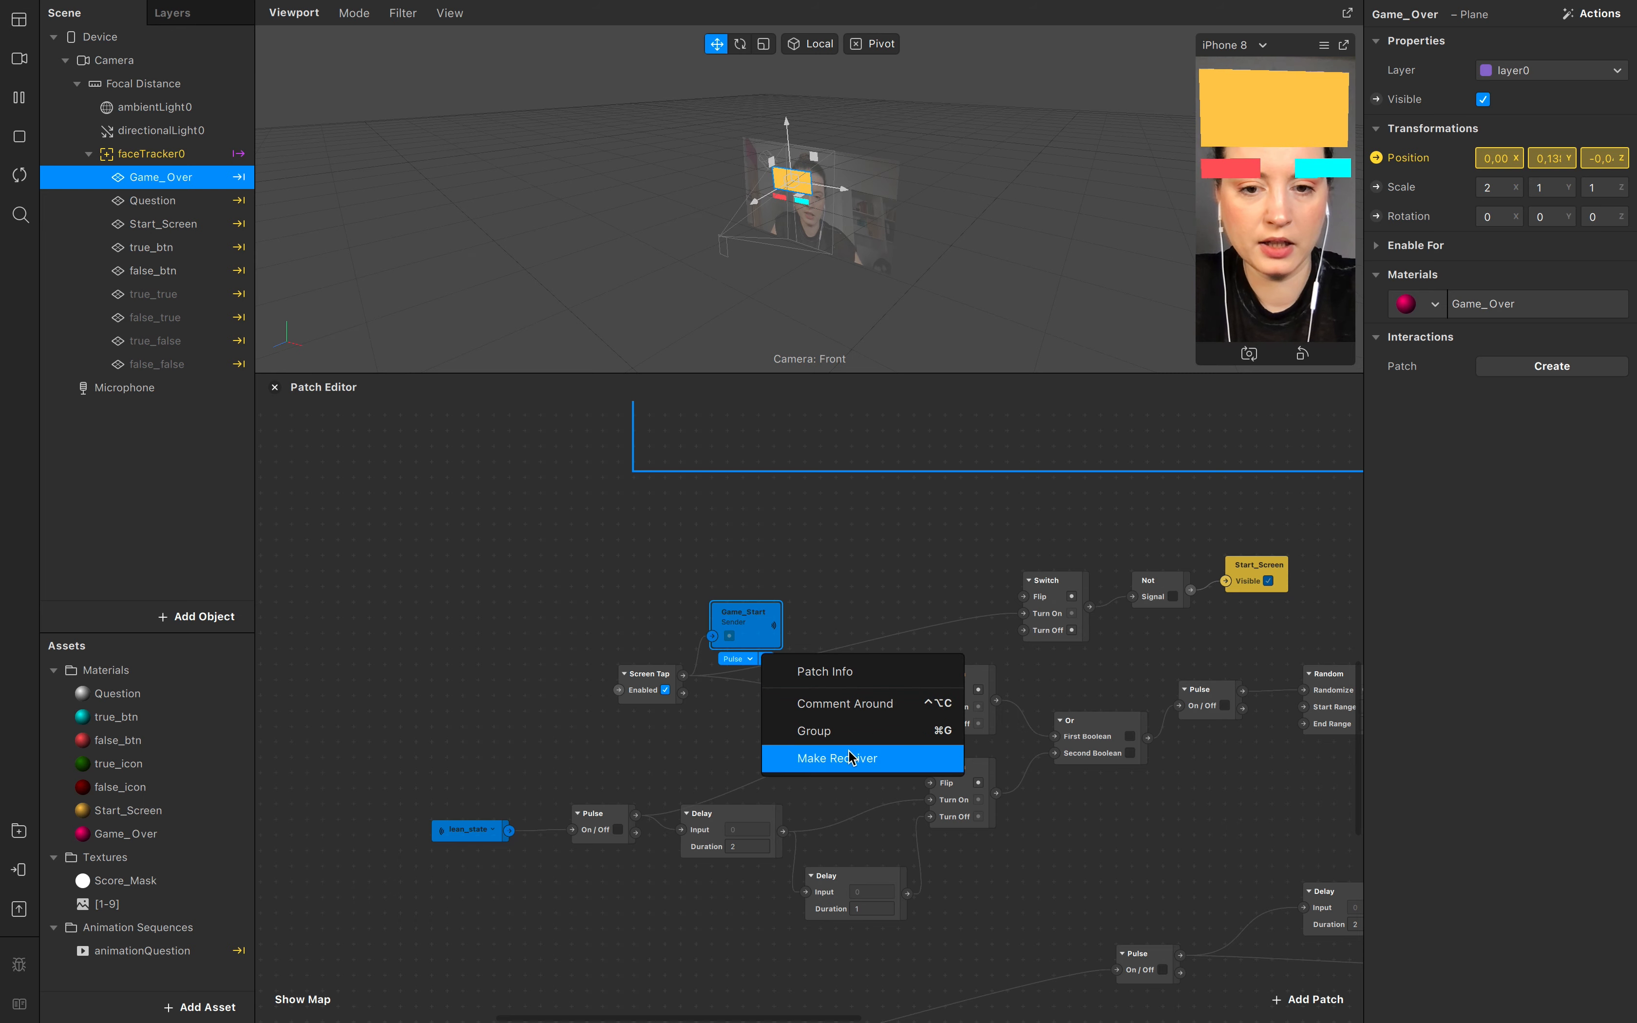
{"action": "left_click", "coordinate": [839, 758]}
{"action": "scroll", "coordinate": [877, 778], "scroll_direction": "down", "scroll_amount": 4}
{"action": "left_click_drag", "start_coordinate": [991, 483], "coordinate": [854, 952]}
{"action": "scroll", "coordinate": [856, 816], "scroll_direction": "down", "scroll_amount": 8}
{"action": "left_click_drag", "start_coordinate": [845, 686], "coordinate": [763, 739]}
Step: Disconnect the Head Rotation lean output from the lean_state Or patch's Second Boolean
{"action": "left_click", "coordinate": [1045, 738]}
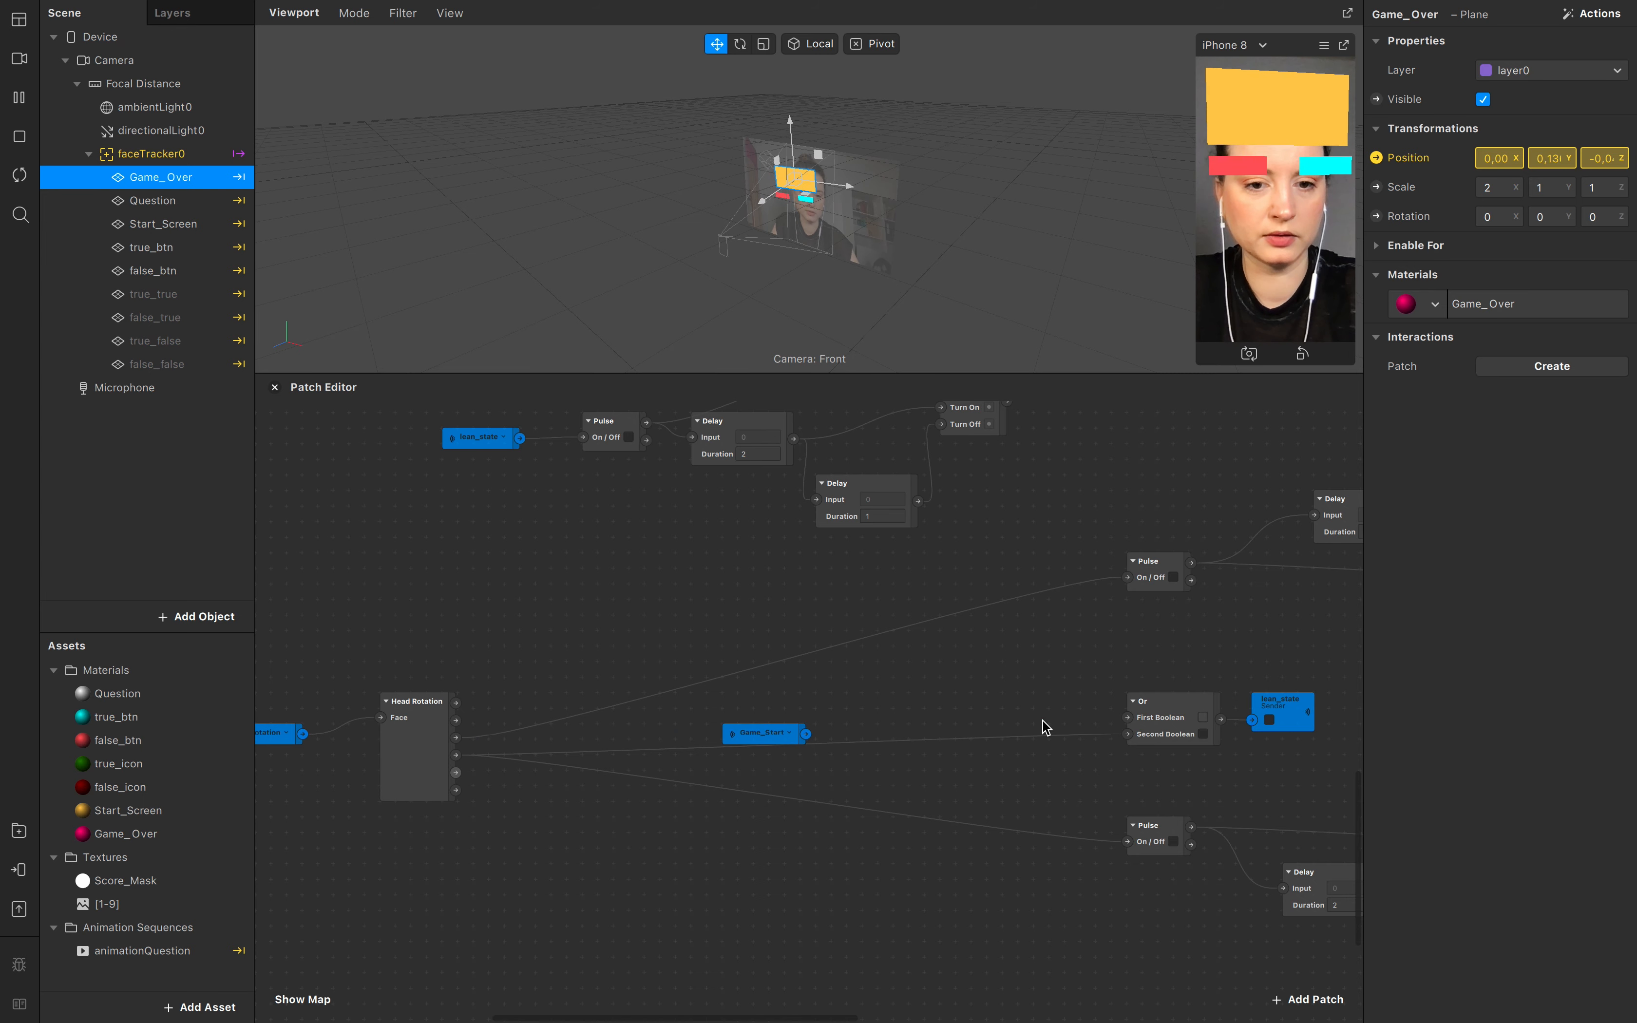
{"action": "key", "text": "BackSpace"}
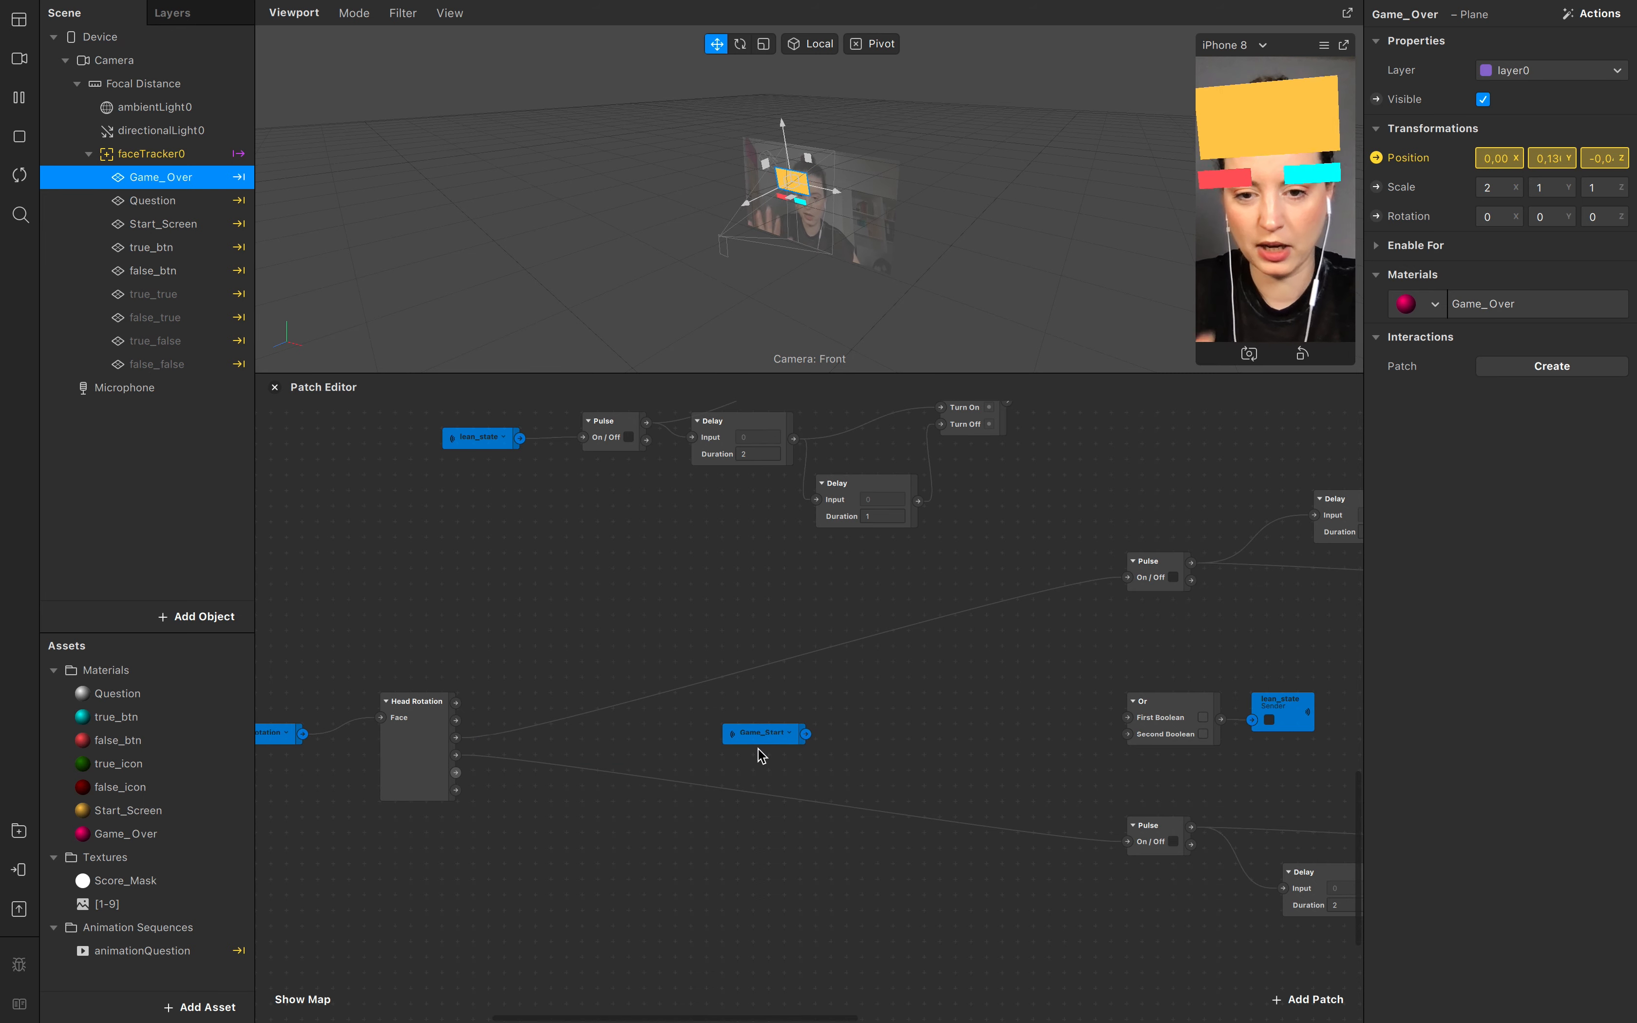
{"action": "scroll", "coordinate": [536, 697], "scroll_direction": "left", "scroll_amount": 1}
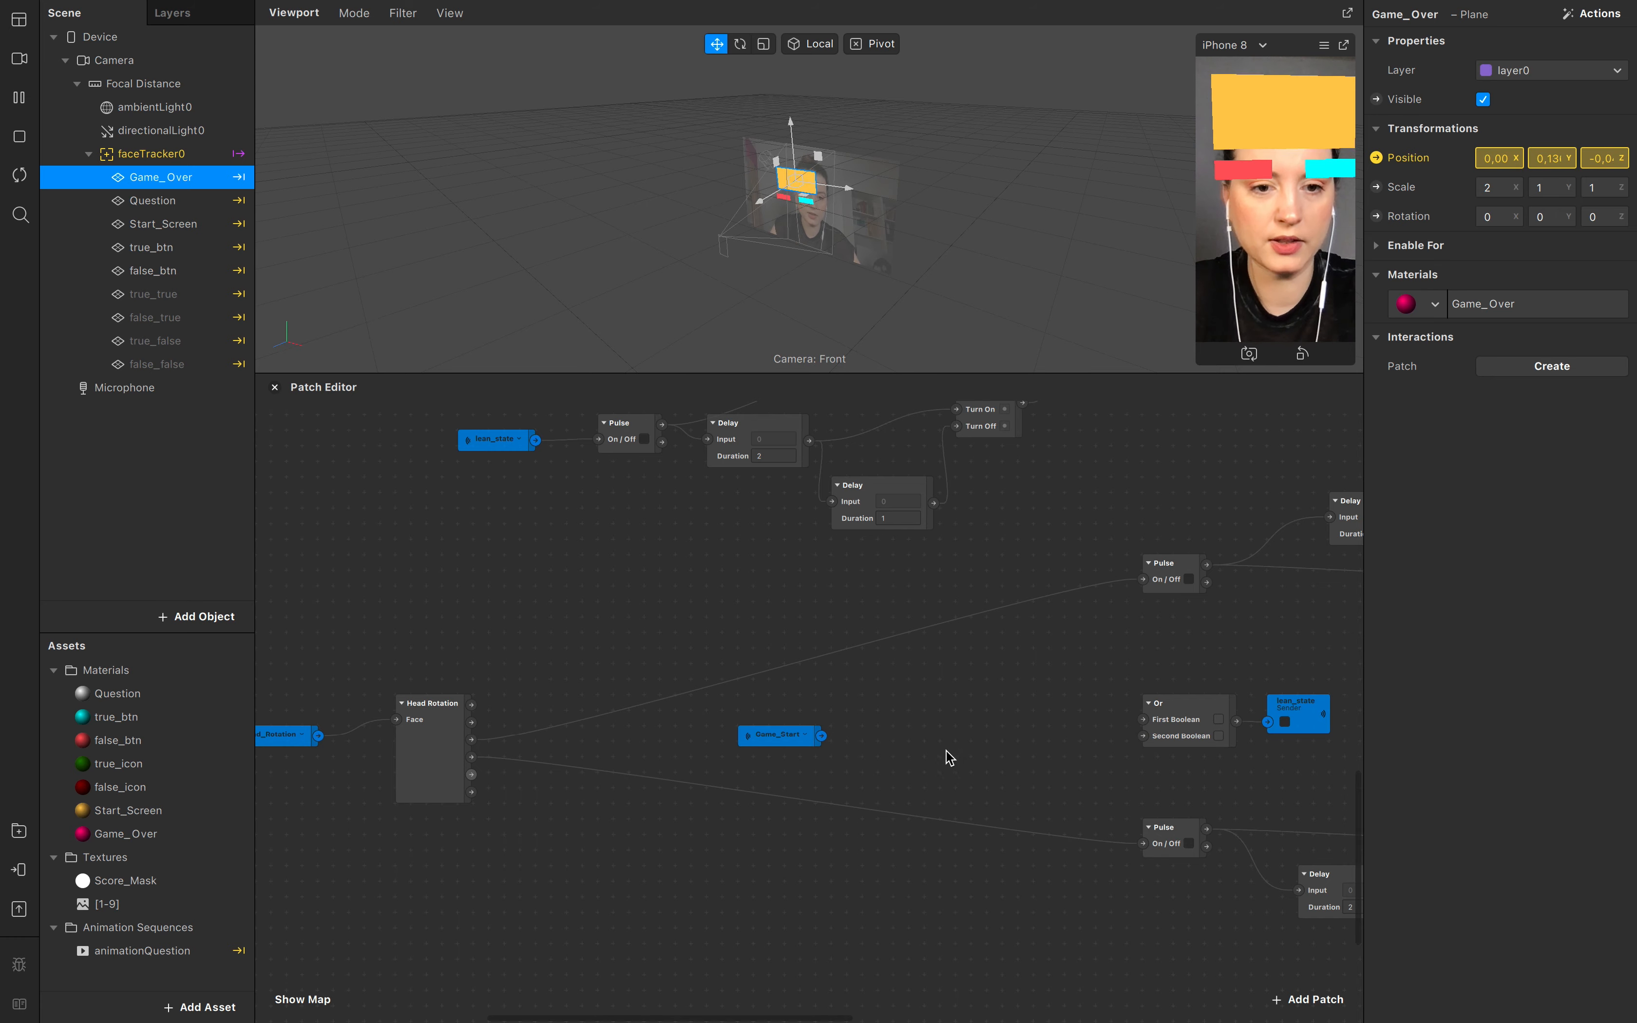
Step: Add a Switch patch beside the Game_Start receiver and connect the receiver's output to its Flip input
{"action": "double_click", "coordinate": [906, 694]}
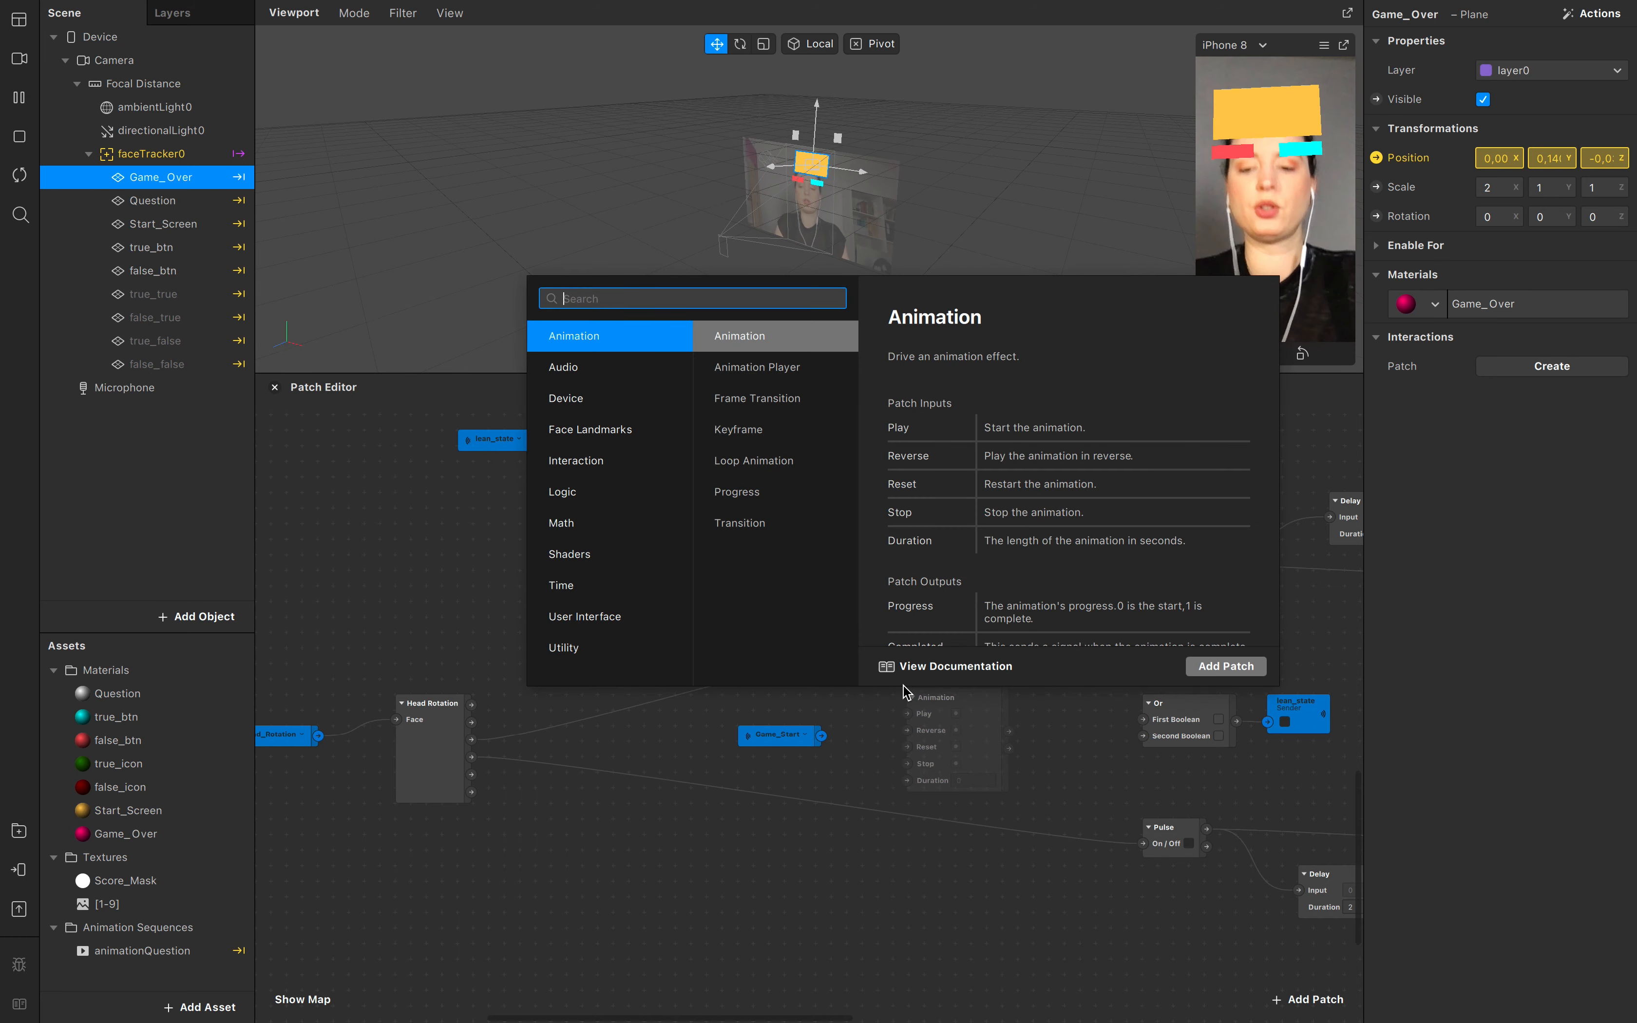
{"action": "type", "text": "switch"}
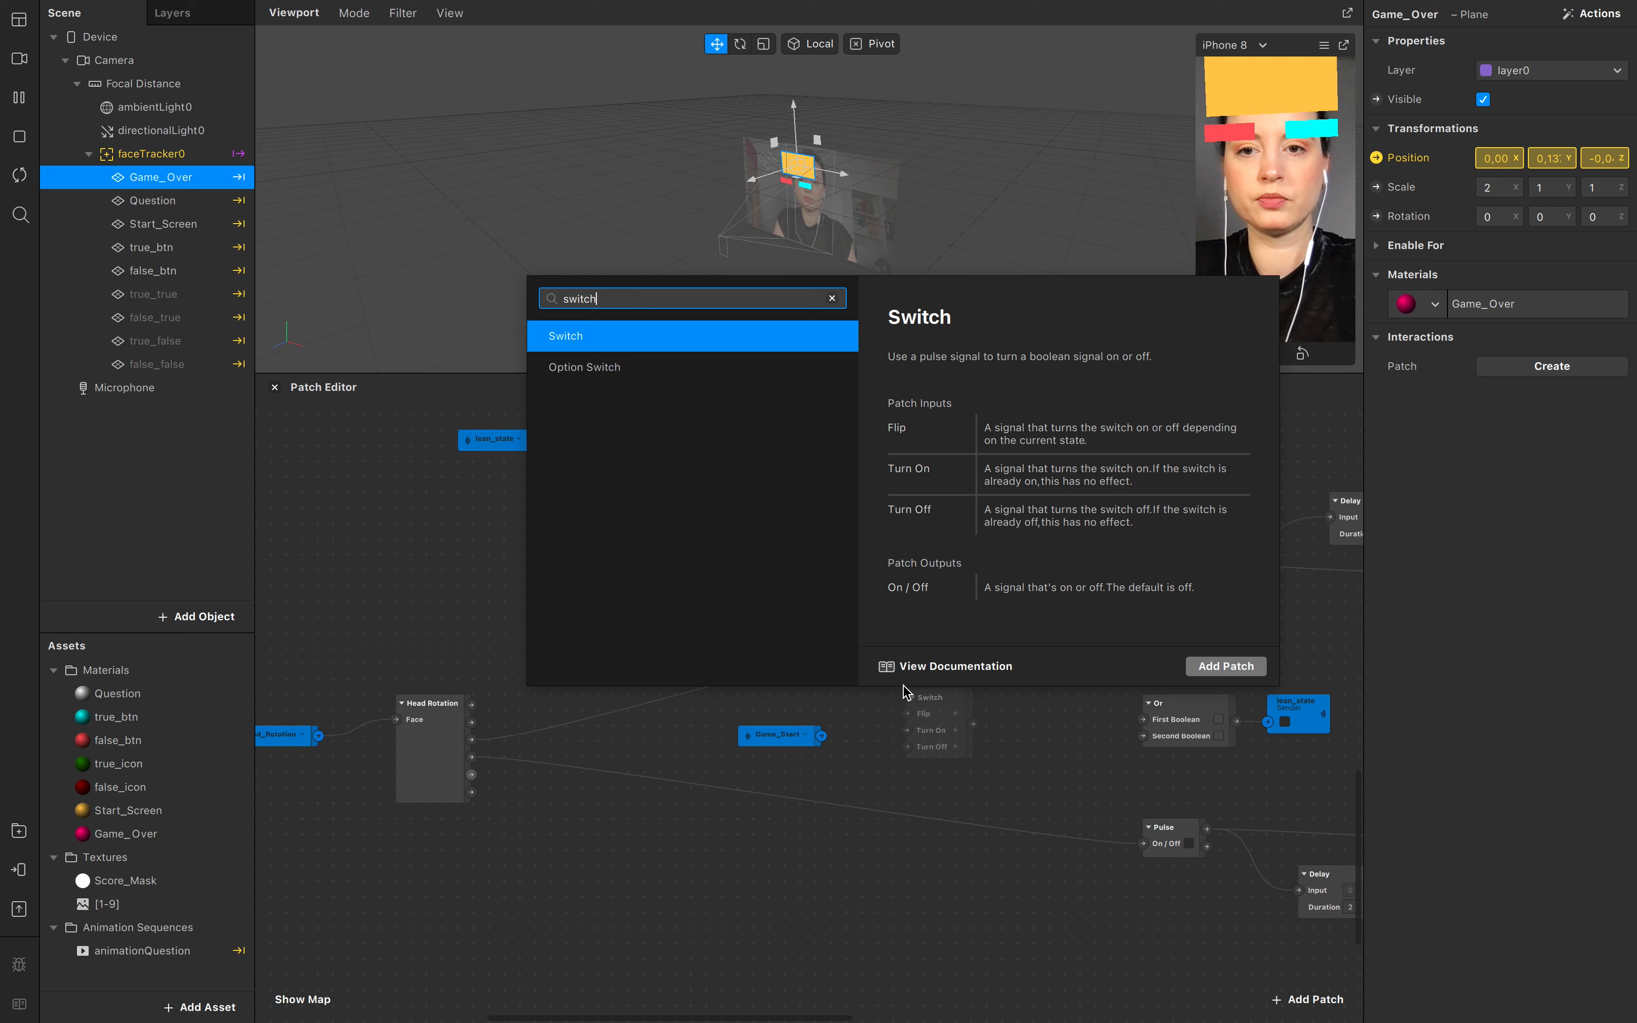
{"action": "key", "text": "Return"}
{"action": "left_click_drag", "start_coordinate": [907, 702], "coordinate": [858, 727]}
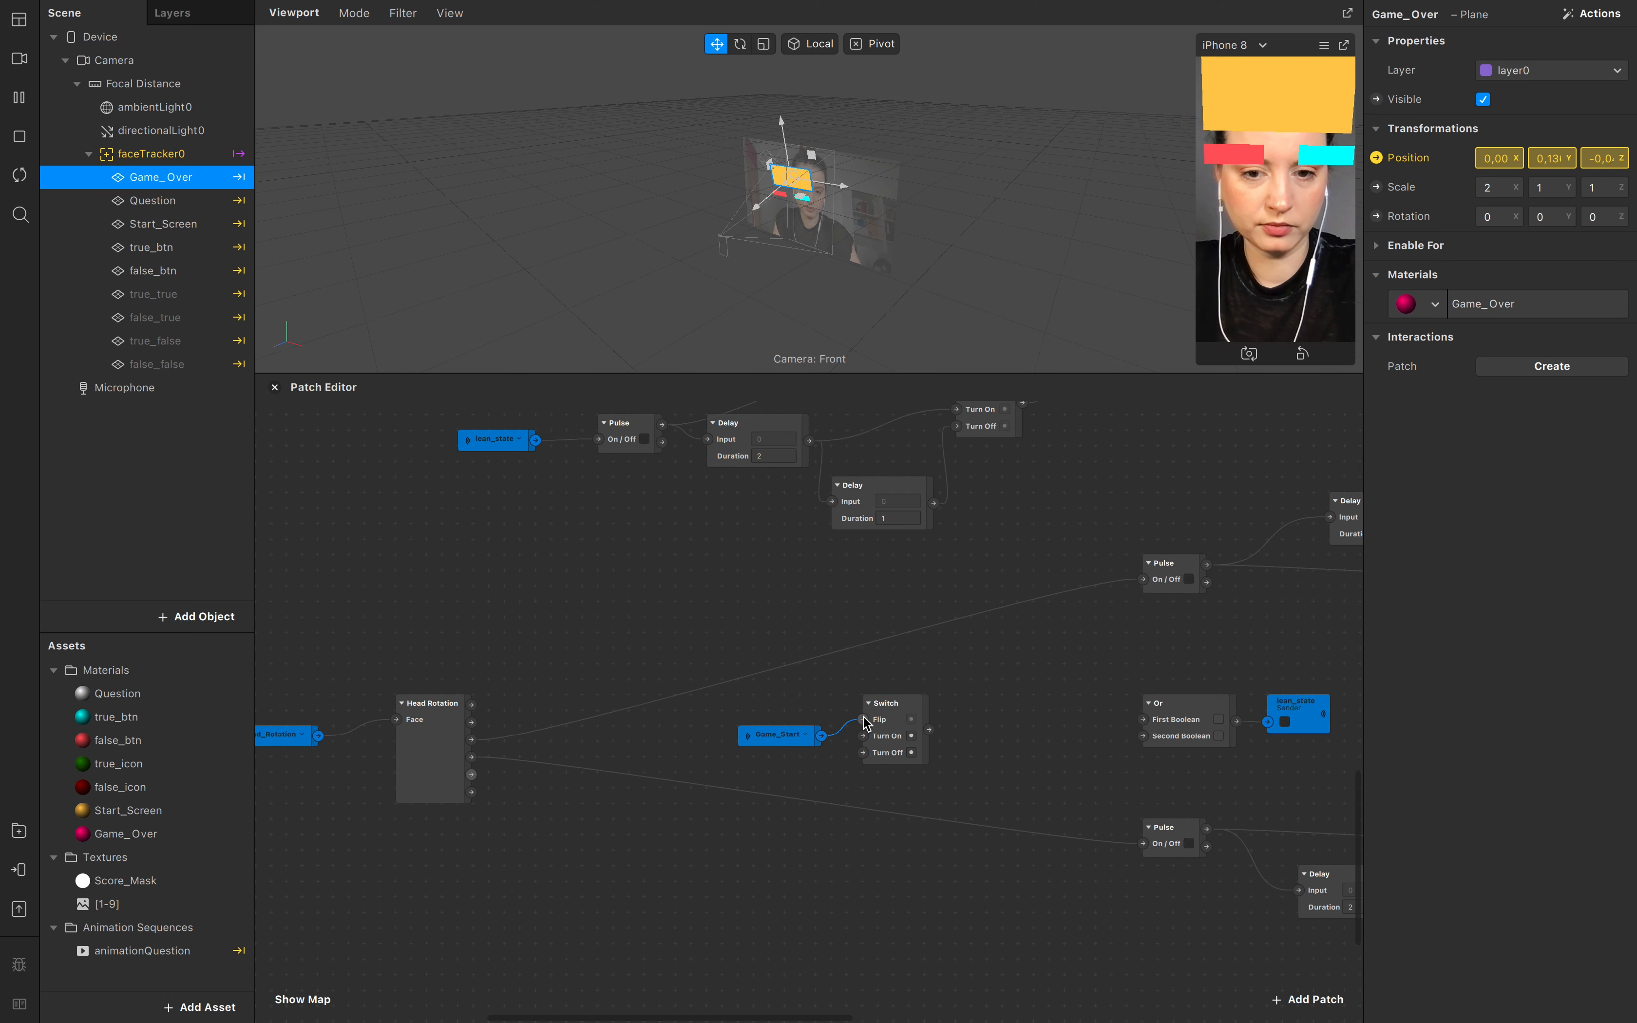
Step: Add two And patches, one above and one below the Game_Start Switch, between Head Rotation and the Pulse patches
{"action": "double_click", "coordinate": [958, 643]}
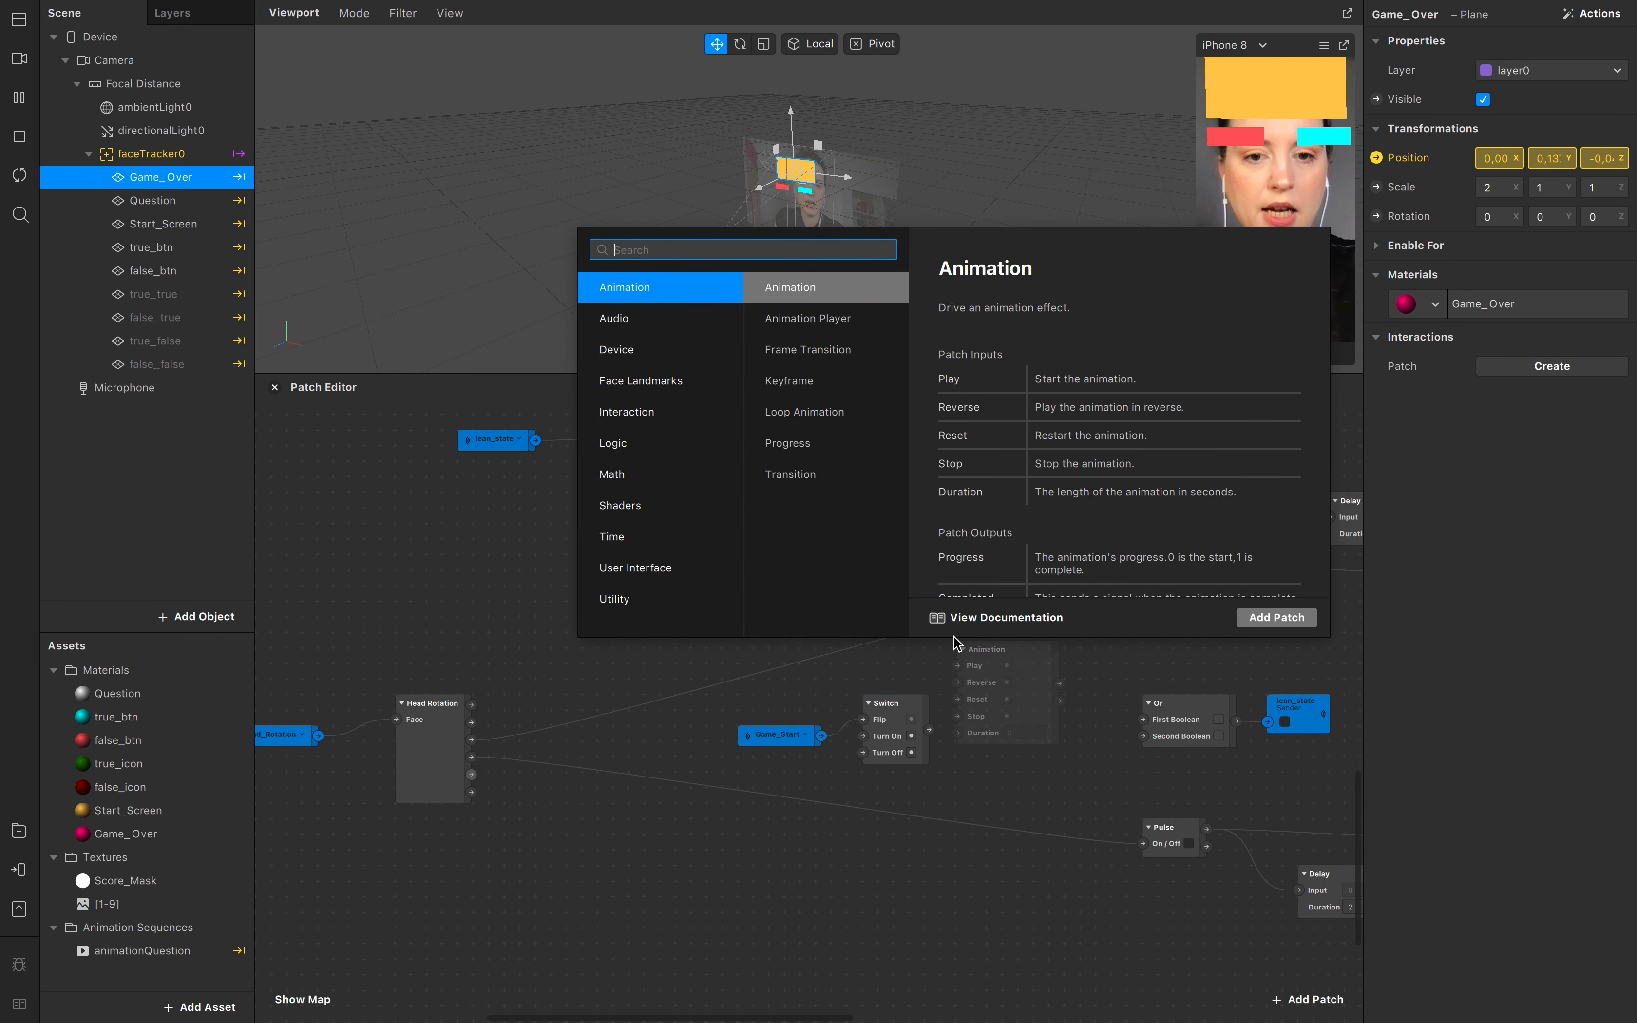
{"action": "type", "text": "and"}
{"action": "key", "text": "Return"}
{"action": "left_click_drag", "start_coordinate": [986, 670], "coordinate": [971, 611]}
{"action": "double_click", "coordinate": [988, 873]}
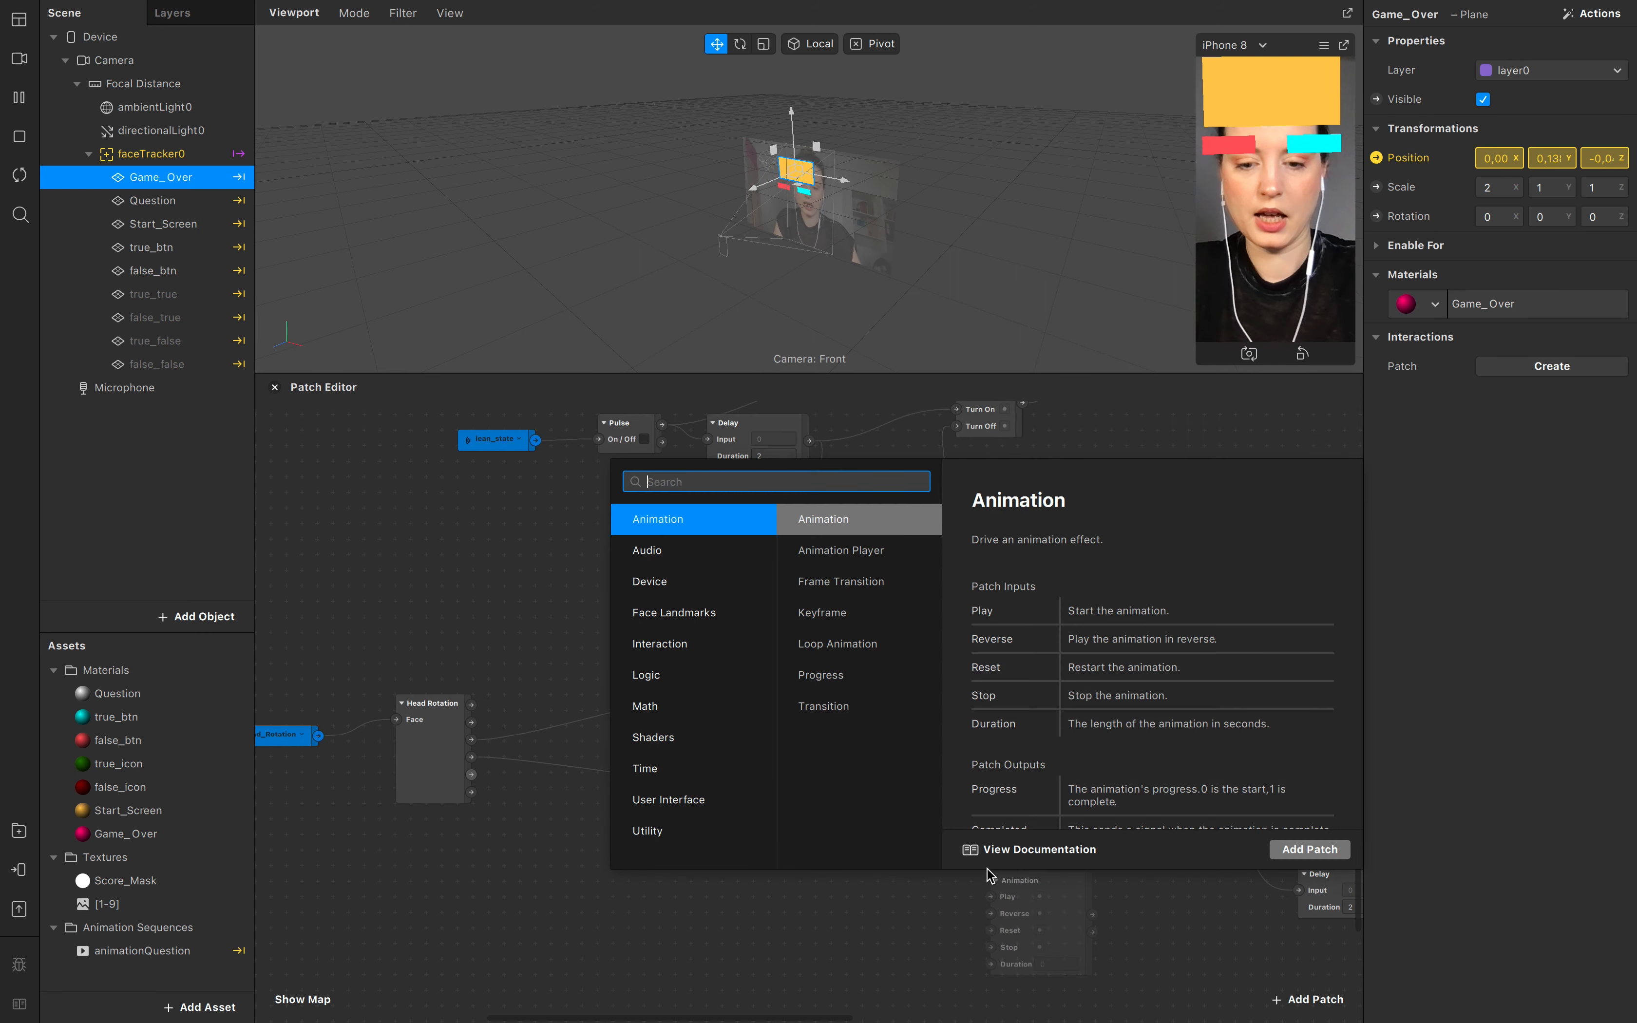
{"action": "type", "text": "and"}
{"action": "key", "text": "Return"}
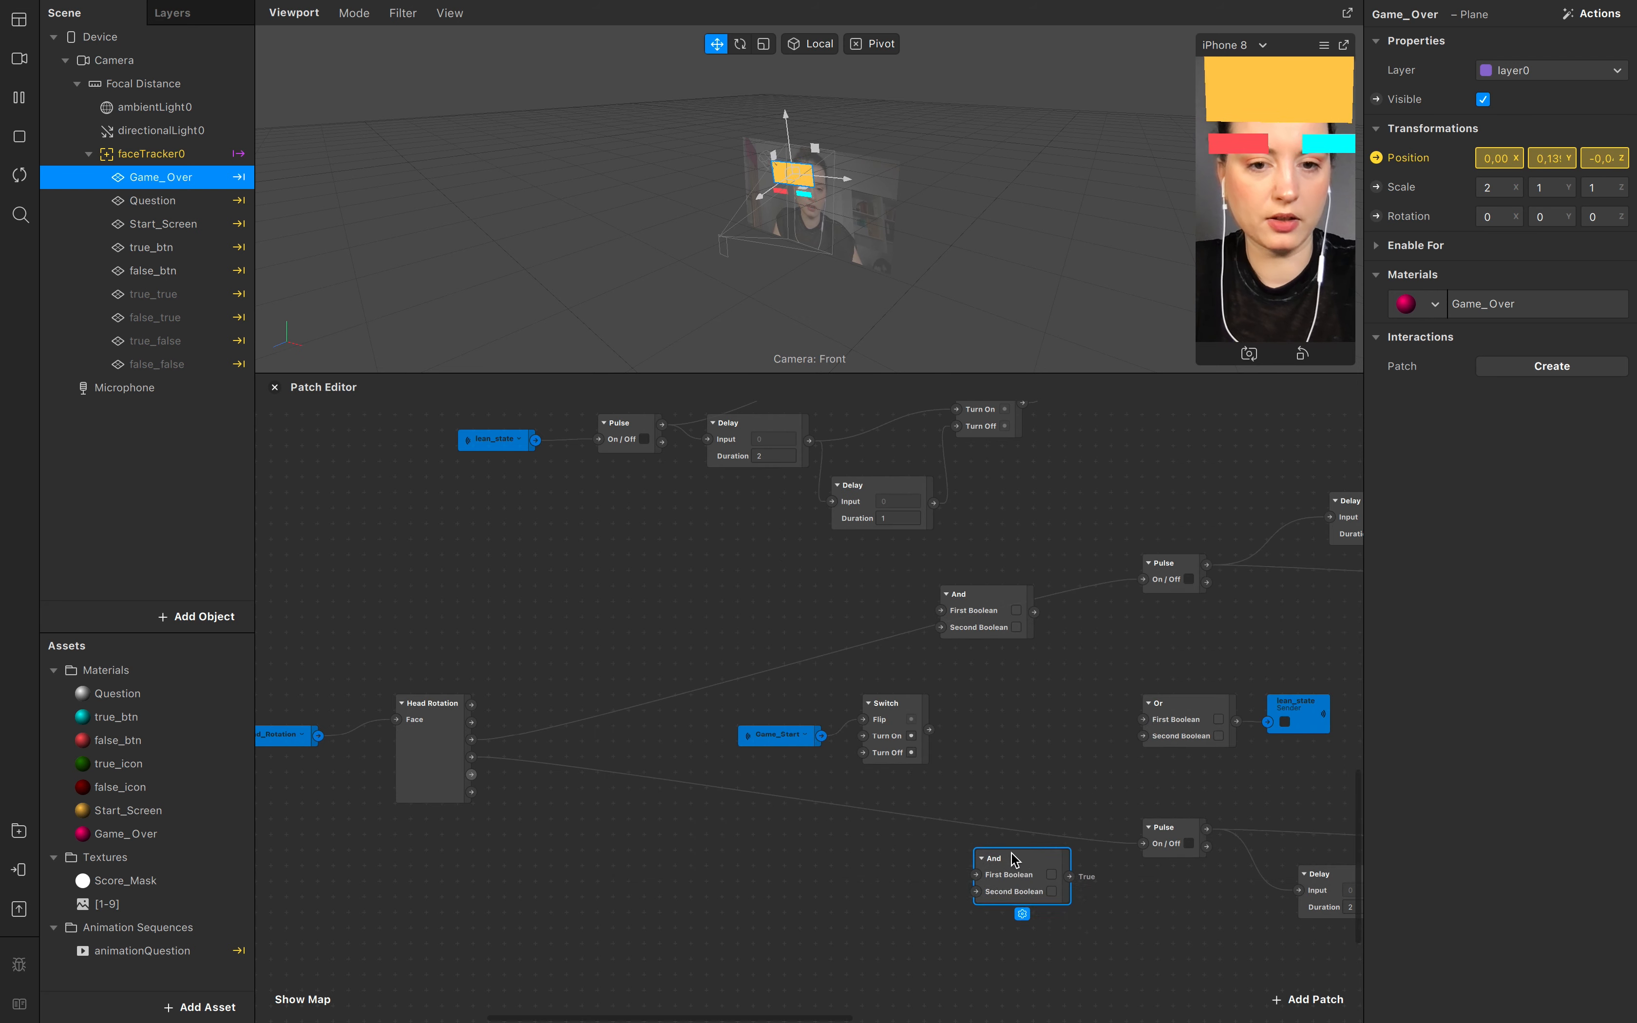
{"action": "left_click_drag", "start_coordinate": [990, 873], "coordinate": [1001, 815]}
Step: Connect the Switch output to both And patches' First Boolean and Head Rotation's two lean outputs to their Second Boolean inputs
{"action": "left_click_drag", "start_coordinate": [929, 730], "coordinate": [956, 828]}
{"action": "left_click_drag", "start_coordinate": [930, 729], "coordinate": [940, 611]}
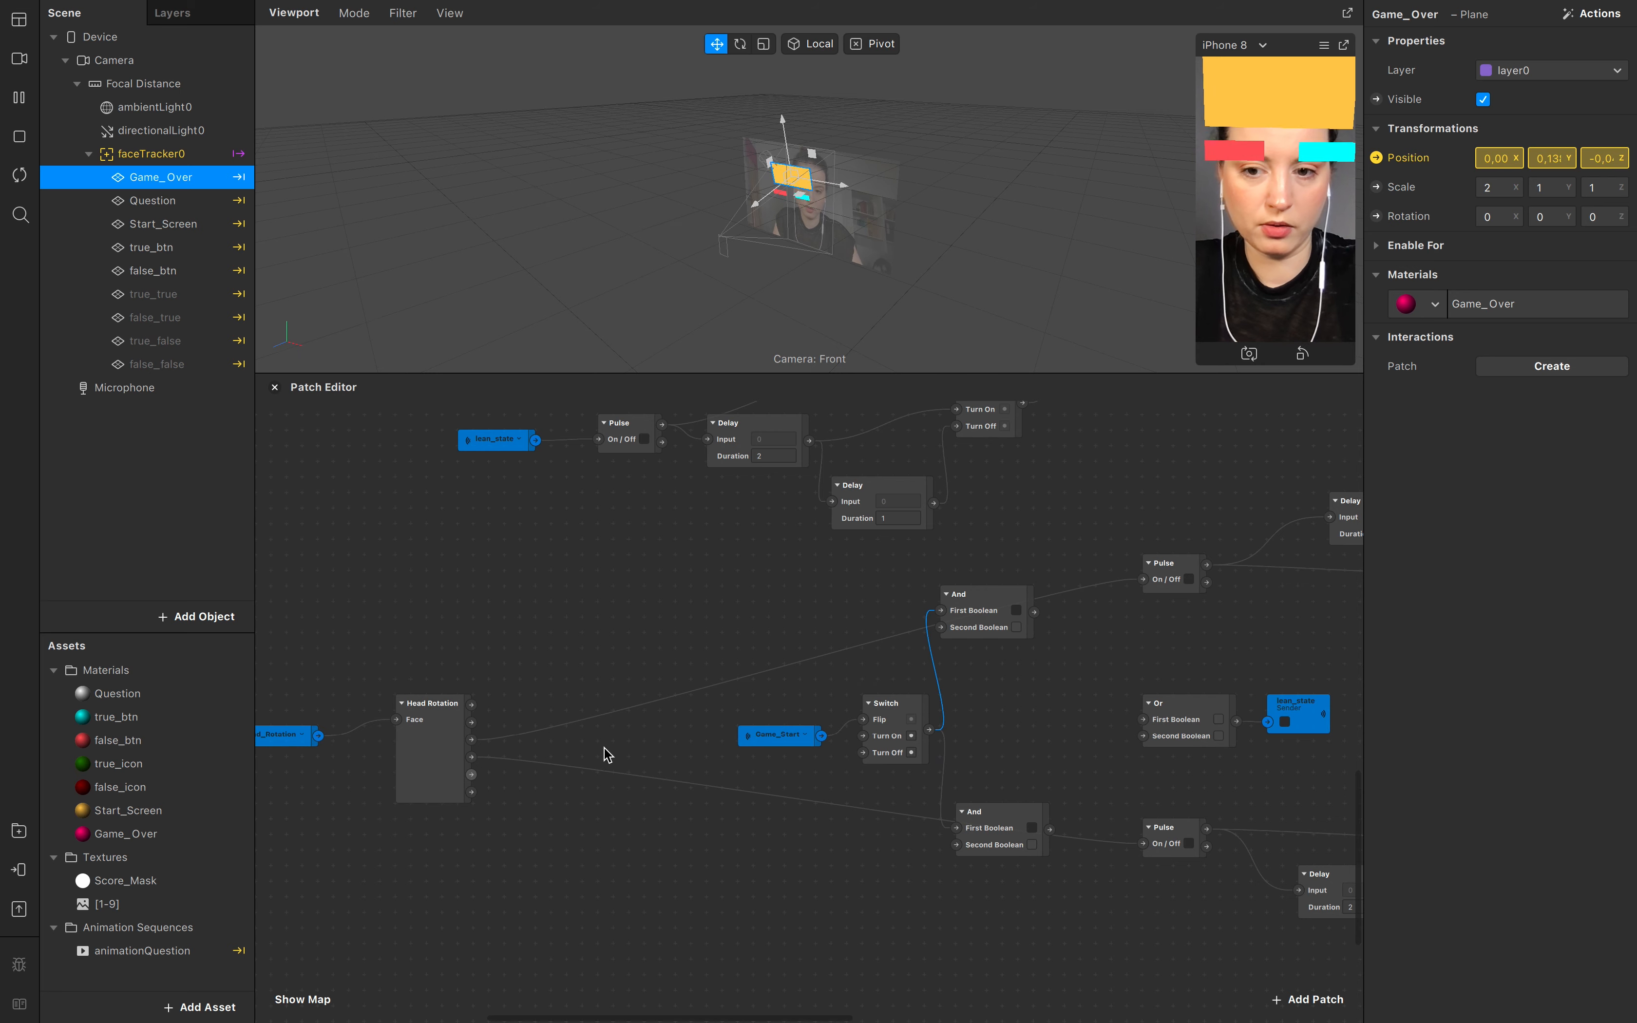
{"action": "left_click_drag", "start_coordinate": [472, 740], "coordinate": [941, 628]}
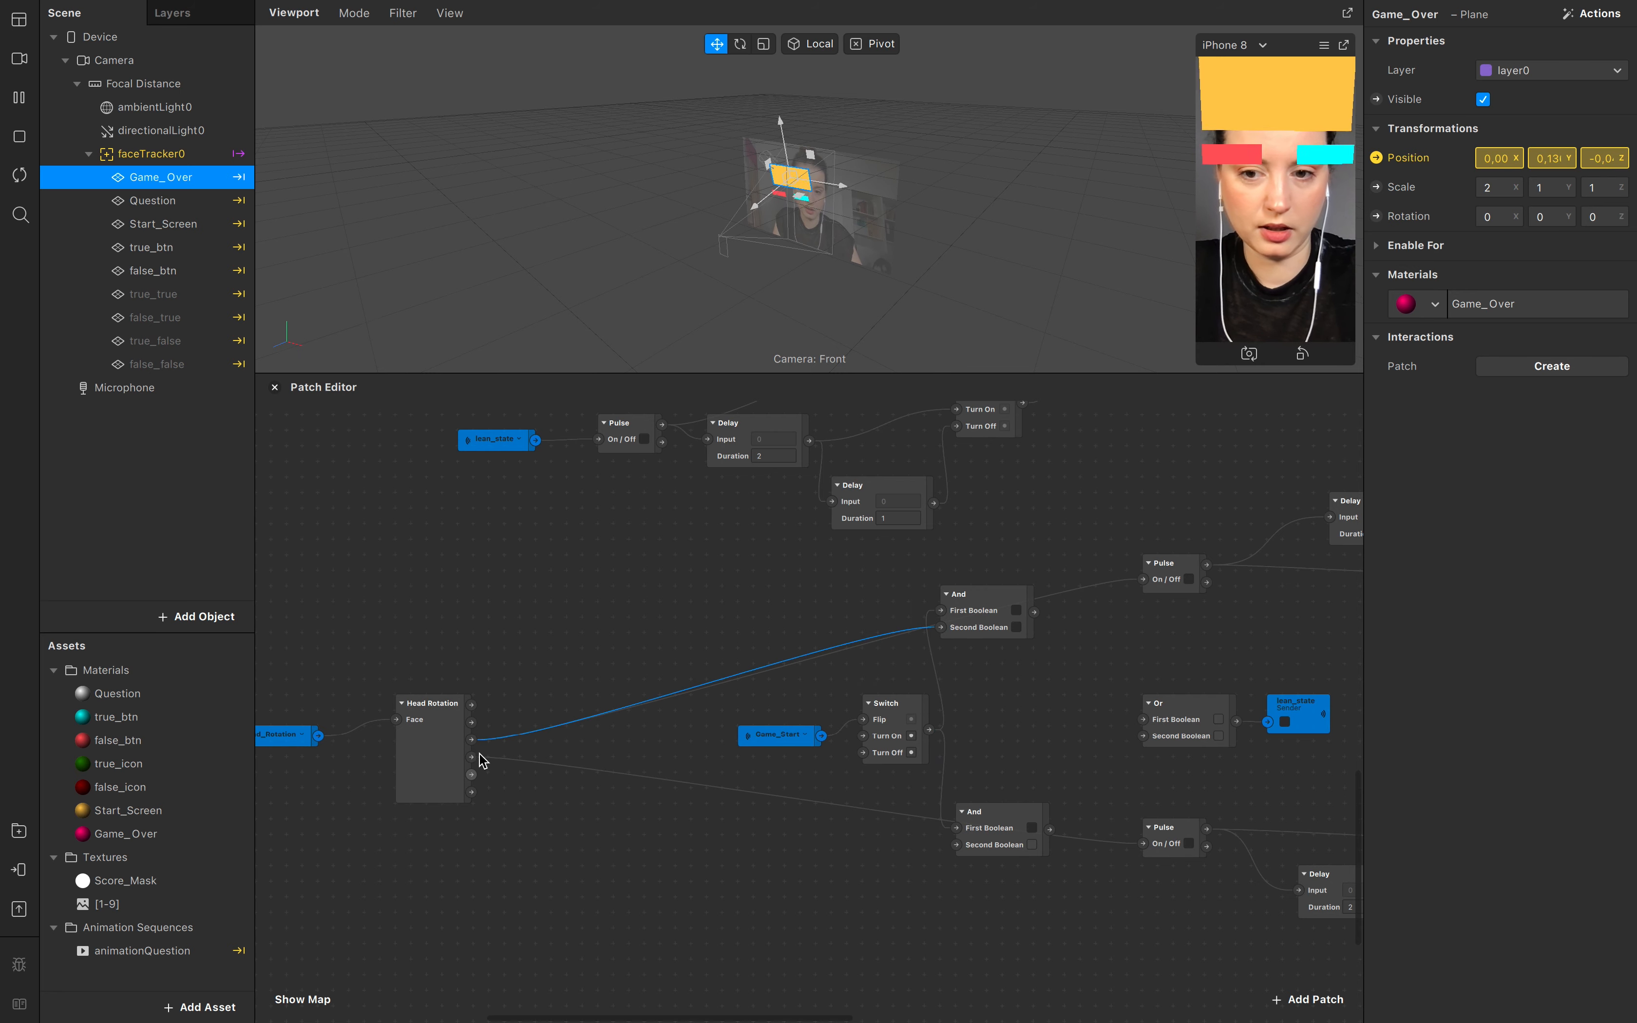
{"action": "left_click_drag", "start_coordinate": [472, 757], "coordinate": [1062, 725]}
Step: Connect the And outputs to the lean_state Or patch's First and Second Boolean, and stack both And patches between the Switch and Or
{"action": "scroll", "coordinate": [993, 866], "scroll_direction": "right", "scroll_amount": 2}
{"action": "left_click_drag", "start_coordinate": [954, 601], "coordinate": [1064, 709]}
{"action": "left_click_drag", "start_coordinate": [913, 596], "coordinate": [944, 672]}
{"action": "left_click_drag", "start_coordinate": [916, 804], "coordinate": [937, 745]}
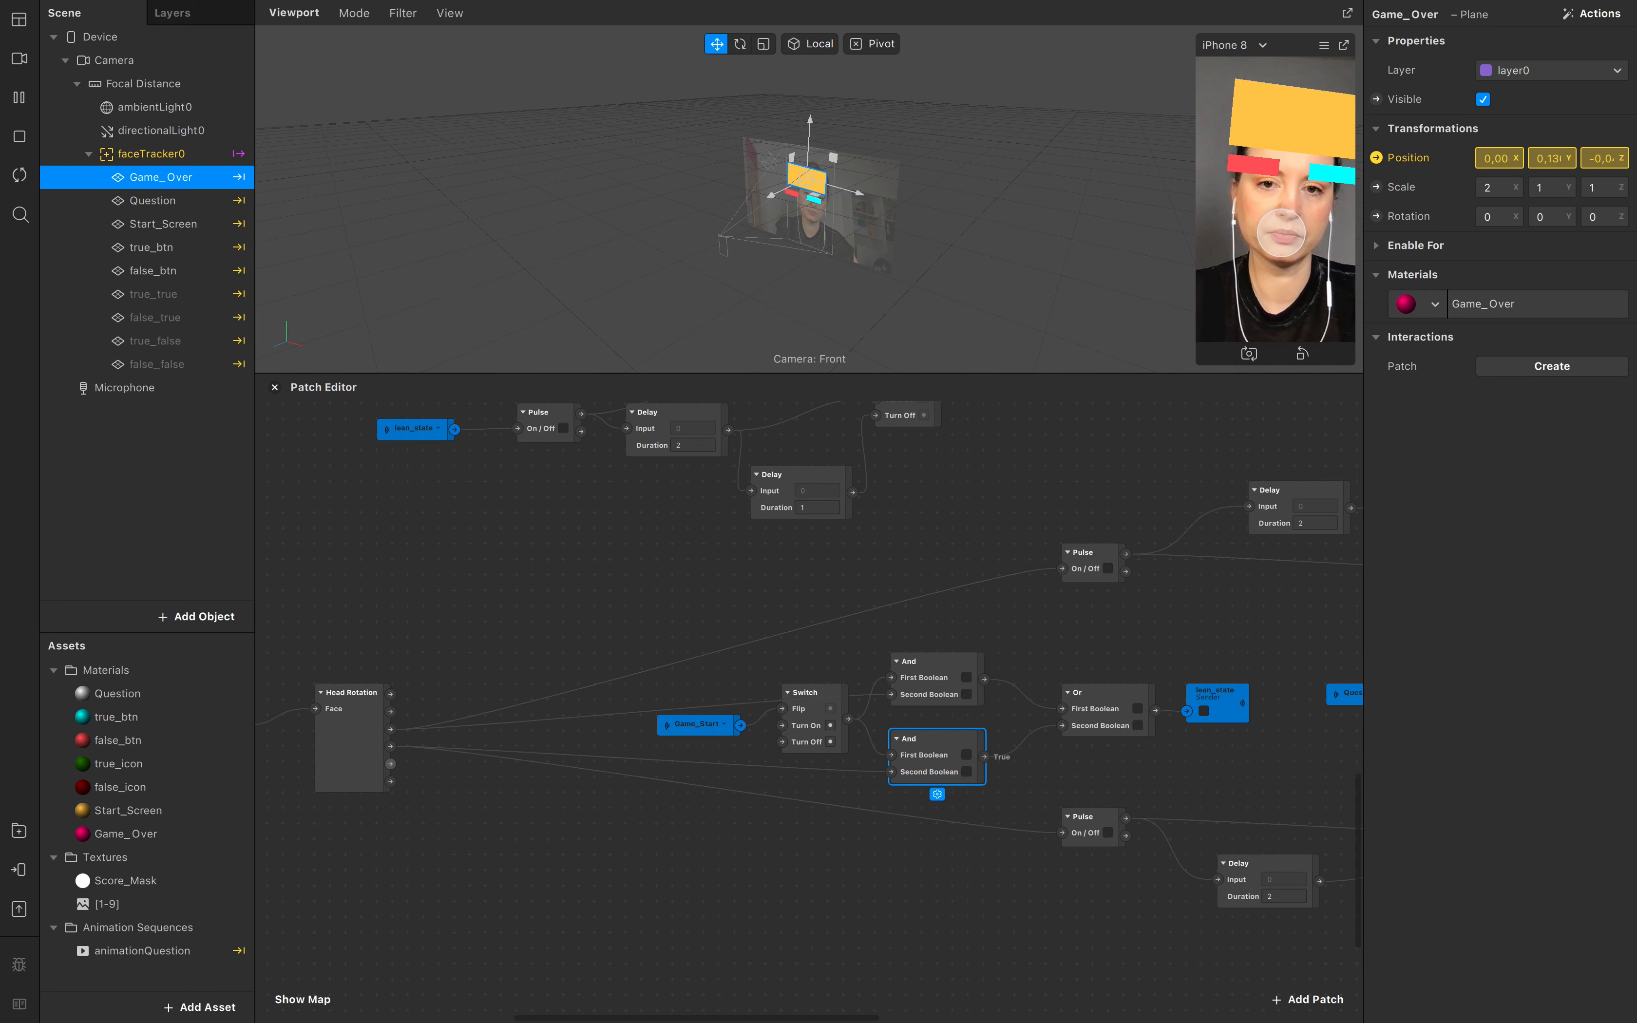
Step: Connect the upper And output to the upper Pulse patch and the lower And output to the lower Pulse, replacing the direct Head Rotation links
{"action": "scroll", "coordinate": [1151, 558], "scroll_direction": "up", "scroll_amount": 6}
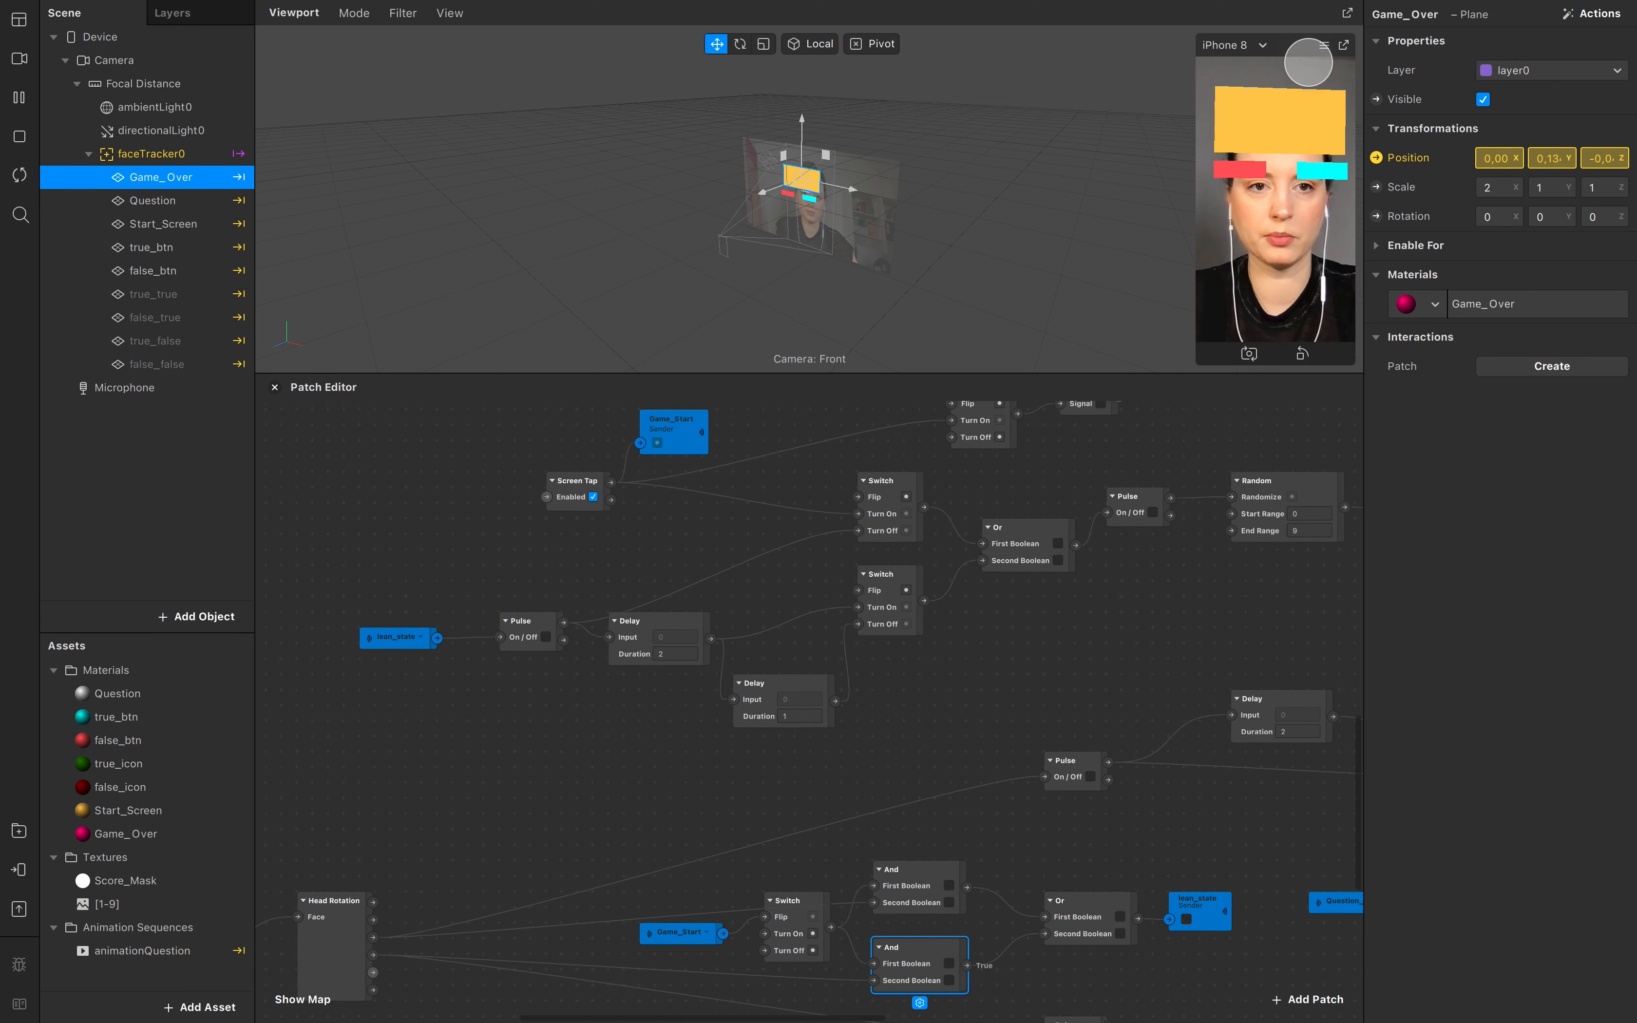
{"action": "scroll", "coordinate": [1132, 741], "scroll_direction": "right", "scroll_amount": 15}
{"action": "scroll", "coordinate": [1133, 741], "scroll_direction": "up", "scroll_amount": 4}
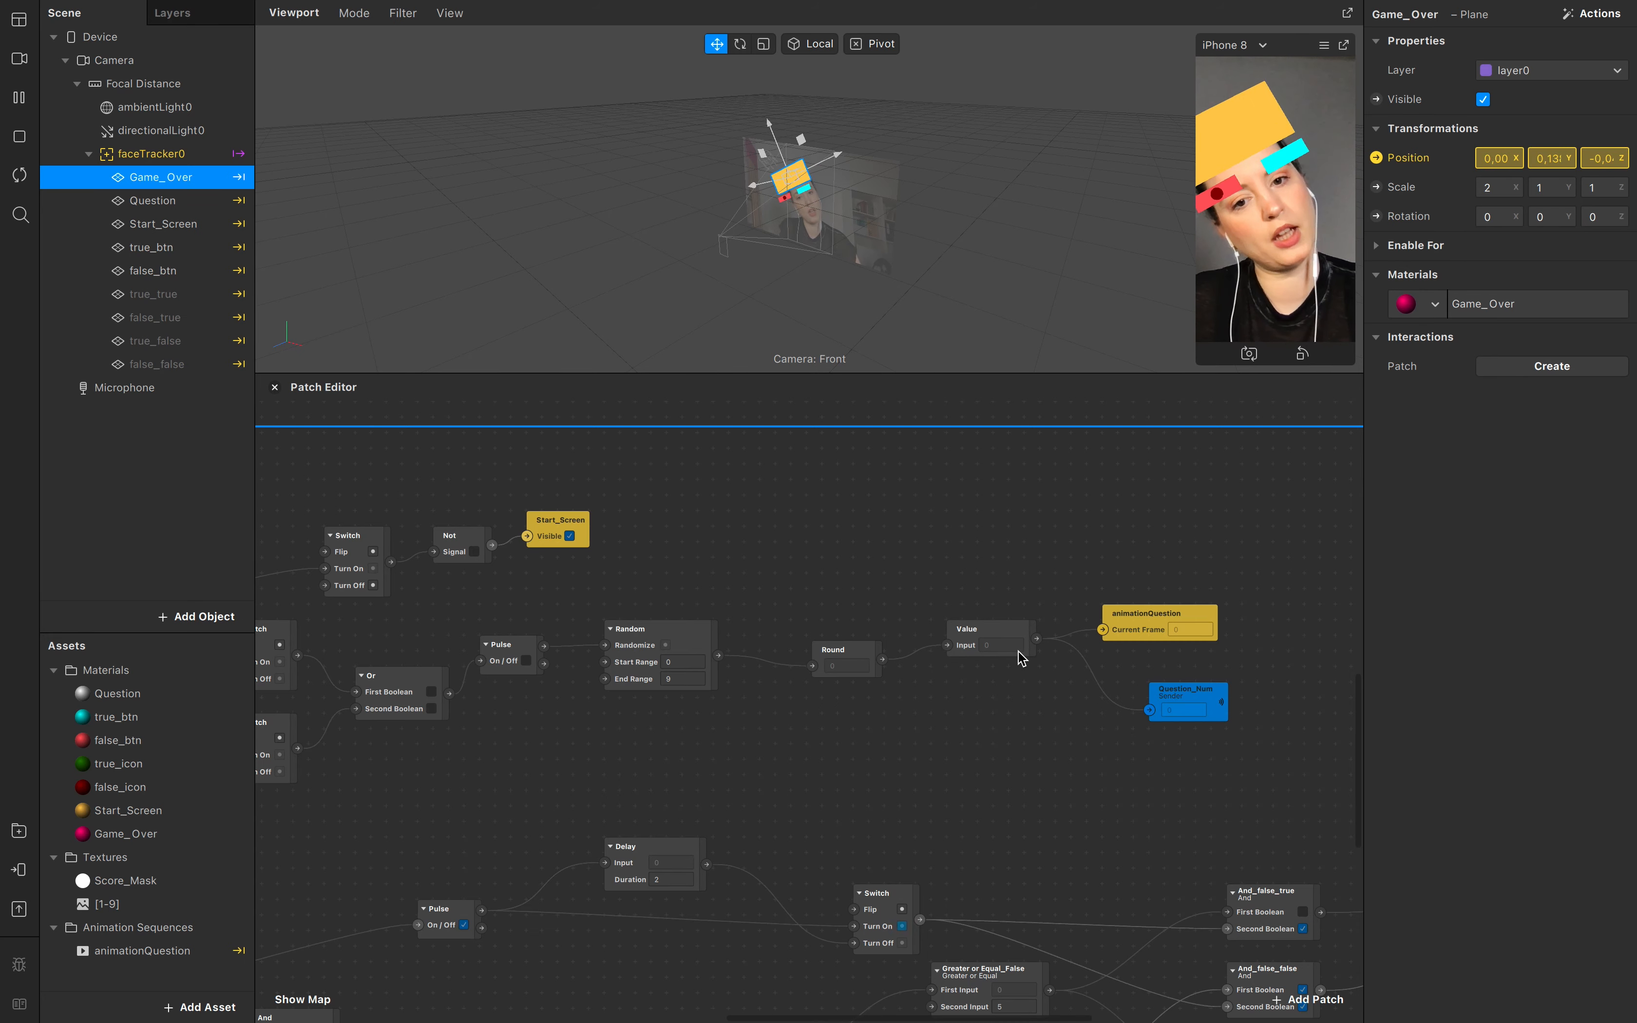
{"action": "scroll", "coordinate": [970, 715], "scroll_direction": "down", "scroll_amount": 5}
{"action": "scroll", "coordinate": [969, 716], "scroll_direction": "left", "scroll_amount": 5}
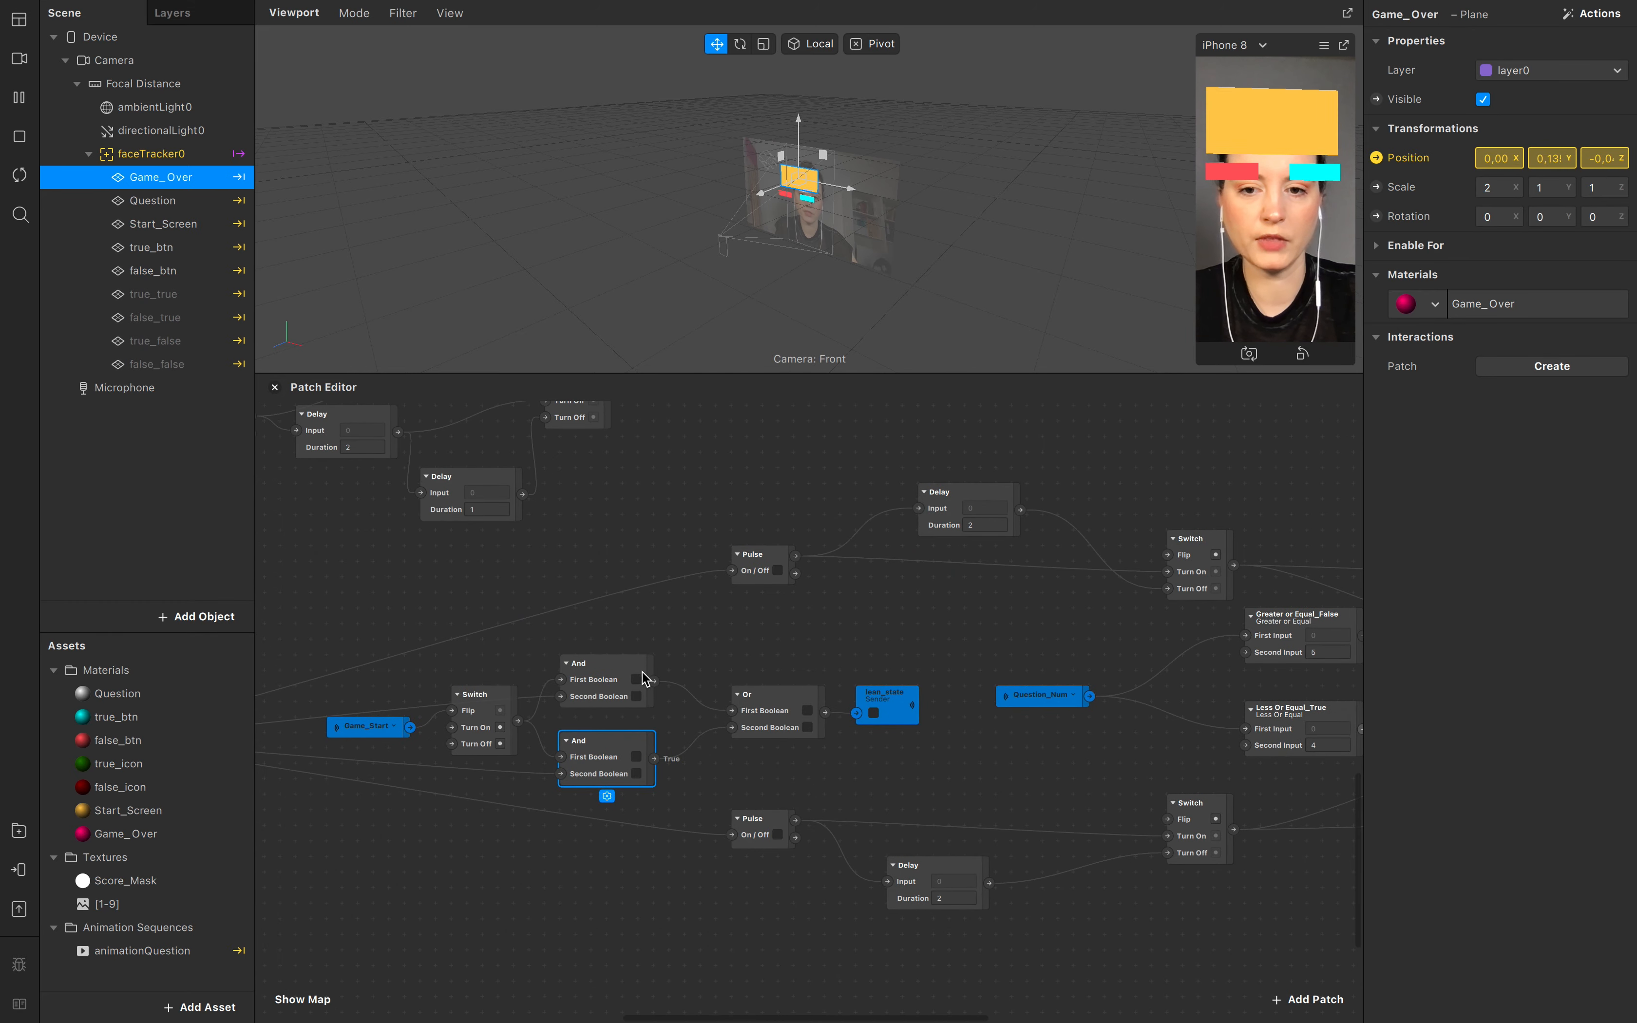
{"action": "left_click_drag", "start_coordinate": [654, 681], "coordinate": [732, 571]}
{"action": "left_click_drag", "start_coordinate": [654, 758], "coordinate": [731, 835]}
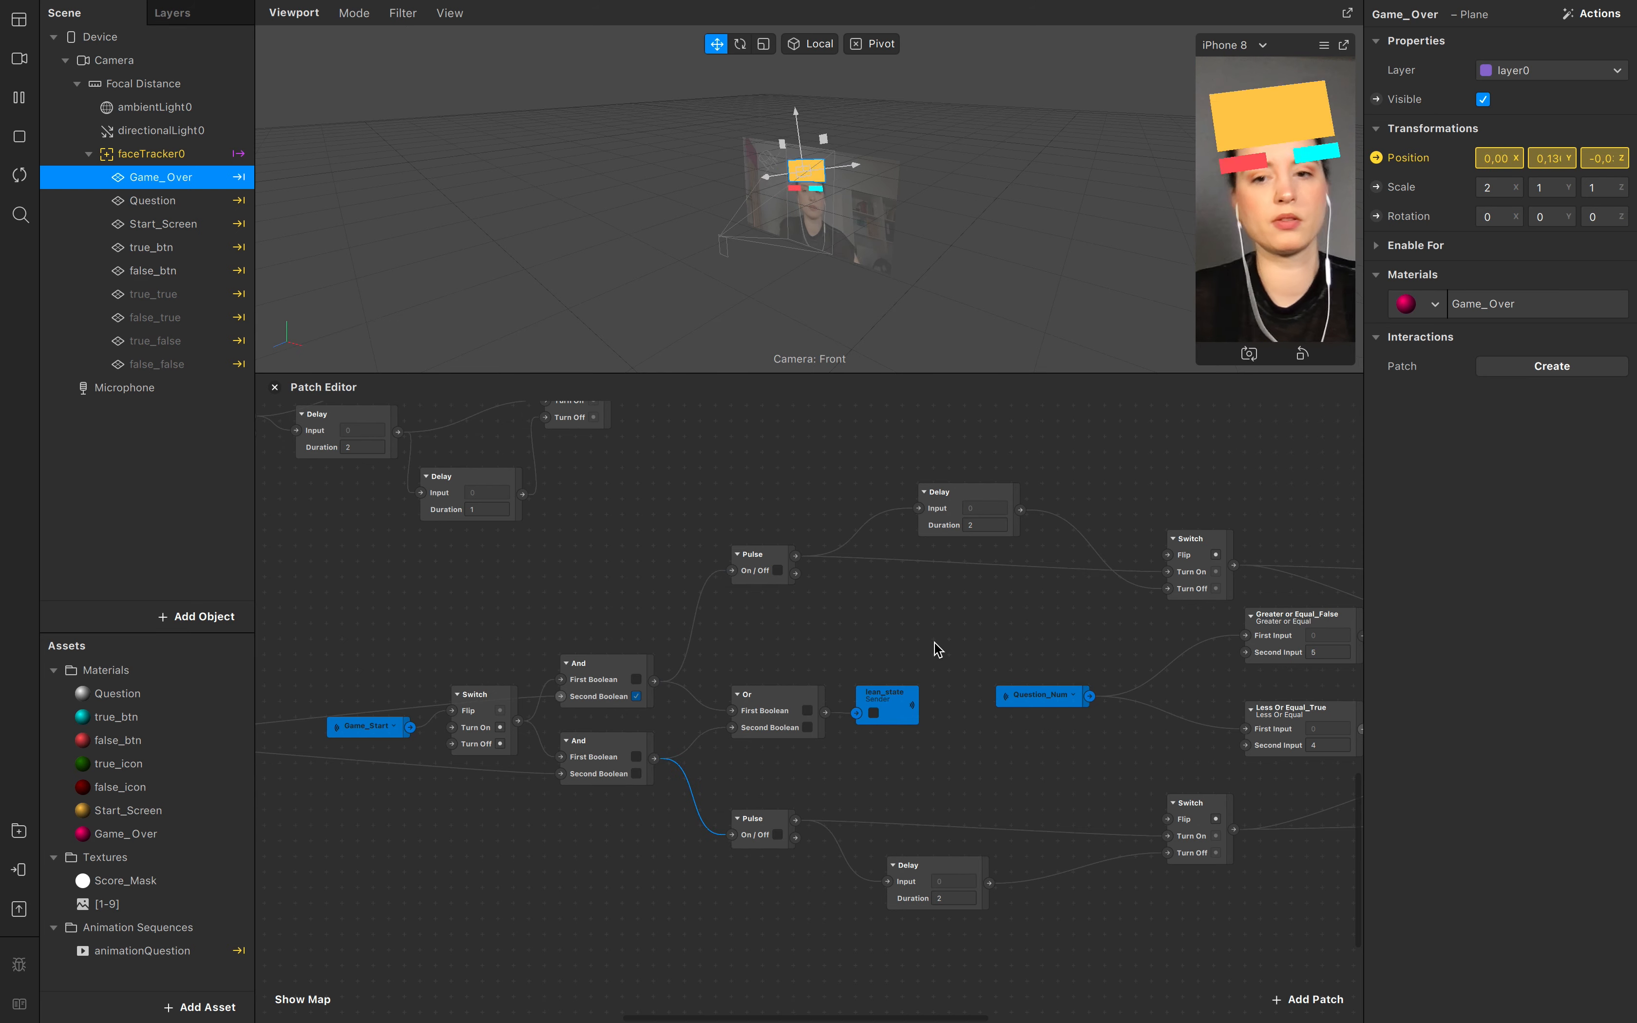
Step: Restart the effect and test tap-to-start and head leans in the simulator, and enlarge the viewport and the iPhone 8 preview
{"action": "scroll", "coordinate": [657, 773], "scroll_direction": "left", "scroll_amount": 5}
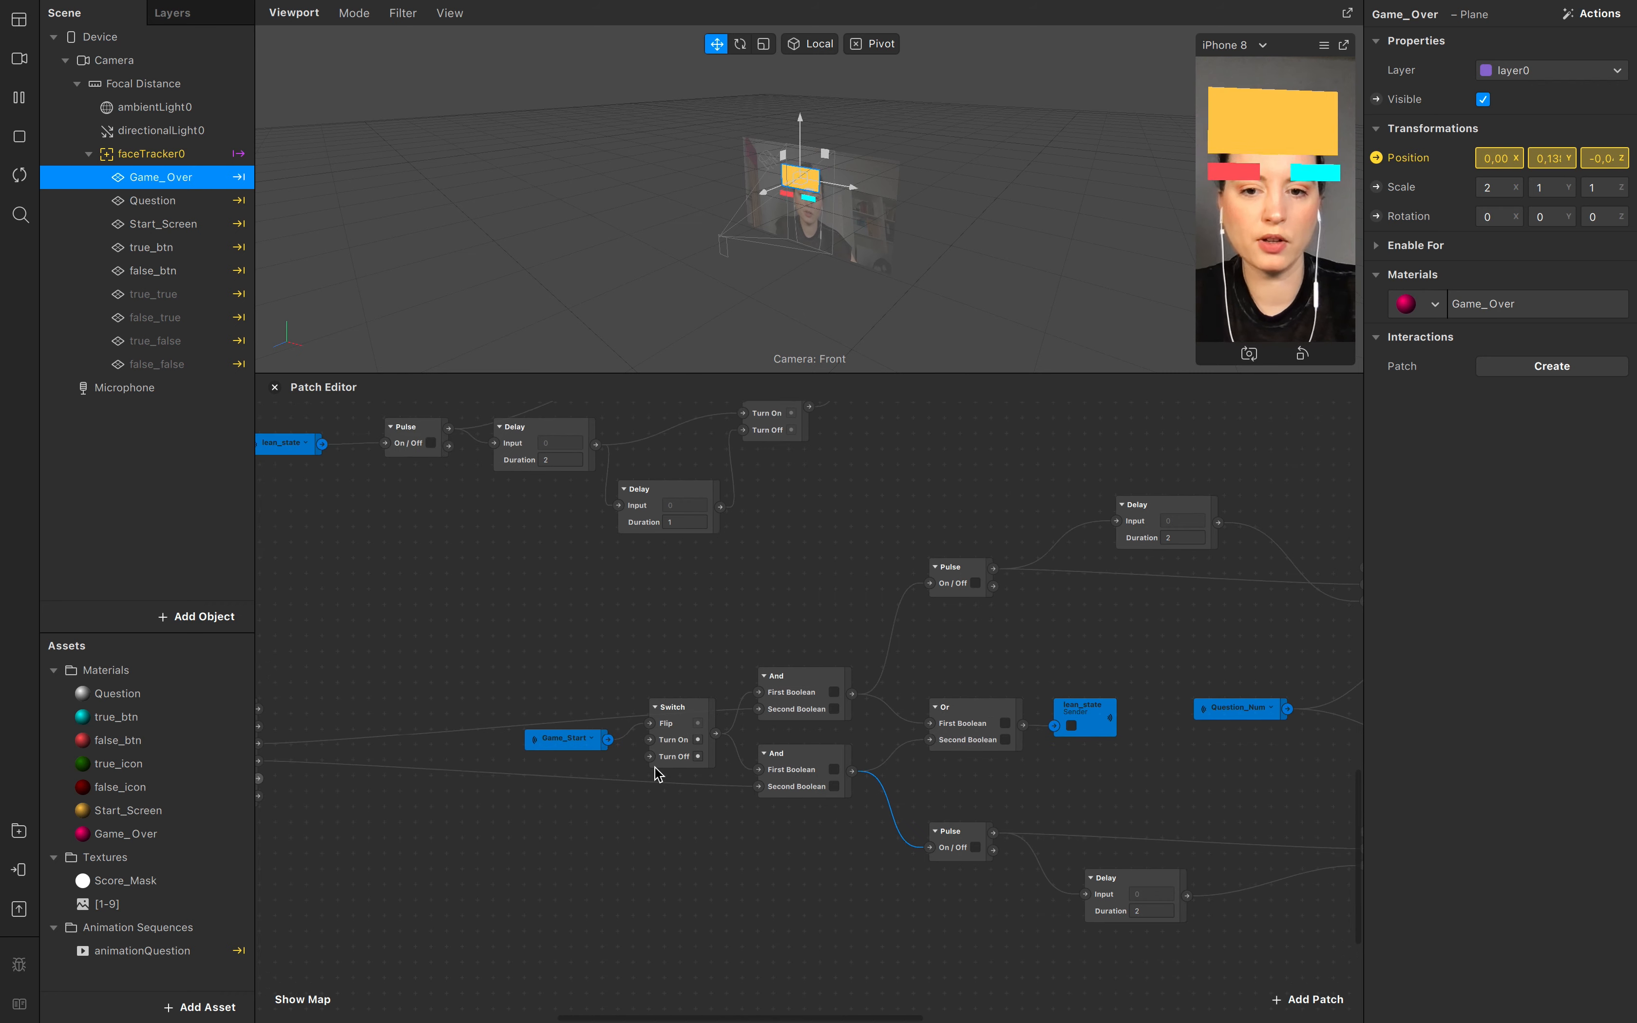
{"action": "scroll", "coordinate": [655, 767], "scroll_direction": "left", "scroll_amount": 1}
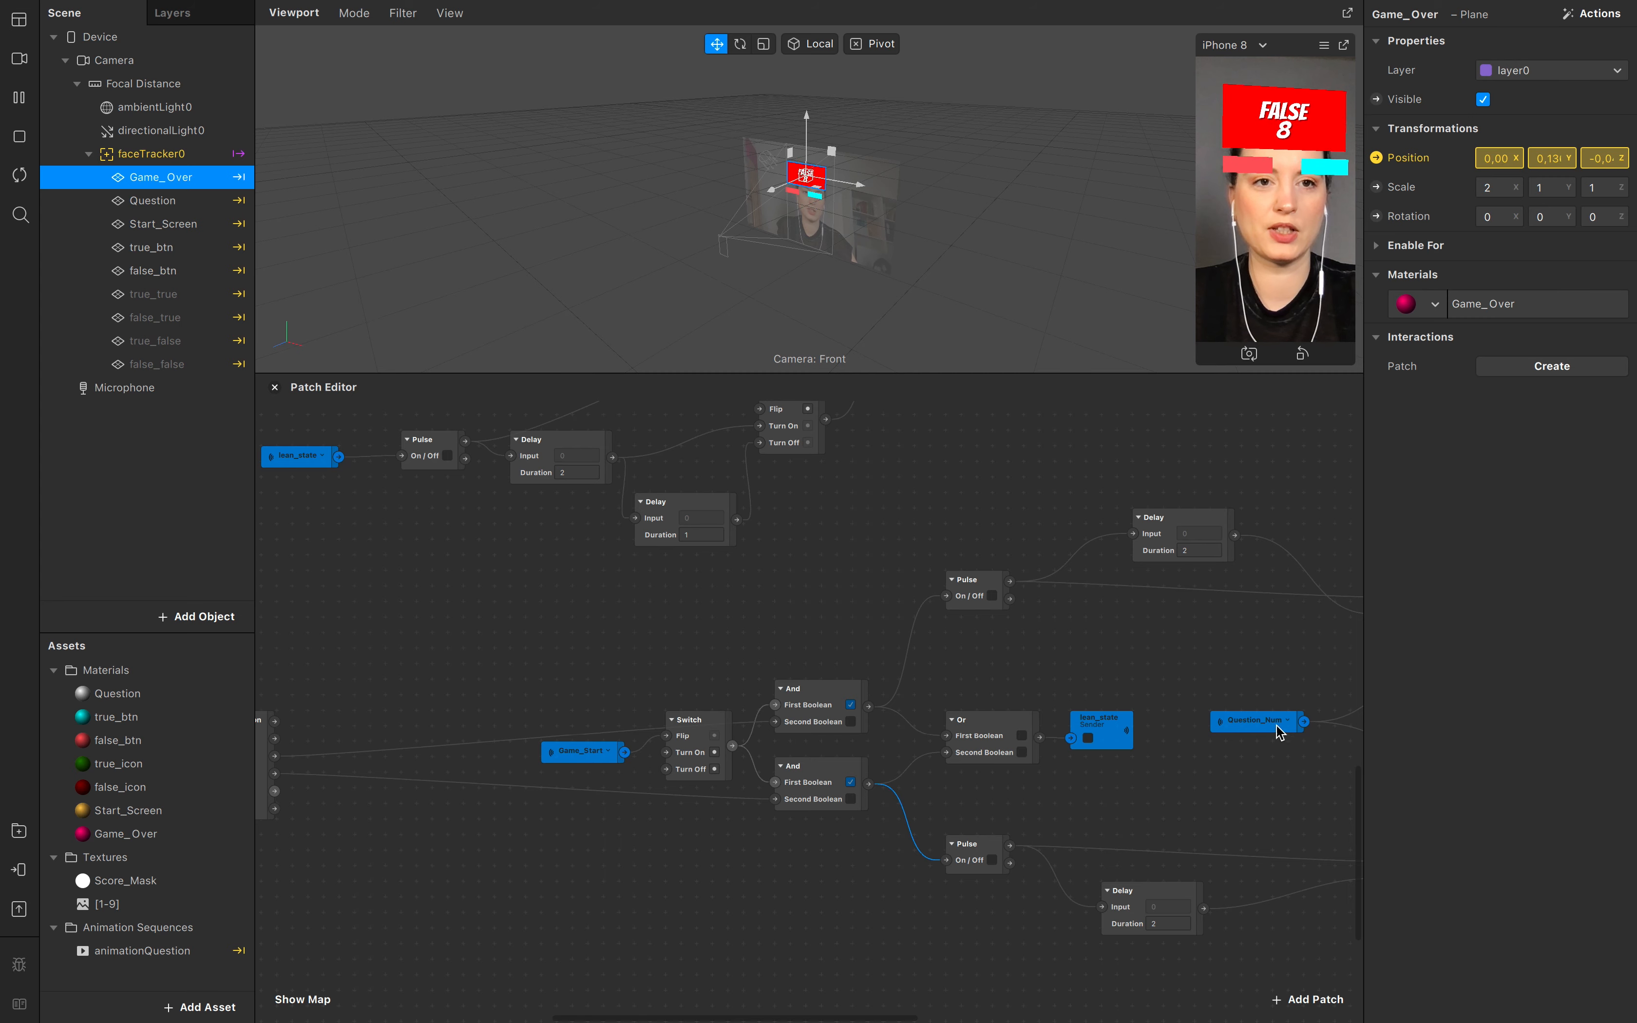
{"action": "scroll", "coordinate": [1156, 854], "scroll_direction": "right", "scroll_amount": 15}
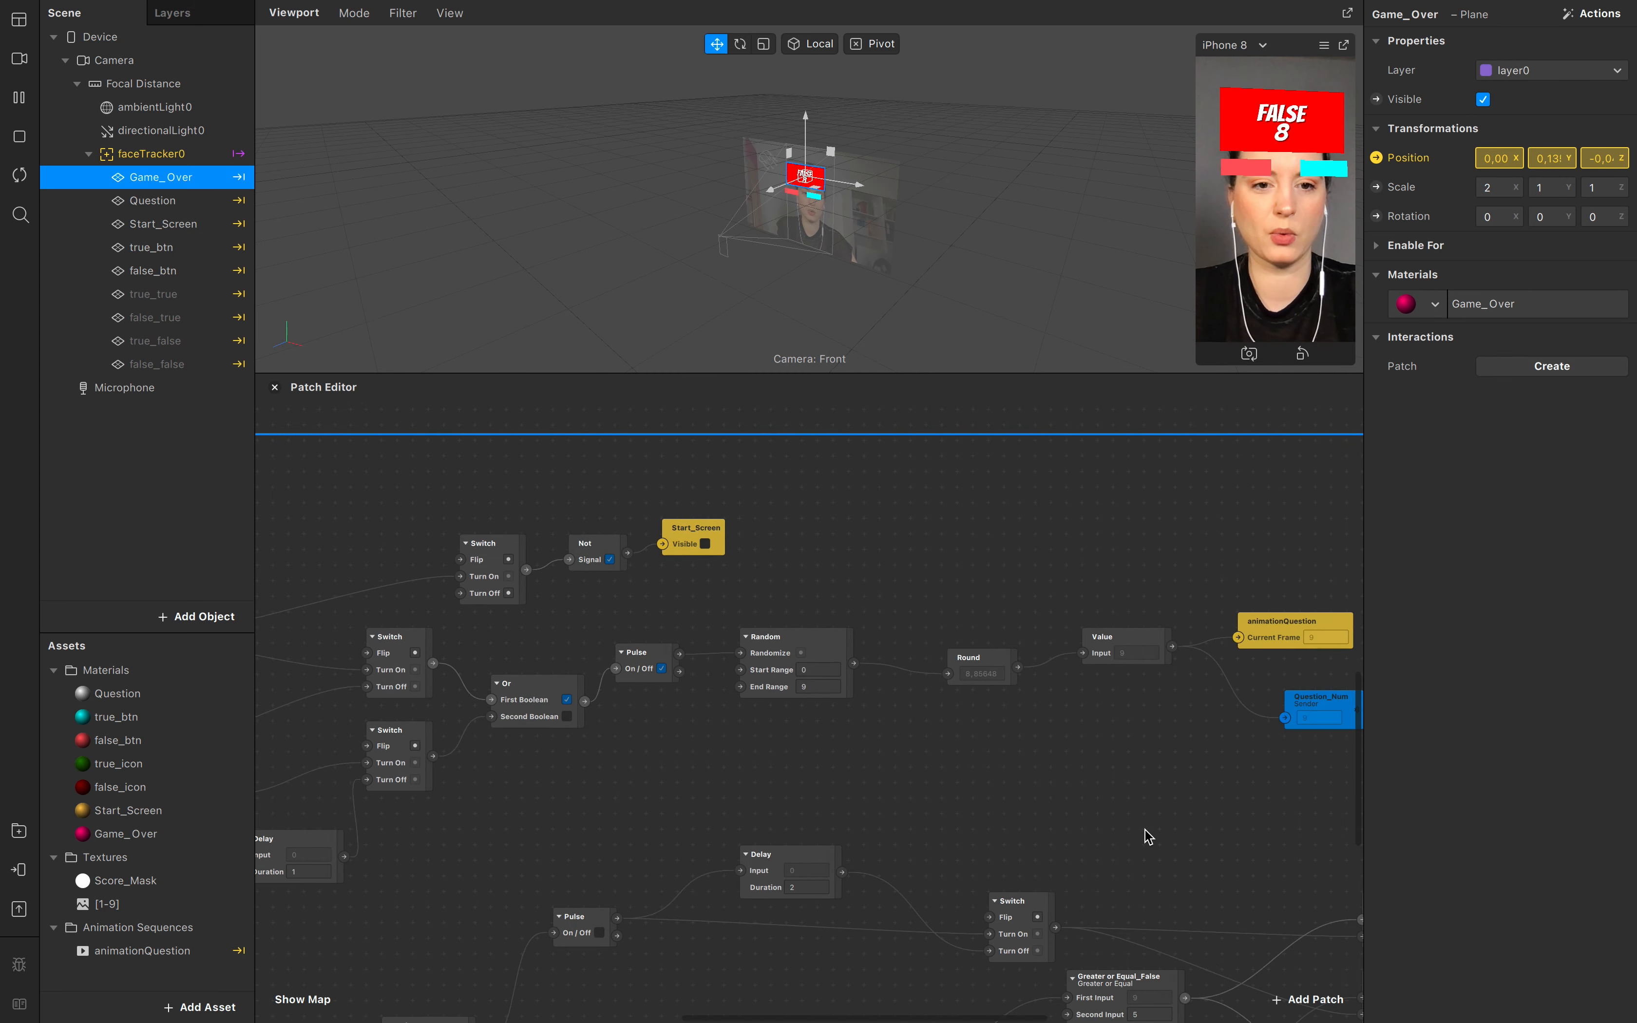
{"action": "left_click", "coordinate": [20, 172]}
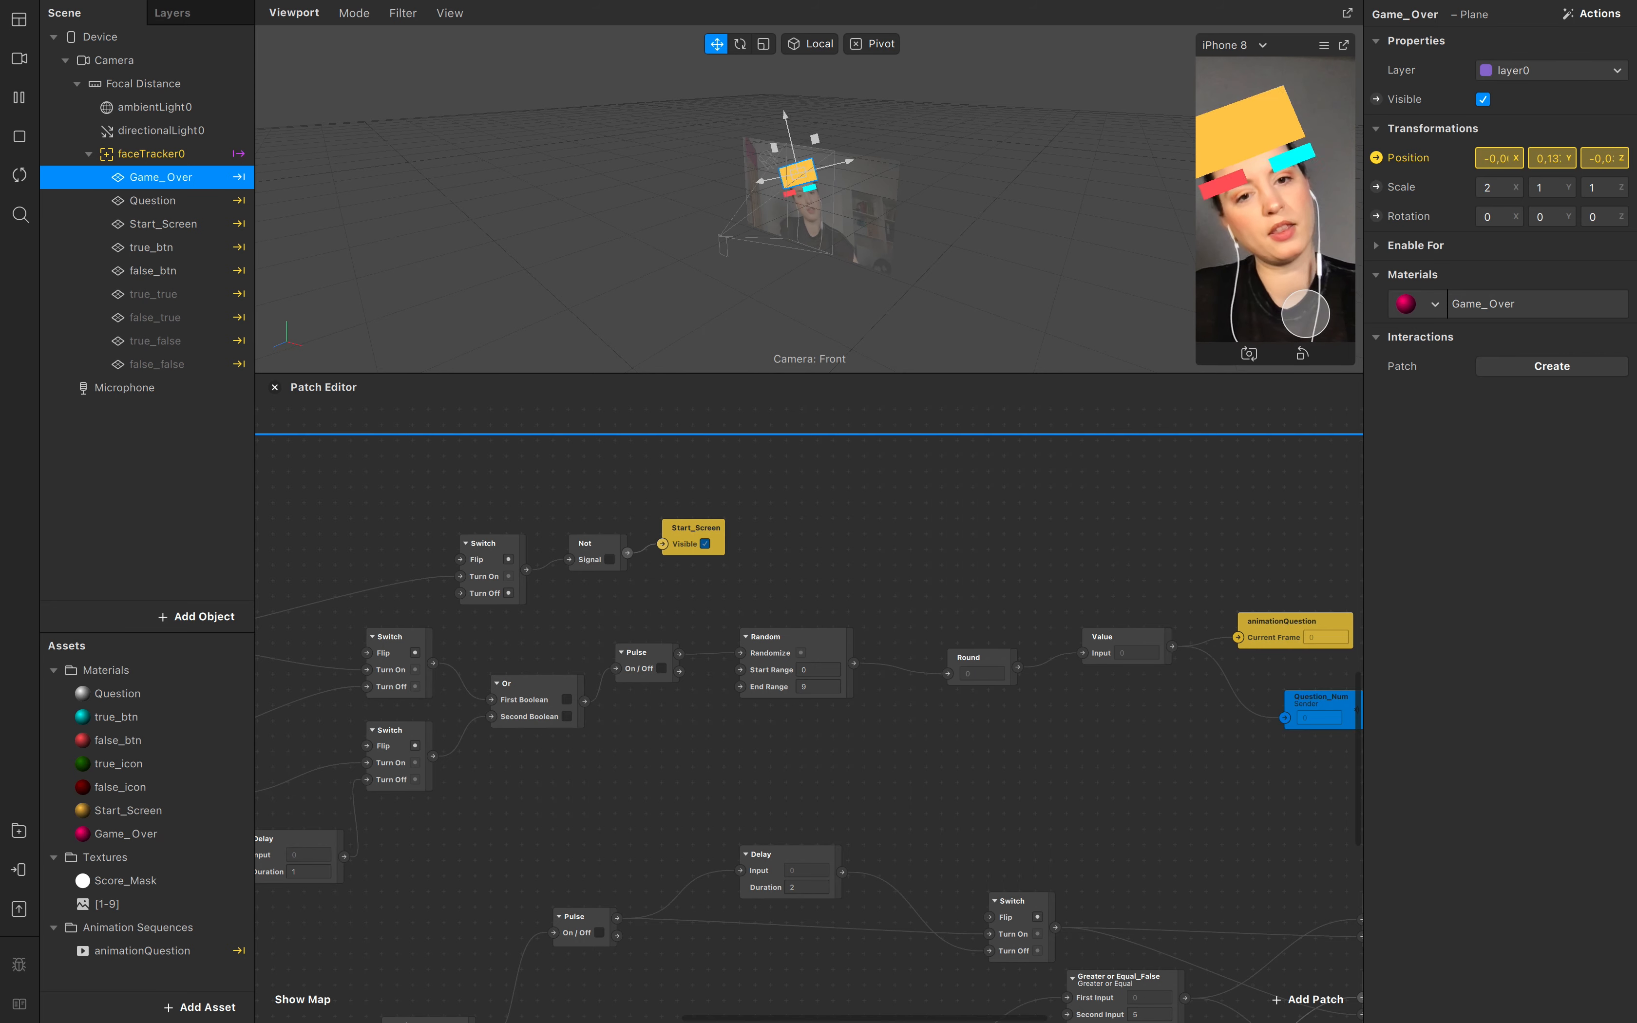
{"action": "left_click", "coordinate": [1285, 288]}
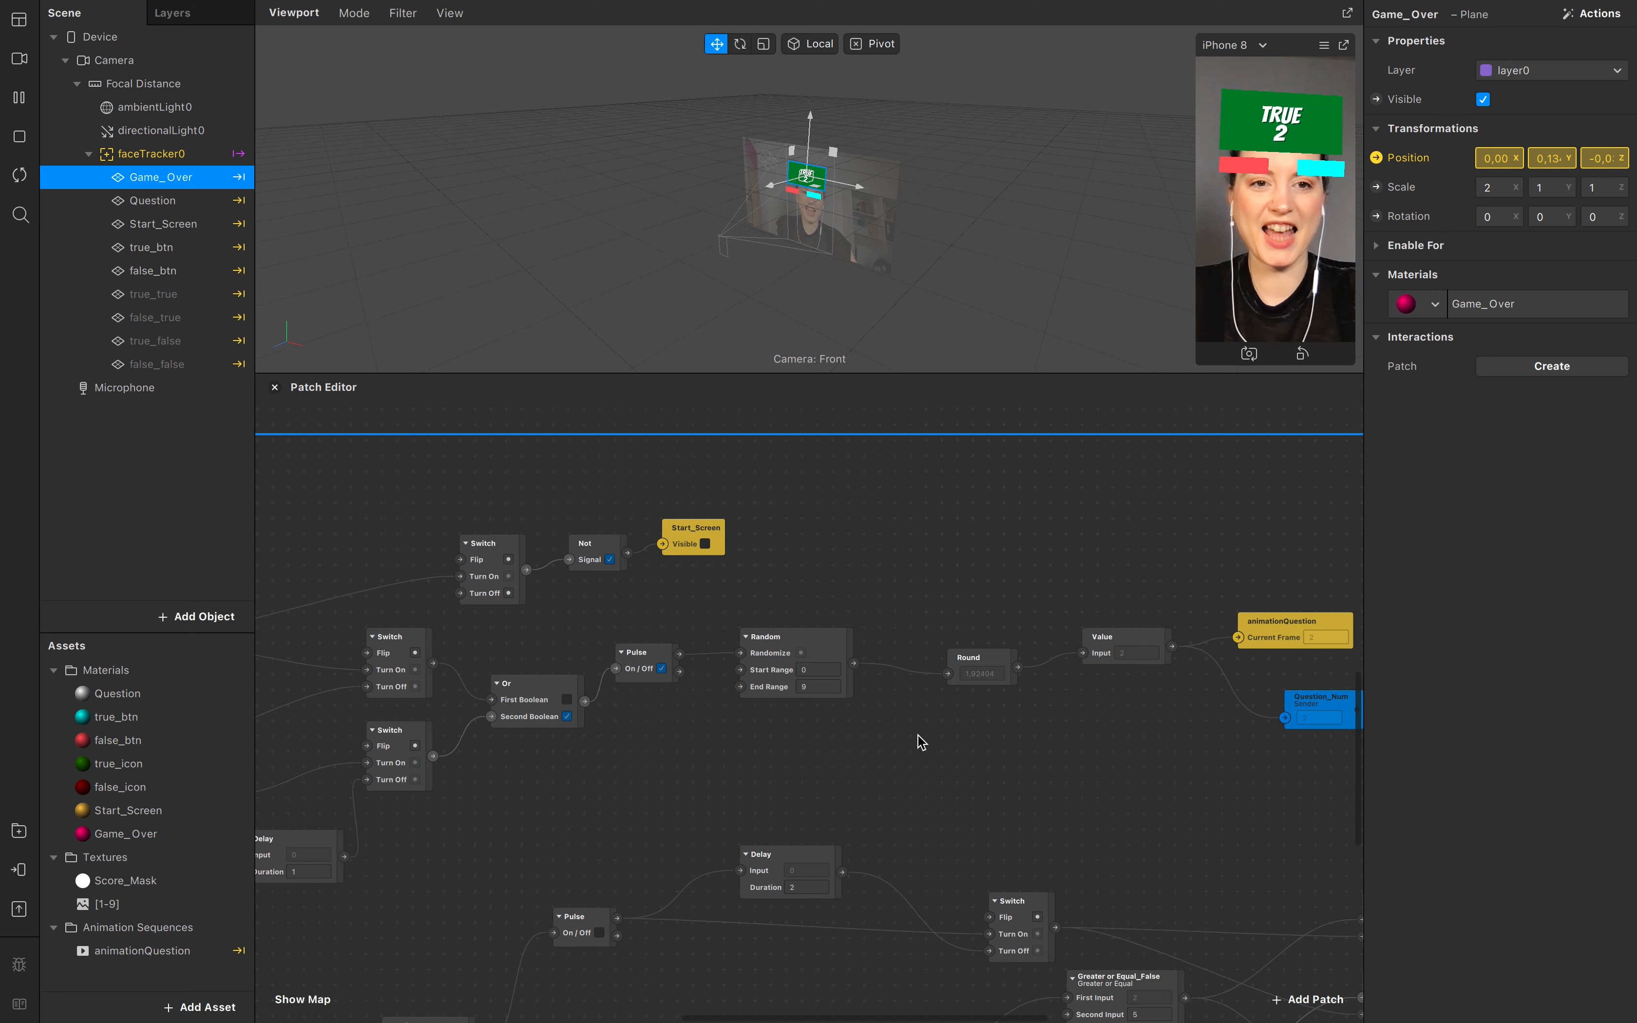
{"action": "left_click_drag", "start_coordinate": [1161, 374], "coordinate": [1116, 714]}
{"action": "left_click_drag", "start_coordinate": [1199, 362], "coordinate": [1003, 706]}
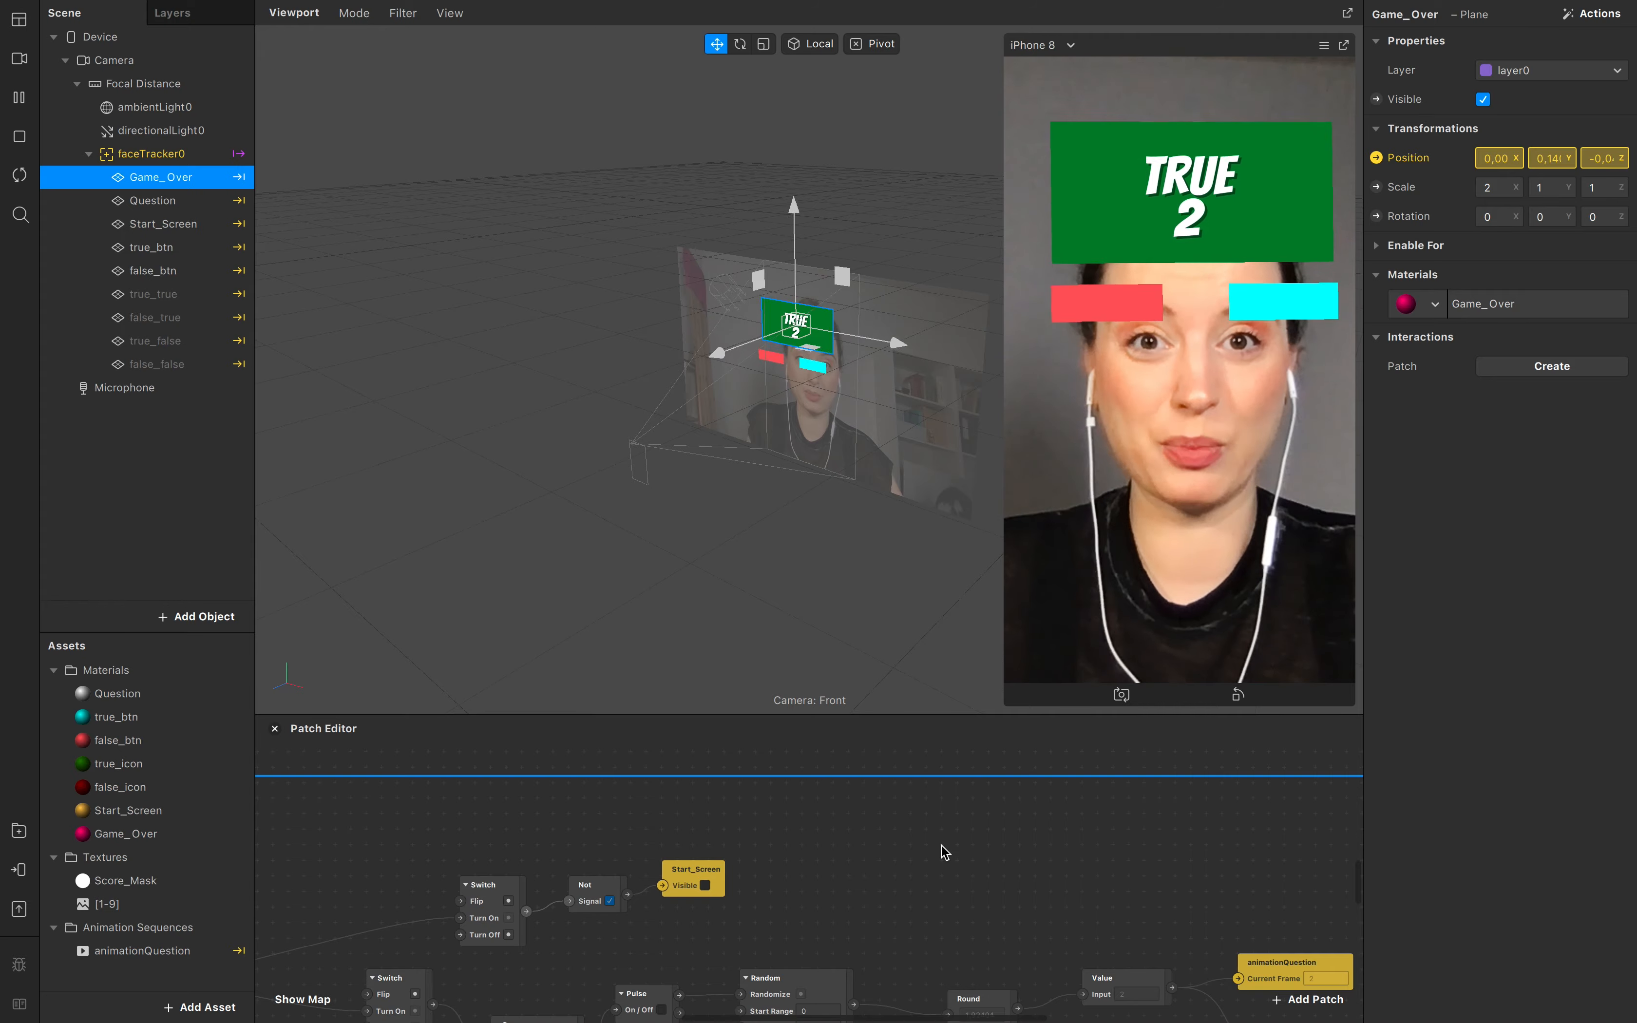